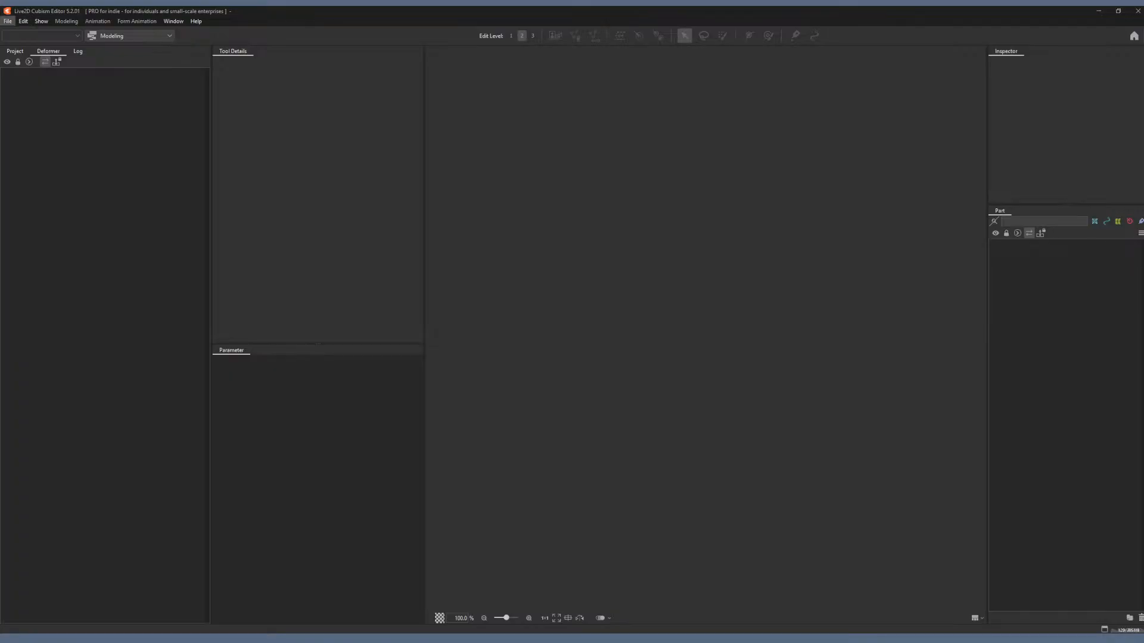
Open the chibi body artwork Untitled_Artwork (1) as a new model.
click(8, 21)
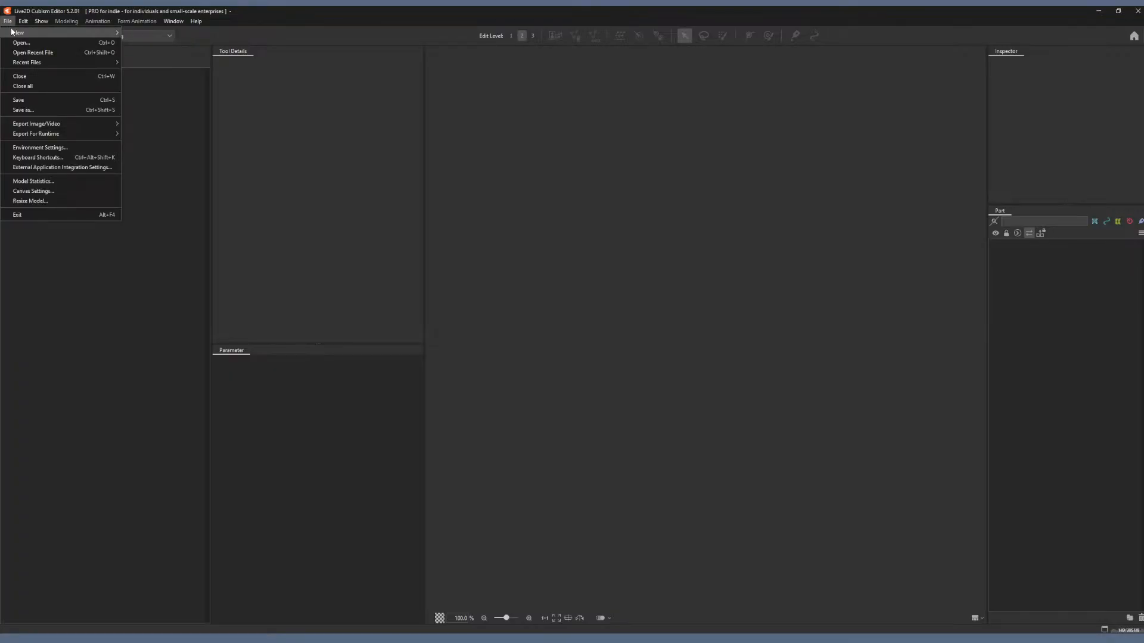
mouse_move(14, 33)
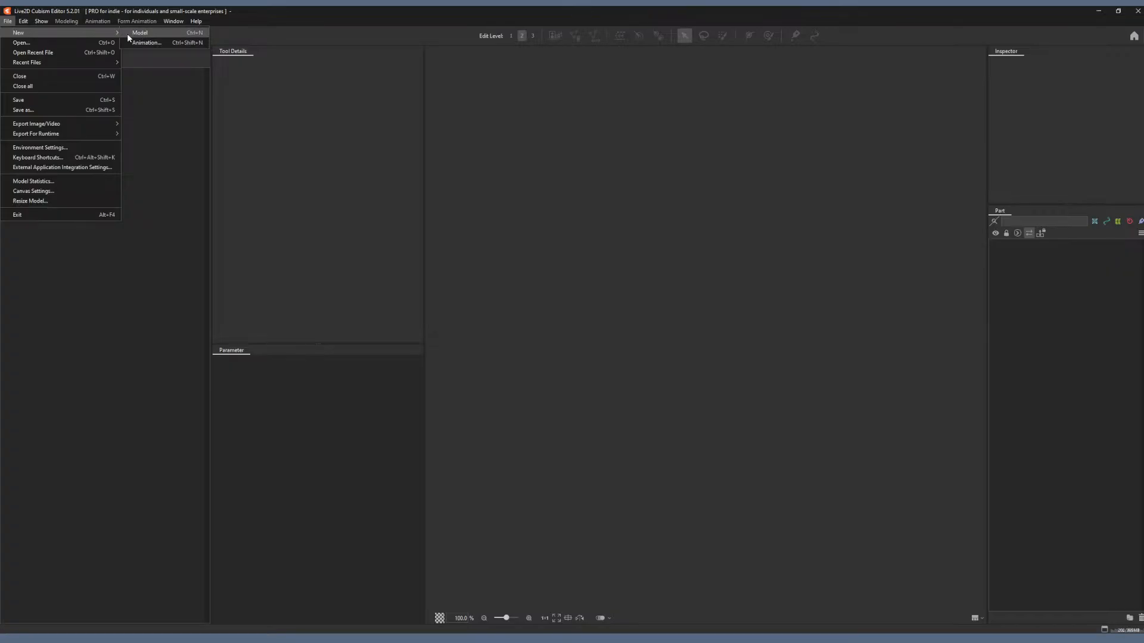
mouse_move(92, 37)
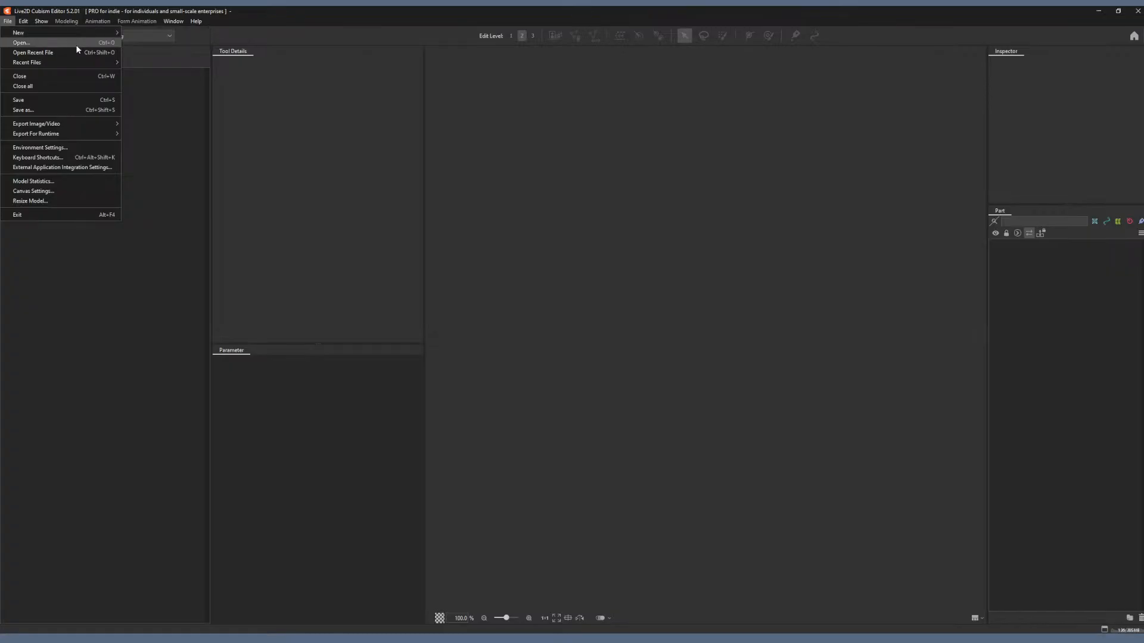
click(77, 45)
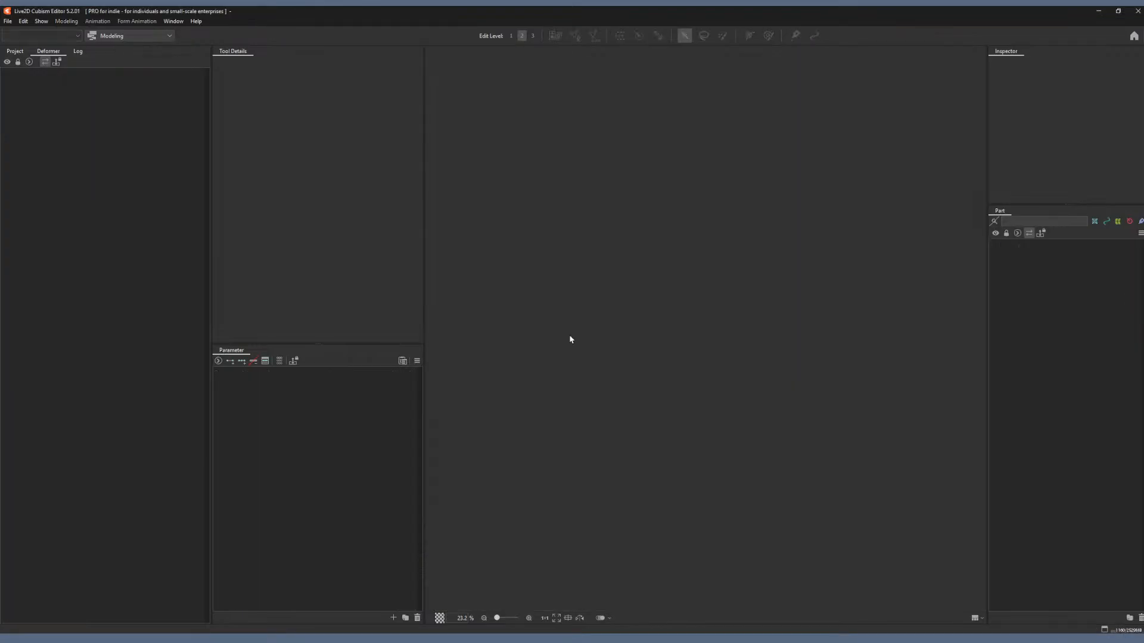
click(8, 21)
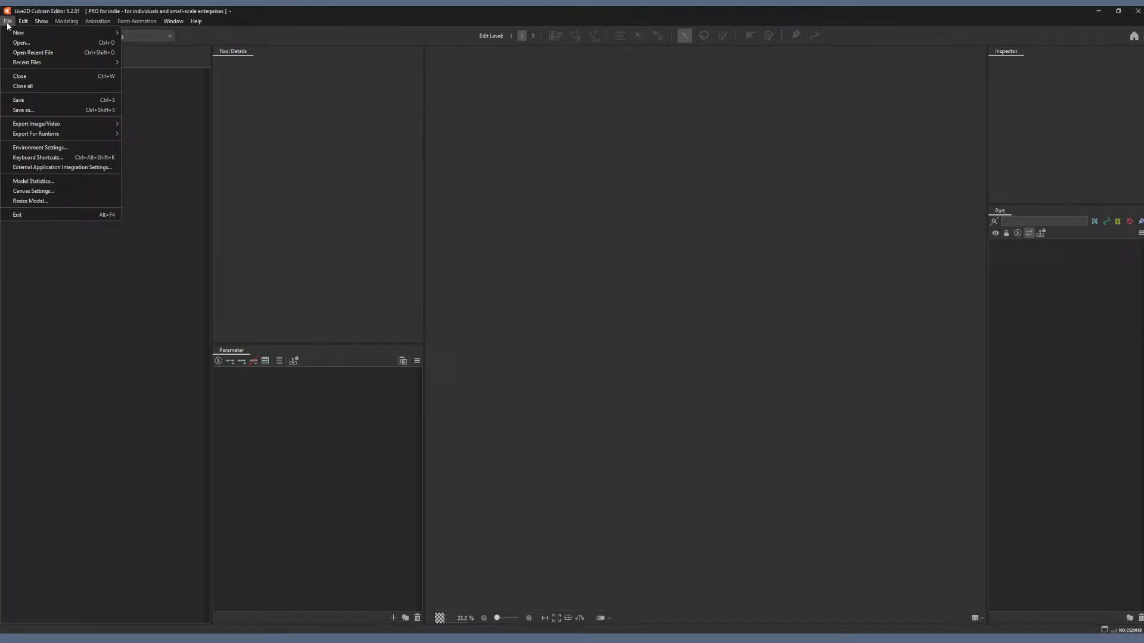
click(34, 43)
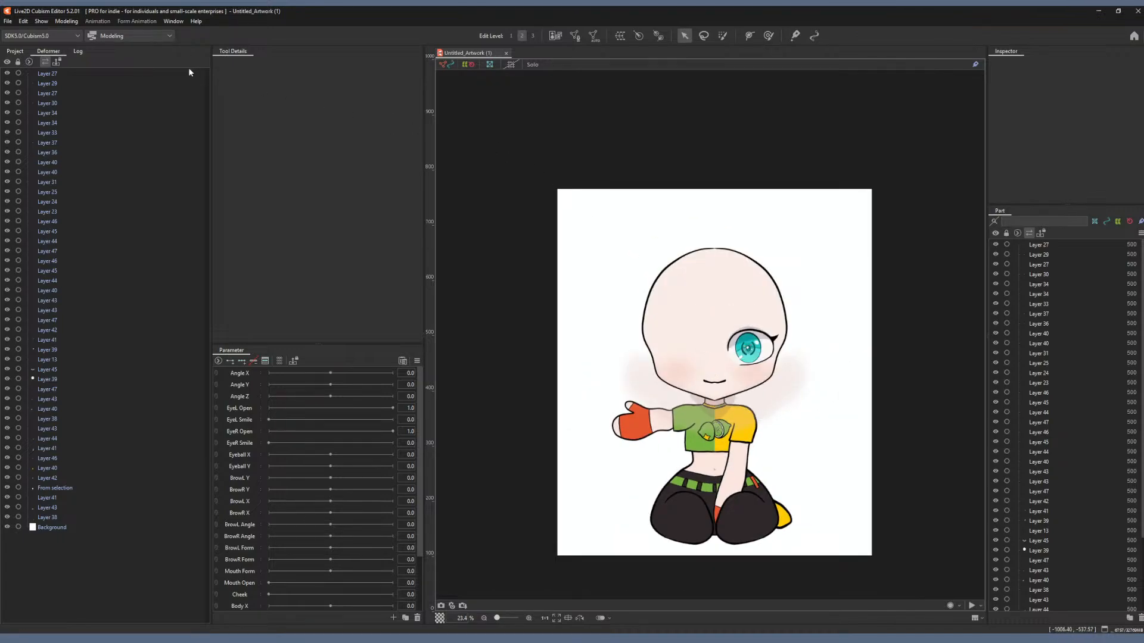
Import the hair artwork Untitled_Artwork 1.psd into the current model and save the model as ARITA_Chibi.cmo3.
click(24, 20)
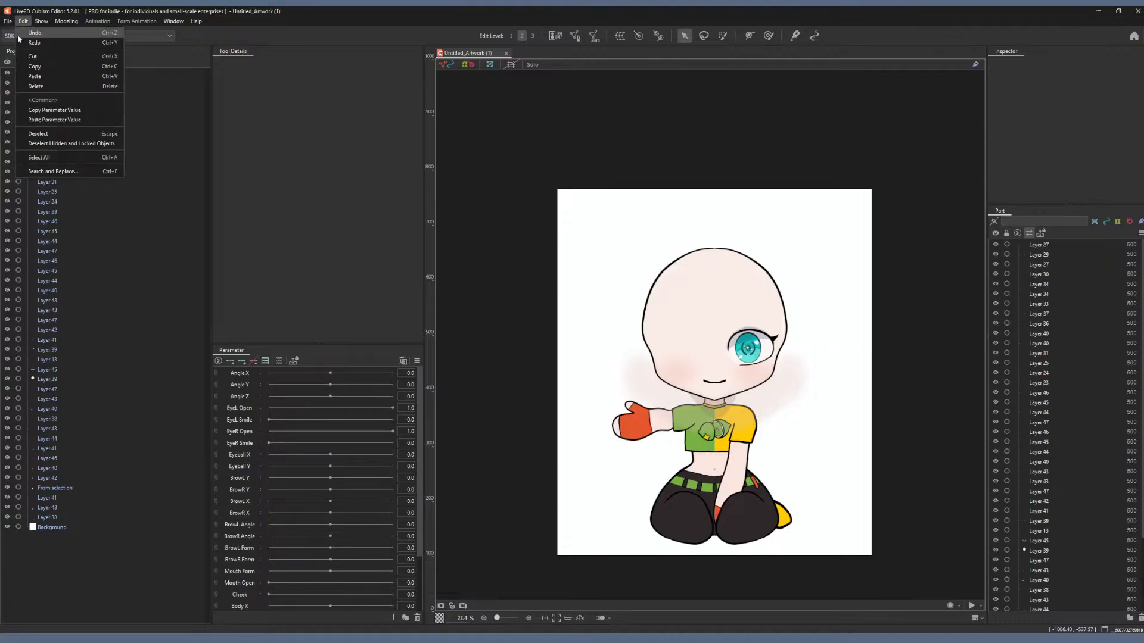
click(8, 20)
click(9, 43)
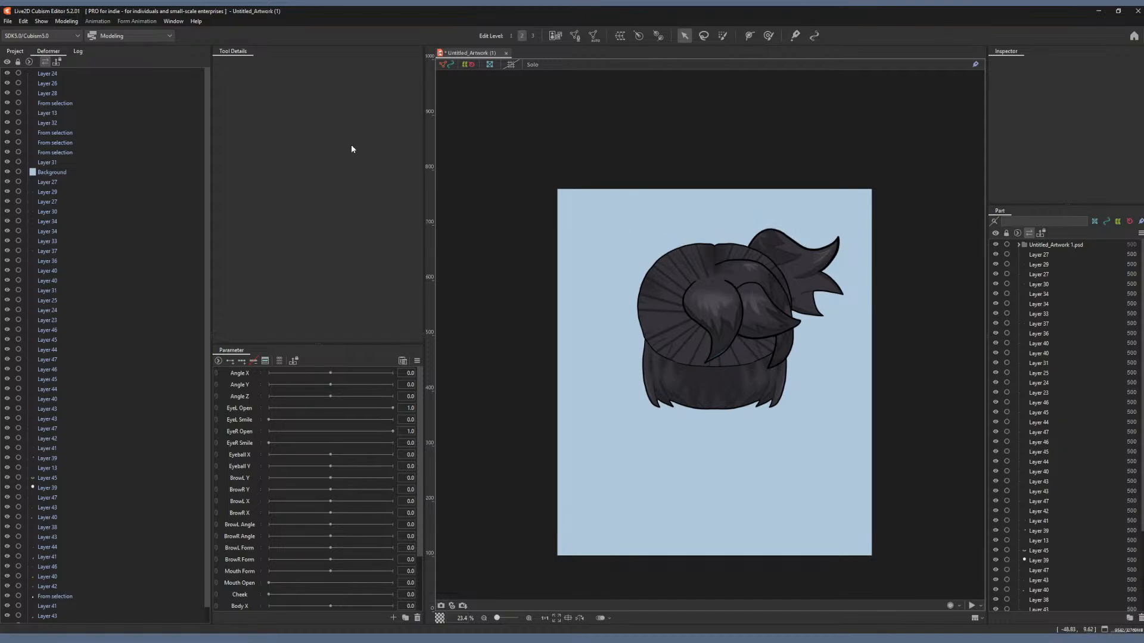
click(6, 22)
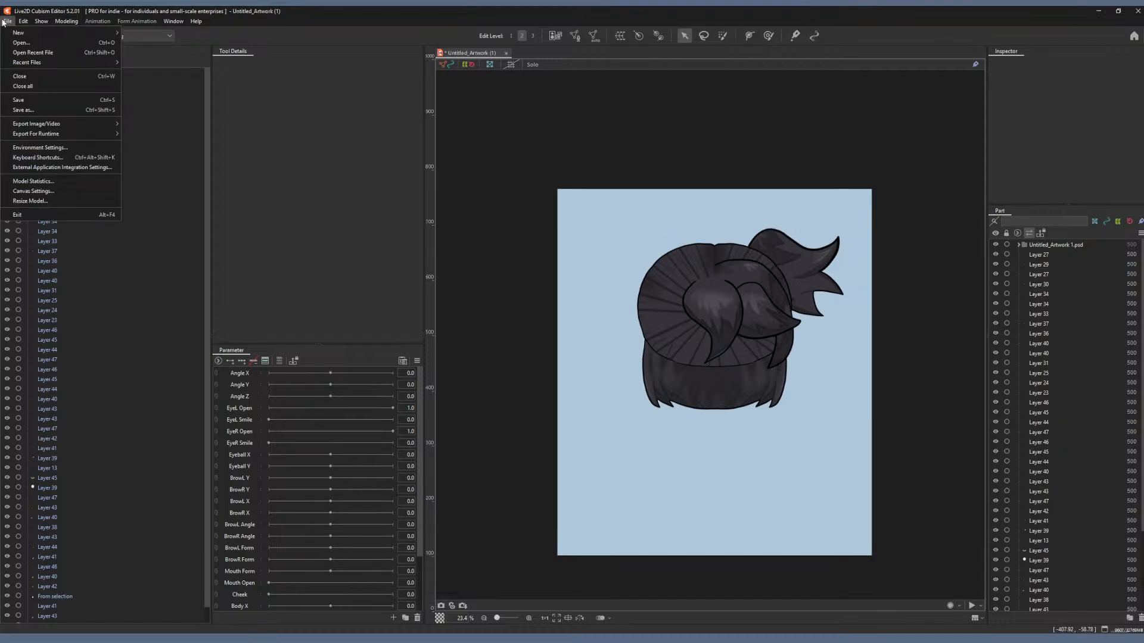
click(39, 109)
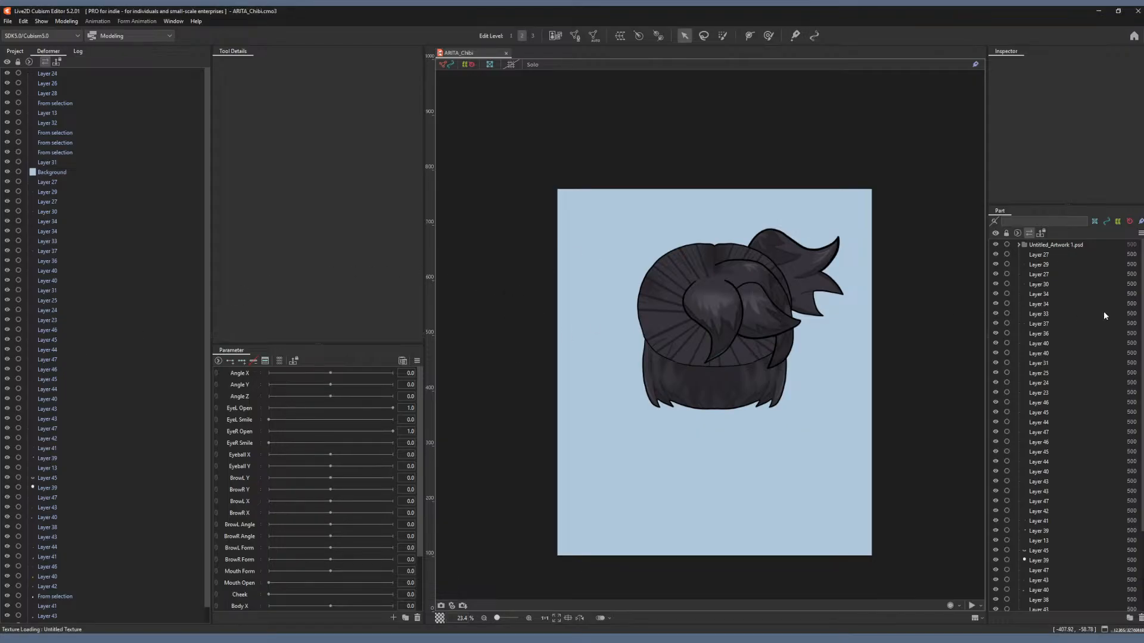
Delete the Background layer from the imported Untitled_Artwork 1.psd group.
click(1019, 245)
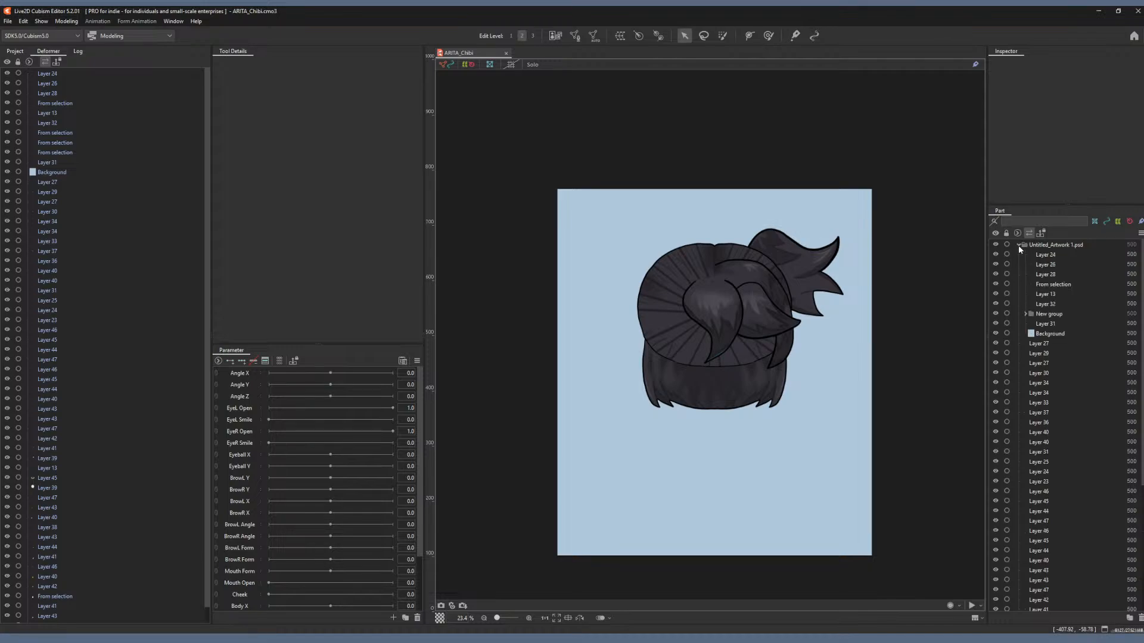
click(1025, 314)
click(1025, 314)
click(1038, 333)
key(Delete)
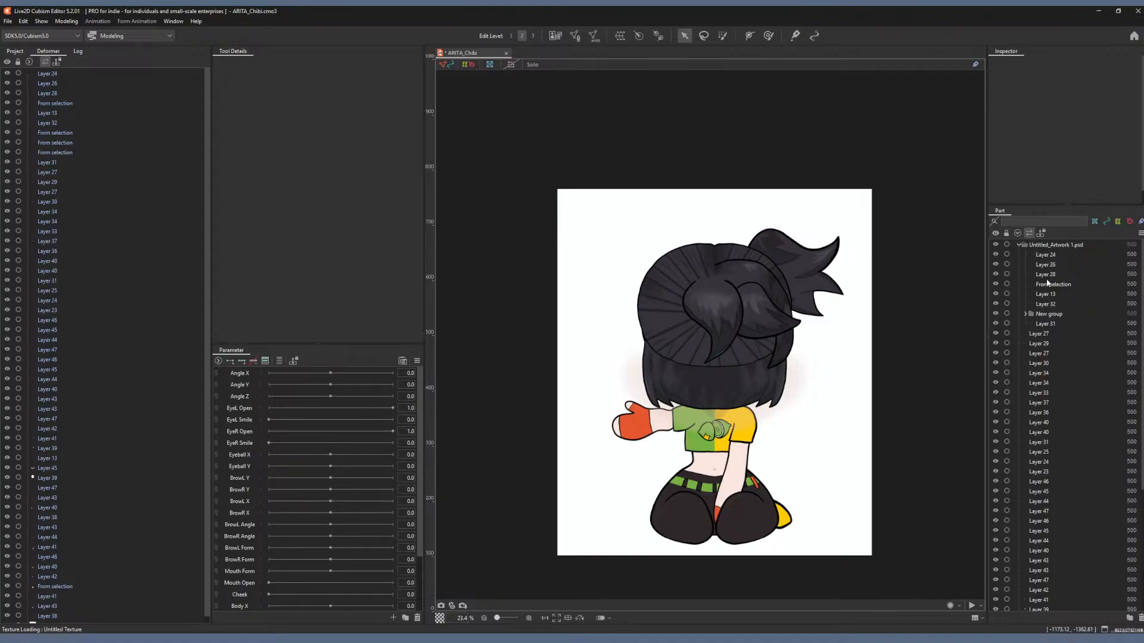
Rename the Untitled_Artwork 1.psd group as Hair.
click(1040, 245)
right_click(1040, 245)
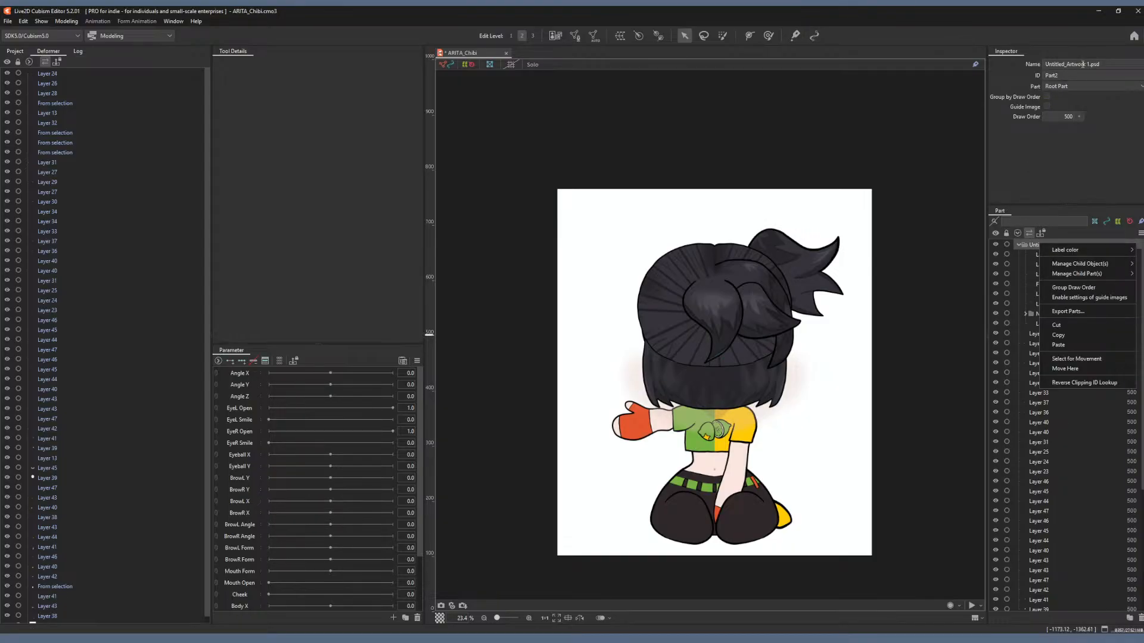
double_click(1082, 64)
click(1102, 64)
key(ctrl+a)
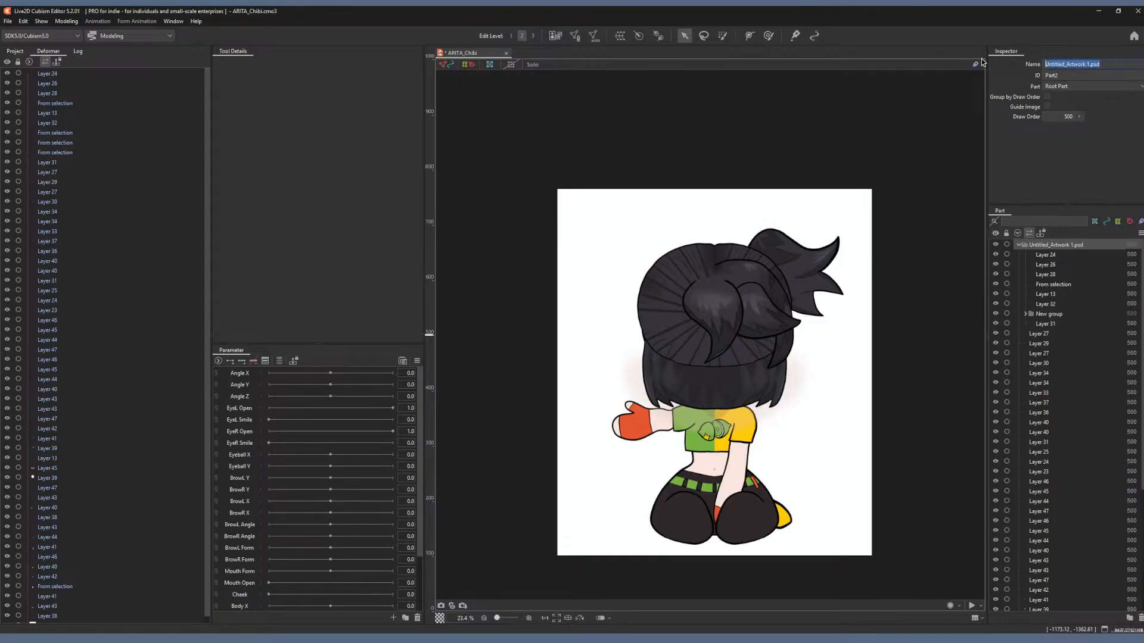
text(Hair)
key(Return)
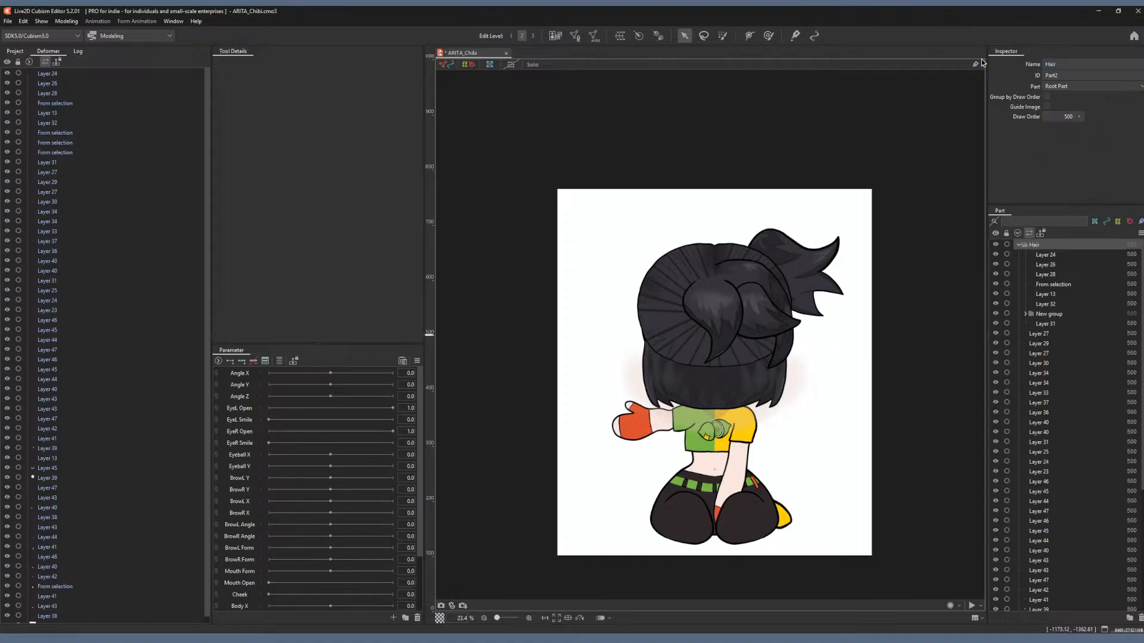
Shift the first Layer 27 below the Hair group on the canvas to identify its artwork, and undo the move.
click(1018, 245)
scroll(1067, 298, down, 3)
scroll(1060, 513, up, 5)
click(1020, 245)
click(1038, 255)
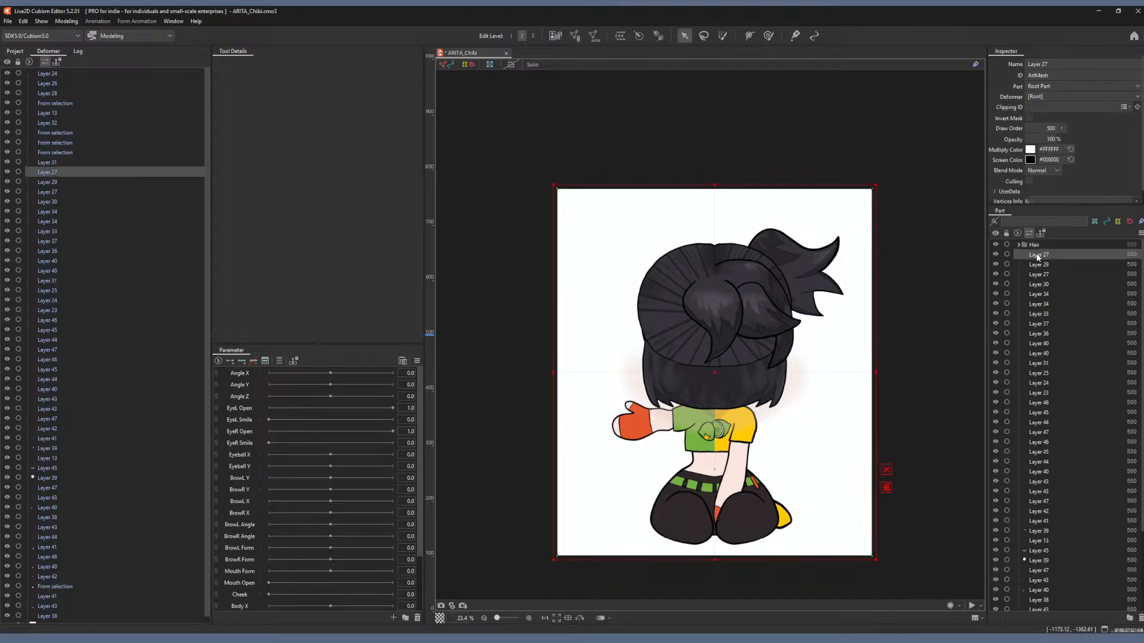
drag(712, 371, 500, 245)
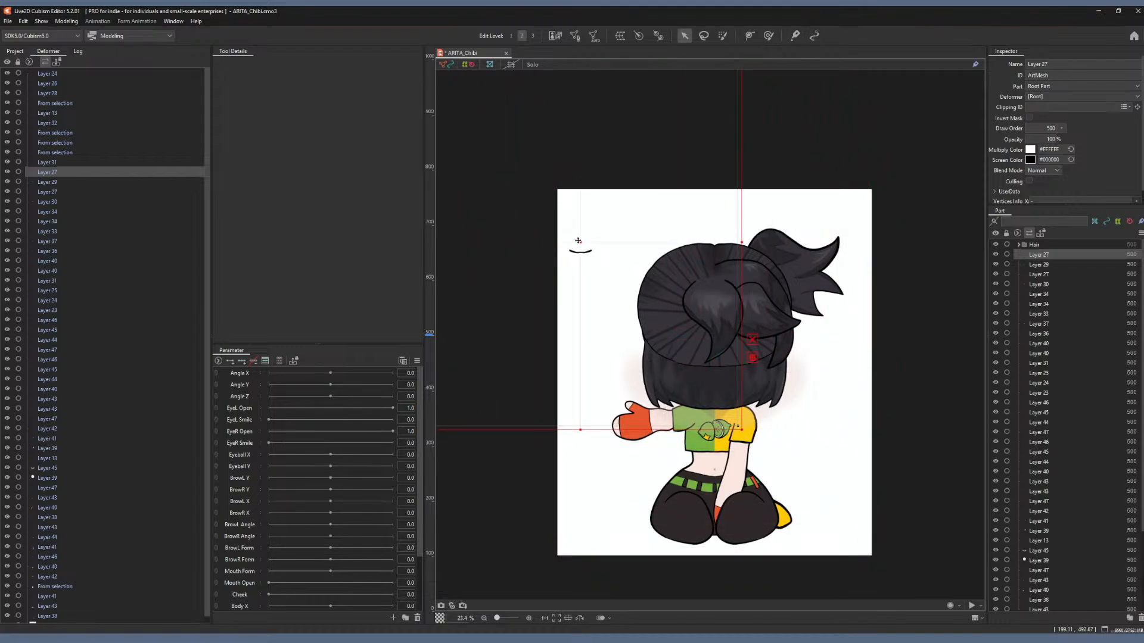
key(ctrl+z)
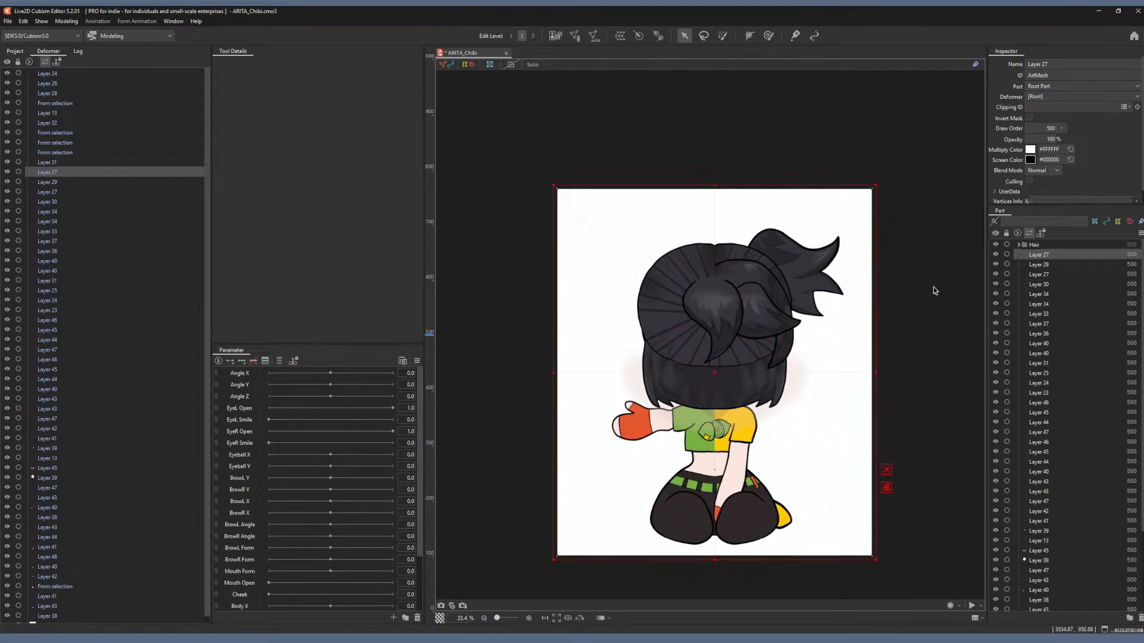
Identify Layer 24 in the Hair group with a test move, undo the move, and rename the layer Middle Bang.
click(1019, 245)
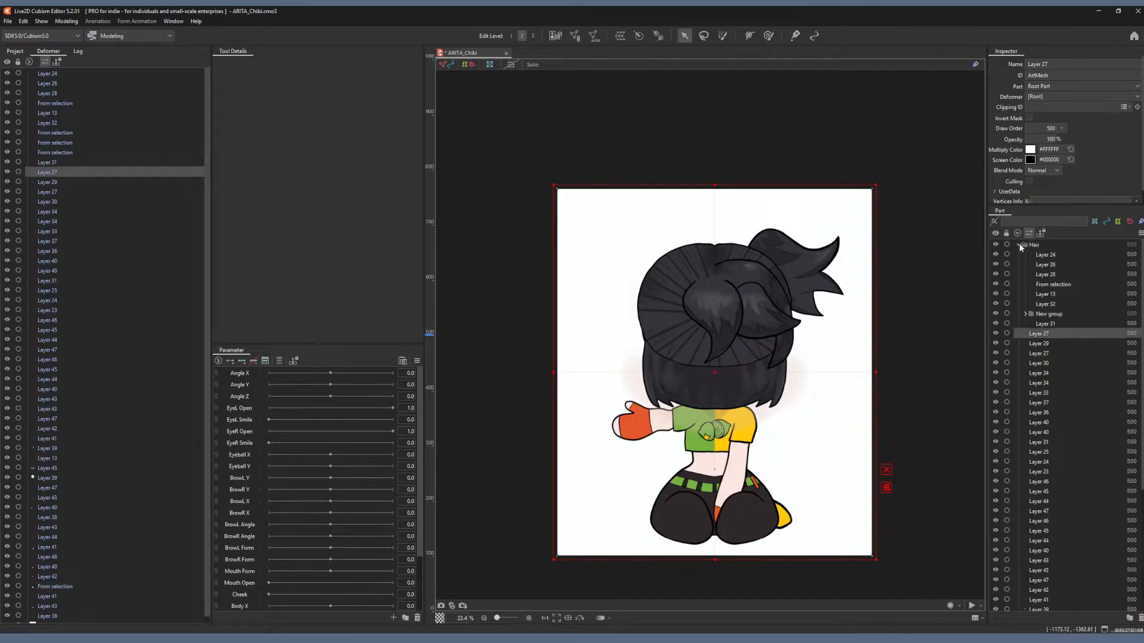
click(1048, 255)
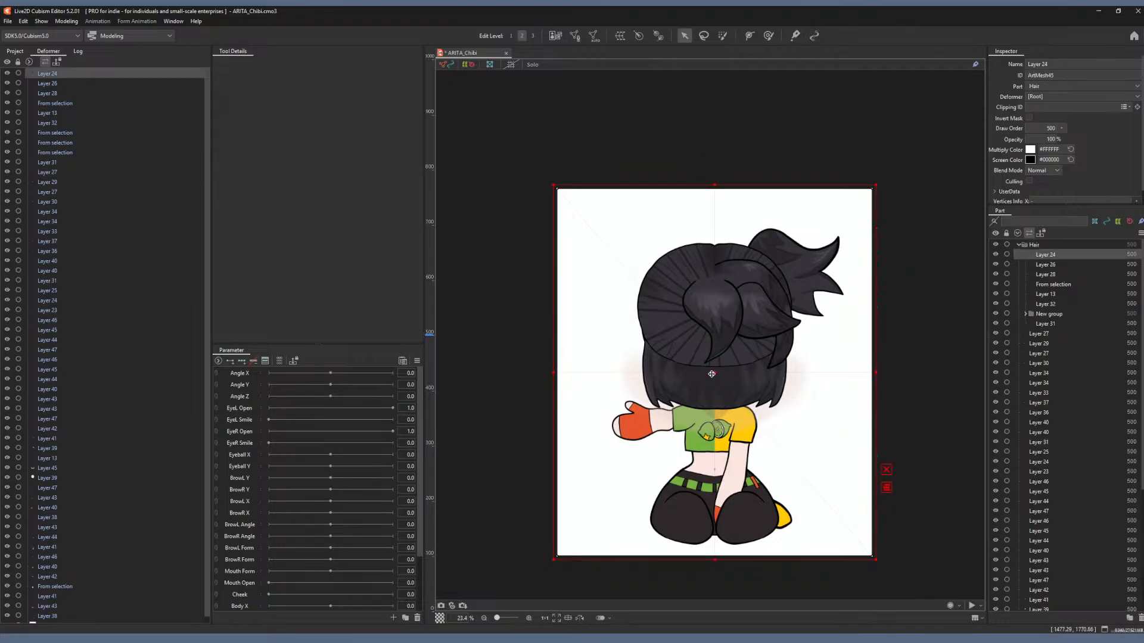
drag(712, 374, 691, 373)
key(ctrl+z)
click(1047, 64)
text(Middle Bang)
key(Return)
Test-move Layer 26 in the Hair group to identify it, undo the move, and rename the layer Side Bang.
click(1047, 266)
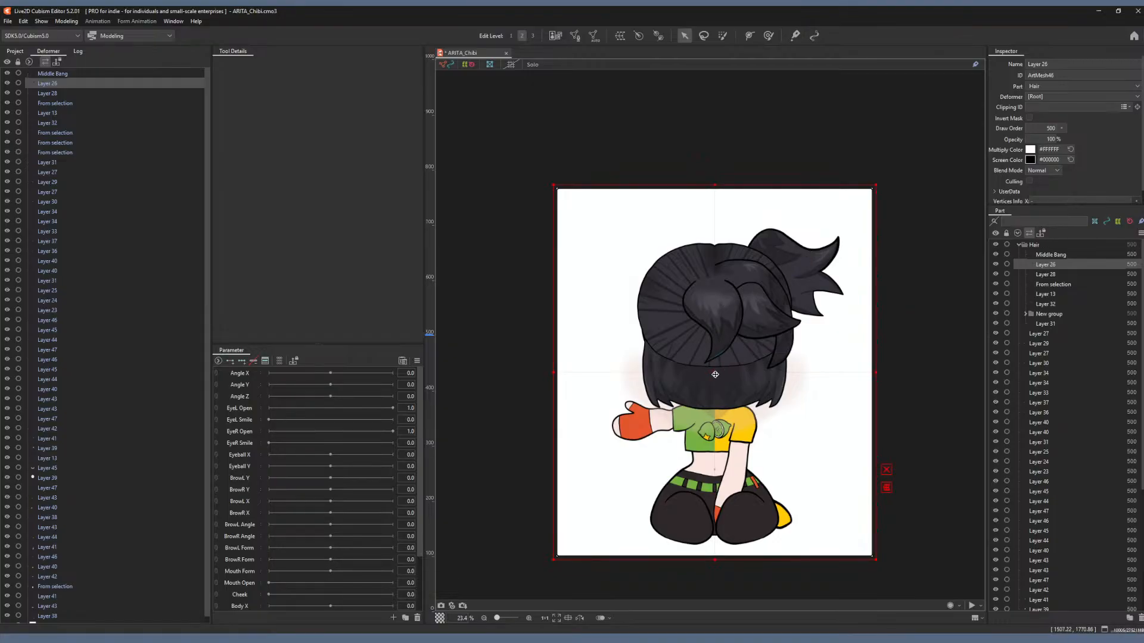
drag(715, 372, 737, 372)
key(ctrl+z)
double_click(1037, 64)
text(Side Bang)
key(Return)
Check what Layer 28 in the Hair group contains with an undone test move, and rename it Side Hair.
click(1052, 275)
drag(718, 377, 740, 375)
key(ctrl+z)
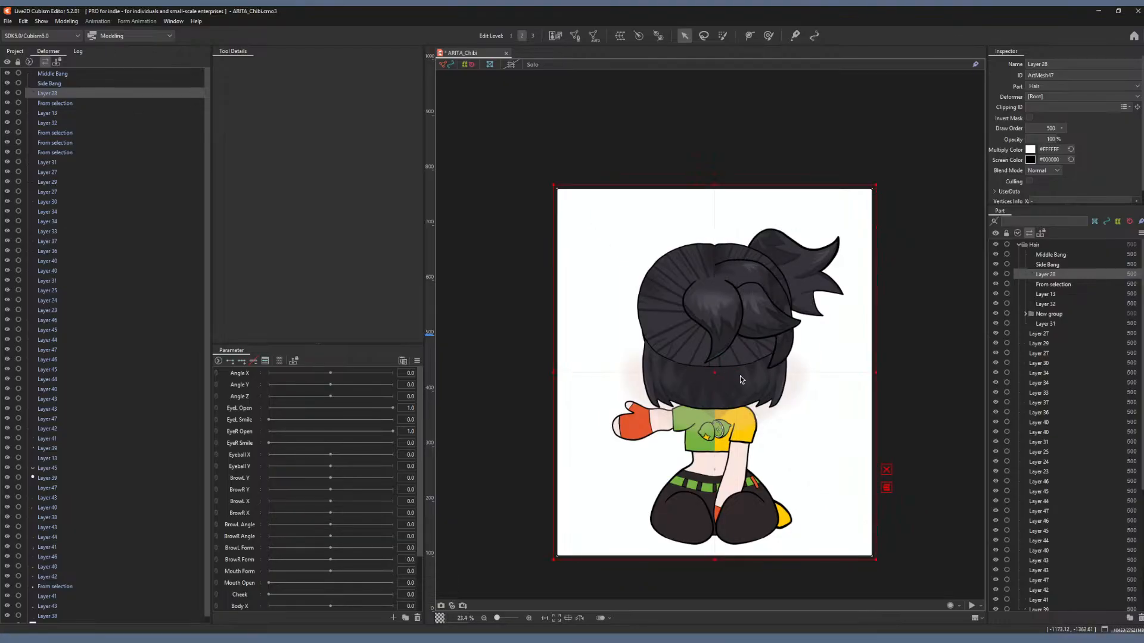
click(1045, 64)
text(Side Hair)
key(Return)
Identify the From selection layer below Side Hair with an undone test move, and rename it Front CP.
click(1044, 288)
drag(715, 372, 737, 373)
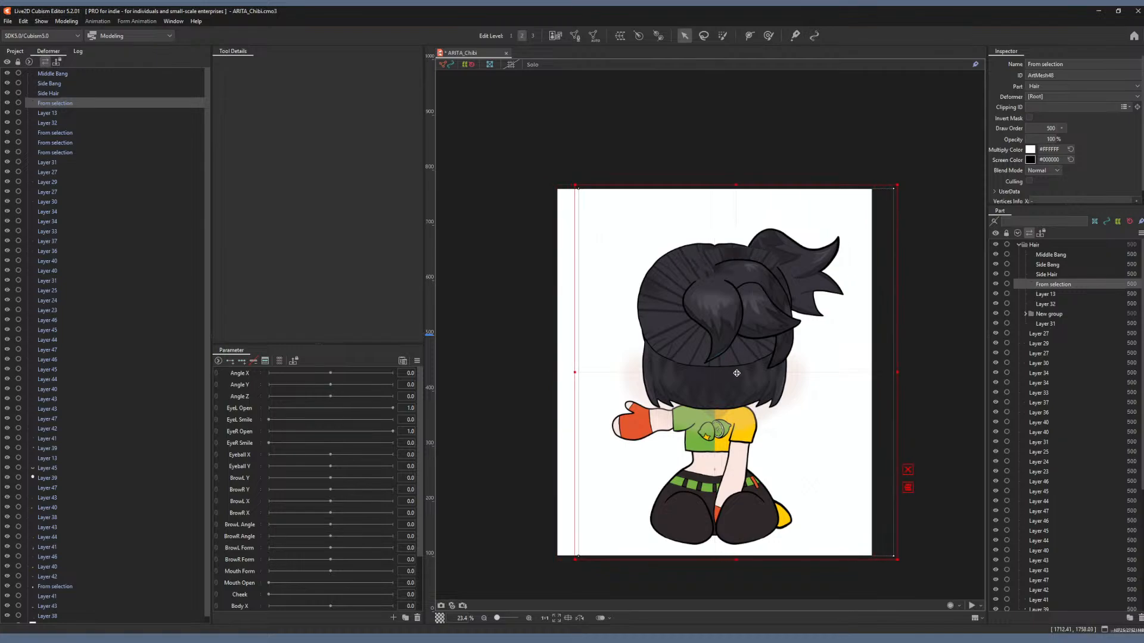
key(ctrl+z)
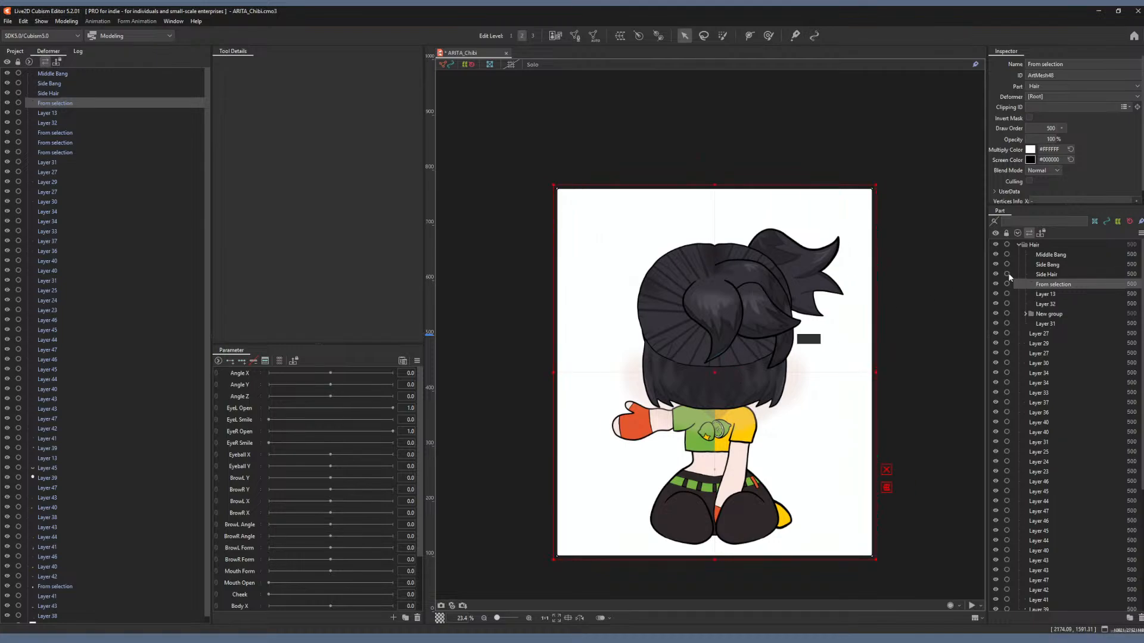
click(1044, 63)
text(Front CP)
key(Return)
Shift Layer 13 in the Hair group to identify it, undo the move, and rename the layer Brow.
click(1046, 295)
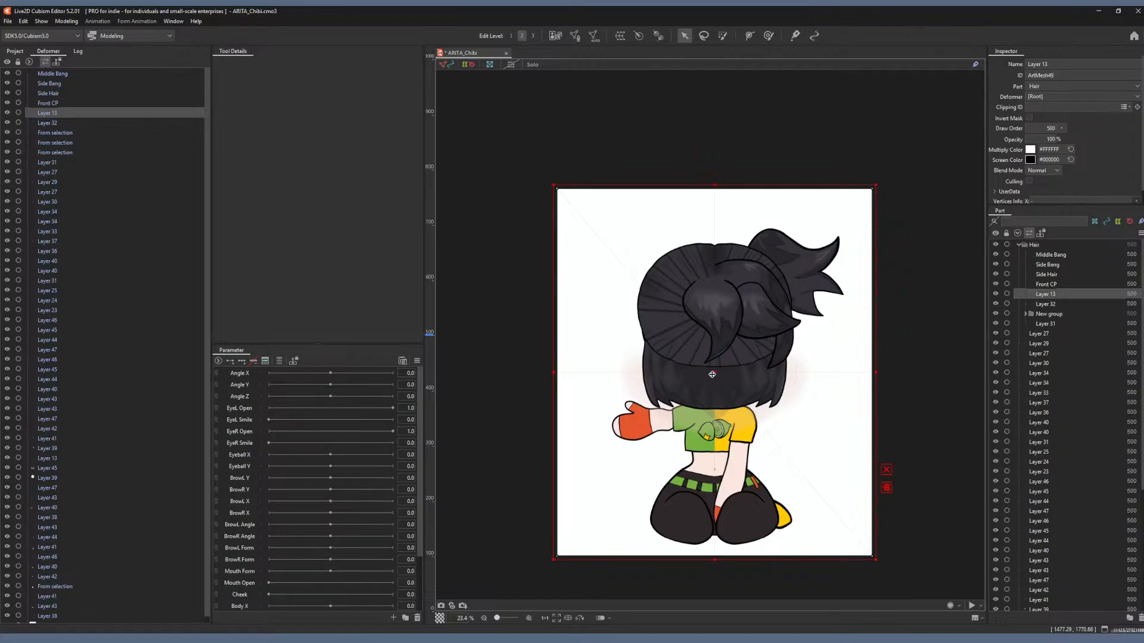
drag(711, 376, 853, 386)
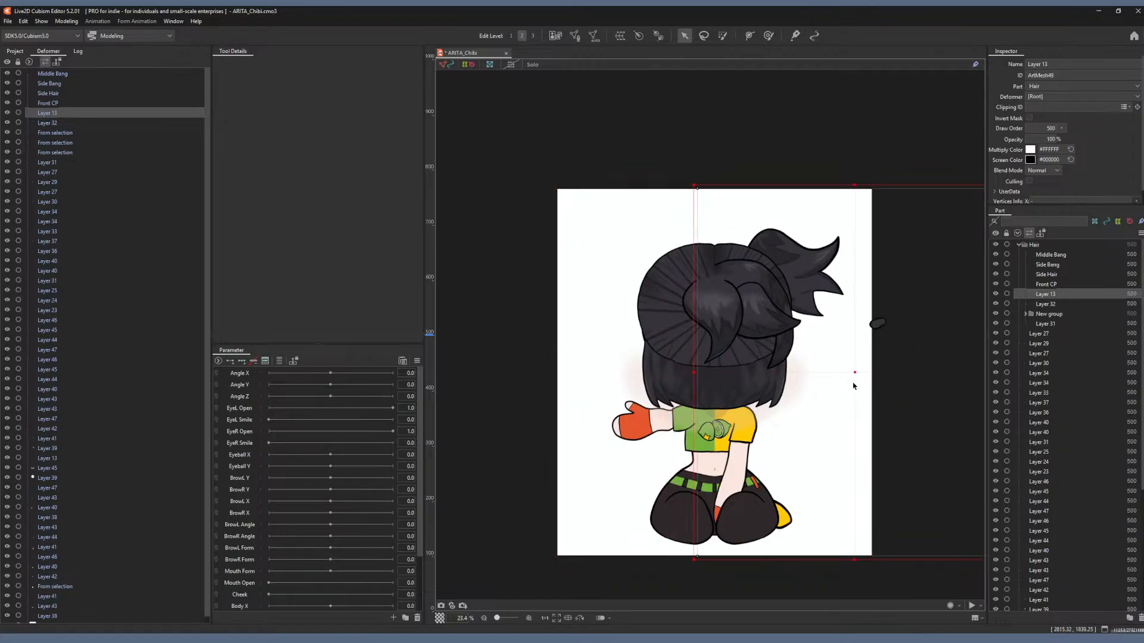
key(ctrl+z)
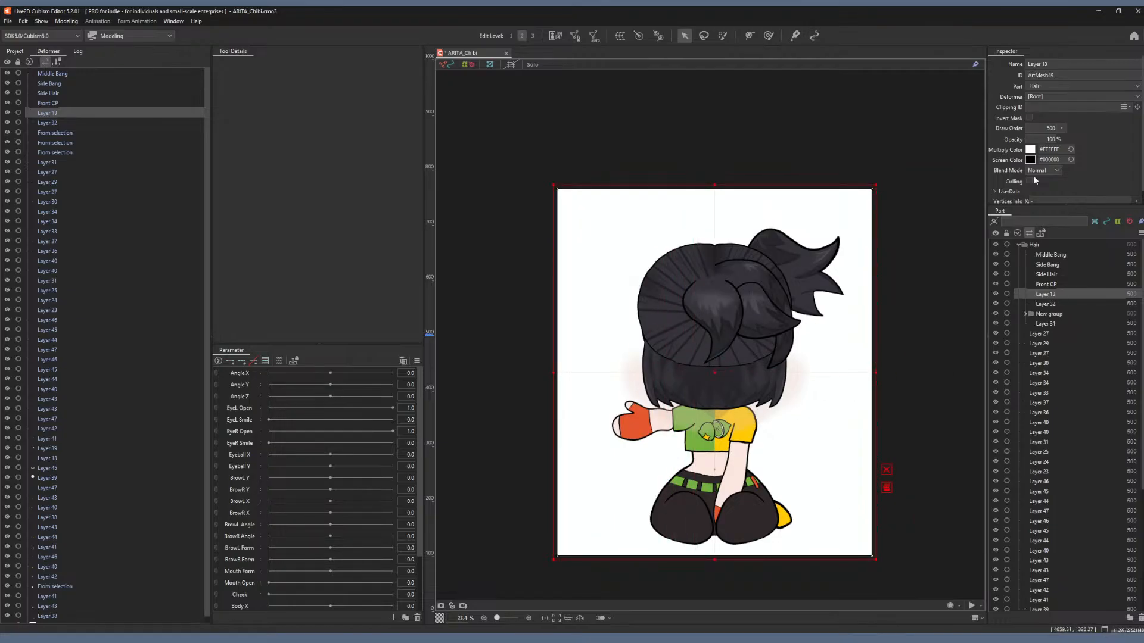
click(1037, 63)
text(Brow)
key(Return)
Shift Layer 32 in the Hair group to identify it, undo the move, and rename the layer Tied Hair Back.
click(1044, 304)
drag(714, 380, 822, 383)
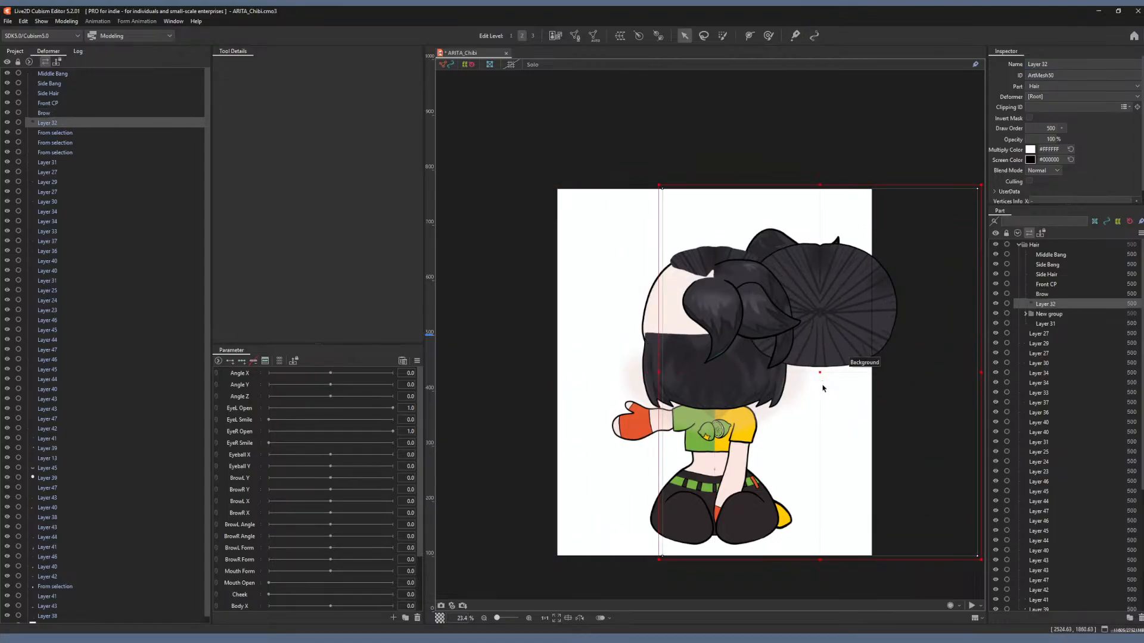
key(ctrl+z)
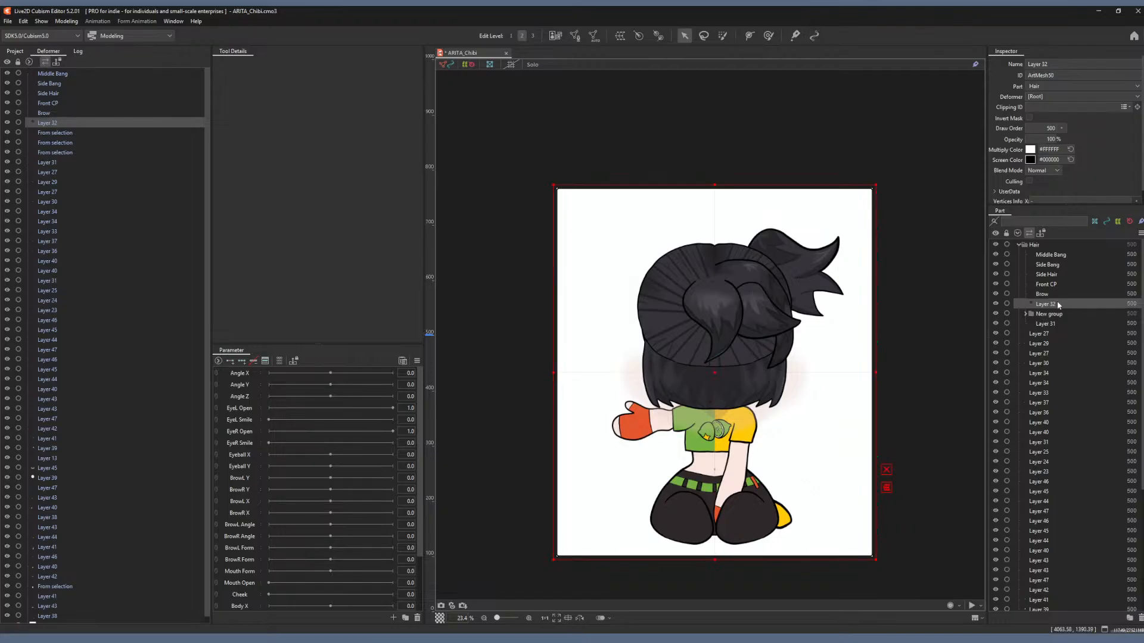
click(1053, 64)
text(Tied Hair Back)
key(Return)
Expand New group, identify its first From selection layer with an undone test move, and rename the layer Top Pony.
click(1024, 315)
click(1050, 324)
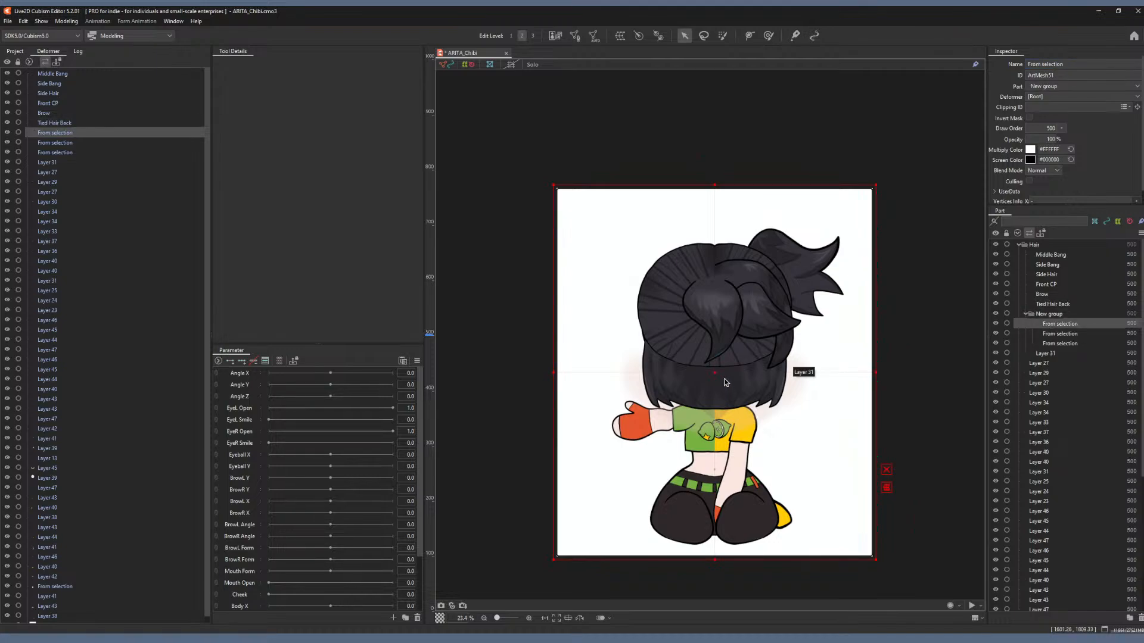
drag(725, 382, 758, 381)
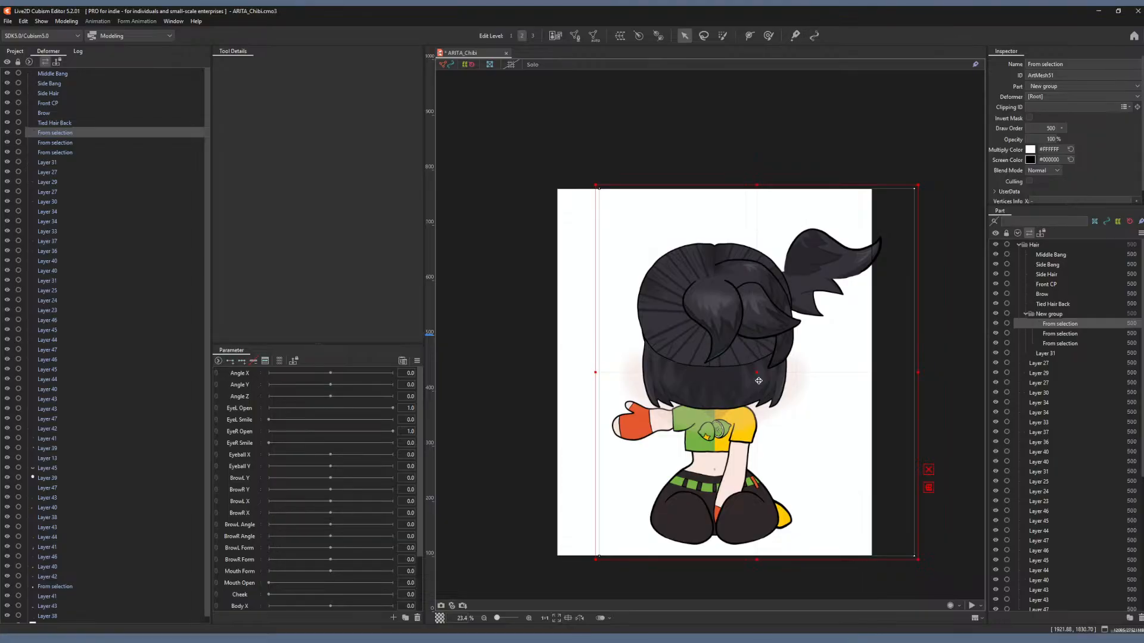
key(ctrl+z)
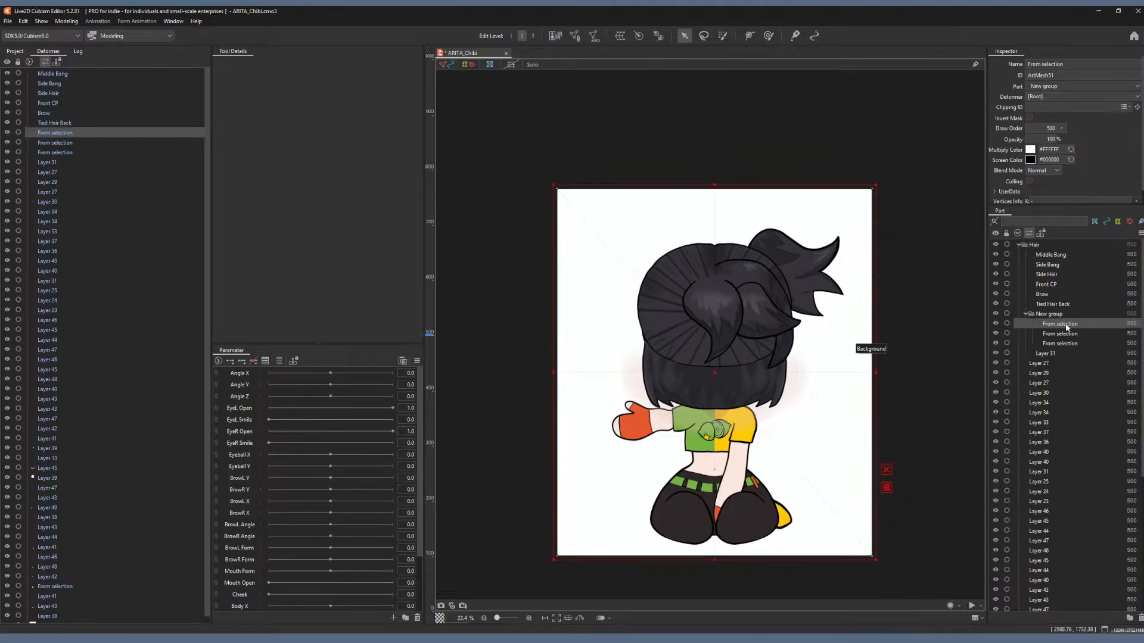
click(1053, 64)
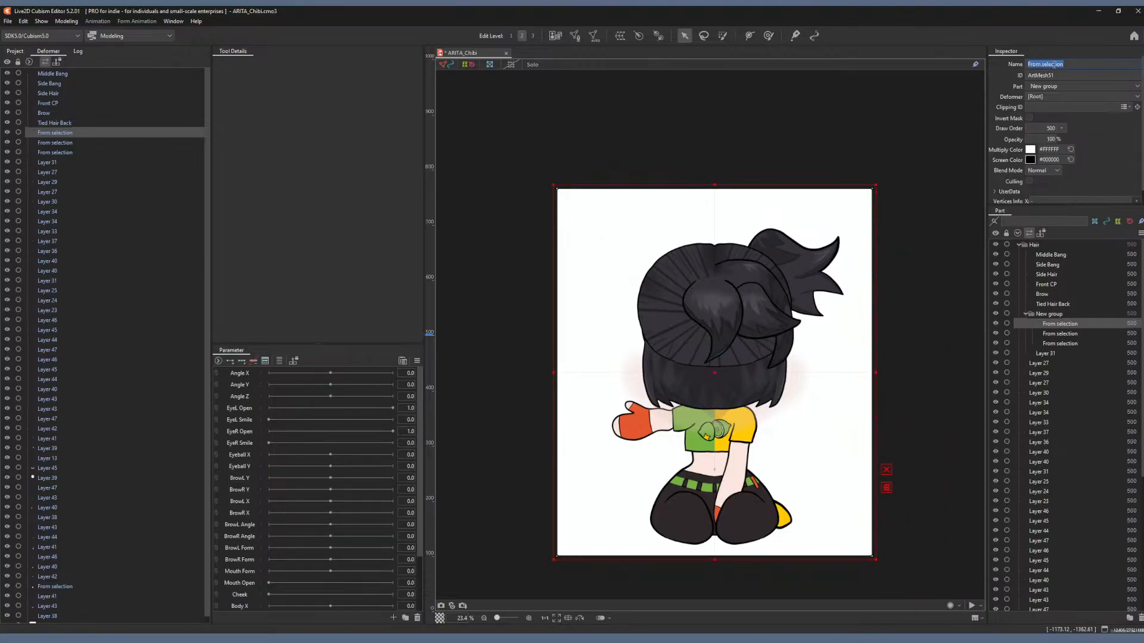
text(Topy Pony)
key(Return)
click(1040, 64)
click(1040, 64)
key(BackSpace)
key(Return)
Identify the second layer in New group with an undone test move, and rename it Middle Pony.
click(1059, 333)
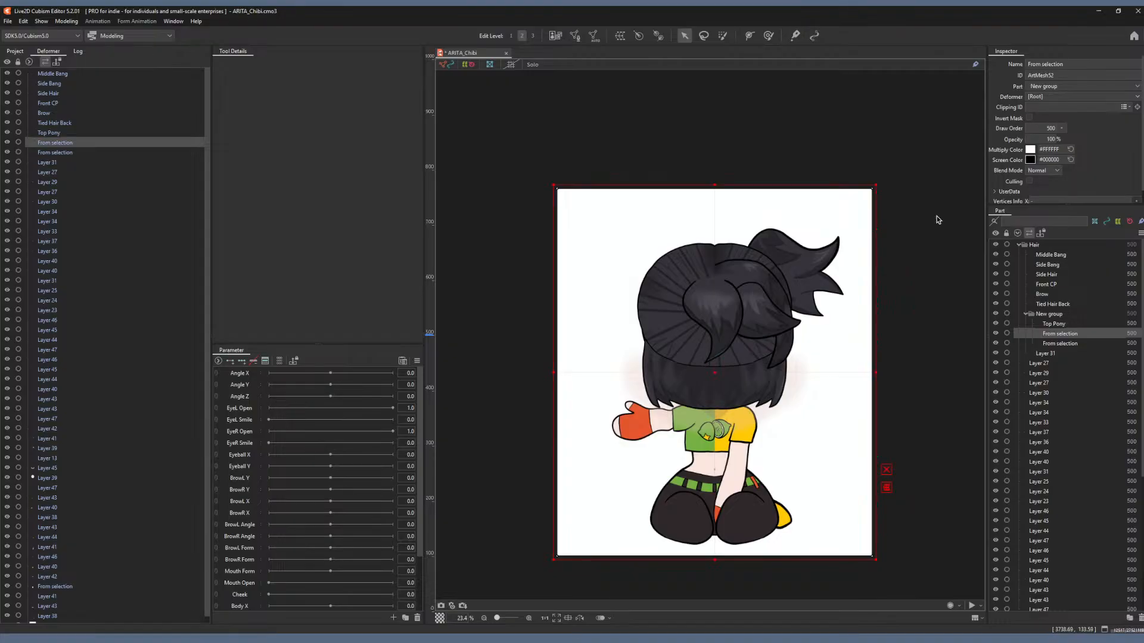
drag(717, 371, 771, 377)
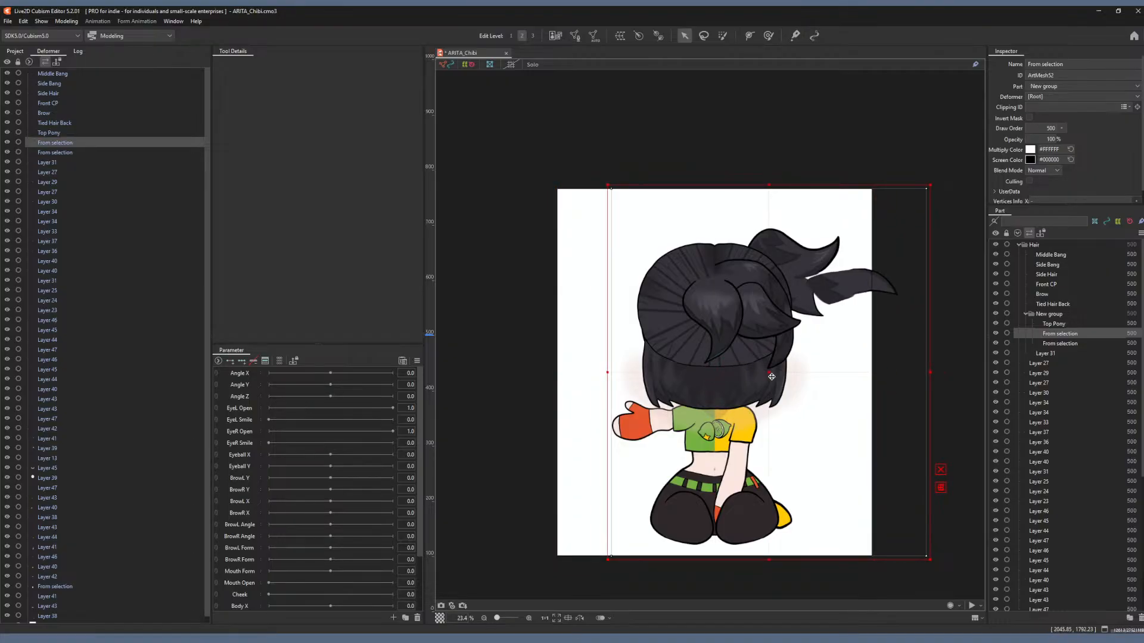
key(ctrl+z)
click(1047, 63)
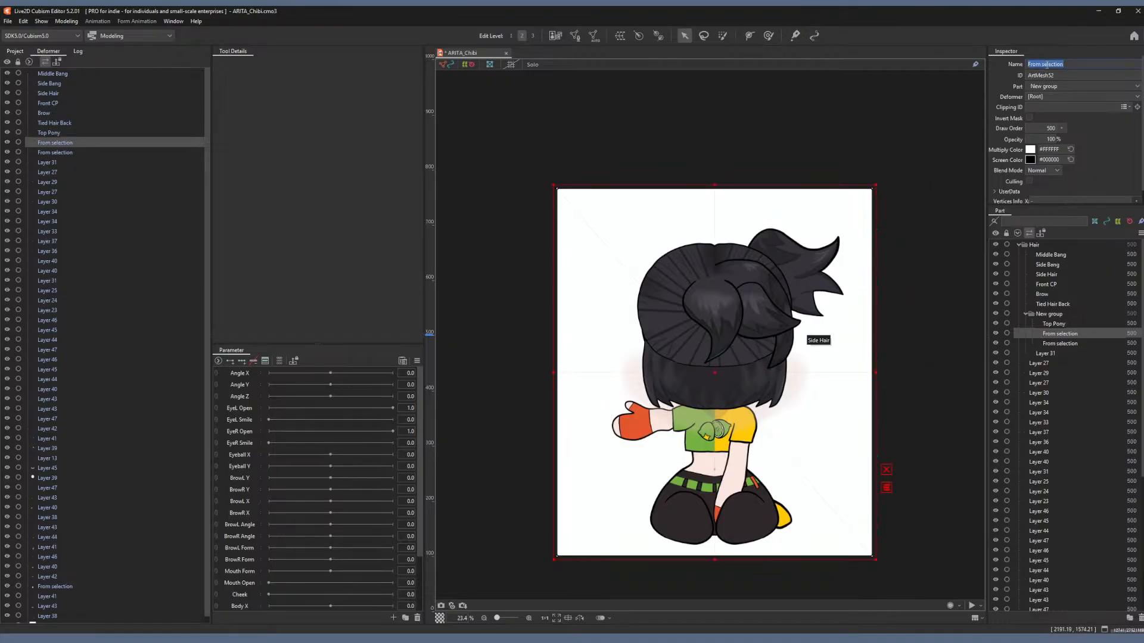
text(Middle Pony)
key(Return)
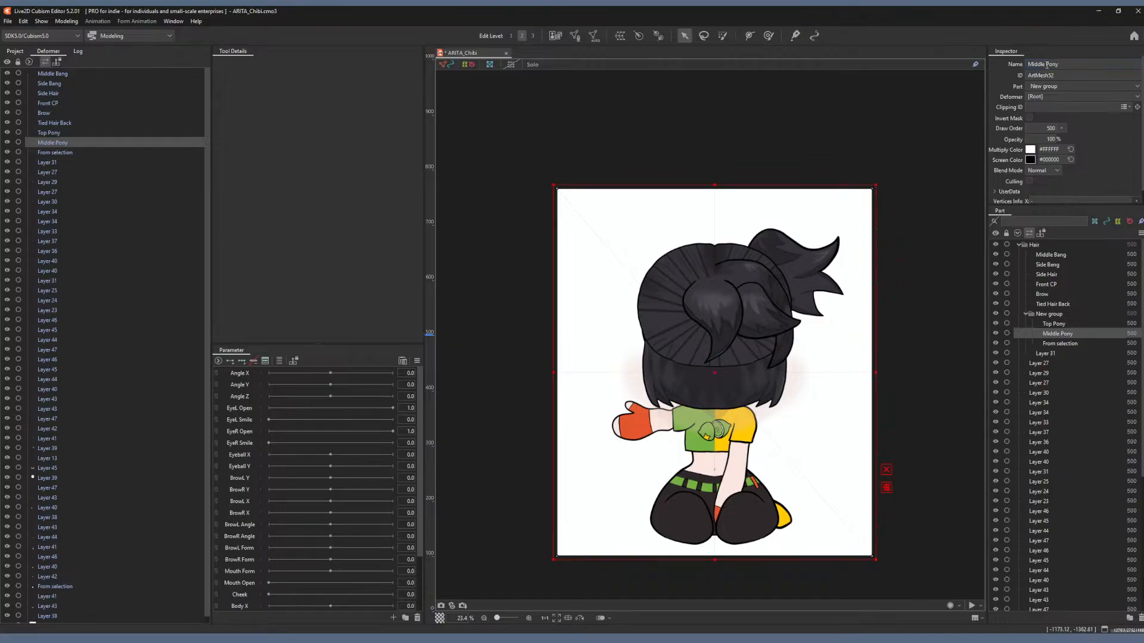
Rename the remaining From selection layer in New group as Bot Pony.
click(1061, 345)
triple_click(1047, 64)
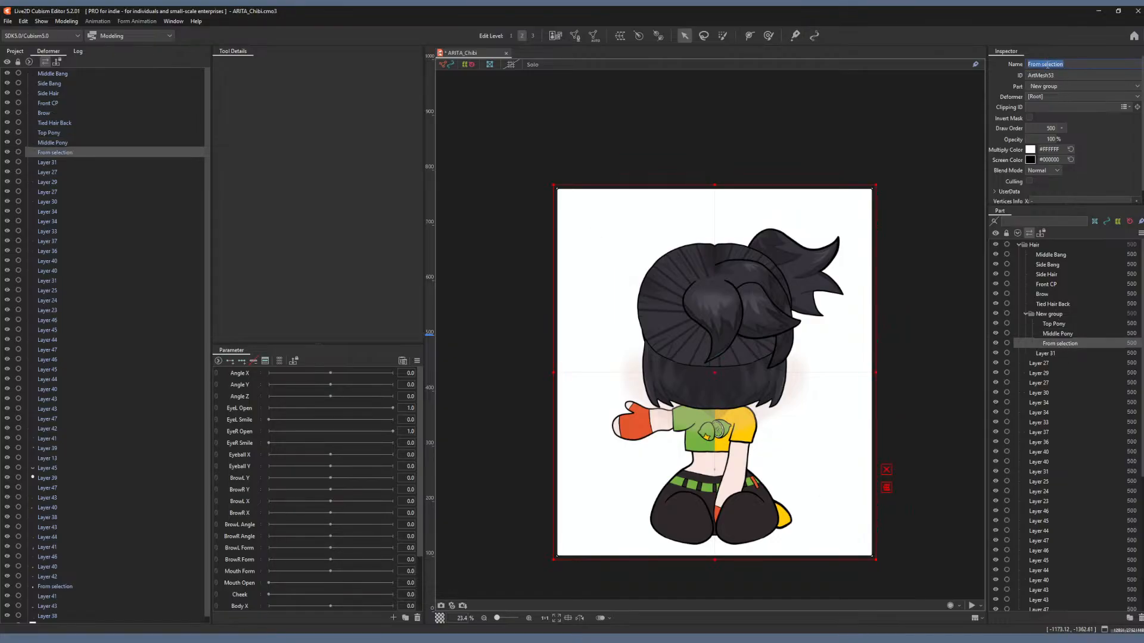
text(Bot Pony)
key(Return)
Rename New group inside Hair as Pony and collapse it.
click(1044, 314)
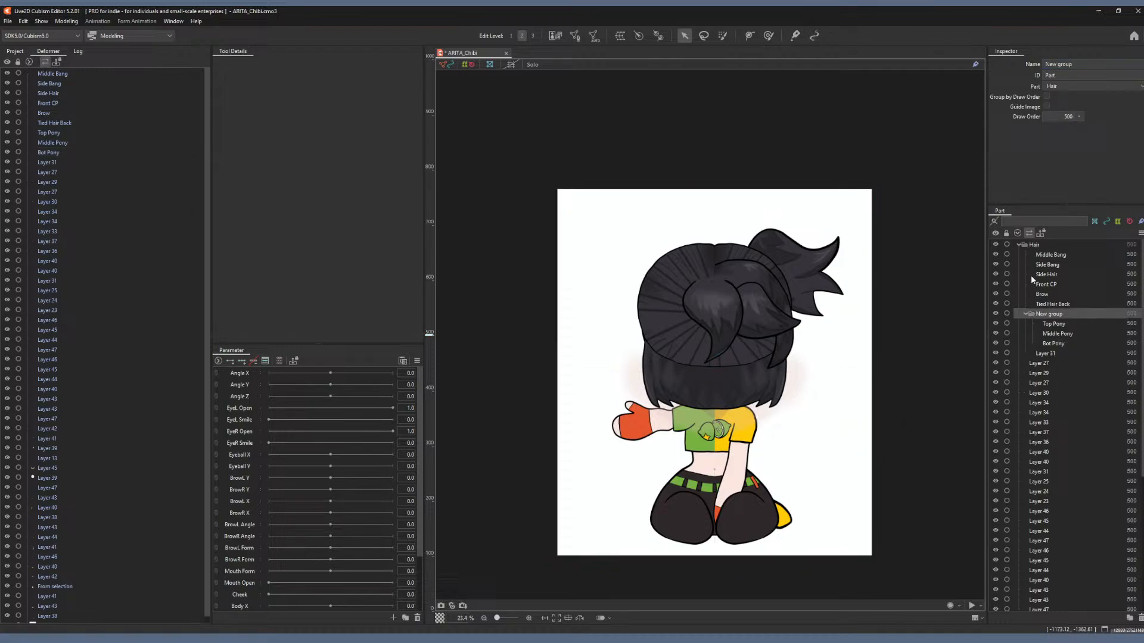
triple_click(1064, 64)
text(Pony)
key(Return)
click(1026, 314)
Shift Layer 31 in the Hair group to identify it, undo the move, and rename the layer Back Lower.
click(1043, 324)
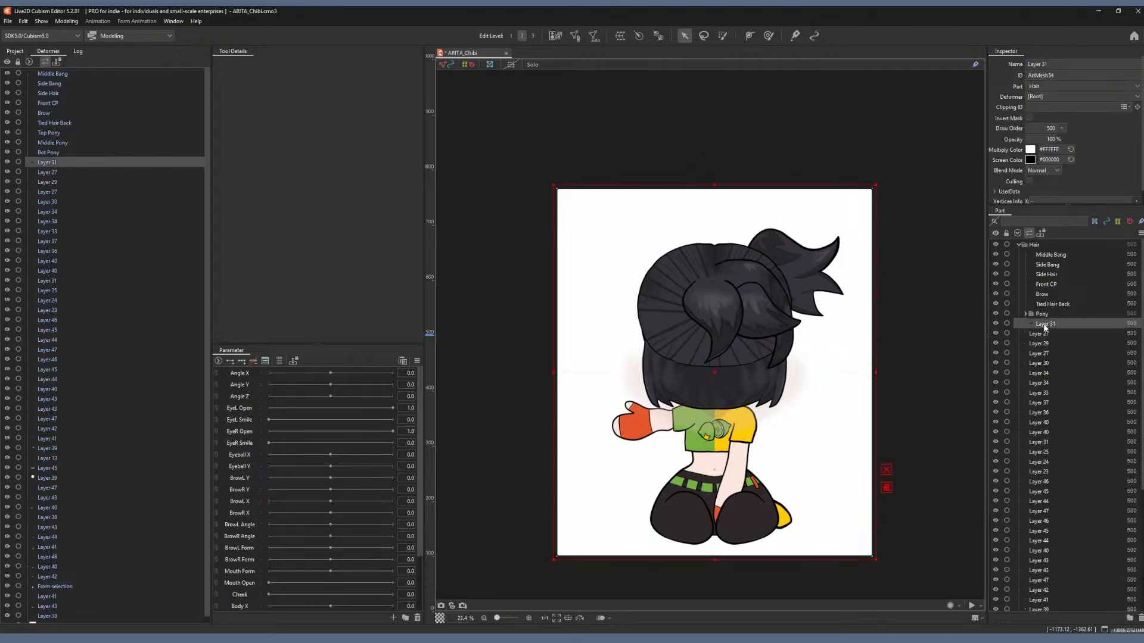
drag(713, 373, 786, 377)
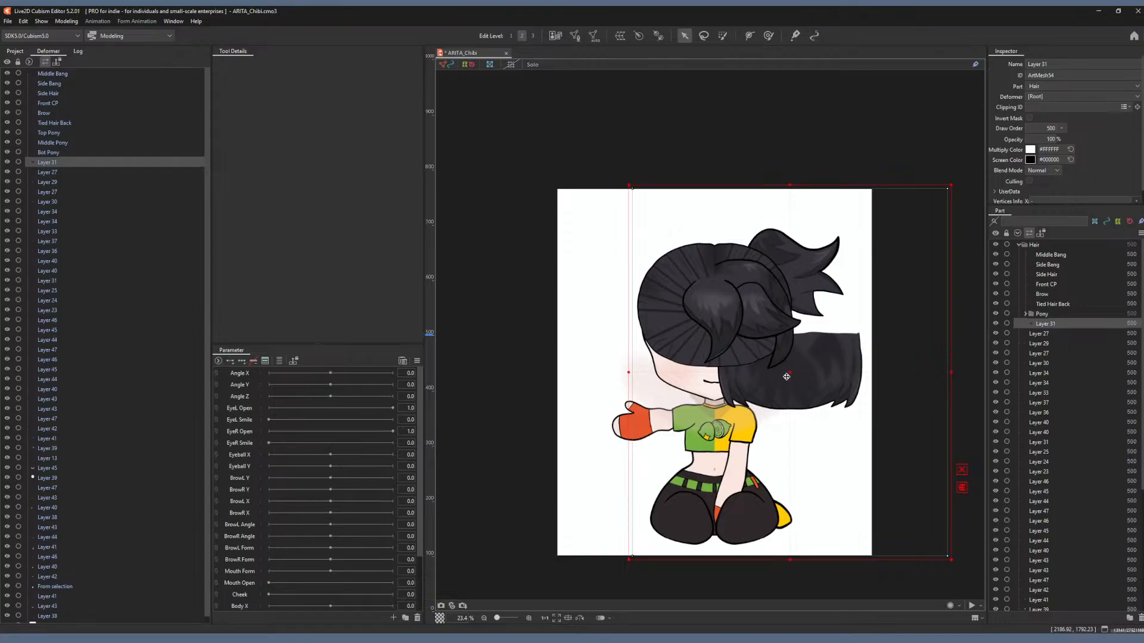
key(ctrl+z)
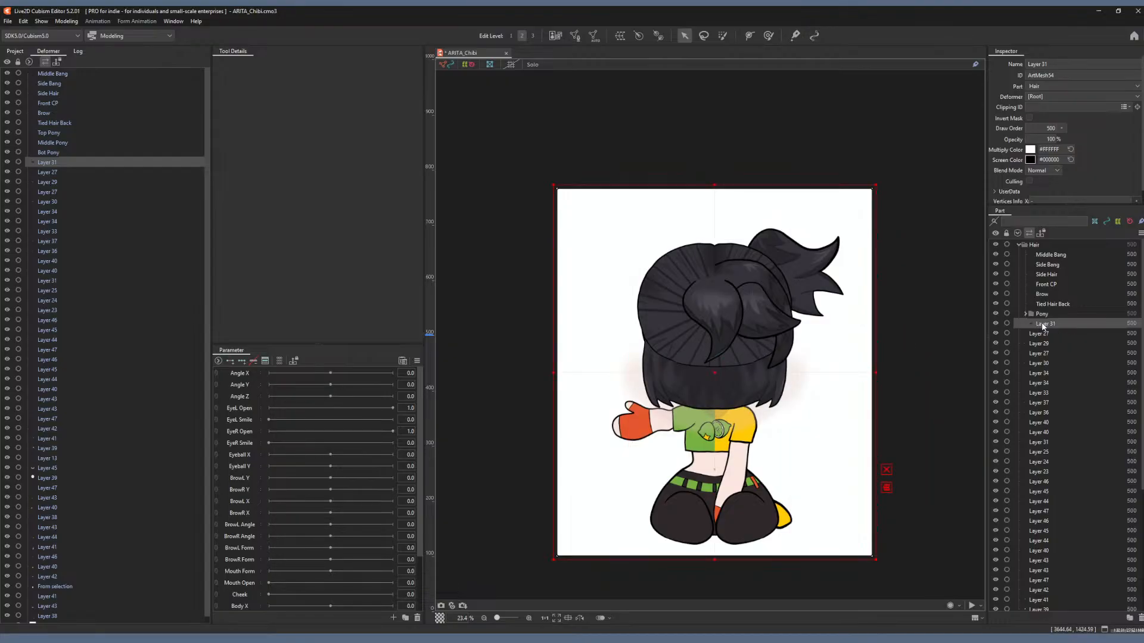
click(1050, 64)
text(Back Lower)
key(Return)
Create a root-level part named Body directly below the Hair group.
click(1031, 245)
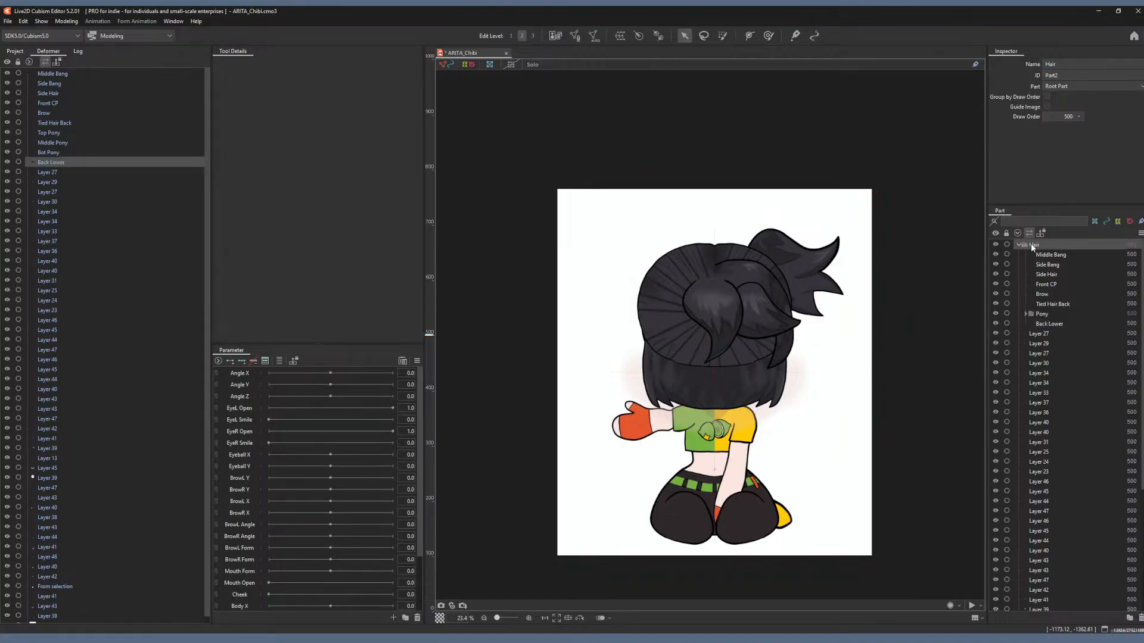
click(1046, 332)
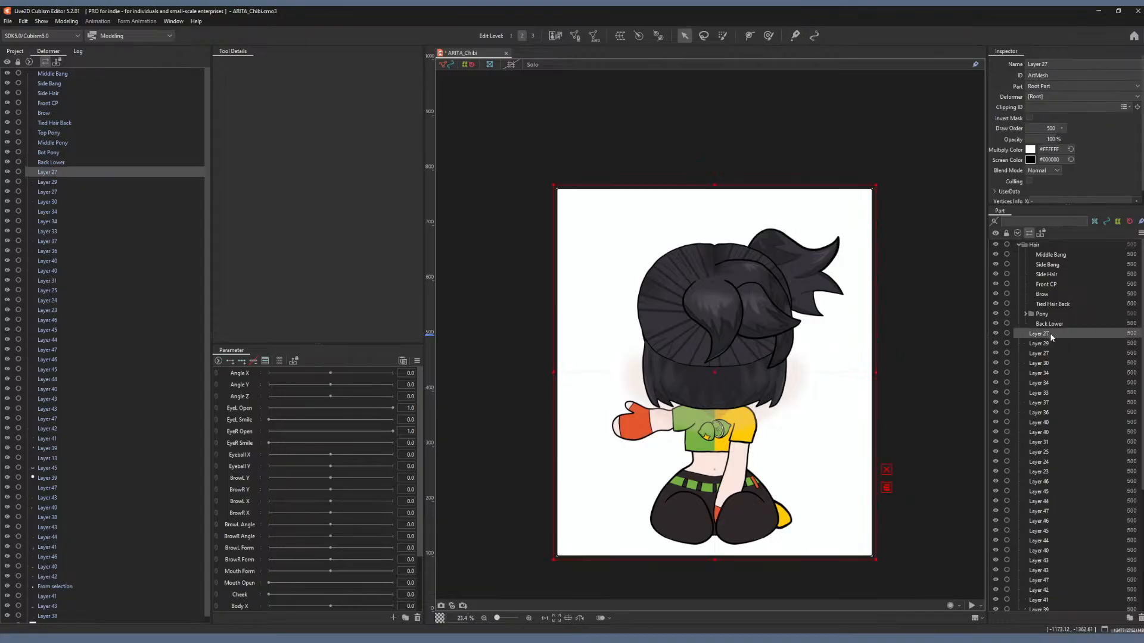
scroll(1075, 281, down, 1)
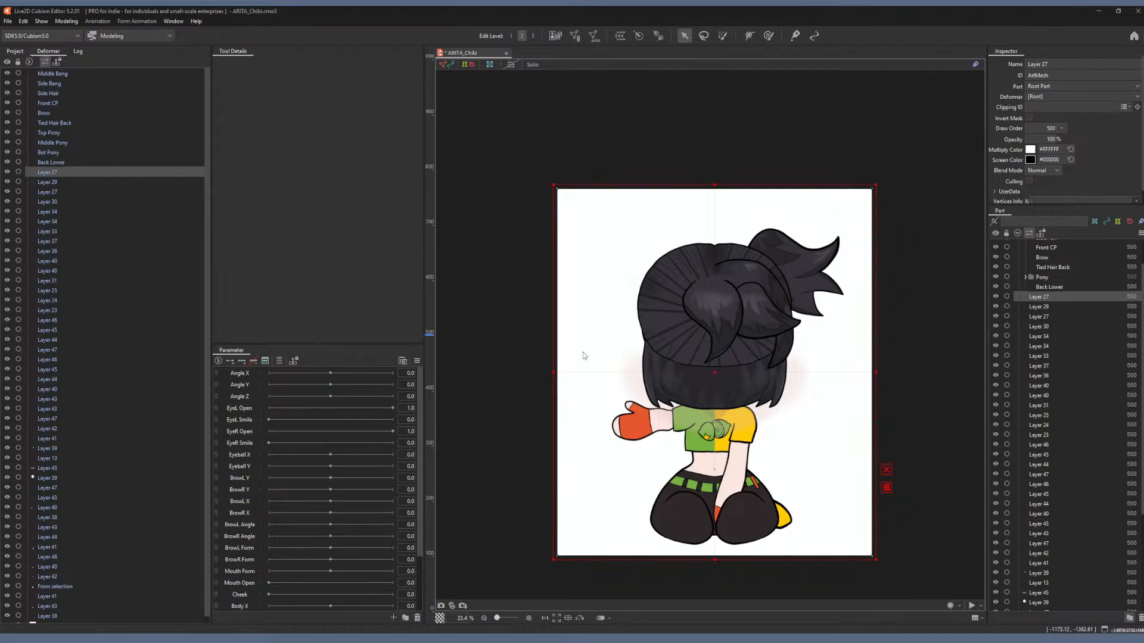
scroll(1037, 326, up, 1)
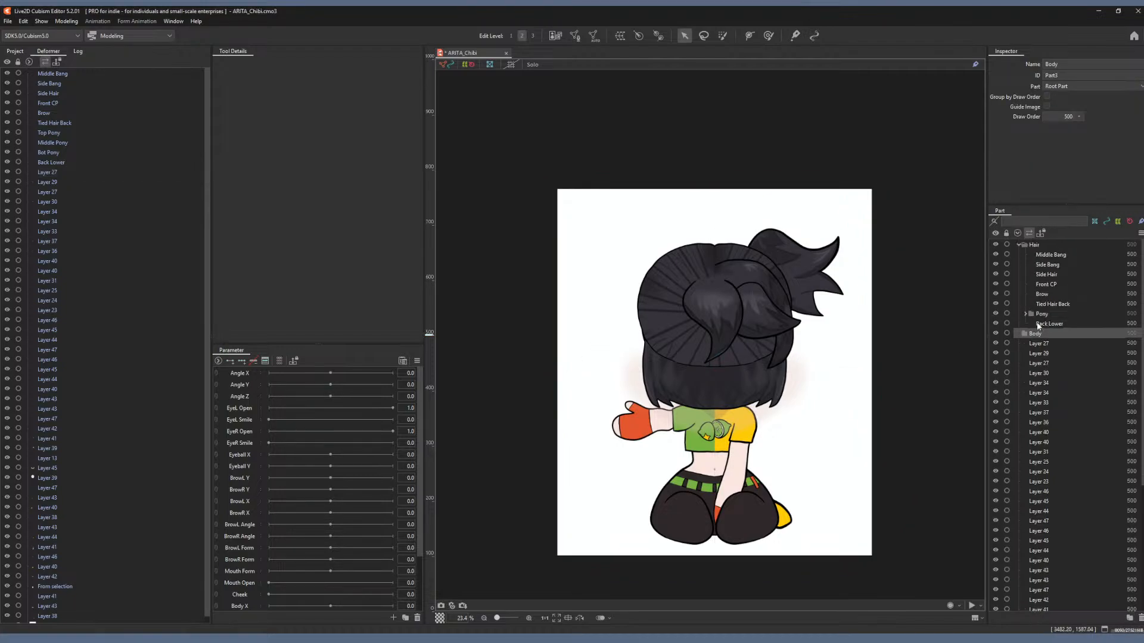
Move all loose layers from the first Layer 27 through the last Layer 38 into Body, and delete the Background layer.
click(1038, 343)
scroll(1042, 356, down, 5)
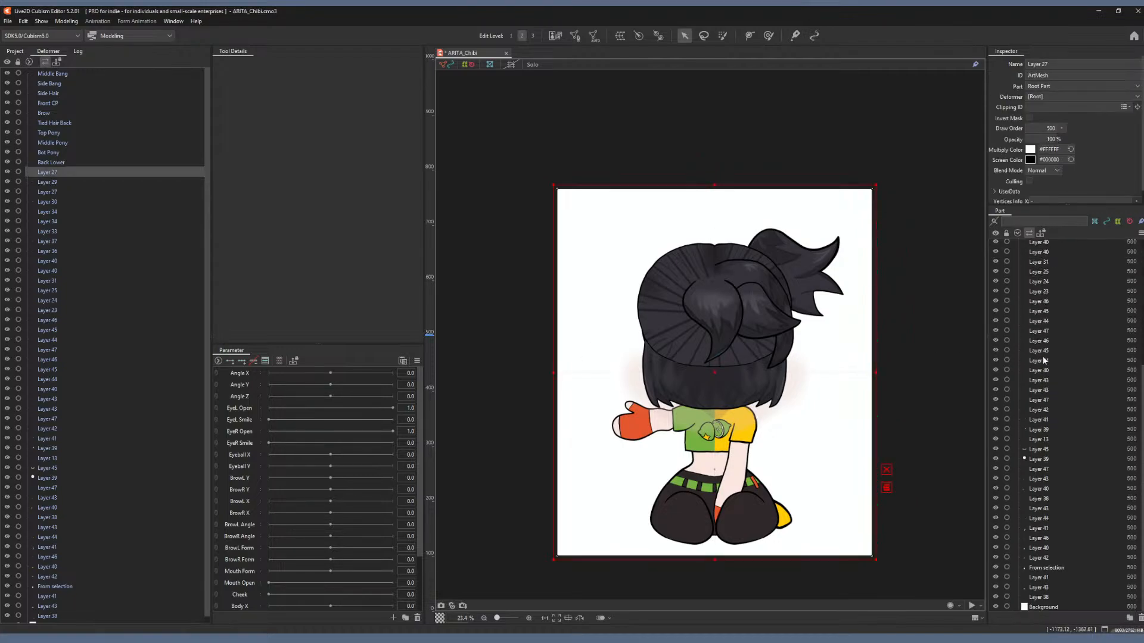
ctrl+click(1040, 597)
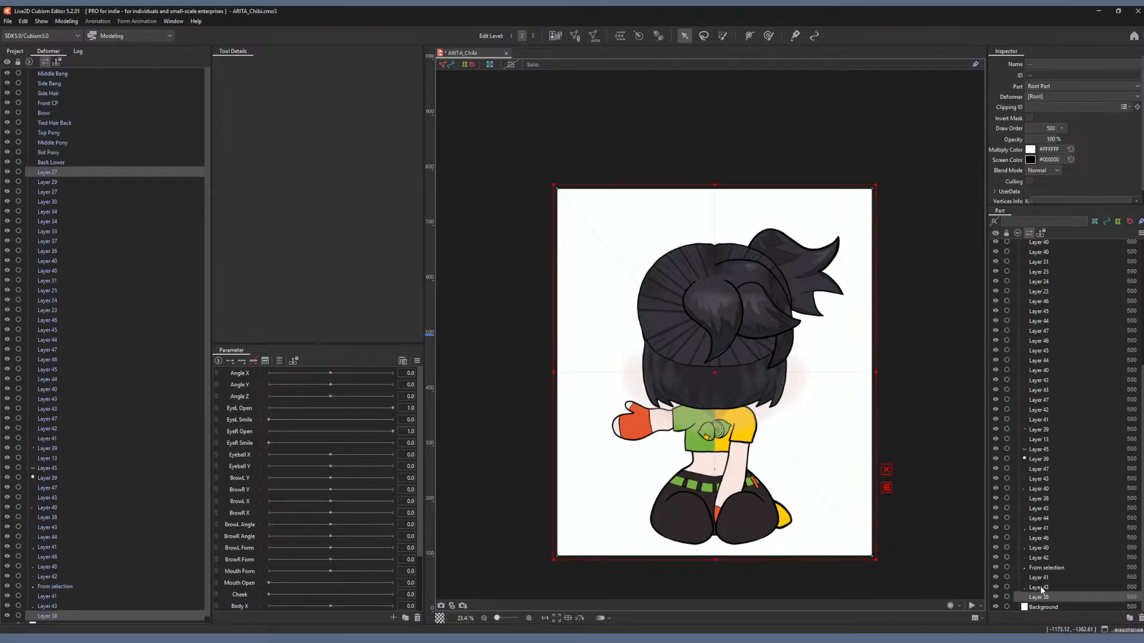
drag(1041, 590, 1054, 327)
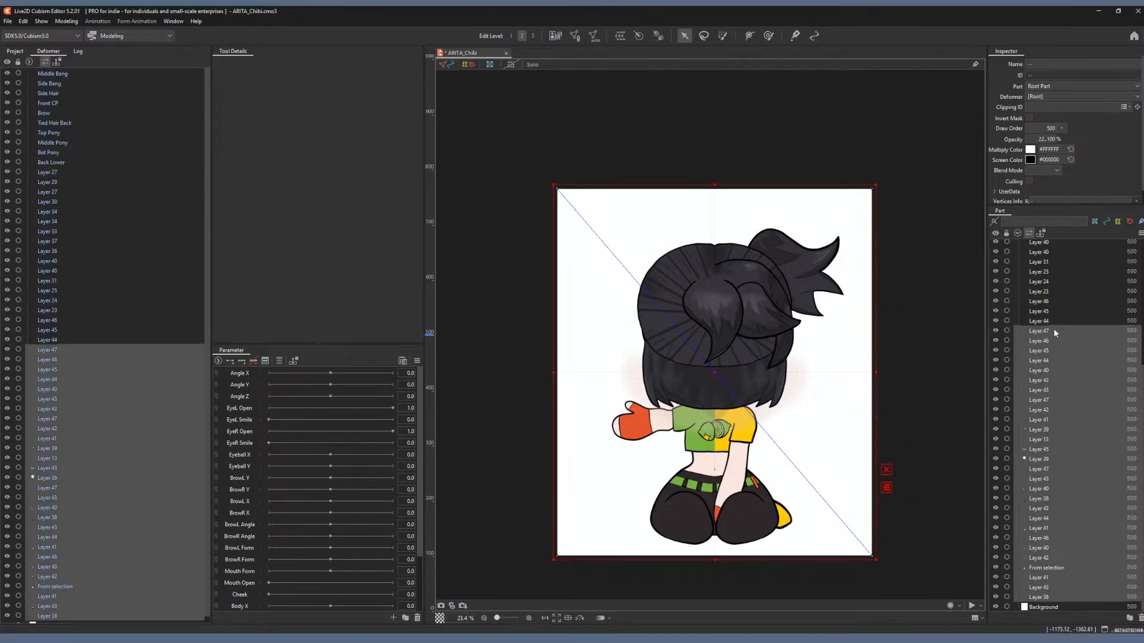
scroll(1054, 331, up, 7)
shift+click(1043, 344)
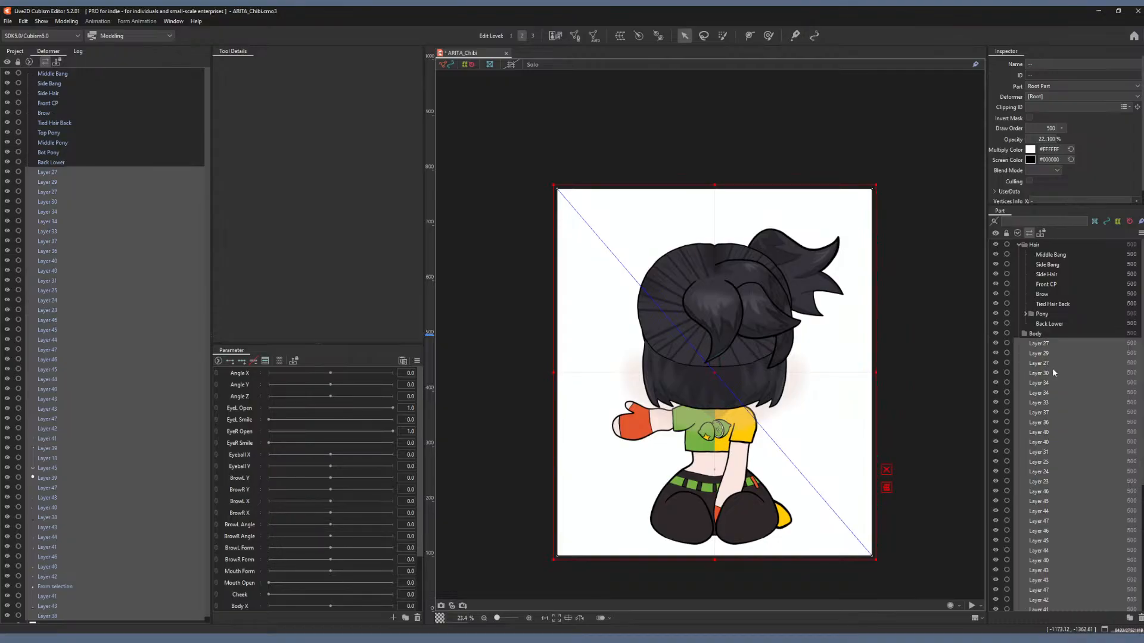
drag(1080, 393, 1040, 335)
click(1033, 342)
key(Delete)
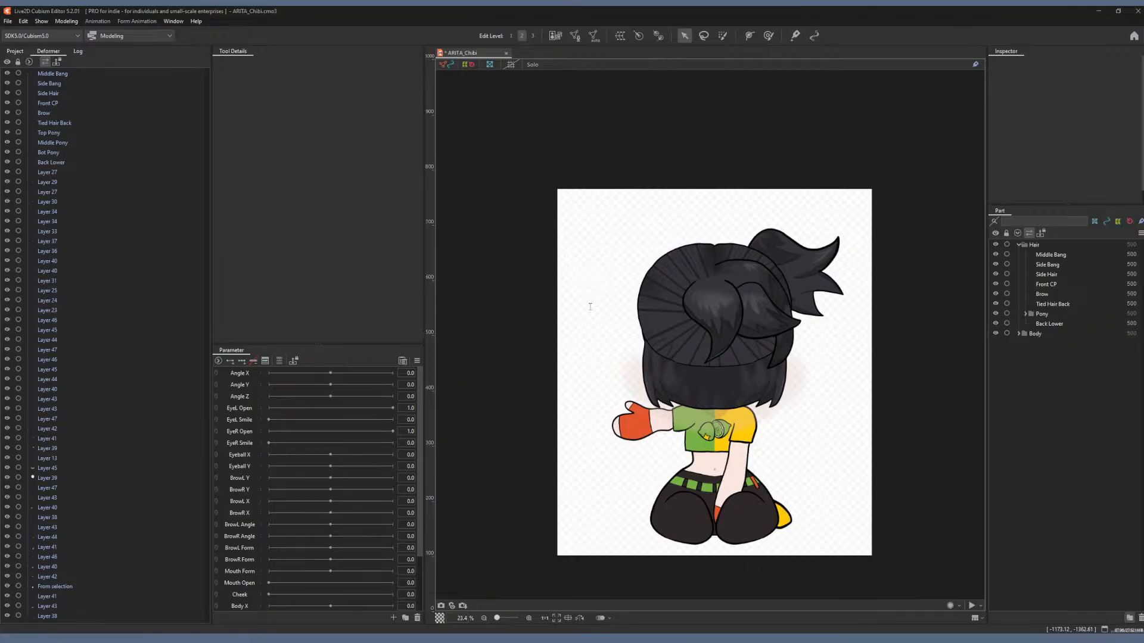
Create a Hair Back part and move Tied Hair Back, the Pony group and Back Lower into it.
key(Return)
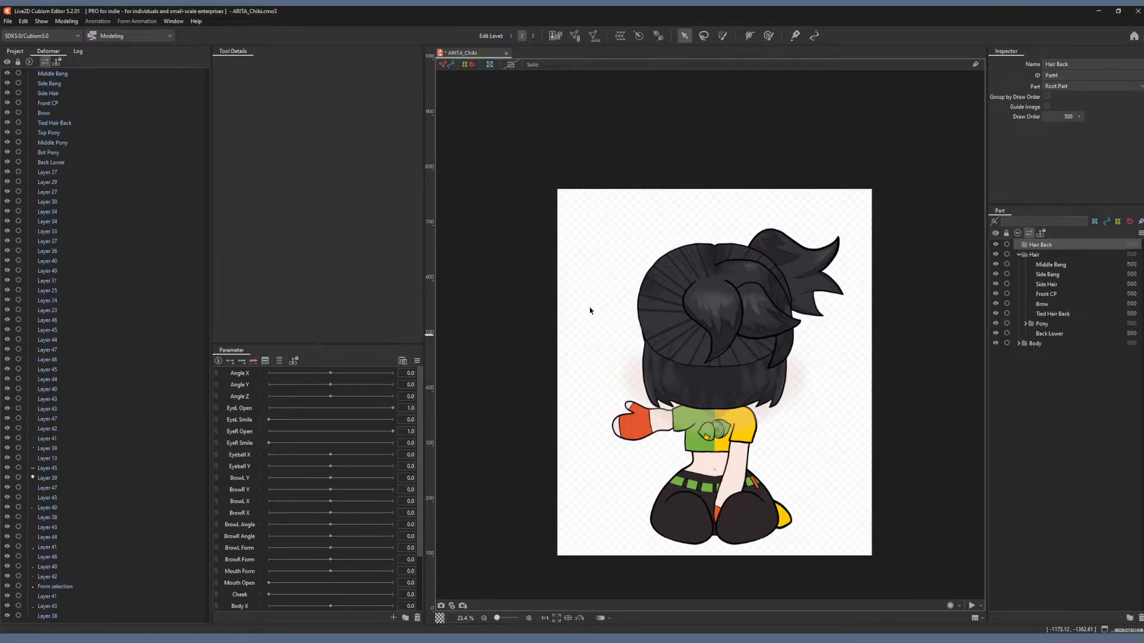
click(1050, 334)
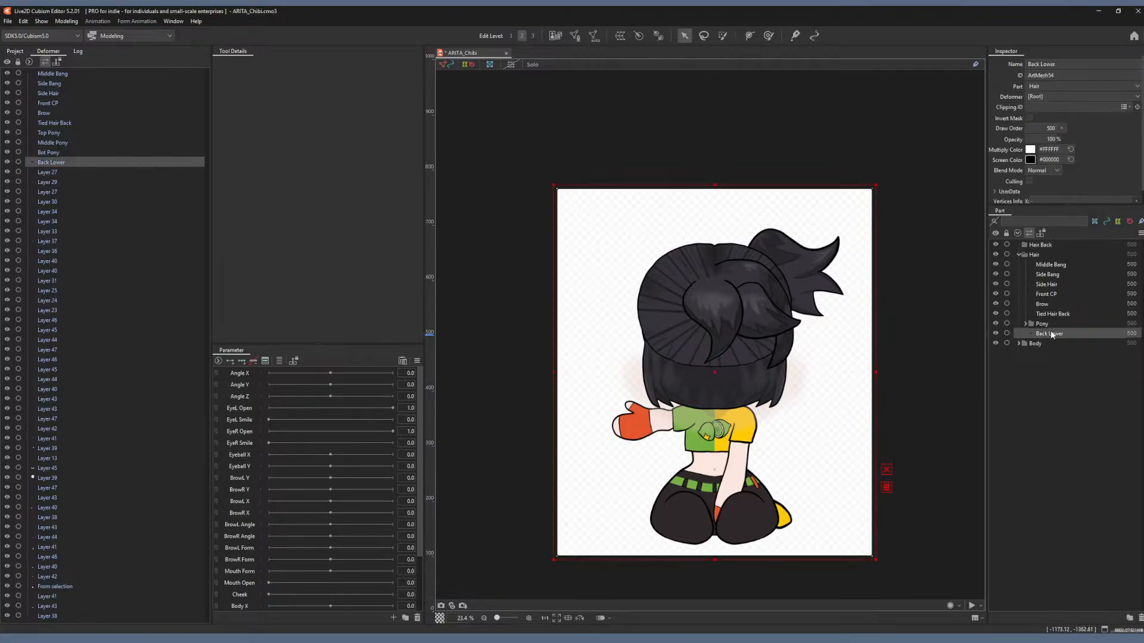
ctrl+click(1049, 314)
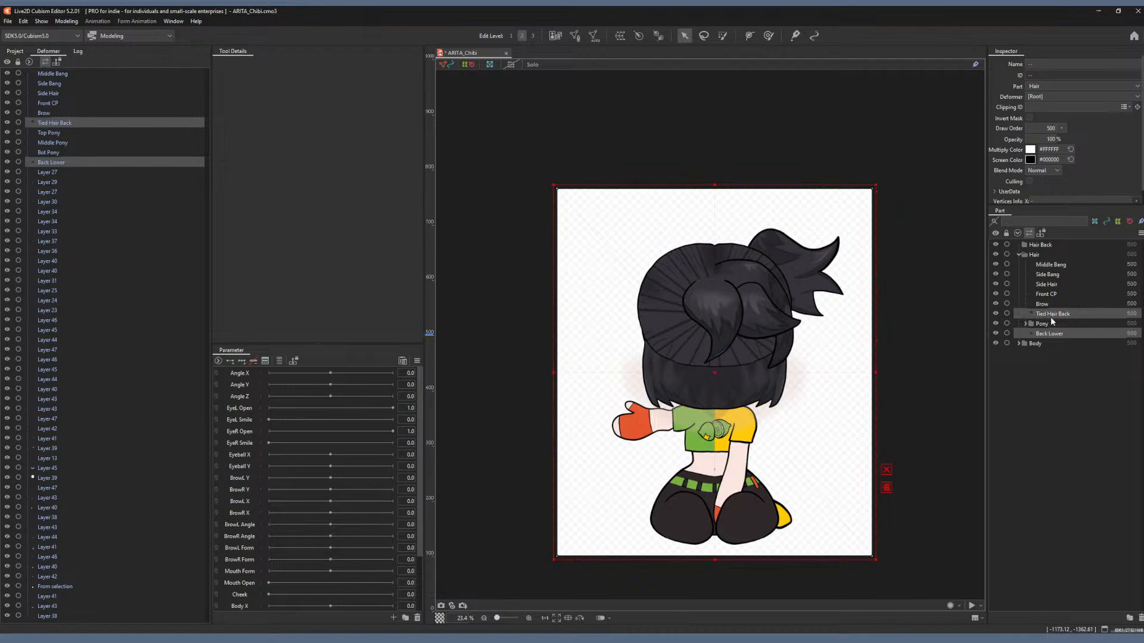
drag(1046, 320, 1036, 245)
Try to move the Hair Back part below Body, and undo the move.
click(1038, 245)
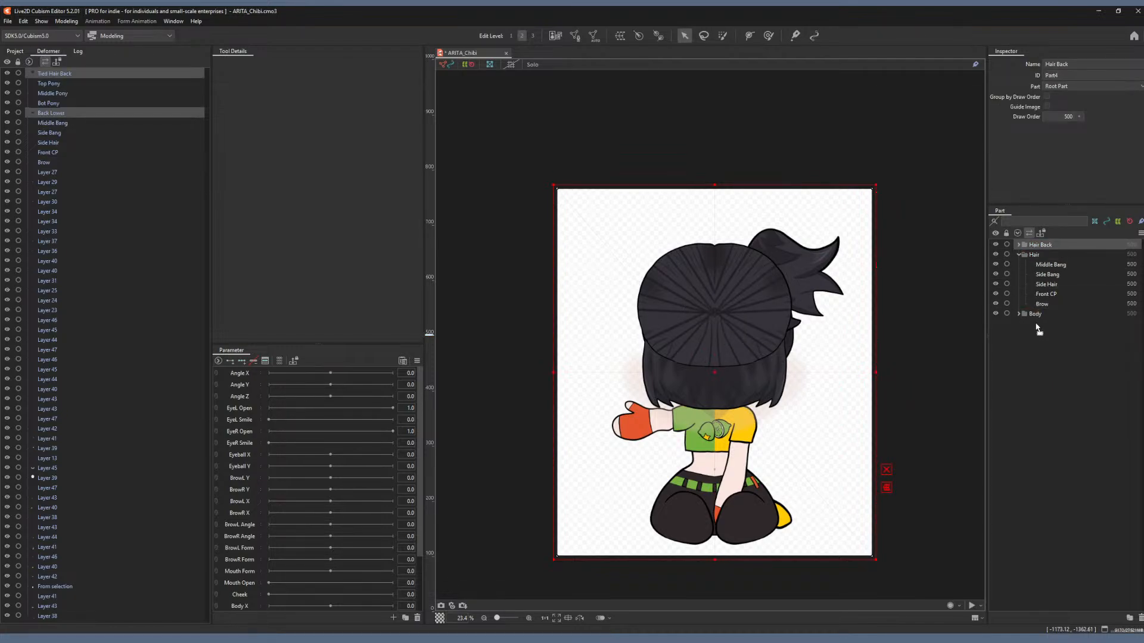
drag(1038, 331, 1036, 320)
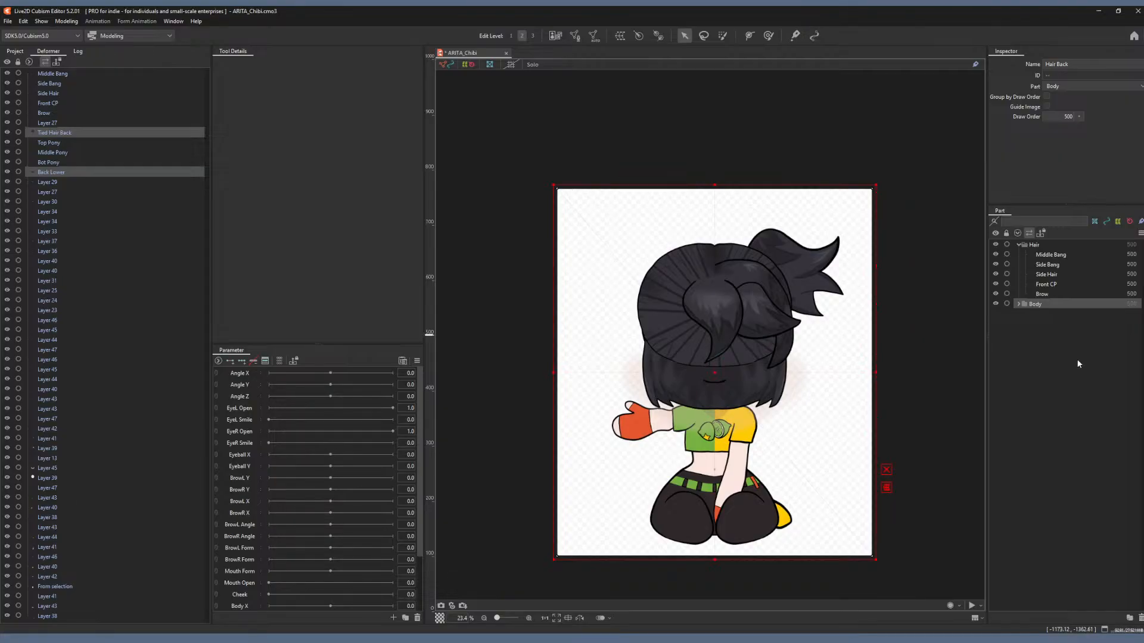
key(ctrl+z)
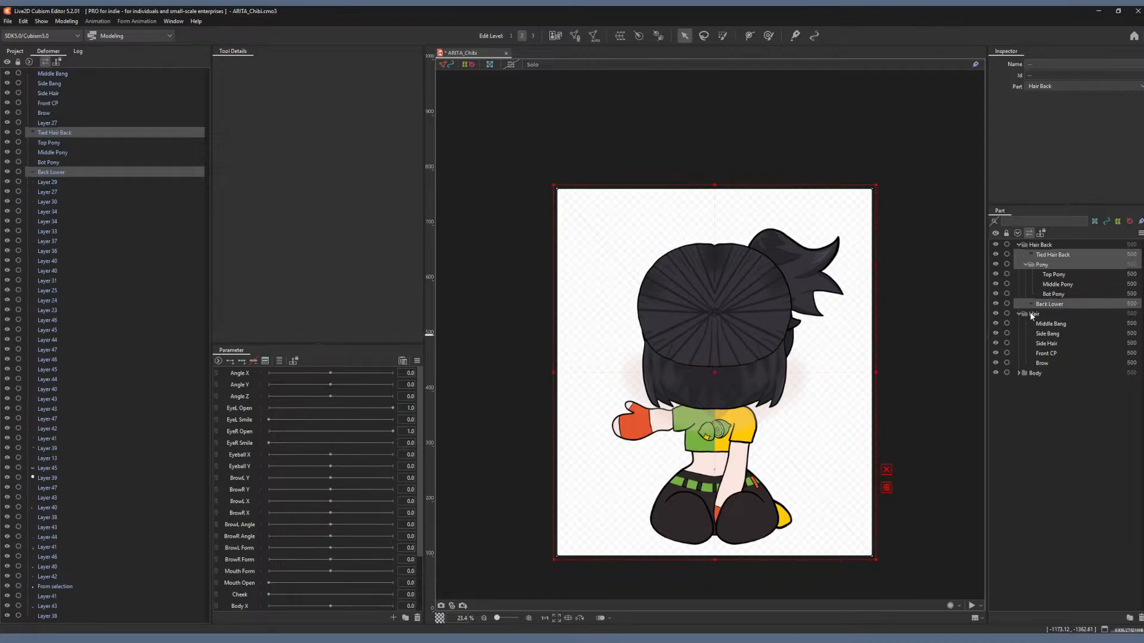
Collapse the Hair Back part and move it below Body at root level.
click(1037, 246)
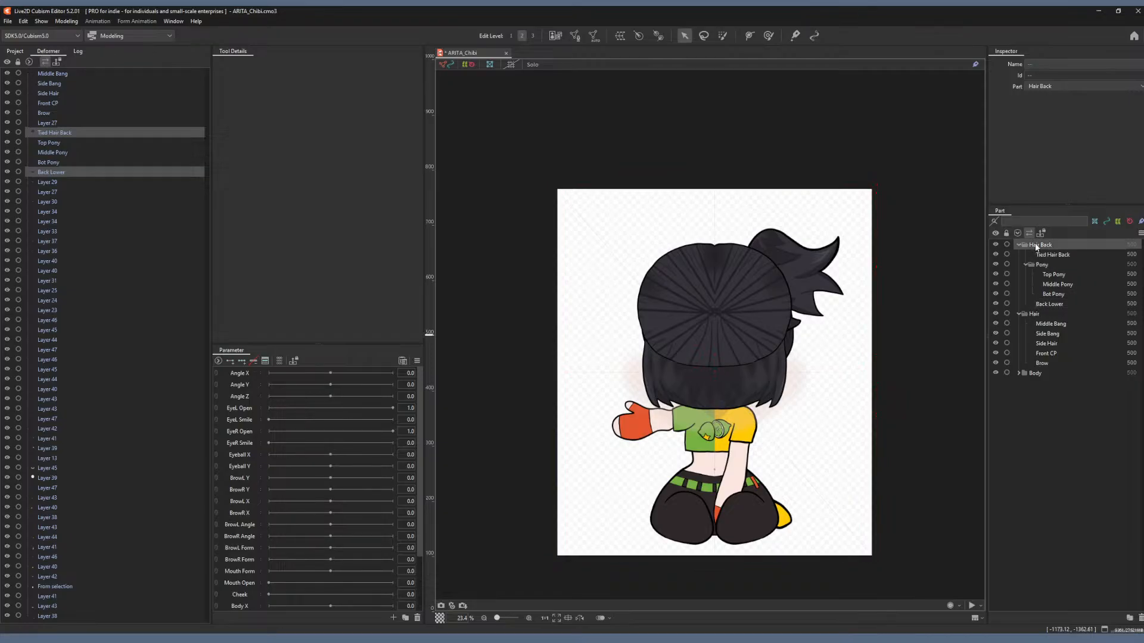
click(1020, 245)
drag(1028, 247, 1029, 316)
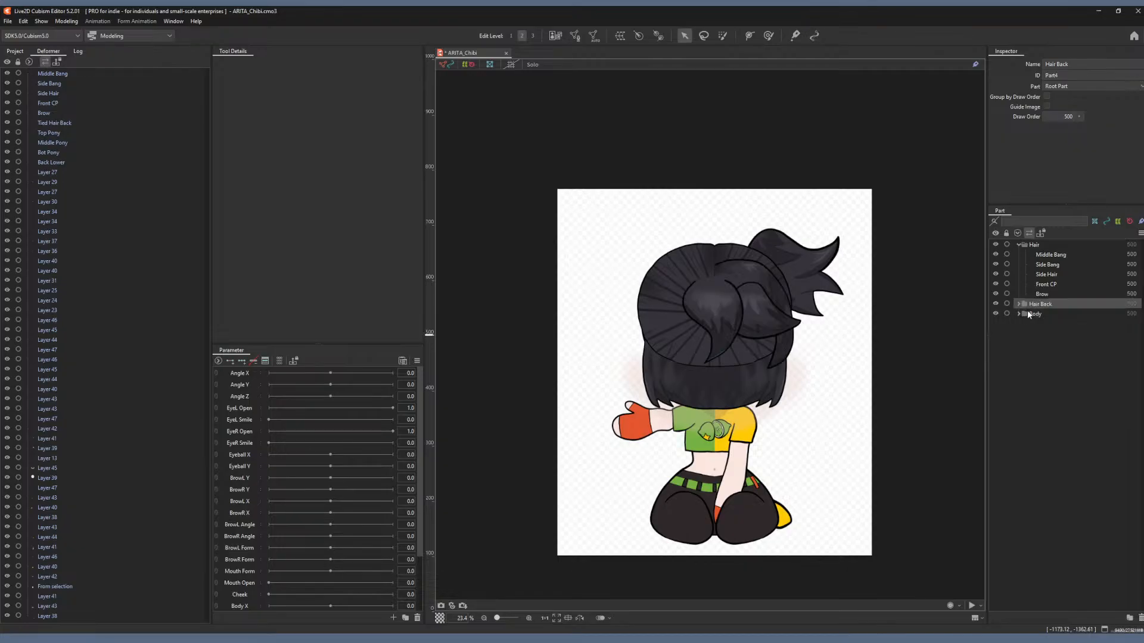
click(1031, 306)
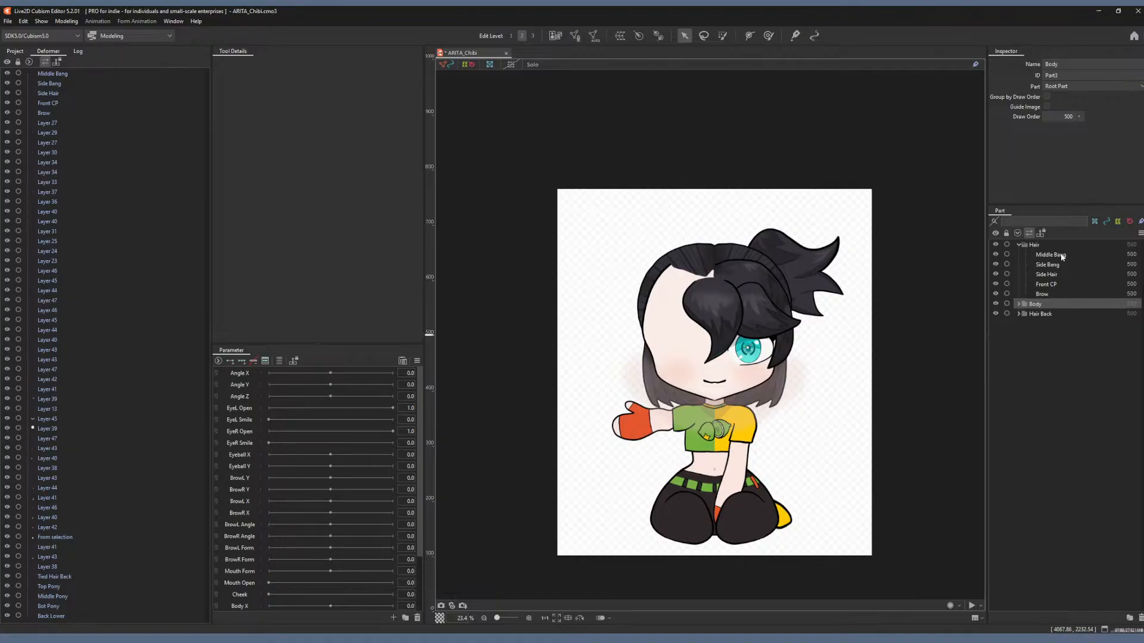
Collapse Hair, expand Body, identify its first Layer 27 with an undone test move, and rename that layer Top Lip.
click(1048, 294)
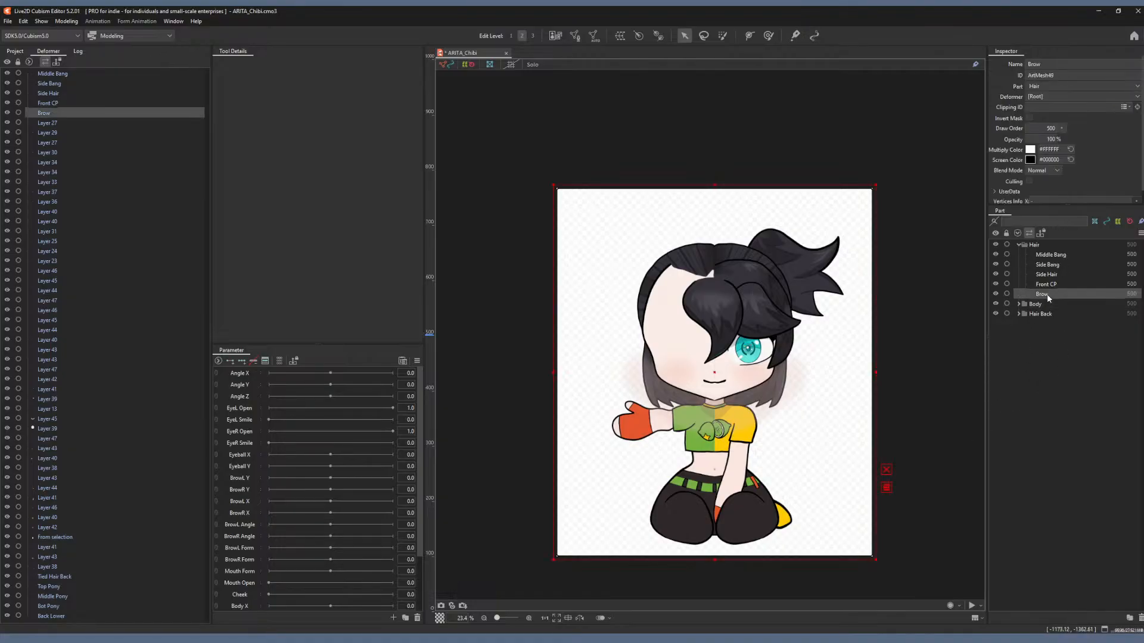
click(1017, 244)
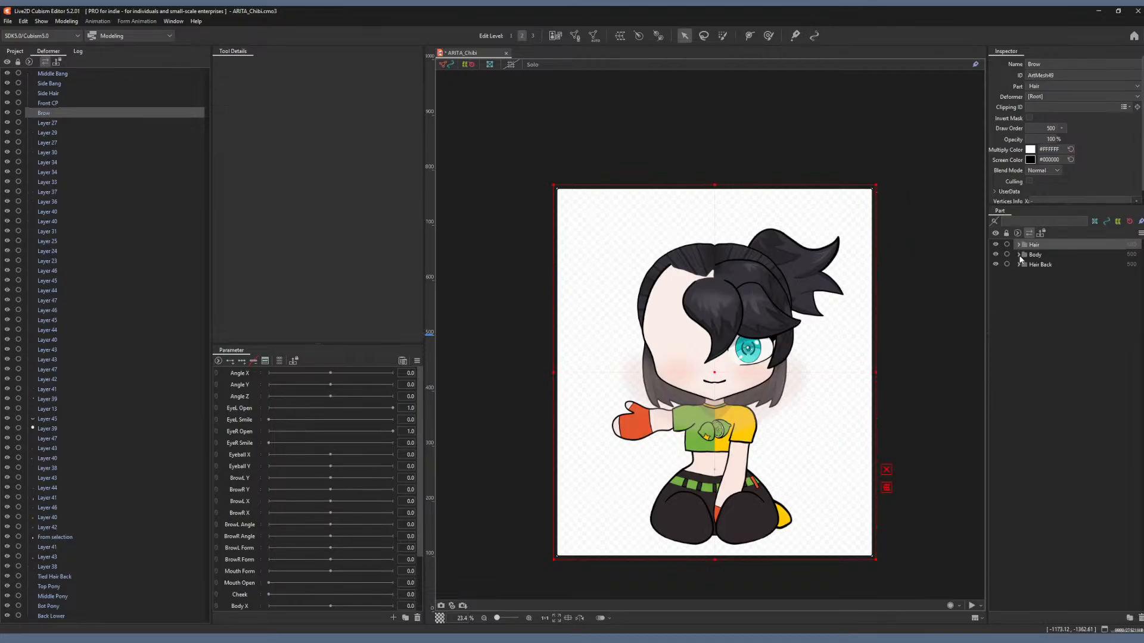
click(1018, 255)
click(1043, 264)
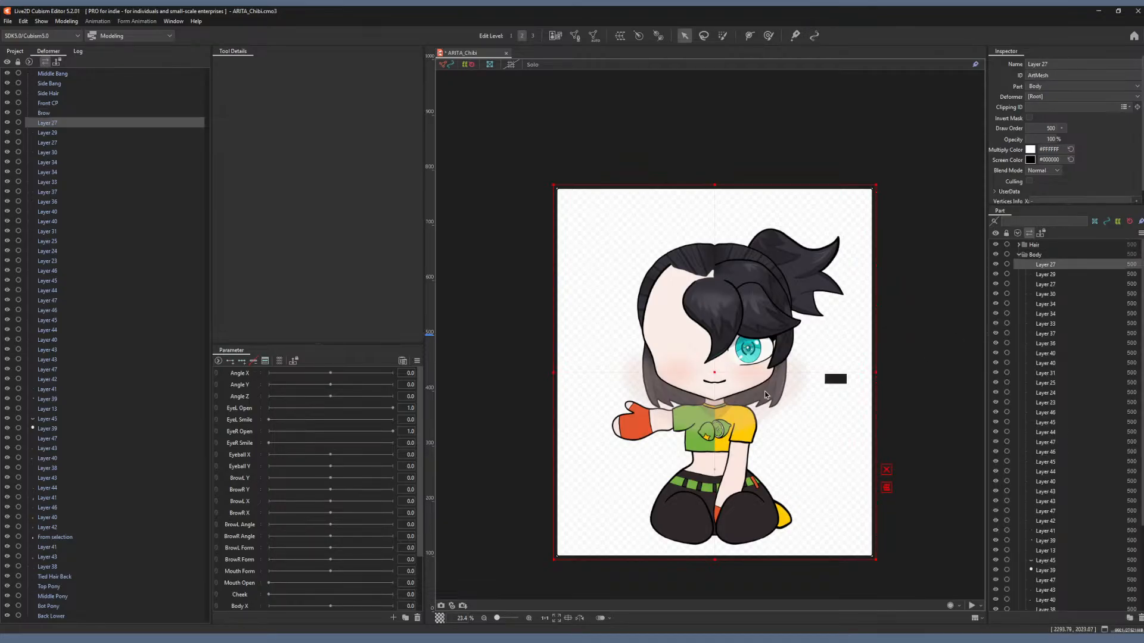
mouse_move(717, 375)
mouse_down()
mouse_move(763, 374)
mouse_move(728, 375)
mouse_up()
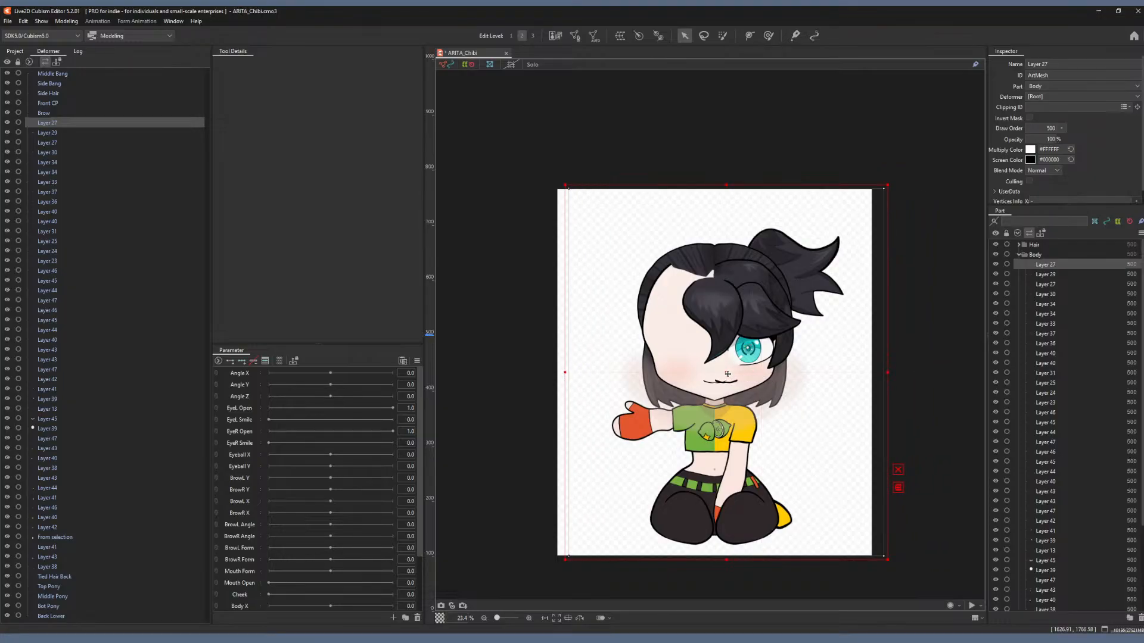
key(ctrl+z)
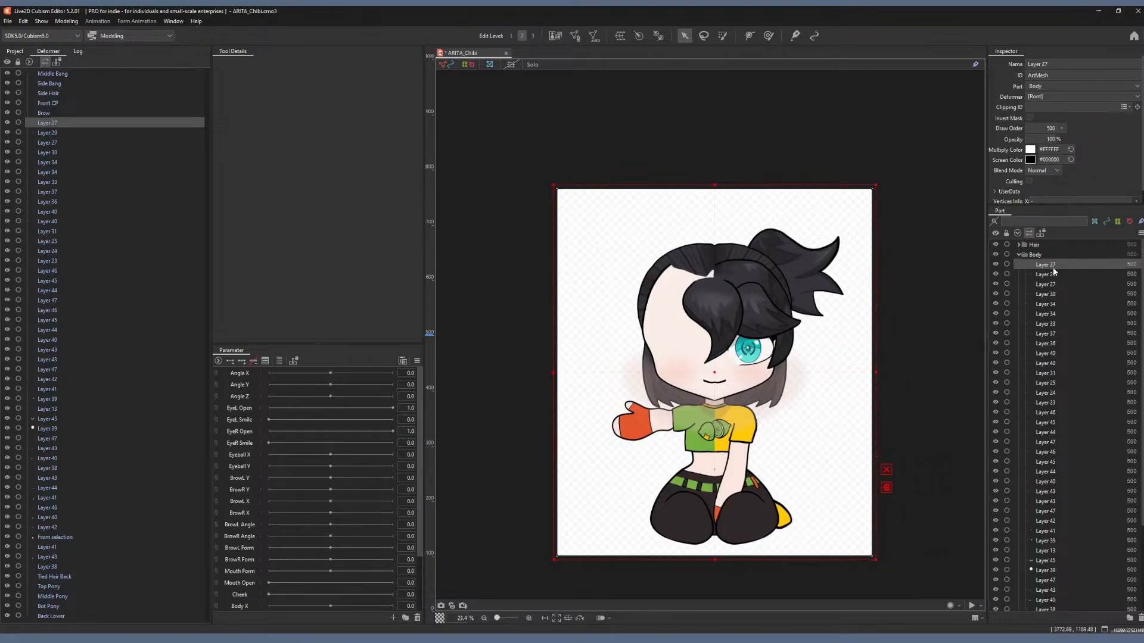
click(1047, 64)
text(Top Lip)
key(Return)
Identify Layer 29 in the Body part with an undone test move, and rename it Top Lip Skin.
click(1046, 274)
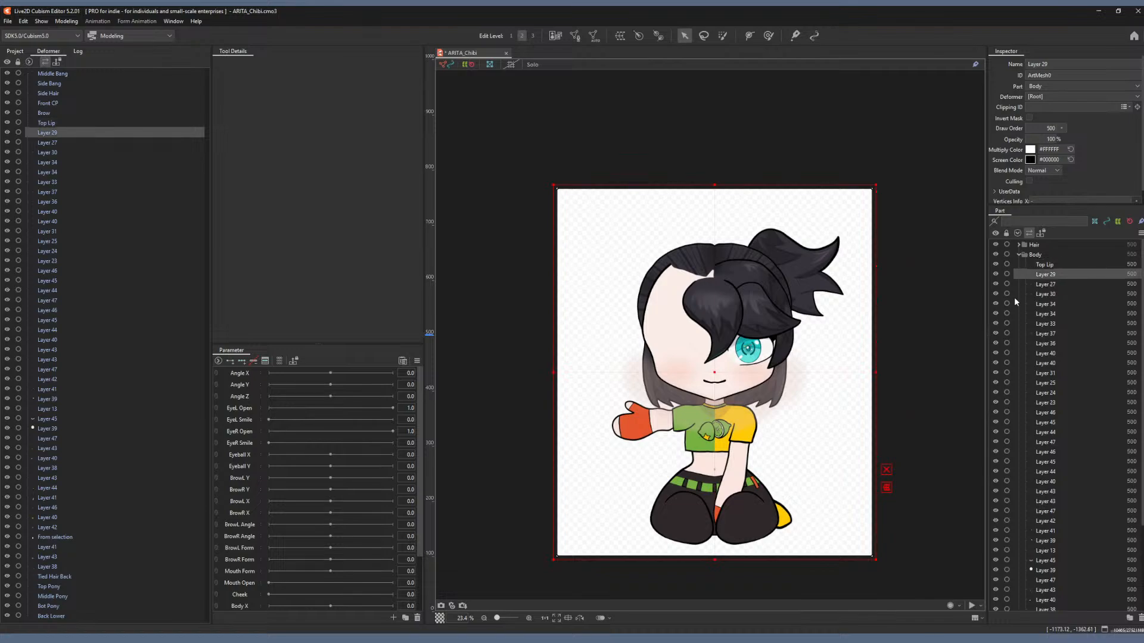
drag(712, 373, 730, 373)
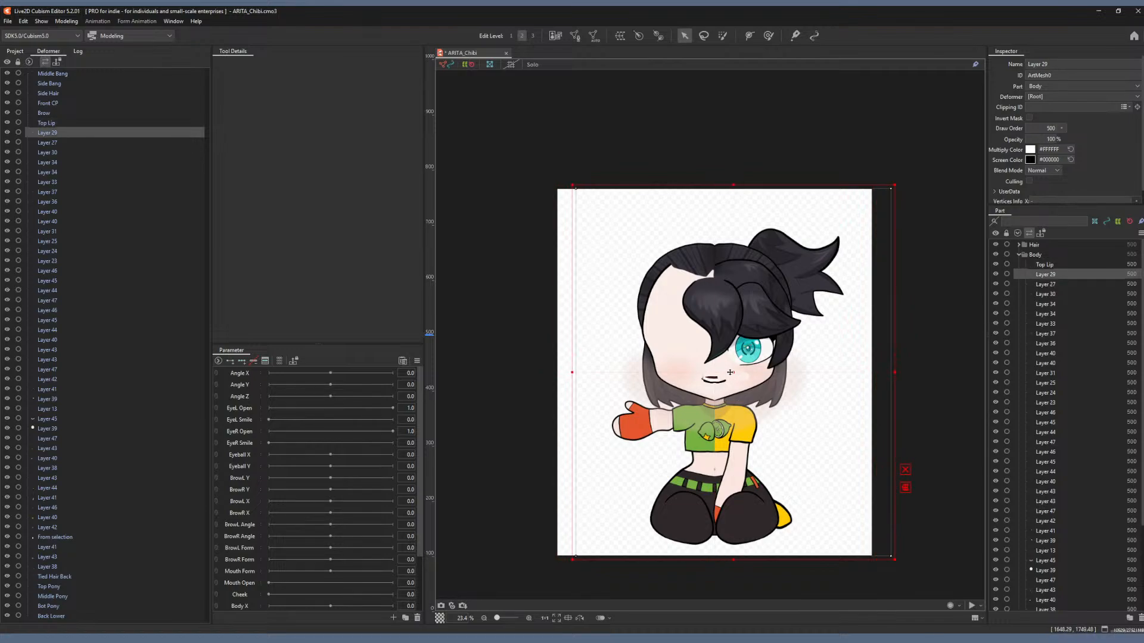
key(ctrl+z)
click(1048, 63)
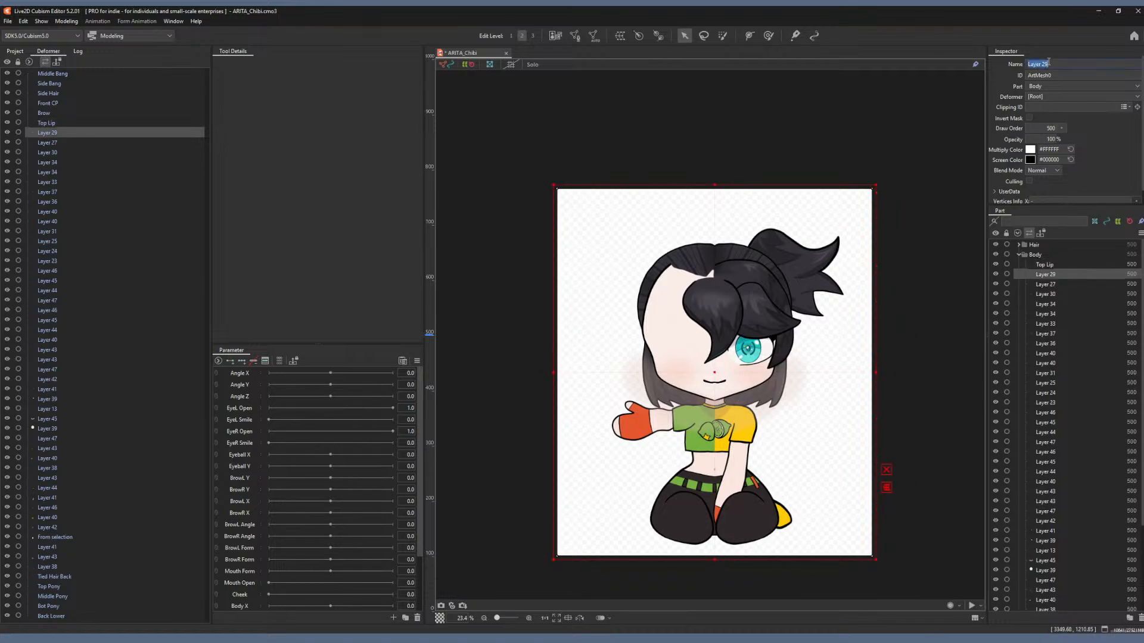
text(Top Lip 2kin)
key(Return)
Identify the remaining Layer 27 in Body with an undone test move, and rename it Bot Lip Skin.
click(1036, 284)
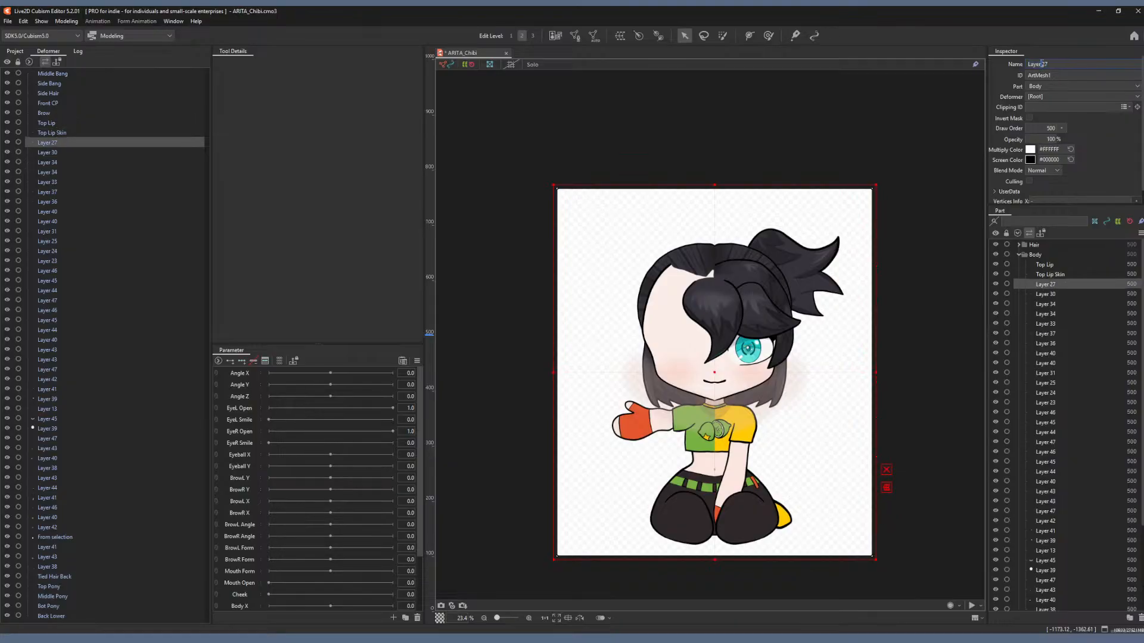
drag(1058, 64, 959, 65)
click(1056, 283)
drag(713, 370, 752, 373)
key(ctrl+z)
triple_click(1051, 65)
text(Bot Lip Skin)
key(Return)
Identify Layer 30 in Body with an undone test move, and rename it Bot Lip Skin.
click(1008, 294)
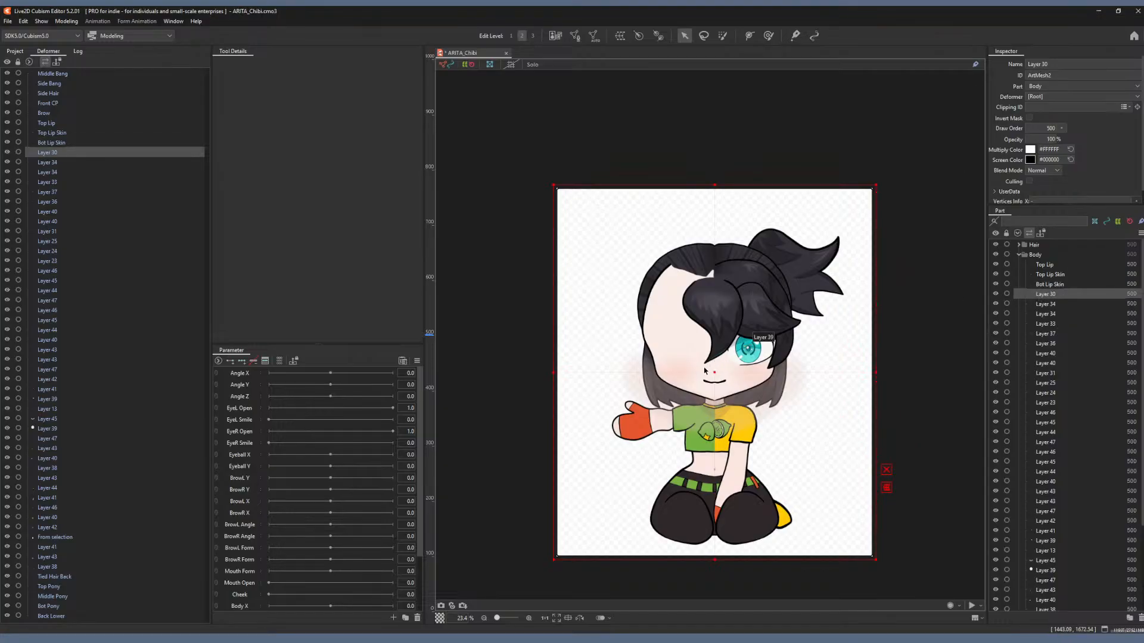
drag(718, 377, 751, 377)
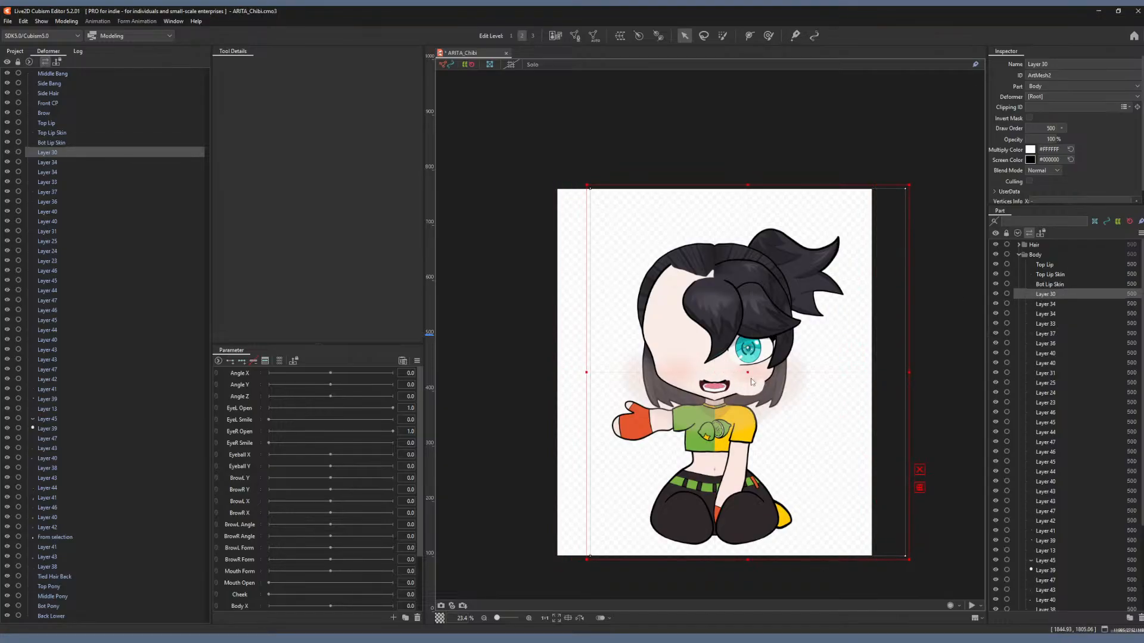
key(ctrl+z)
click(1055, 63)
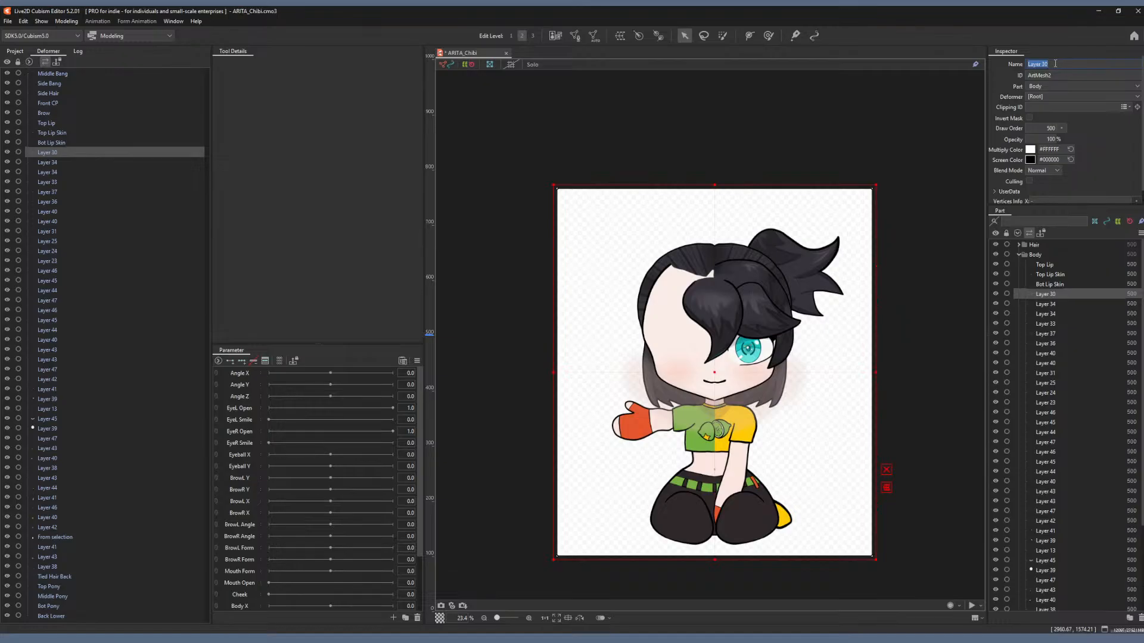
text(Bot Lip Skin)
key(Return)
Identify the first Layer 34 in Body with an undone test move, and rename it Upper Side Tooth.
click(1041, 304)
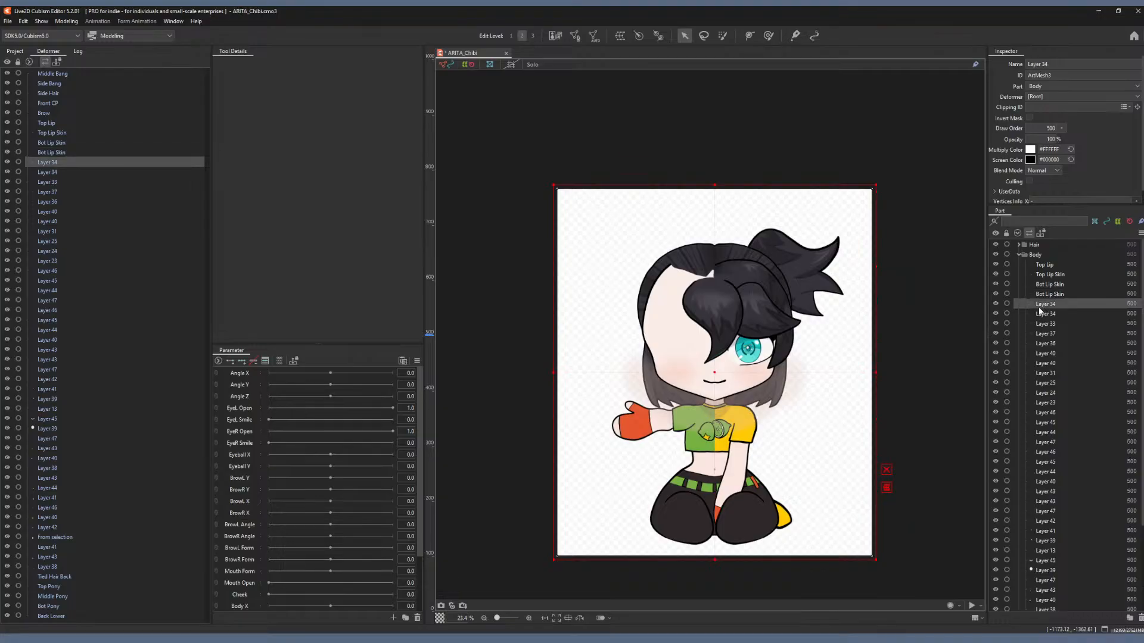
drag(712, 375, 602, 380)
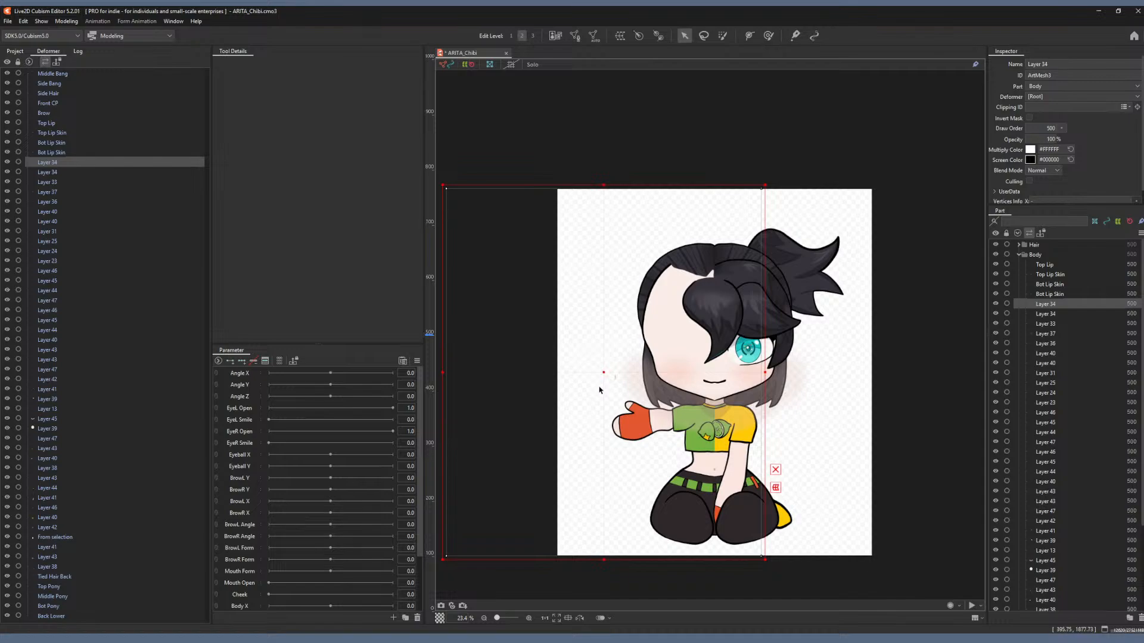
key(ctrl+z)
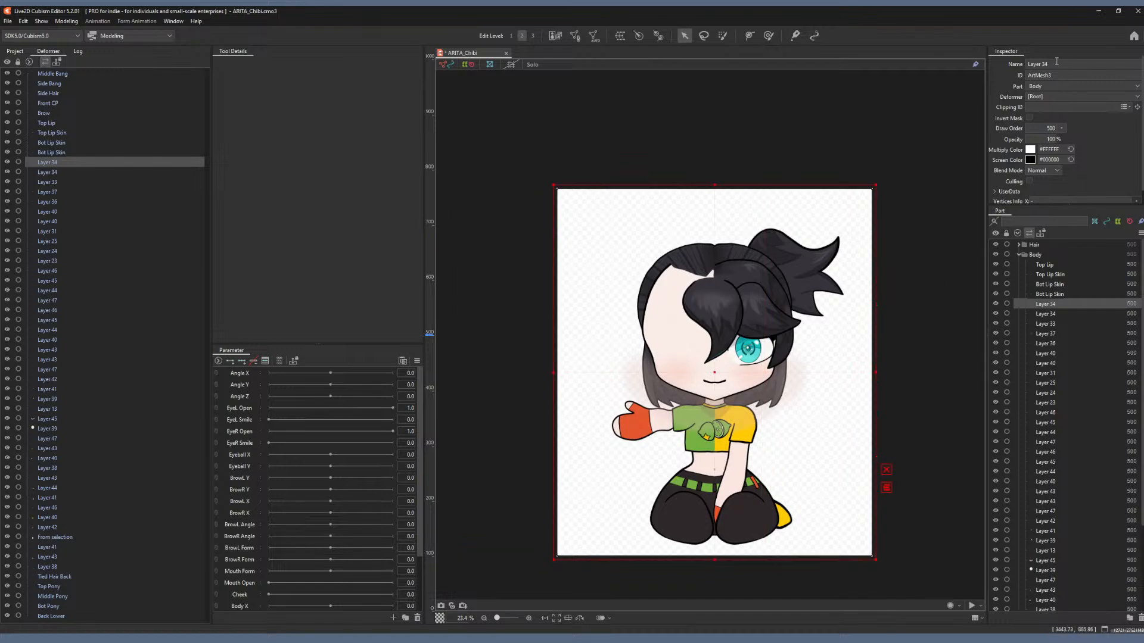
triple_click(1056, 61)
text(Upper Side Tooth)
key(Return)
Identify the second Layer 34 in Body with an undone test move, and rename it Upper Side Tooth as well.
click(1052, 315)
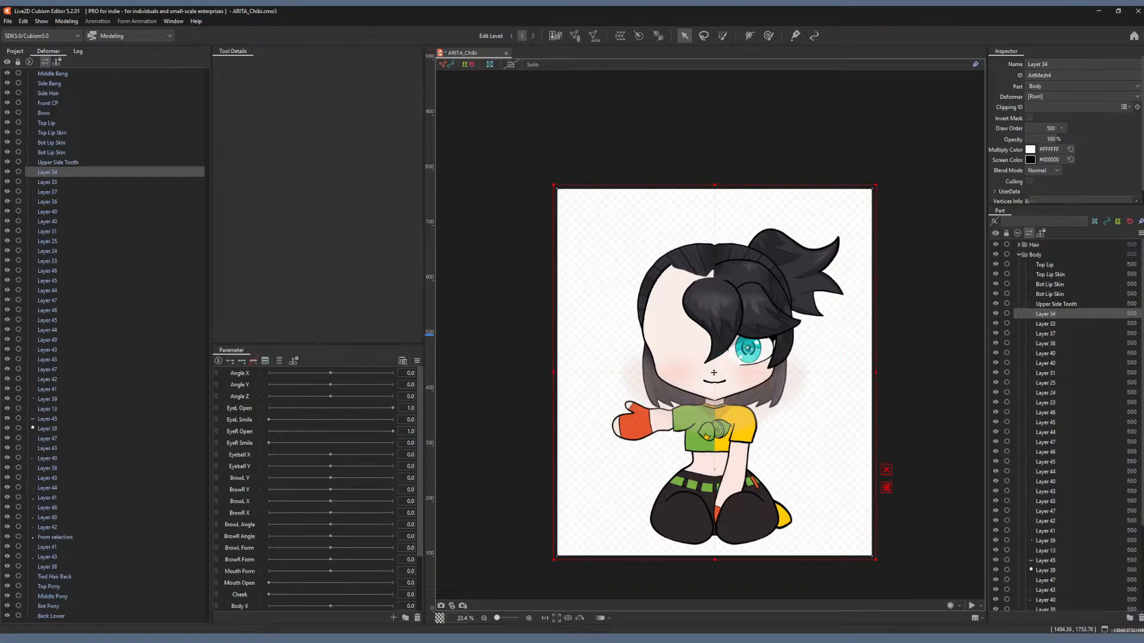
drag(714, 372, 728, 407)
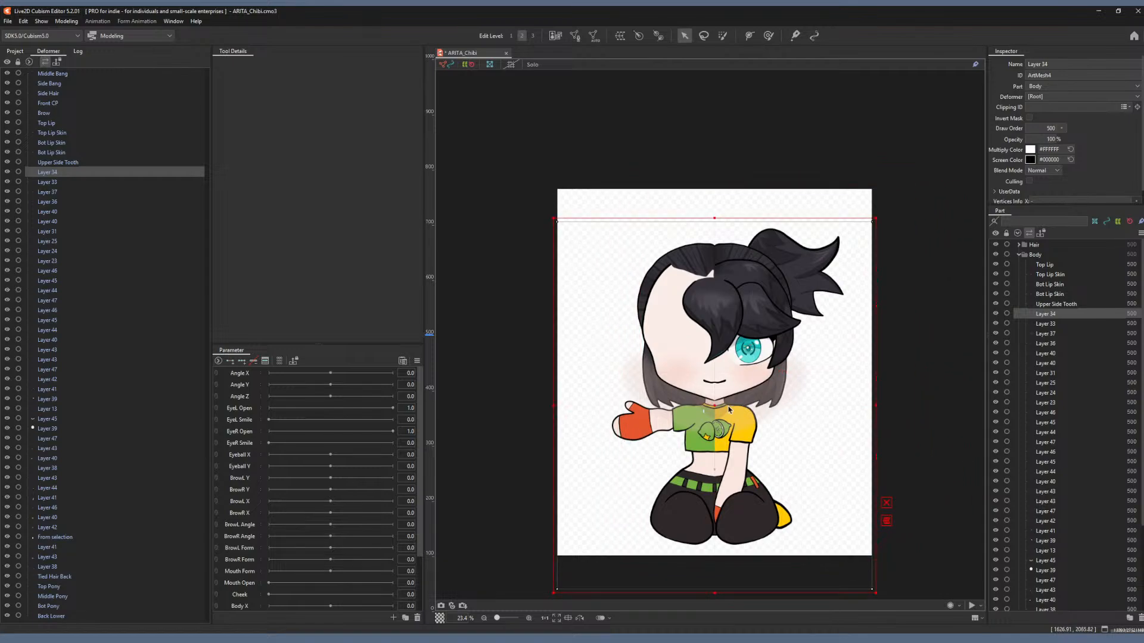
key(ctrl+z)
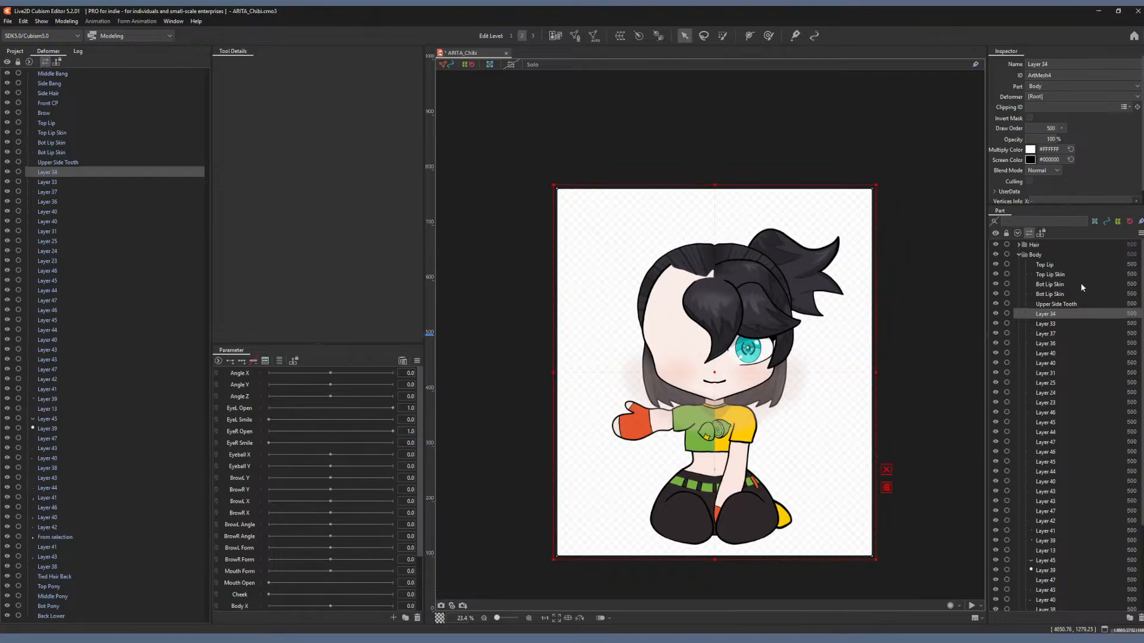
click(1053, 63)
text(Upper Side Tooth)
key(Return)
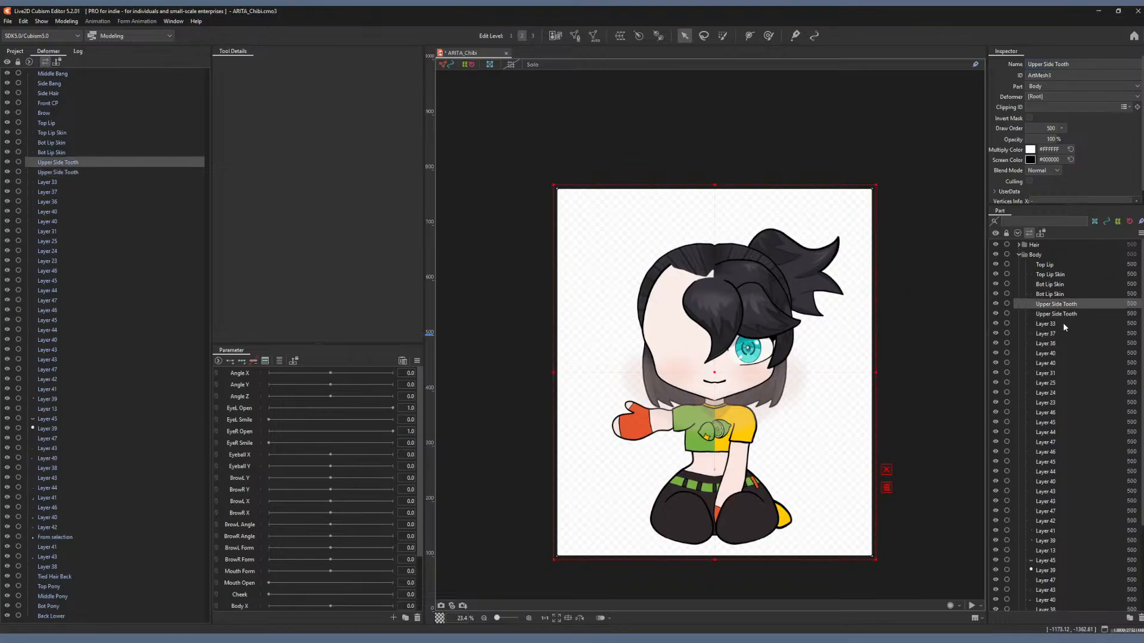
Identify Layer 33 in Body with an undone test move, and rename it Lower Teeth.
click(1018, 327)
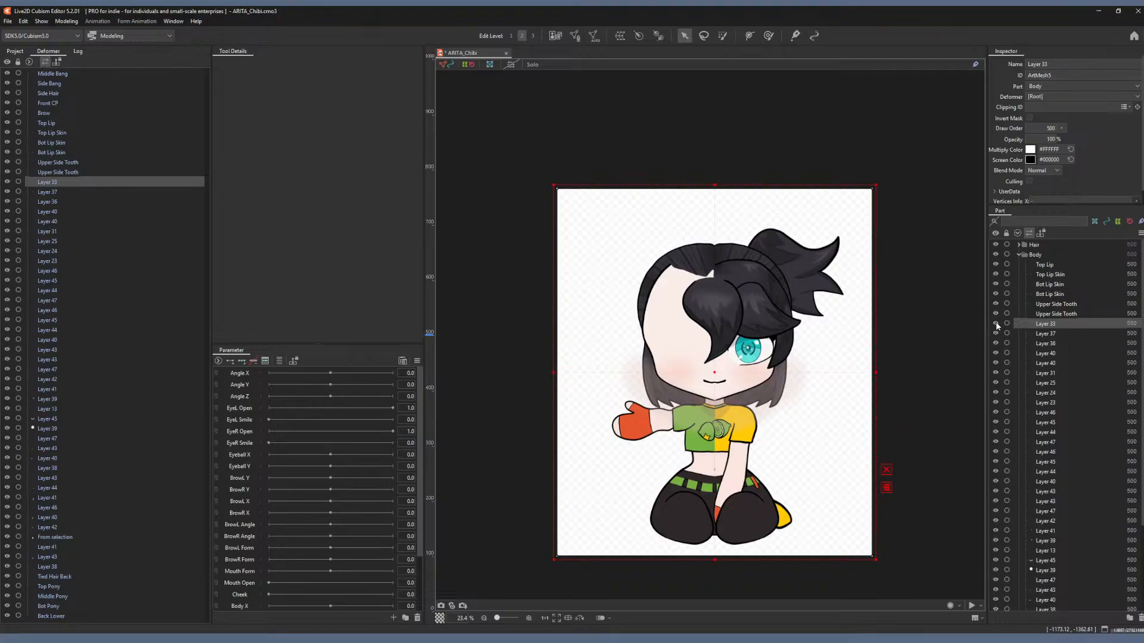
drag(713, 376, 758, 379)
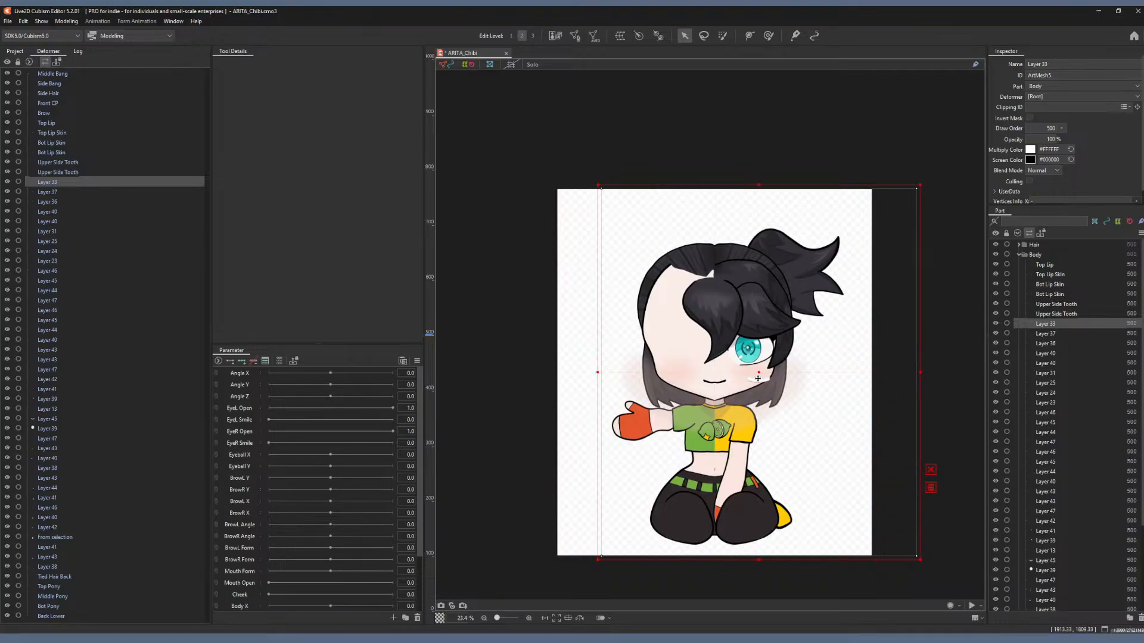
key(ctrl+z)
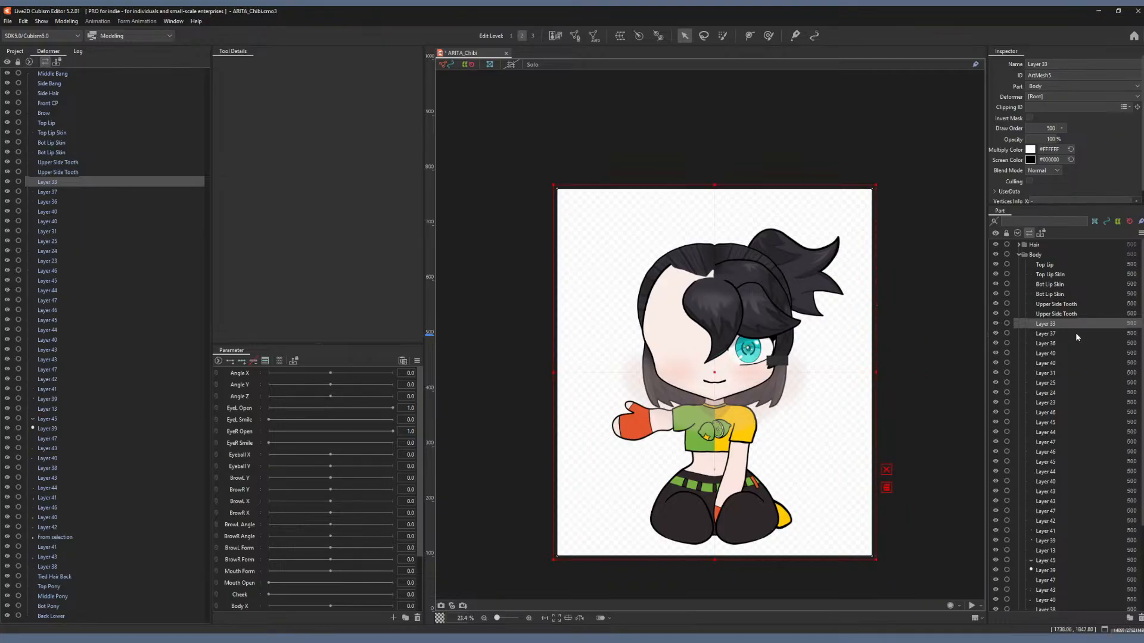
click(1053, 63)
text(Lower Teeth)
key(Return)
Identify Layer 37 in Body with an undone test move, and rename it Lower Teeth.
click(1041, 333)
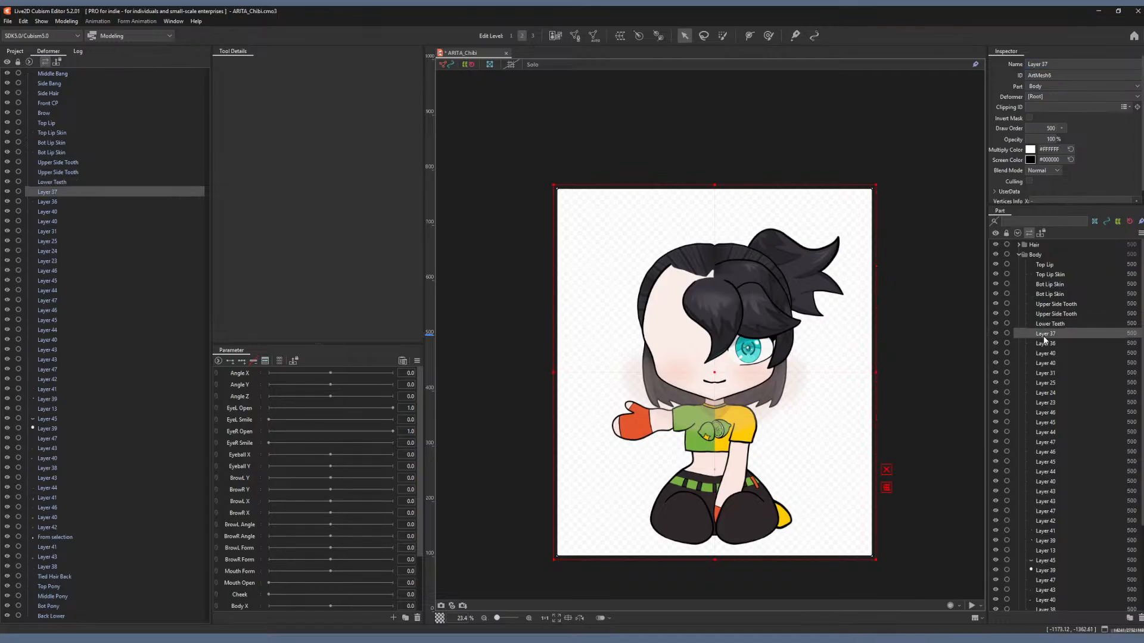
drag(713, 374, 734, 378)
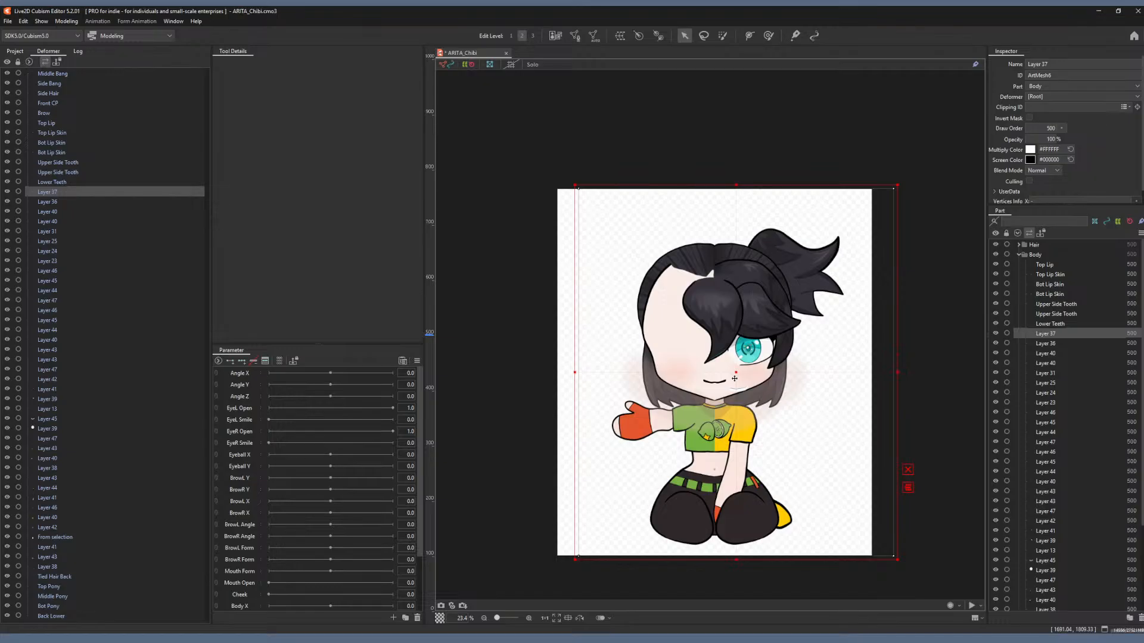
key(ctrl+z)
click(1059, 63)
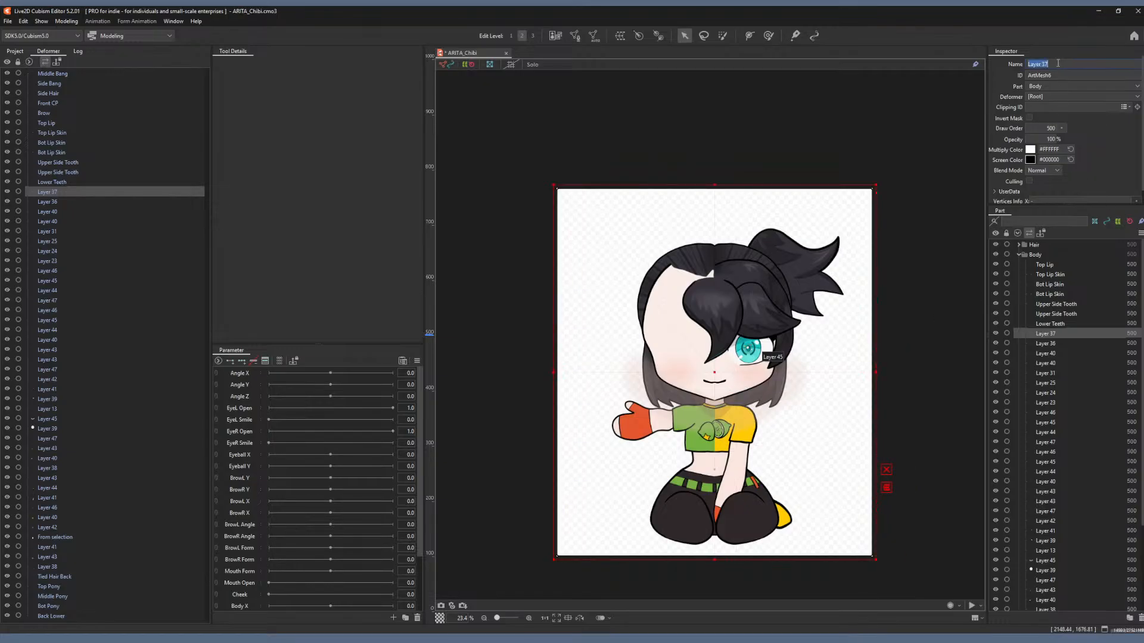
text(Lower Teeth)
key(Return)
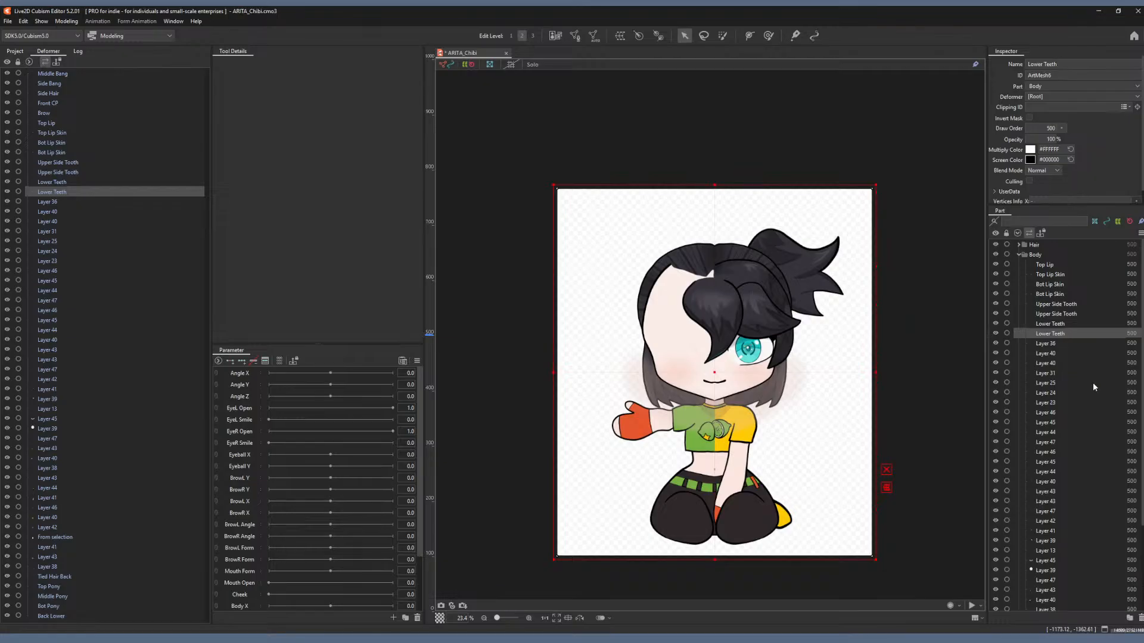
Rename the first of the two Lower Teeth layers in Body as Upper Teeth.
click(1059, 324)
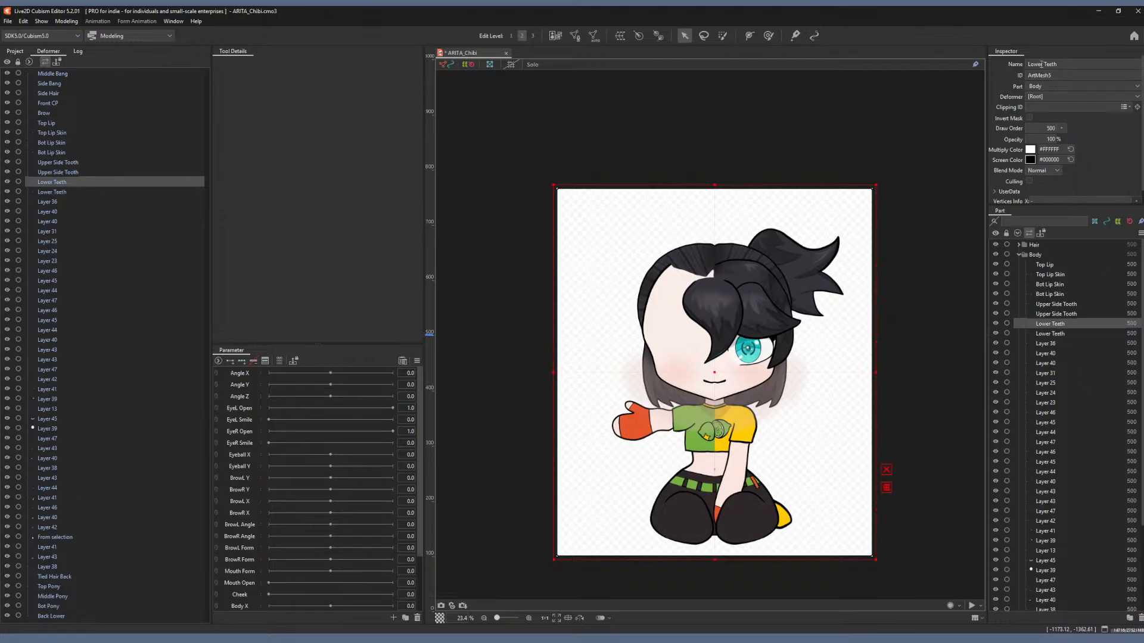
drag(1027, 65, 1043, 65)
text(Upper)
Identify Layer 36, just below Lower Teeth, with an undone test move, and rename it Tongue.
click(1059, 343)
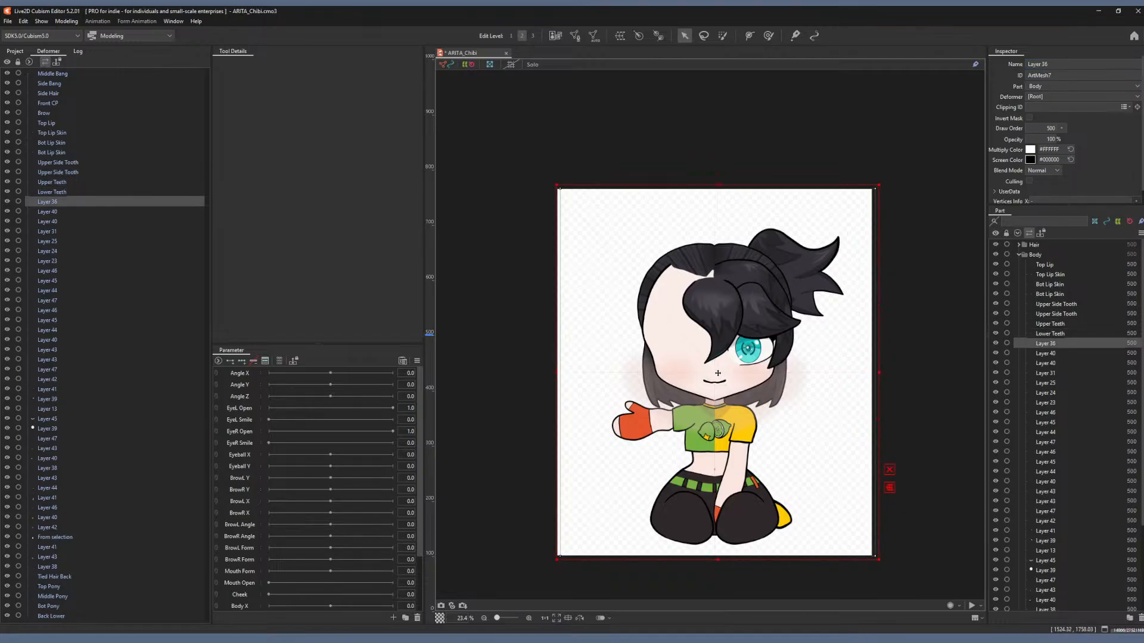
drag(718, 372, 744, 373)
key(ctrl+z)
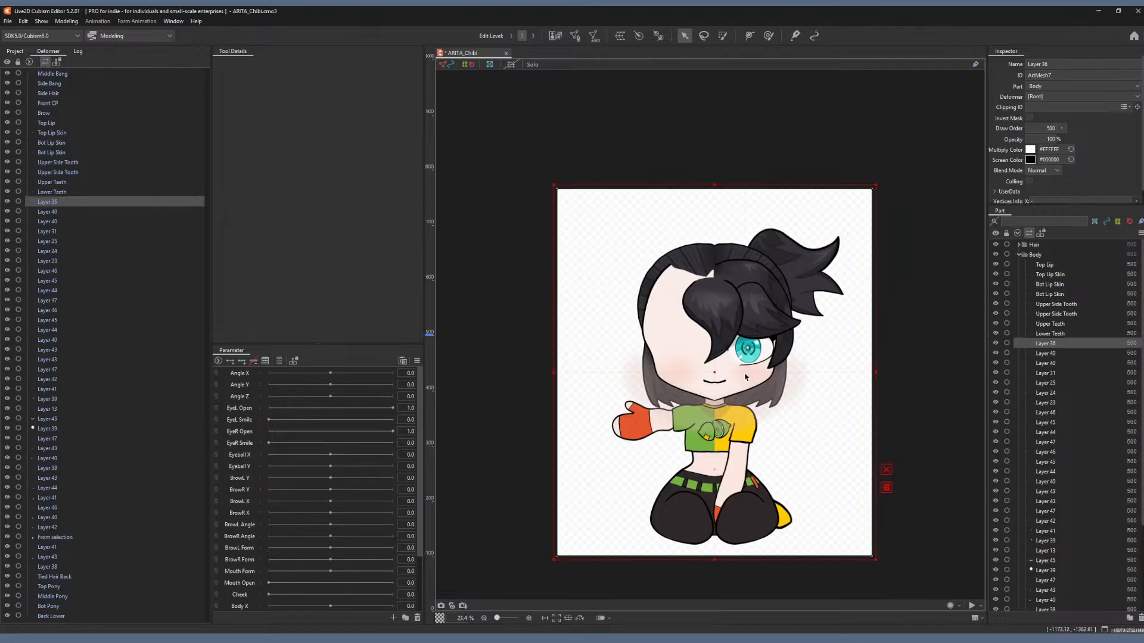
click(1055, 64)
text(Tongue)
key(Return)
Identify the Layer 40 directly below Tongue with an undone test move, and rename it Lower Bot Teeth.
click(1049, 354)
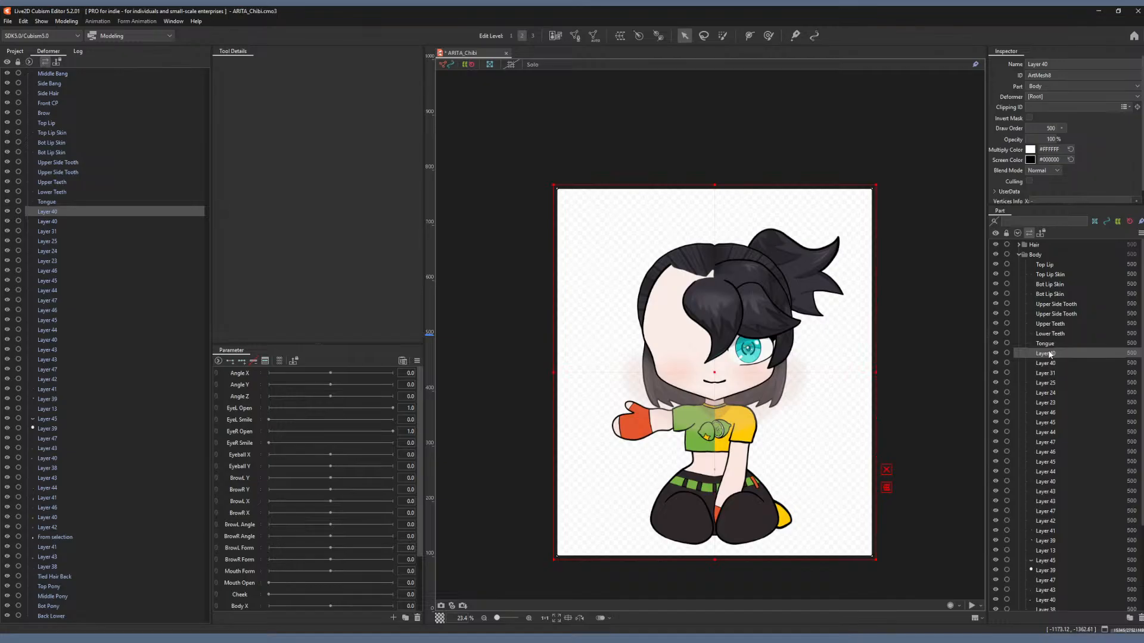
click(995, 233)
click(995, 233)
click(1053, 354)
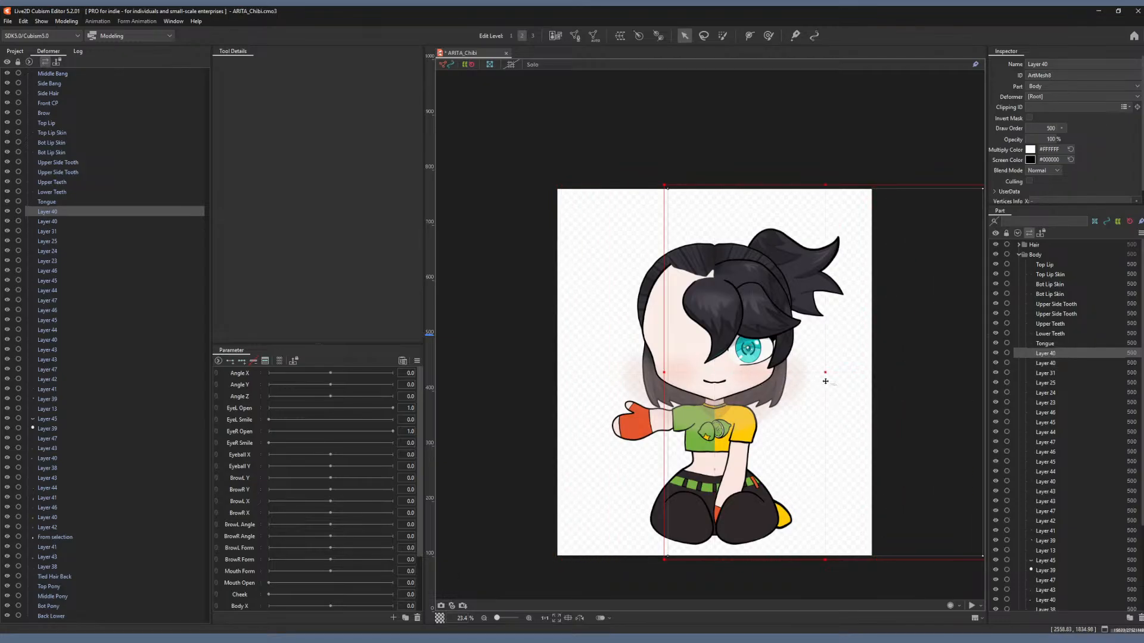
drag(825, 381, 798, 374)
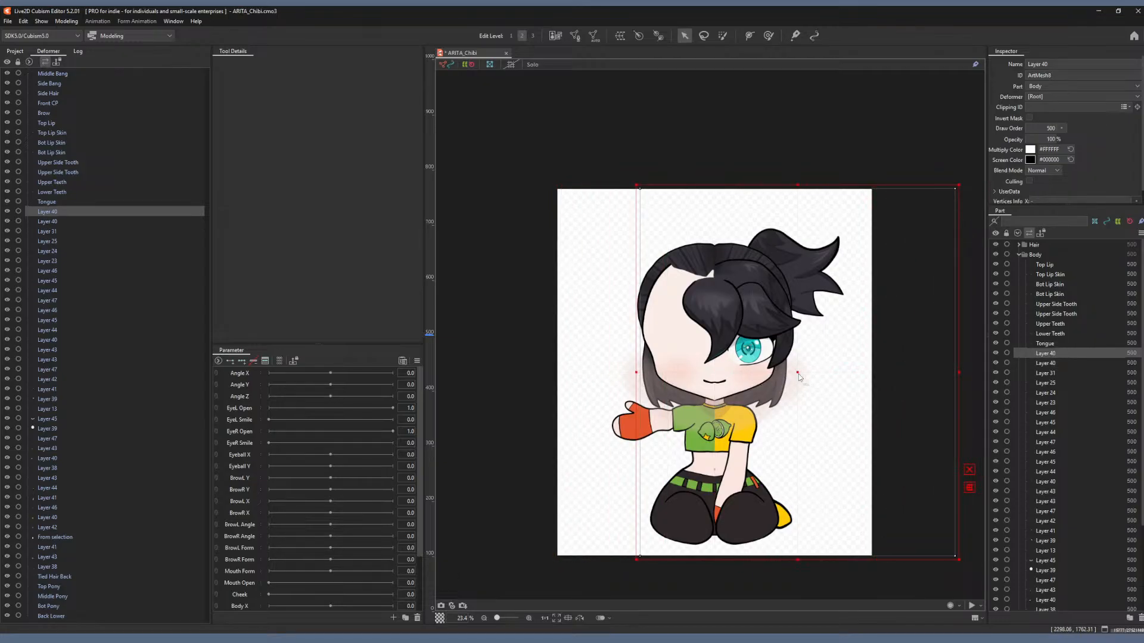
key(ctrl+z)
click(1040, 64)
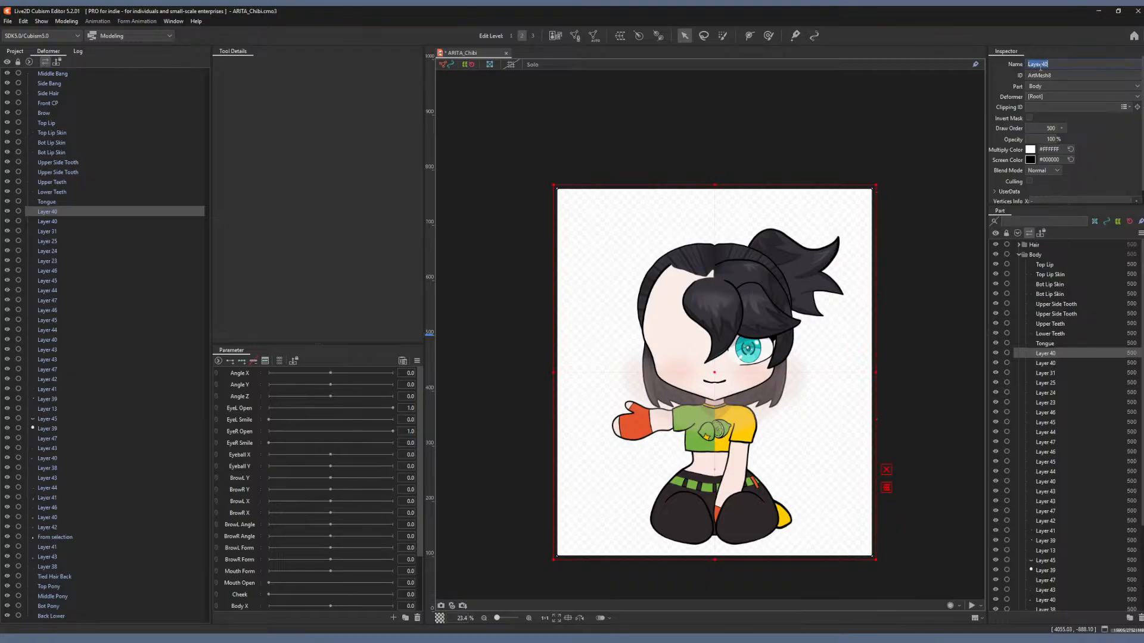
text(Lower Bot Teeth)
key(Return)
Identify the next Layer 40, below Lower Bot Teeth, with an undone test move, and give it the same name, Lower Bot Teeth.
click(1046, 362)
drag(768, 384, 815, 385)
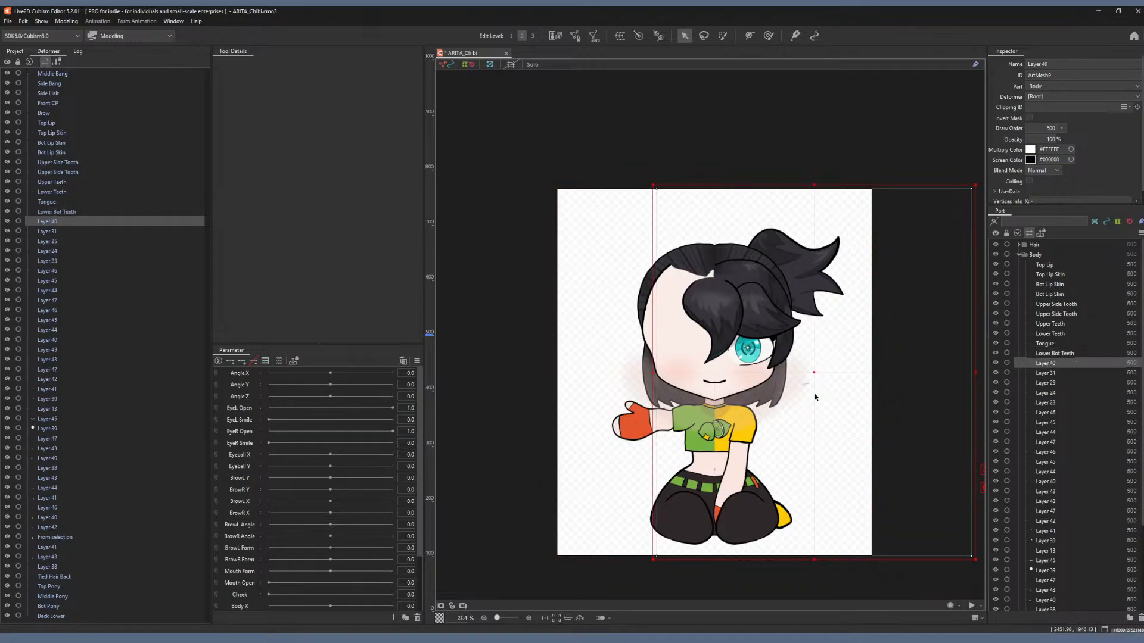
key(ctrl+z)
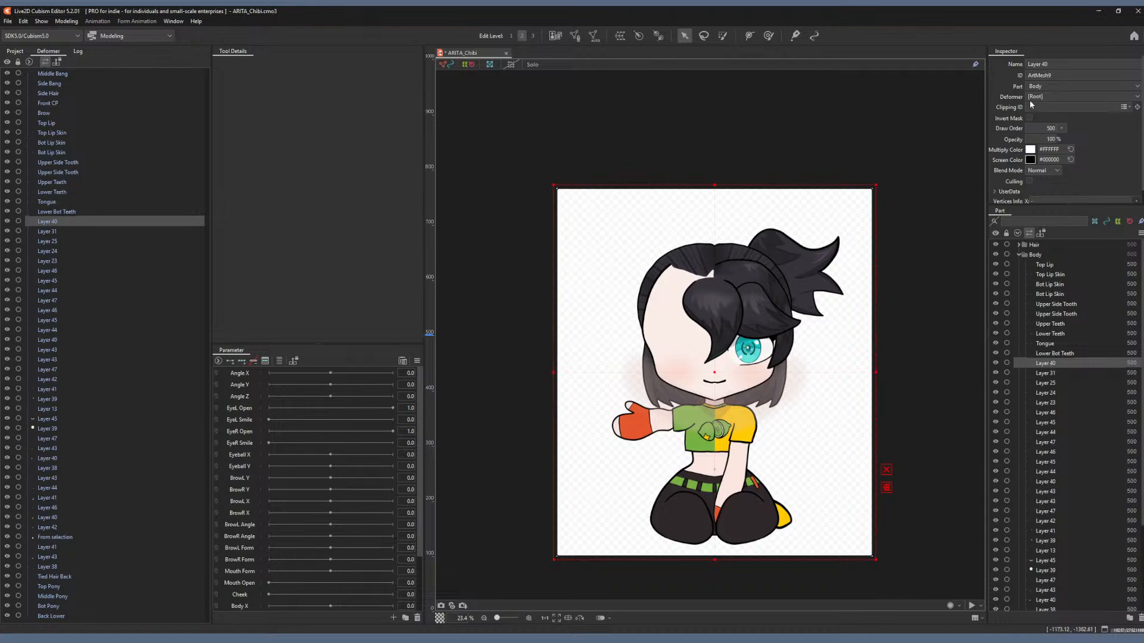
click(1043, 64)
text(Lower Bot Teeth)
key(Return)
Identify Layer 31 in Body with an undone test move, and rename it Back Mouth.
click(1048, 373)
drag(715, 386, 741, 384)
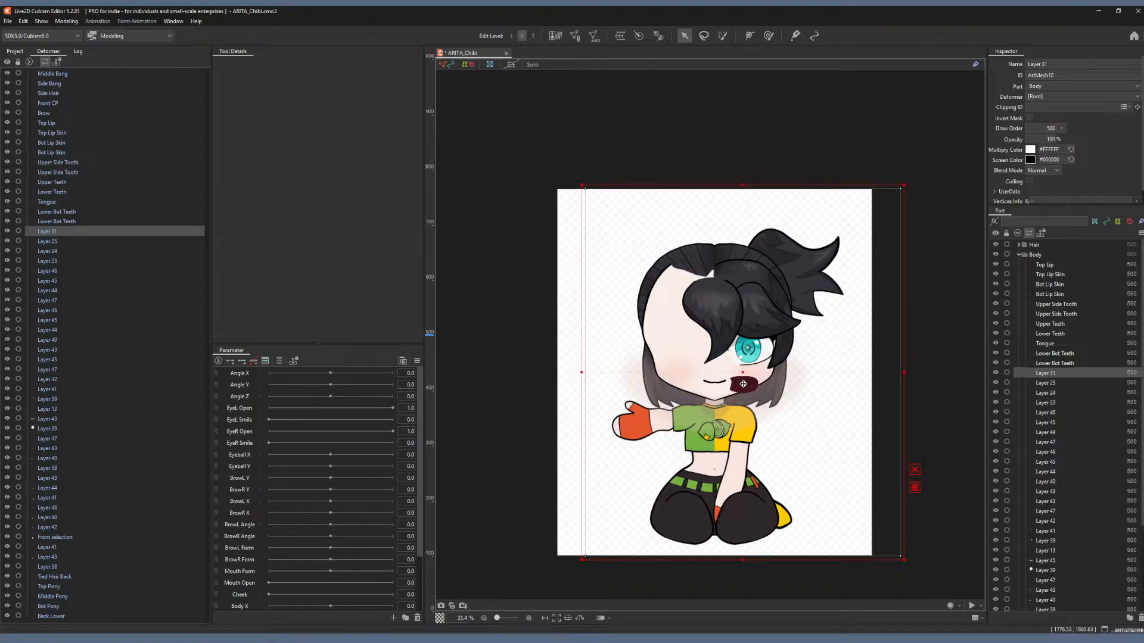
key(ctrl+z)
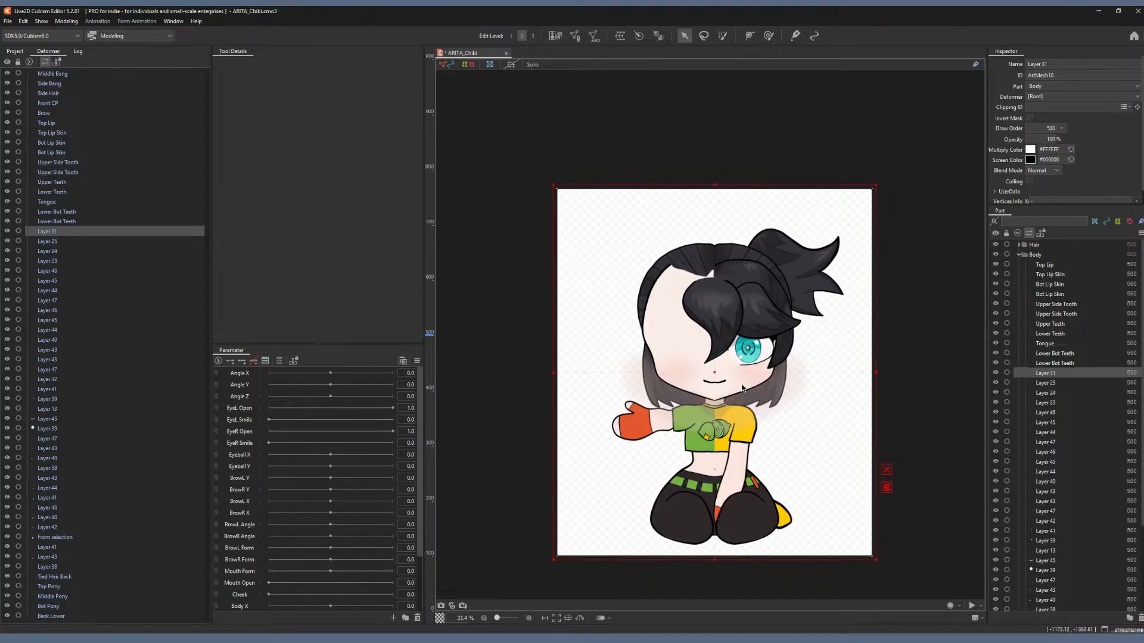
triple_click(1041, 61)
text(Back Mouth)
key(Return)
Identify Layer 25, just below Back Mouth, with an undone test move, and rename it Bottom EyeLine.
click(1053, 382)
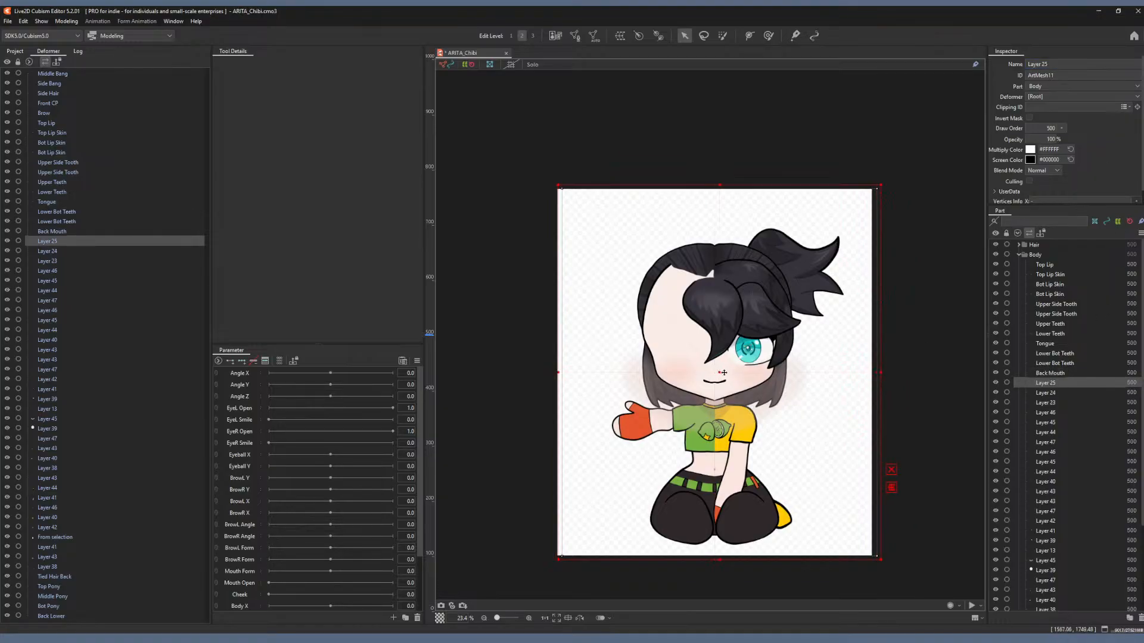
mouse_move(723, 373)
mouse_down()
mouse_move(778, 374)
mouse_move(726, 377)
mouse_up()
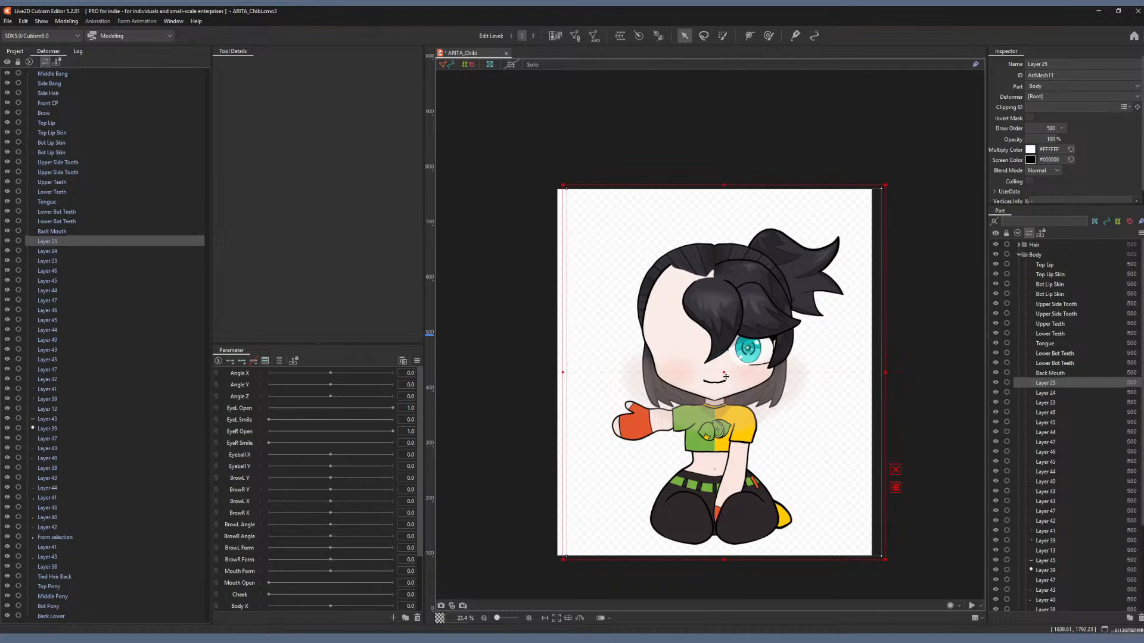
key(ctrl+z)
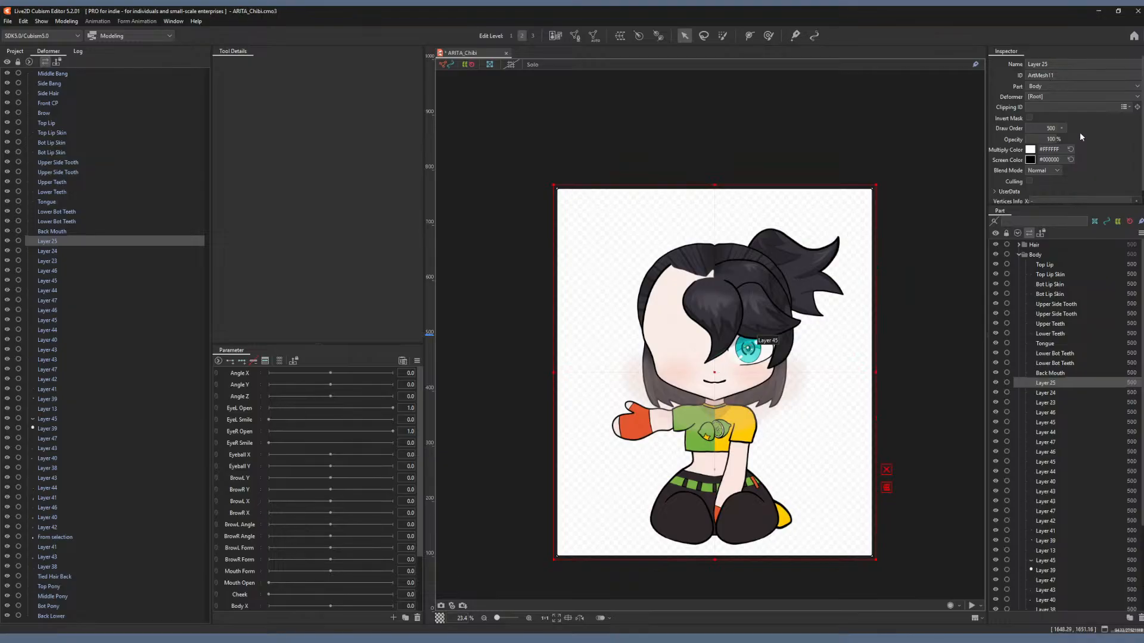
triple_click(1046, 63)
text(Bottom EyeLine)
key(Return)
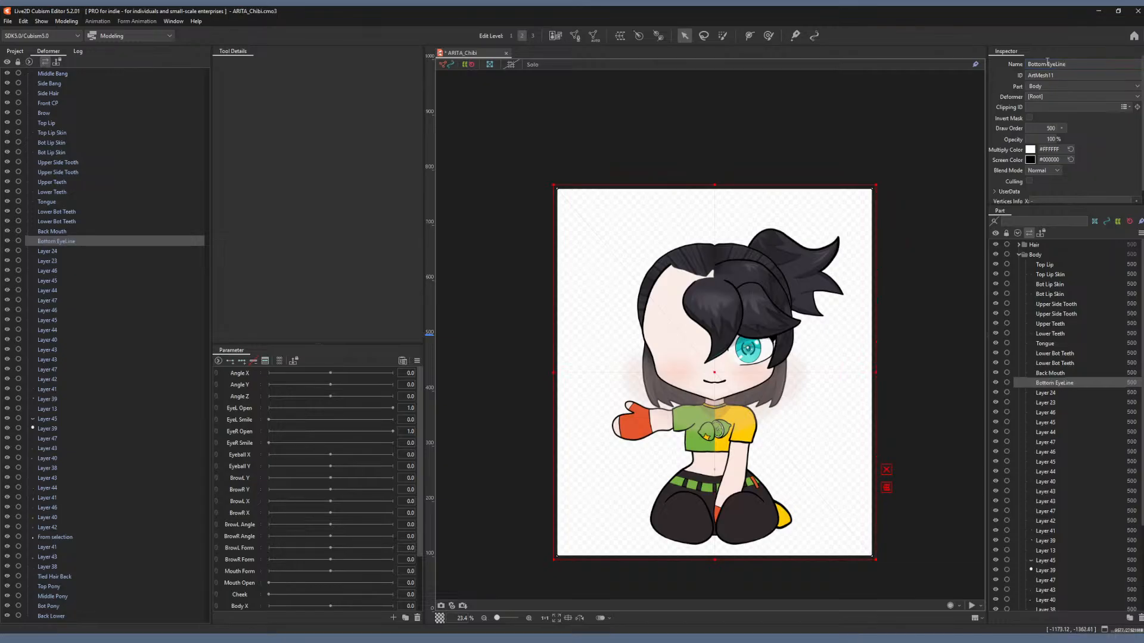
Identify Layer 24 in Body with an undone test move, and rename it Side EyeLine.
click(1041, 394)
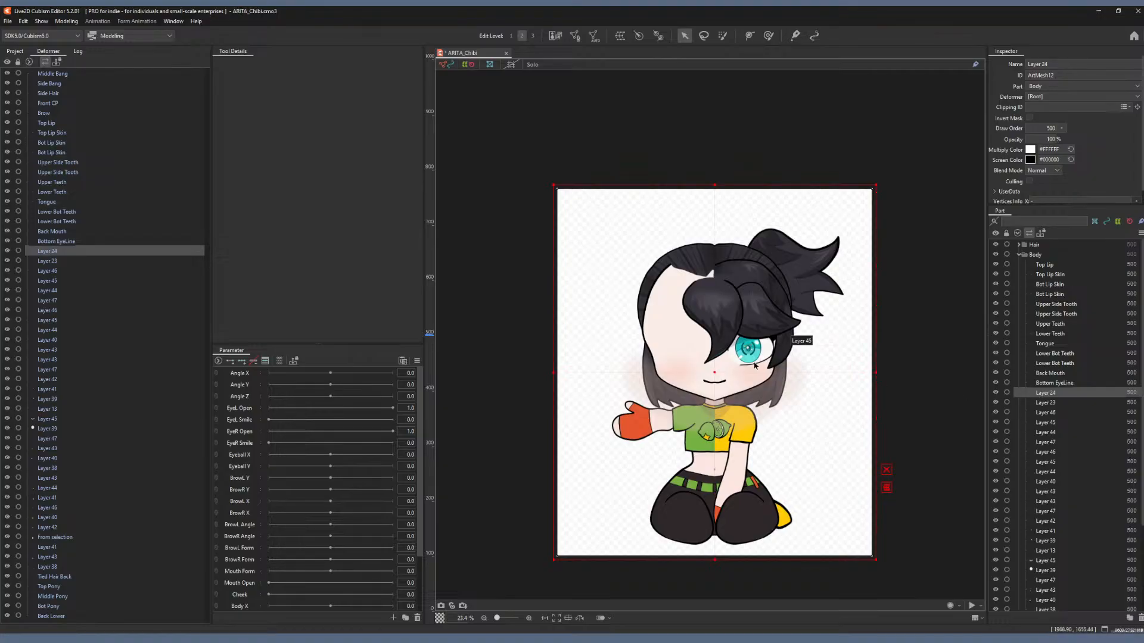
drag(738, 373, 770, 377)
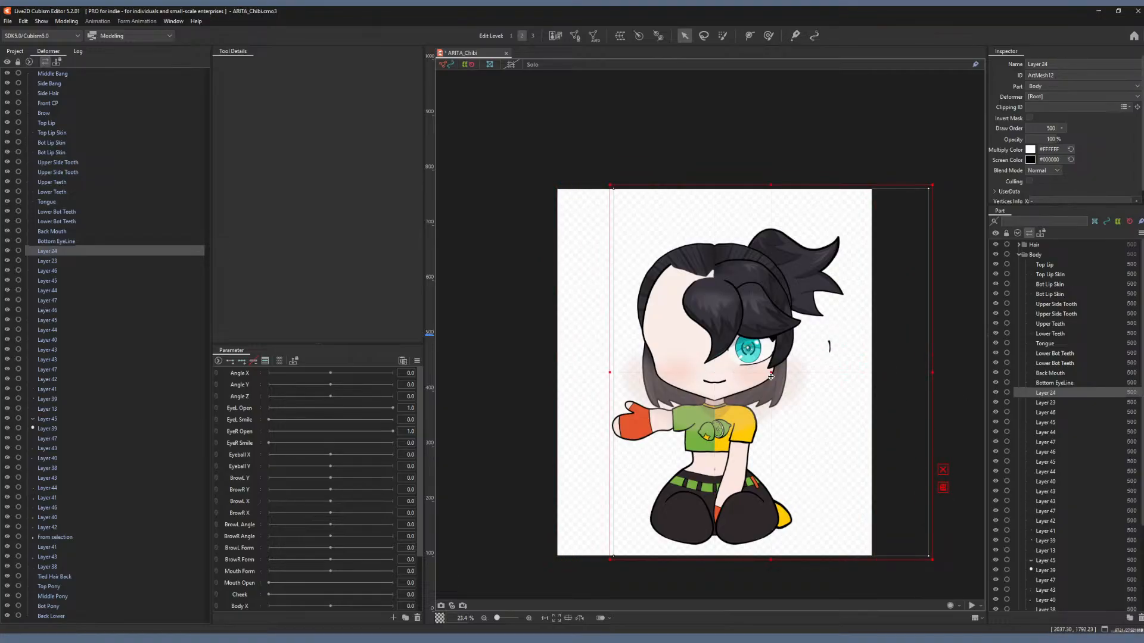
key(ctrl+z)
click(1058, 61)
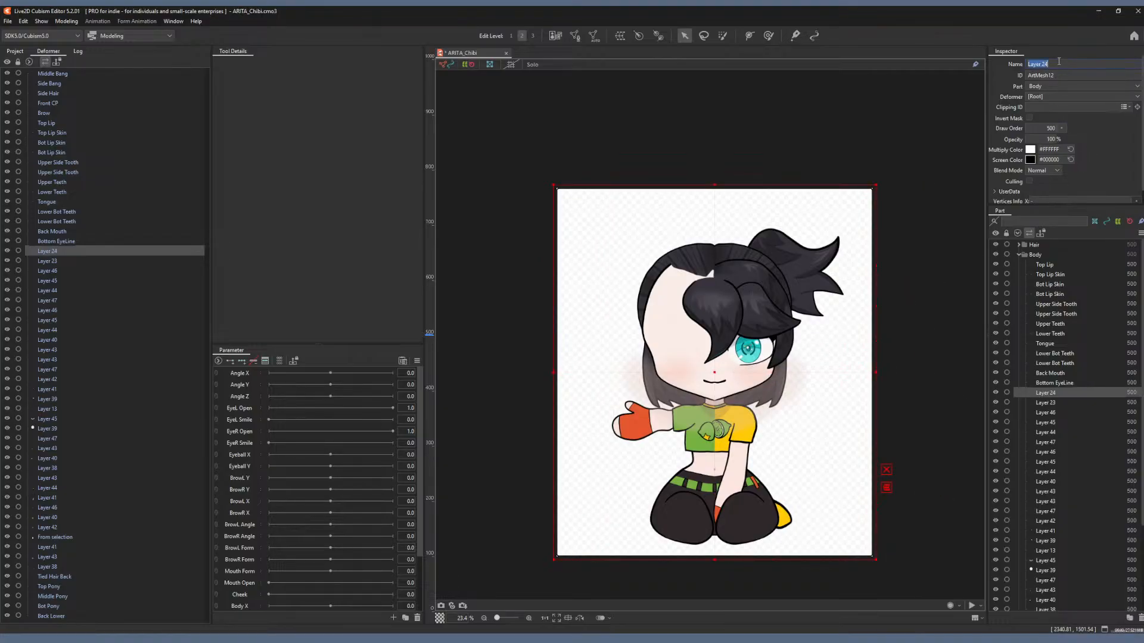
text(Side EyeLine)
key(Return)
Identify Layer 23, just below Side EyeLine, with an undone test move, and rename it Top Eyeline.
click(1060, 403)
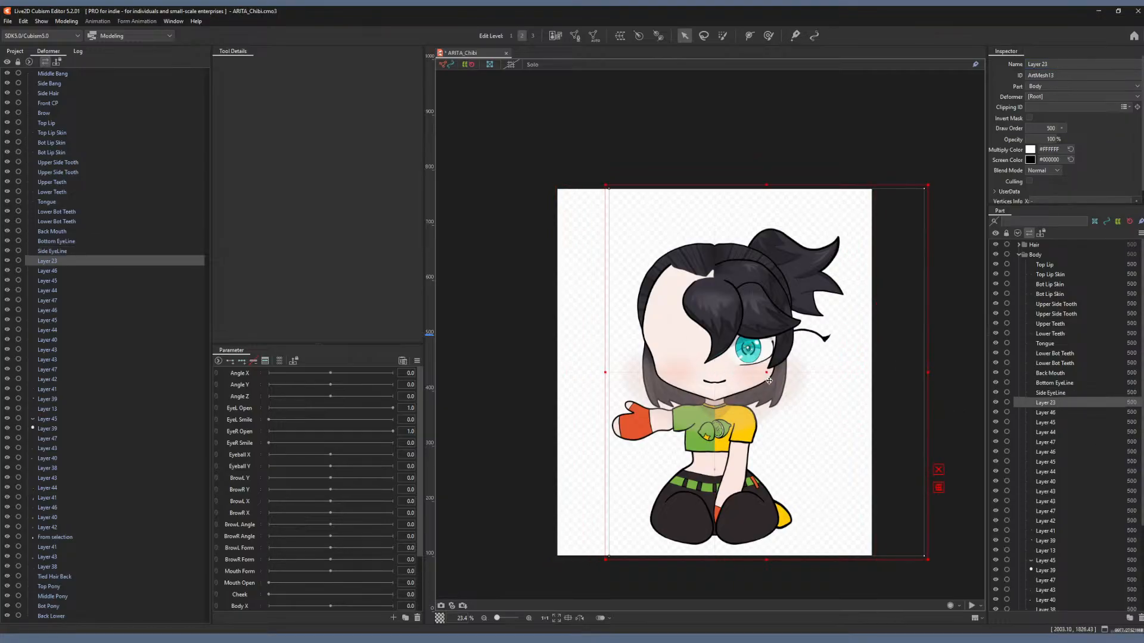
drag(769, 382, 717, 382)
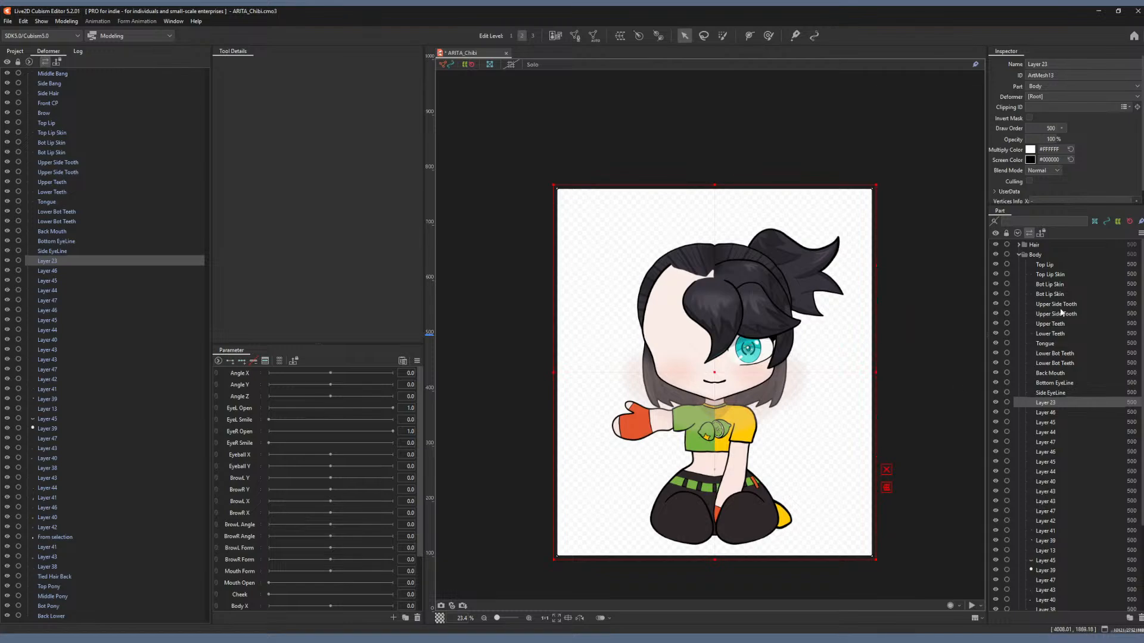
click(1046, 64)
text(Top Eye)
key(Return)
drag(716, 379, 789, 370)
key(ctrl+z)
key(ctrl+z)
Identify the Layer 46 directly below Top Eyeline with an undone test move, and rename it Orange Eye Sprinkle.
click(1047, 413)
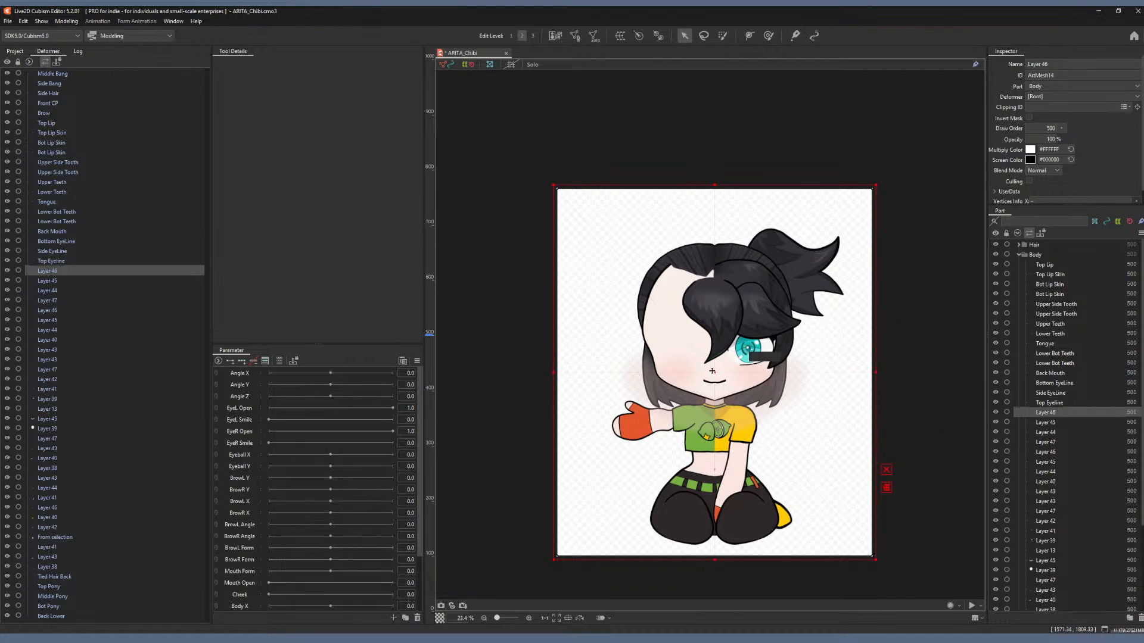
drag(728, 371, 813, 373)
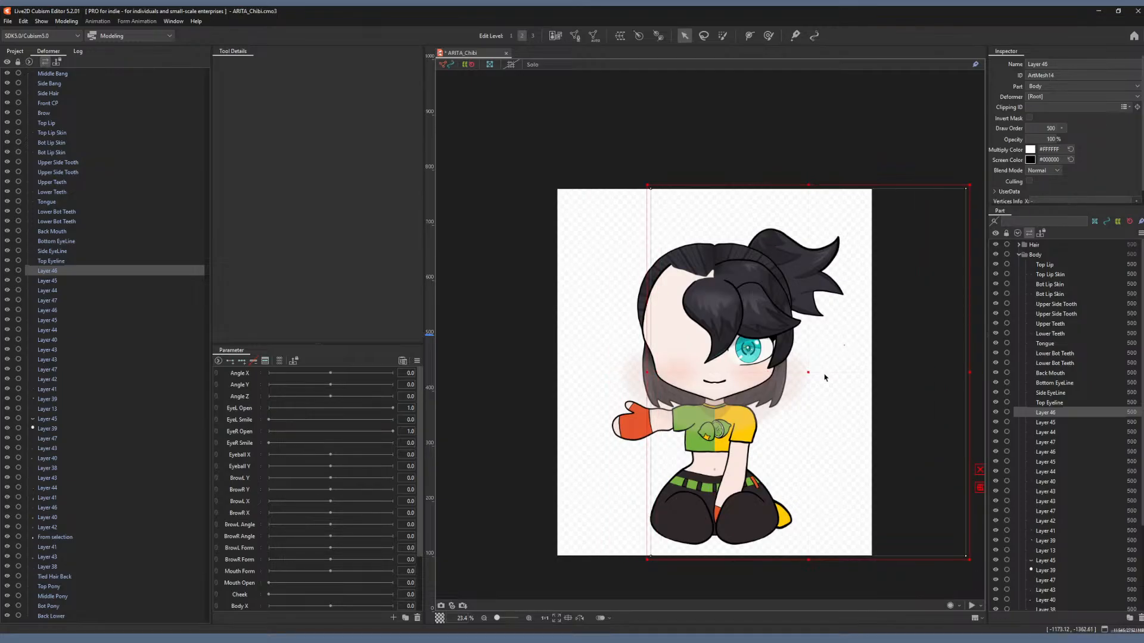
scroll(825, 378, up, 4)
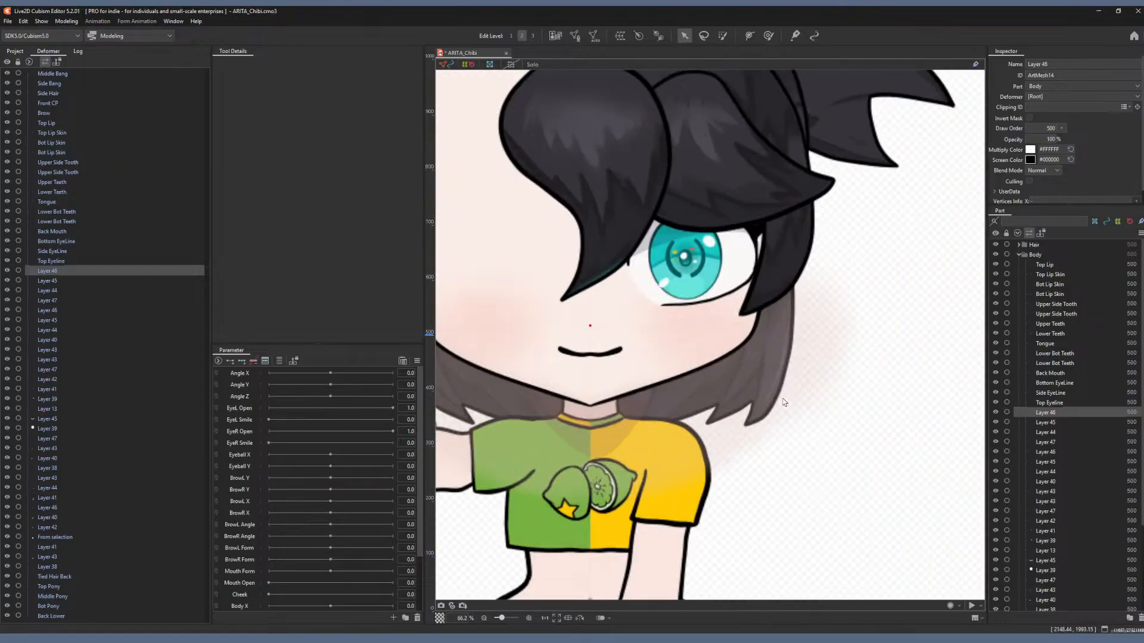
scroll(766, 324, up, 3)
drag(671, 333, 716, 395)
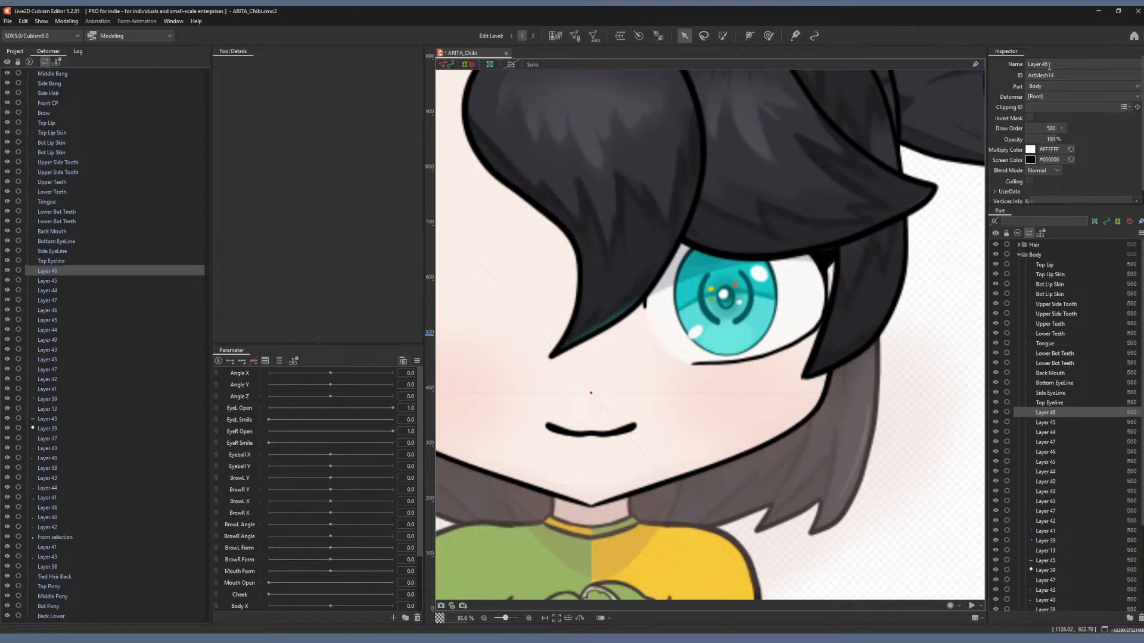
click(1049, 64)
text(Orang)
text(e Eye SPri)
text(ink)
key(Return)
Rename the Layer 45 directly below Orange Eye Sprinkle as Green Eye Sparkle.
click(1051, 423)
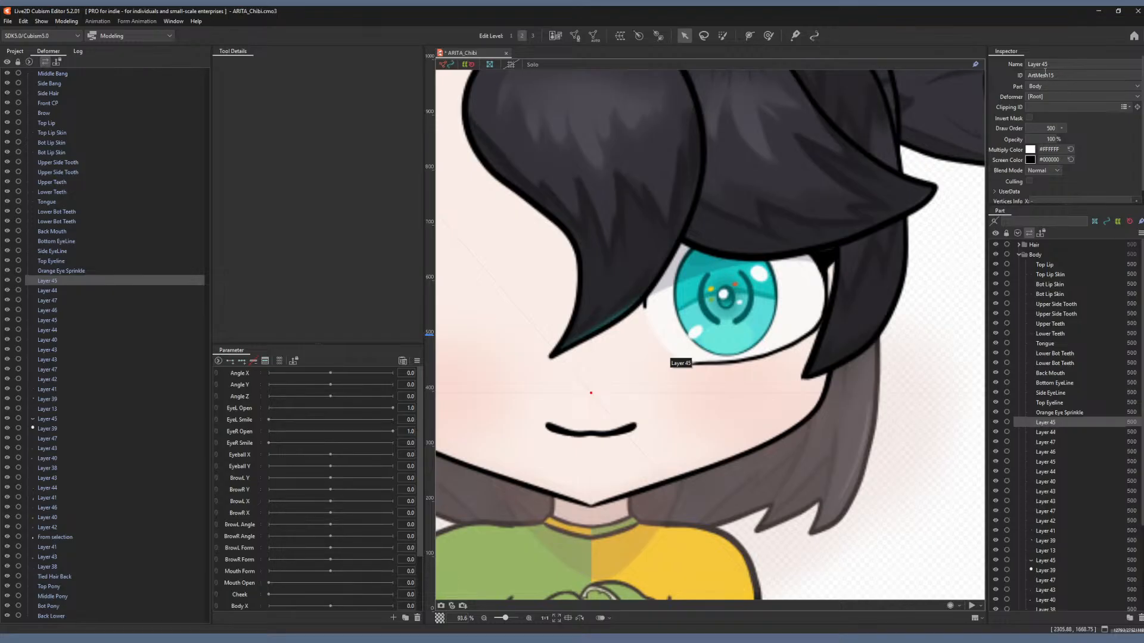
triple_click(1045, 64)
text(Go)
text(een)
text( Eye SPa)
key(BackSpace)
key(BackSpace)
text(parkle)
key(Return)
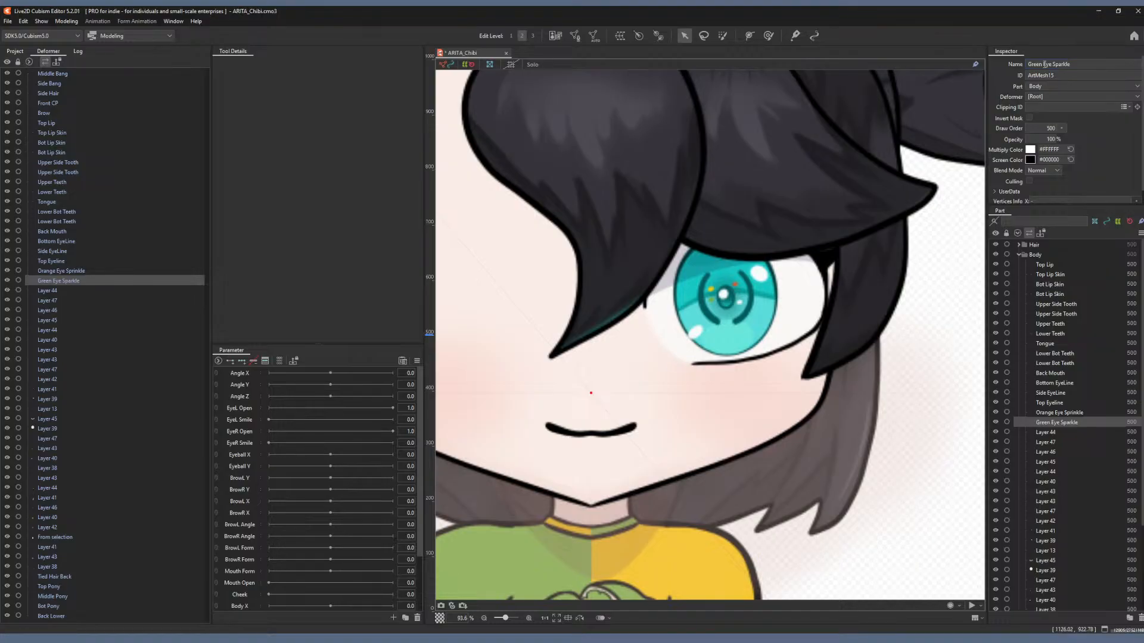
Identify the Layer 44 directly below Green Eye Sparkle with an undone test move, and rename it Yellow Eye Sprinkle.
click(1056, 431)
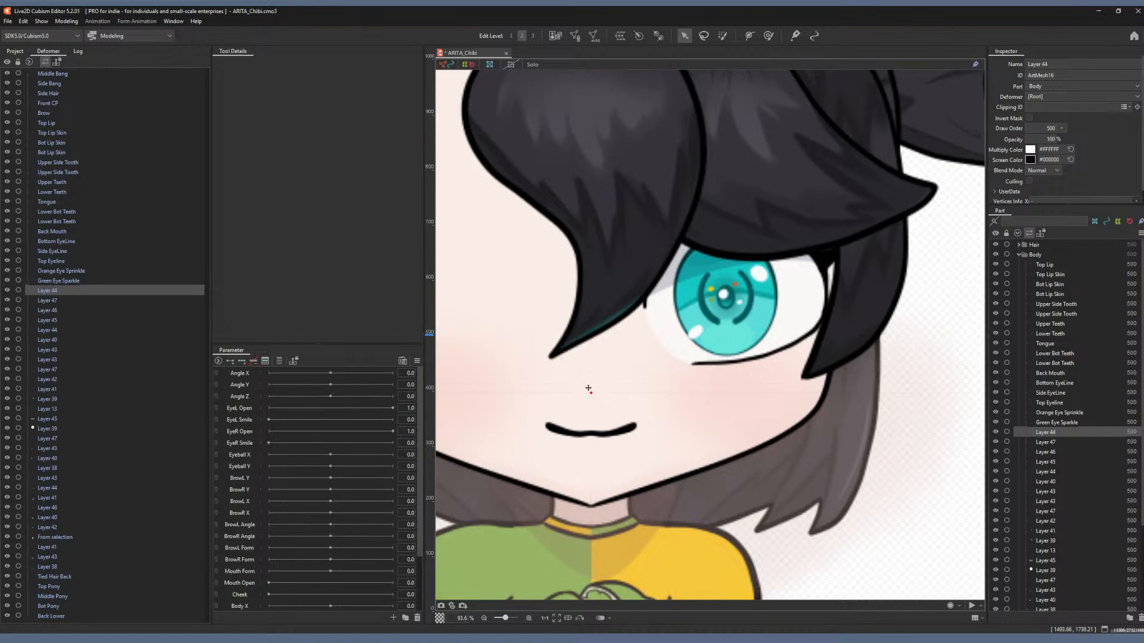
drag(590, 392, 605, 391)
key(ctrl+z)
drag(1027, 65, 1035, 63)
text(Yellow)
text(kle)
key(Return)
Rename the Layer 47 directly below Yellow Eye Sprinkle as White Eye Sprinkle.
click(1057, 442)
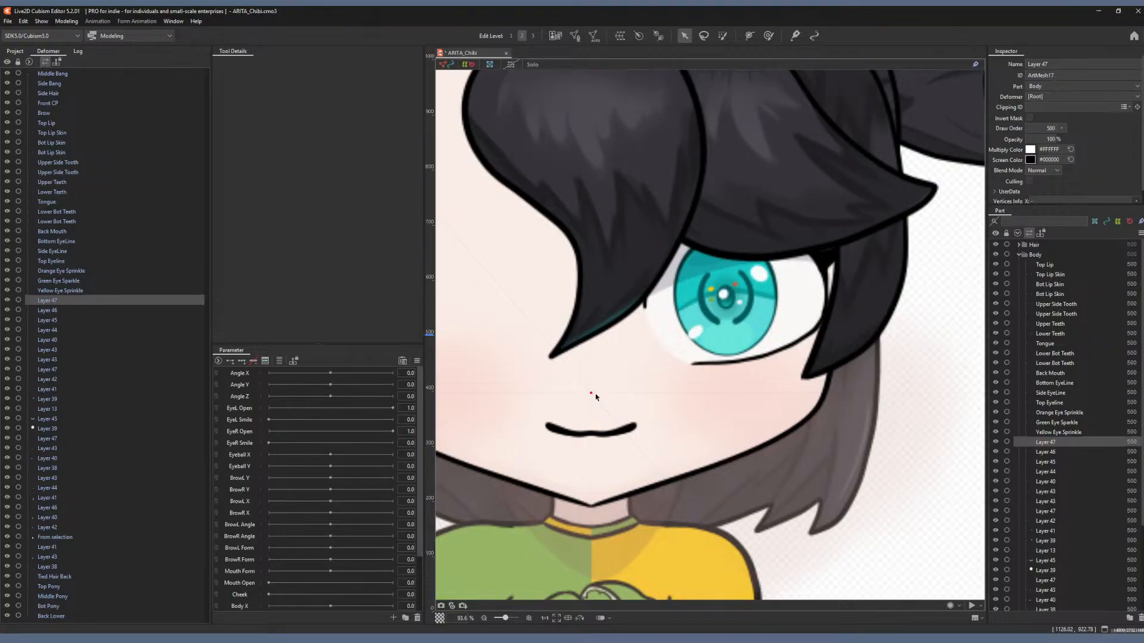
triple_click(1049, 62)
text(White Eye Sprinkle)
click(1045, 445)
click(1058, 65)
text(Whit)
text(e Eye Sprinkle)
key(Return)
Identify the Layer 46 directly below White Eye Sprinkle with undone test moves, and rename it Top Eye Highlight.
click(591, 392)
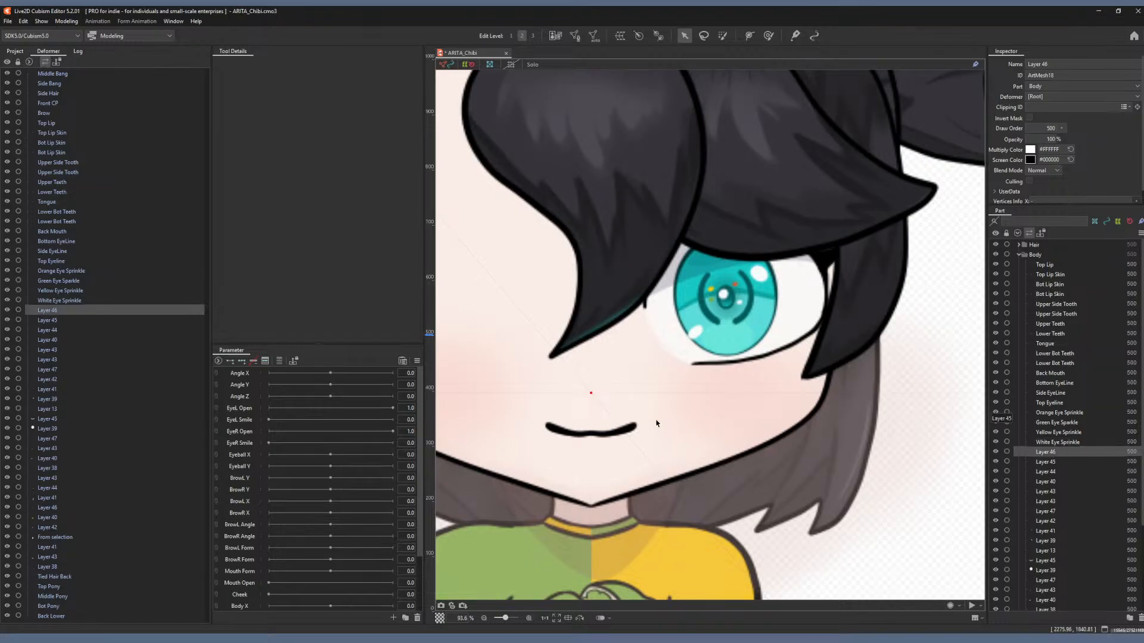
drag(591, 392, 600, 395)
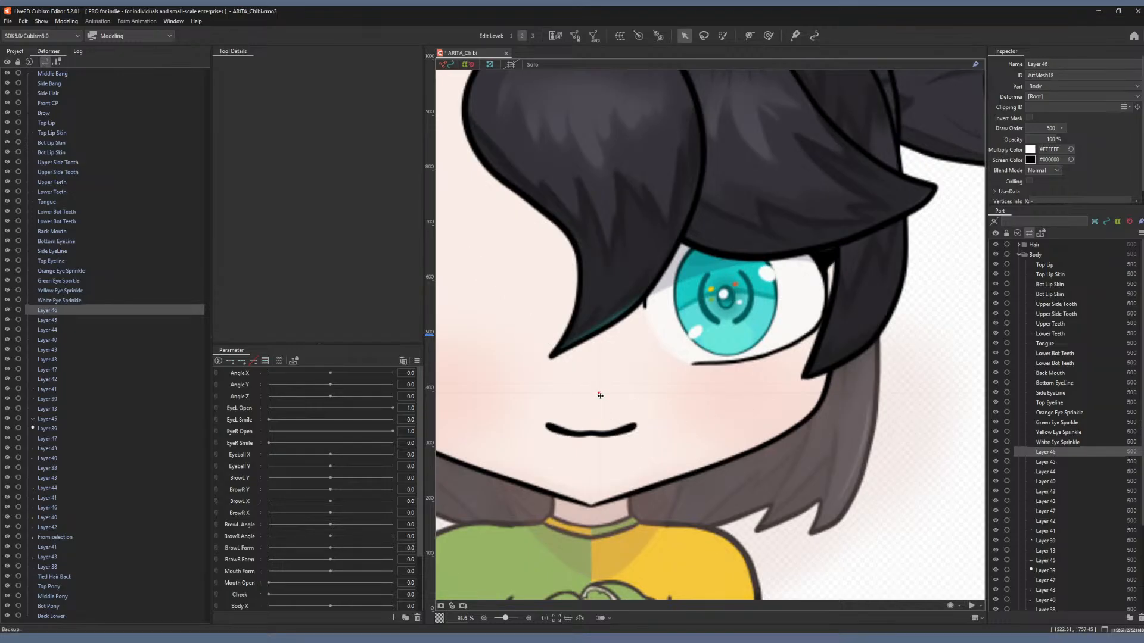
key(ctrl+z)
drag(593, 396, 599, 395)
key(ctrl+z)
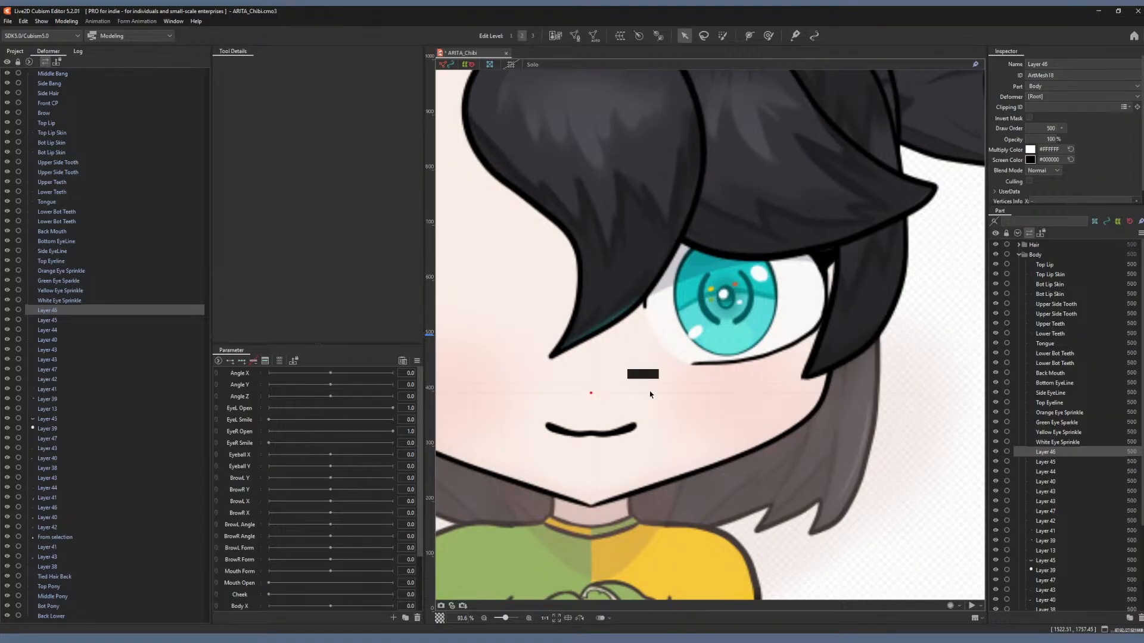
click(1056, 64)
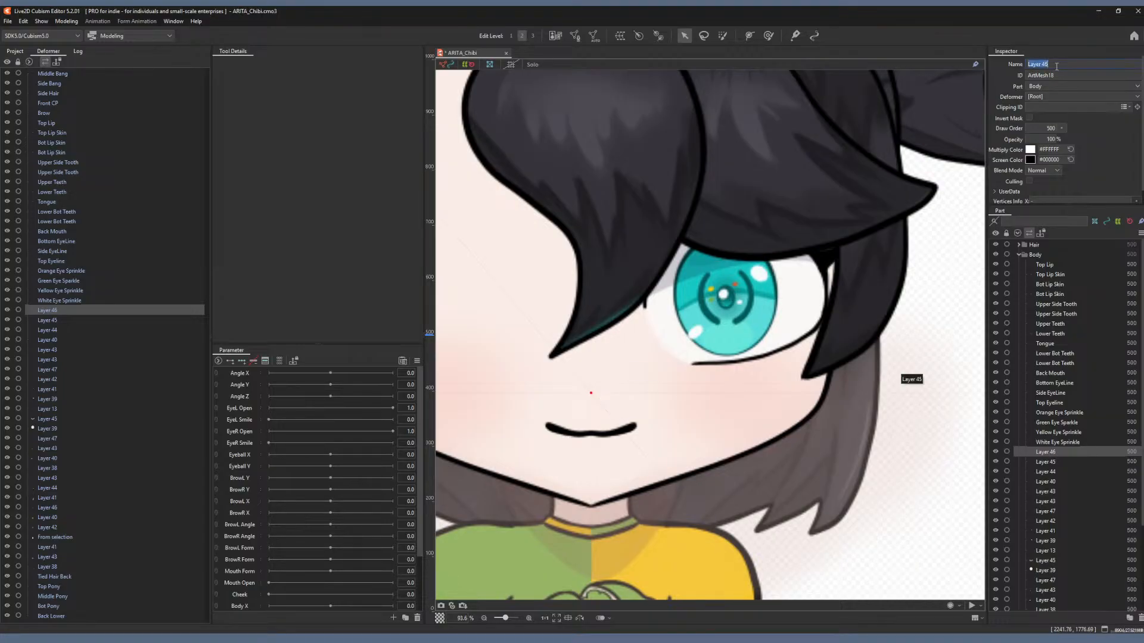
text(Whi)
key(BackSpace)
key(BackSpace)
text(Top Eye Highlight)
key(Return)
Rename the Layer 45 directly below Top Eye Highlight as Bot Eye Hightlight.
click(1048, 462)
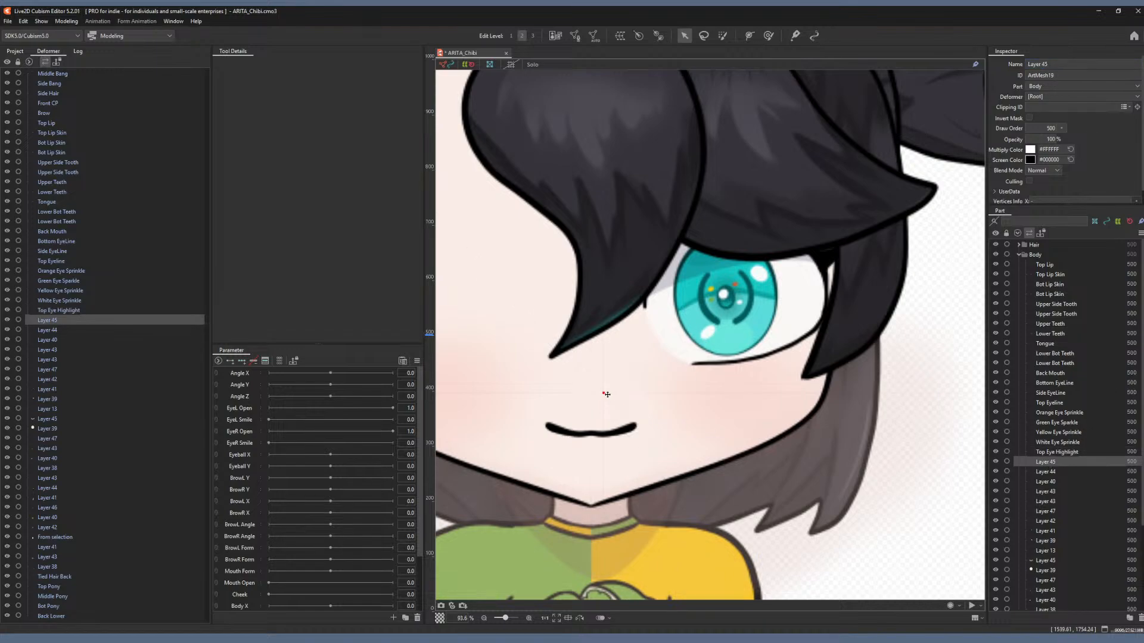
click(1048, 65)
text(B)
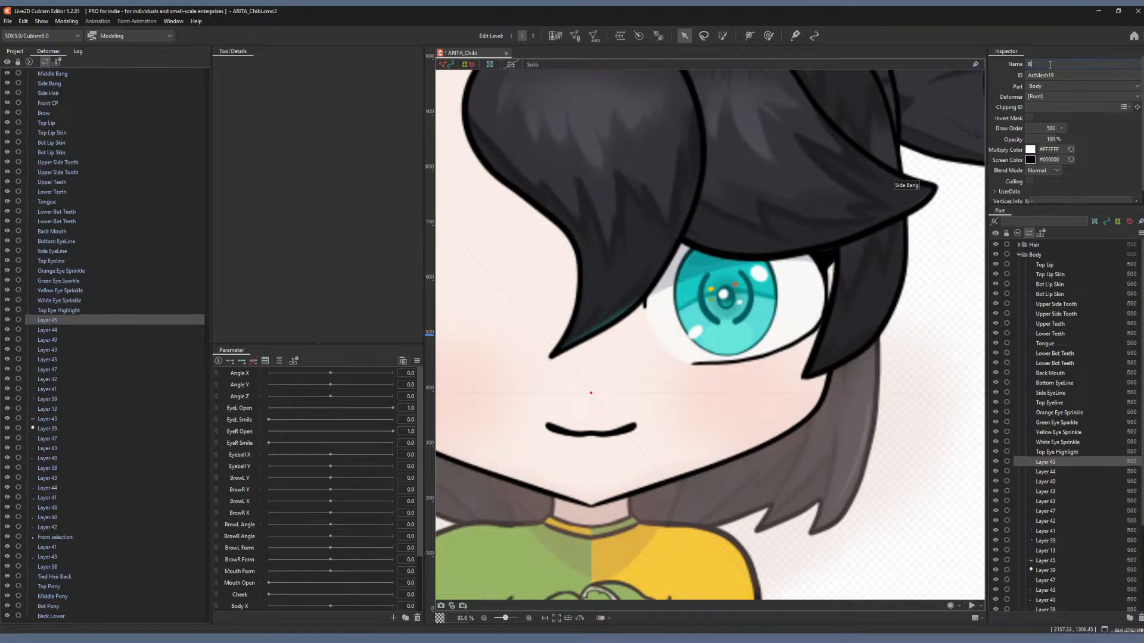
text(ot Eye Hightlight)
key(Return)
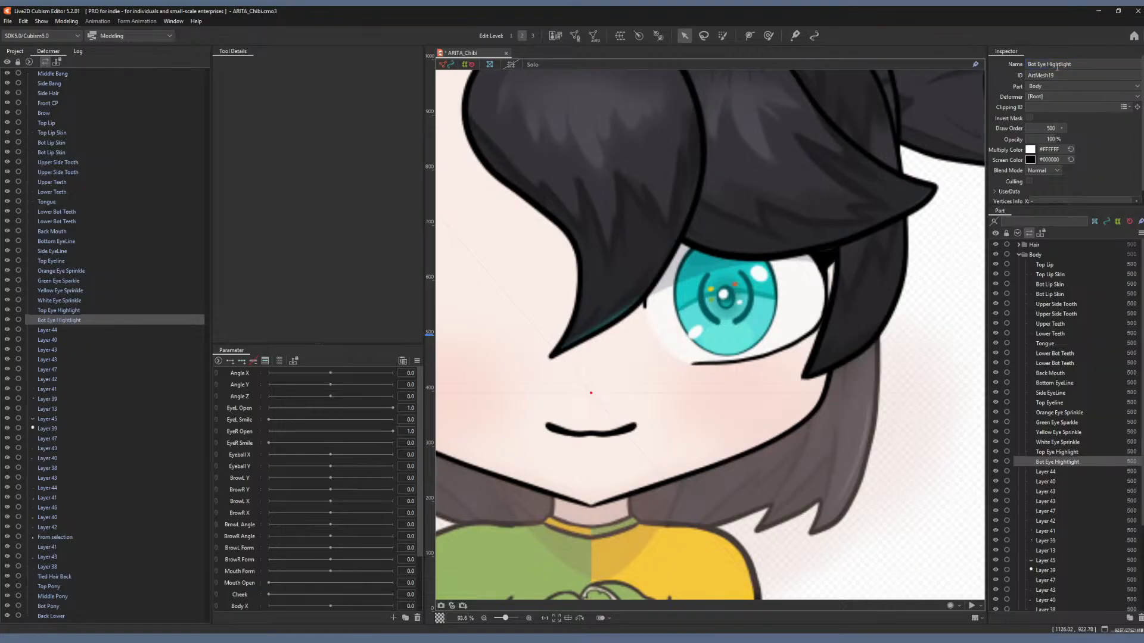
Rename the Layer 44 directly below the bottom eye highlight layer as Middle Eye Highlight.
click(1044, 472)
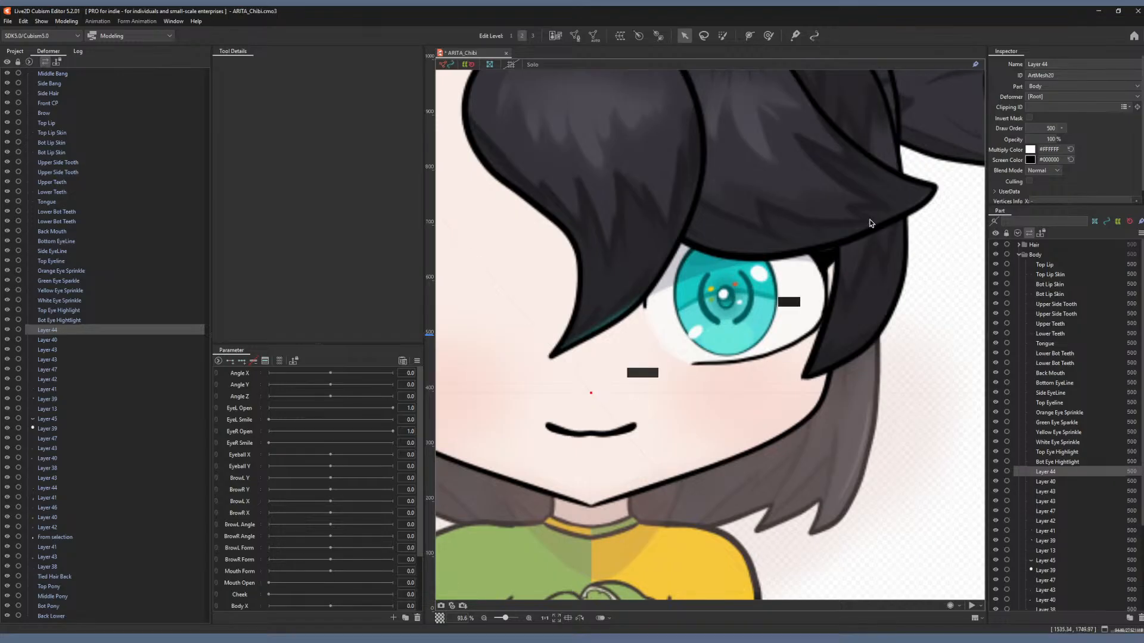
double_click(1048, 64)
text(Mid)
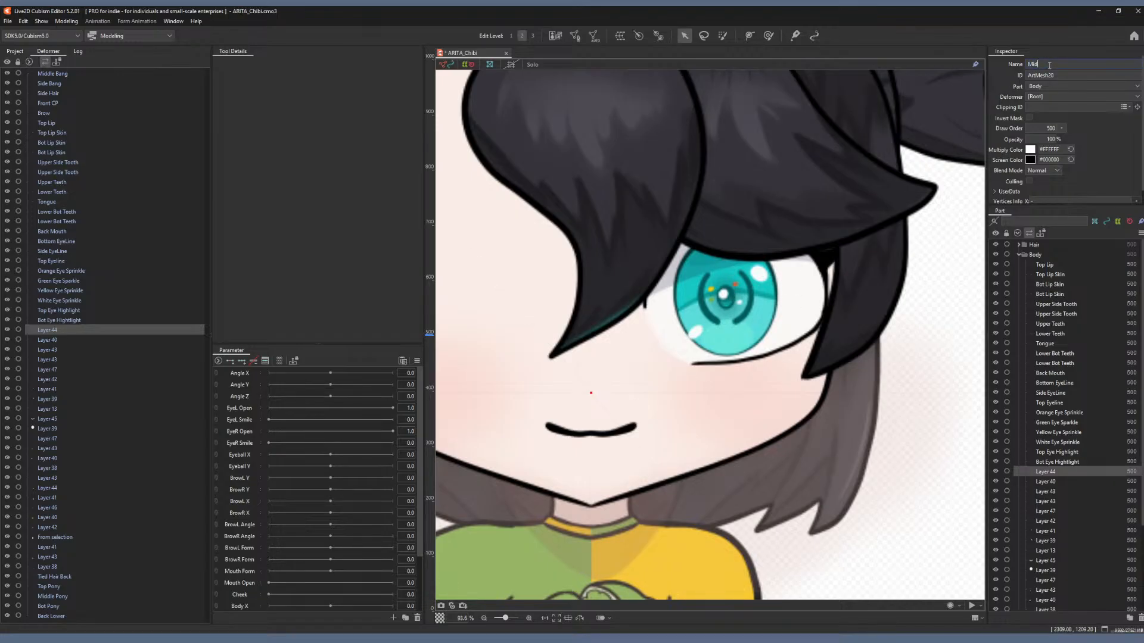
text(dle Eye Highlight)
key(Return)
Rename the Layer 40 directly below Middle Eye Highlight as Eye Shadow.
scroll(843, 287, down, 4)
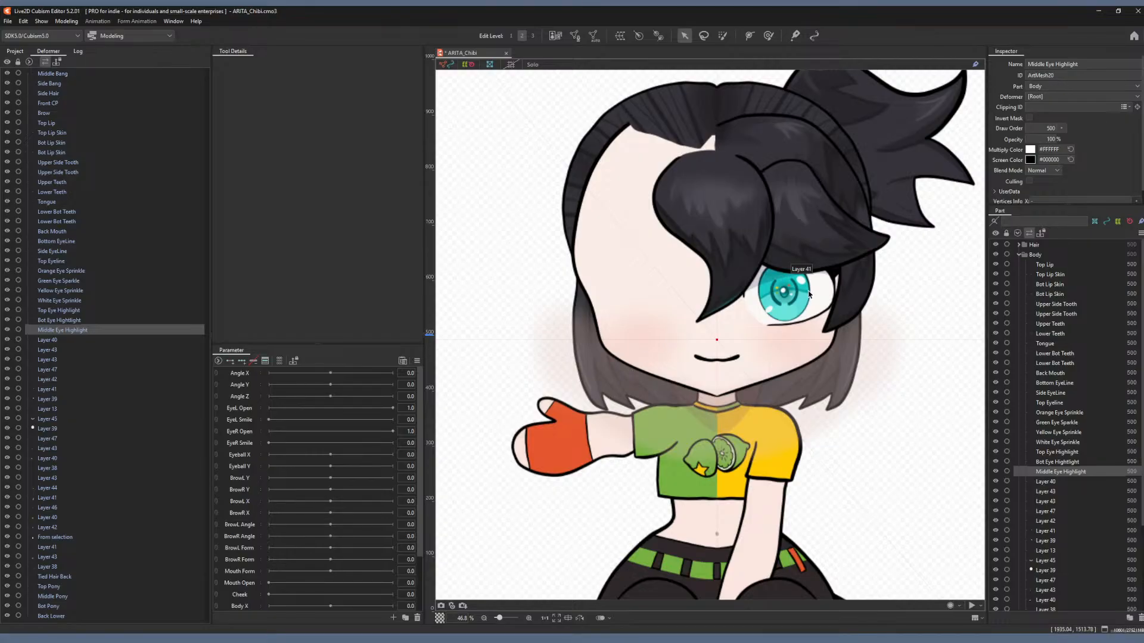
scroll(1117, 412, down, 2)
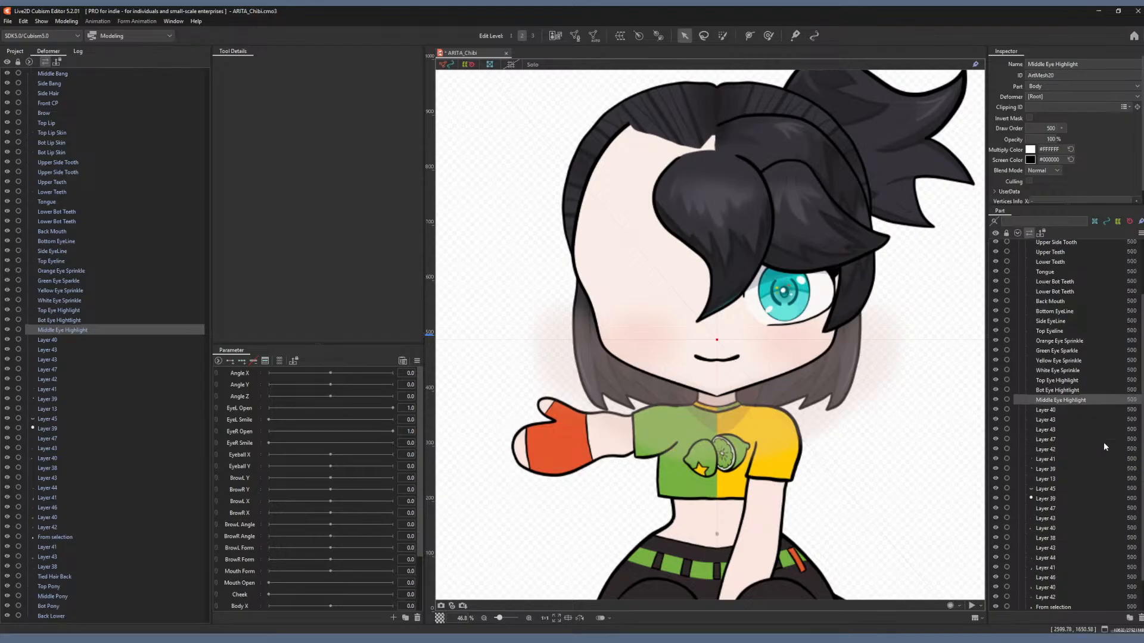
click(1064, 410)
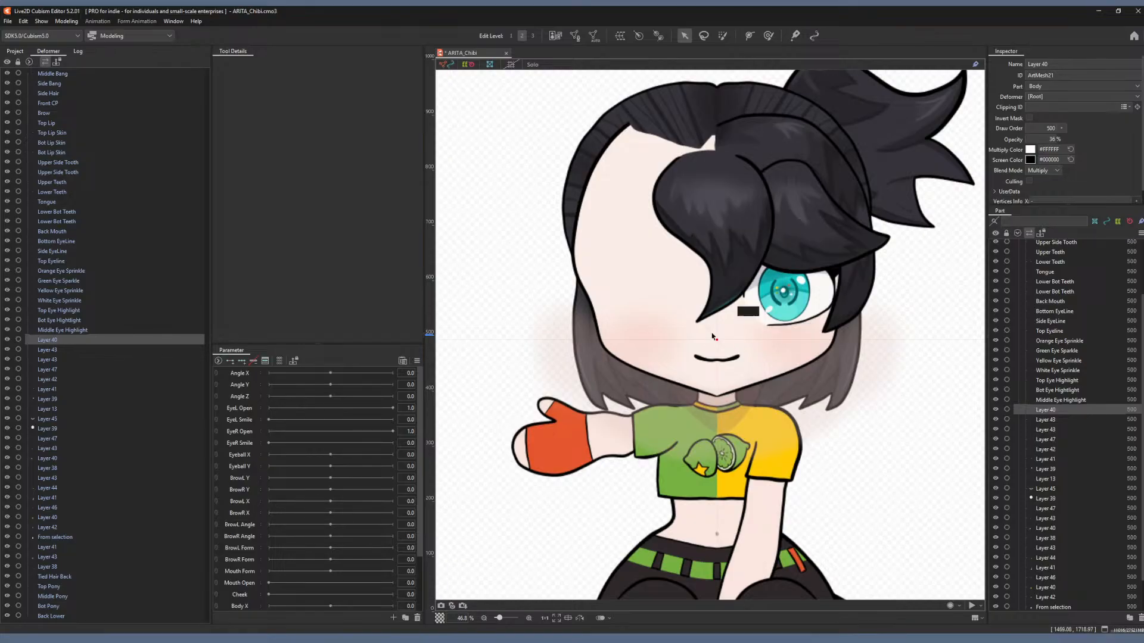
click(1059, 64)
text(Eye SHa)
key(BackSpace)
key(BackSpace)
text(hadow)
key(Return)
Identify the Layer 43 directly below Eye Shadow with an undone test move, and rename it Iris Circle.
click(1049, 420)
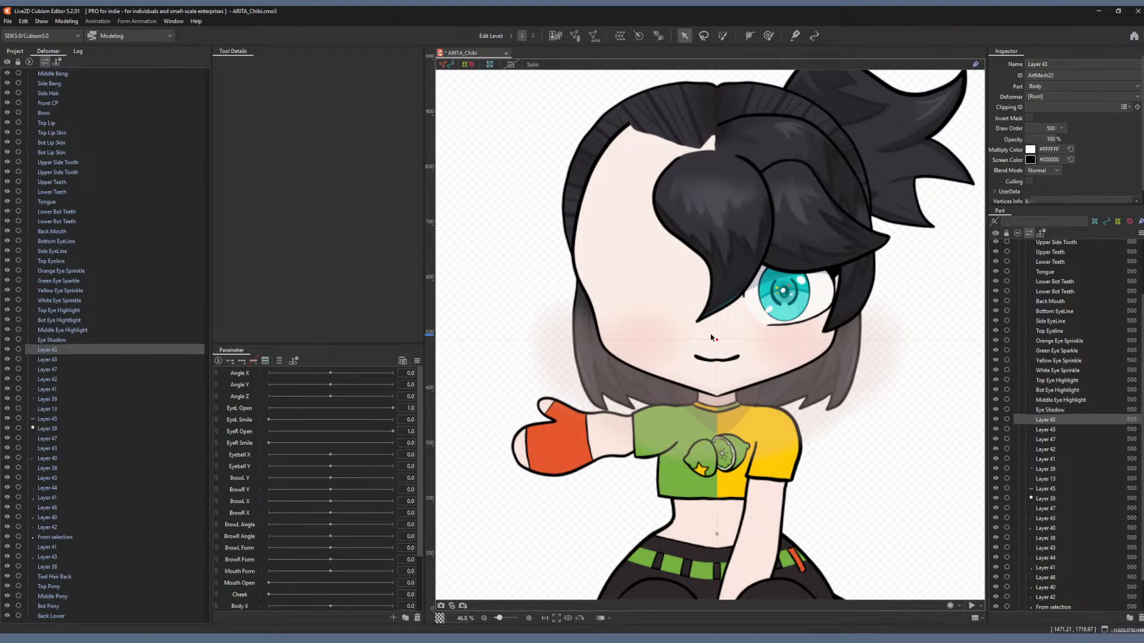
mouse_move(714, 340)
mouse_down()
mouse_move(730, 354)
mouse_move(730, 340)
mouse_up()
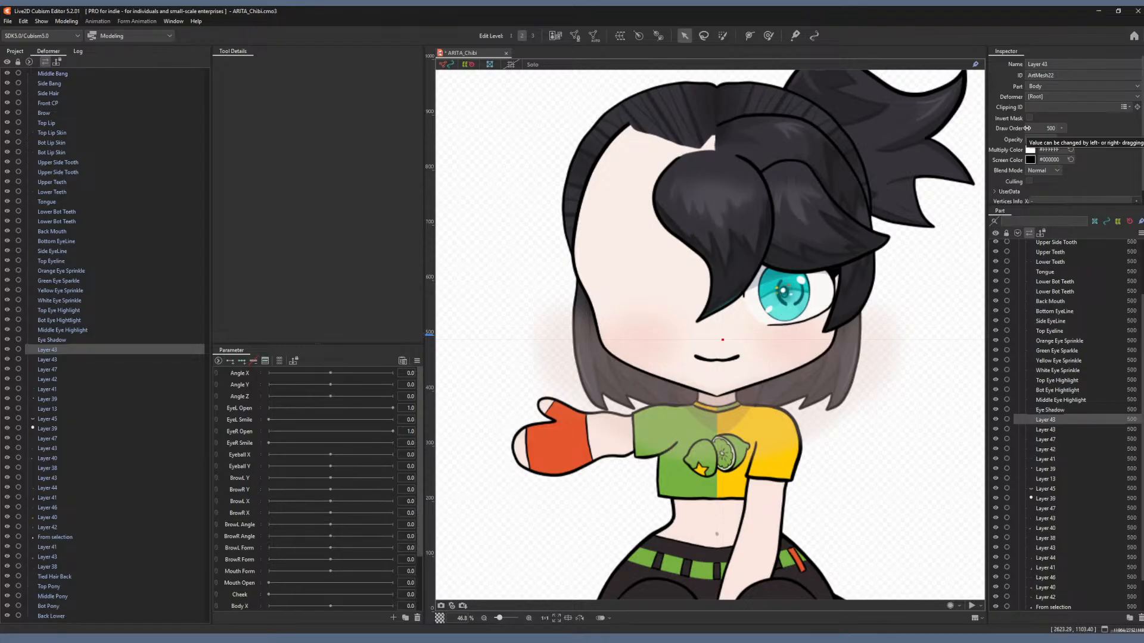
click(1056, 65)
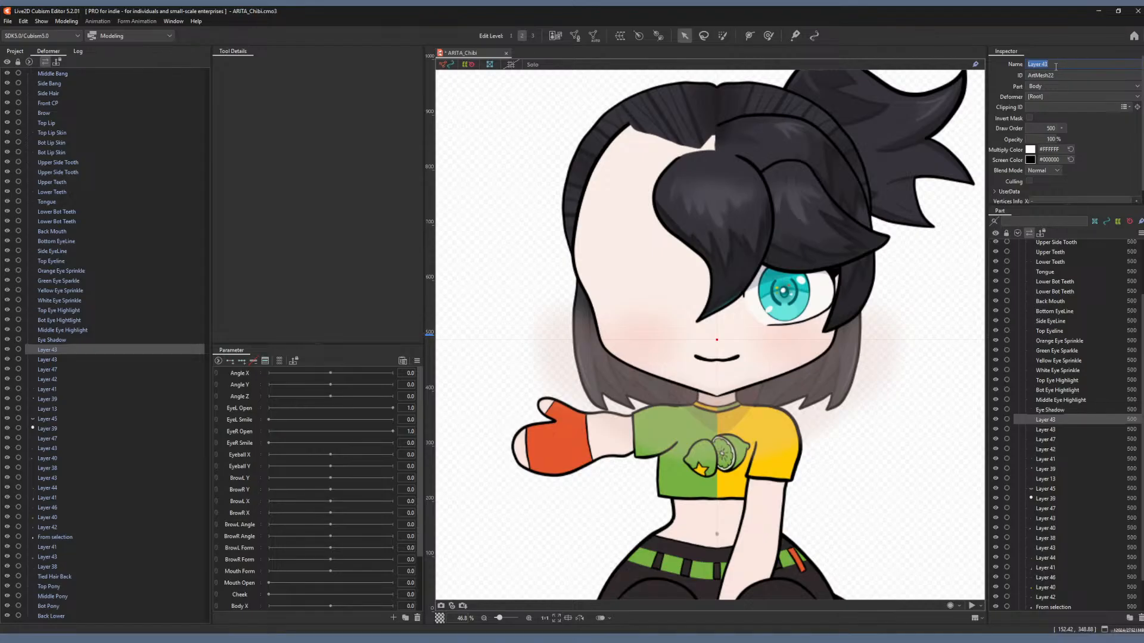
key(BackSpace)
text(Iris Circle)
key(Return)
Rename the remaining Layer 43, directly below Iris Circle, as Pupil Circle.
click(1051, 429)
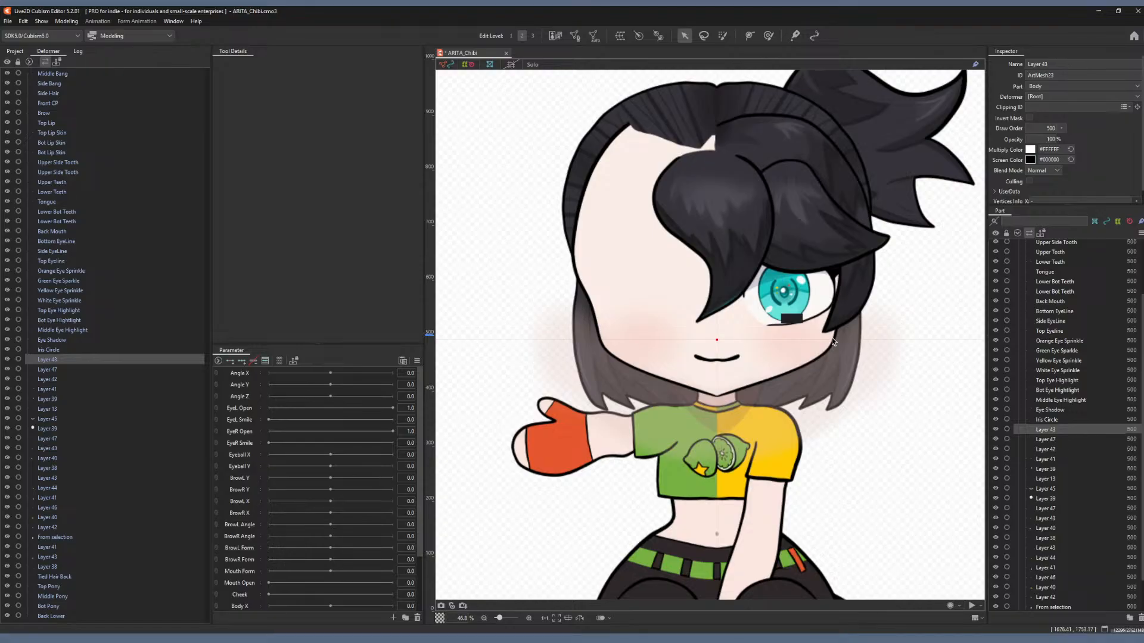
click(1052, 64)
text(Pupil Circle)
key(Return)
scroll(840, 151, down, 2)
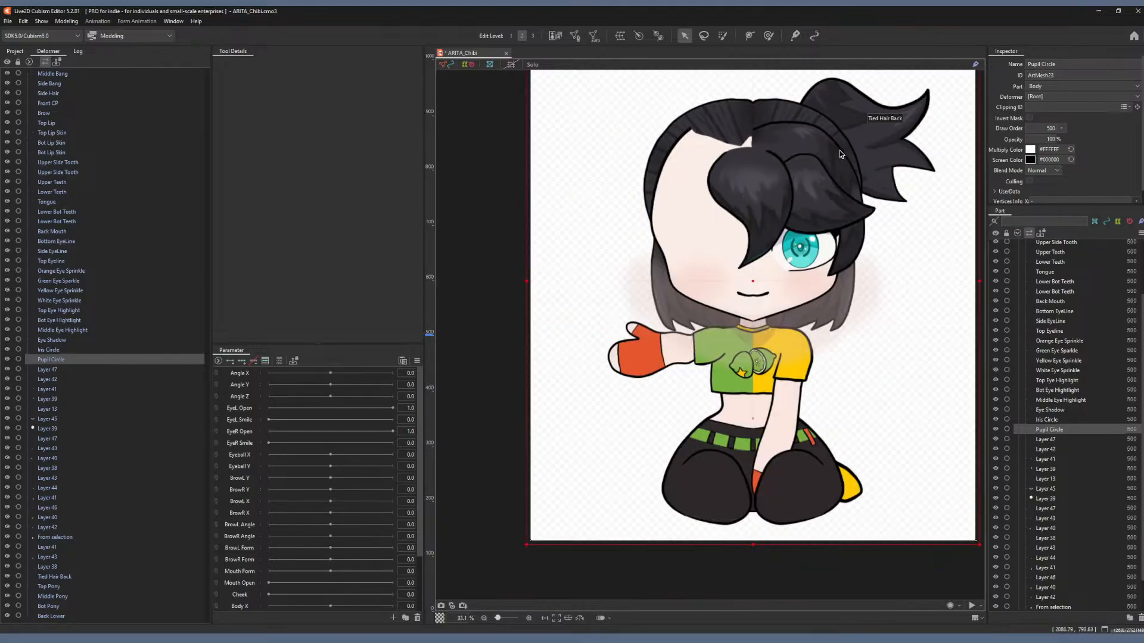
scroll(841, 153, up, 2)
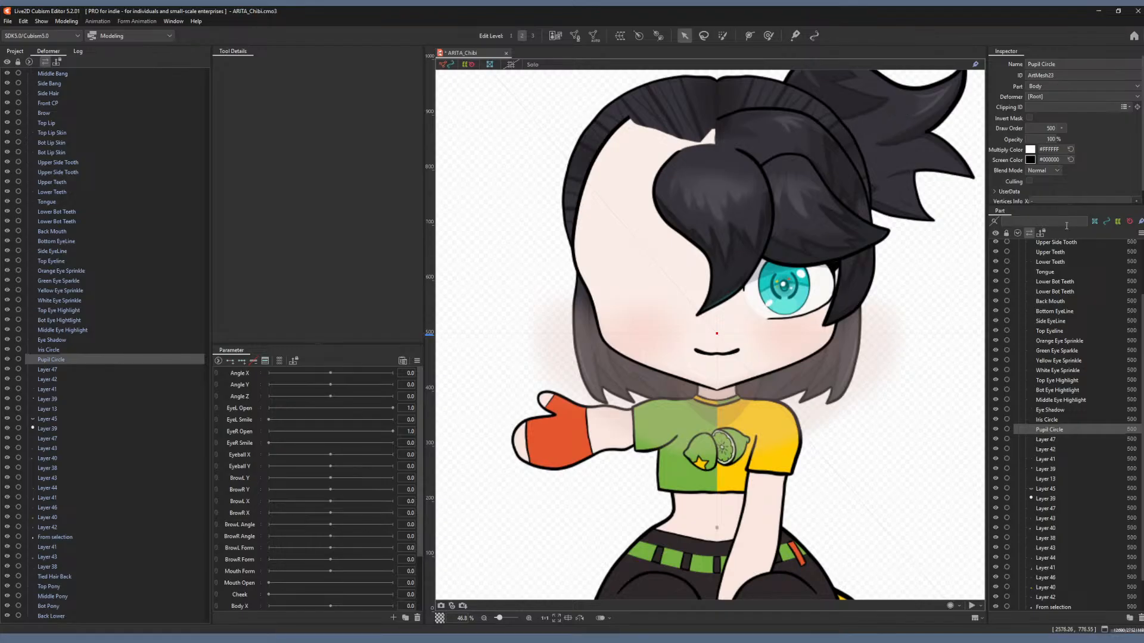
Identify the Layer 47 directly below Pupil Circle with an undone test move, and rename it Top Eye Dark.
click(1052, 441)
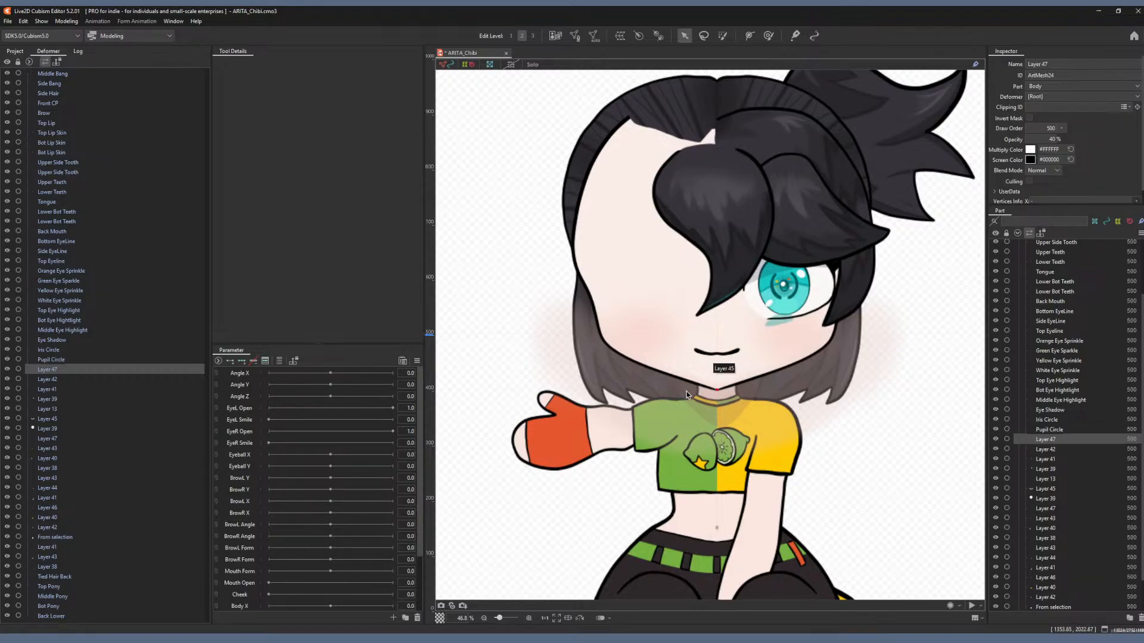
key(ctrl+z)
click(1046, 62)
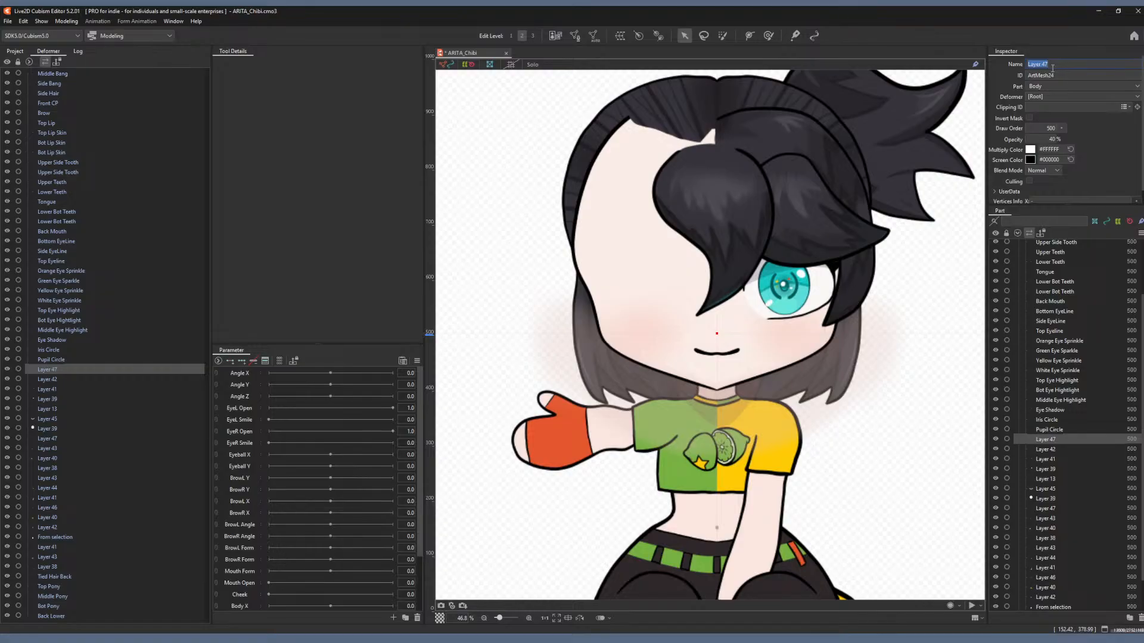
text(Top Eye Dark)
key(Return)
Rename the Layer 42 directly below Top Eye Dark as Bot Eye Light.
scroll(1041, 439, down, 2)
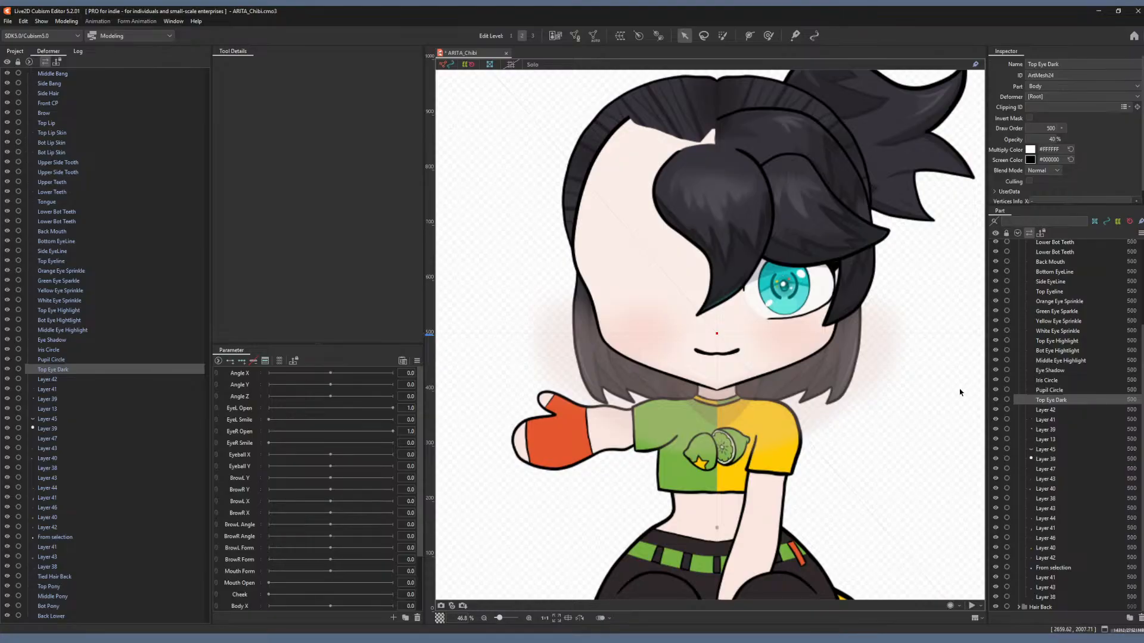
click(1051, 411)
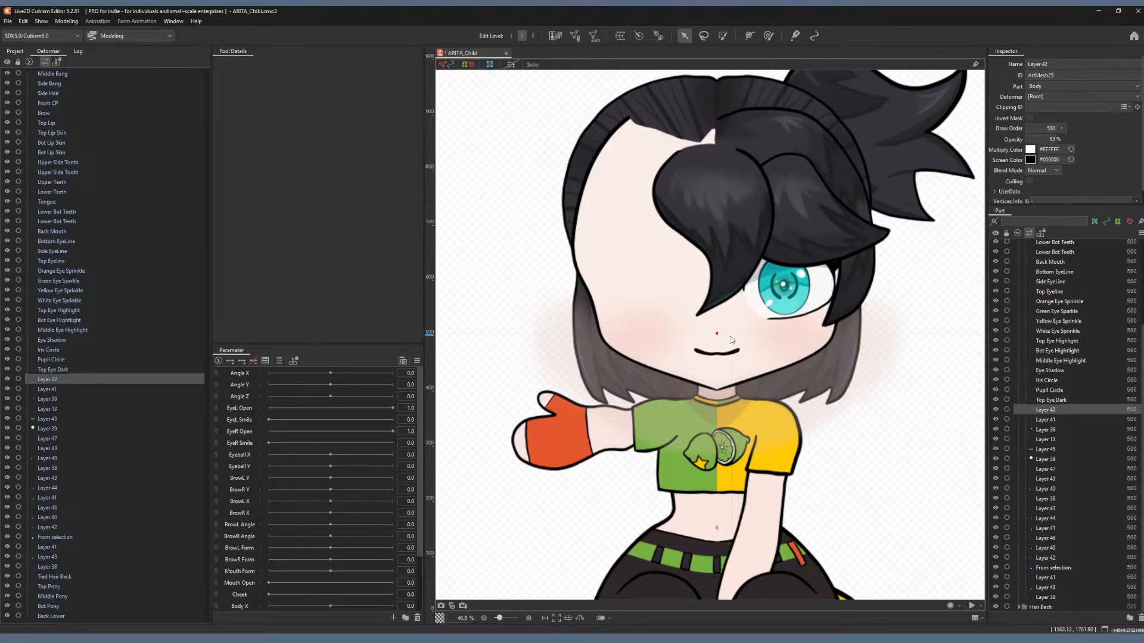
triple_click(1052, 64)
text(Bot Eye Light)
key(Return)
Identify the Layer 41 directly below Bot Eye Light with an undone test move, and rename it Iris.
click(1054, 420)
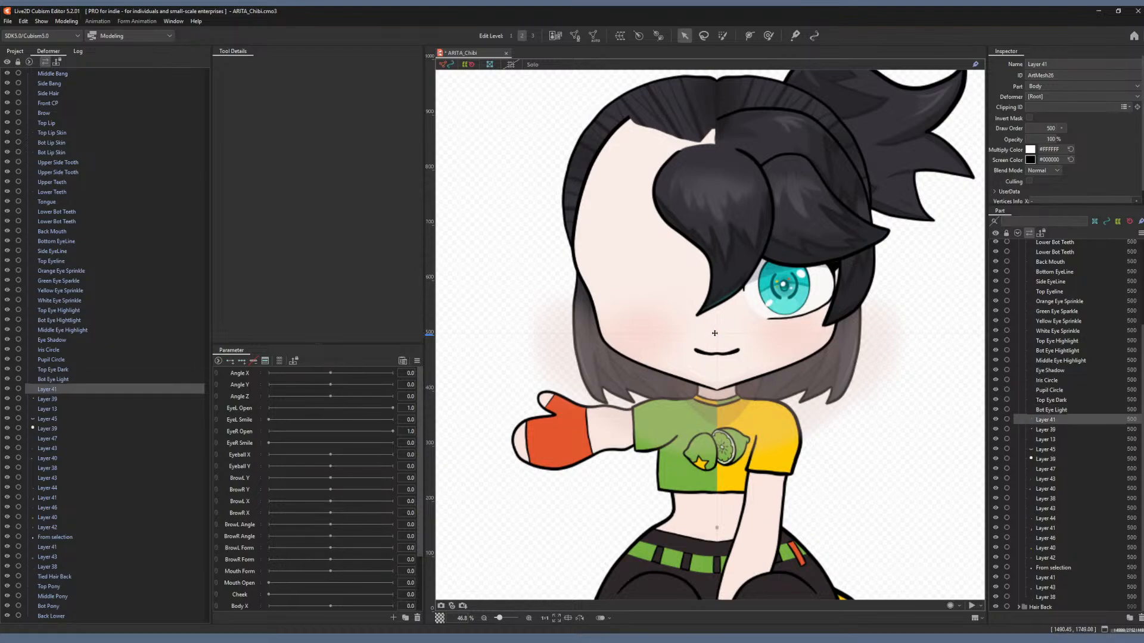
drag(714, 333, 620, 326)
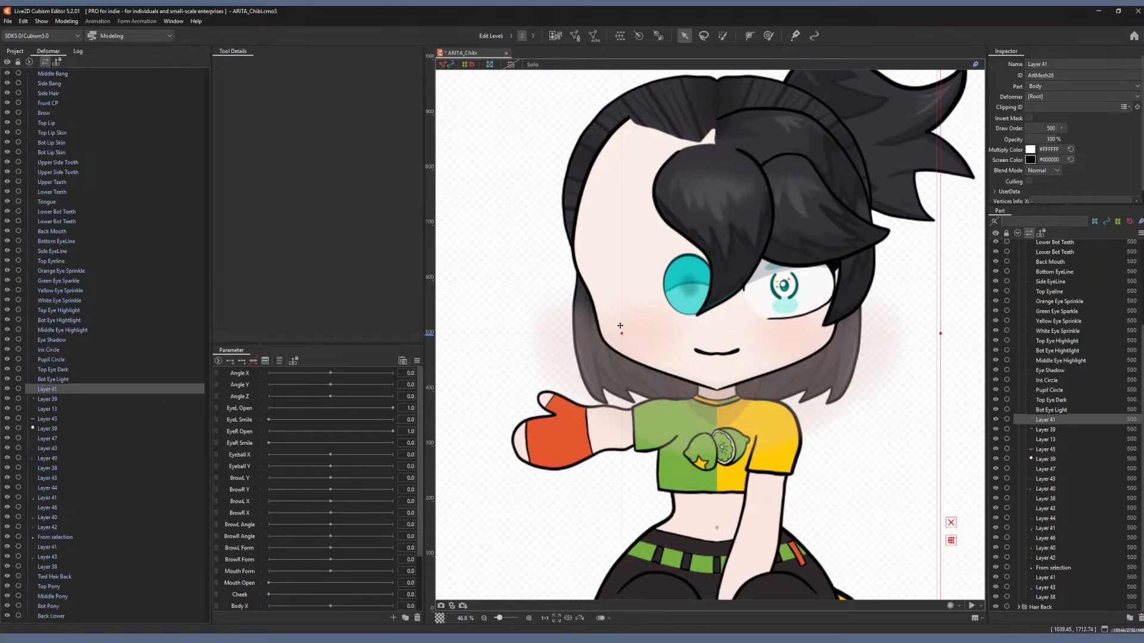
key(ctrl+z)
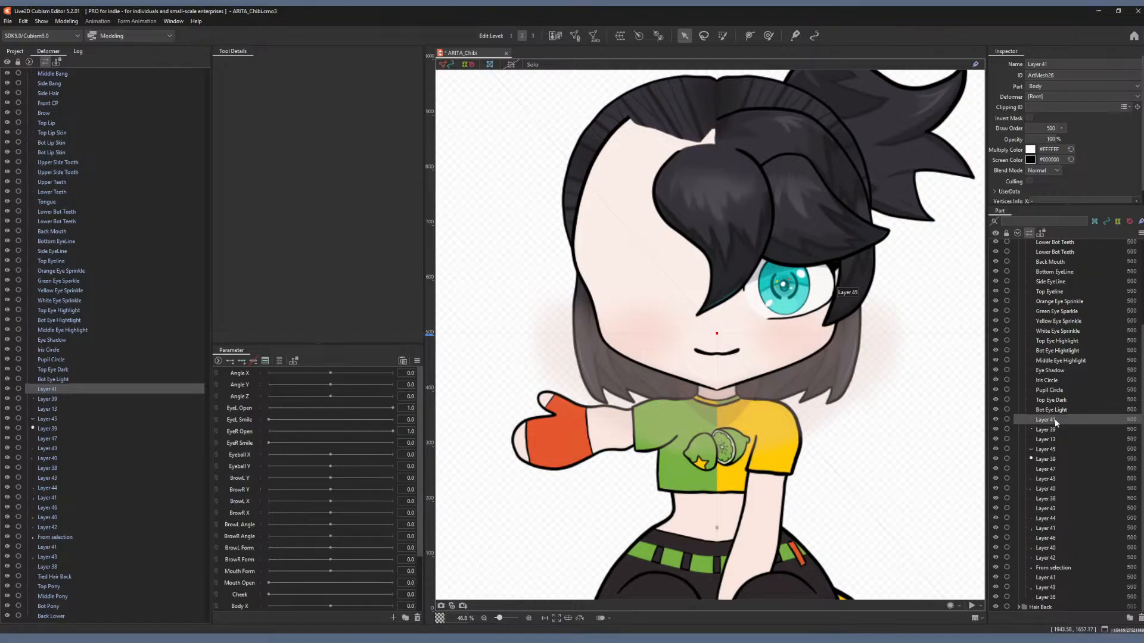
click(1058, 62)
key(BackSpace)
text(Iris)
key(Return)
Identify the Layer 39 directly below Iris with a test move, and rename it Eye White.
click(1051, 429)
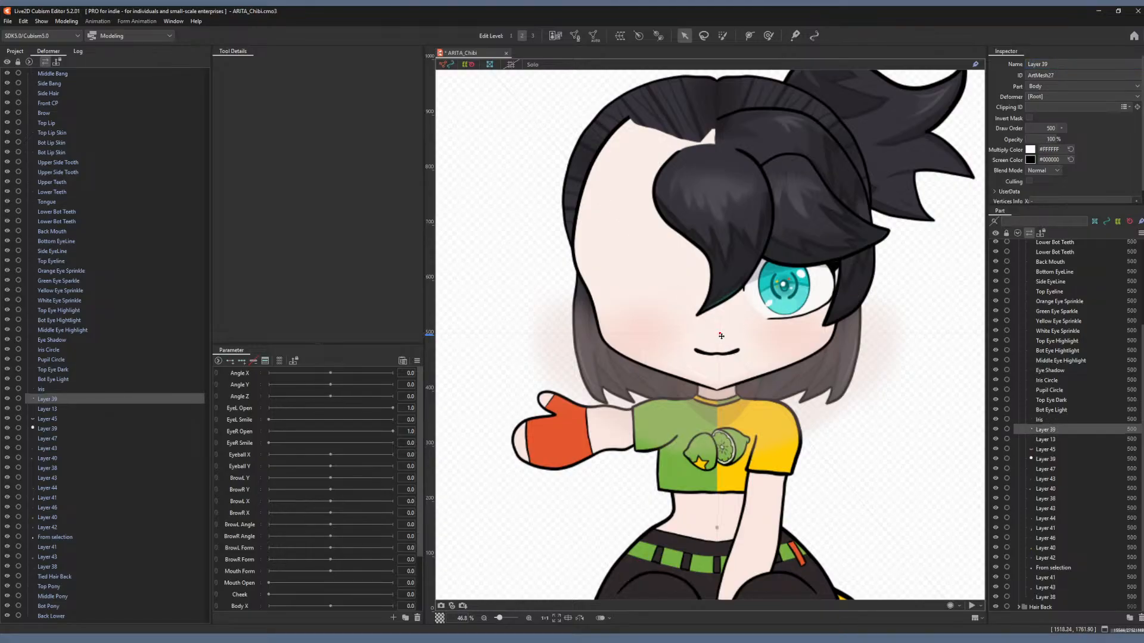
drag(749, 340, 718, 340)
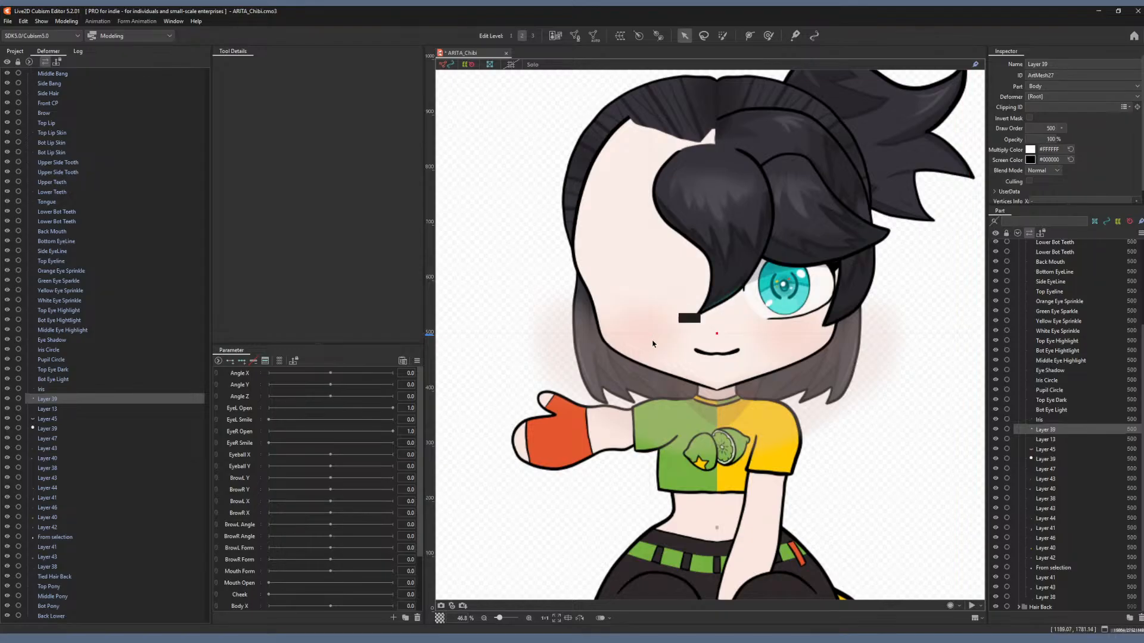
click(1049, 64)
text(Eye White)
key(Return)
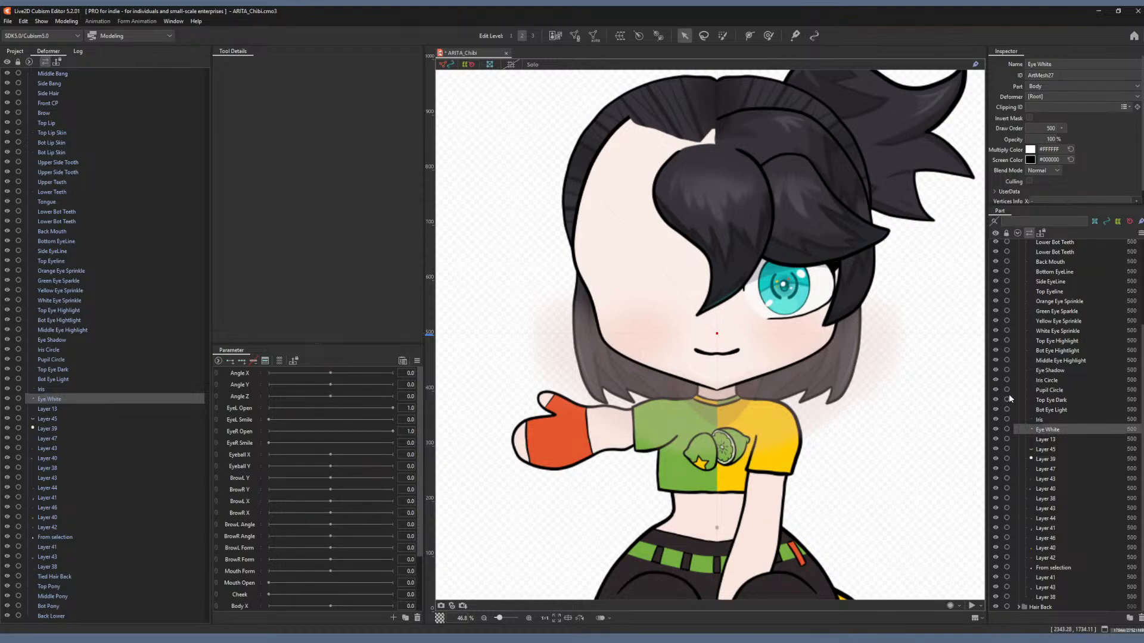
Inspect Layer 13, directly below Eye White, across the whole figure and rename it Face Outline.
click(1049, 439)
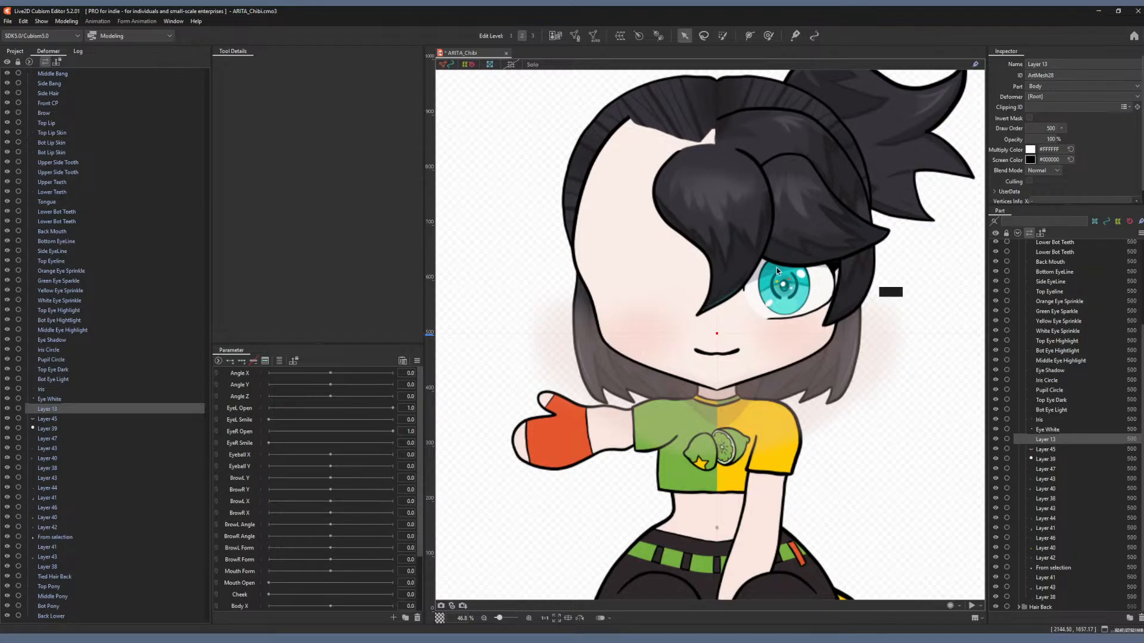
scroll(622, 239, down, 2)
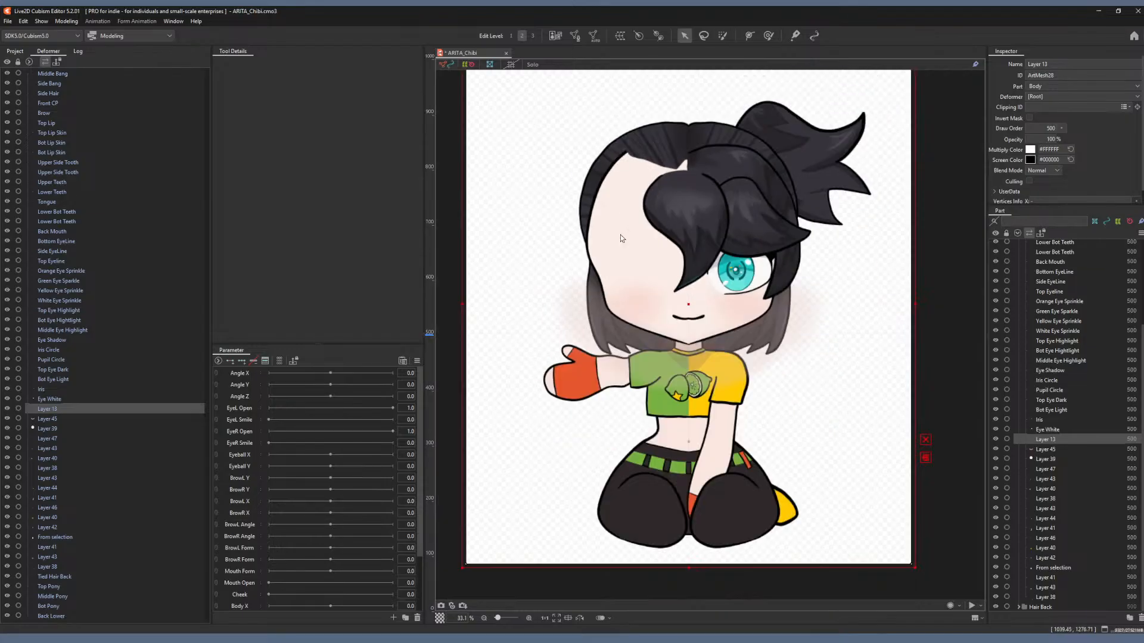
scroll(621, 238, up, 2)
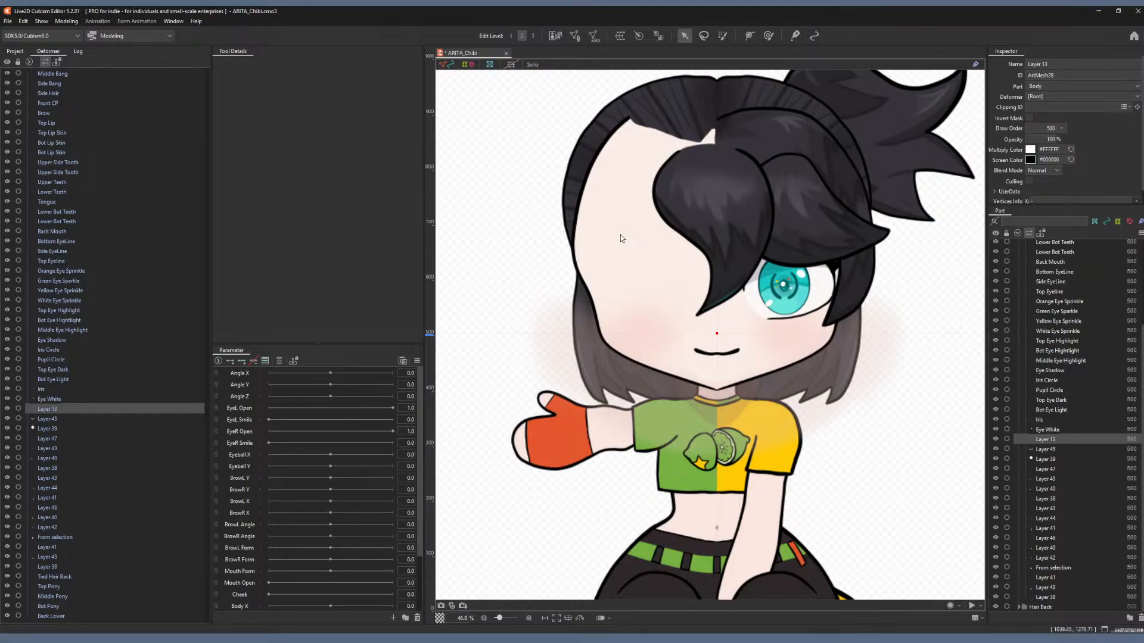
scroll(620, 237, down, 3)
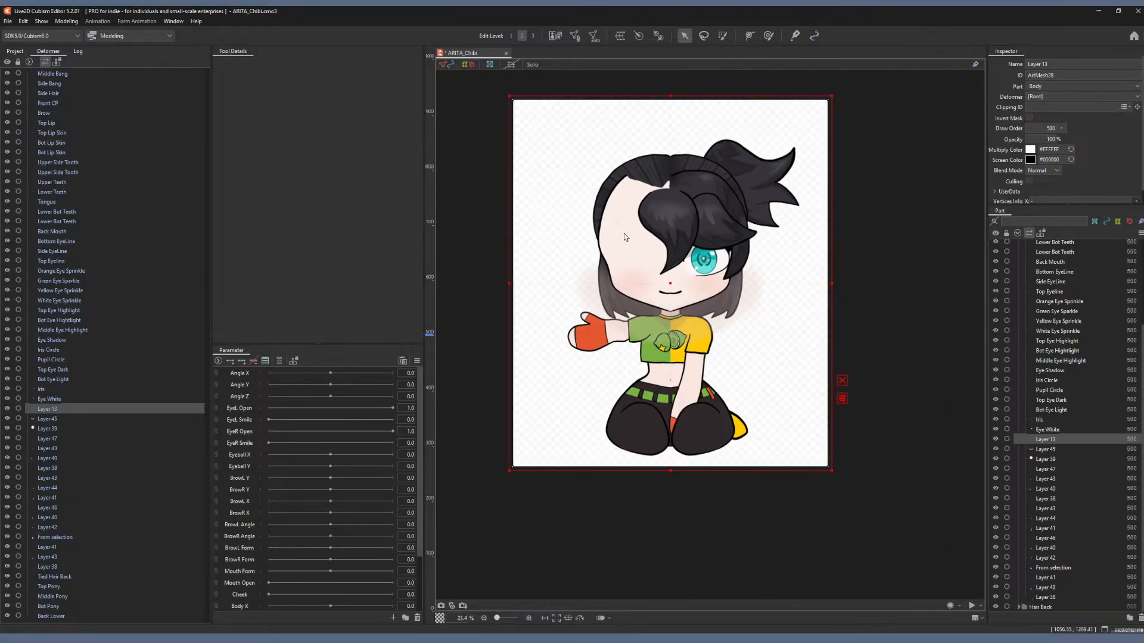
scroll(481, 198, down, 1)
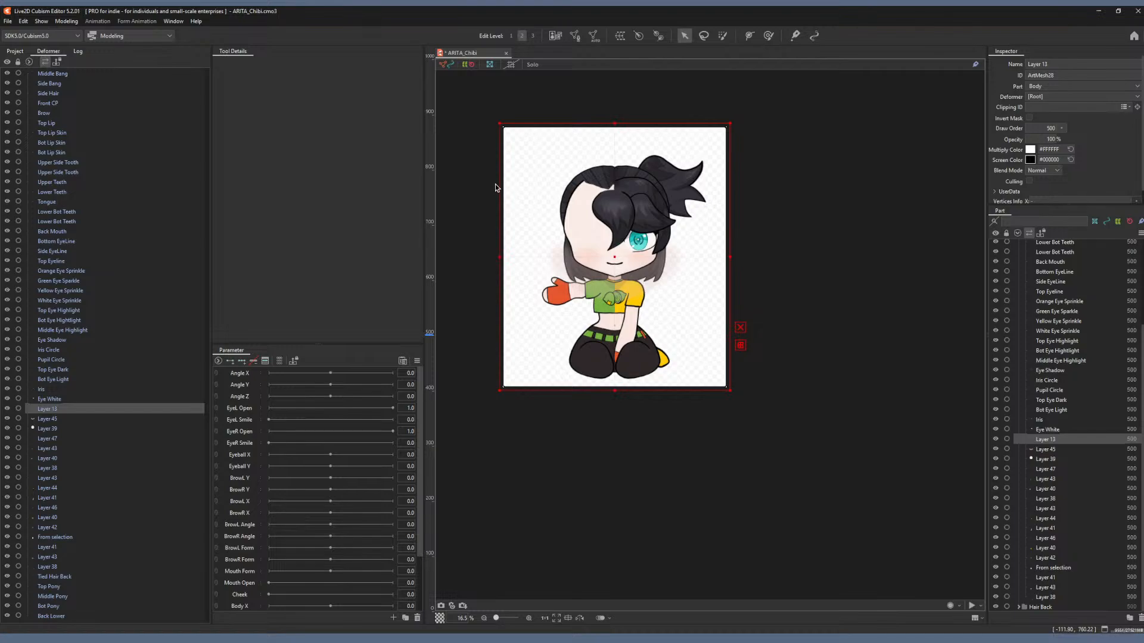
drag(495, 187, 638, 340)
scroll(657, 342, up, 3)
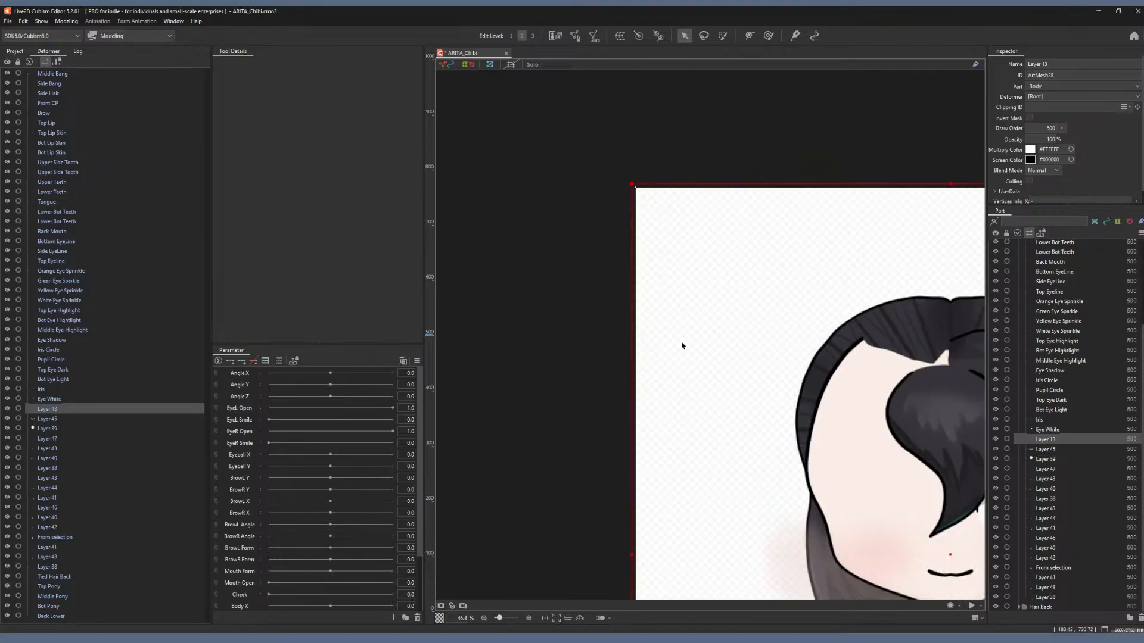
drag(748, 345, 508, 179)
scroll(759, 263, up, 1)
drag(813, 252, 753, 194)
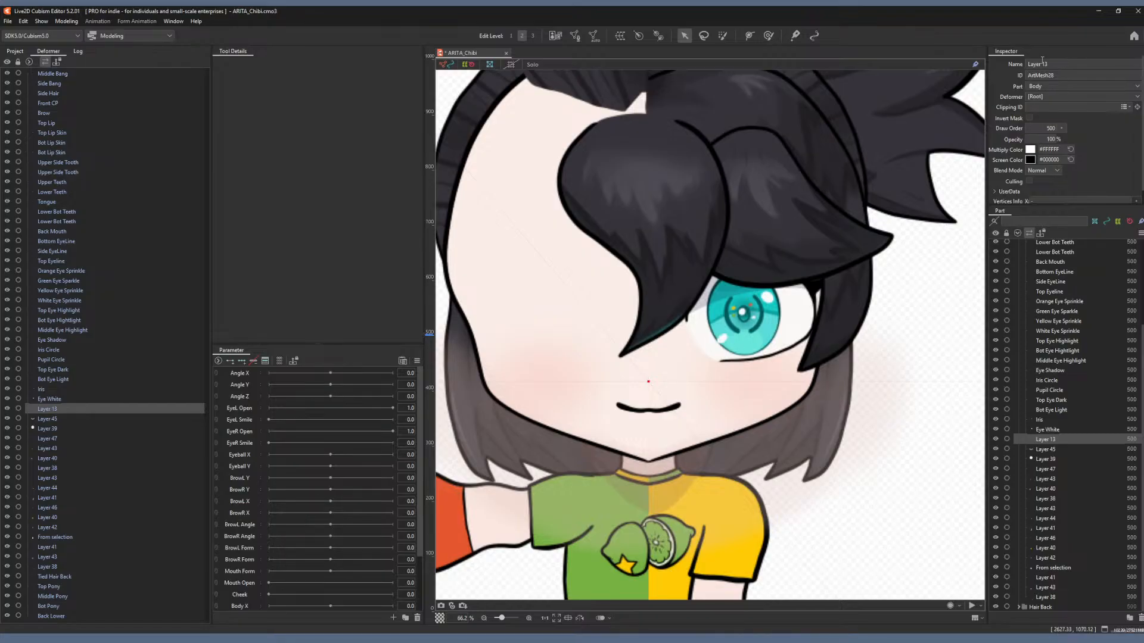
click(1041, 63)
text(Face Outline)
key(Return)
double_click(1047, 76)
click(1130, 109)
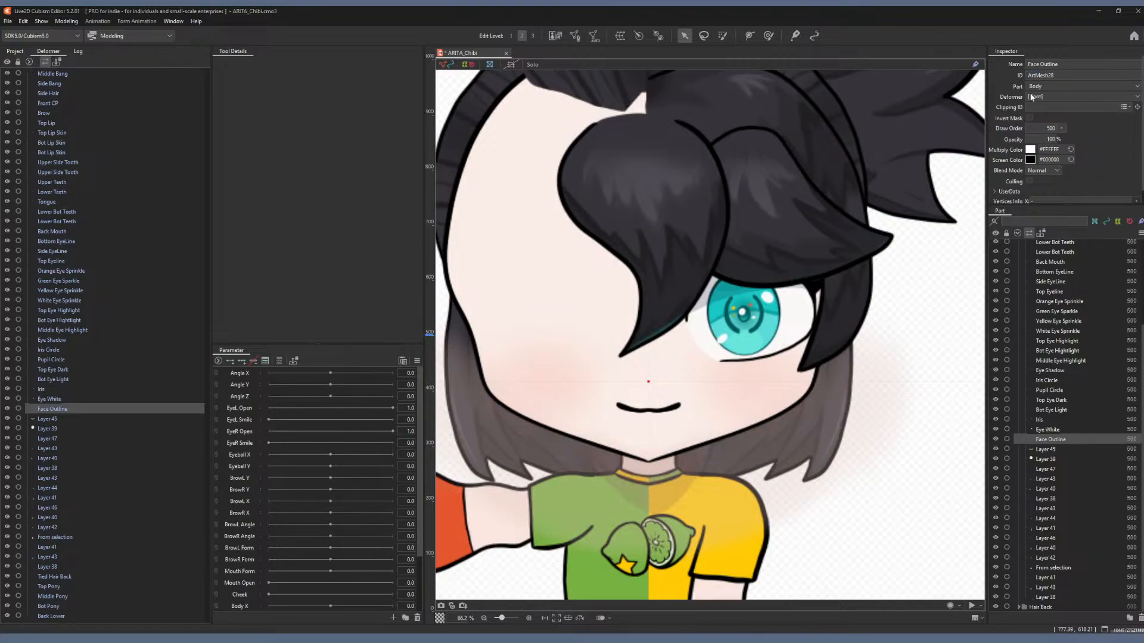
click(1037, 105)
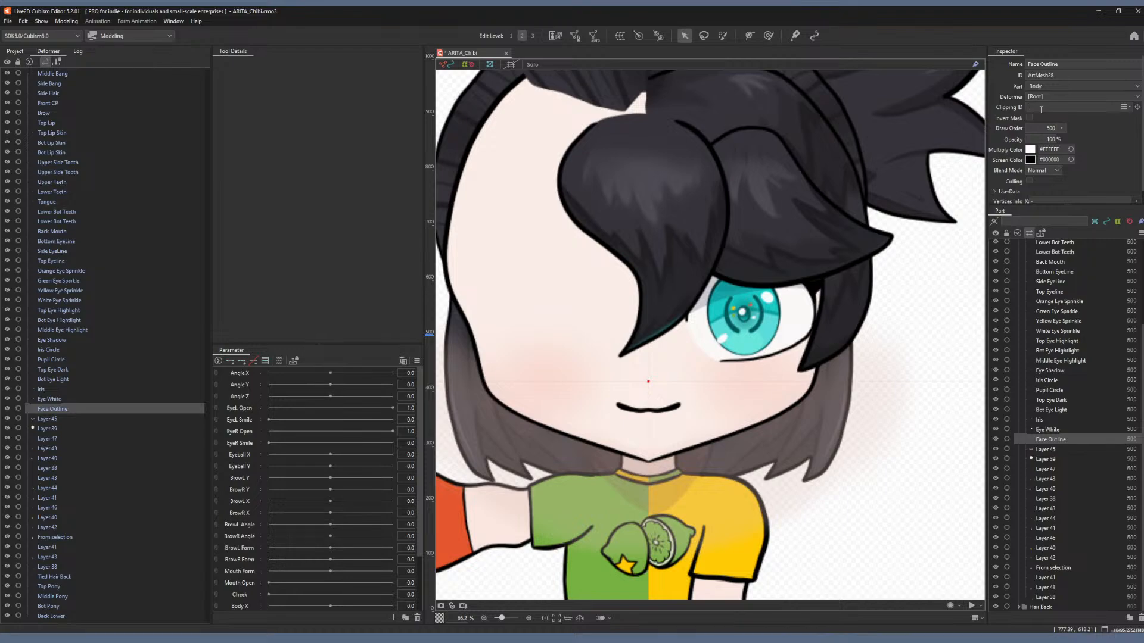
double_click(1064, 75)
click(1040, 107)
Set the ID of the Eye White layer to Sclera.
click(1051, 430)
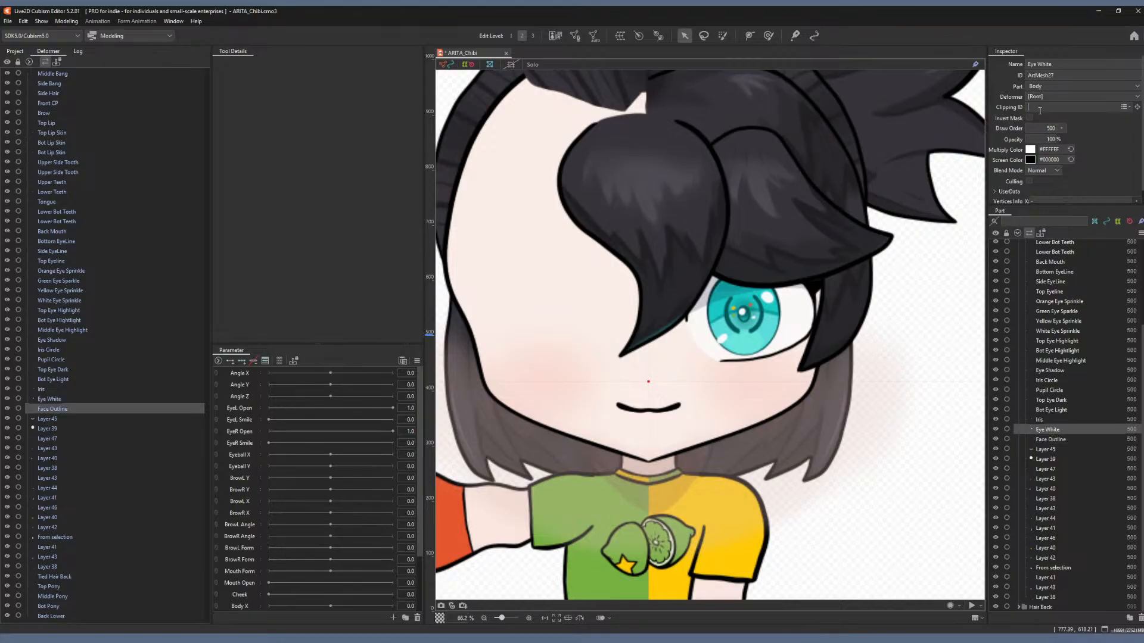
double_click(1064, 74)
text(Sclera)
key(Return)
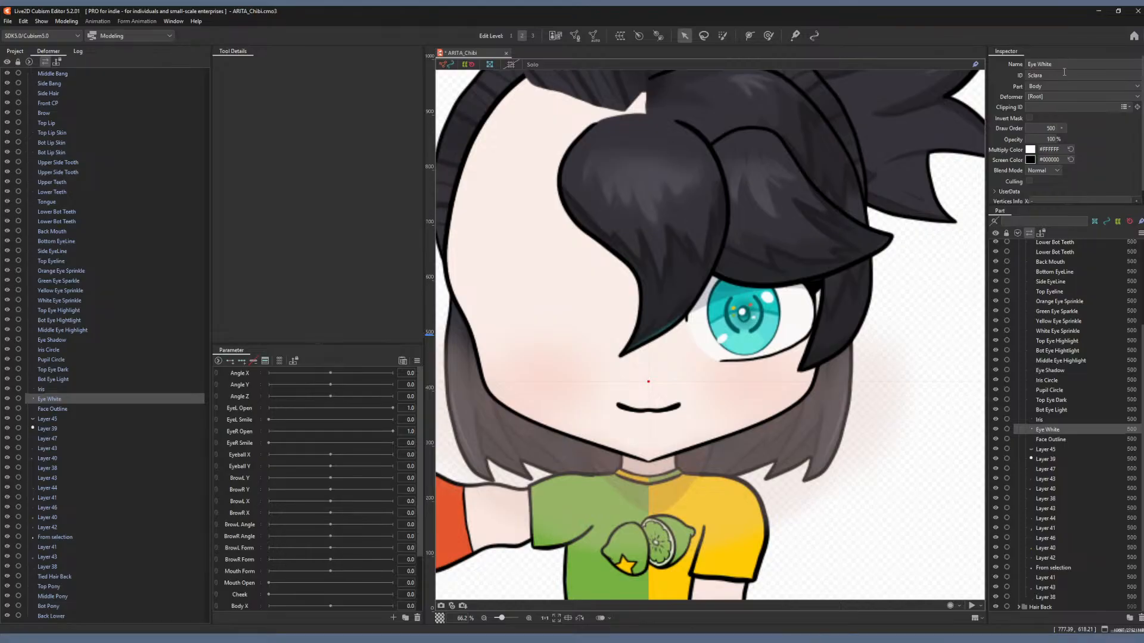
Identify the remaining Layer 39 with an undone test move, then set both its name and its ID to Face.
click(1046, 459)
drag(650, 379, 665, 382)
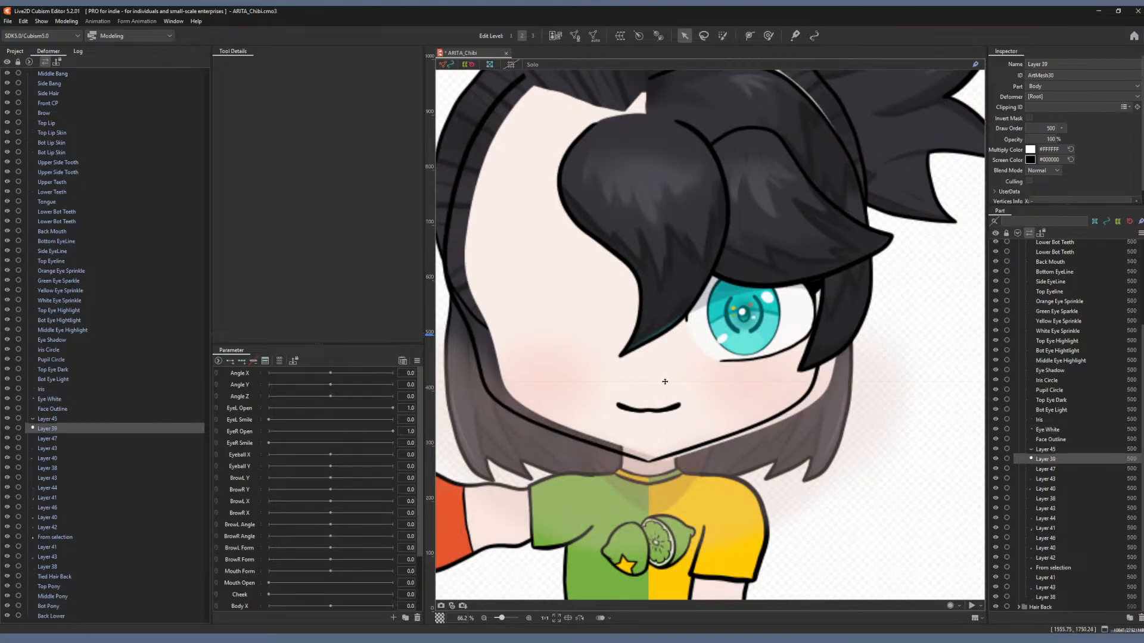
key(ctrl+z)
click(1045, 64)
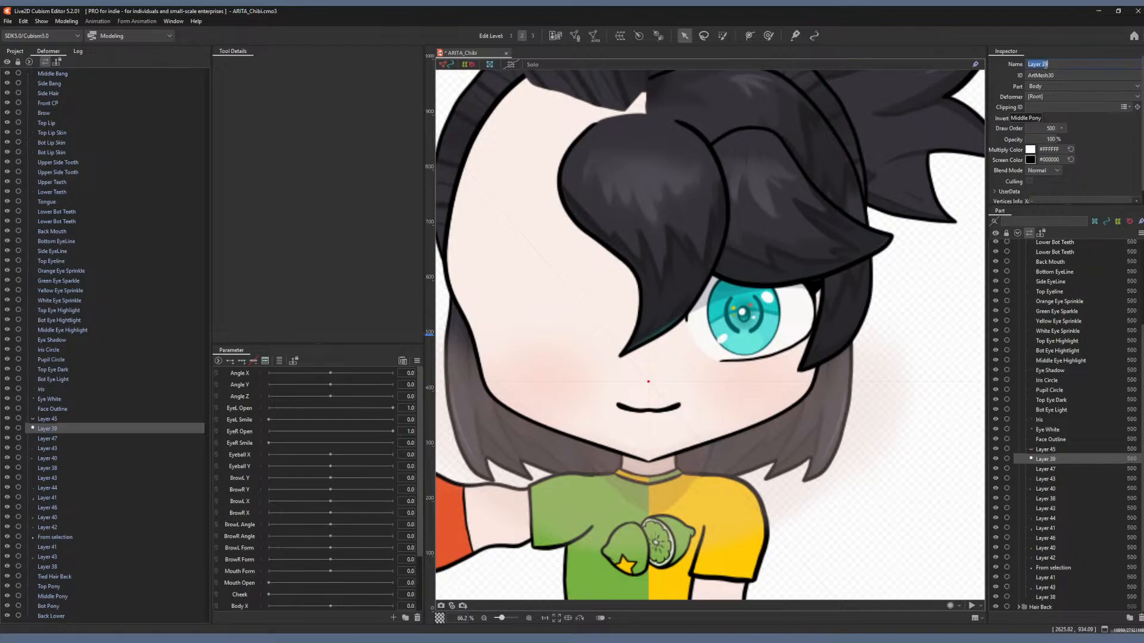
text(Fa)
key(Return)
double_click(1034, 76)
text(Face)
Identify the Layer 45 directly below Face Outline and rename it Face Shadow.
click(1047, 450)
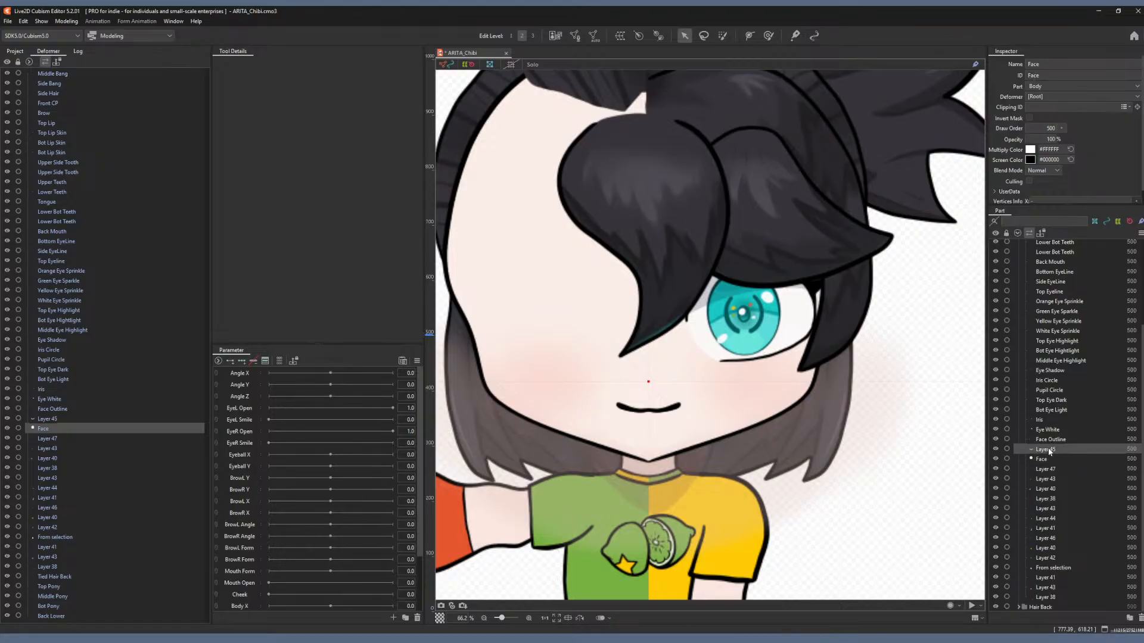
mouse_move(646, 380)
mouse_down()
mouse_move(803, 378)
mouse_move(630, 376)
mouse_move(757, 357)
mouse_move(872, 368)
mouse_move(693, 354)
mouse_move(651, 373)
mouse_move(670, 313)
mouse_move(655, 304)
mouse_move(642, 317)
mouse_move(614, 292)
mouse_move(652, 359)
mouse_up()
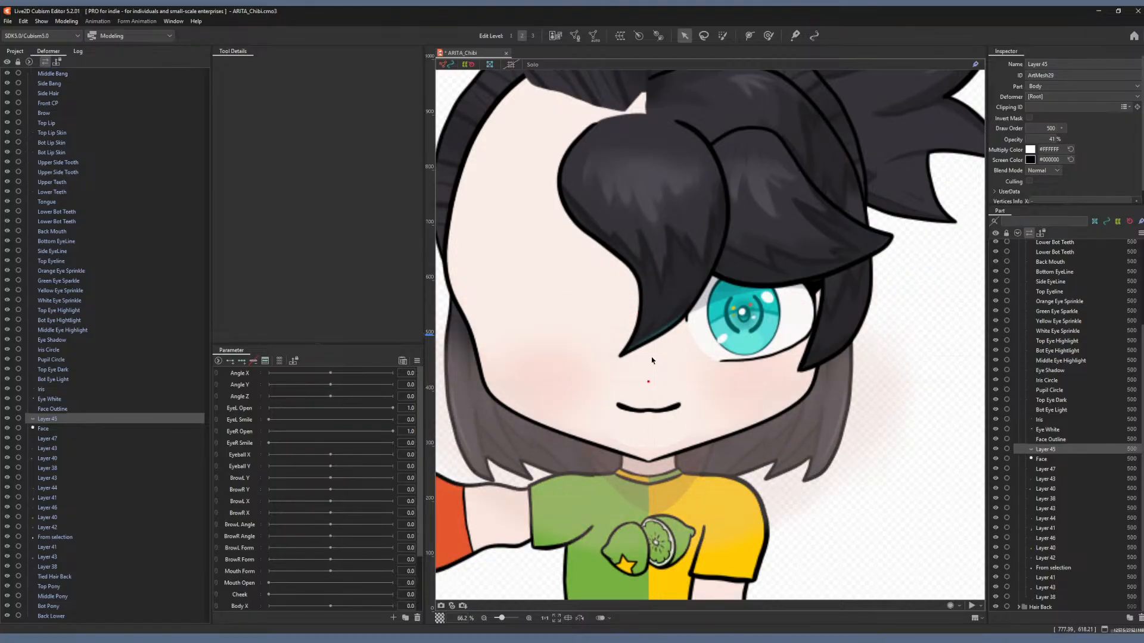
scroll(655, 354, down, 4)
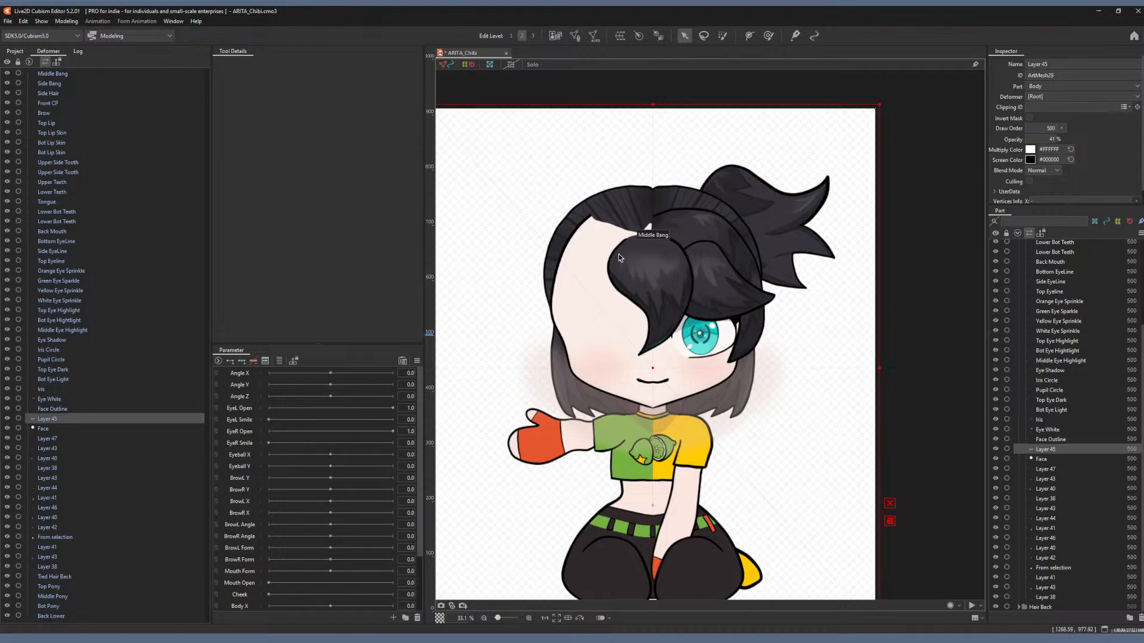
scroll(618, 268, up, 2)
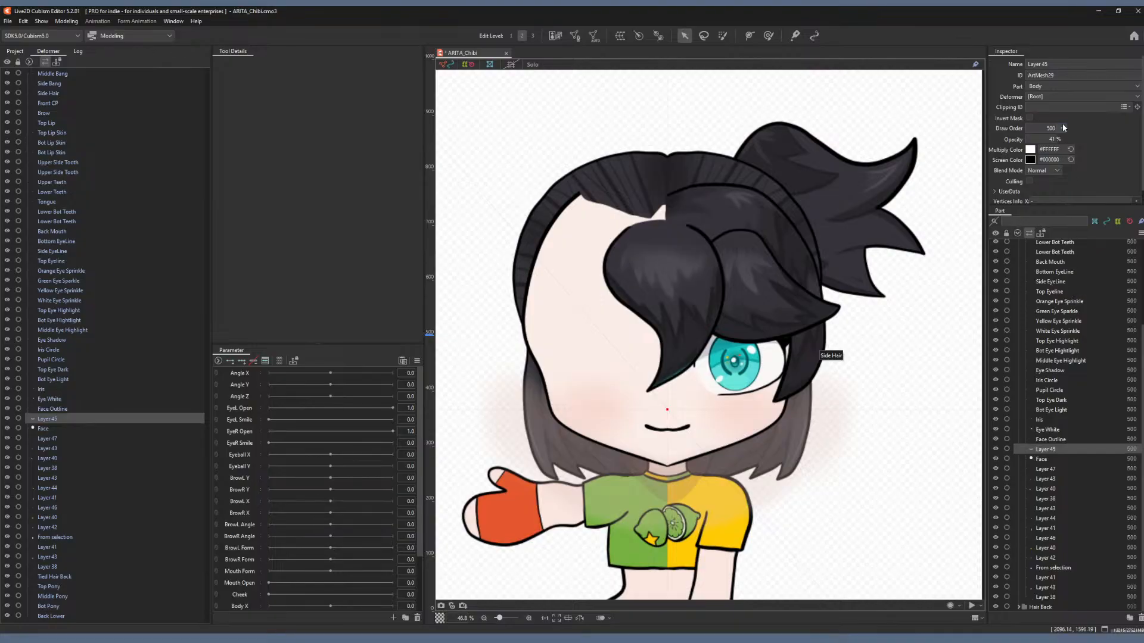
triple_click(1052, 63)
text(Face Shadow)
key(Return)
Clip the Face Shadow layer to the face by setting its clipping ID to Face, and check the result on the figure.
click(1046, 107)
text(Face)
key(Return)
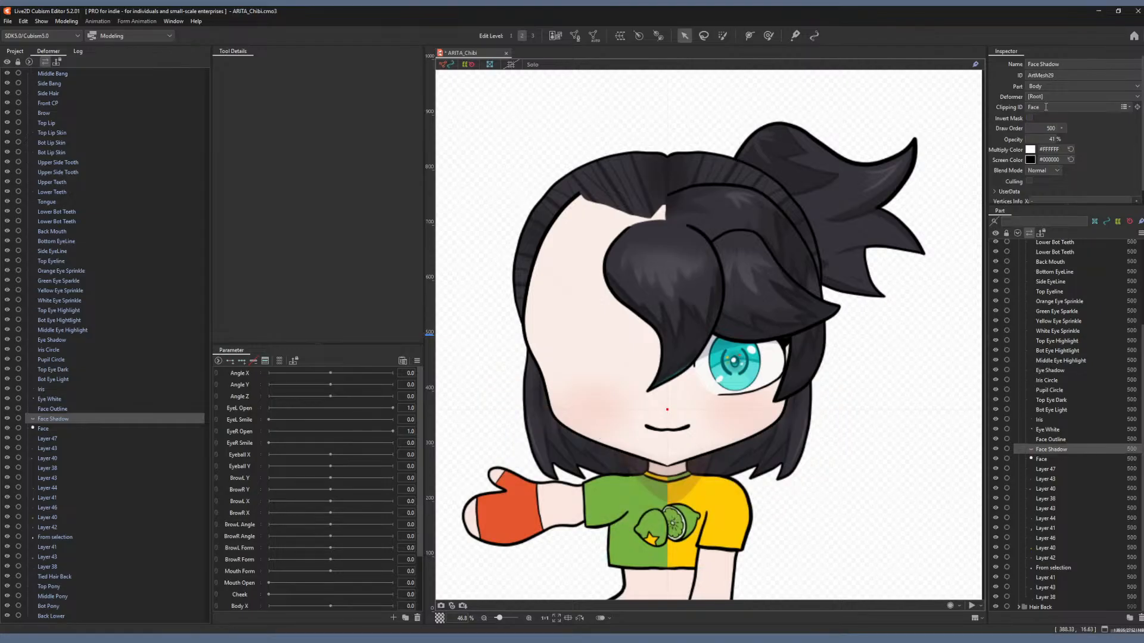
scroll(768, 231, down, 2)
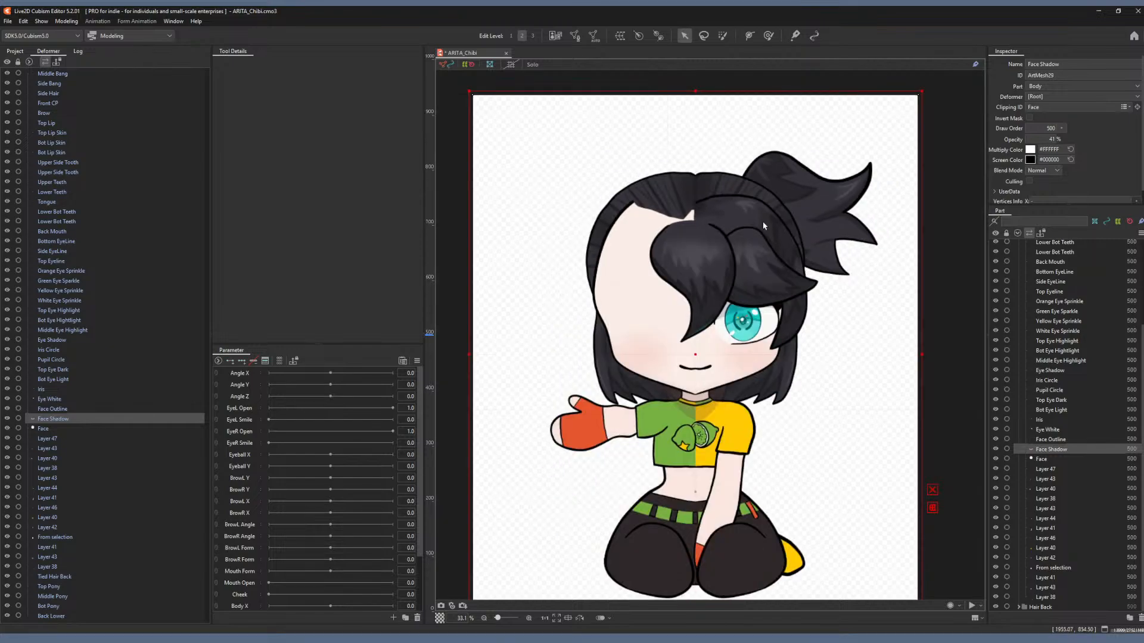
scroll(800, 288, up, 2)
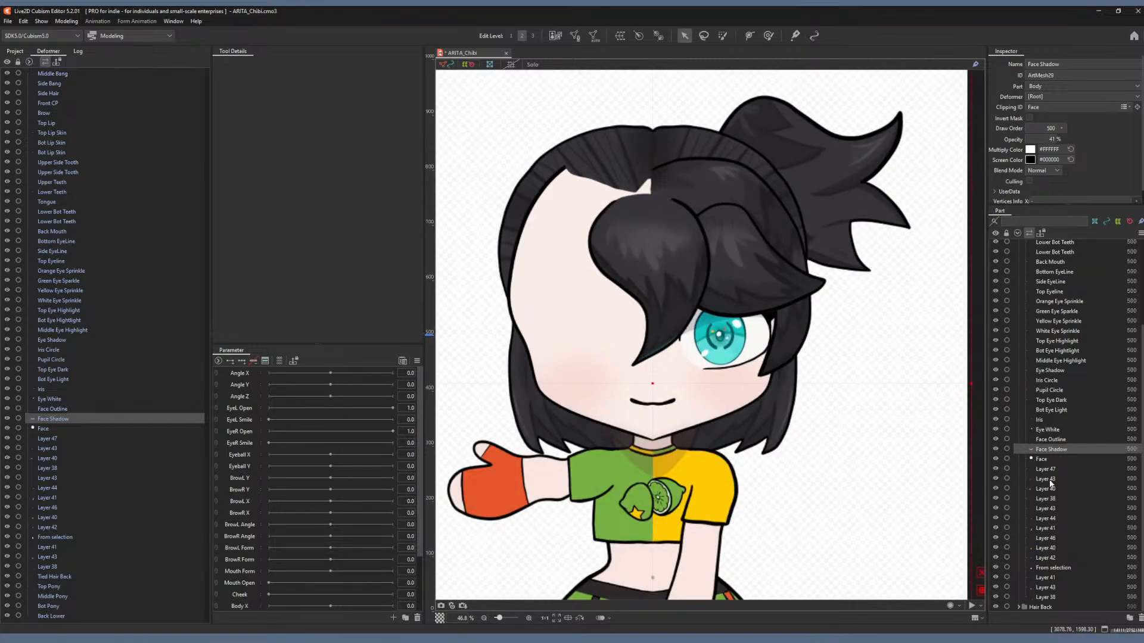
Identify Layer 47 directly below Face with an undone test move, and rename it Hug Sleeve Outline.
scroll(1007, 296, up, 4)
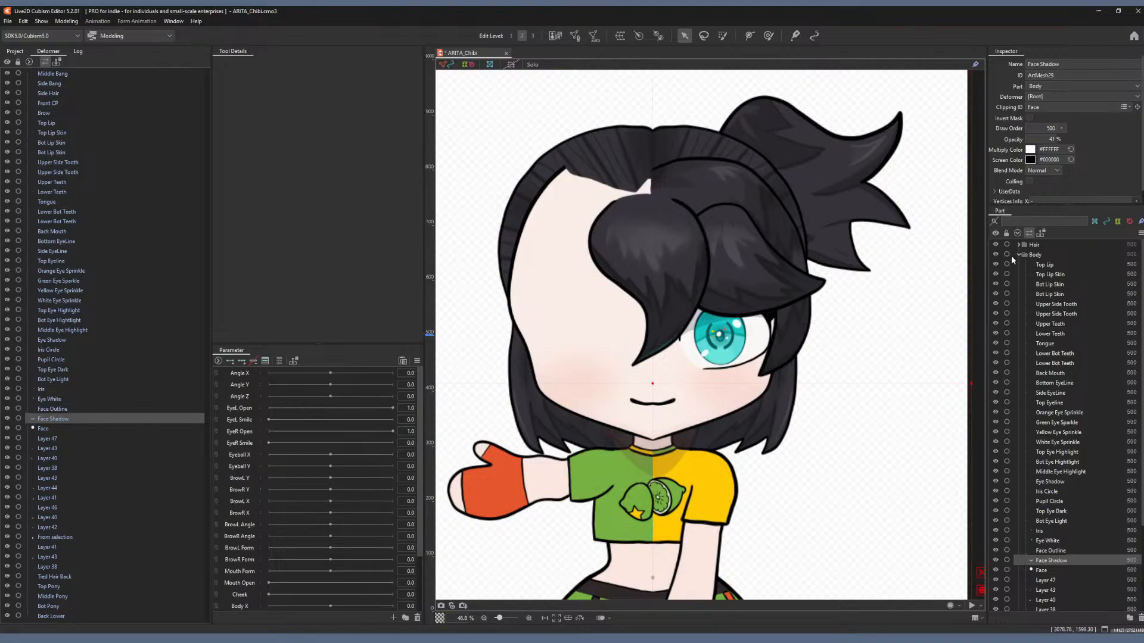
scroll(1052, 491, down, 4)
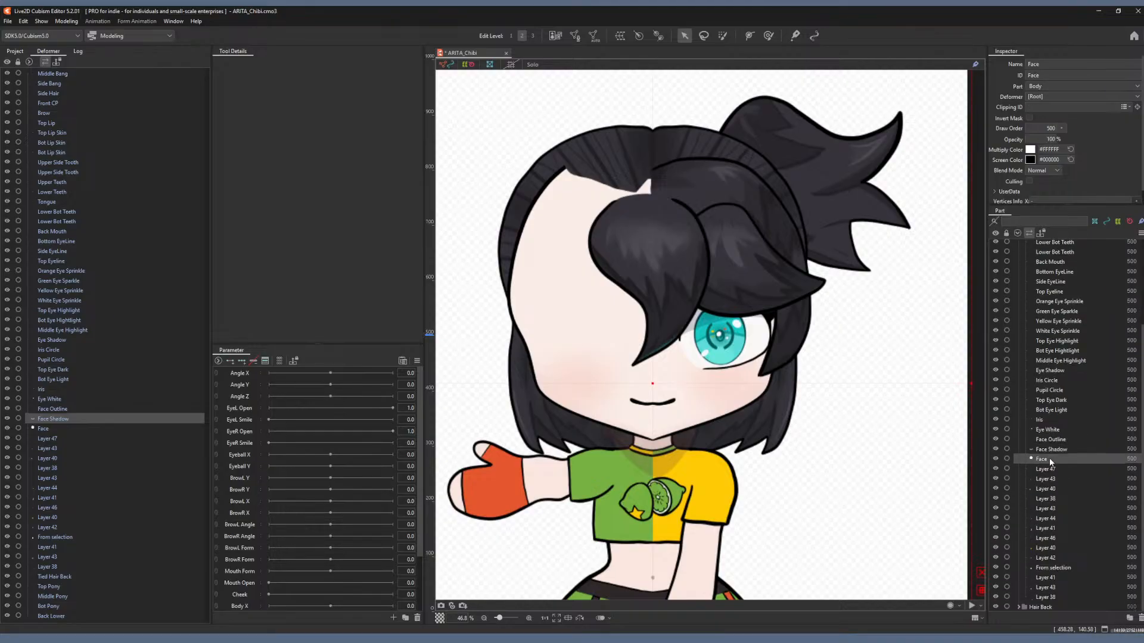
click(1048, 469)
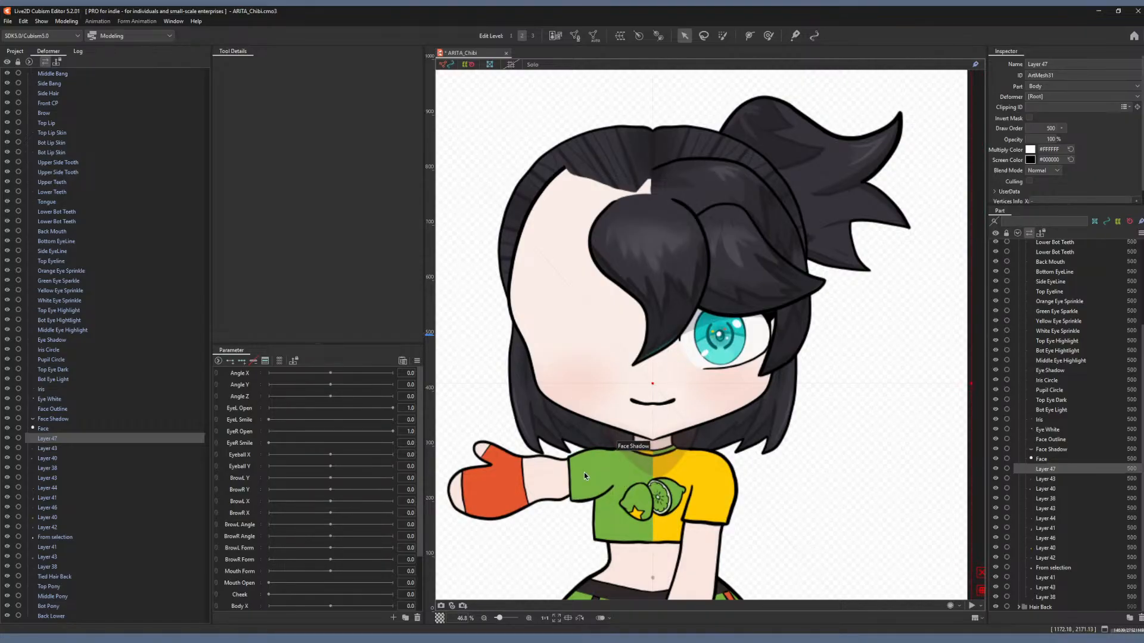
scroll(584, 473, up, 2)
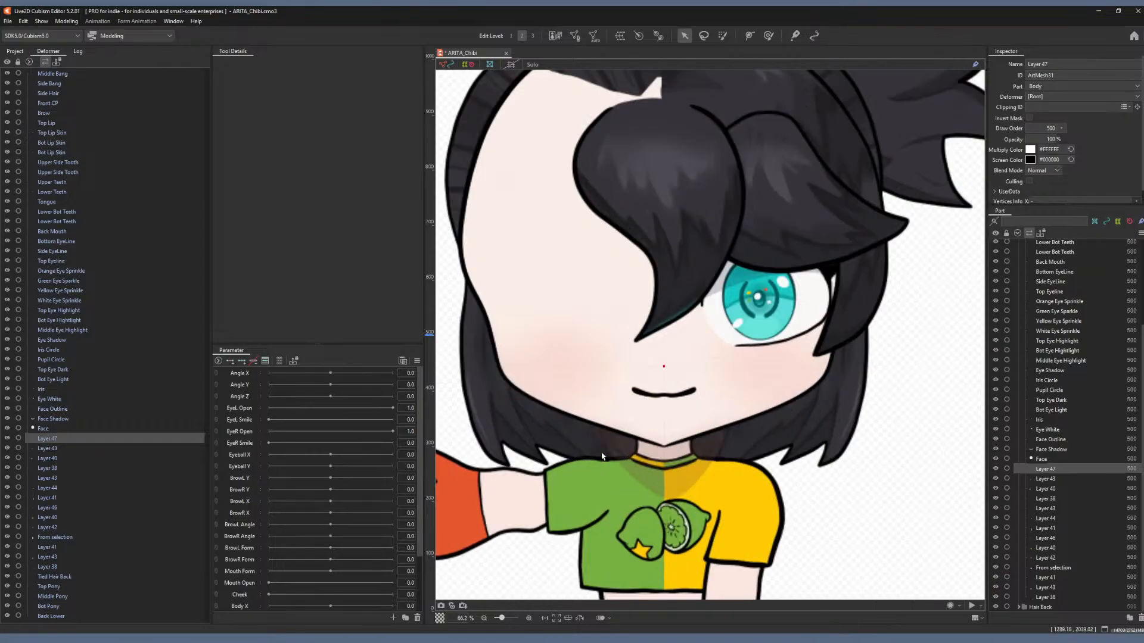
drag(900, 471, 909, 371)
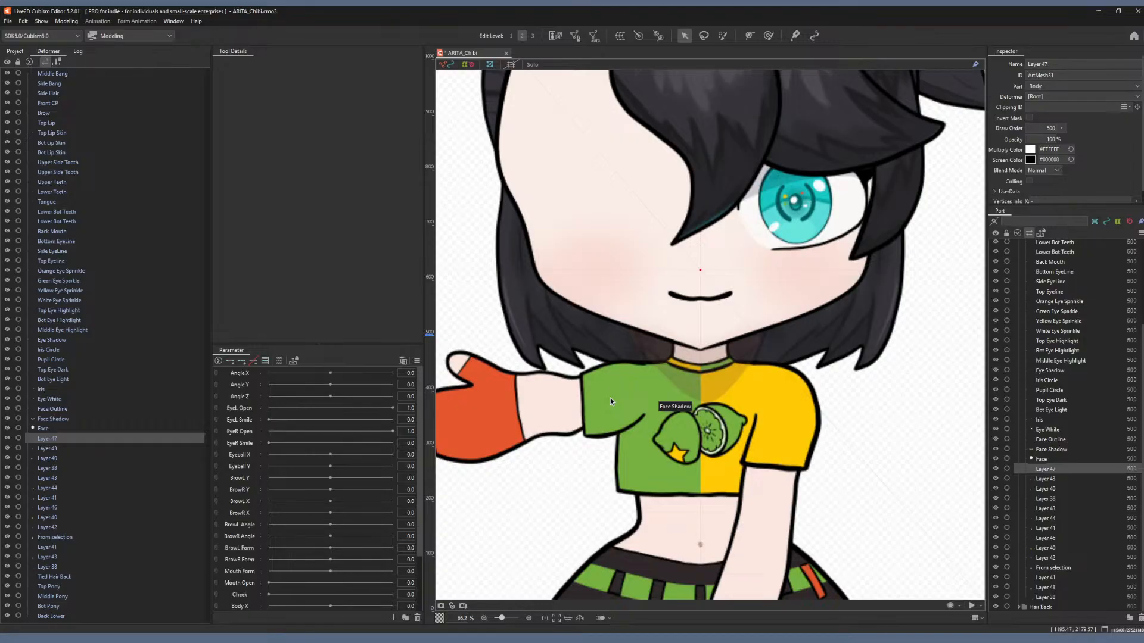
scroll(799, 421, down, 4)
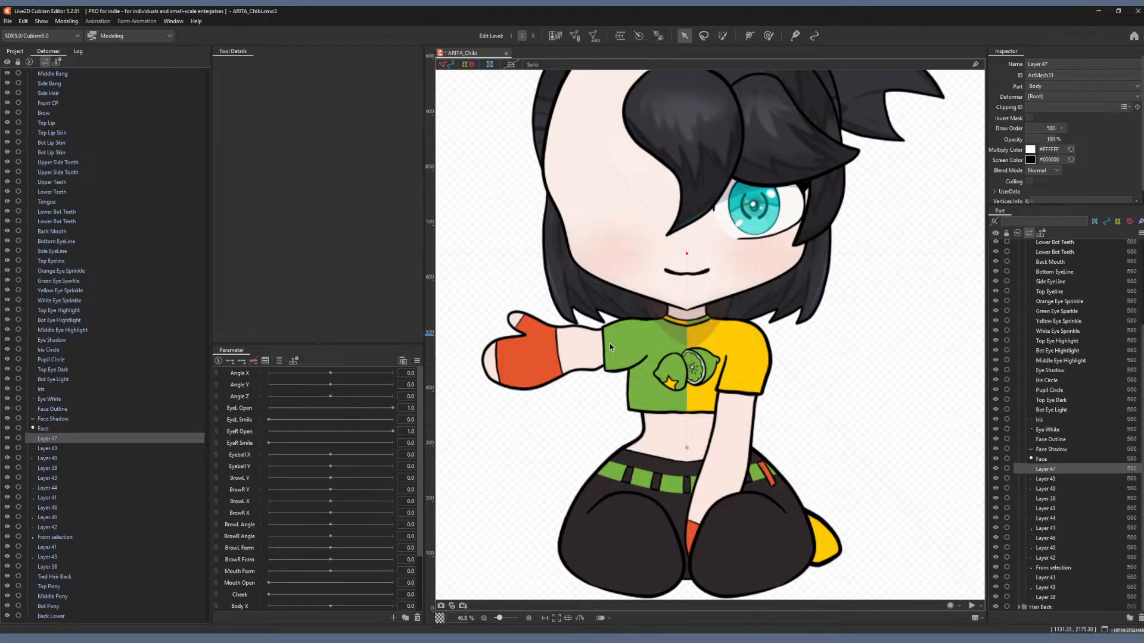
scroll(529, 267, down, 3)
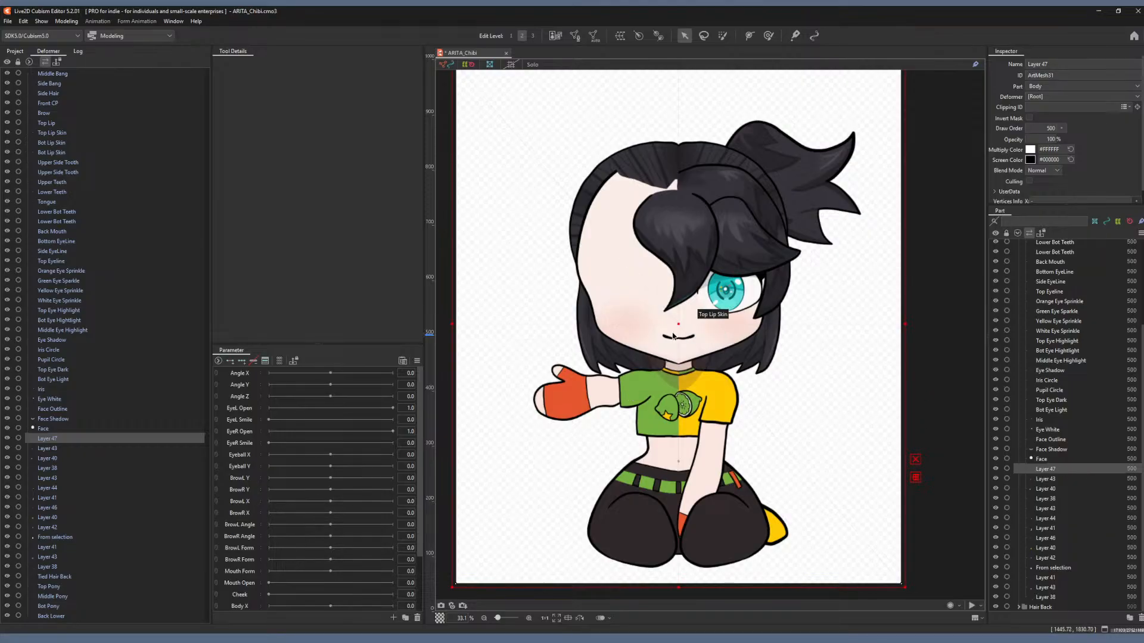
drag(675, 325, 665, 322)
key(ctrl+z)
drag(1028, 64, 974, 61)
text(H)
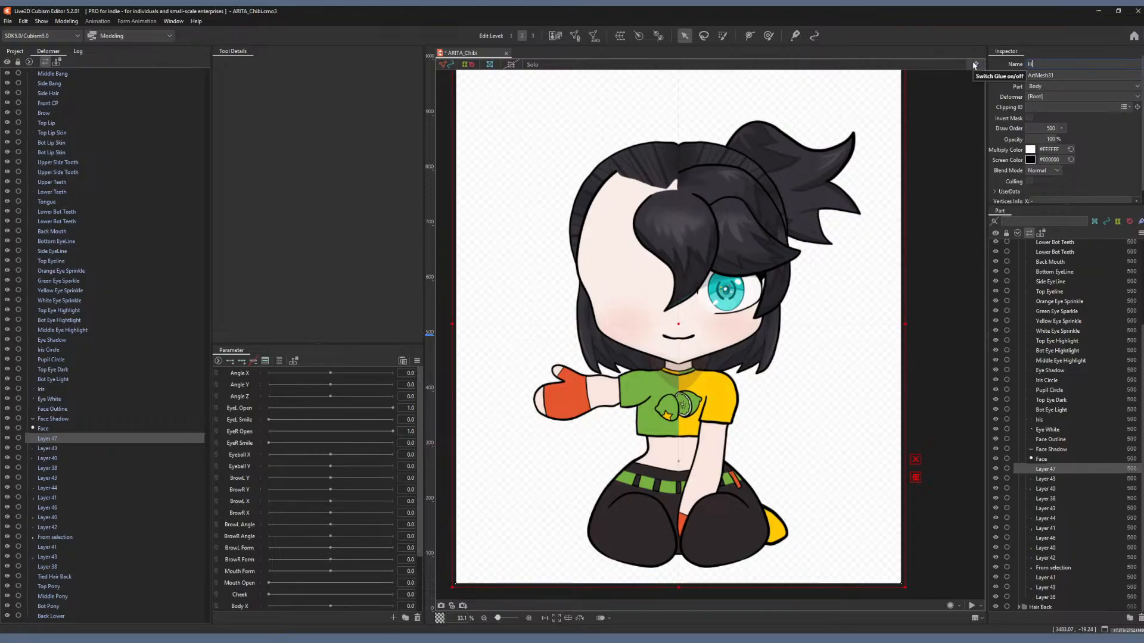
text(ug Sleeve Outline)
key(Return)
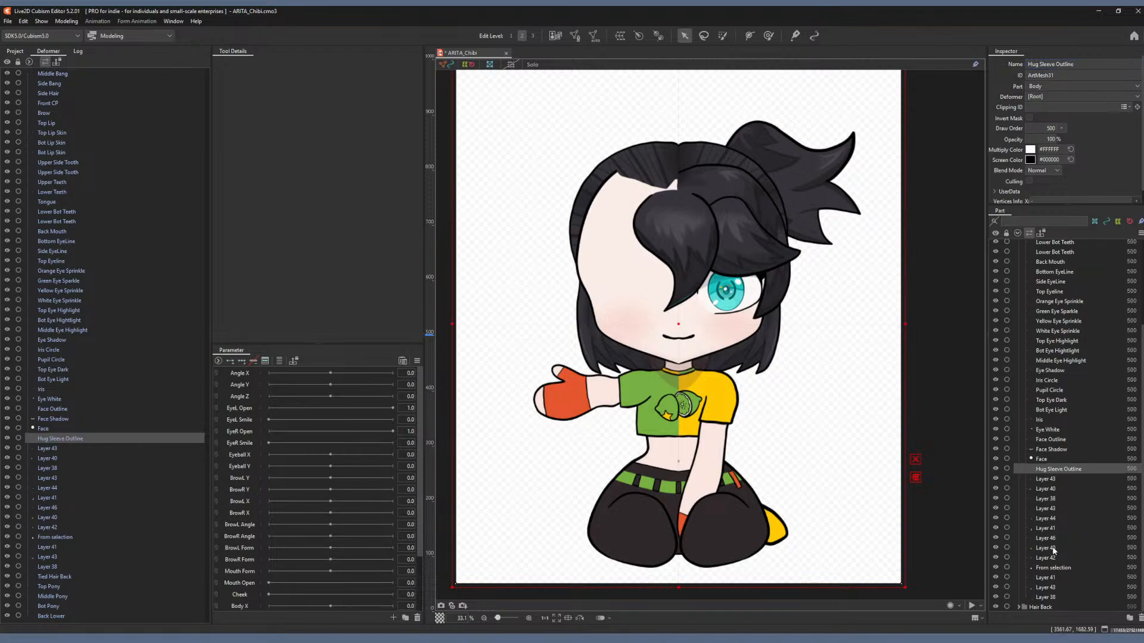
Rename the Layer 43 directly below Hug Sleeve Outline as Hug Sleeve Color.
click(1056, 480)
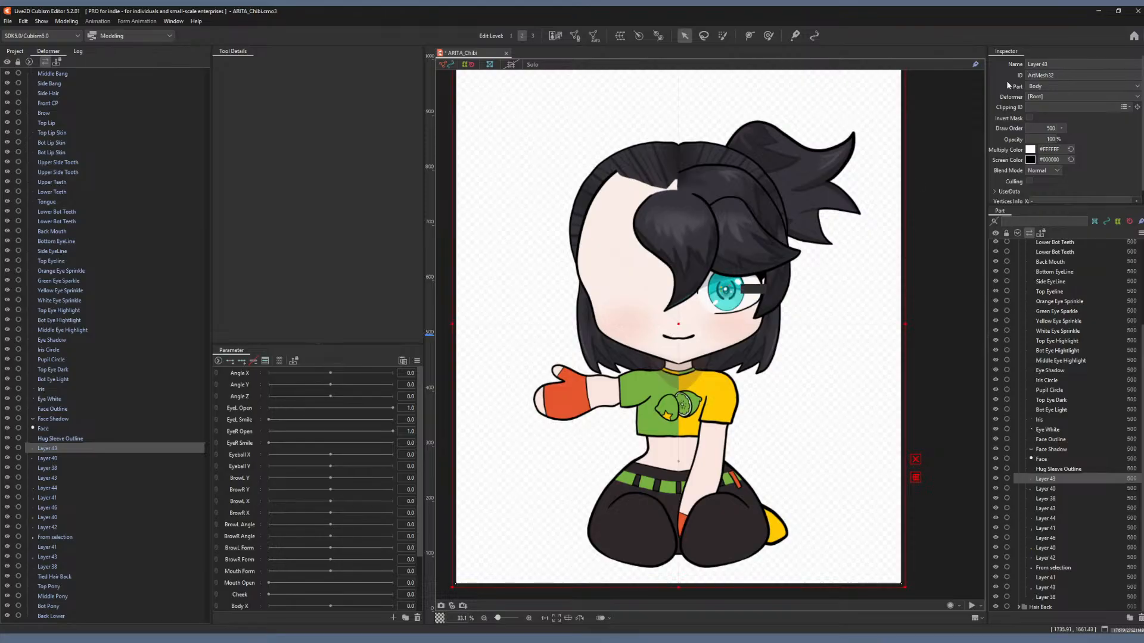
triple_click(1049, 64)
text(Hug Sleeve Color)
key(Return)
Identify the Layer 40 below Hug Sleeve Color with an undone test move, and rename it Hug Arm.
click(1045, 489)
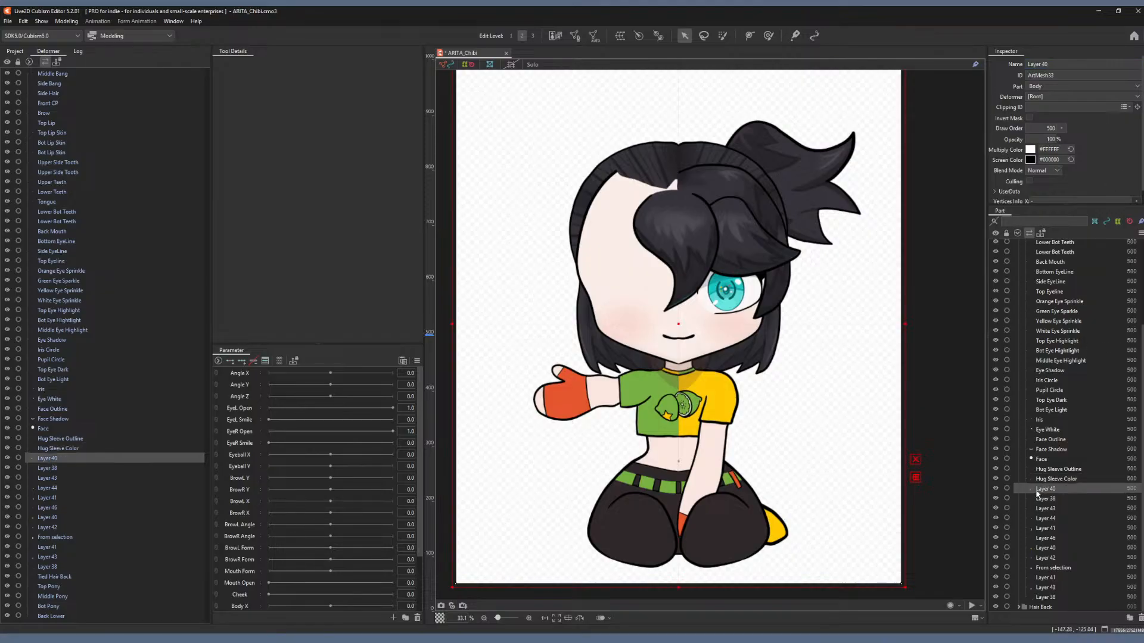
drag(677, 322, 690, 322)
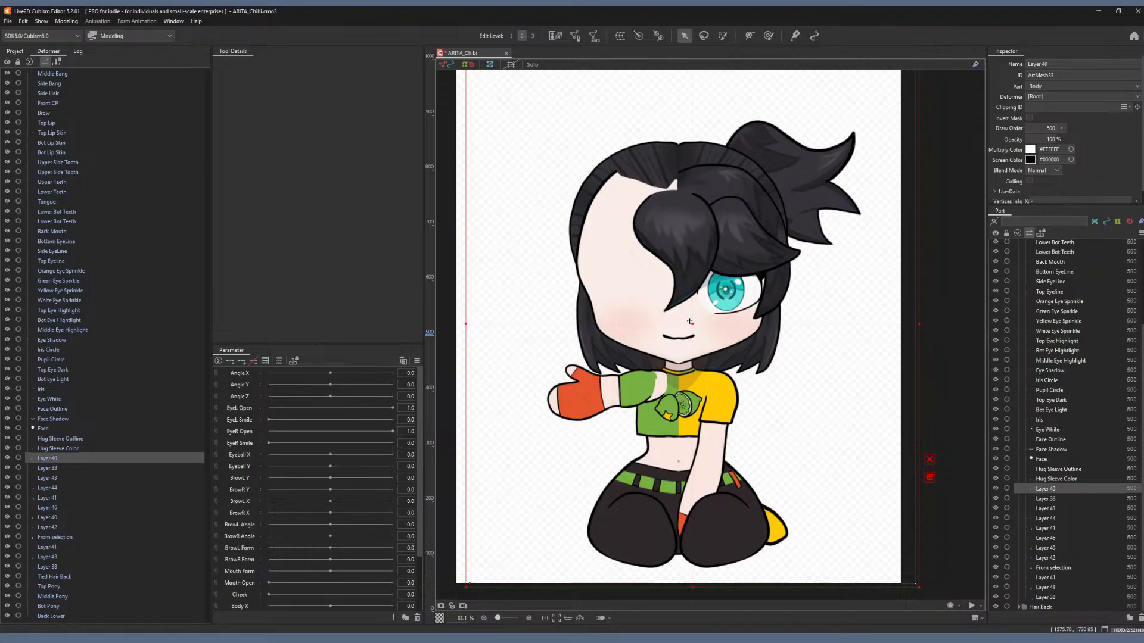
key(ctrl+z)
double_click(1060, 62)
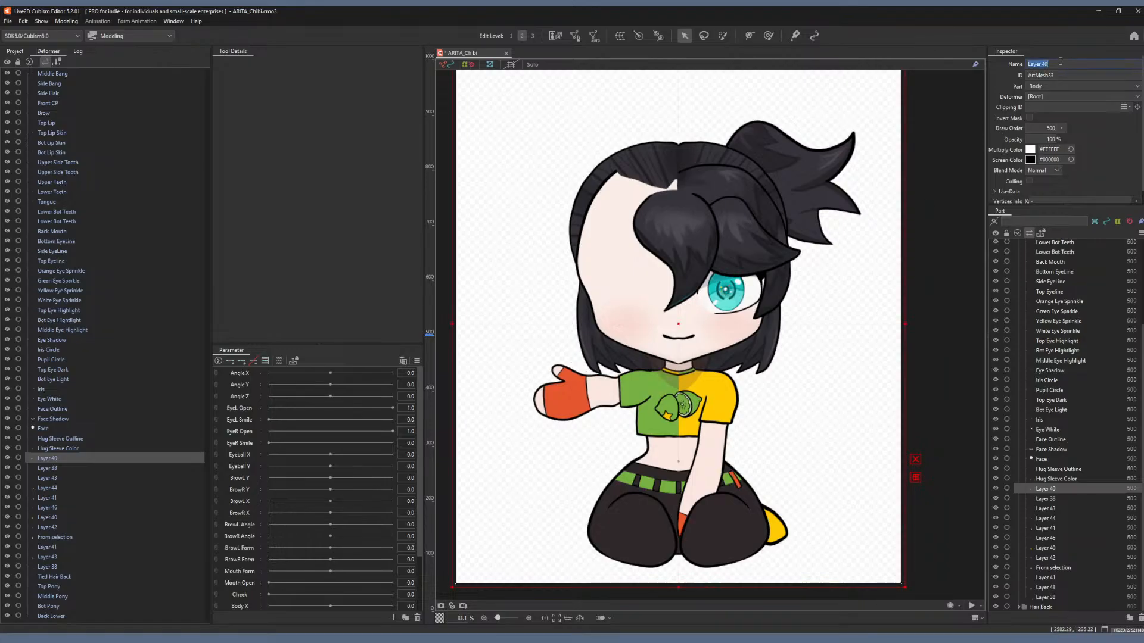
text(Hug Arm)
key(Return)
Identify the Layer 38 below Hug Arm with an undone test move, and rename it Thighs.
click(1046, 499)
drag(685, 324, 733, 327)
key(ctrl+z)
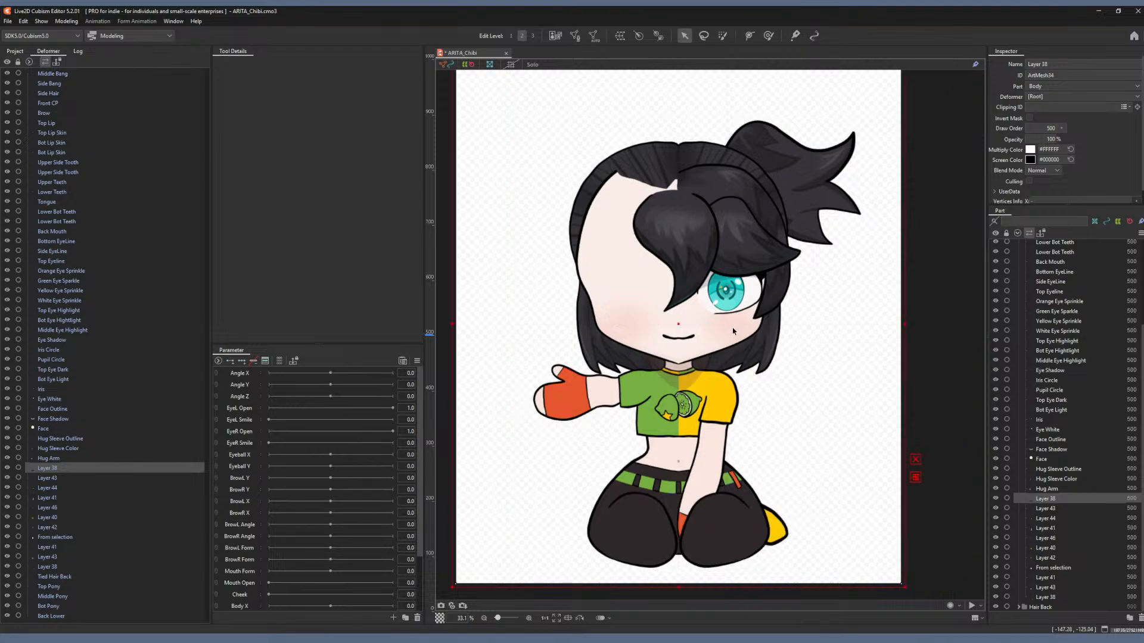
click(1049, 64)
text(Thighs)
key(Return)
Identify the Layer 43 below Thighs with an undone test move, and rename it Sleeve Outline.
click(1044, 509)
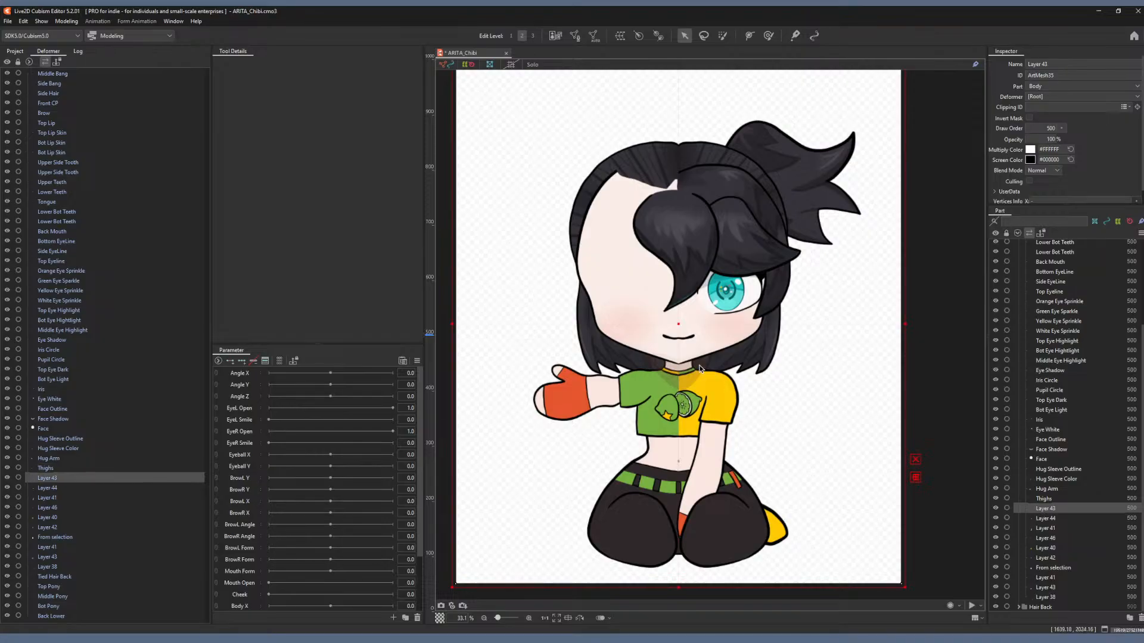
drag(677, 323, 704, 322)
key(ctrl+z)
click(1046, 65)
text(Sleeve Gutline)
key(Return)
Identify Layer 44 with an undone test move, and rename it Sleeve Color.
click(1048, 518)
drag(679, 321, 690, 320)
key(ctrl+z)
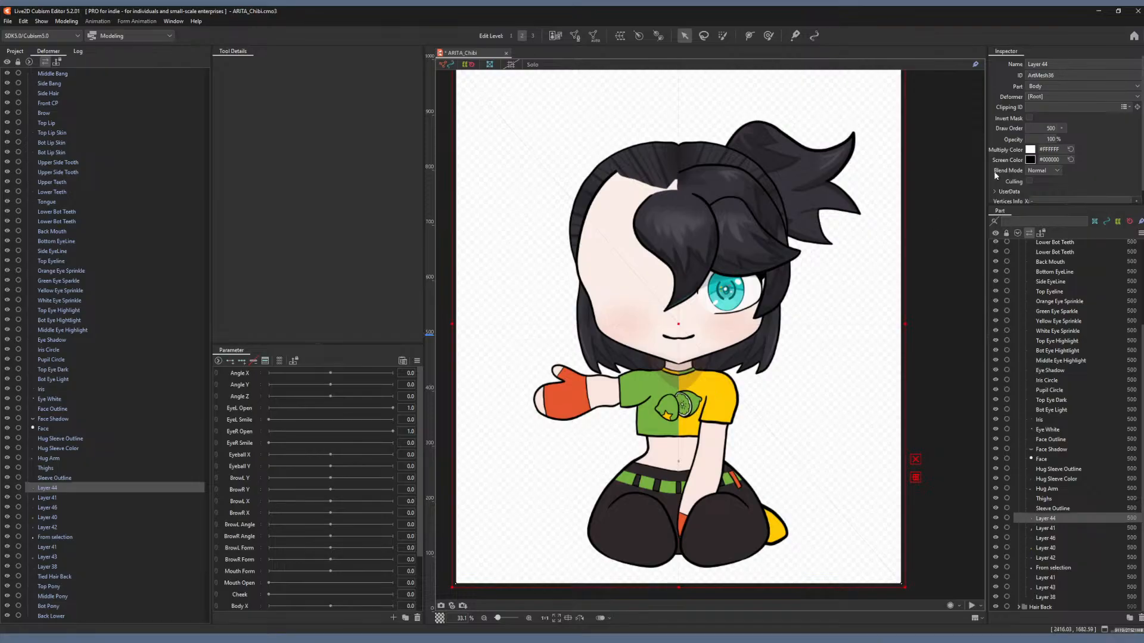
triple_click(1064, 62)
text(Sleeve Color)
key(Return)
Identify the Layer 41 below Sleeve Color by moving it off the body, undo the move, and rename it Arm.
click(1048, 529)
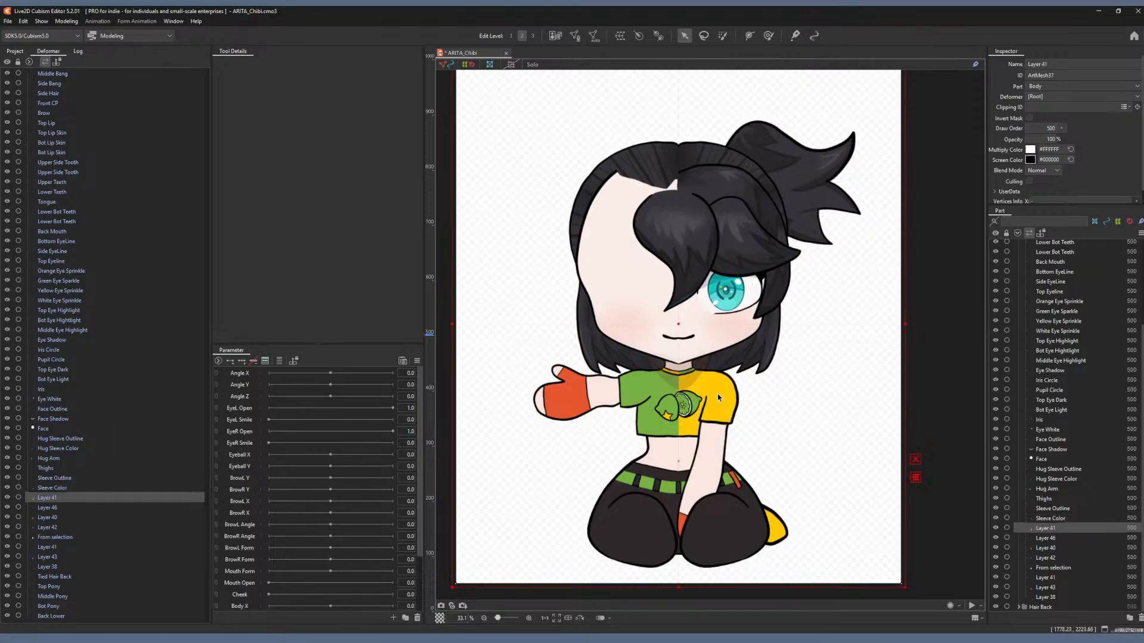
drag(701, 327, 793, 343)
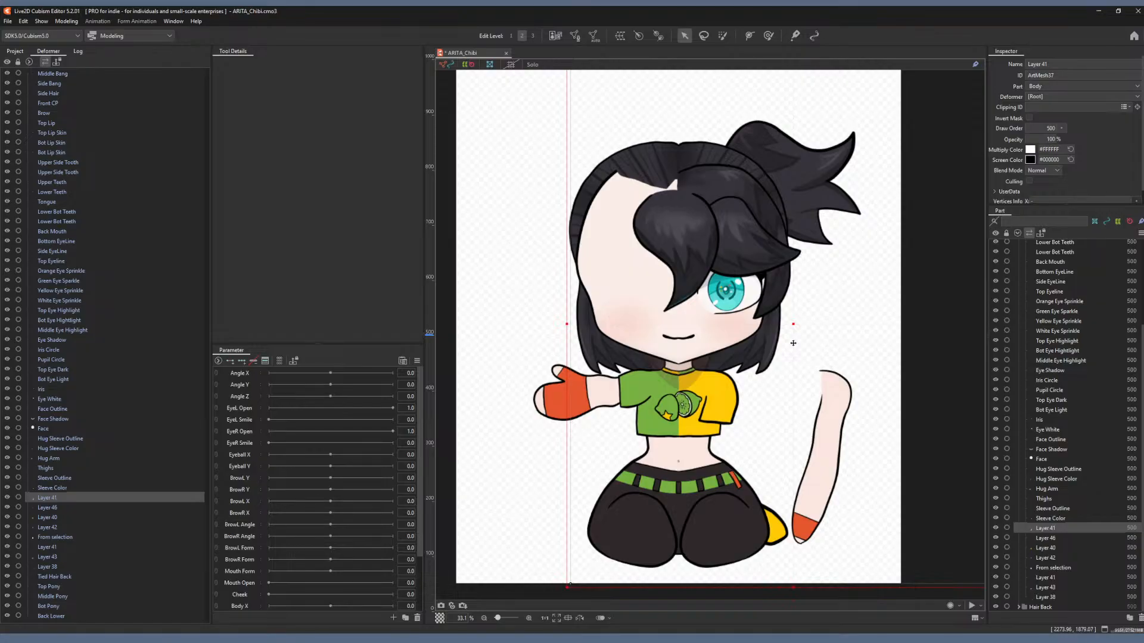
mouse_move(792, 343)
mouse_down()
mouse_move(677, 351)
mouse_move(827, 356)
mouse_move(777, 357)
mouse_up()
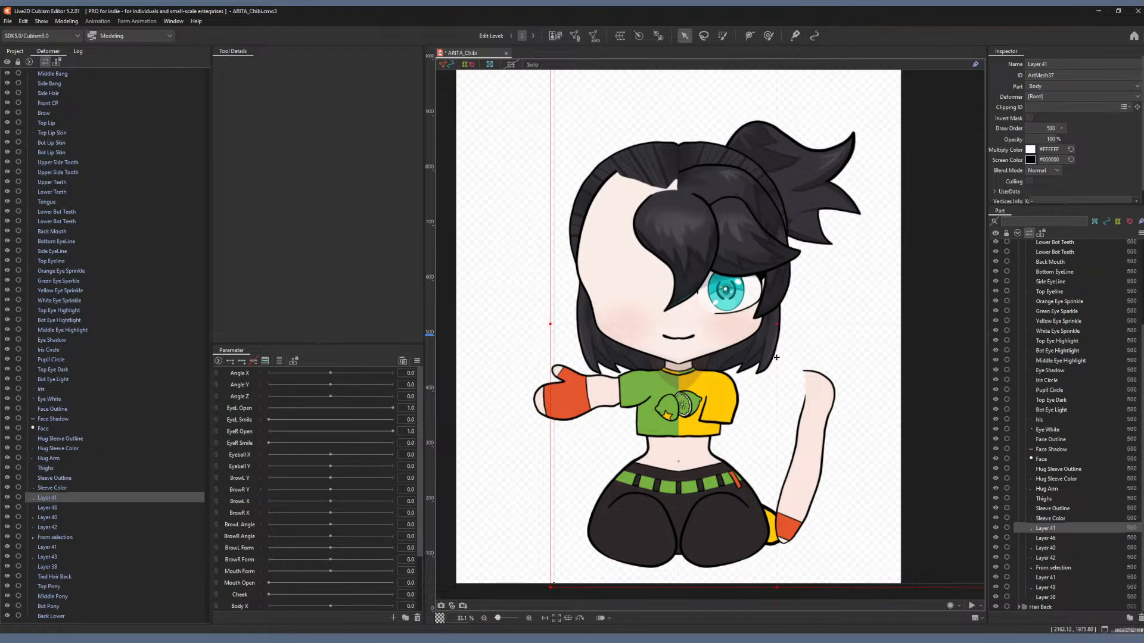
key(ctrl+z)
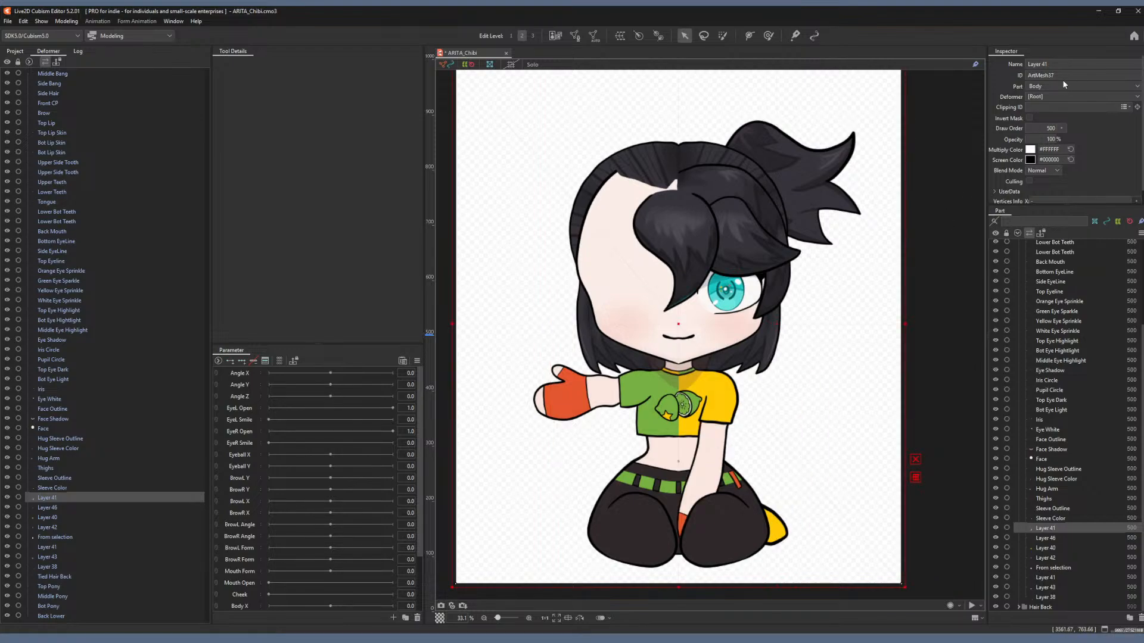
click(1053, 66)
text(Arm)
key(Return)
Identify Layer 46 below Arm with an undone test move, and rename it Neck Shadow.
click(1056, 537)
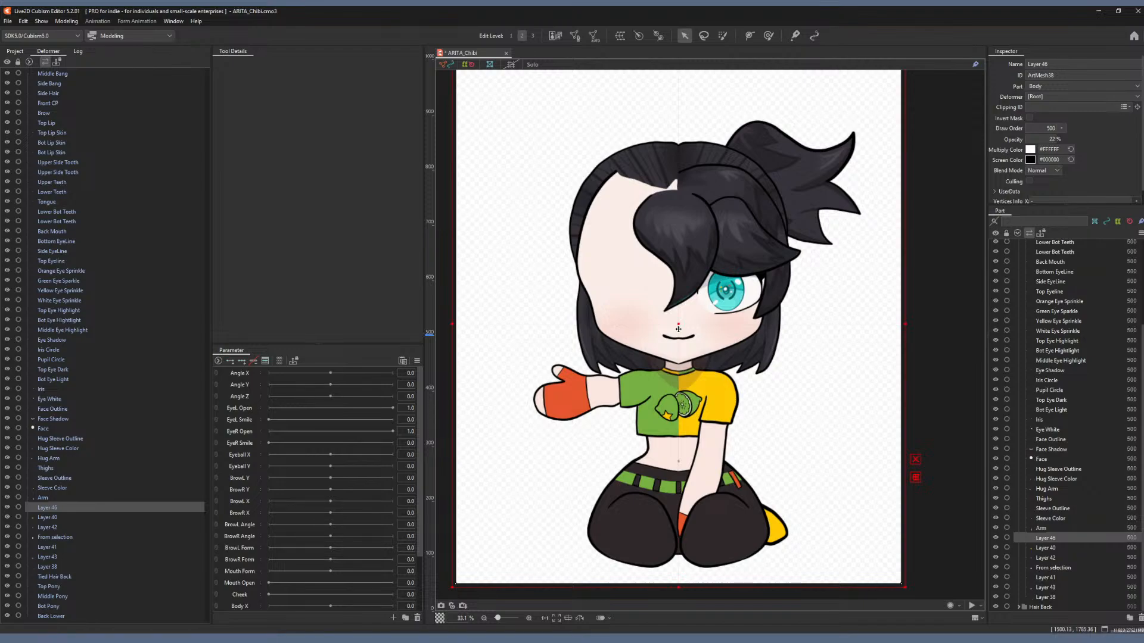
drag(678, 329, 689, 327)
key(ctrl+z)
click(1038, 65)
text(Shadow)
key(BackSpace)
key(BackSpace)
key(BackSpace)
key(BackSpace)
key(BackSpace)
text(Neck Shadow)
key(Return)
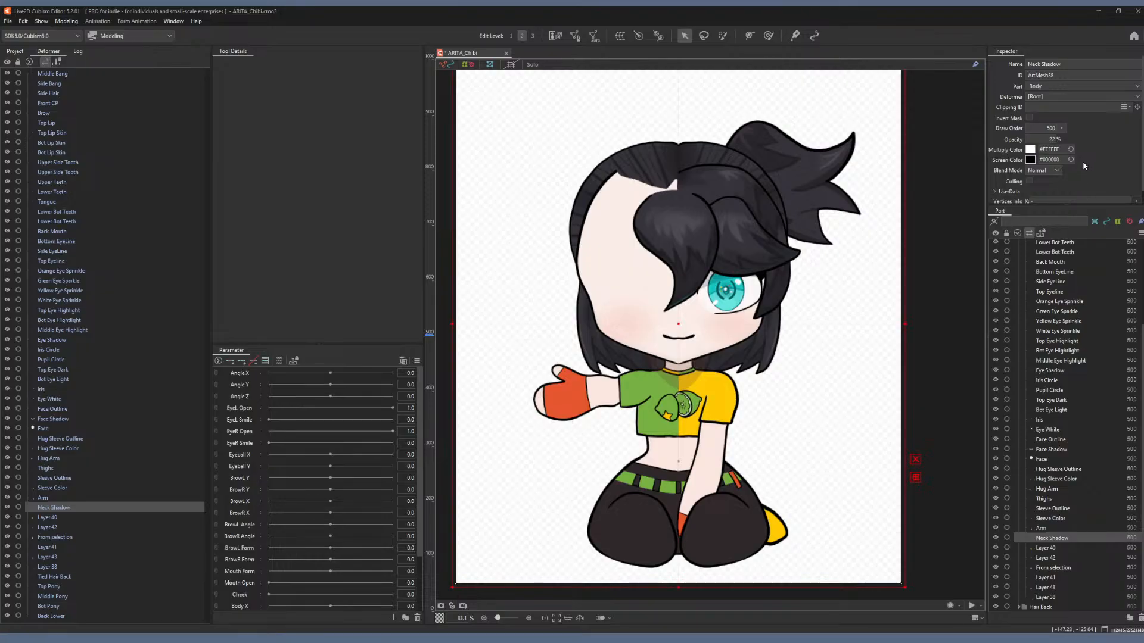
Rename the Layer 40 below Neck Shadow as Shirt, checking its artwork with undone test moves.
click(1046, 548)
mouse_move(681, 322)
mouse_down()
mouse_move(697, 323)
mouse_move(520, 325)
mouse_move(604, 343)
mouse_move(680, 327)
mouse_up()
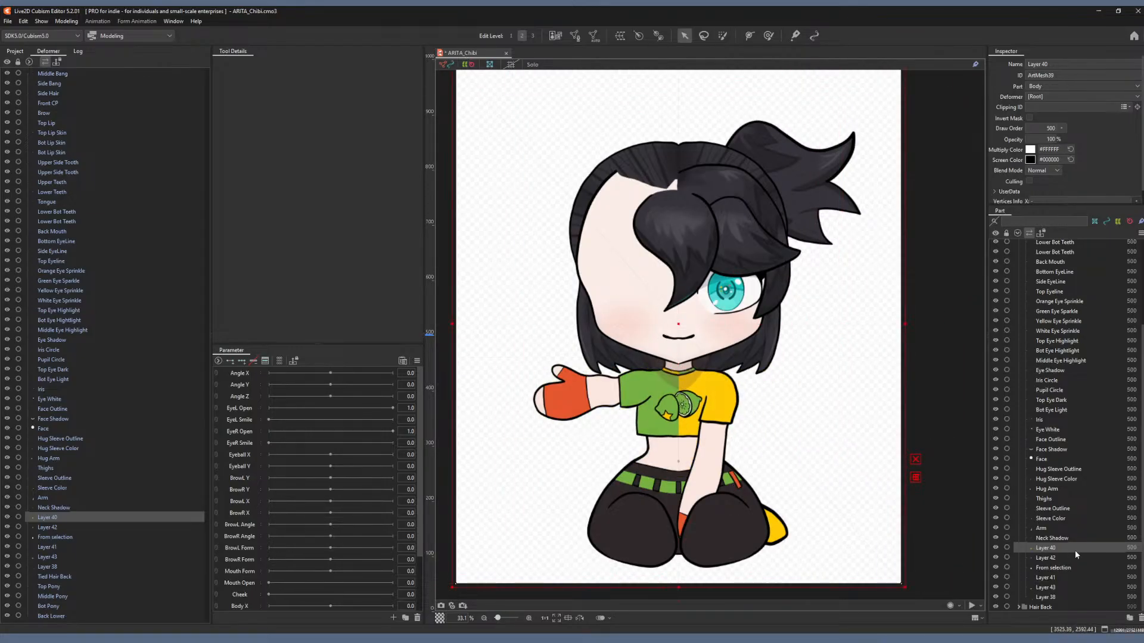
click(1041, 66)
text(Shirt)
key(Return)
mouse_move(681, 323)
mouse_down()
mouse_move(706, 304)
mouse_move(646, 319)
mouse_move(690, 306)
mouse_up()
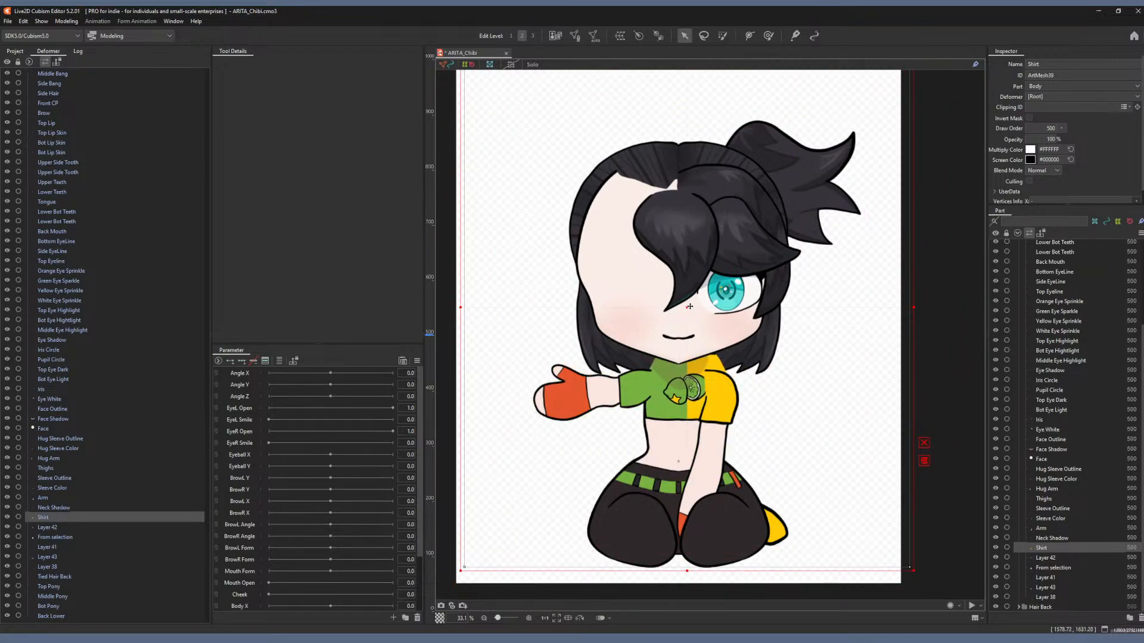
key(ctrl+z)
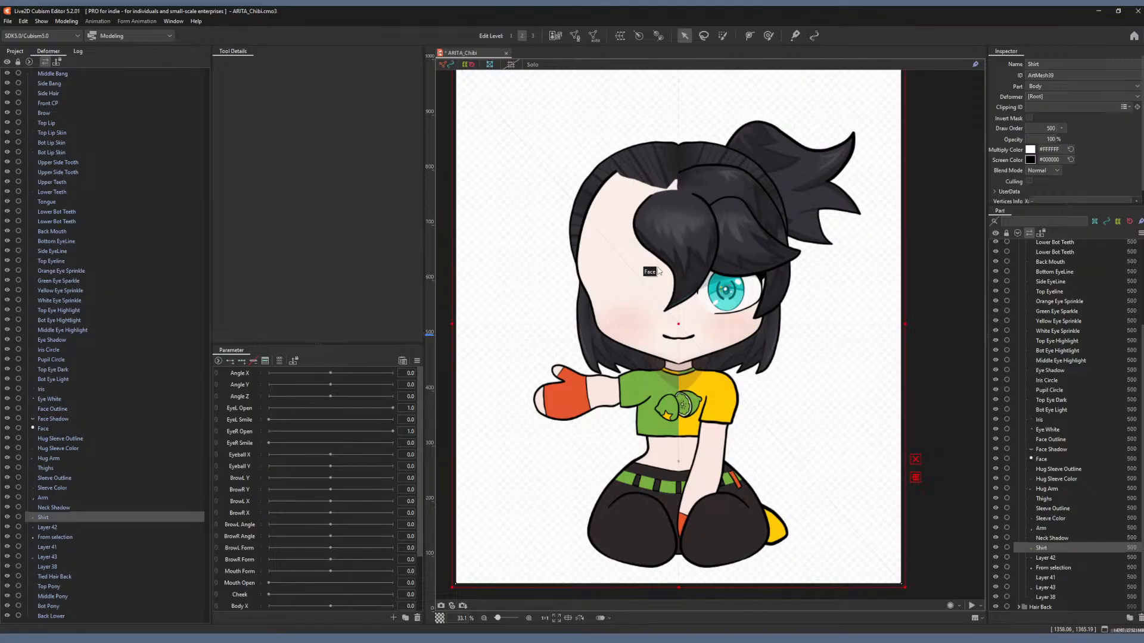
scroll(658, 271, down, 2)
scroll(658, 271, up, 2)
Identify Layer 42 below Shirt with a small test move, and rename it Neck.
click(1049, 558)
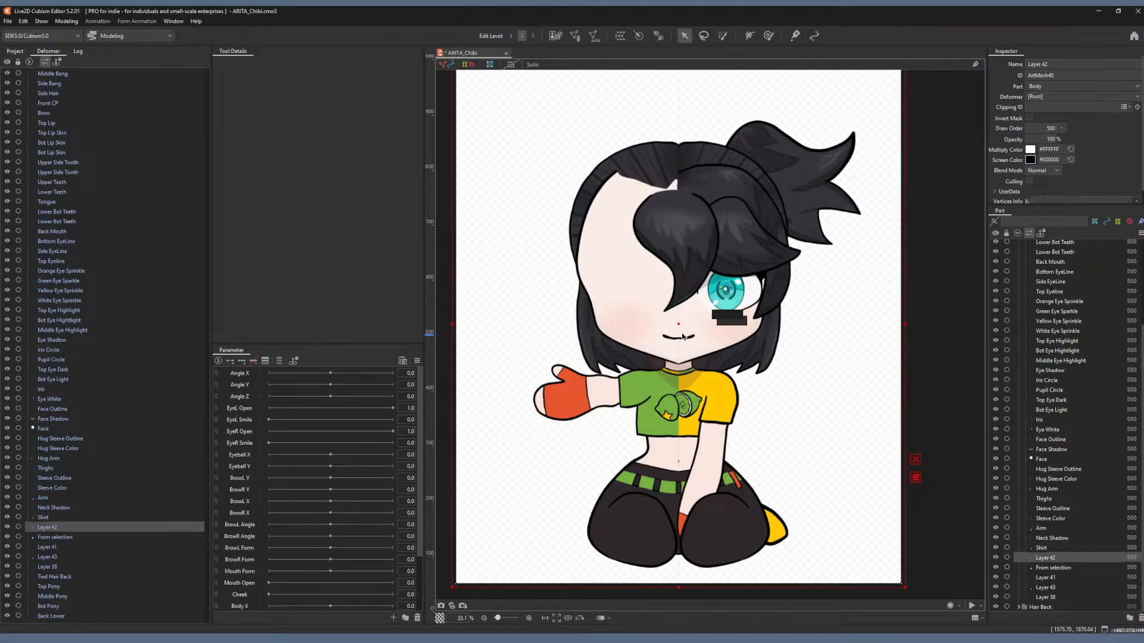
mouse_move(678, 326)
mouse_down()
mouse_move(747, 323)
mouse_move(679, 324)
mouse_up()
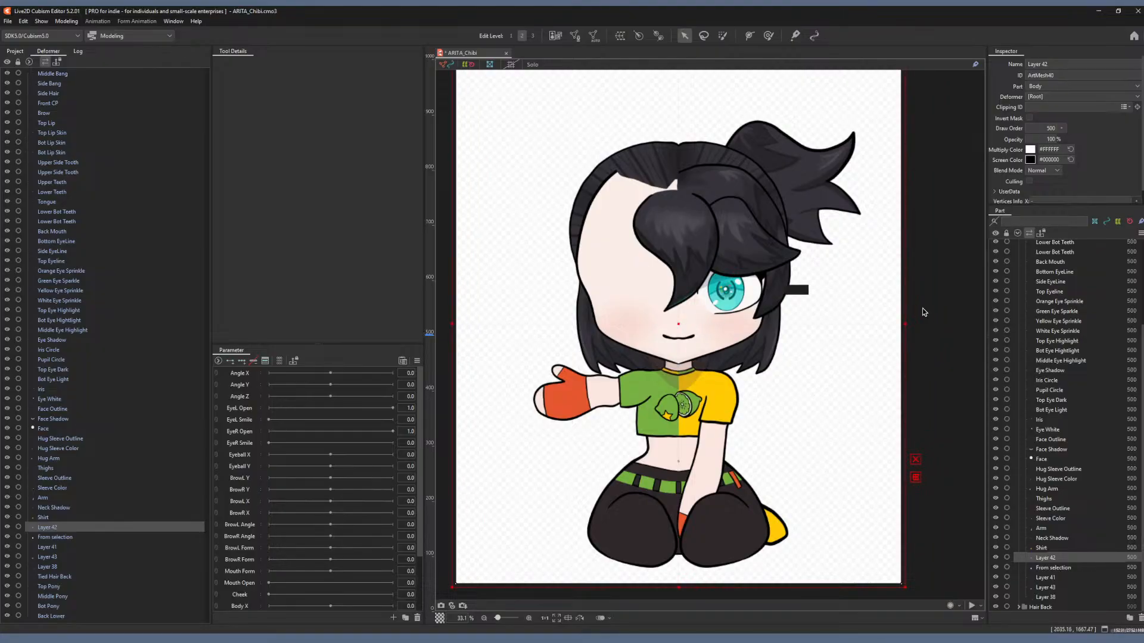
click(1053, 64)
text(Neck)
key(Return)
Identify the From selection layer below Neck with a small test move, and rename it Torso.
click(1075, 566)
mouse_move(679, 323)
mouse_down()
mouse_move(692, 324)
mouse_move(679, 325)
mouse_up()
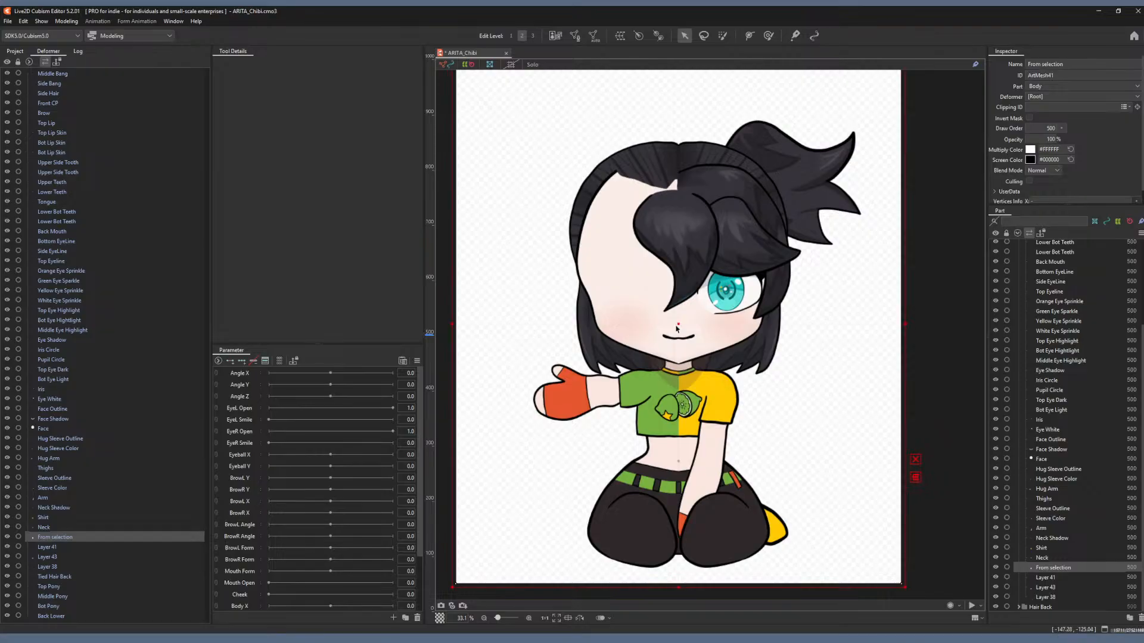
click(1043, 66)
text(torso)
key(BackSpace)
key(BackSpace)
key(BackSpace)
key(BackSpace)
key(BackSpace)
text(Torso)
key(Return)
Identify the Layer 41 below Torso with a reverted test move, and rename it Orange Tab.
click(1059, 578)
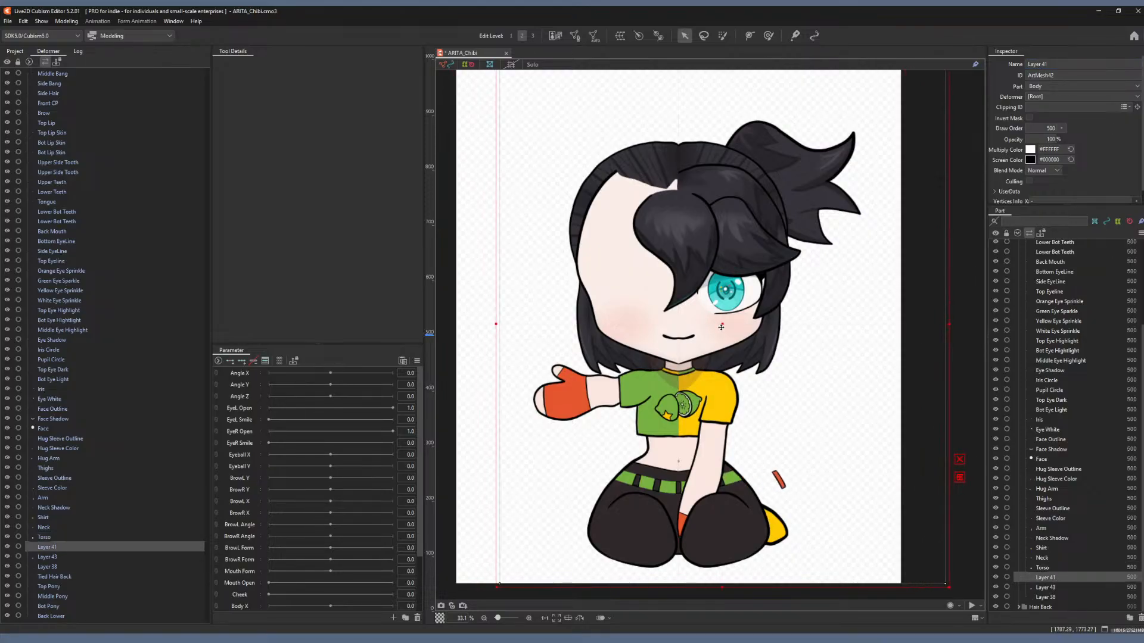
drag(651, 320, 677, 326)
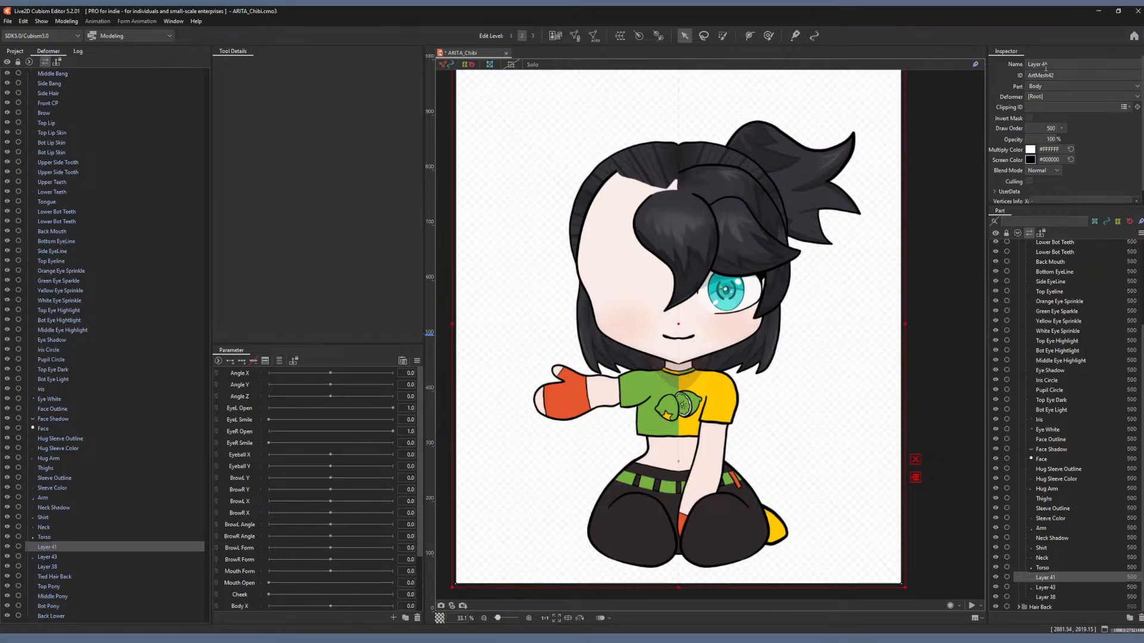
triple_click(1046, 67)
text(Orange Tab)
key(Return)
Identify the Layer 43 below Orange Tab by moving it aside, undo the move, and rename it Hips.
click(1057, 586)
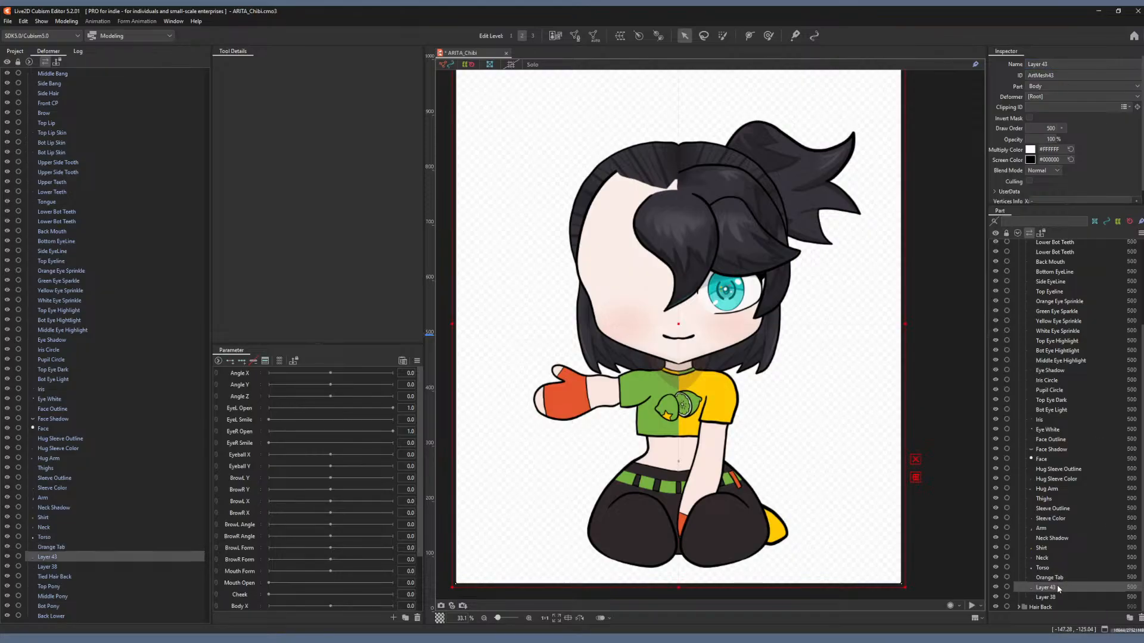
drag(683, 320, 868, 318)
key(ctrl+z)
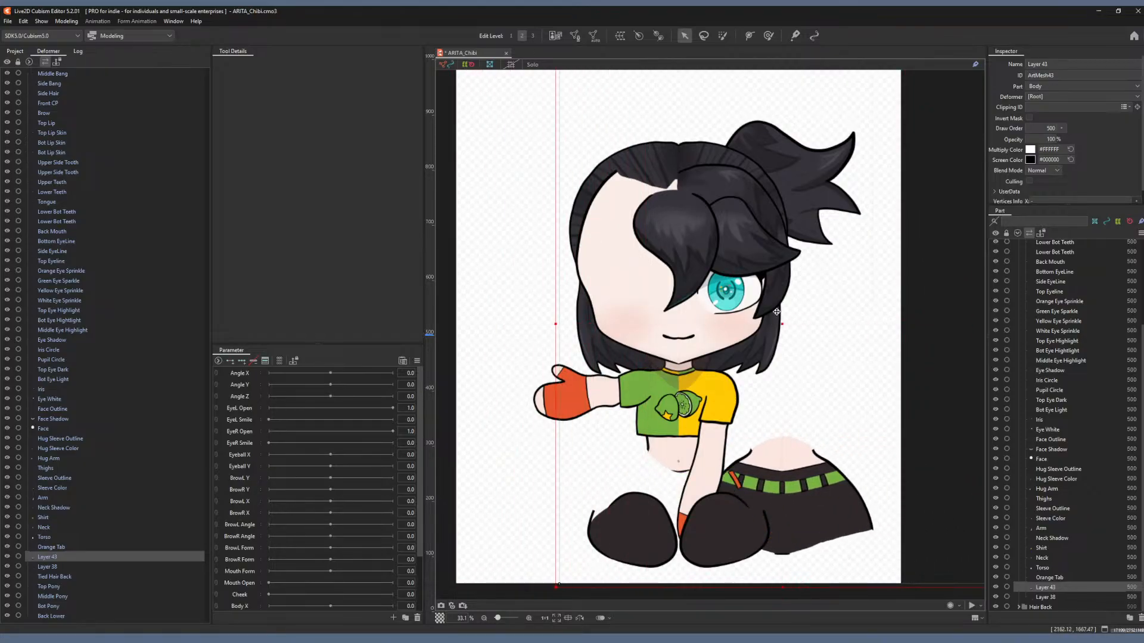
key(ctrl+z)
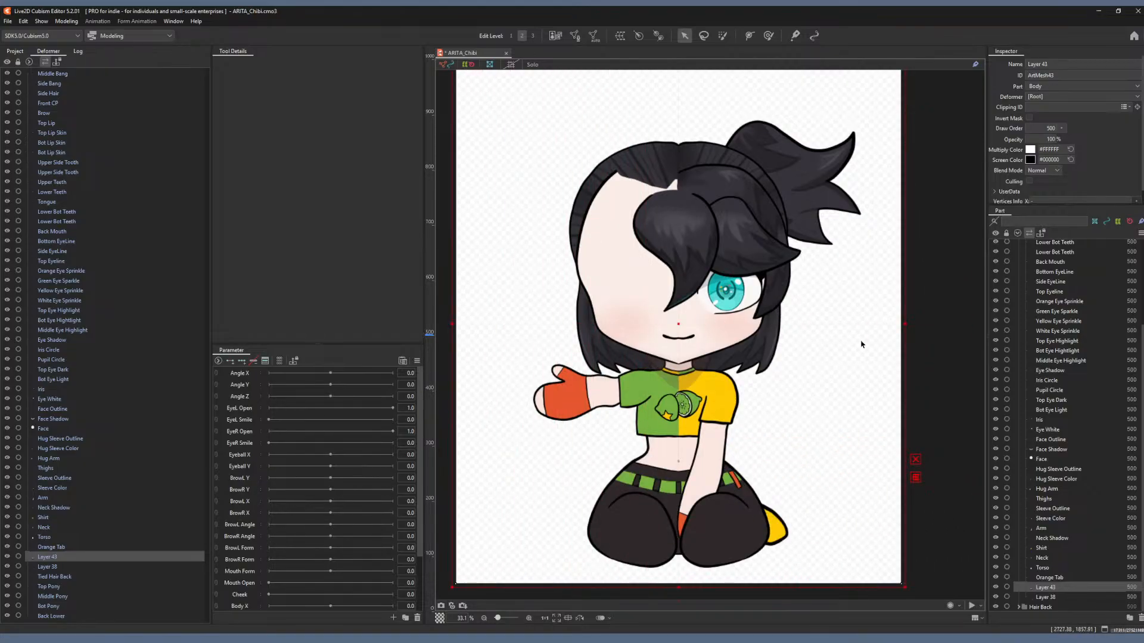
click(1056, 64)
text(Hips)
key(Return)
Identify Layer 38 below Hips with a reverted test move, and rename it Foot.
click(1063, 596)
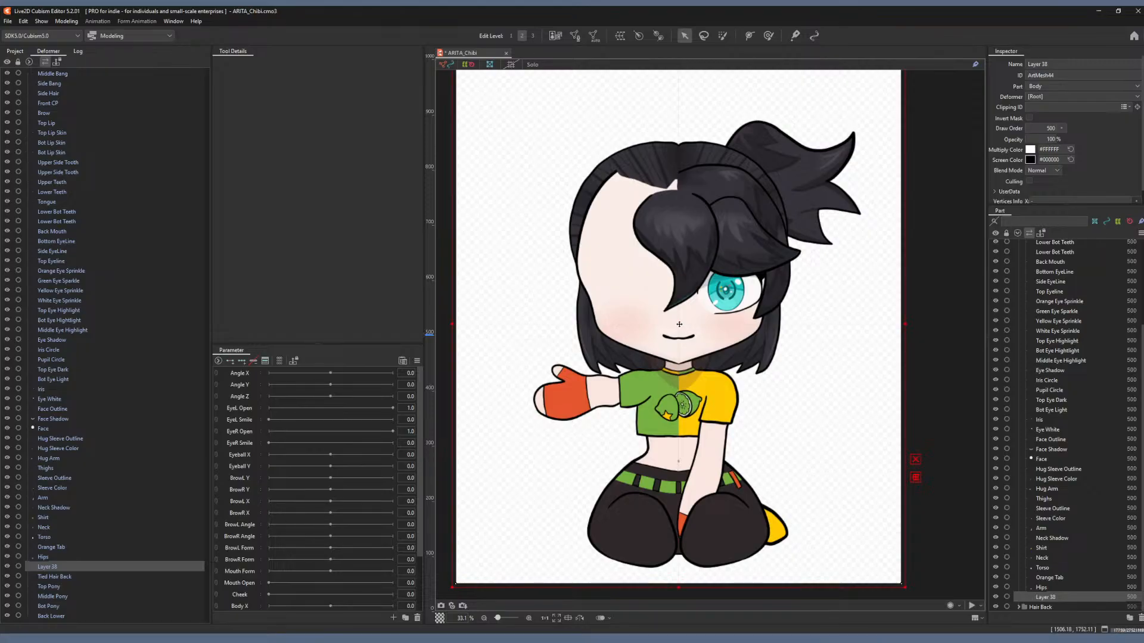
drag(708, 325, 717, 324)
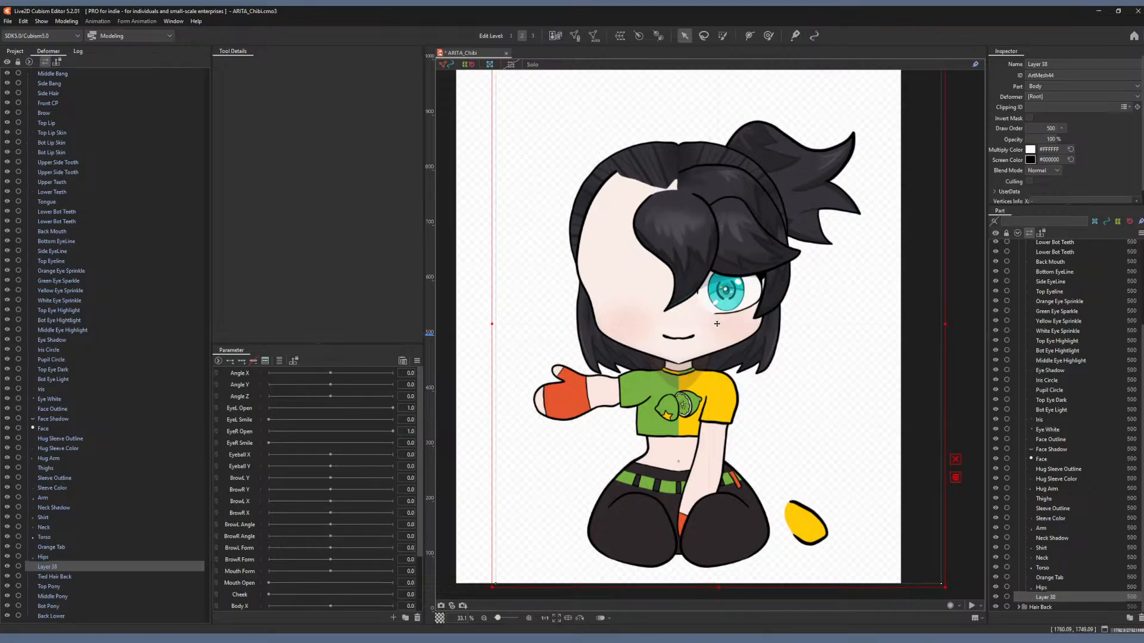
key(ctrl+z)
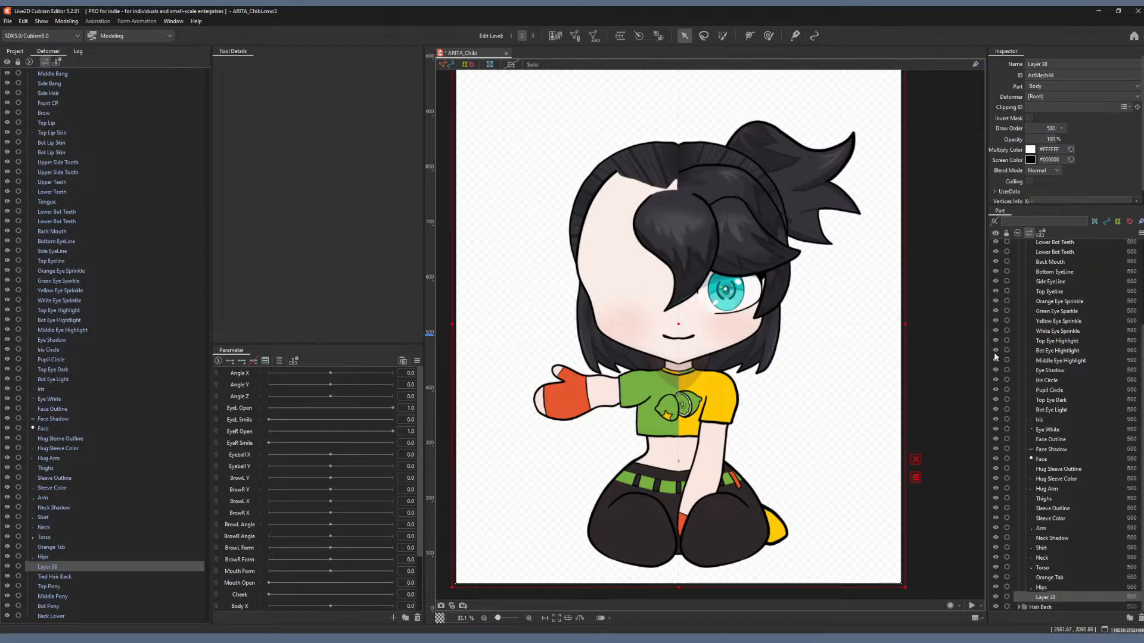
click(1051, 62)
text(Foot)
key(Return)
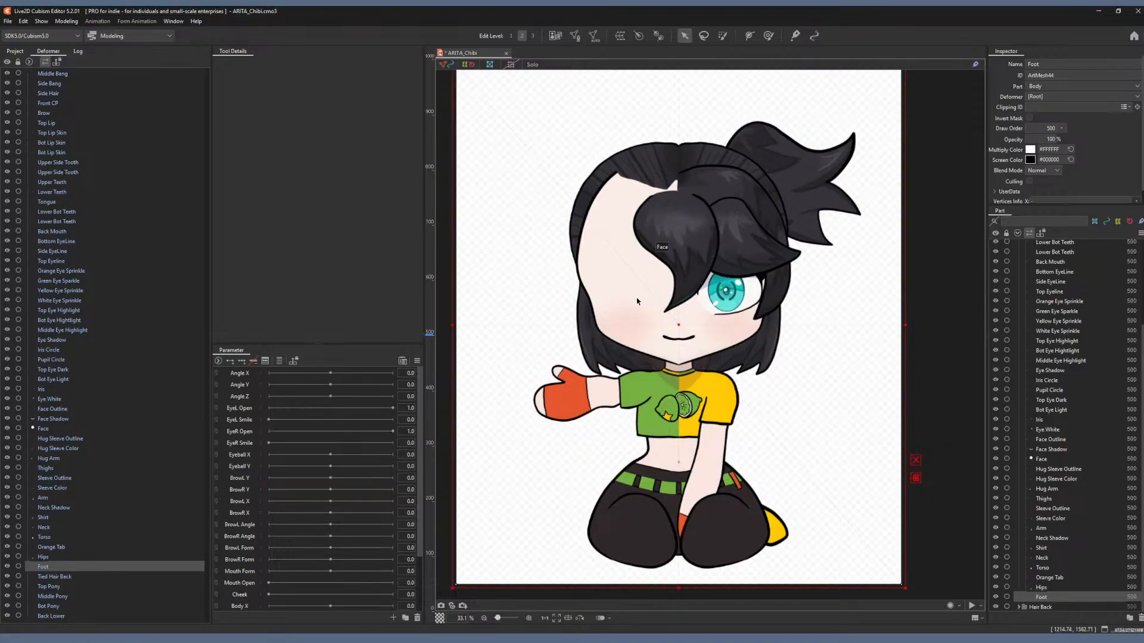
Clip Neck Shadow to ArtMesh31, ArtMesh32, ArtMesh35 and the other underlying body meshes, and move it directly below Face in the part list.
scroll(1058, 309, up, 3)
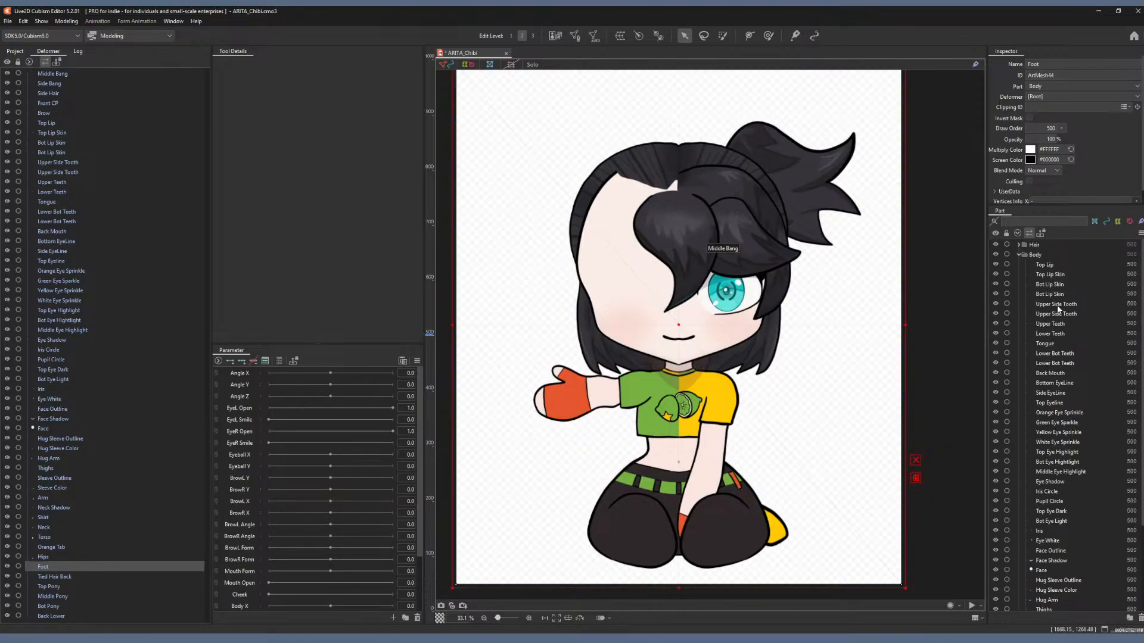
scroll(1058, 308, down, 4)
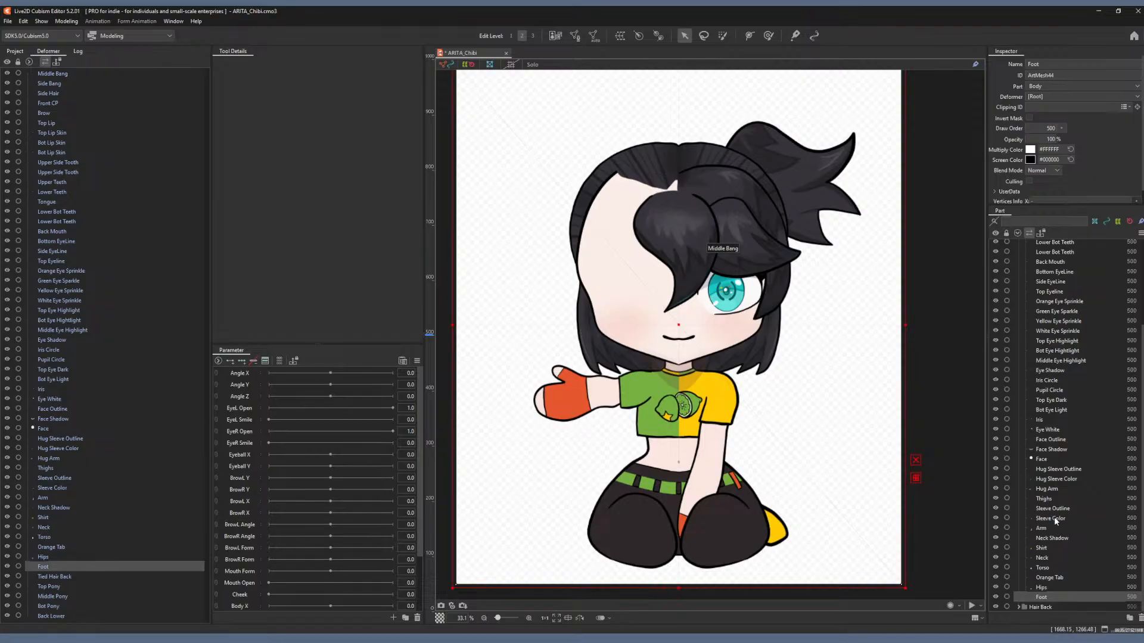
click(1050, 538)
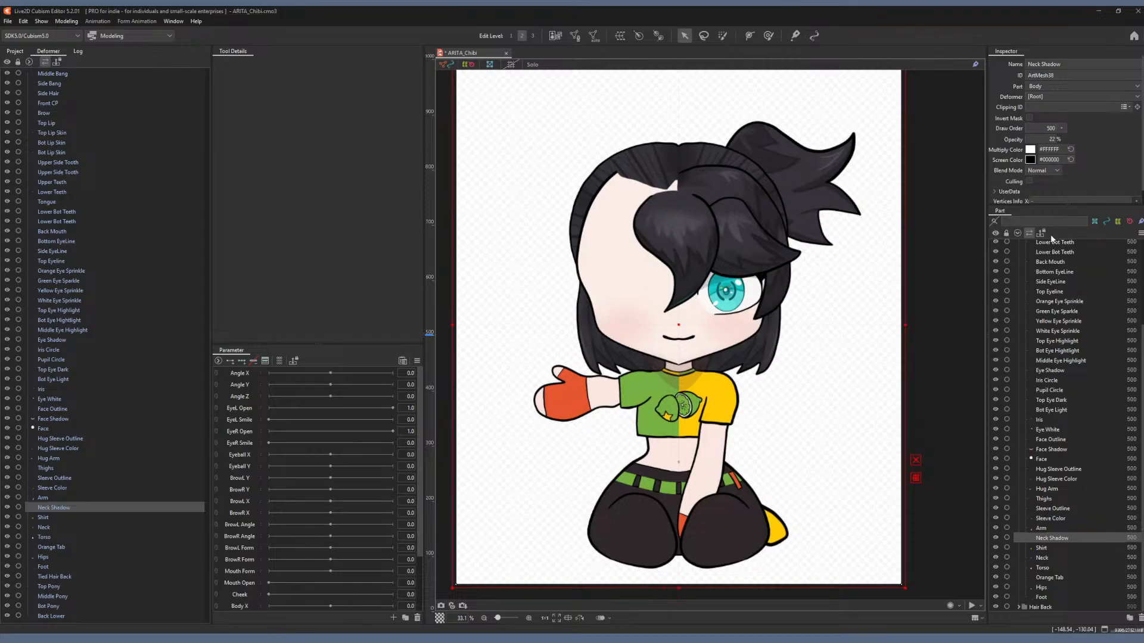
key(ctrl+y)
key(ctrl+y)
key(ctrl+y)
drag(1047, 542, 1050, 471)
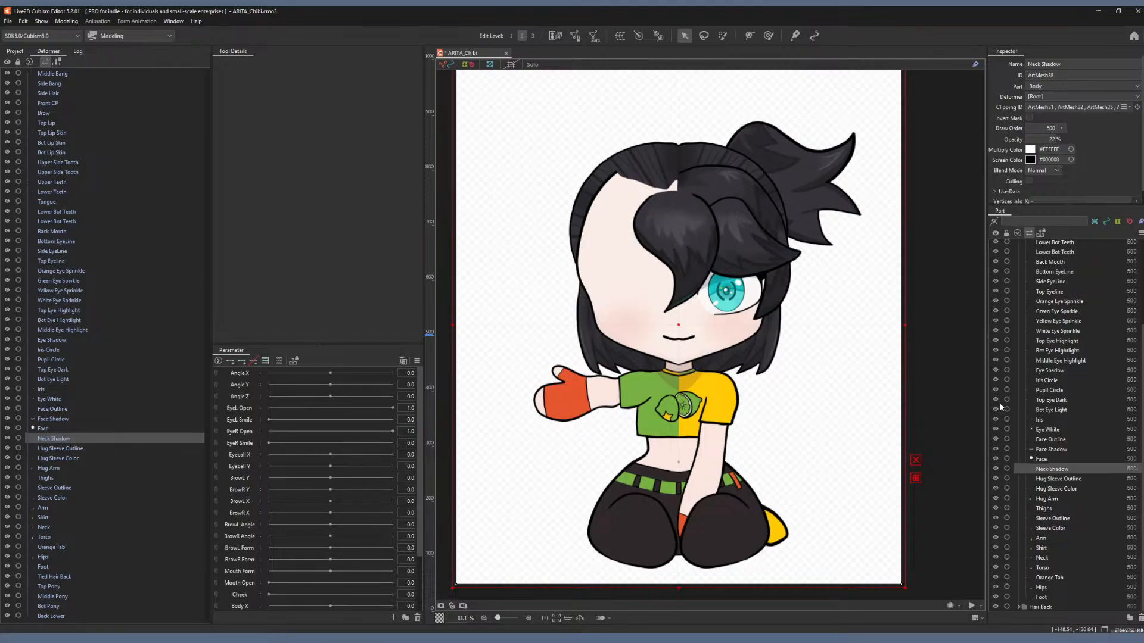
scroll(721, 389, up, 6)
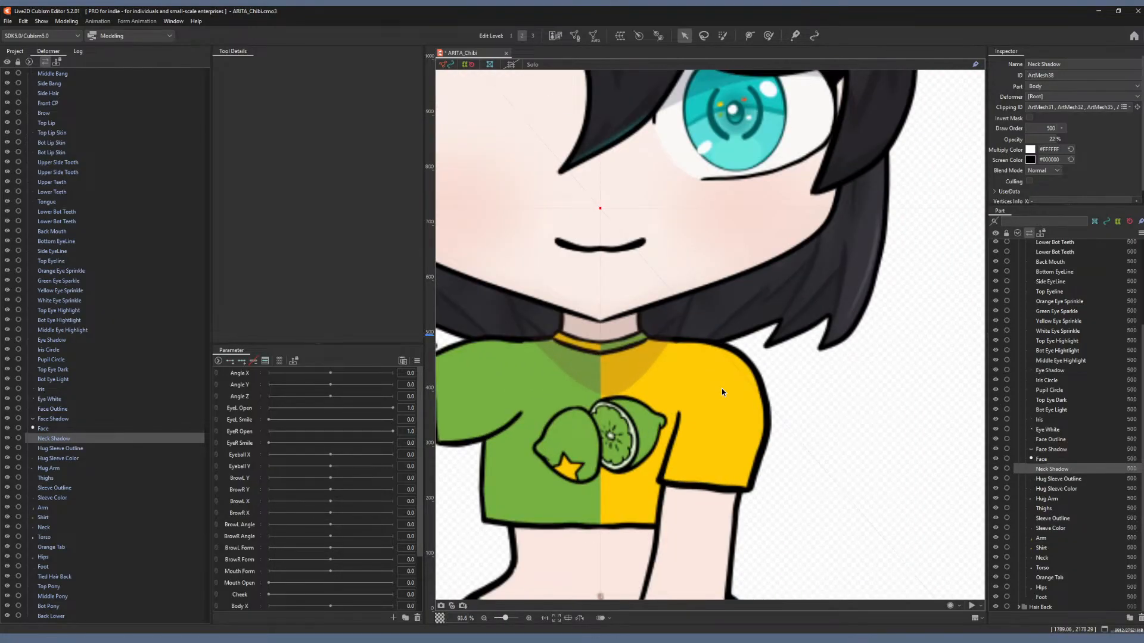
scroll(666, 370, down, 6)
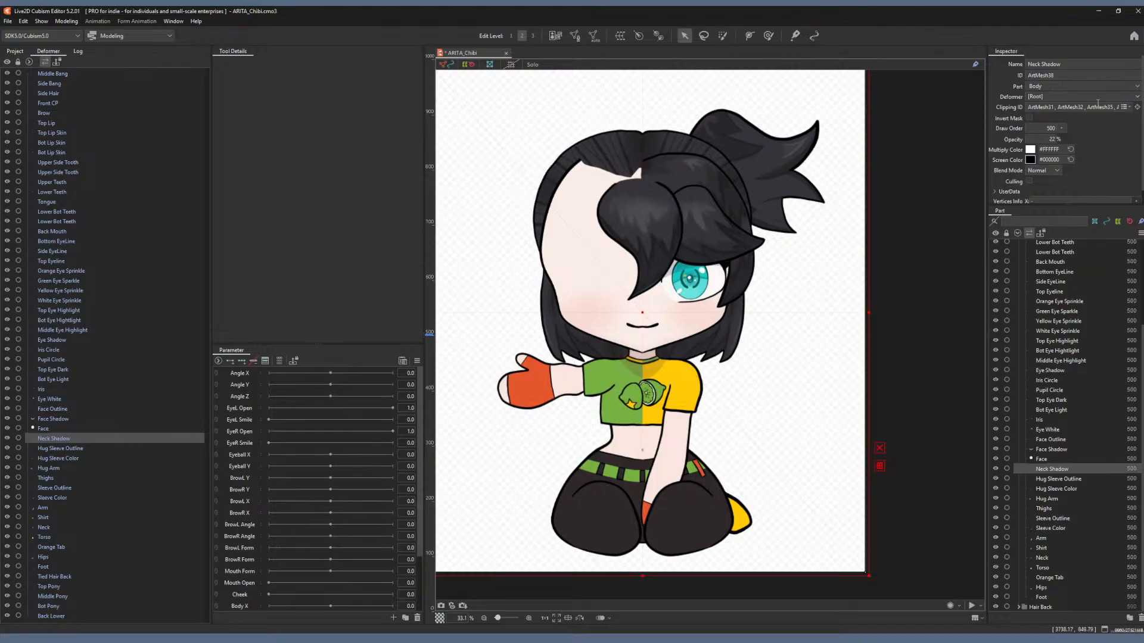
Try the Additive blend mode on Neck Shadow and set it to Multiply.
scroll(685, 253, up, 2)
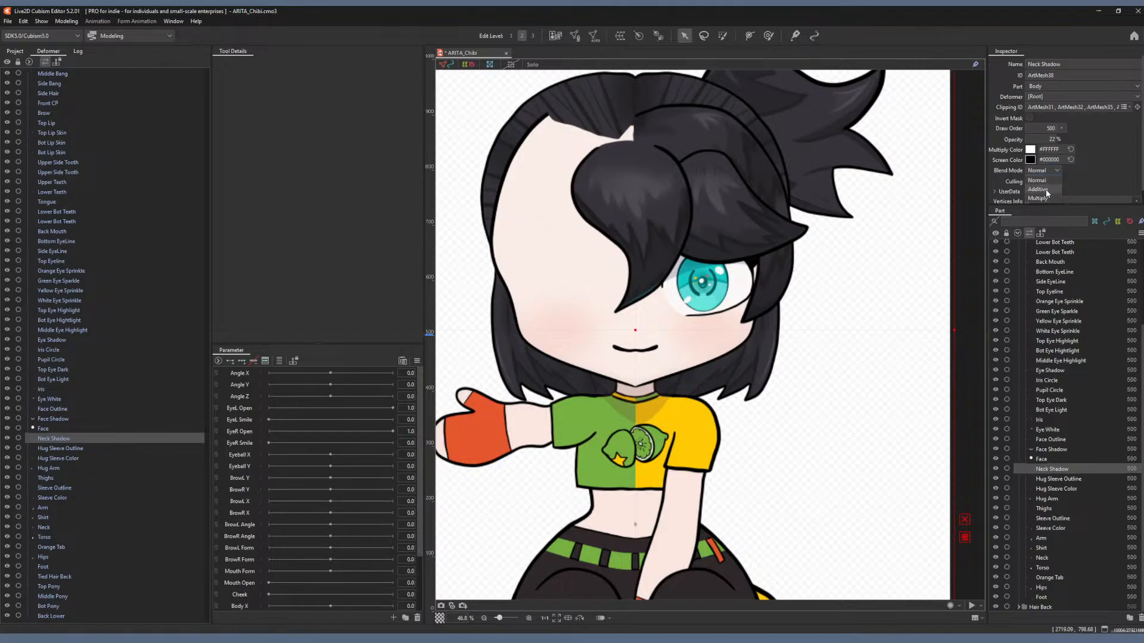
click(1039, 189)
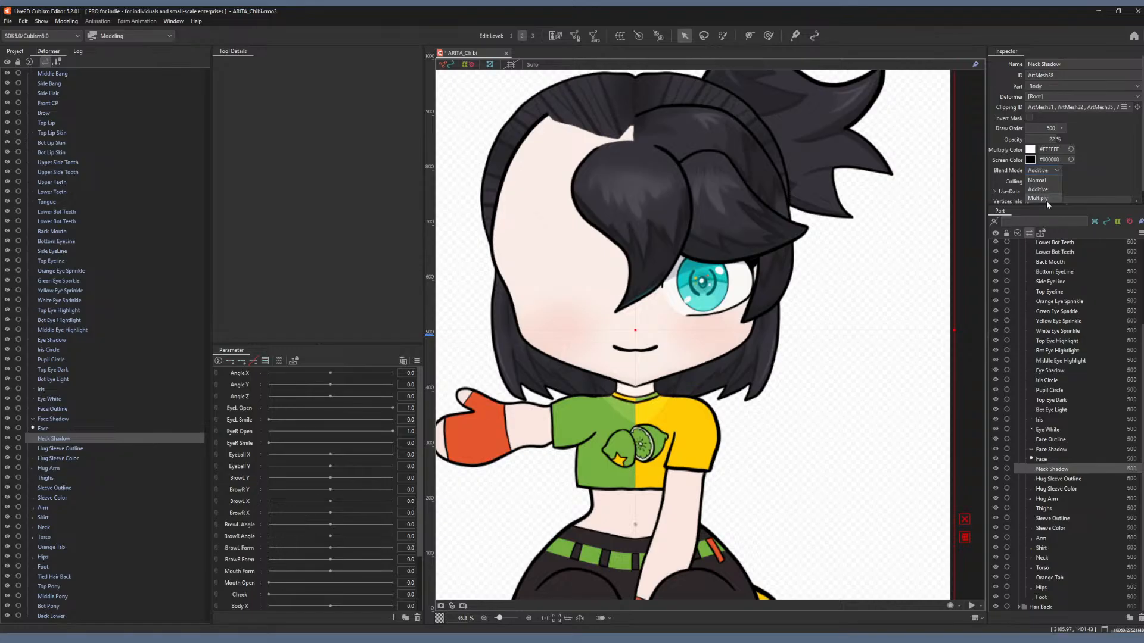
click(1046, 200)
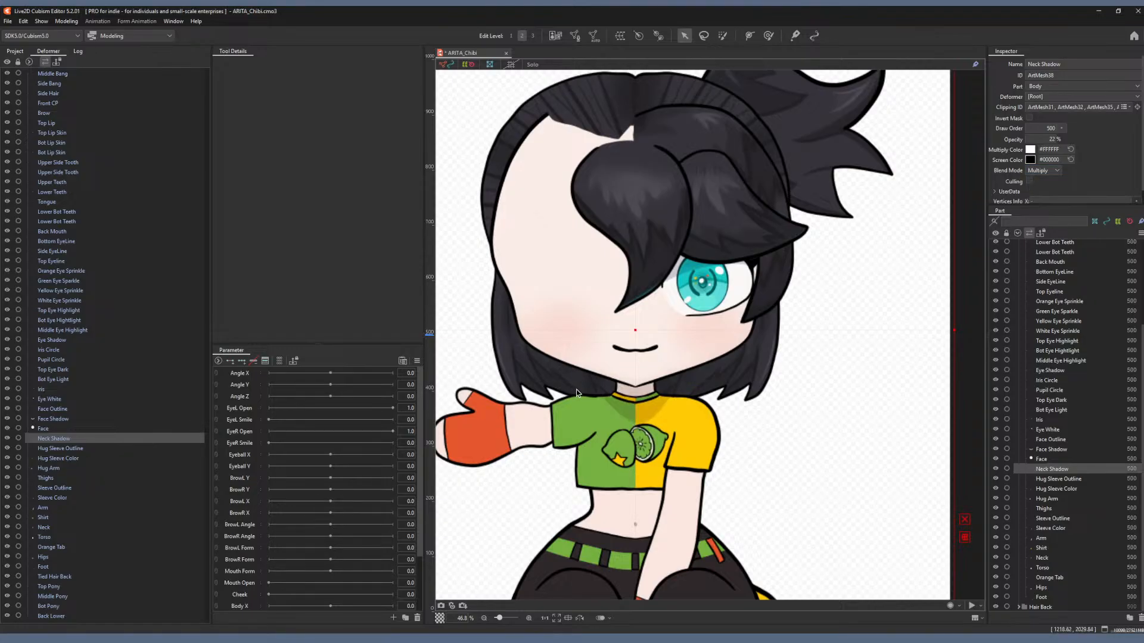
scroll(590, 388, up, 2)
scroll(604, 388, down, 5)
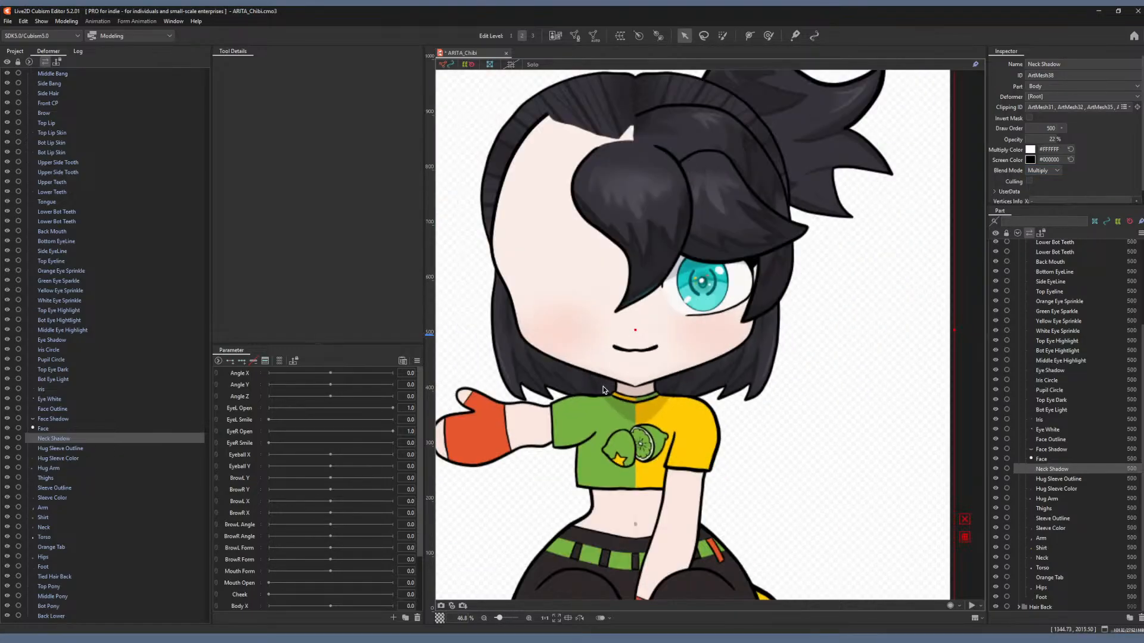
drag(795, 296, 857, 285)
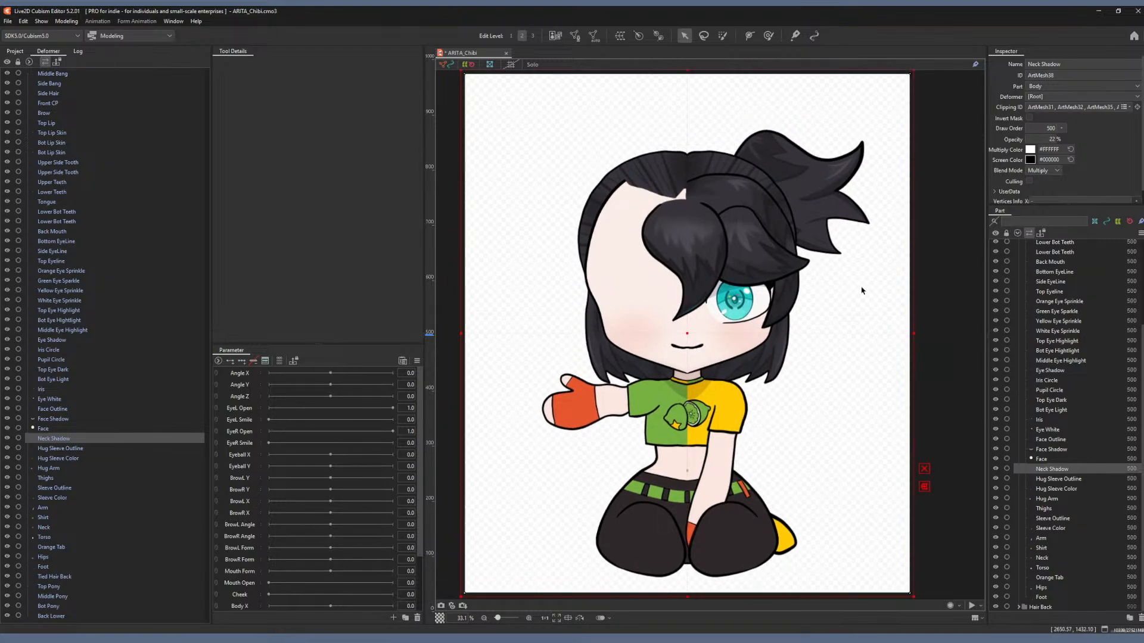
Create a new part named Face directly above the Body part.
scroll(1096, 424, up, 3)
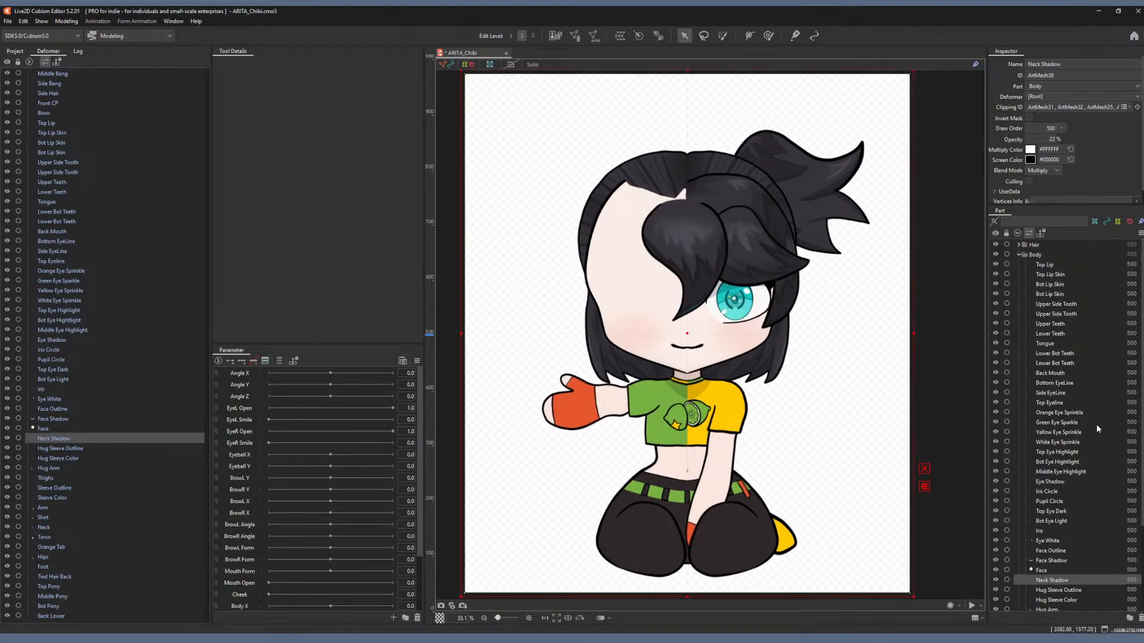
click(1018, 254)
click(1018, 254)
click(1040, 255)
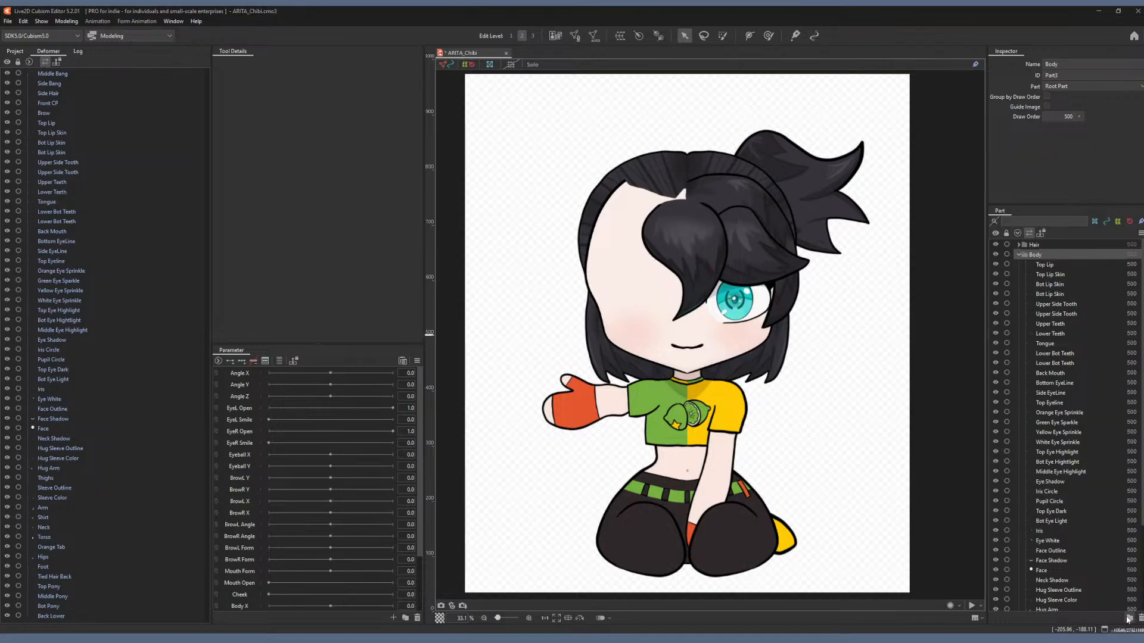
key(Return)
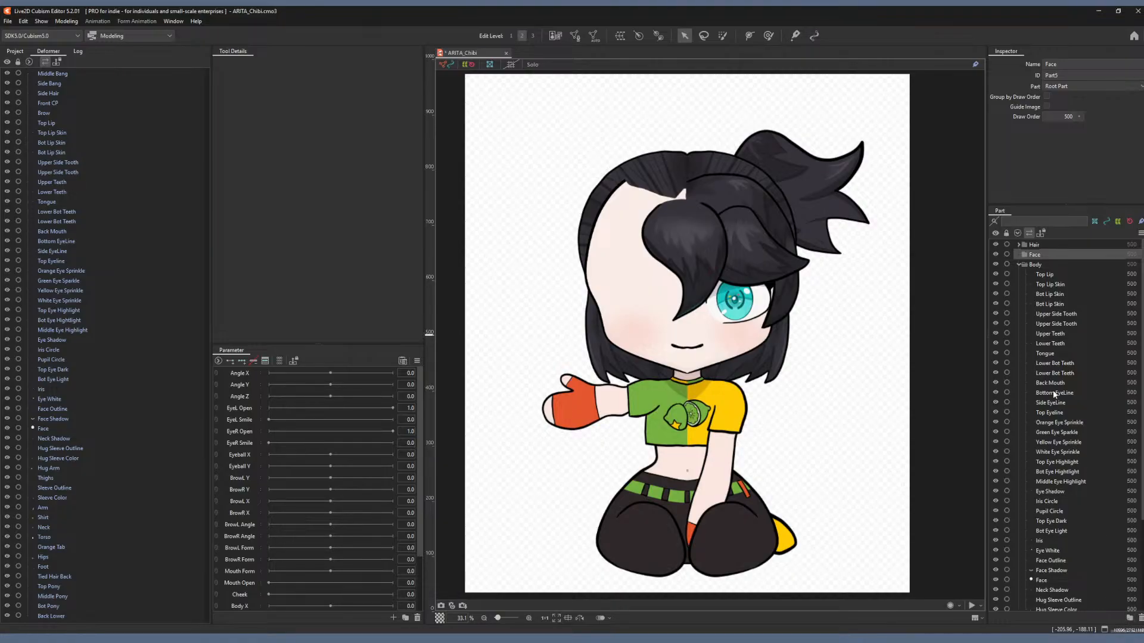
Move the Face, Face Shadow and Face Outline layers from Body into the Face part.
scroll(1054, 417, down, 3)
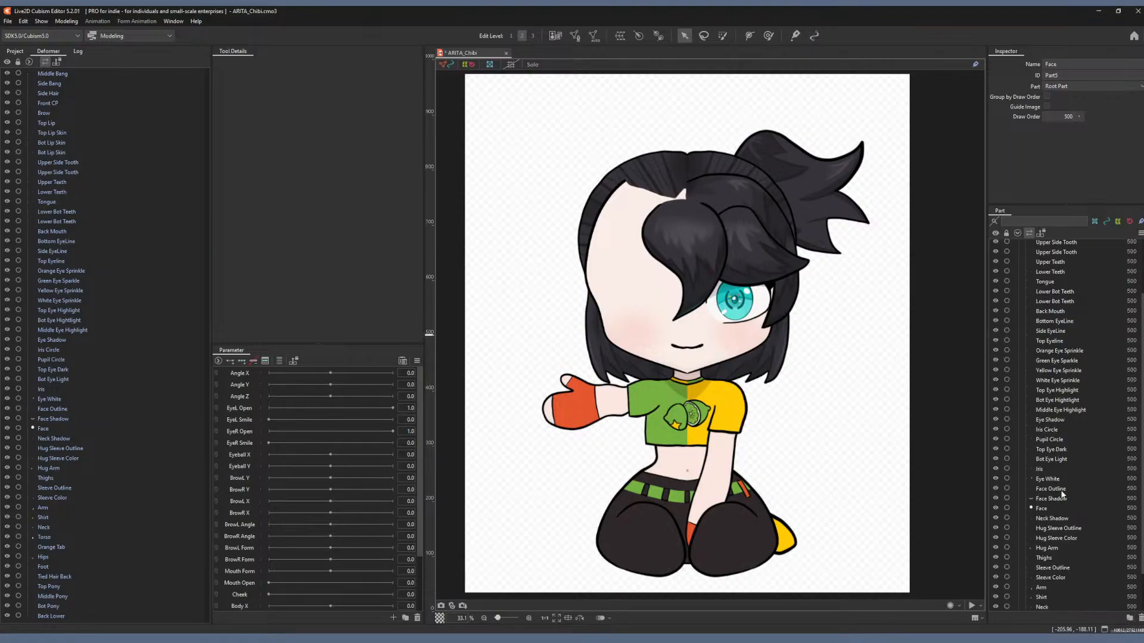
click(1044, 509)
ctrl+click(1051, 499)
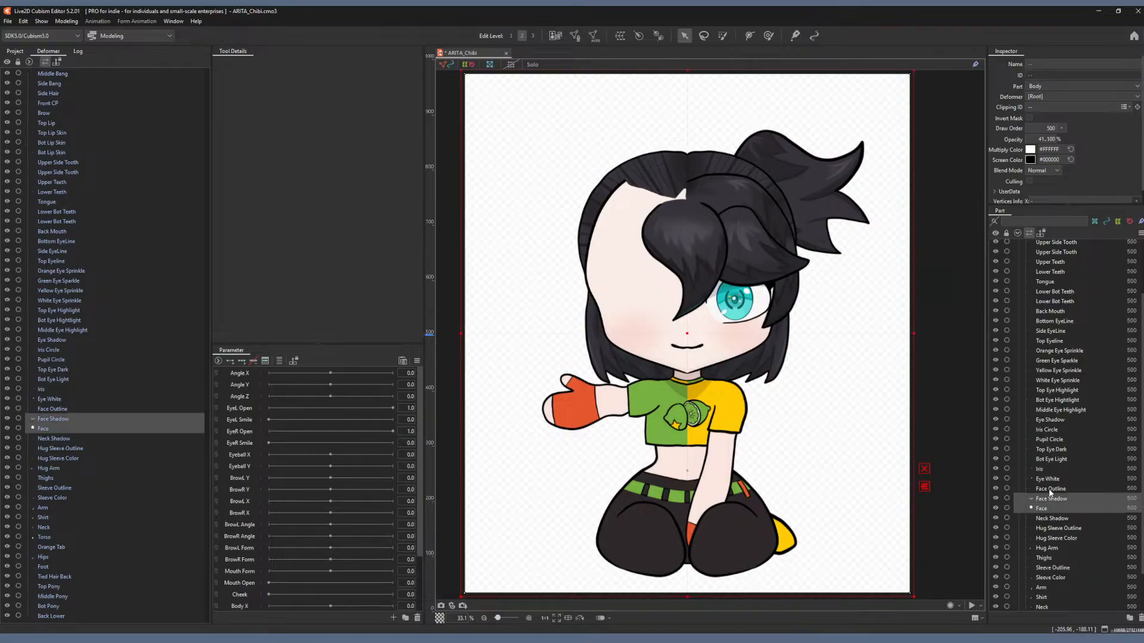
ctrl+click(1050, 490)
scroll(1051, 494, up, 3)
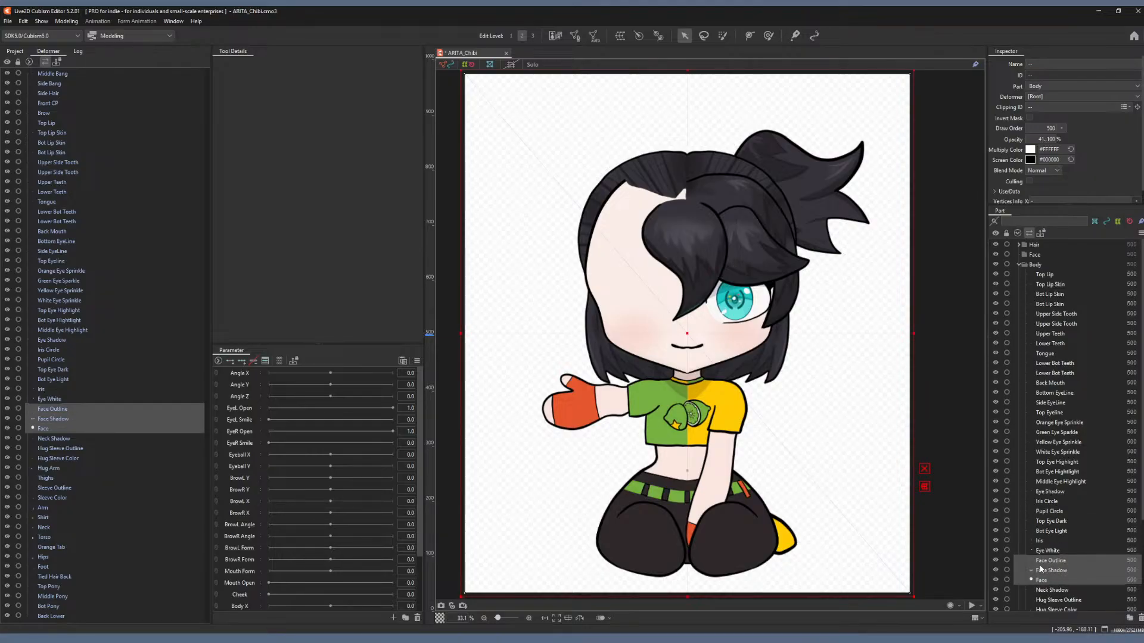
drag(1042, 569, 1034, 257)
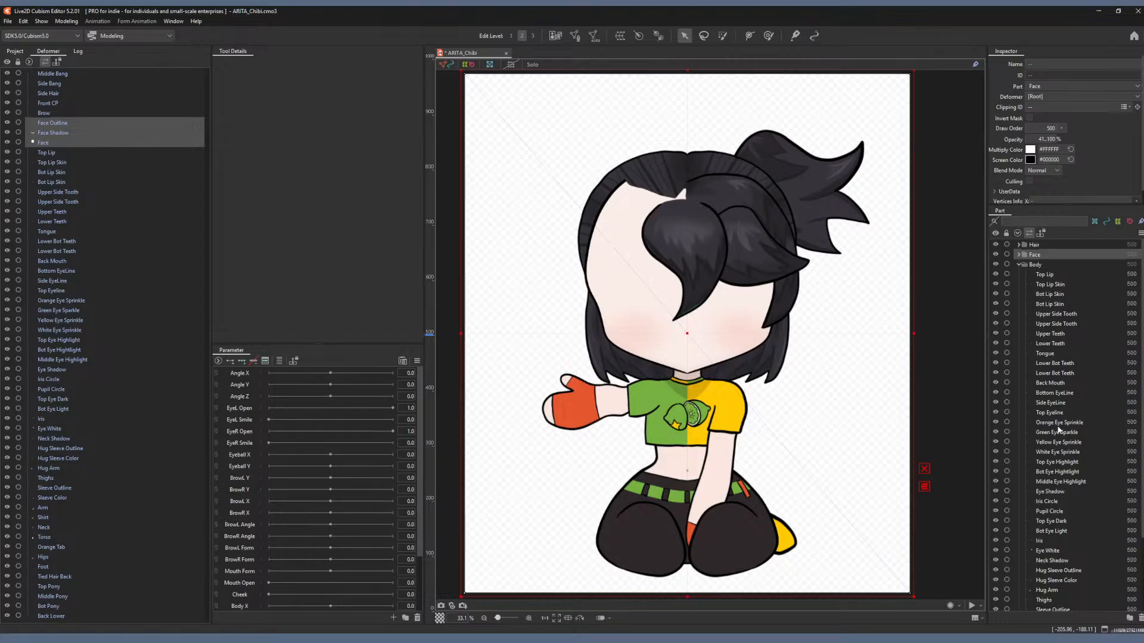
Create a part named Eyes above Face and move all layers from Bottom EyeLine through Eye White into it.
click(1129, 624)
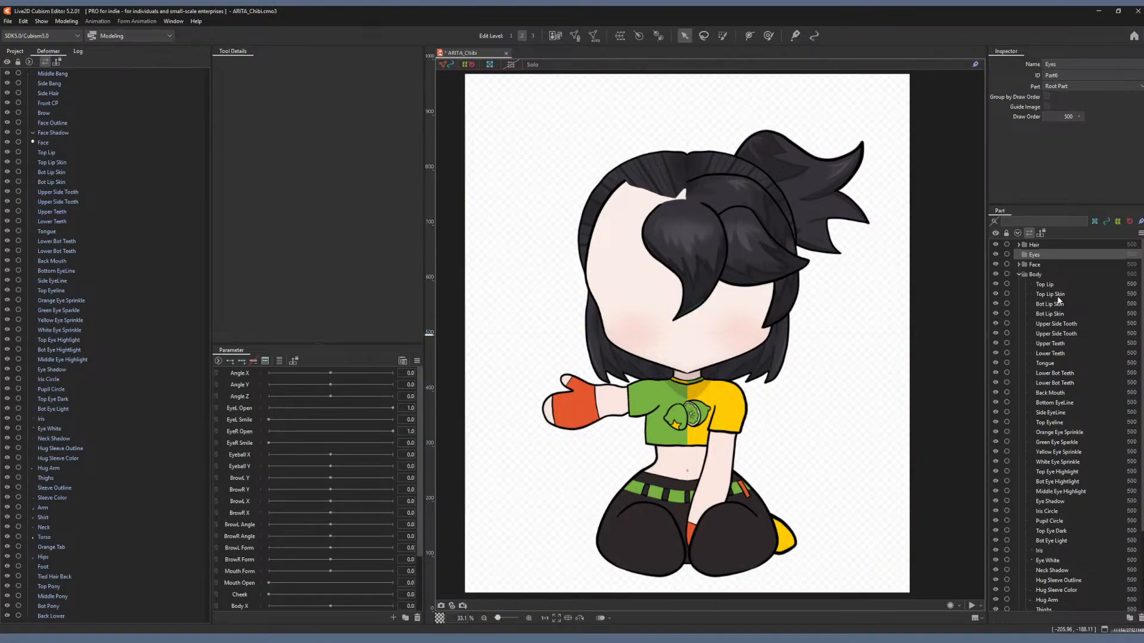
scroll(1055, 386, down, 1)
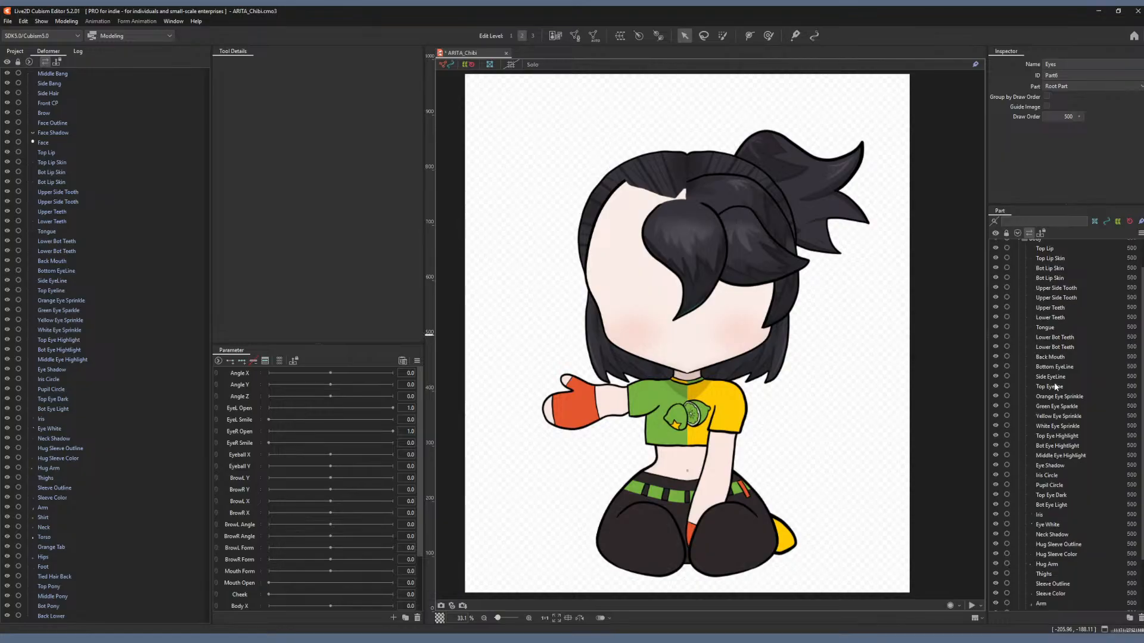
click(1059, 368)
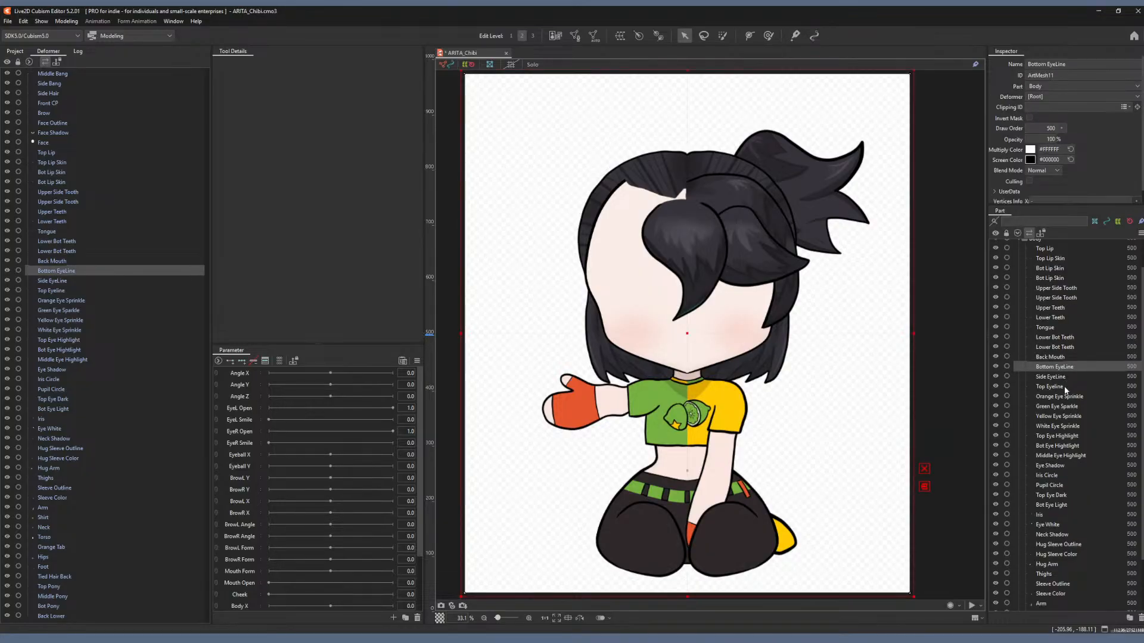
shift+click(1053, 526)
scroll(1053, 527, up, 1)
drag(1045, 439, 1035, 257)
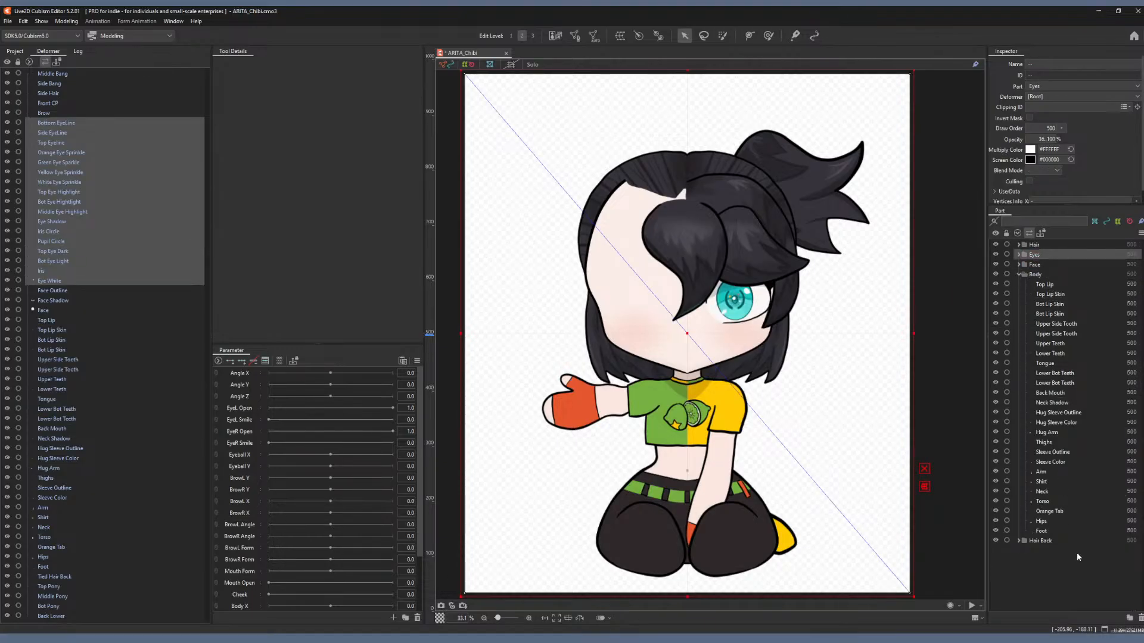
Create a part named Mouth above Eyes and move all layers from Top Lip through Back Mouth into it.
click(1128, 618)
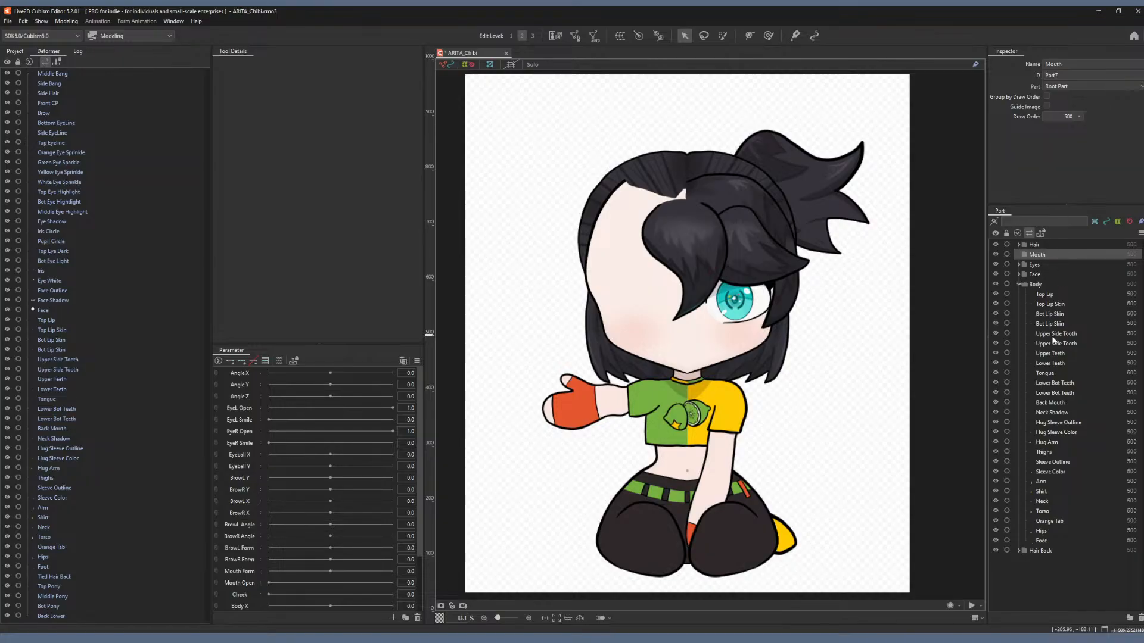
click(1046, 294)
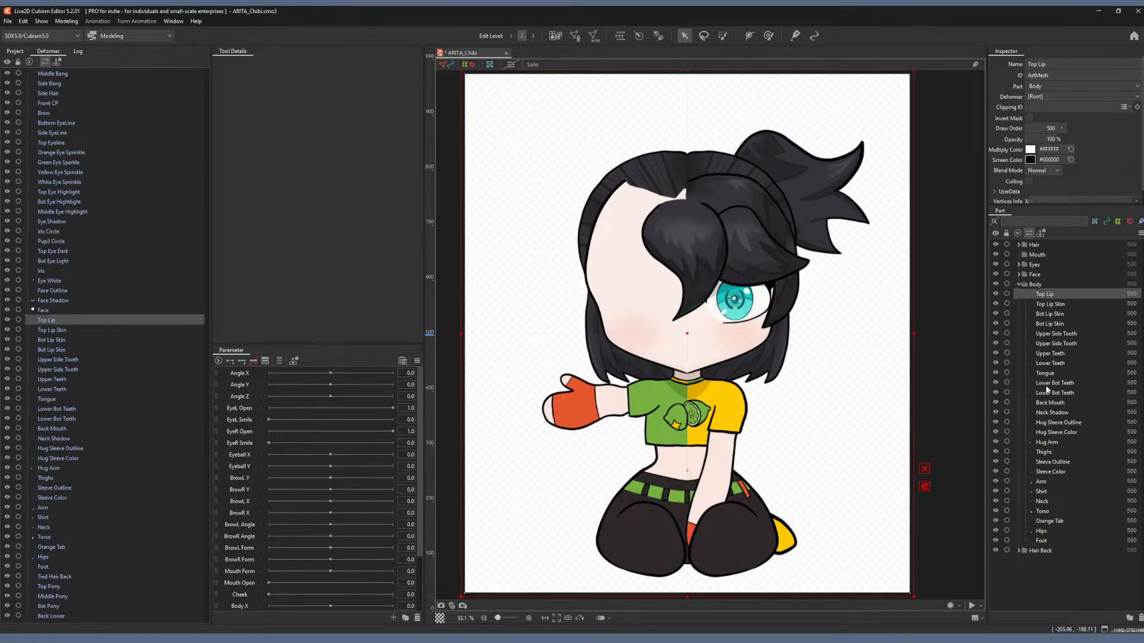
shift+click(1051, 404)
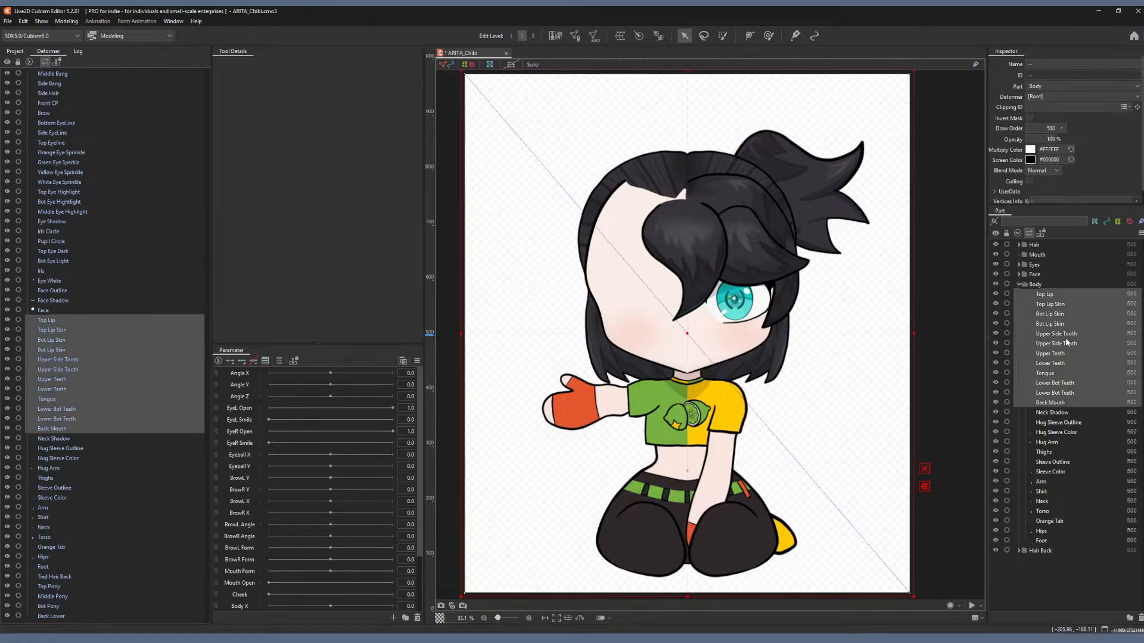
drag(1064, 337, 1039, 256)
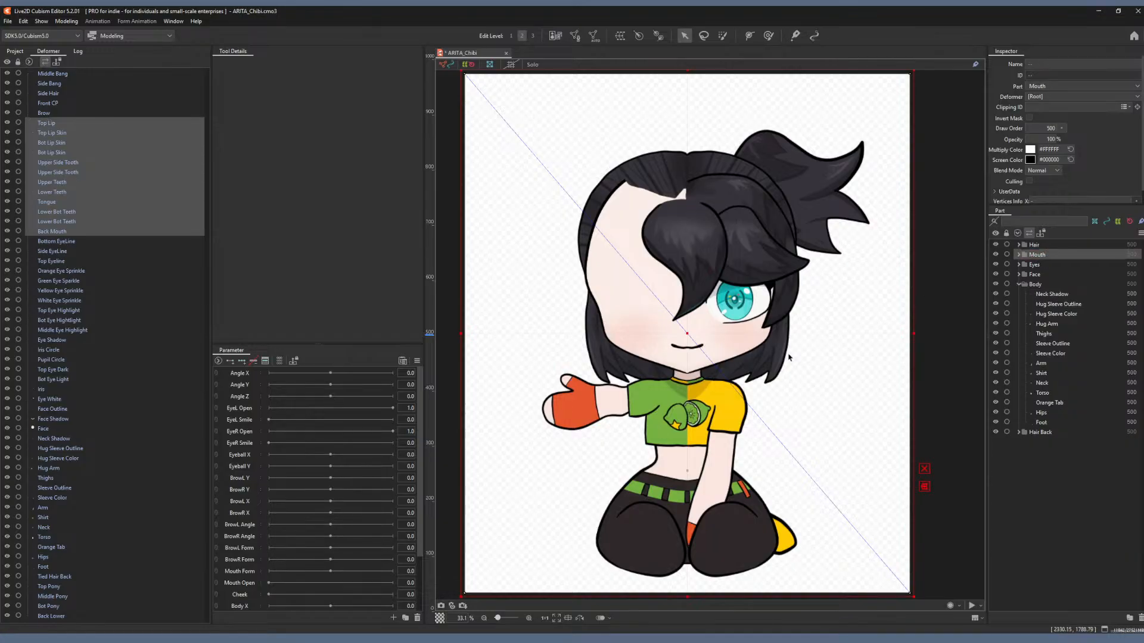
Check the neck area and the remaining Body layers from Neck Shadow to Foot, and collapse the Body part.
scroll(715, 374, up, 5)
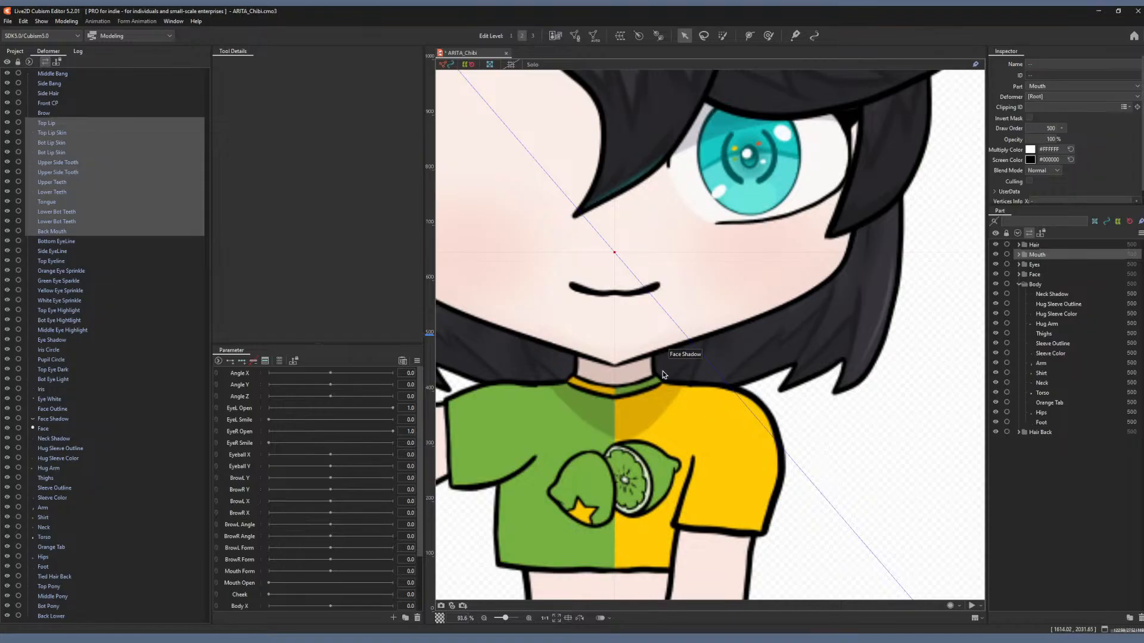
scroll(638, 328, down, 2)
scroll(638, 328, down, 3)
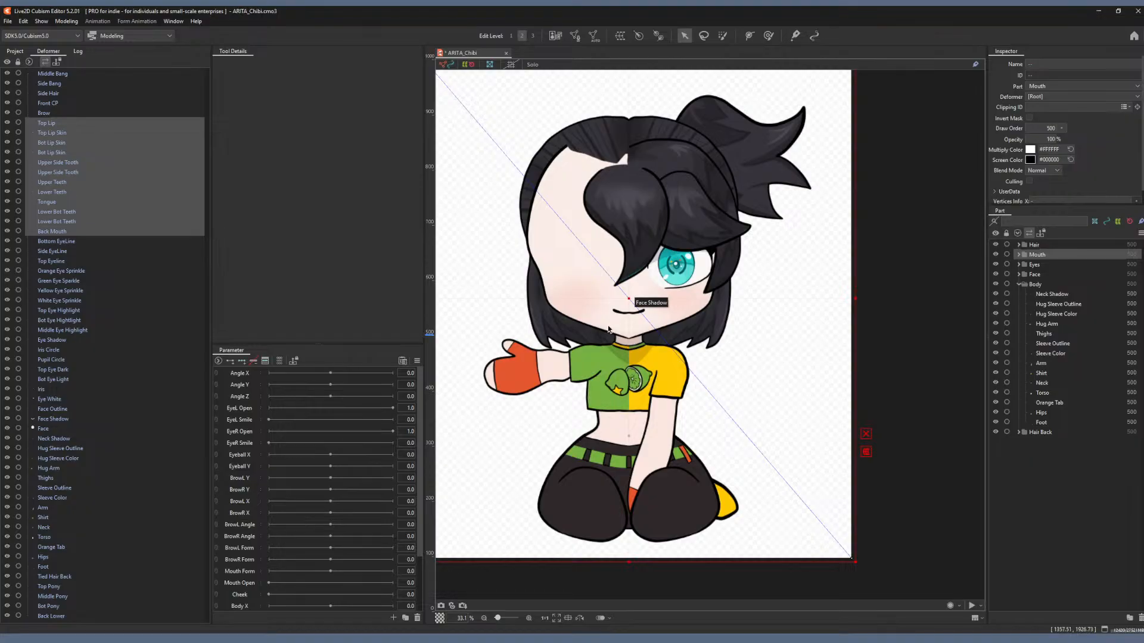
click(1052, 295)
ctrl+click(1049, 422)
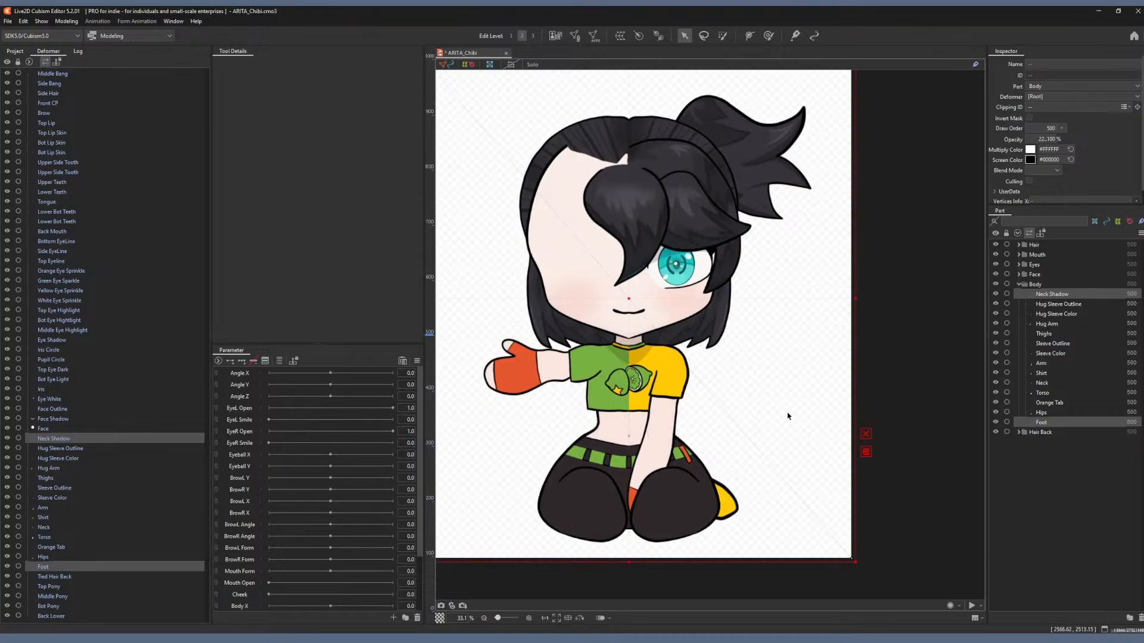
scroll(788, 415, down, 2)
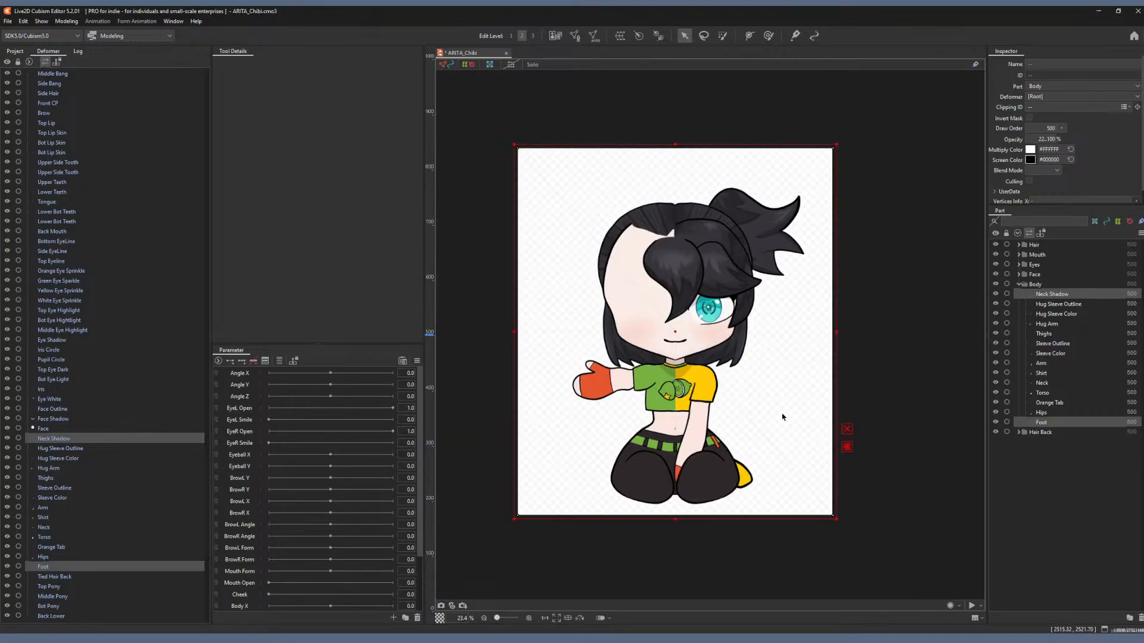
click(1018, 284)
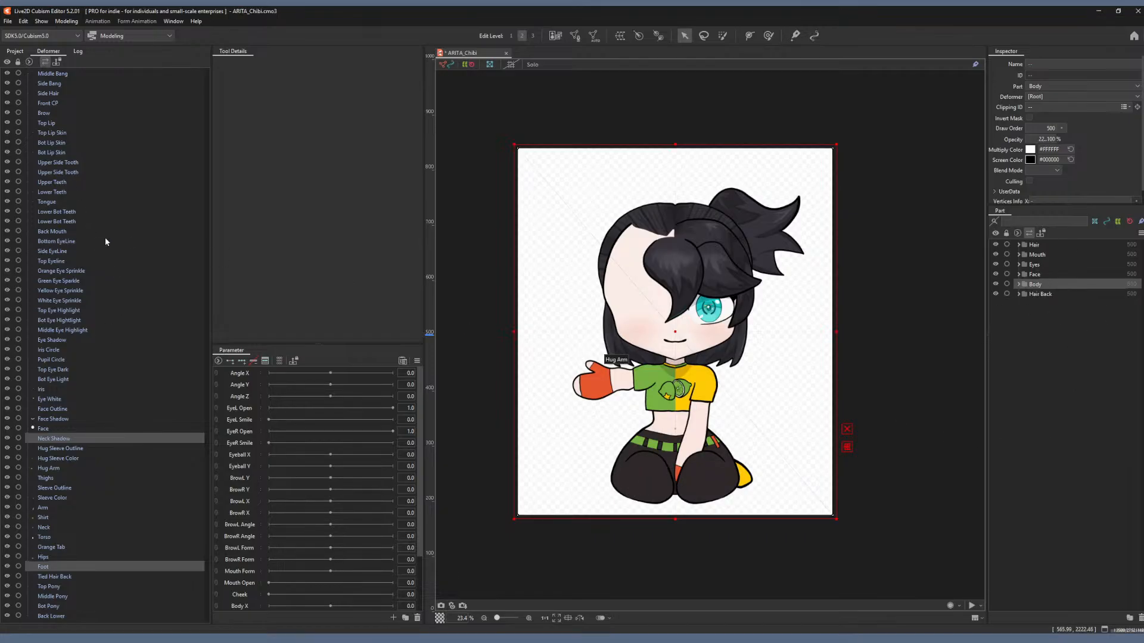
Hide the Hair part and expand the Eyes part to list its layers.
scroll(578, 411, up, 2)
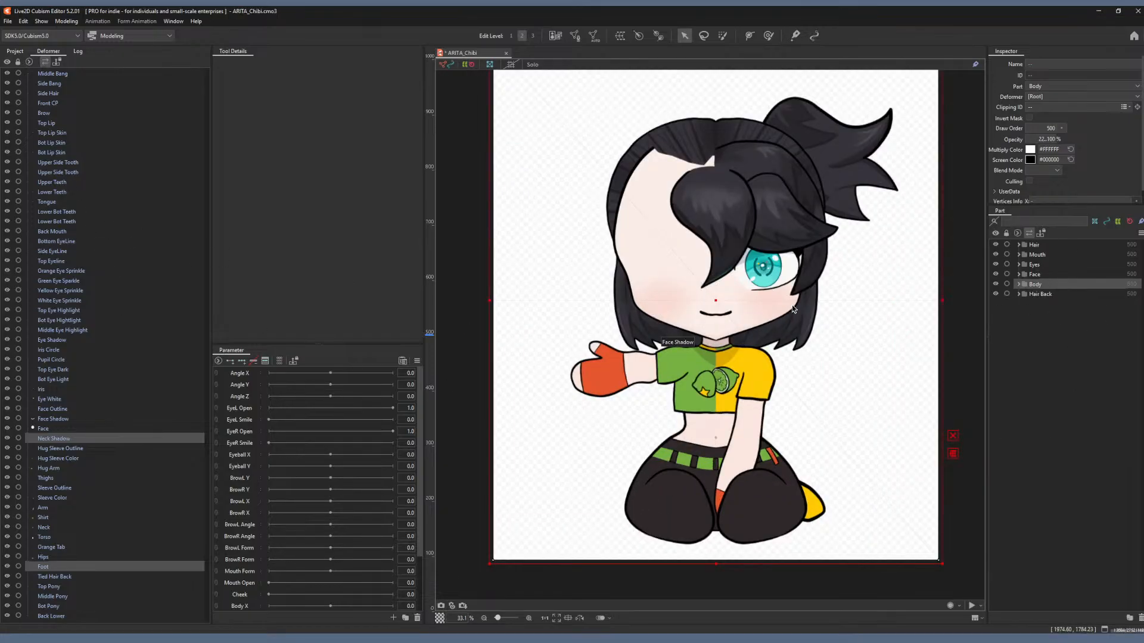
drag(768, 259, 696, 355)
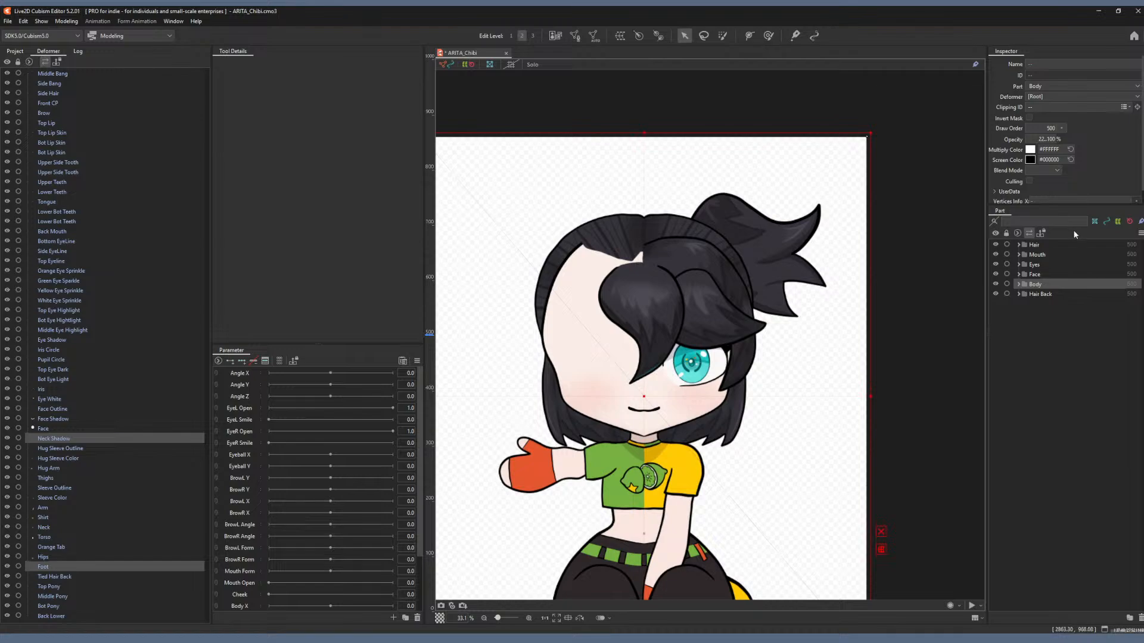
click(996, 245)
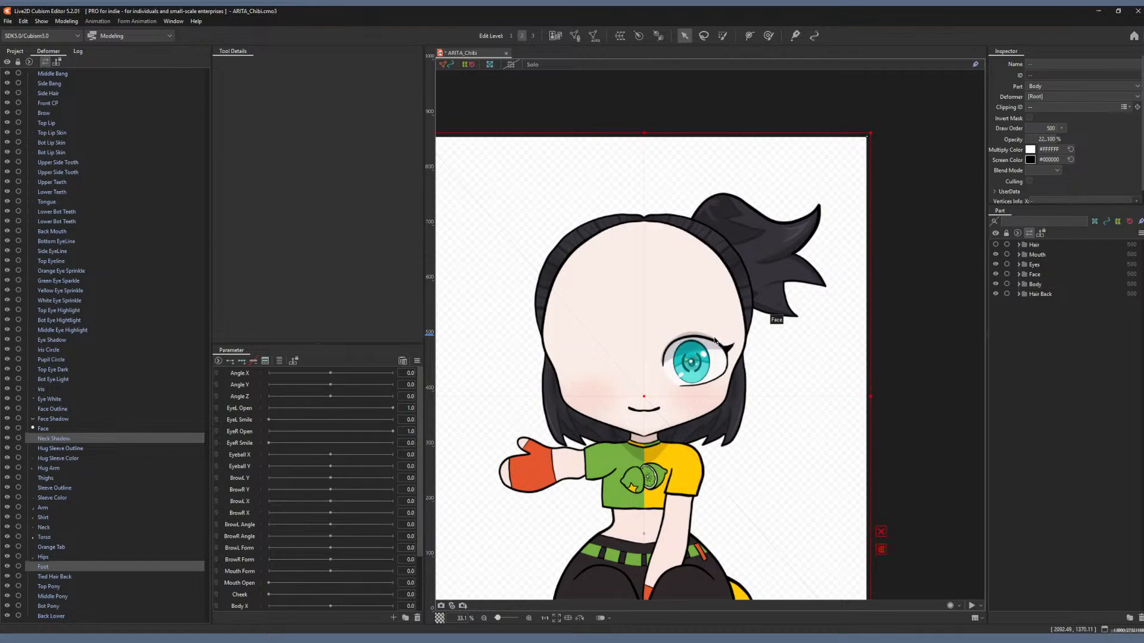
scroll(715, 342, up, 3)
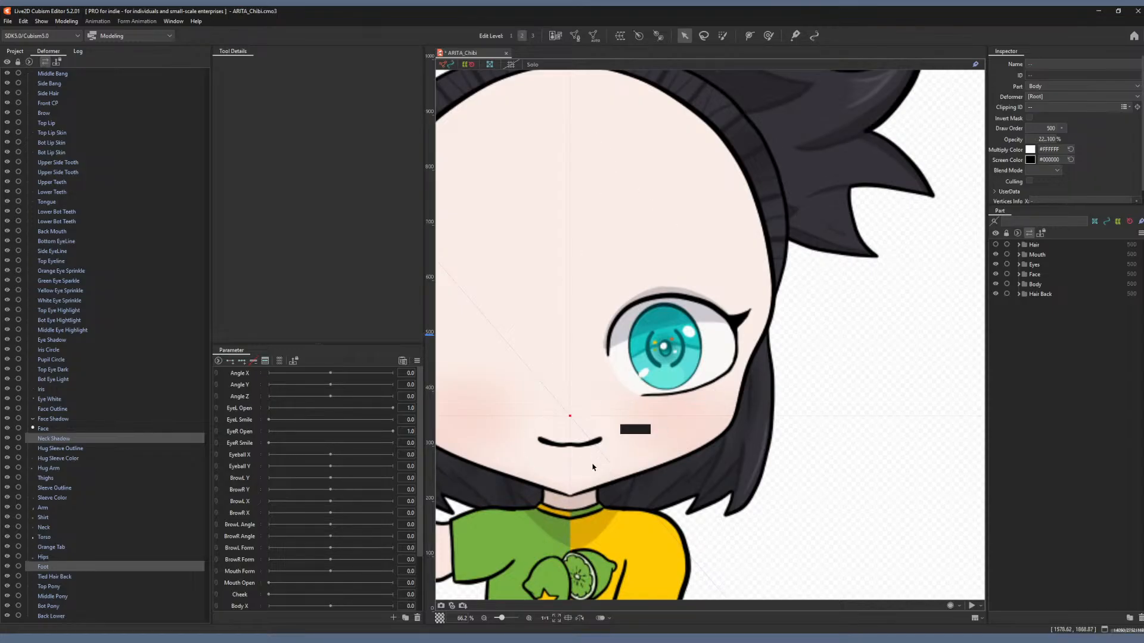
scroll(587, 444, up, 1)
scroll(587, 443, down, 1)
scroll(659, 336, up, 1)
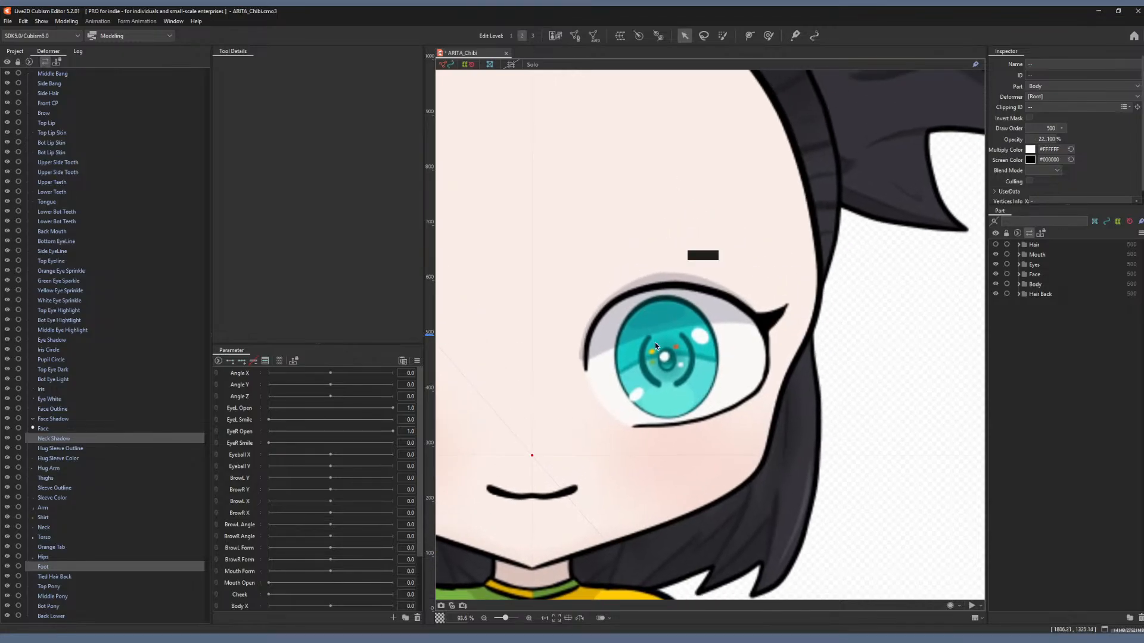
click(1018, 263)
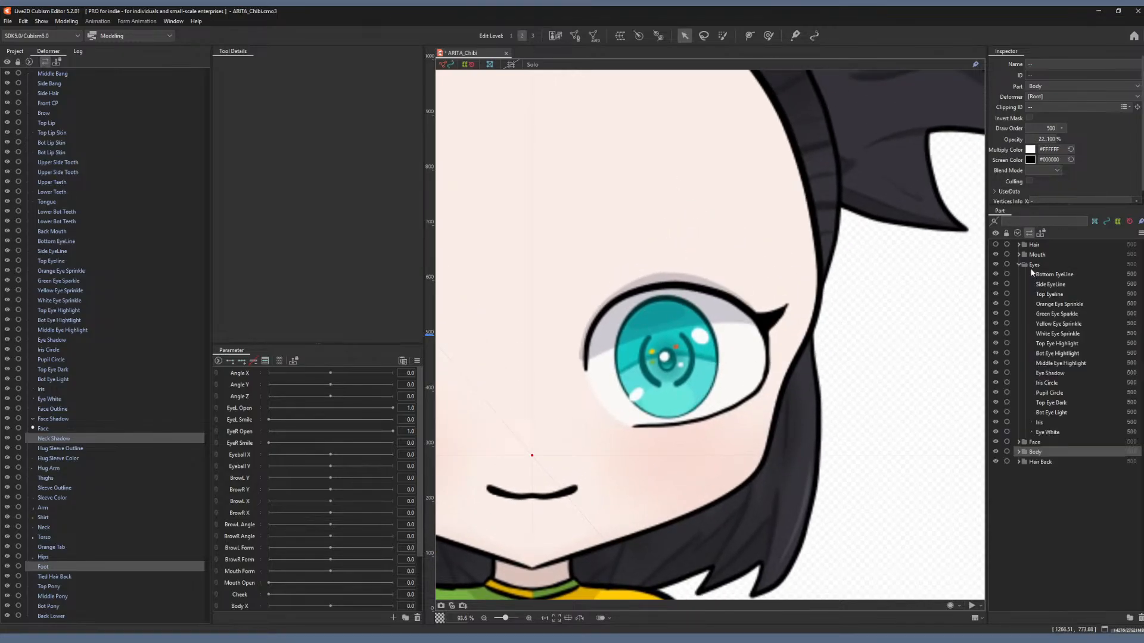
Clip the Eye Shadow layer to the eye white by setting its Clipping ID to Sclera.
click(1066, 276)
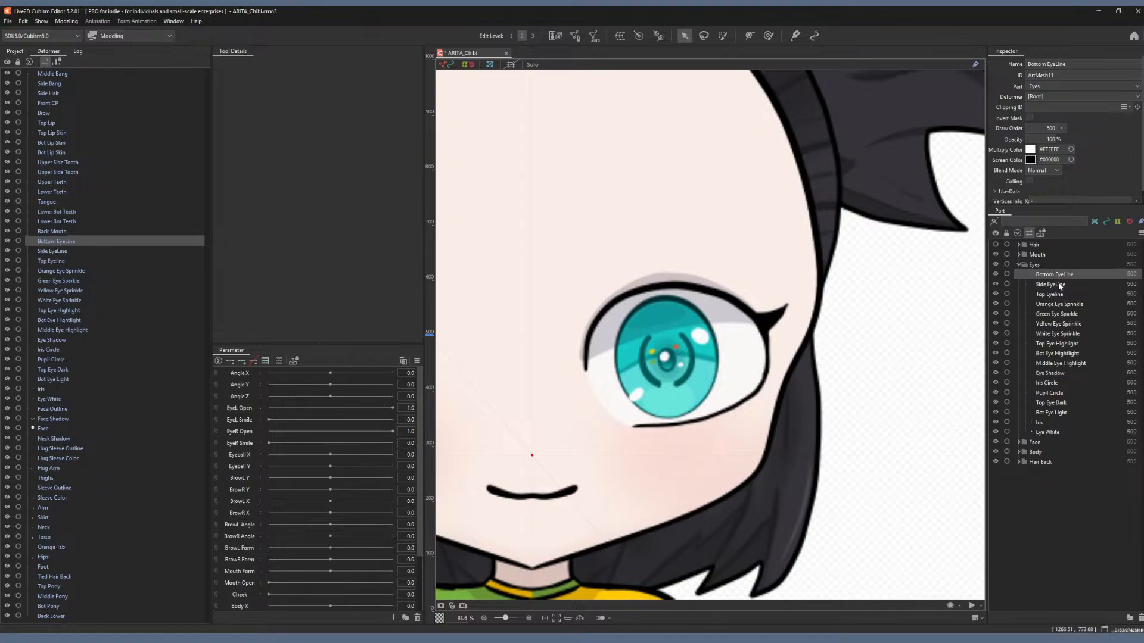
click(1051, 374)
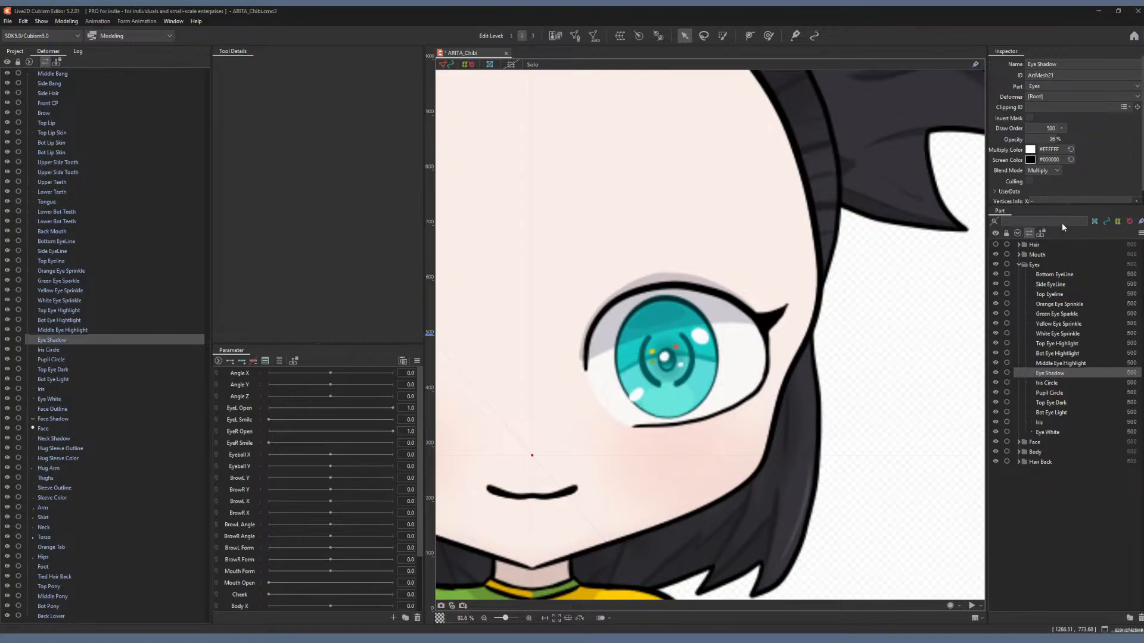
click(1039, 109)
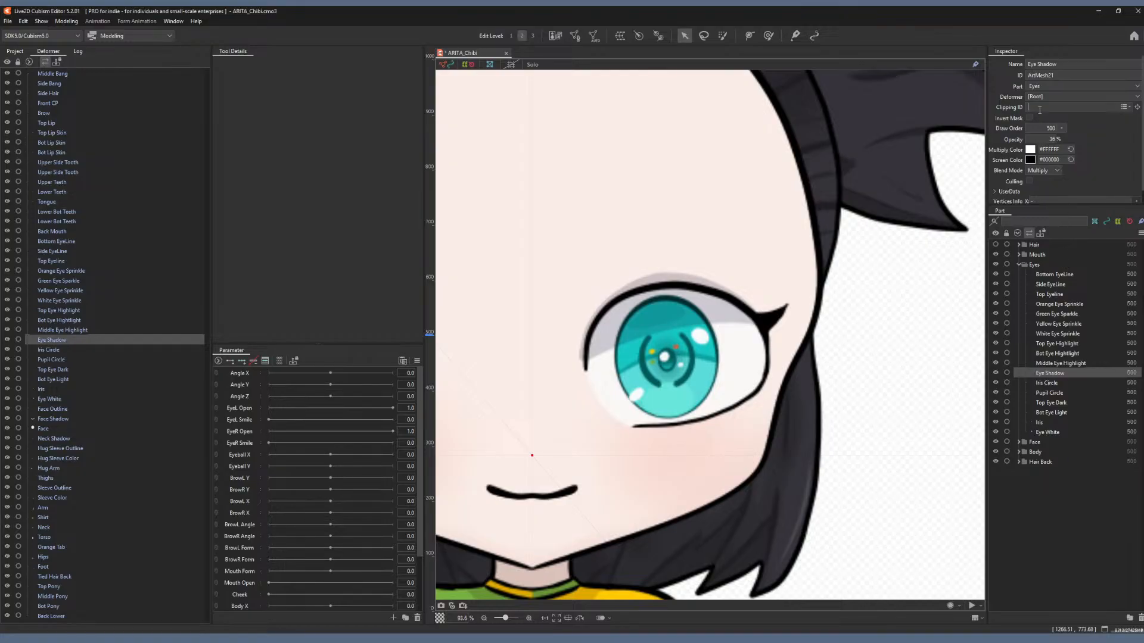
text(Sclera)
key(Return)
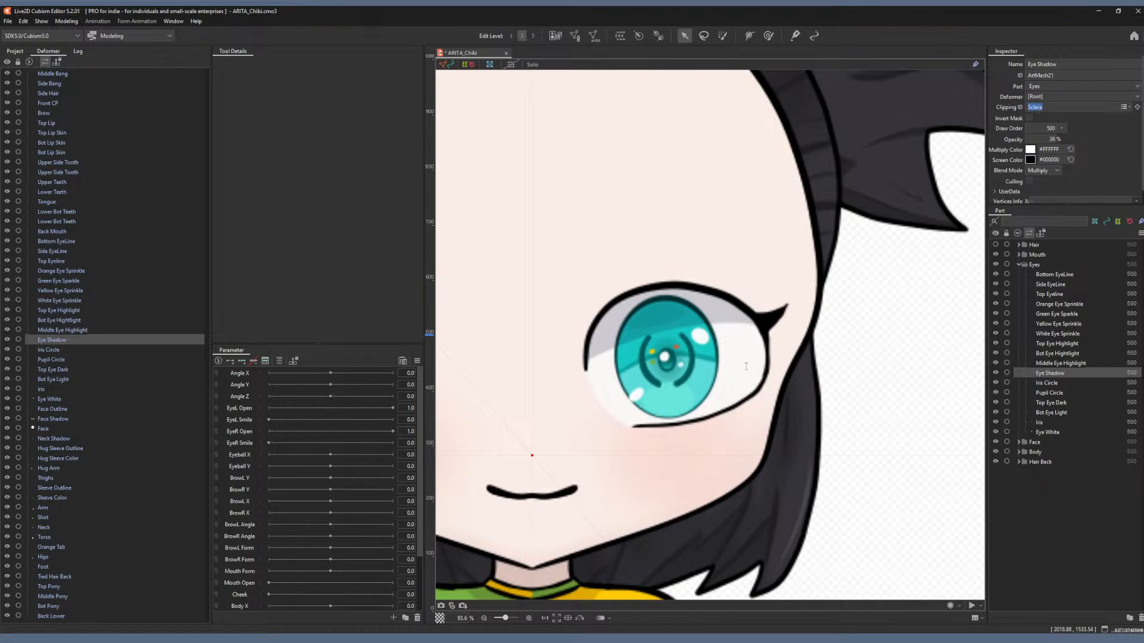
Set the Clipping ID to Sclera for the orange, green, yellow and white eye sparkles and the three eye highlights.
click(1054, 384)
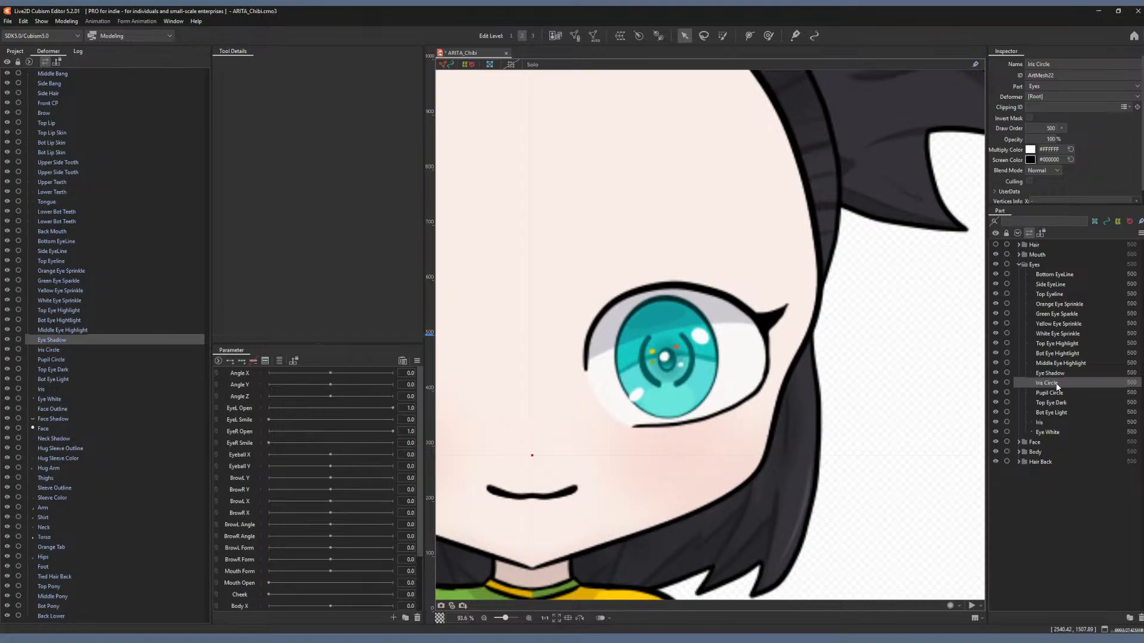
click(1059, 305)
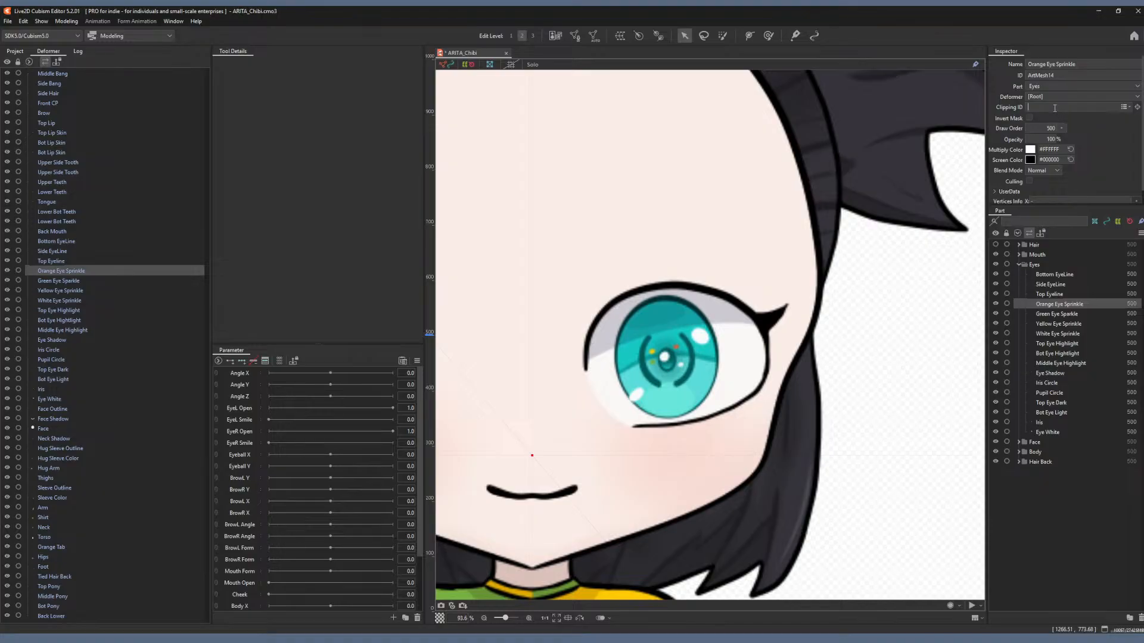
click(1055, 108)
text(Sclara)
click(1041, 312)
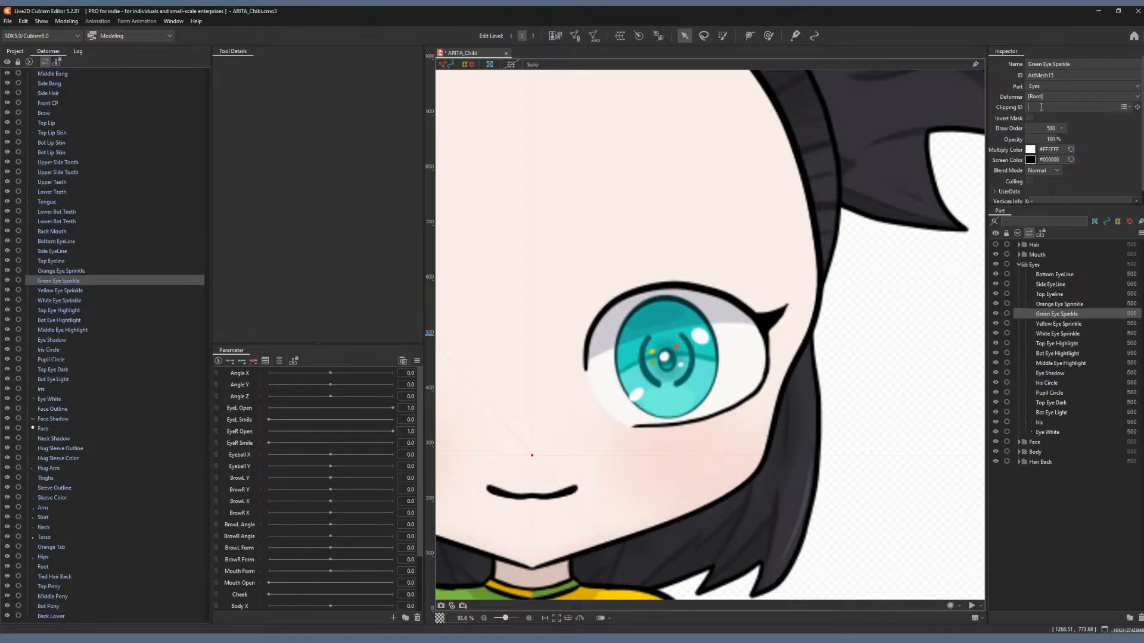
text(Sclara)
click(1045, 324)
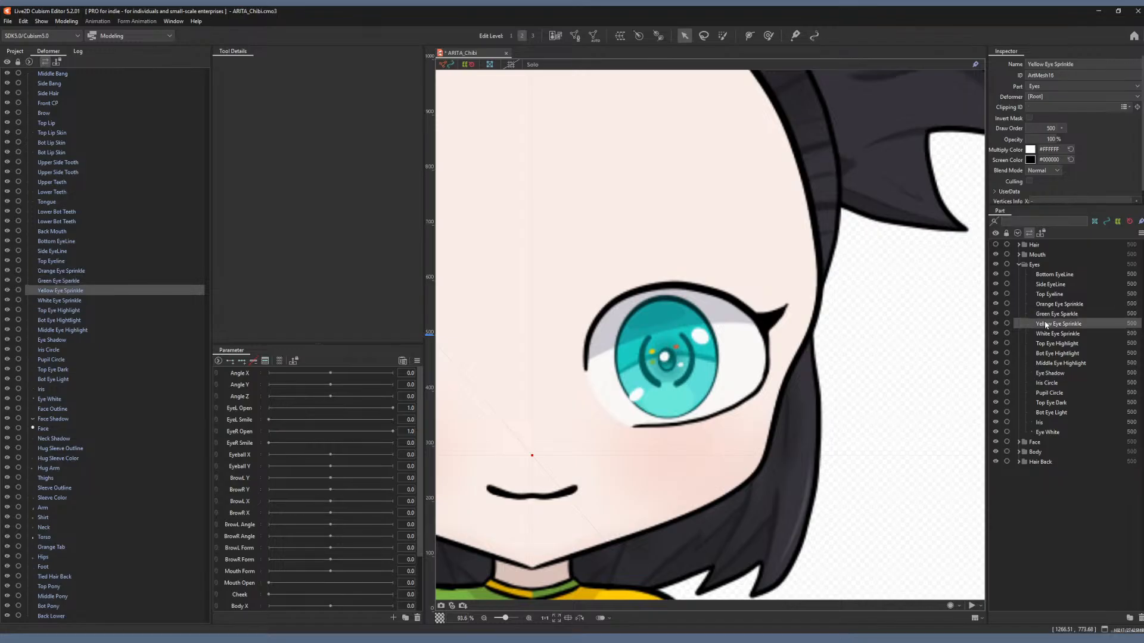
shift+click(1054, 364)
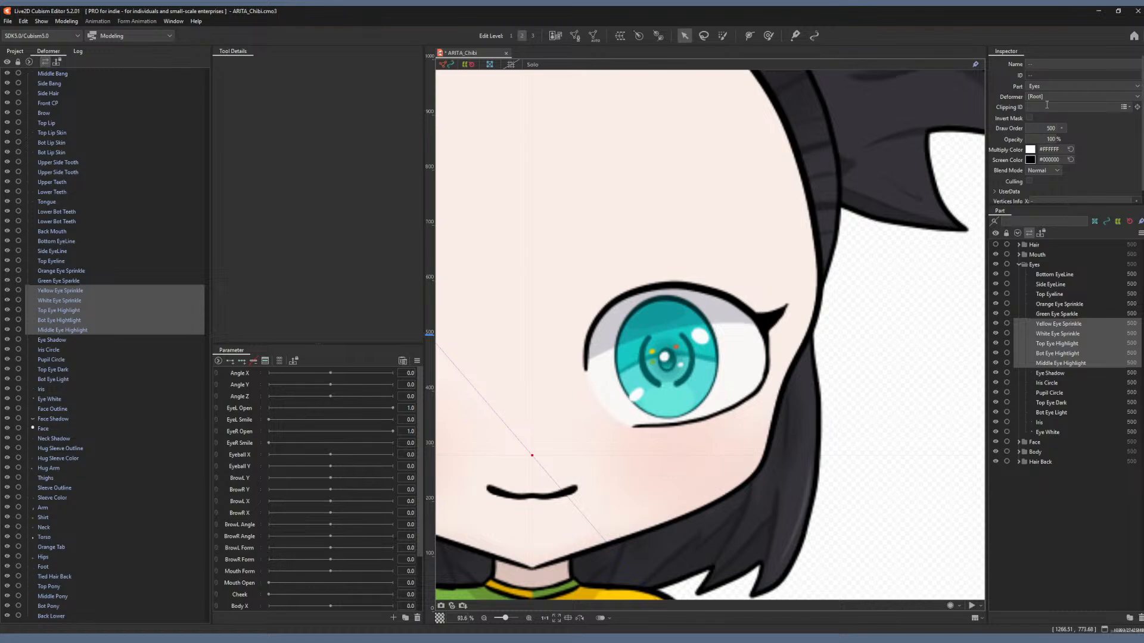
text(Sclara)
Set the Clipping ID of the Iris Circle, Pupil Circle, Top Eye Dark, Bot Eye Light and Iris layers to Sclera.
click(1061, 384)
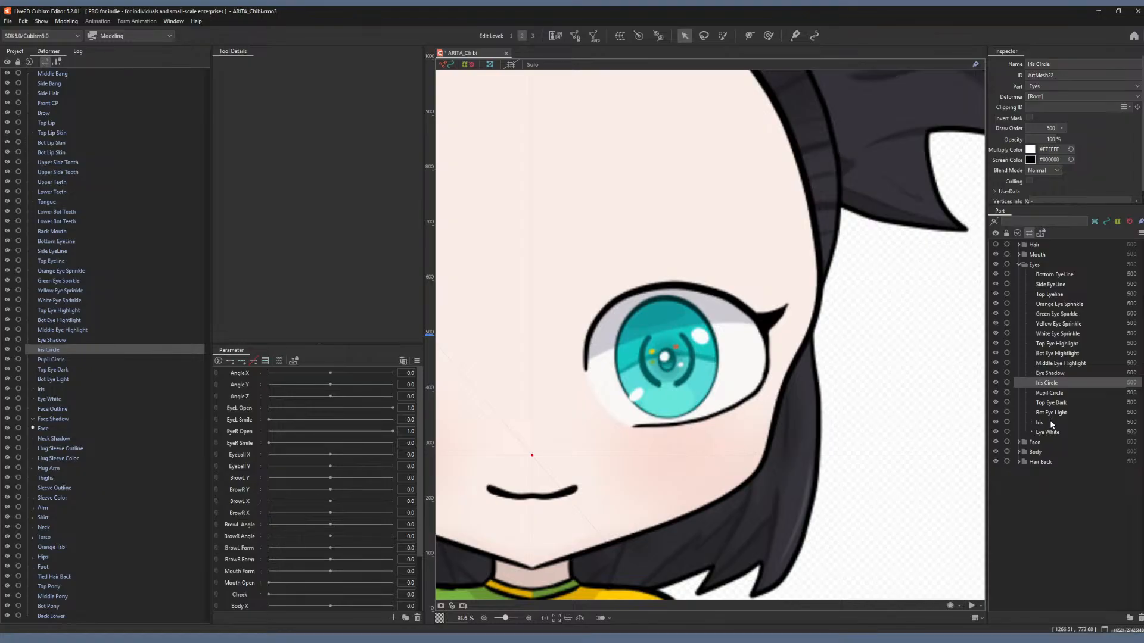
shift+click(1051, 423)
text(Sclera)
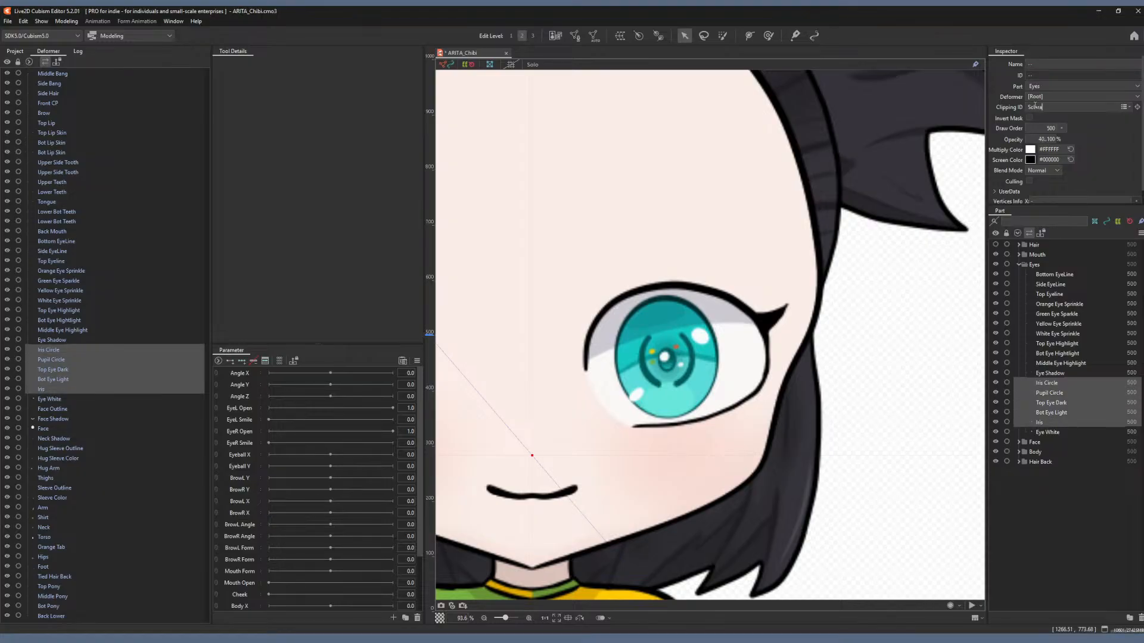
Test the eye clipping by shifting the Eye White layer sideways and returning it to its place.
click(1052, 412)
click(1050, 424)
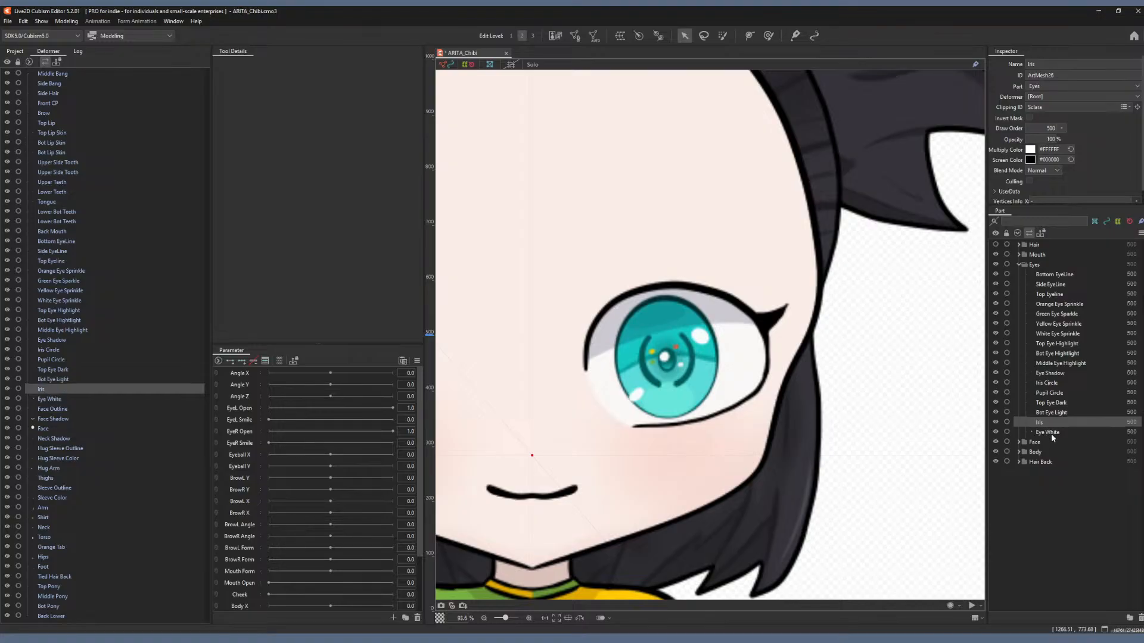
click(1051, 432)
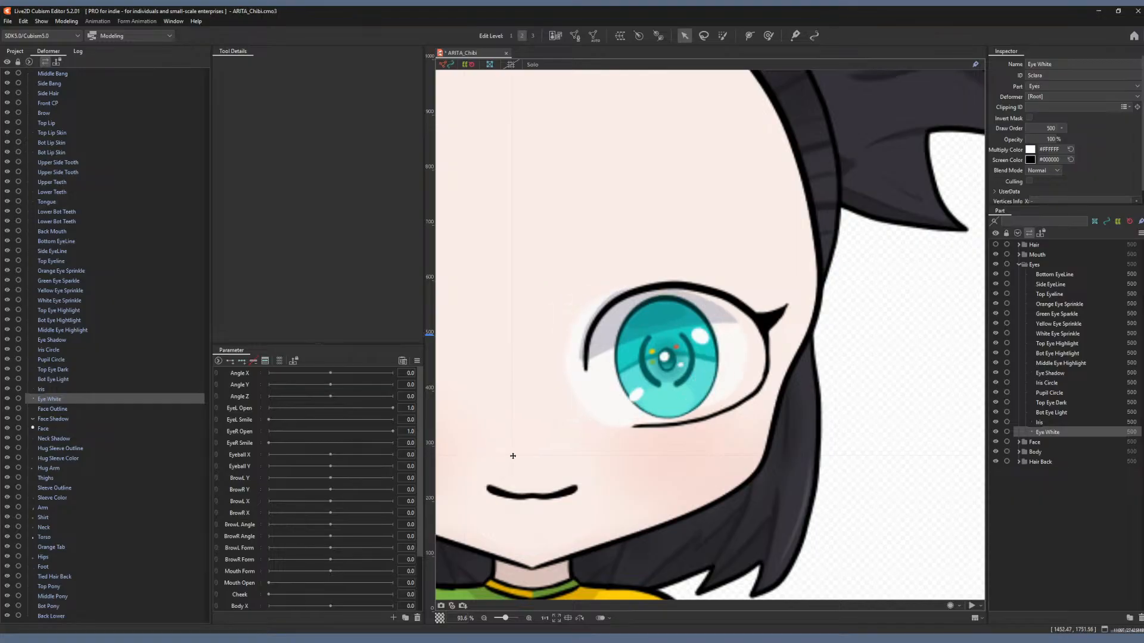
mouse_move(513, 456)
mouse_down()
mouse_move(607, 462)
mouse_move(448, 449)
mouse_move(631, 458)
mouse_move(452, 450)
mouse_move(529, 455)
mouse_up()
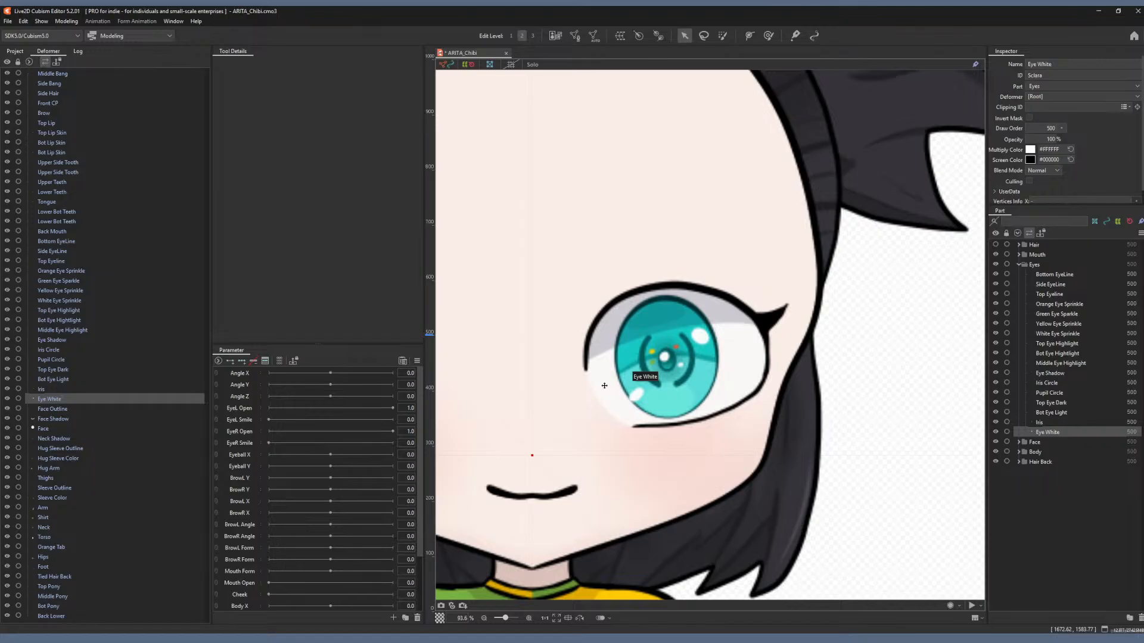
Open the Bottom EyeLine, Side EyeLine and Top Eyeline layers together in mesh editing.
click(1052, 275)
ctrl+click(1050, 294)
ctrl+click(1050, 285)
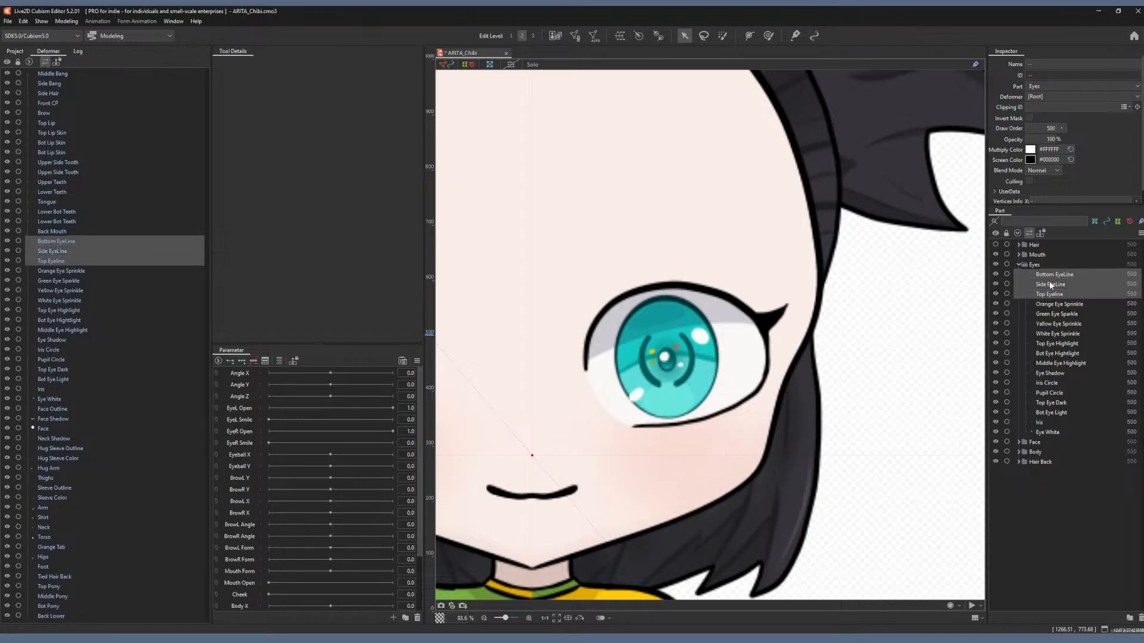
click(572, 36)
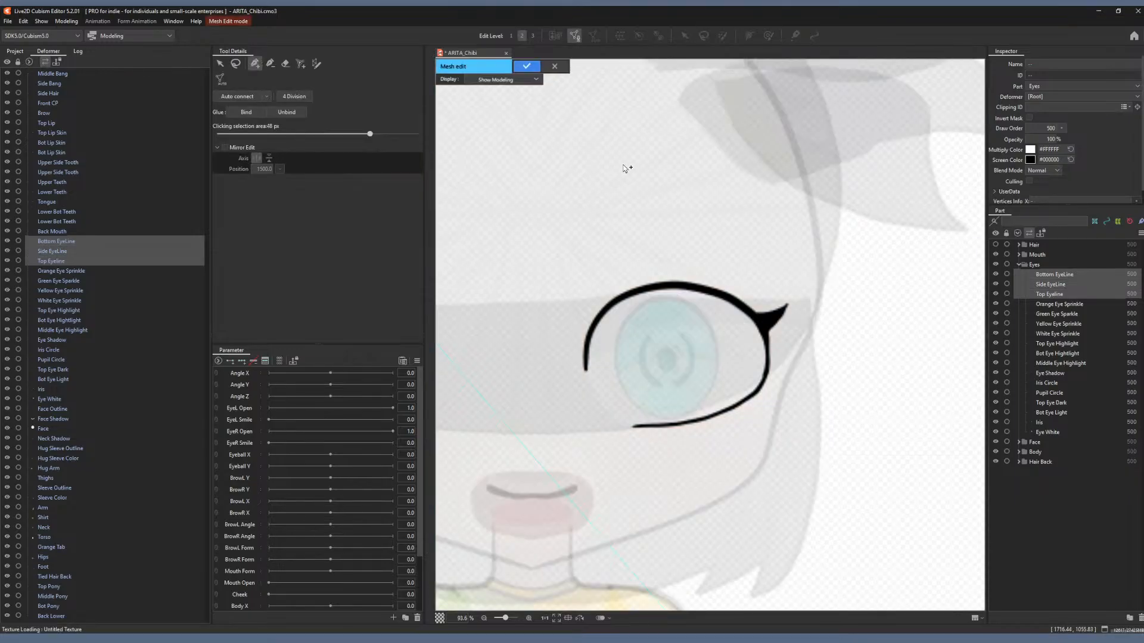
scroll(627, 169, up, 4)
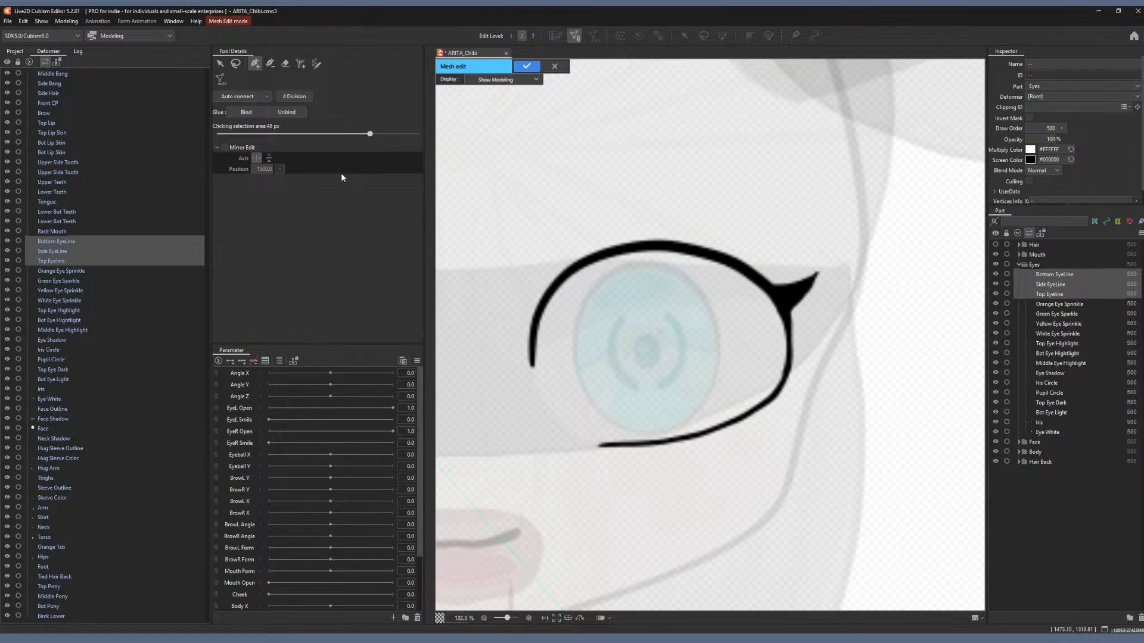
scroll(538, 245, down, 6)
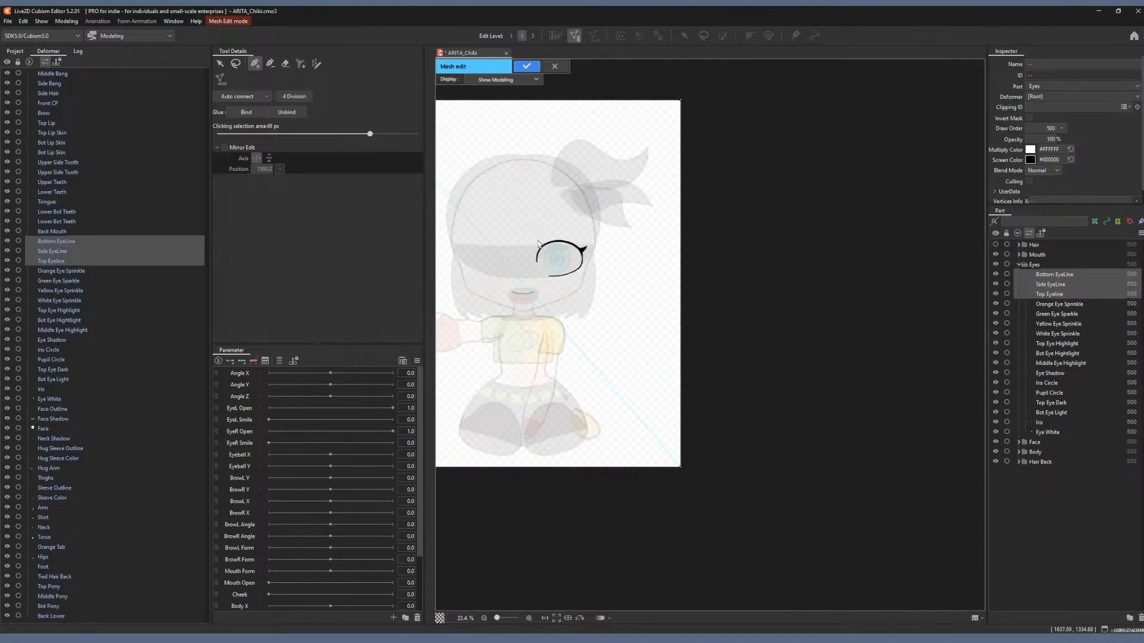
drag(538, 244, 630, 282)
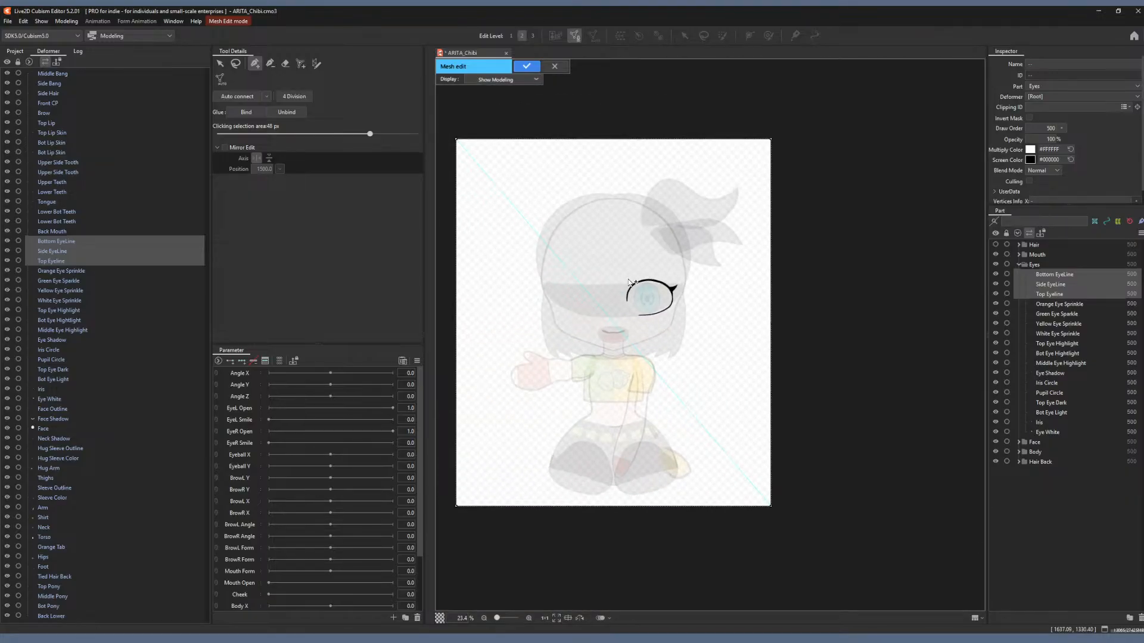
scroll(655, 292, up, 4)
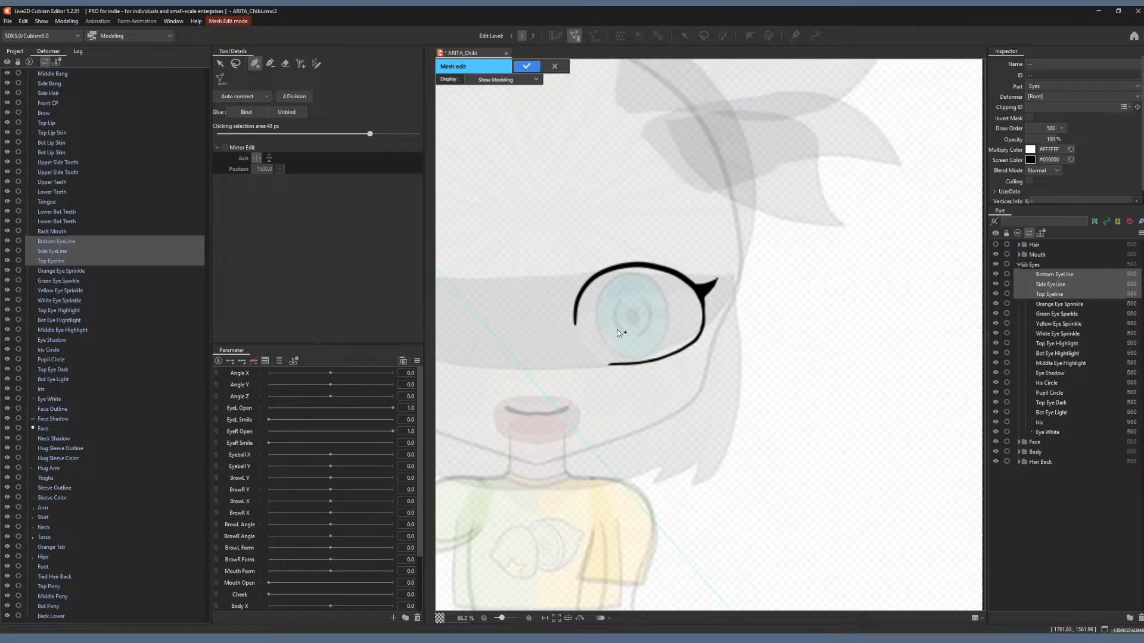
scroll(685, 343, down, 1)
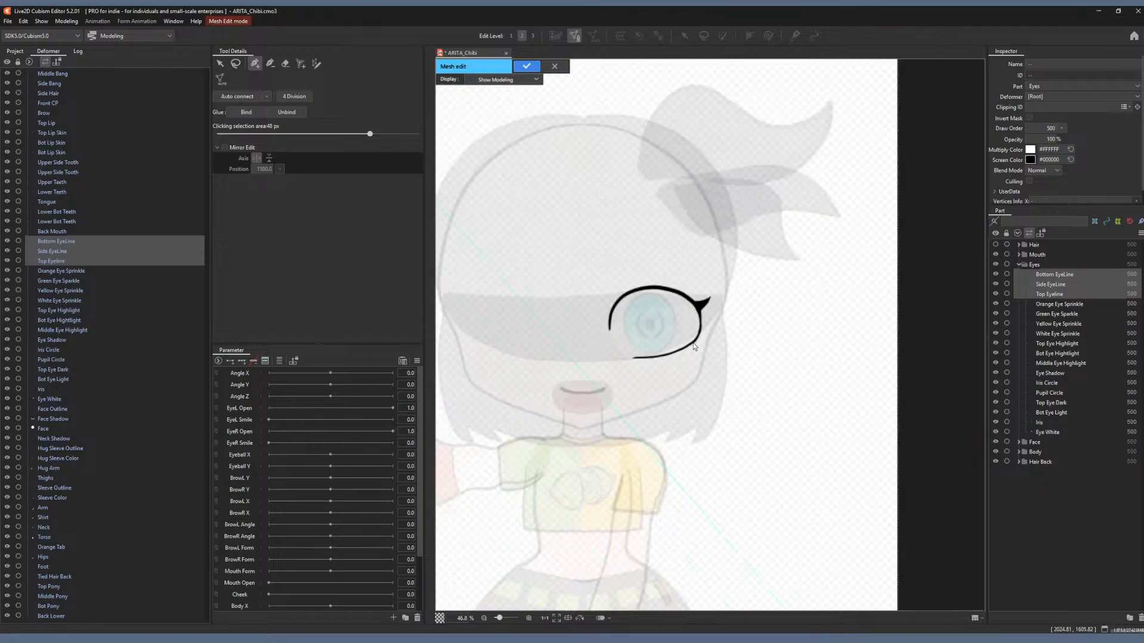
scroll(694, 347, down, 4)
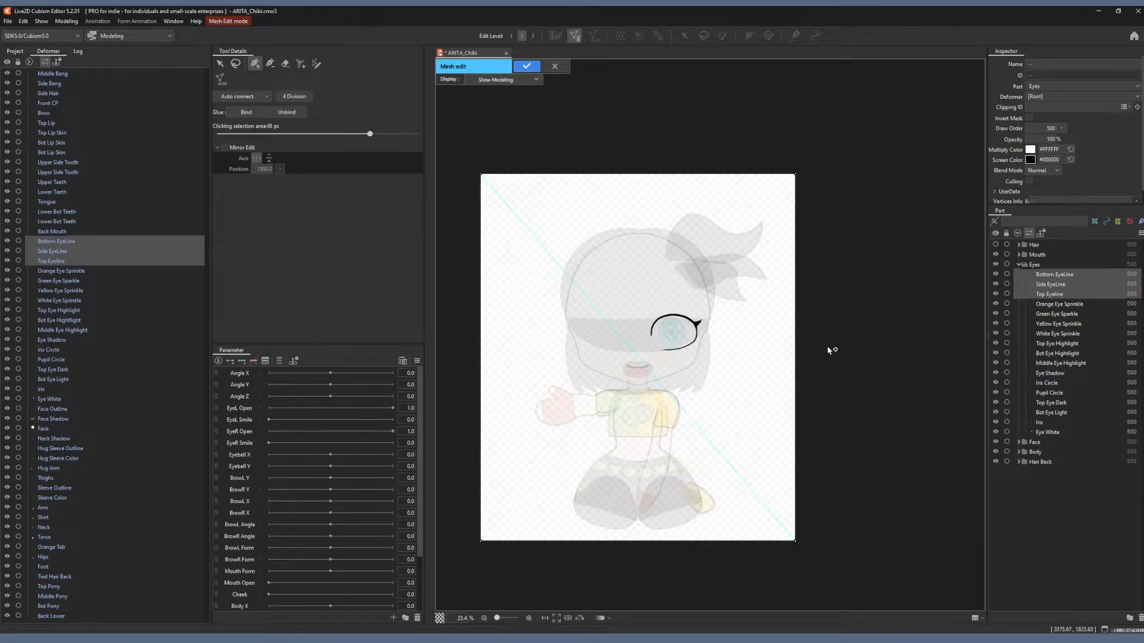
scroll(637, 288, up, 5)
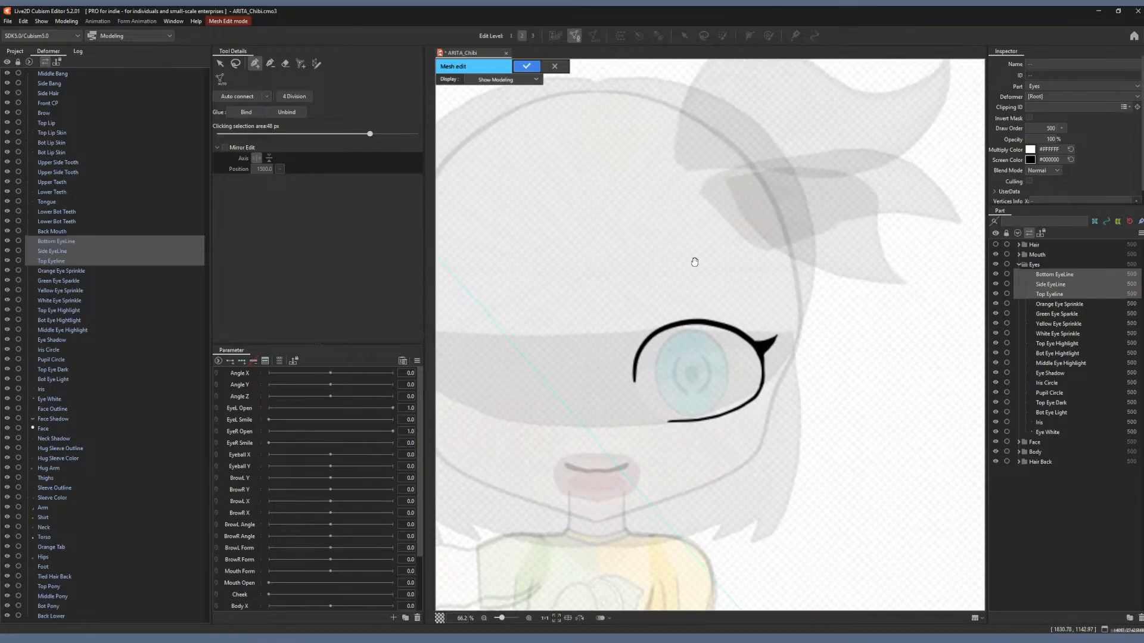
drag(695, 263, 672, 242)
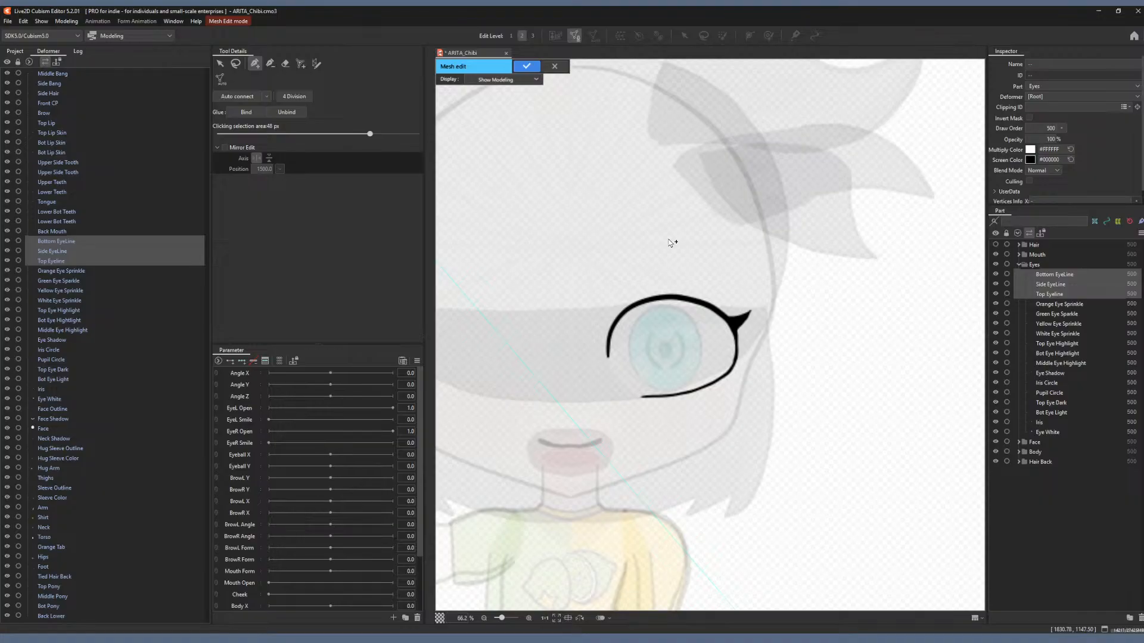
Make the Top Eyeline the mesh being edited and draw a stroke mesh along it from the inner end to the outer corner.
scroll(670, 243, up, 3)
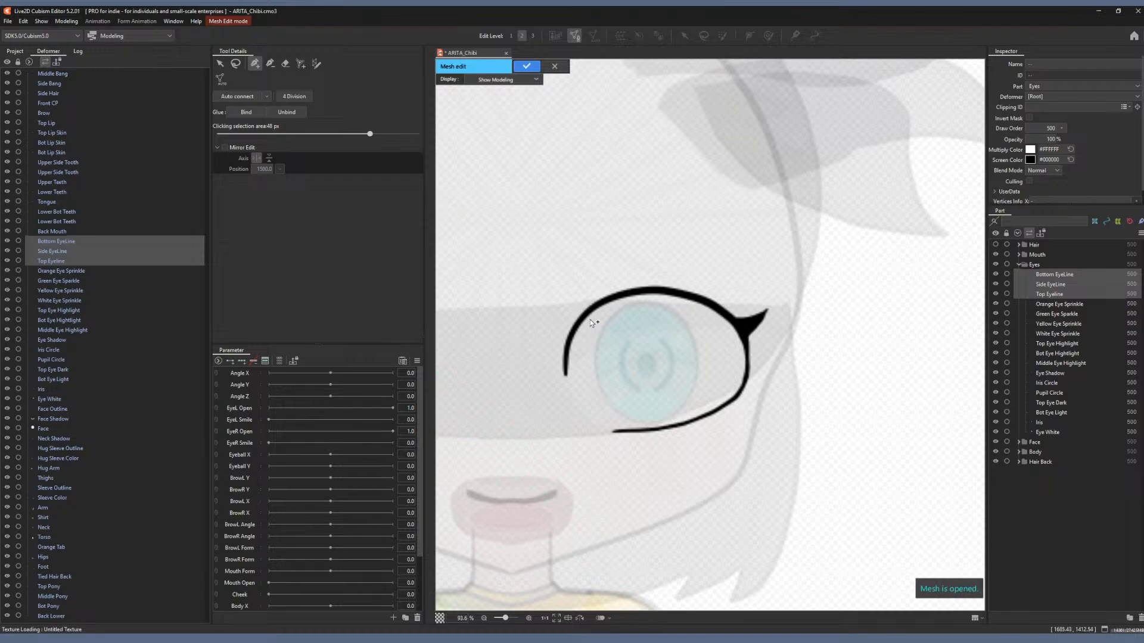
click(220, 63)
right_click(615, 210)
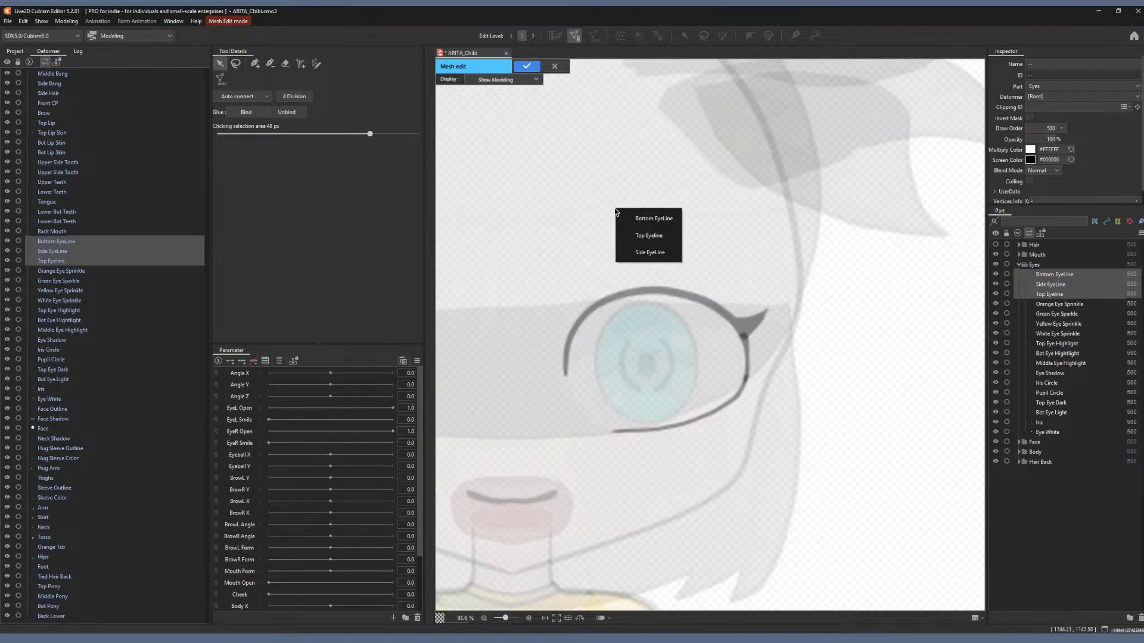
click(635, 214)
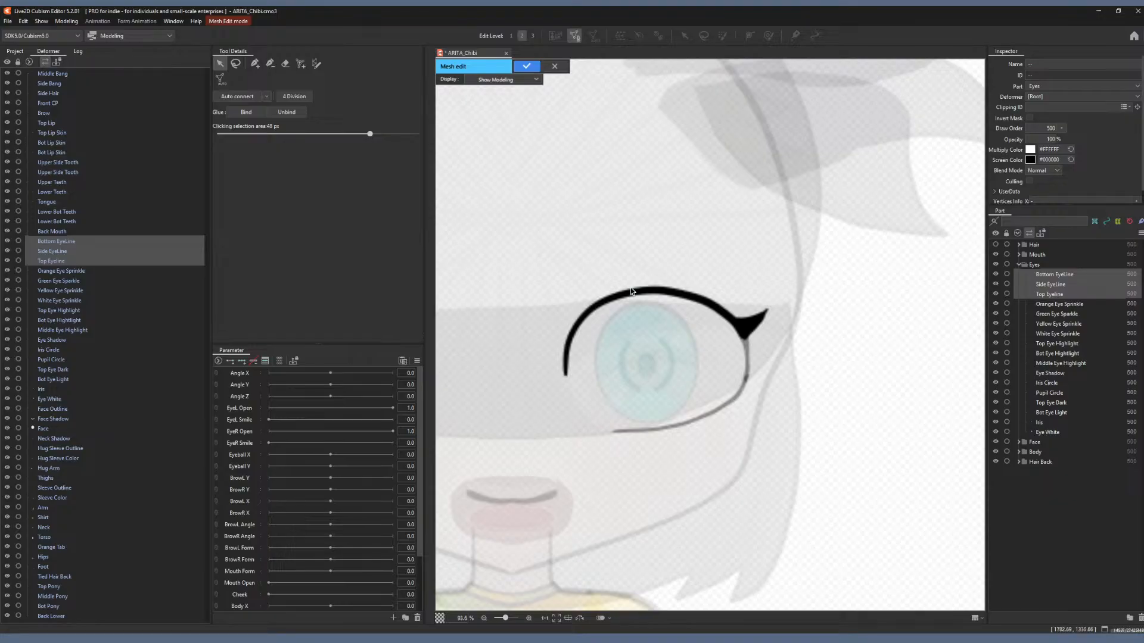
click(316, 63)
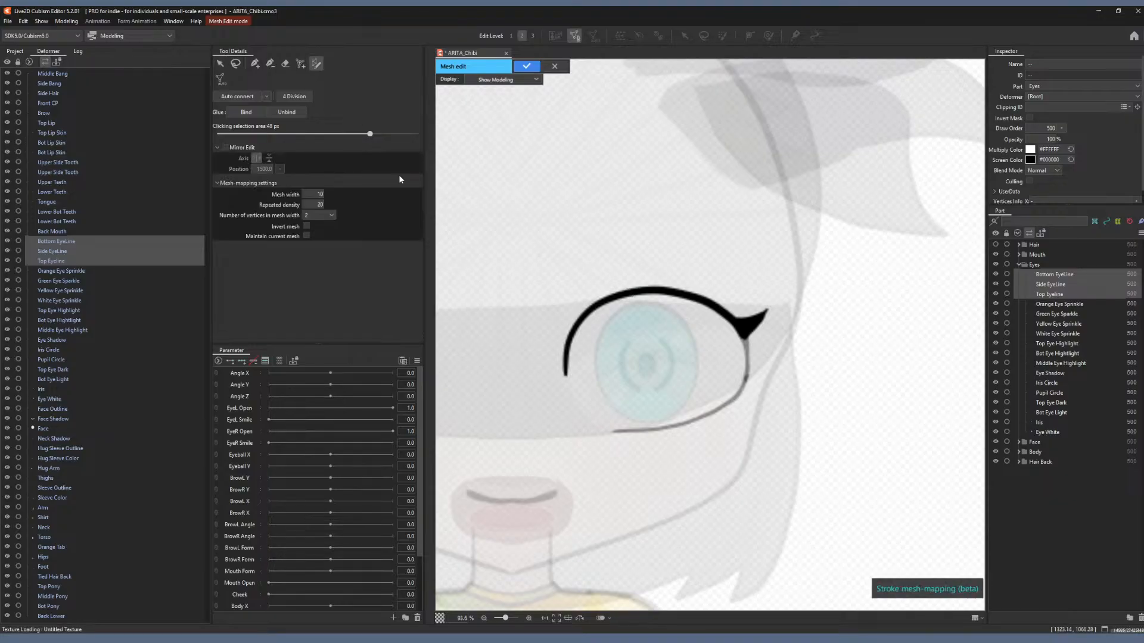
scroll(567, 354, up, 2)
drag(603, 341, 579, 387)
mouse_move(540, 427)
mouse_down()
mouse_move(564, 350)
mouse_move(645, 317)
mouse_move(703, 318)
mouse_move(793, 362)
mouse_up()
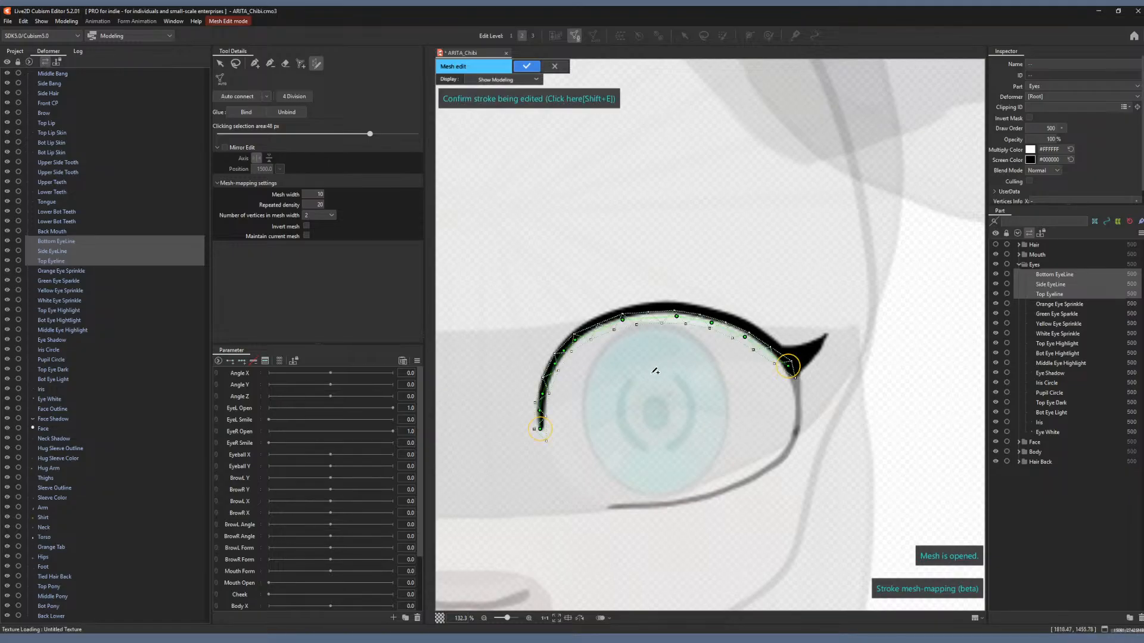
Widen the Top Eyeline stroke mesh at its outer corner, where the lash wing begins.
click(220, 63)
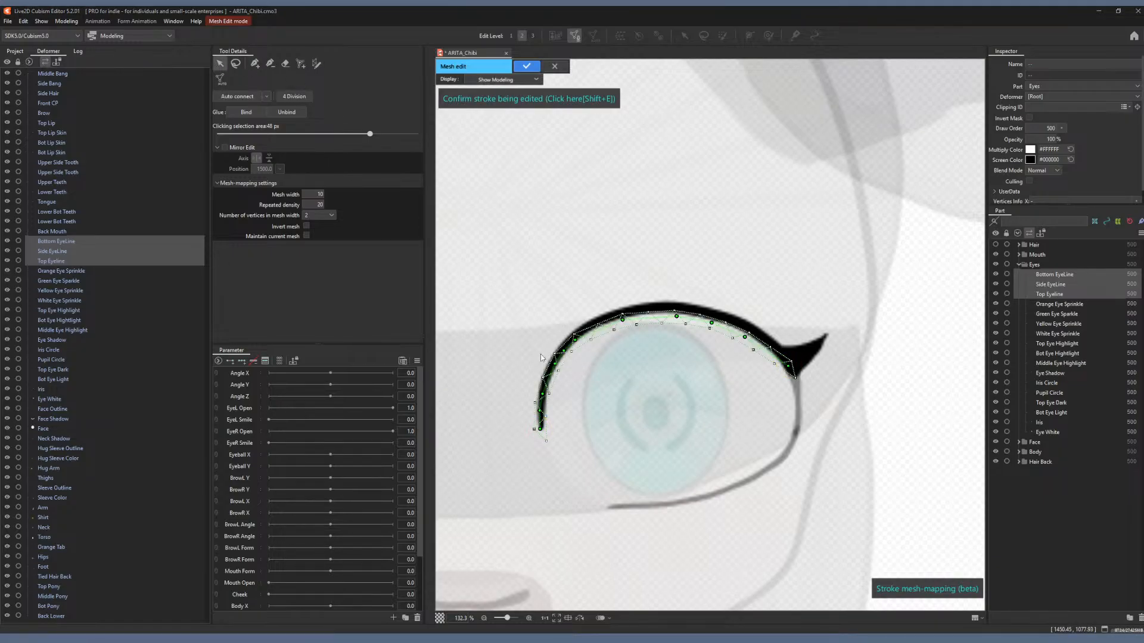
key(ctrl)
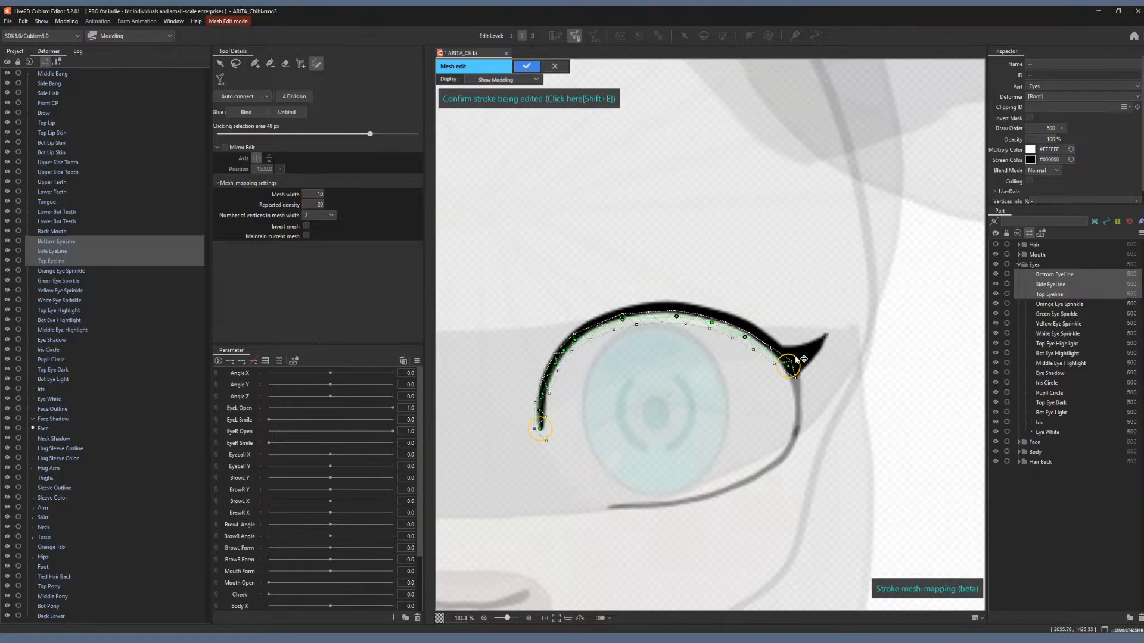
mouse_move(792, 362)
mouse_down()
mouse_move(803, 354)
mouse_move(789, 366)
mouse_up()
drag(794, 359, 812, 345)
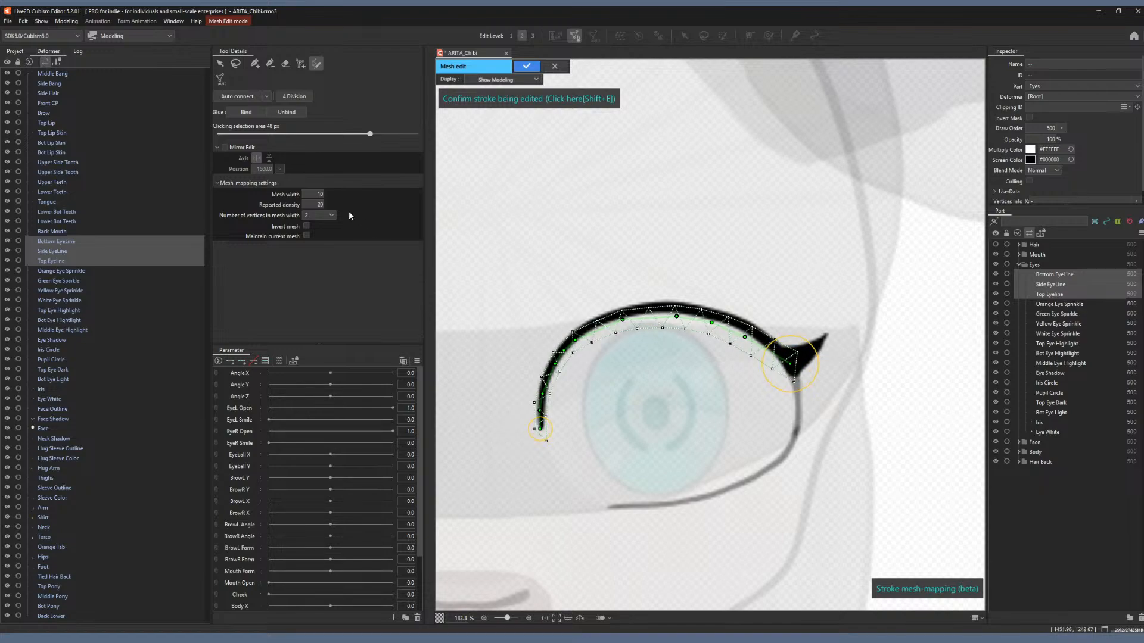
Set the number of vertices in mesh width to 3 and centre the stroke points on the Top Eyeline.
click(316, 216)
click(317, 238)
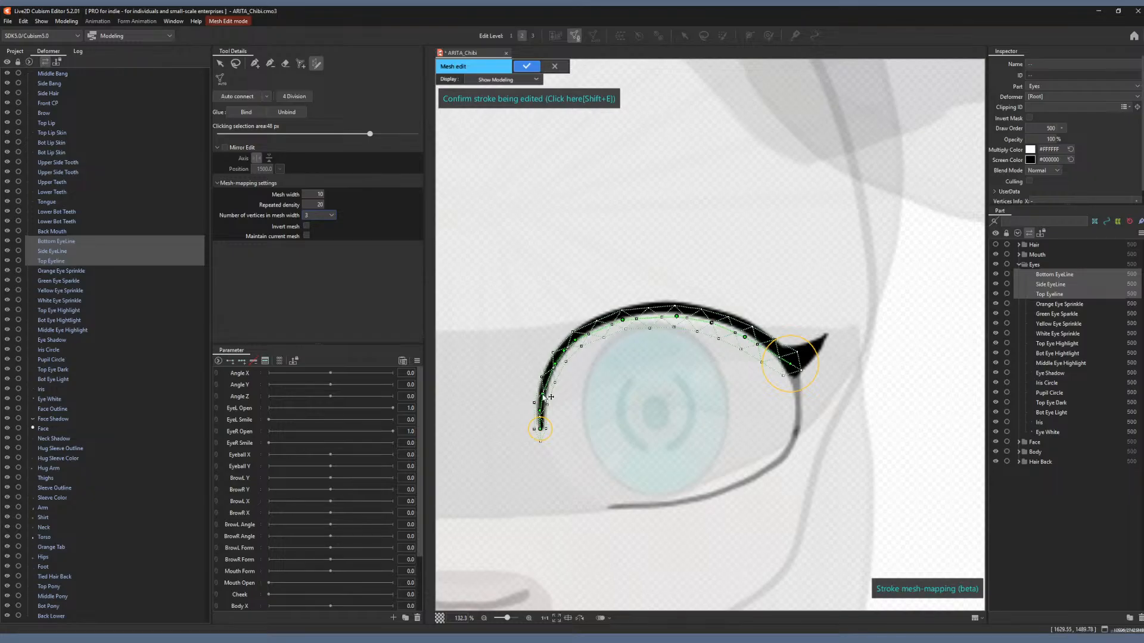
mouse_move(554, 365)
mouse_down()
mouse_move(562, 344)
mouse_move(629, 324)
mouse_move(626, 312)
mouse_move(682, 311)
mouse_move(778, 348)
mouse_move(805, 380)
mouse_up()
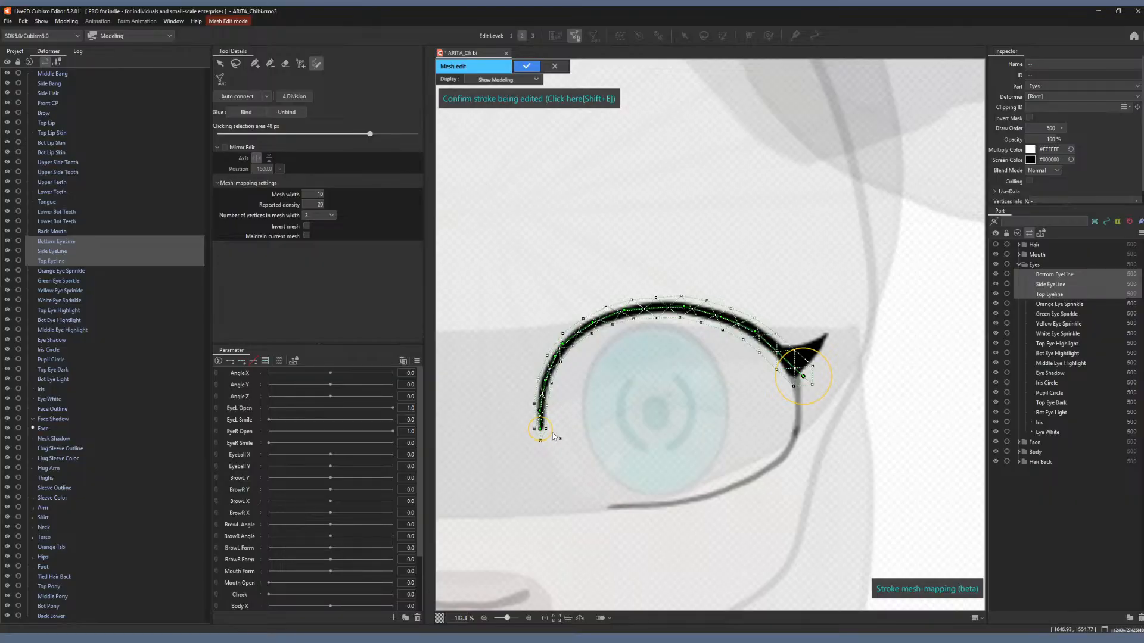
drag(551, 436, 557, 436)
Set the stroke's repeated density to 26 and confirm the Top Eyeline stroke mesh.
drag(318, 206, 321, 206)
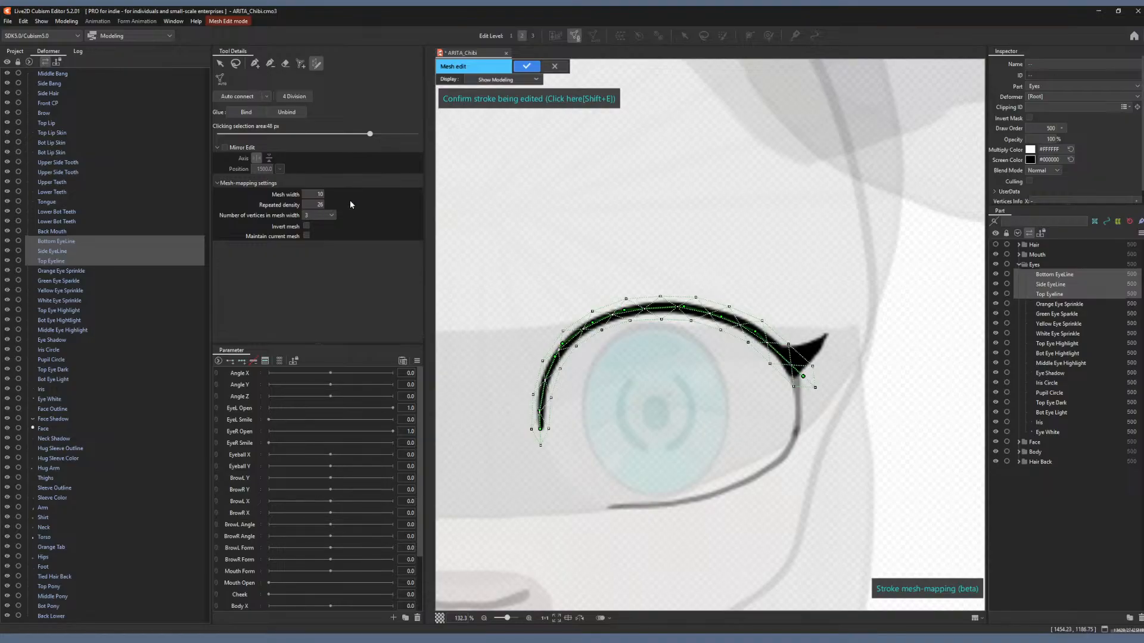
click(256, 63)
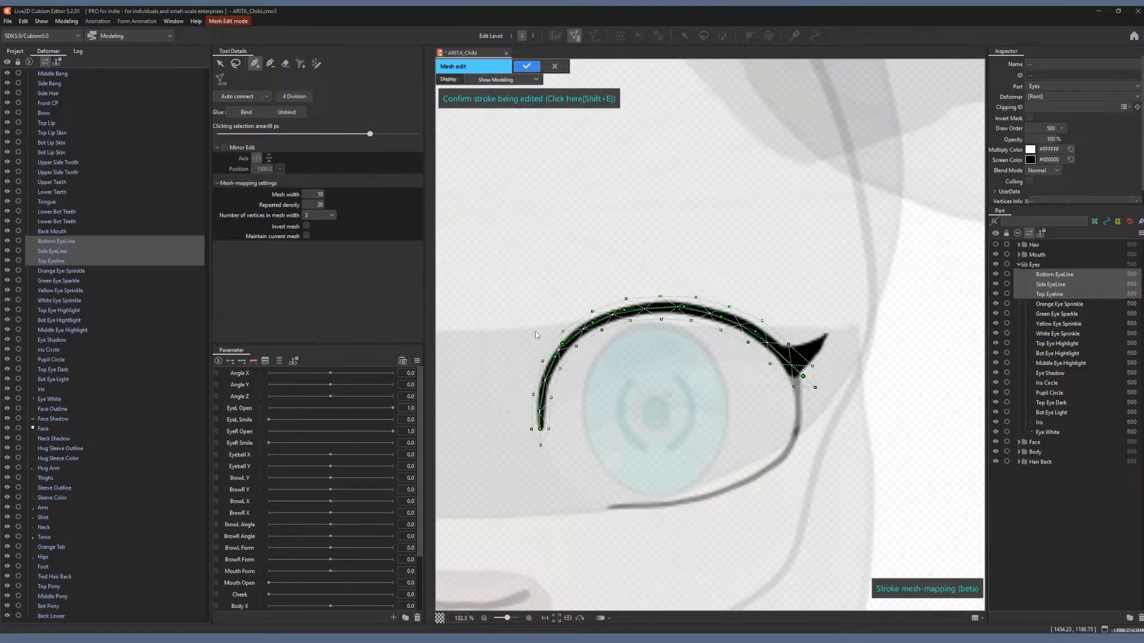
key(shift+e)
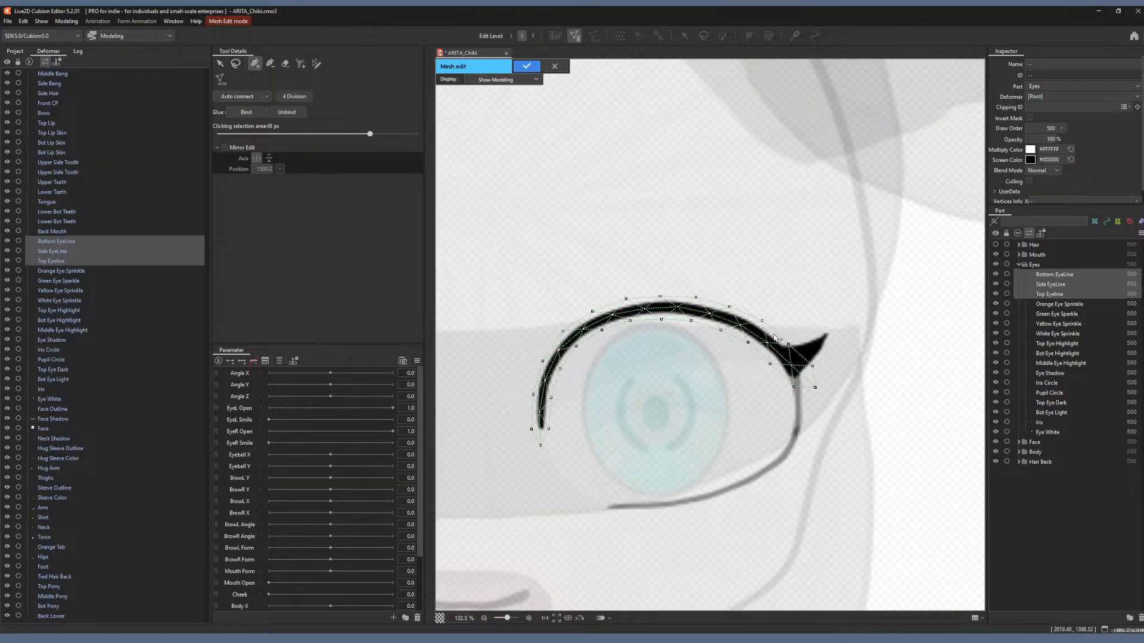
Add mesh vertices around the outline of the Top Eyeline's lash wing, joining them to the existing outer-corner vertices.
scroll(783, 339, up, 3)
drag(803, 339, 730, 355)
click(703, 368)
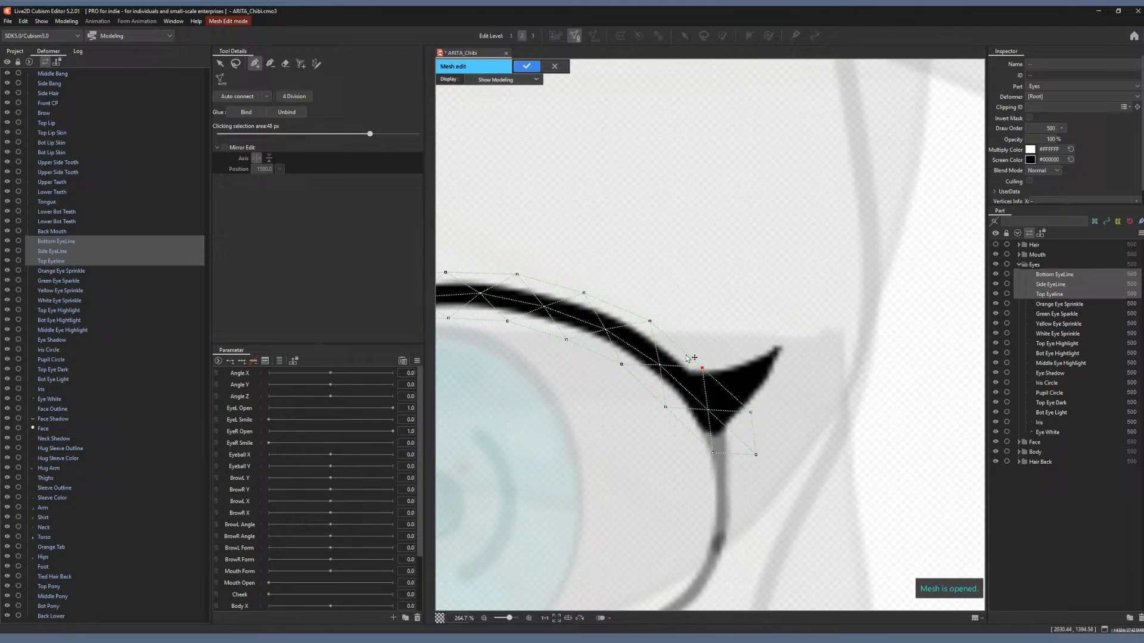
click(731, 357)
click(764, 343)
click(791, 328)
click(789, 356)
click(785, 383)
click(770, 402)
click(751, 412)
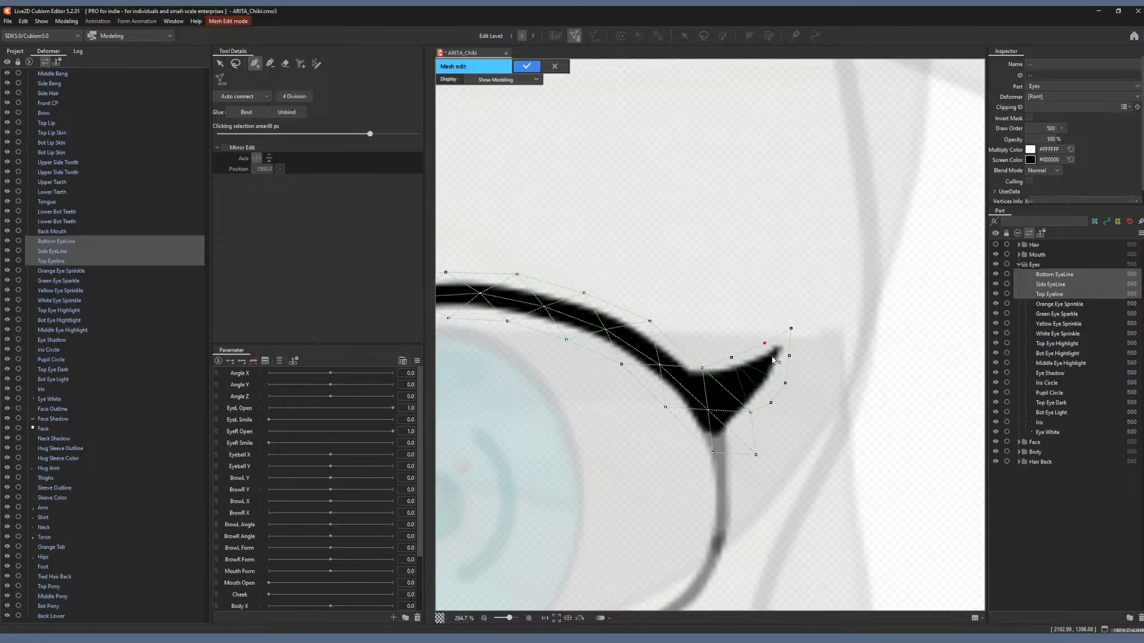
key(Escape)
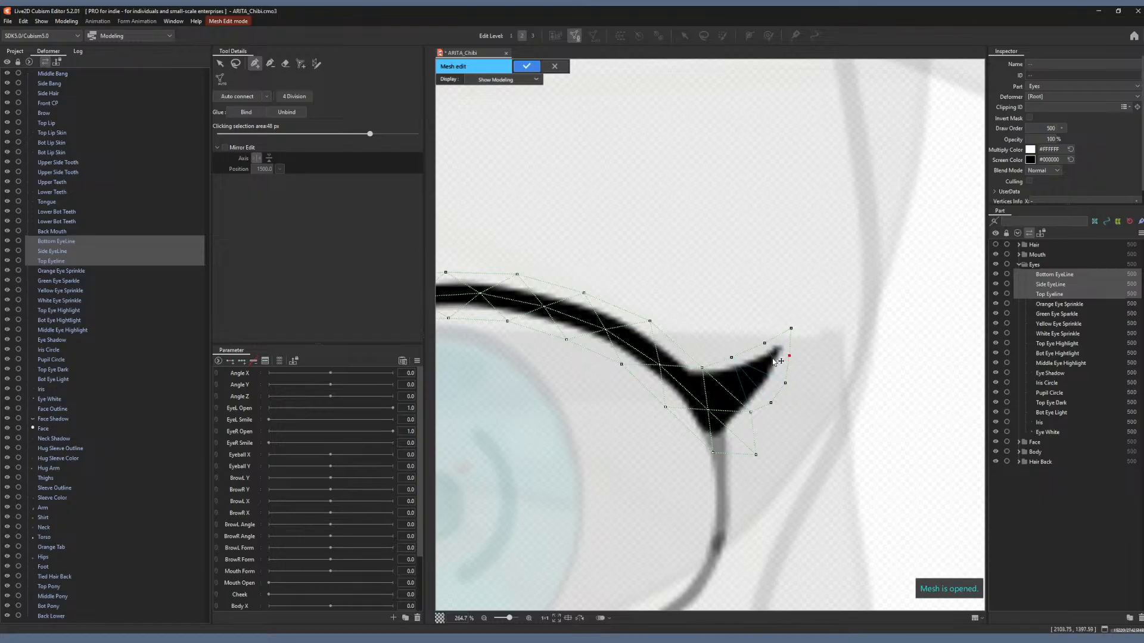
Add three connected vertices along the inside of the lash wing, from its tip towards the base.
scroll(775, 360, up, 4)
click(775, 355)
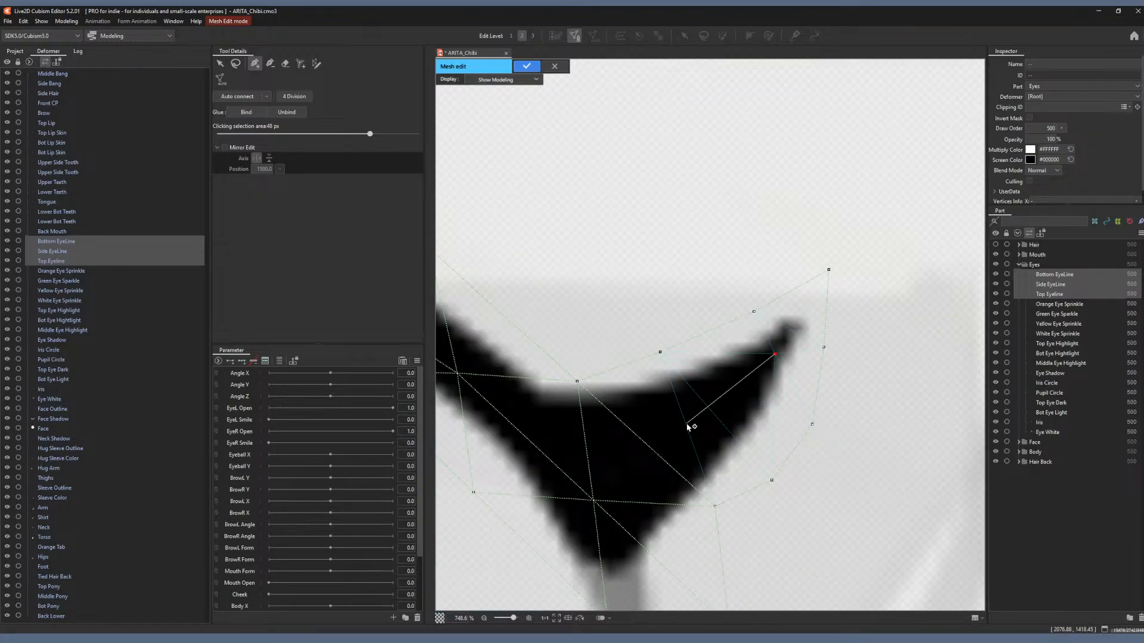
click(719, 403)
click(665, 452)
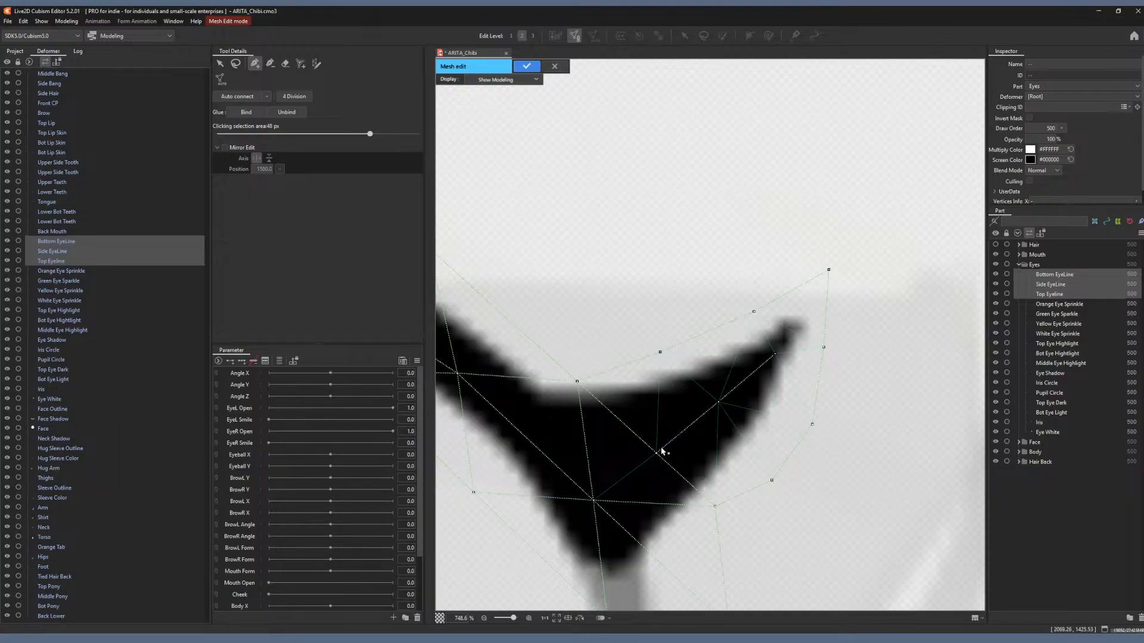
scroll(664, 448, down, 4)
scroll(663, 446, down, 3)
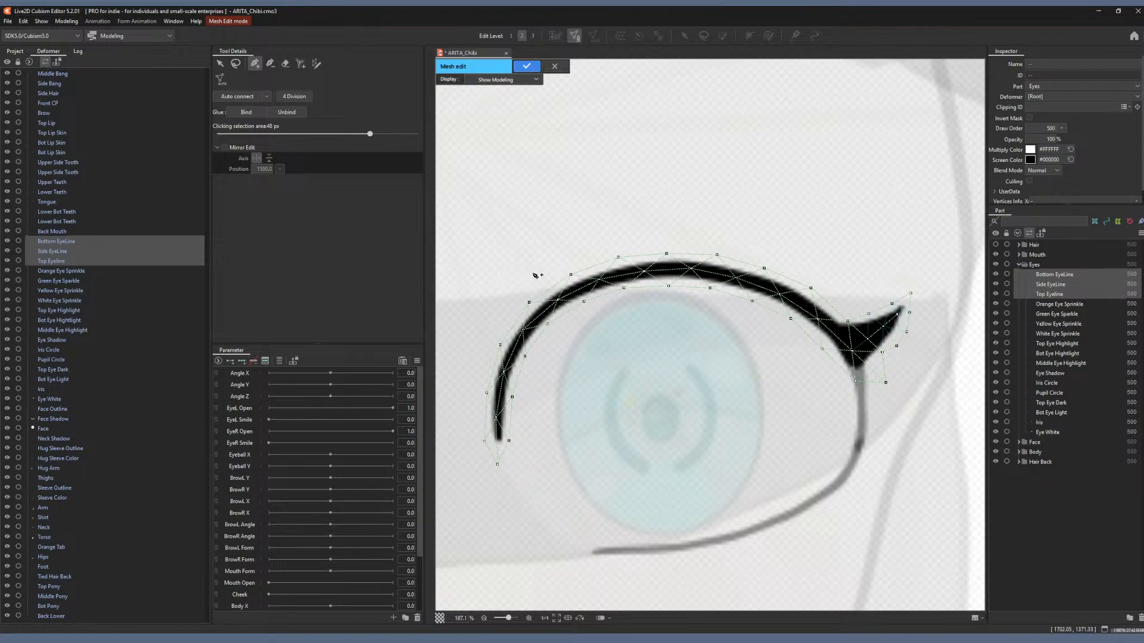
Make the Side EyeLine the mesh being edited and draw a stroke mesh down its length.
click(220, 64)
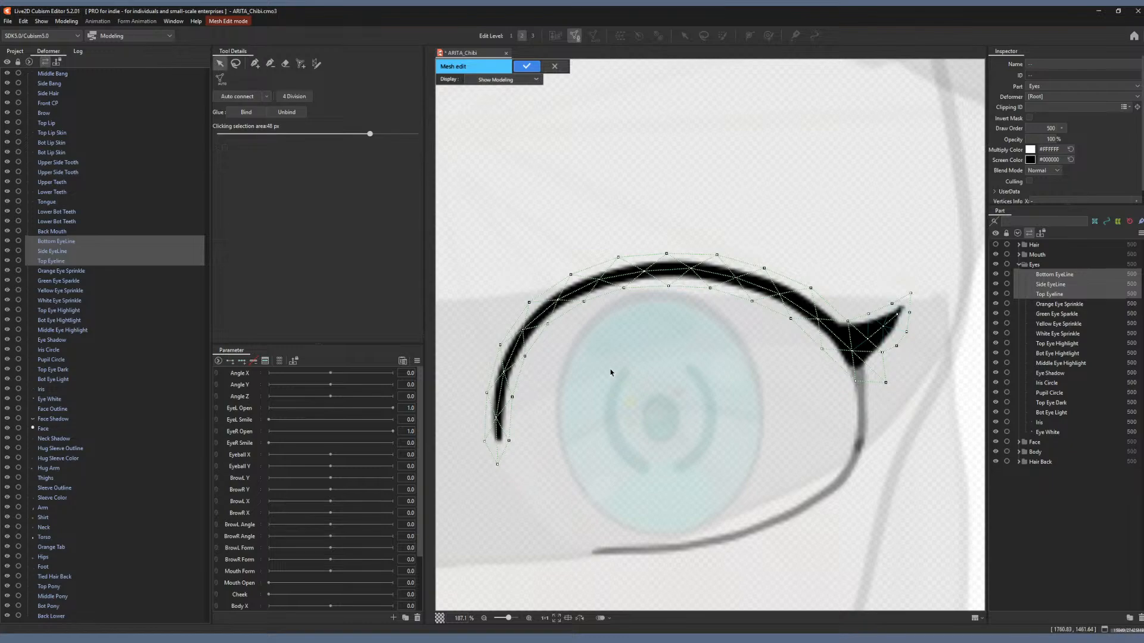
click(608, 373)
right_click(609, 374)
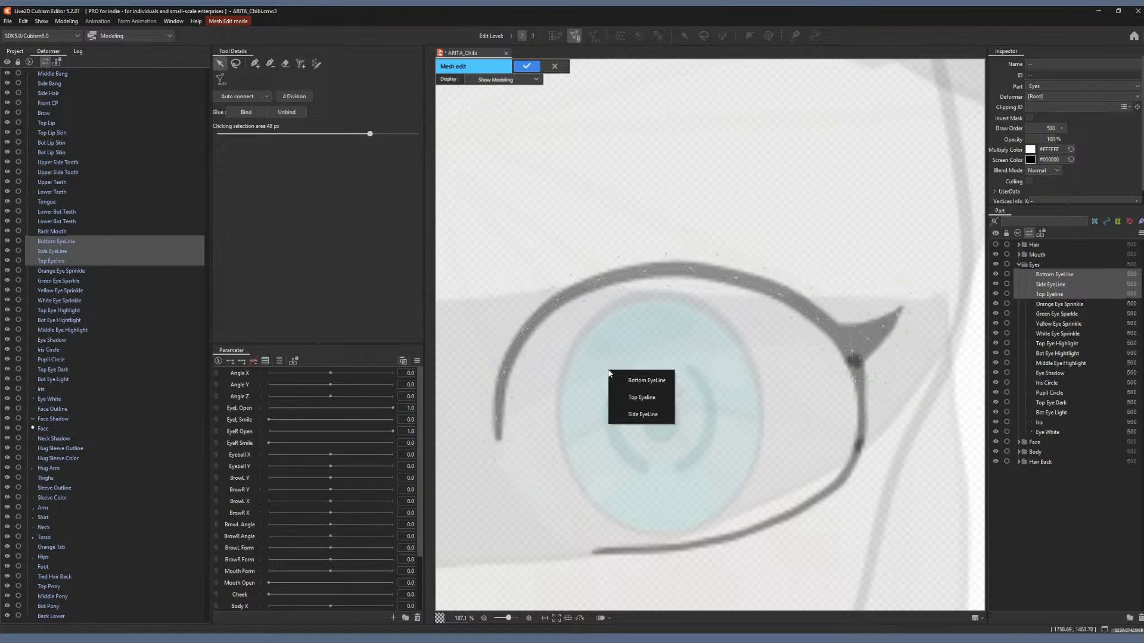
click(637, 415)
scroll(751, 424, up, 2)
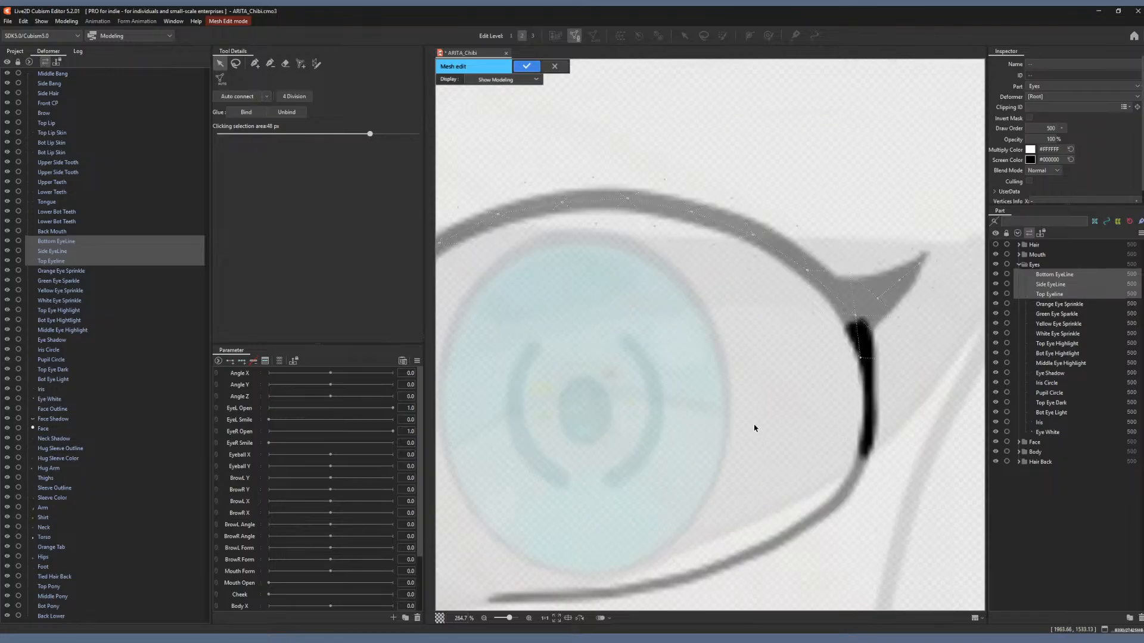
drag(754, 428, 573, 379)
scroll(682, 289, down, 2)
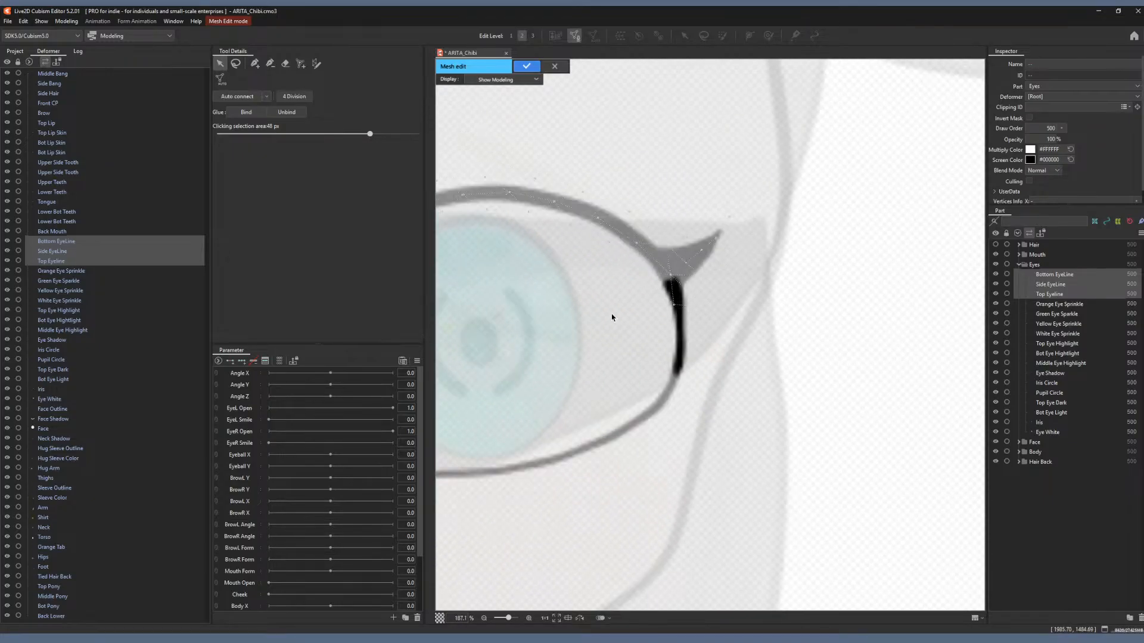
drag(551, 341, 713, 324)
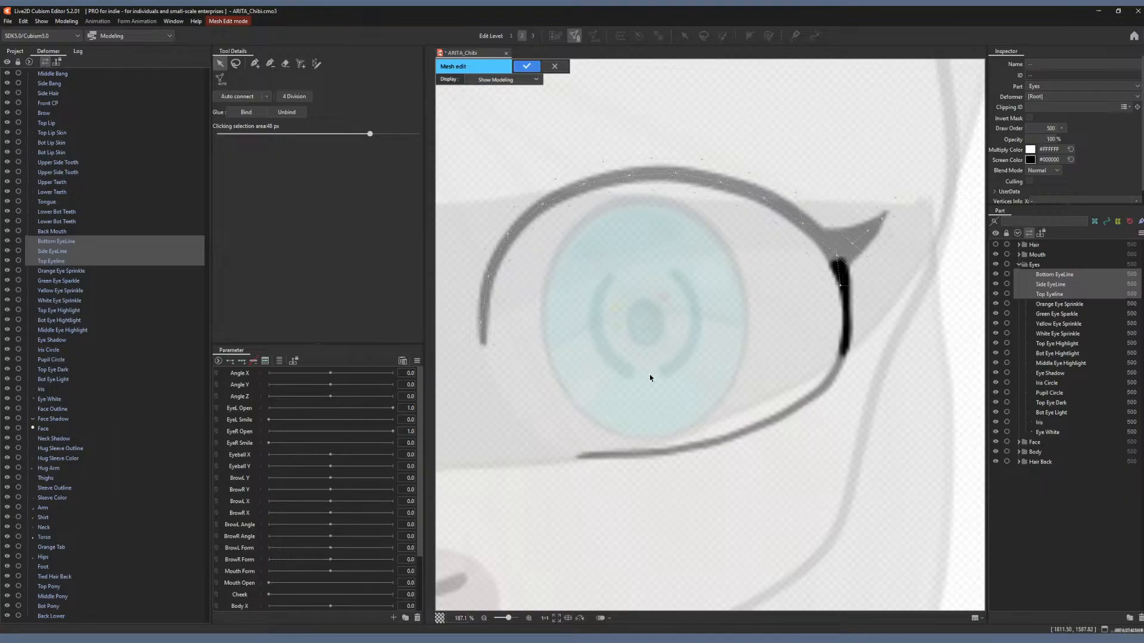
scroll(757, 357, up, 2)
scroll(768, 302, down, 2)
scroll(610, 312, up, 3)
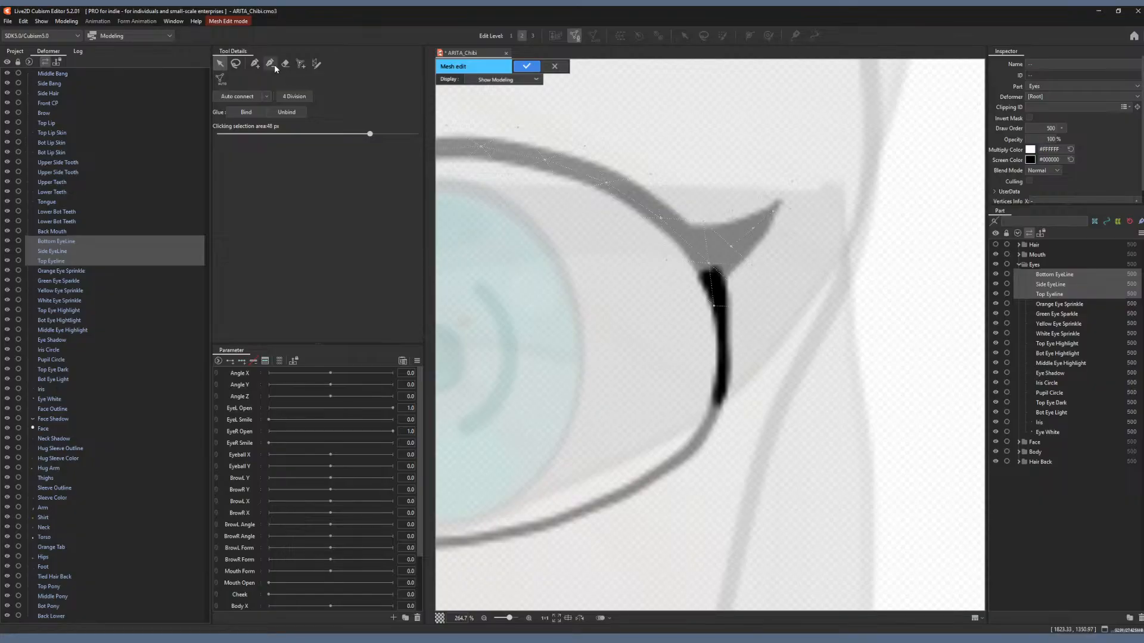
click(316, 63)
mouse_move(715, 273)
mouse_down()
mouse_move(727, 333)
mouse_move(720, 399)
mouse_up()
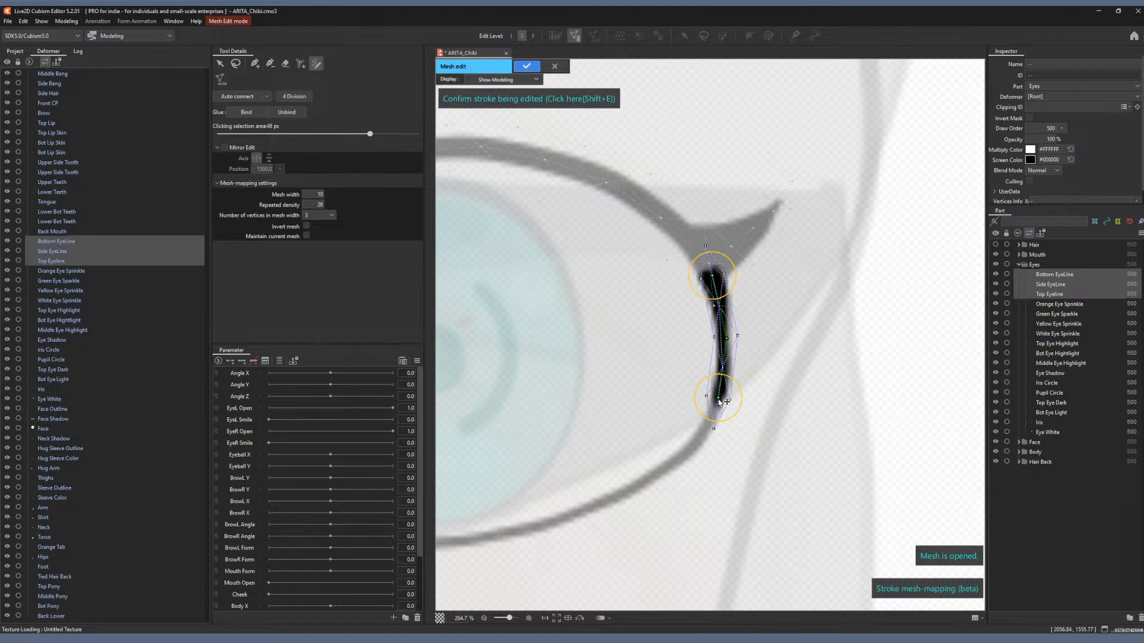
Fit the Side EyeLine stroke to the line with a wider upper end, and set the repeated density to 17.
drag(719, 403, 718, 411)
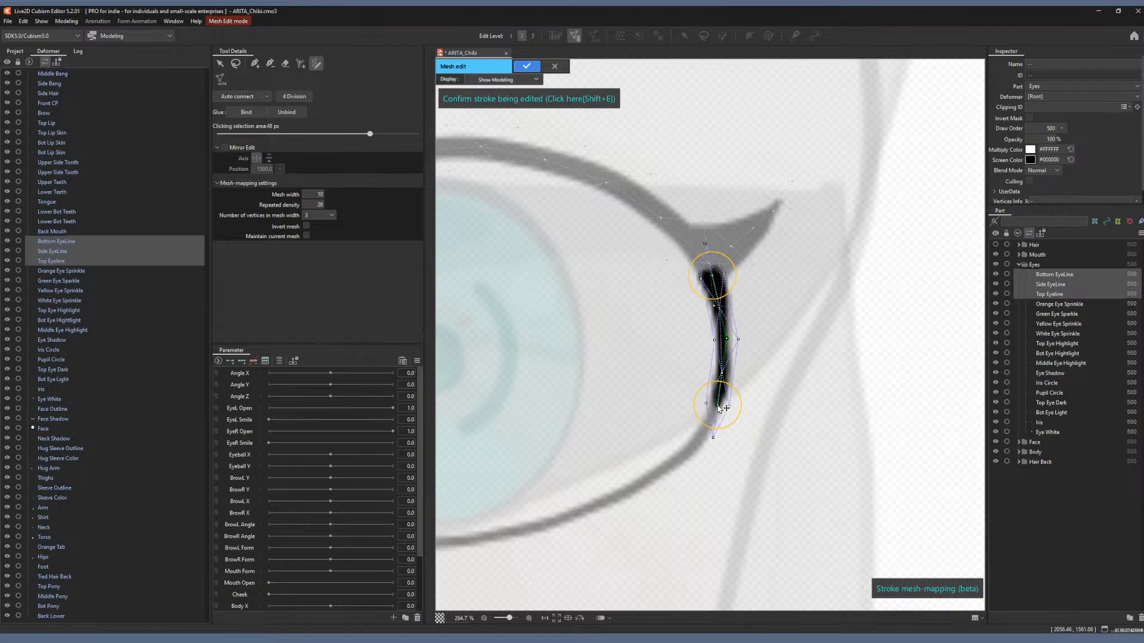
drag(727, 340, 722, 339)
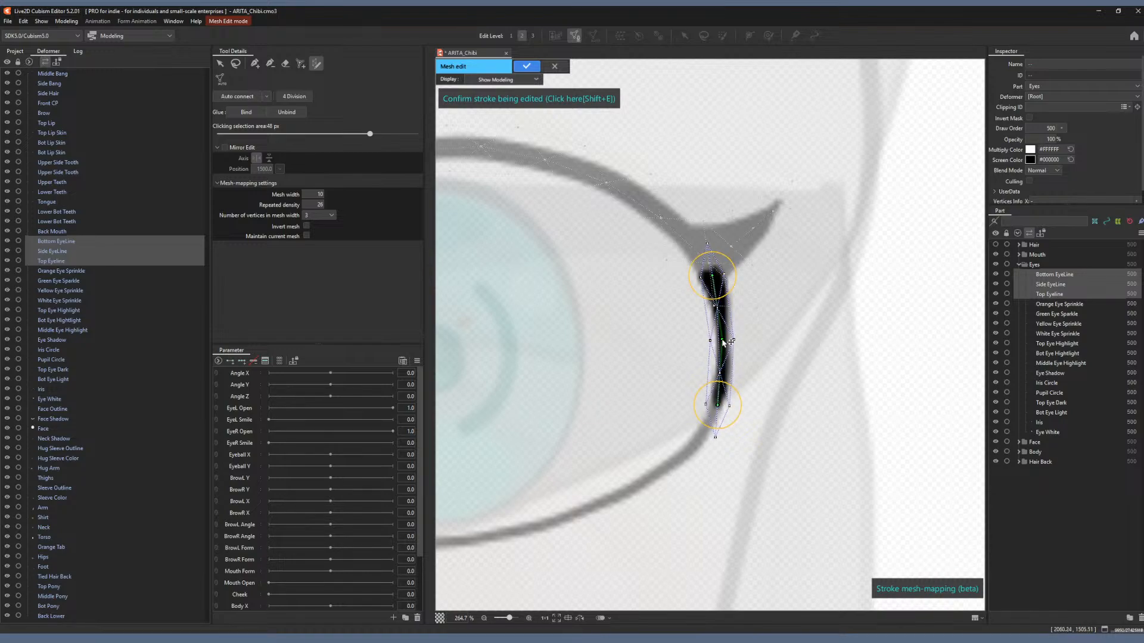
drag(711, 277, 741, 258)
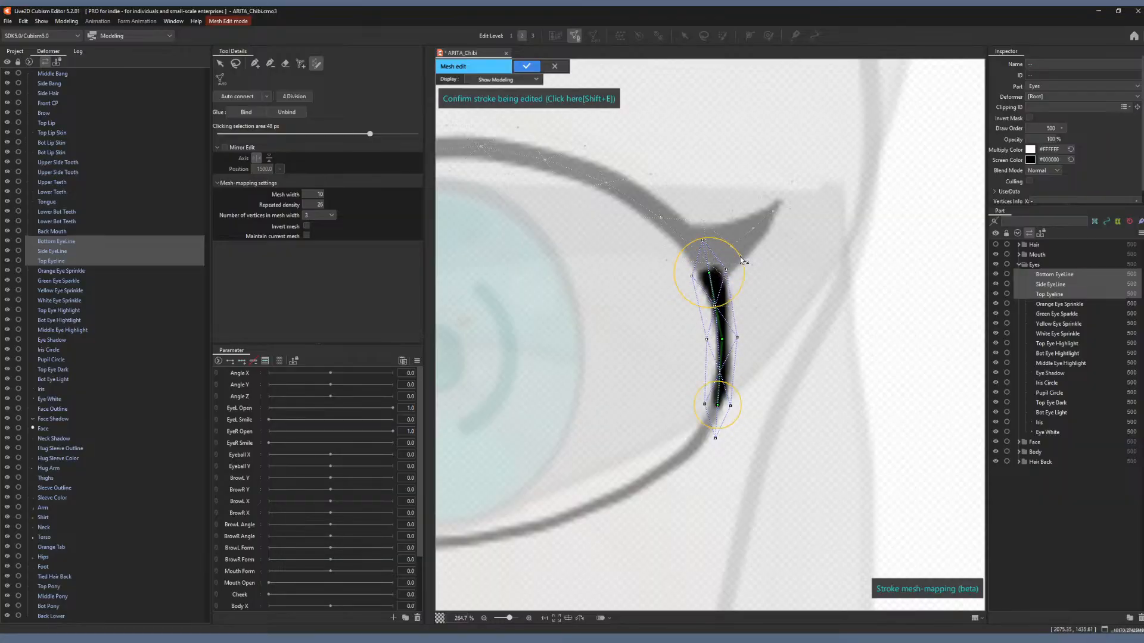
drag(711, 276, 712, 271)
drag(314, 205, 309, 205)
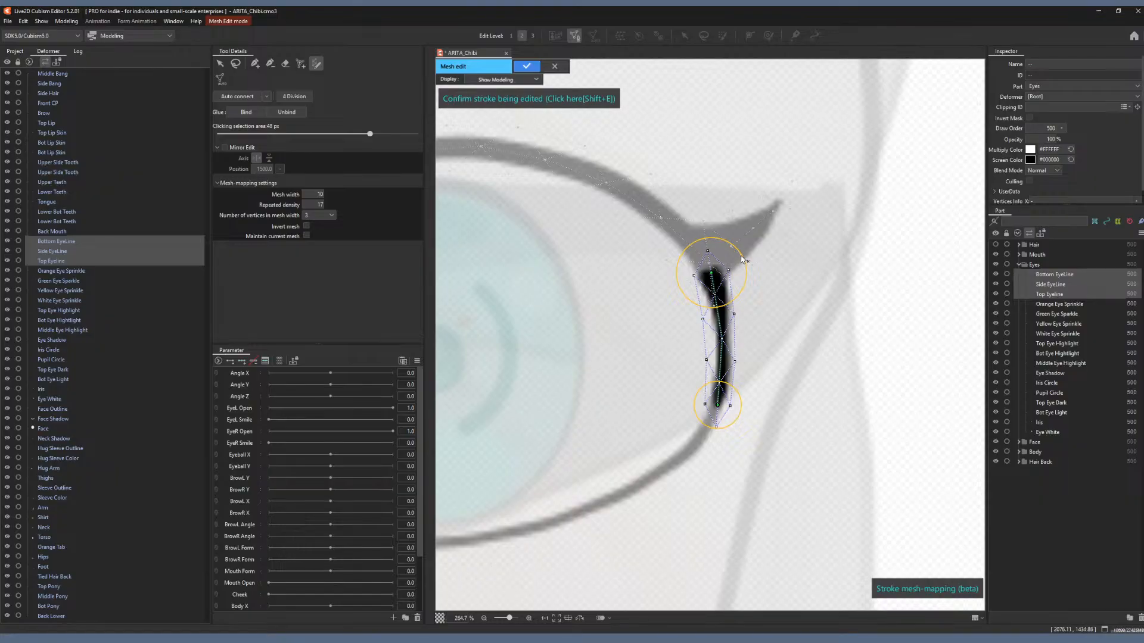
Widen the Side EyeLine stroke mesh slightly at its upper end and leave stroke drawing.
drag(745, 256, 750, 256)
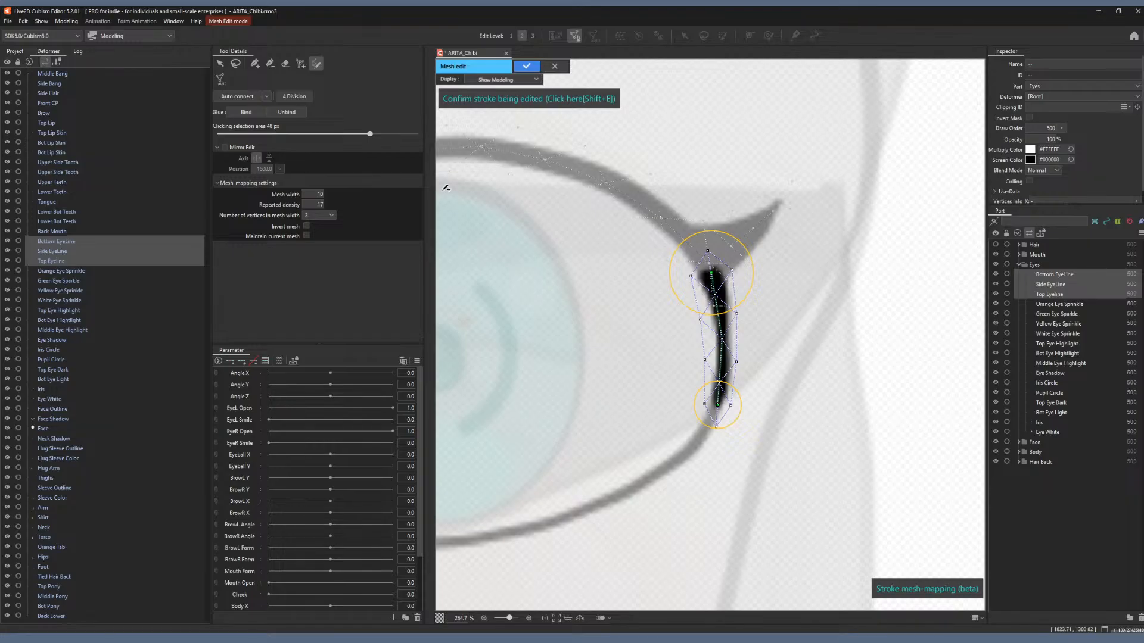
click(221, 65)
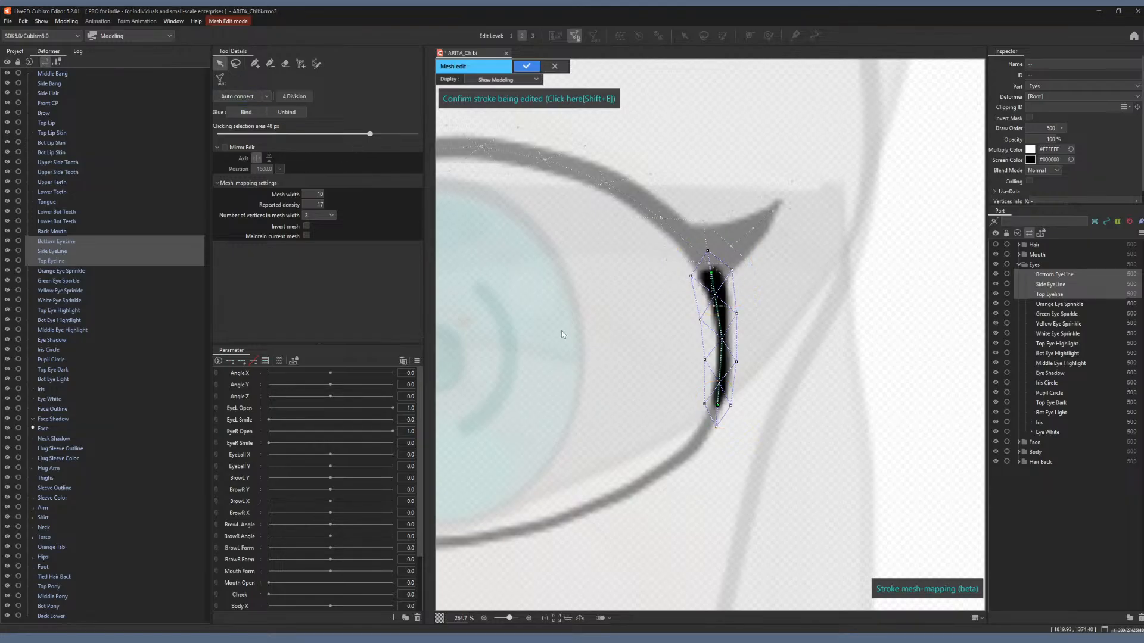
Draw a stroke mesh along the Bottom EyeLine from its inner tip to its outer corner.
scroll(560, 337, down, 5)
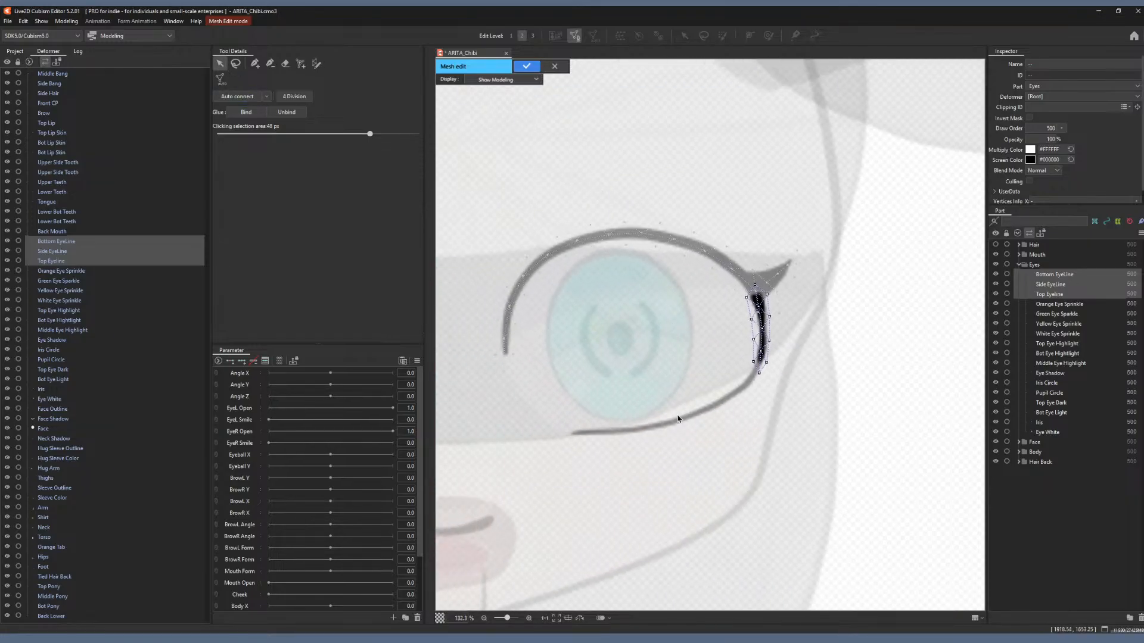
click(673, 415)
click(684, 423)
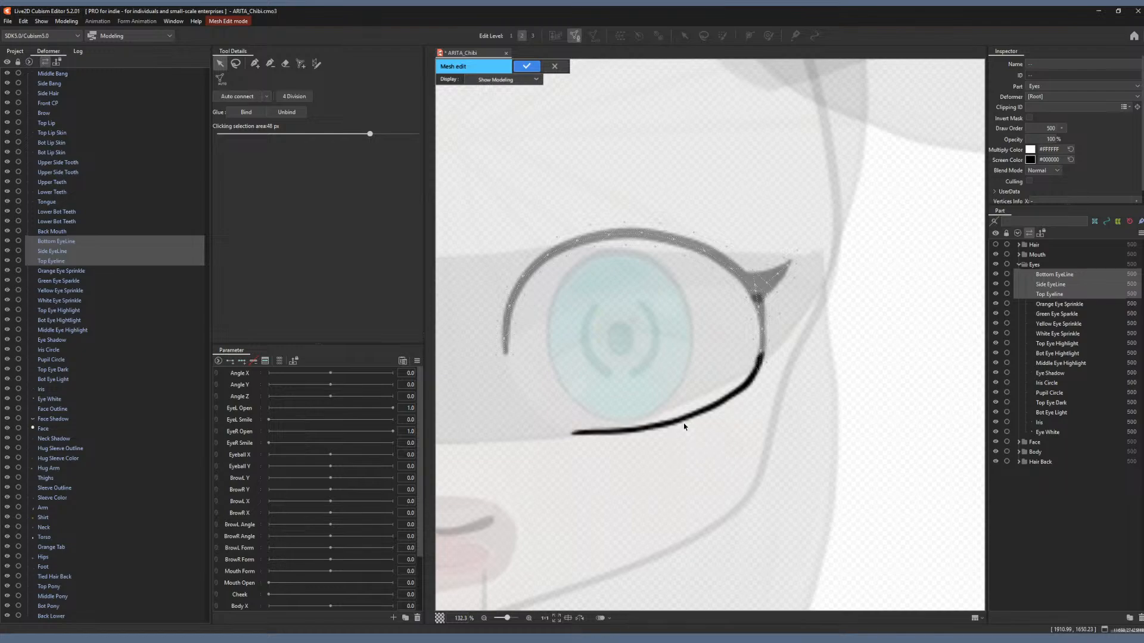
scroll(684, 423, up, 2)
click(316, 64)
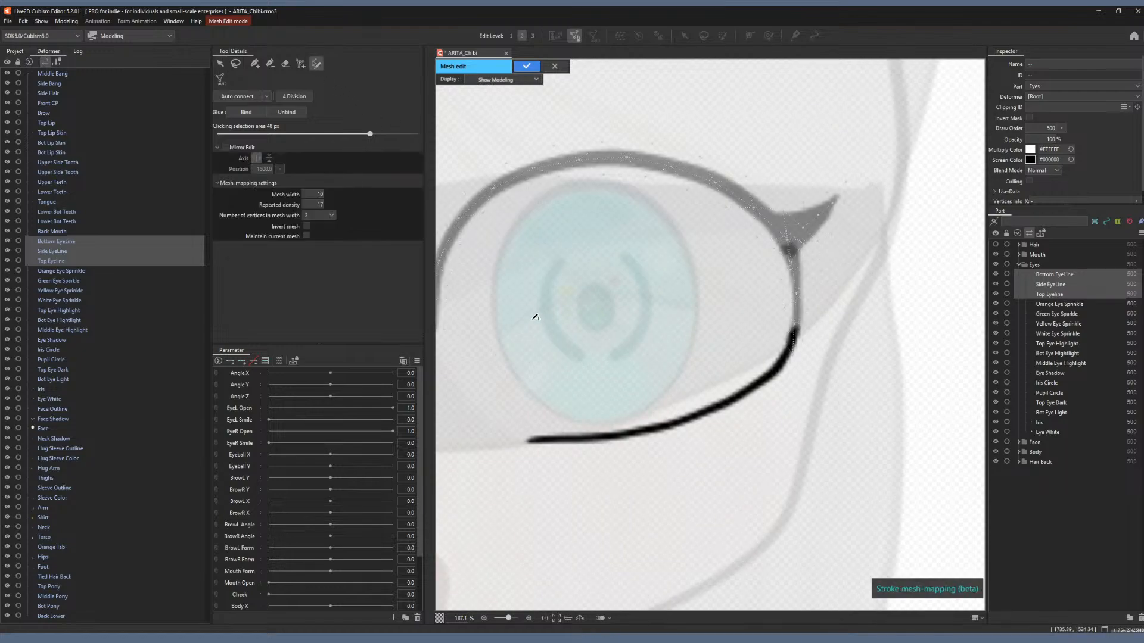
mouse_move(528, 439)
mouse_down()
mouse_move(664, 426)
mouse_move(749, 395)
mouse_move(796, 332)
mouse_up()
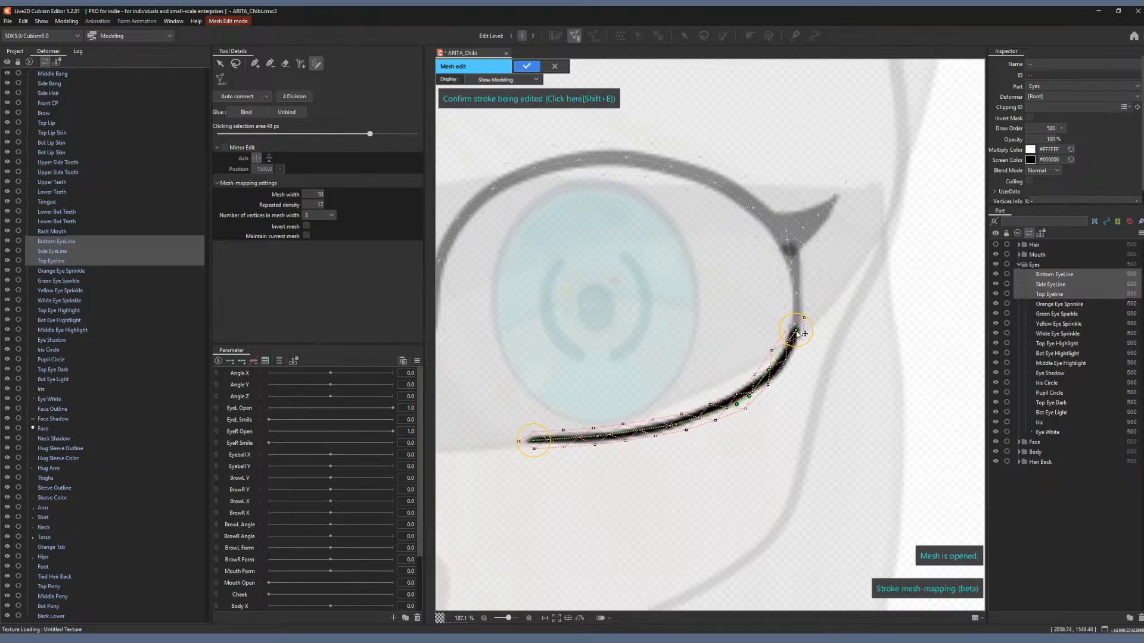
Move the Bottom EyeLine stroke's control points and inner end point so the stroke follows the line's curve.
drag(768, 370, 782, 364)
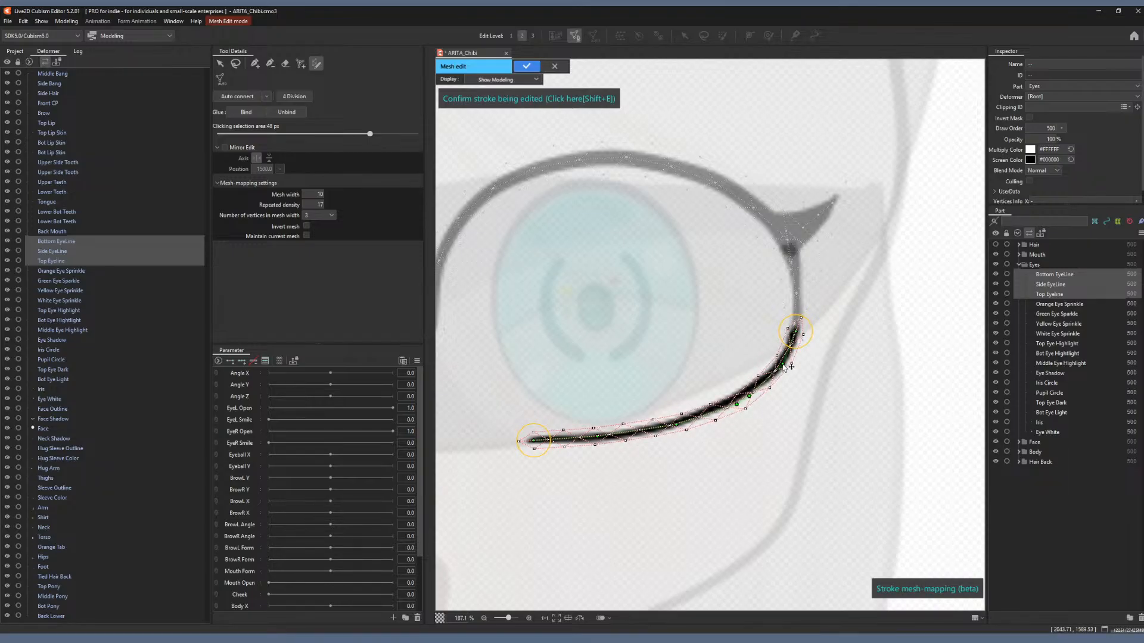
drag(736, 405, 754, 389)
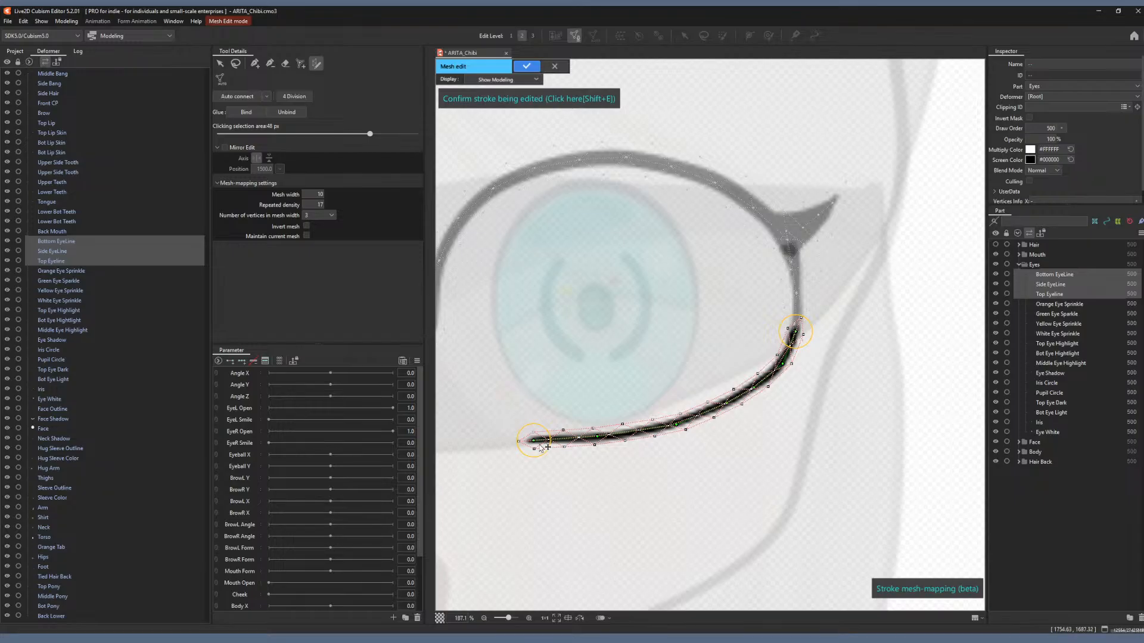
drag(535, 442, 530, 443)
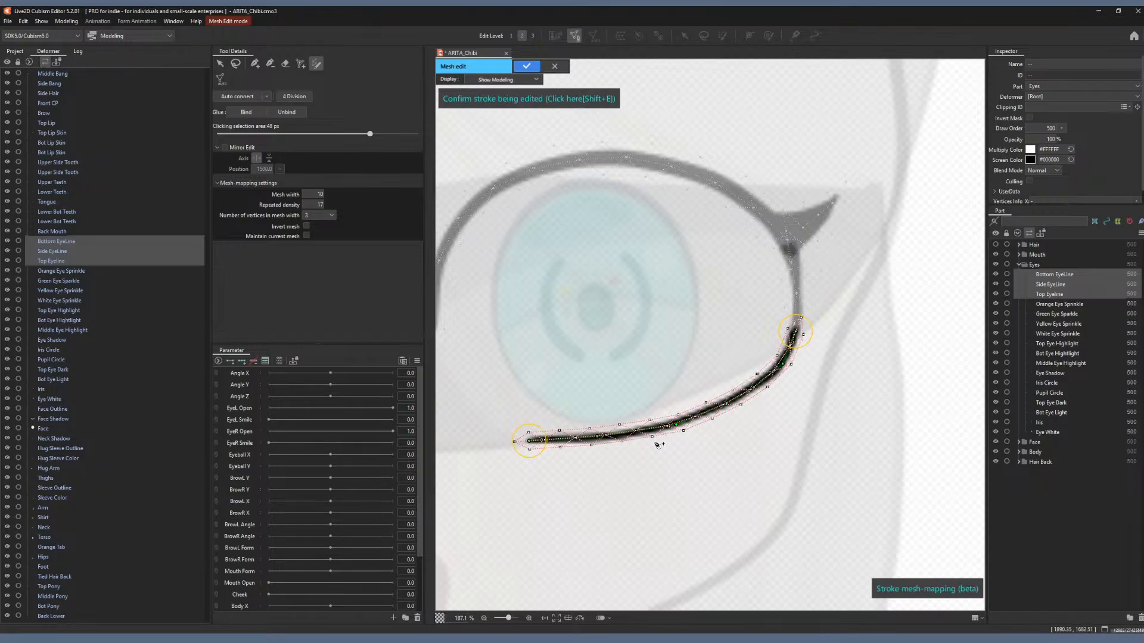
Set the Bottom EyeLine stroke's repeated density to 28 and widen the mesh at its outer end.
drag(322, 204, 314, 204)
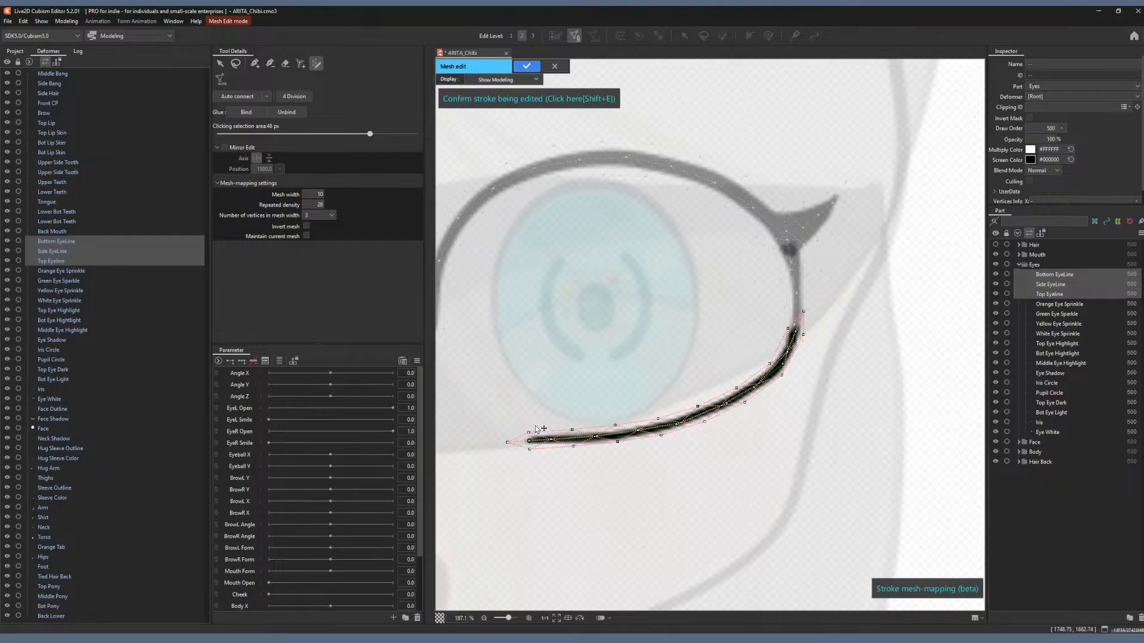
drag(781, 325, 772, 321)
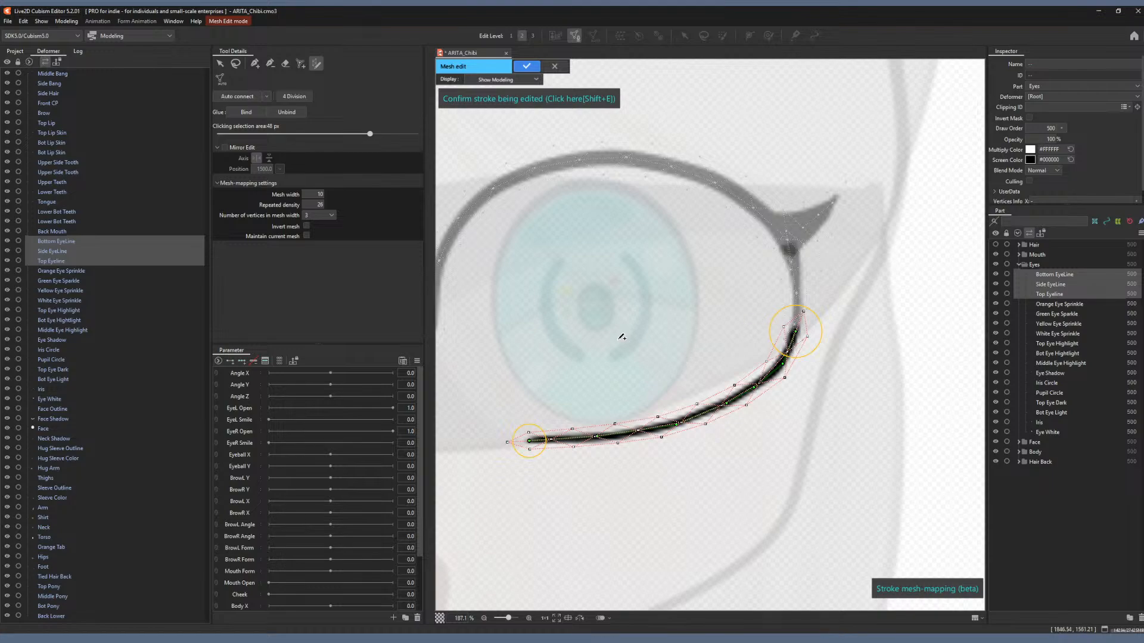
Confirm the Bottom EyeLine stroke and apply the mesh edits to the eyelines.
scroll(616, 336, down, 2)
scroll(576, 336, up, 1)
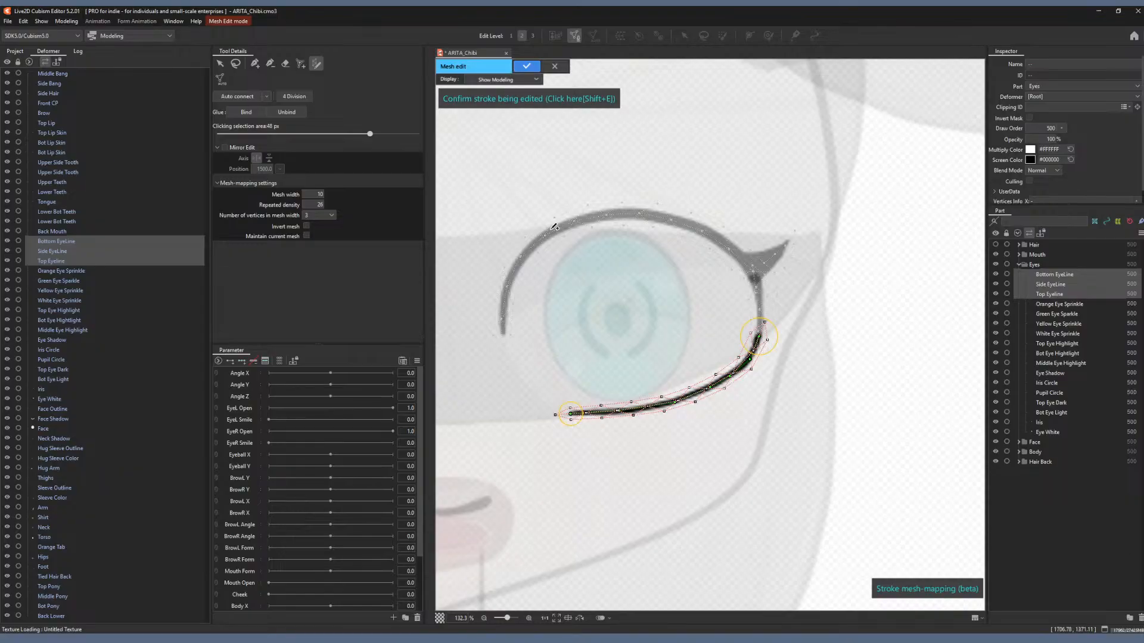
click(220, 63)
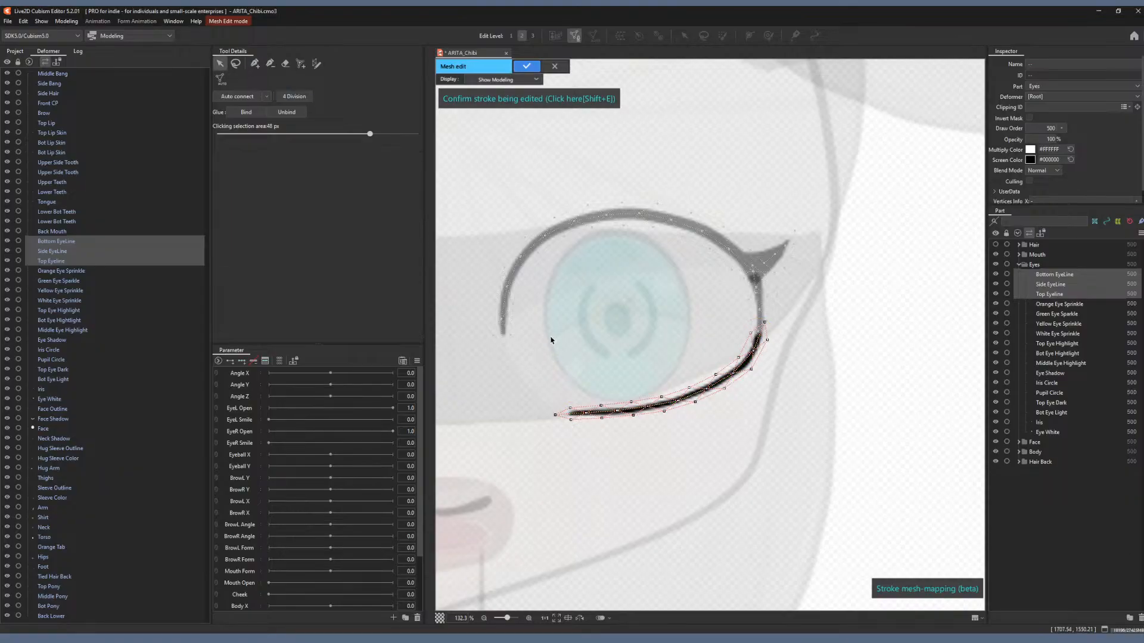
scroll(551, 340, down, 3)
scroll(551, 339, up, 3)
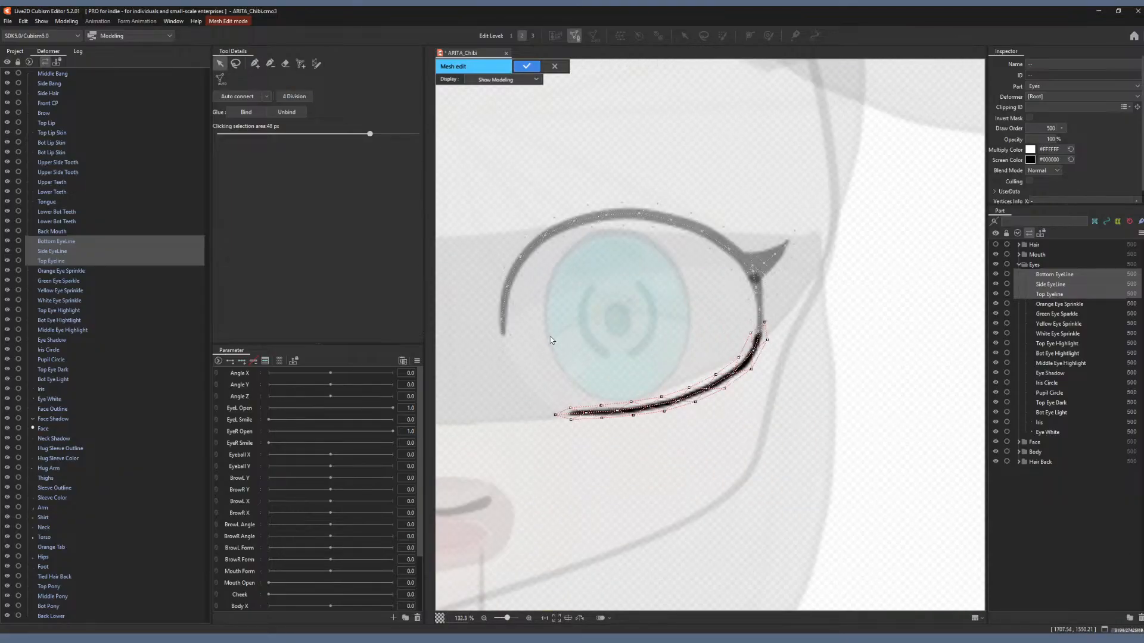
click(527, 66)
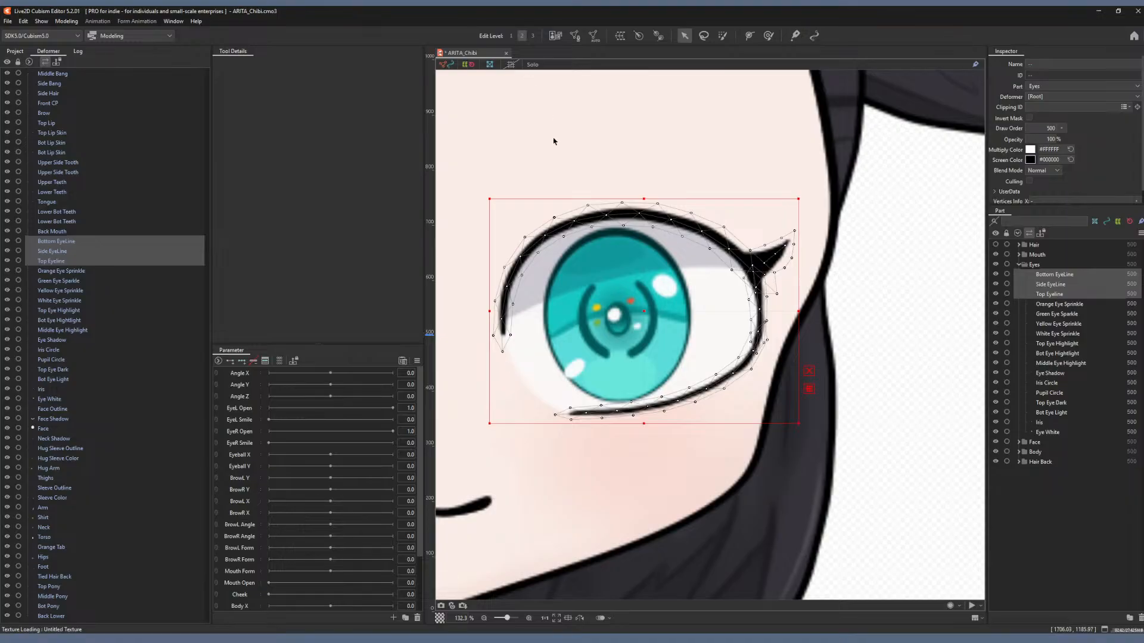
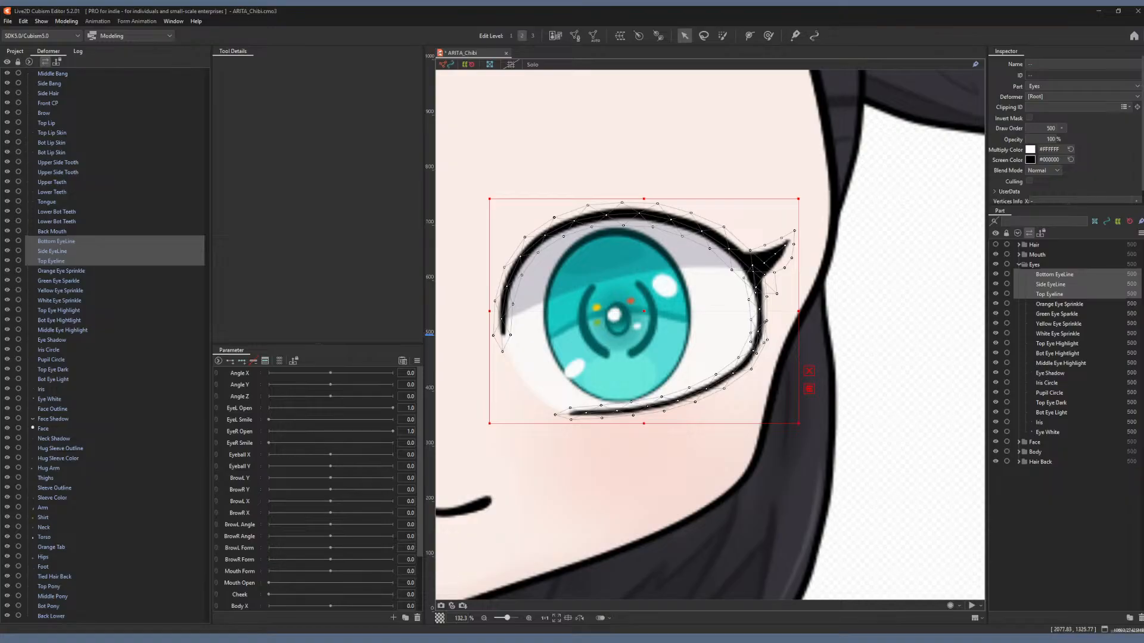
Select Eye White with the Bottom, Side and Top eyelines, save the model, and open their meshes for editing.
click(858, 276)
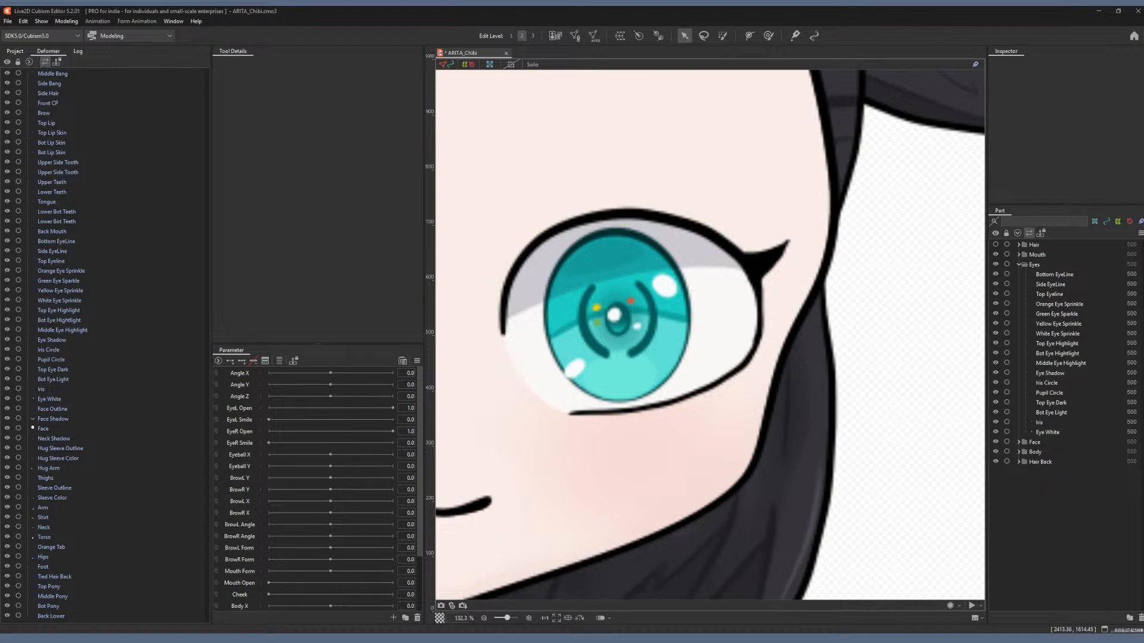
click(1047, 432)
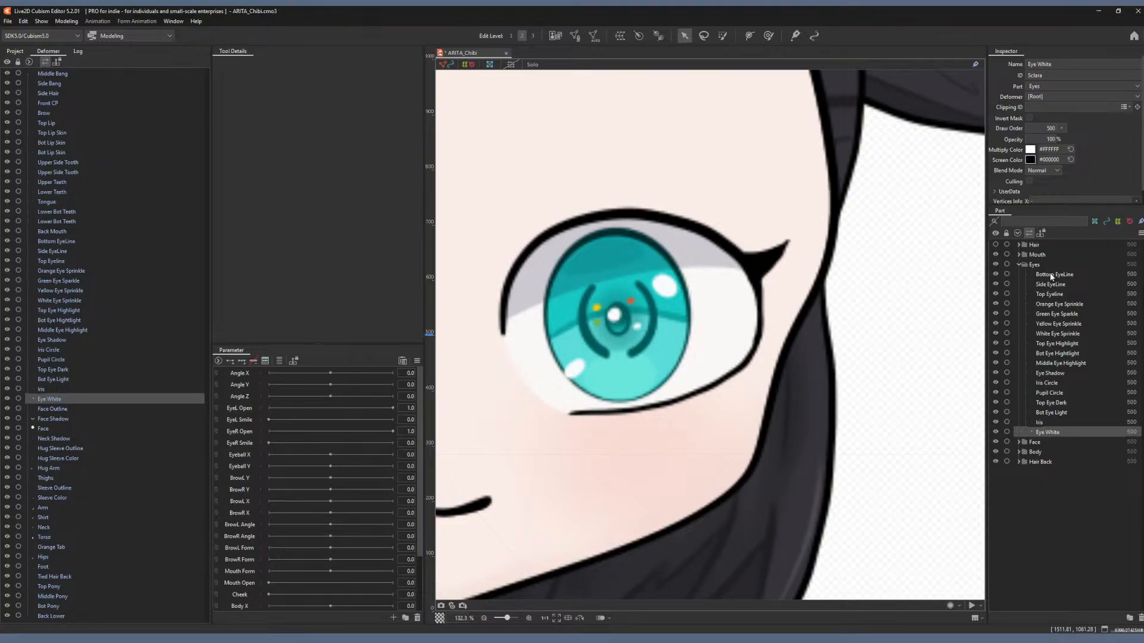
drag(1051, 276, 1050, 295)
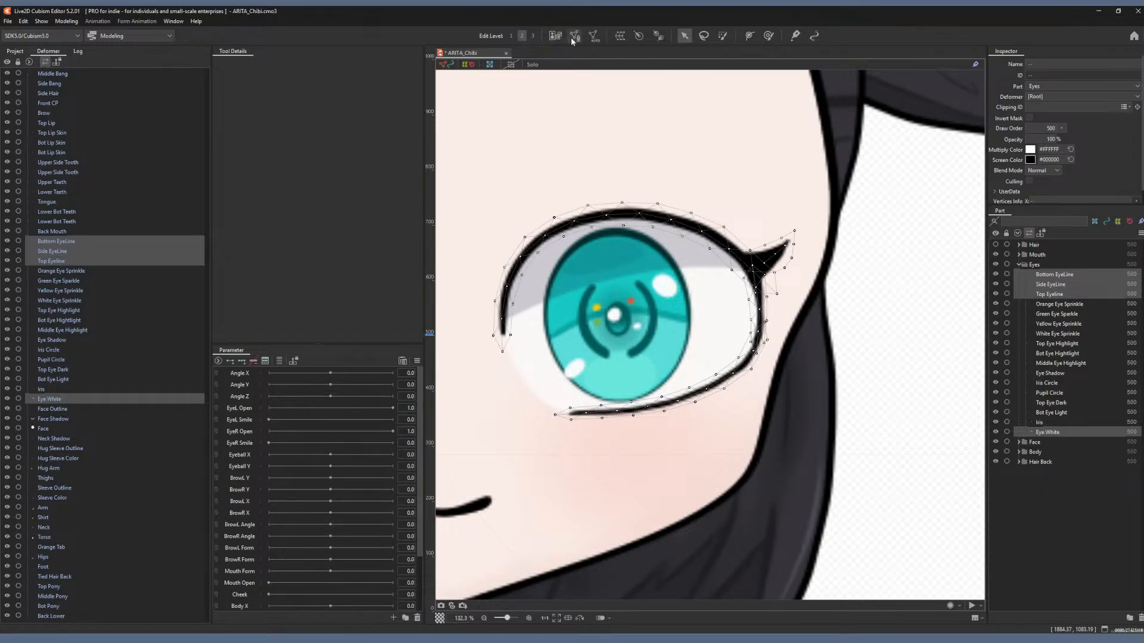
key(ctrl+s)
click(575, 37)
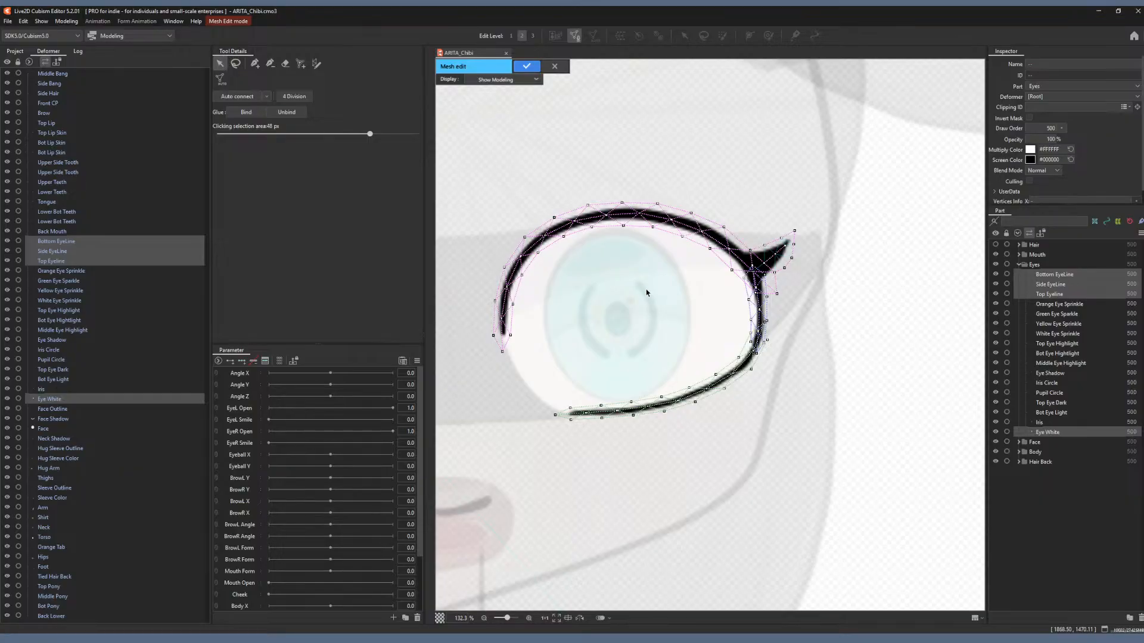
Select and delete the default Eye White mesh vertices surrounding the whole canvas.
click(719, 146)
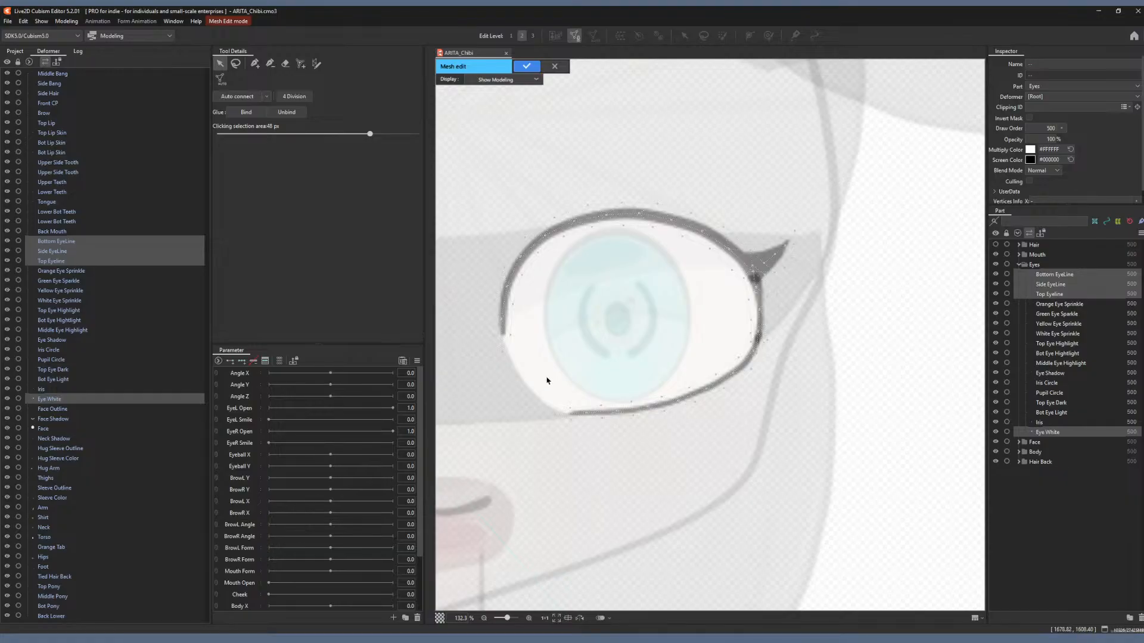
right_click(621, 292)
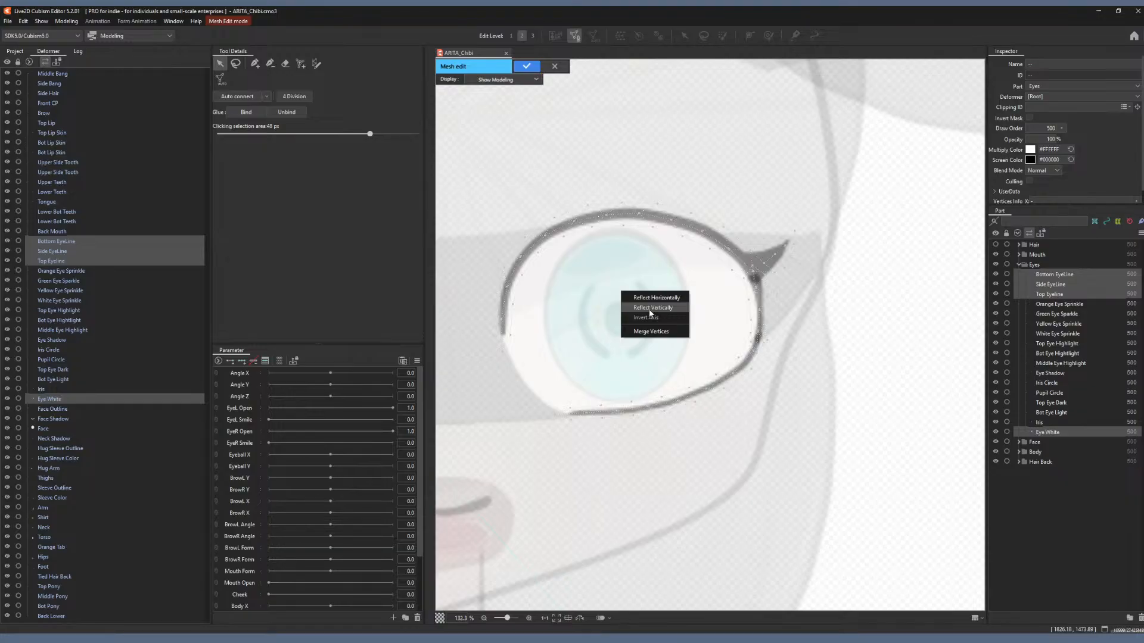
click(571, 255)
scroll(570, 259, down, 8)
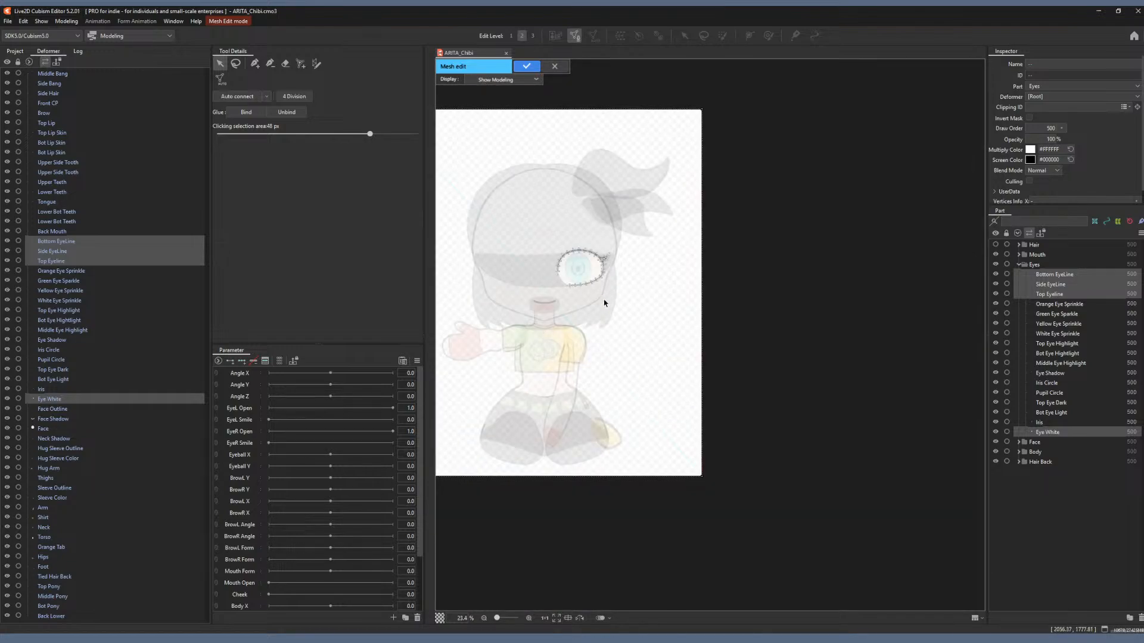
scroll(613, 325, down, 2)
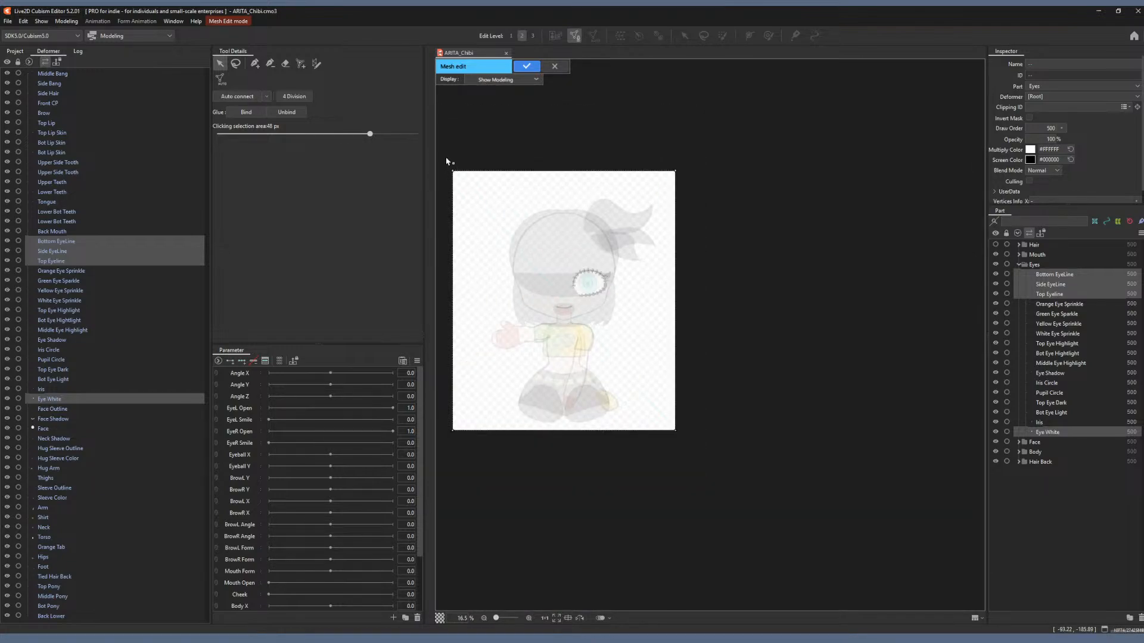
drag(441, 139, 739, 493)
Make Top Eyeline the active mesh and switch to lasso selection.
scroll(628, 309, up, 6)
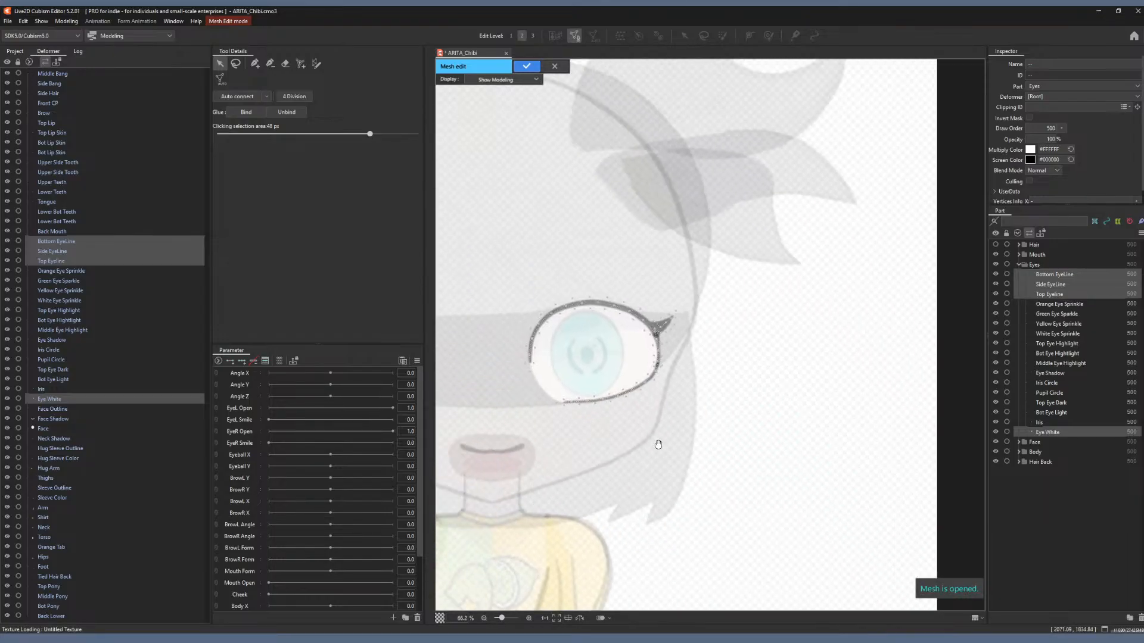
right_click(560, 335)
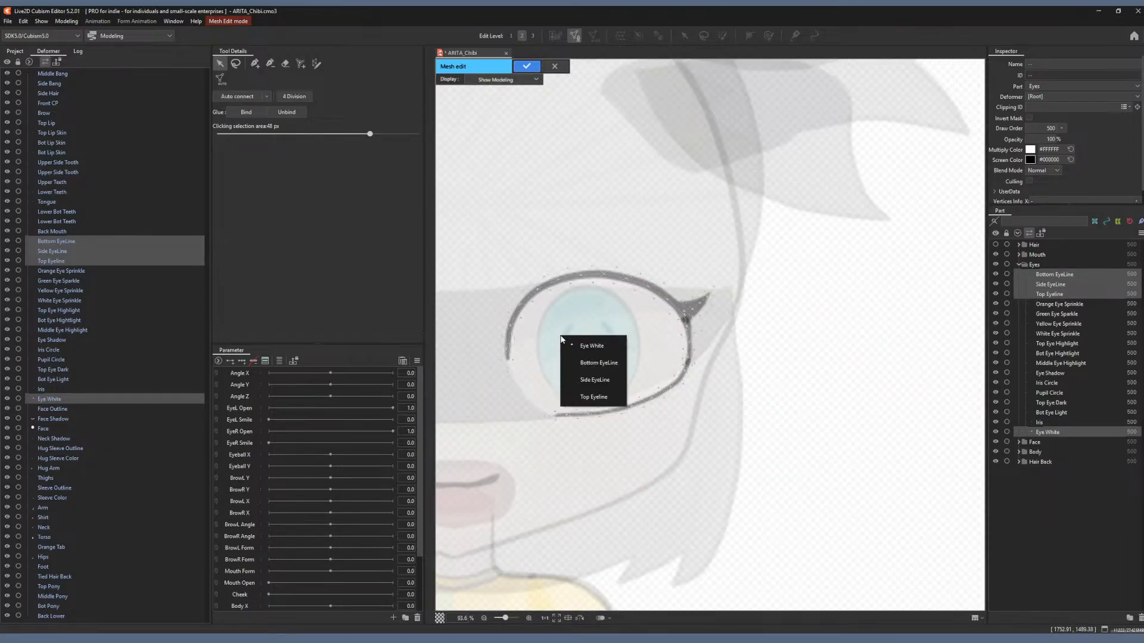
click(594, 396)
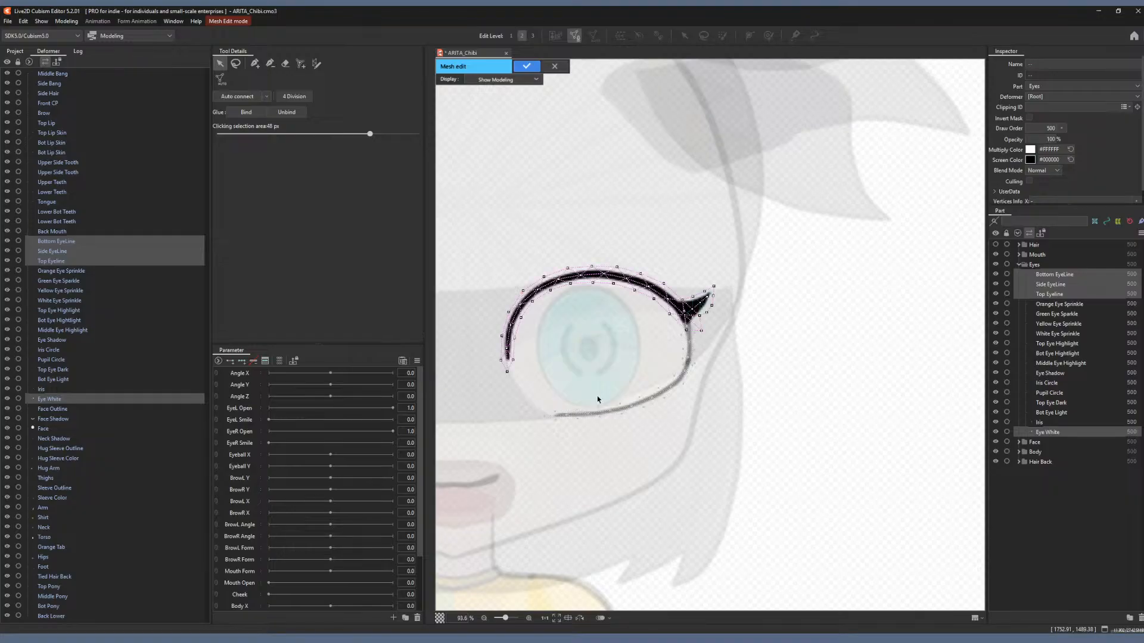
scroll(566, 365, up, 1)
drag(556, 352, 588, 359)
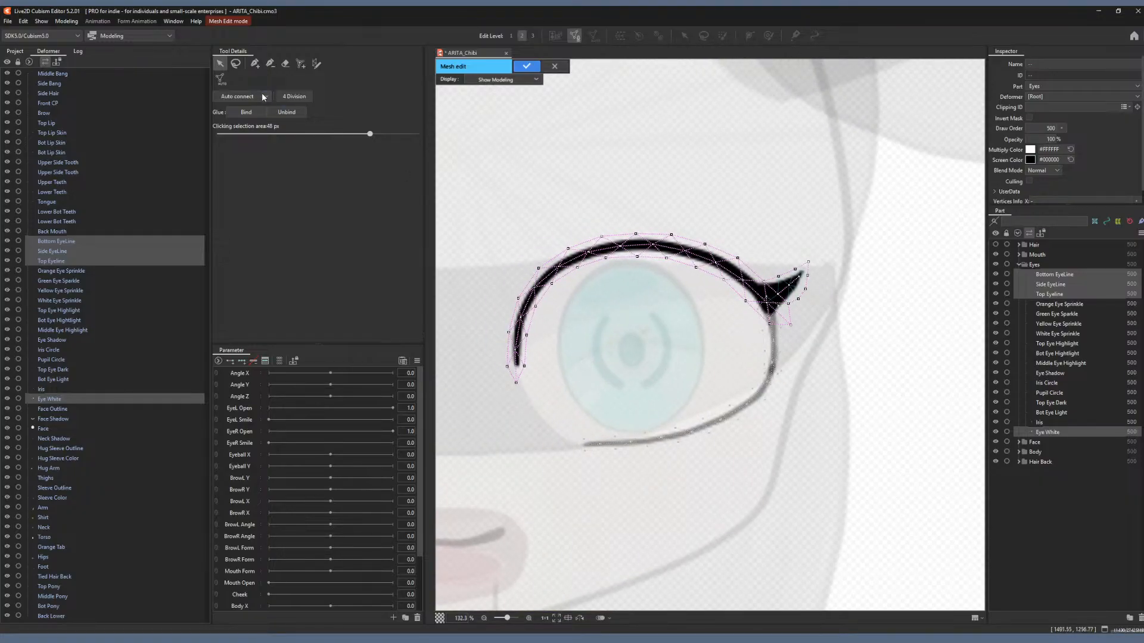
click(236, 64)
click(513, 340)
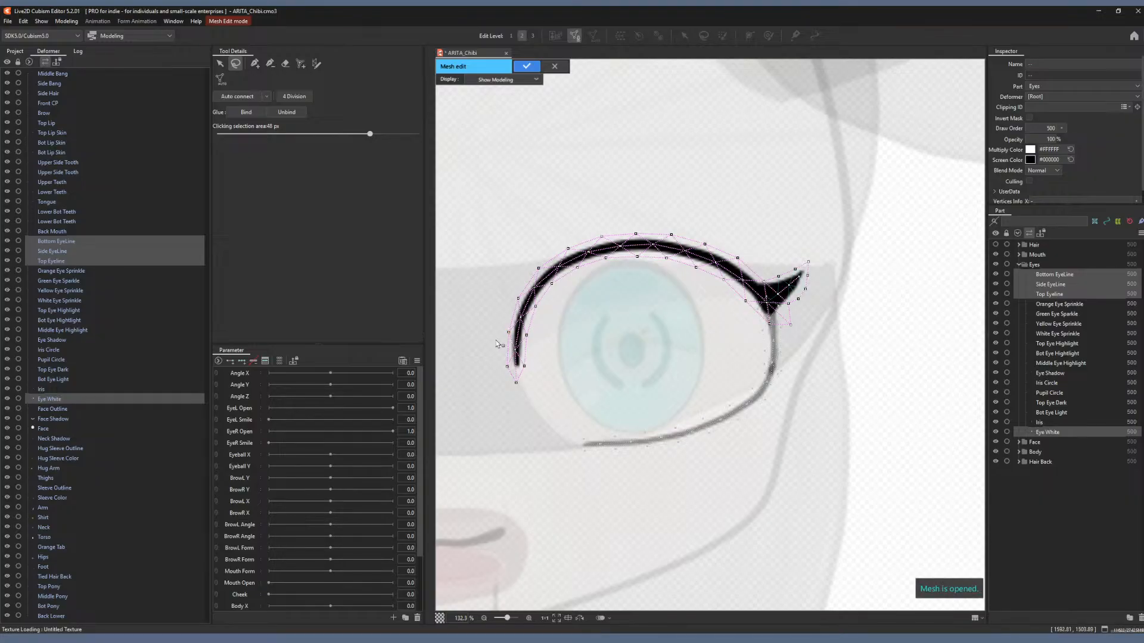
drag(490, 338, 491, 356)
key(ctrl+z)
click(482, 233)
Make Top Eyeline the active mesh again and select its centre-line vertices from the inner end to the wing.
right_click(530, 286)
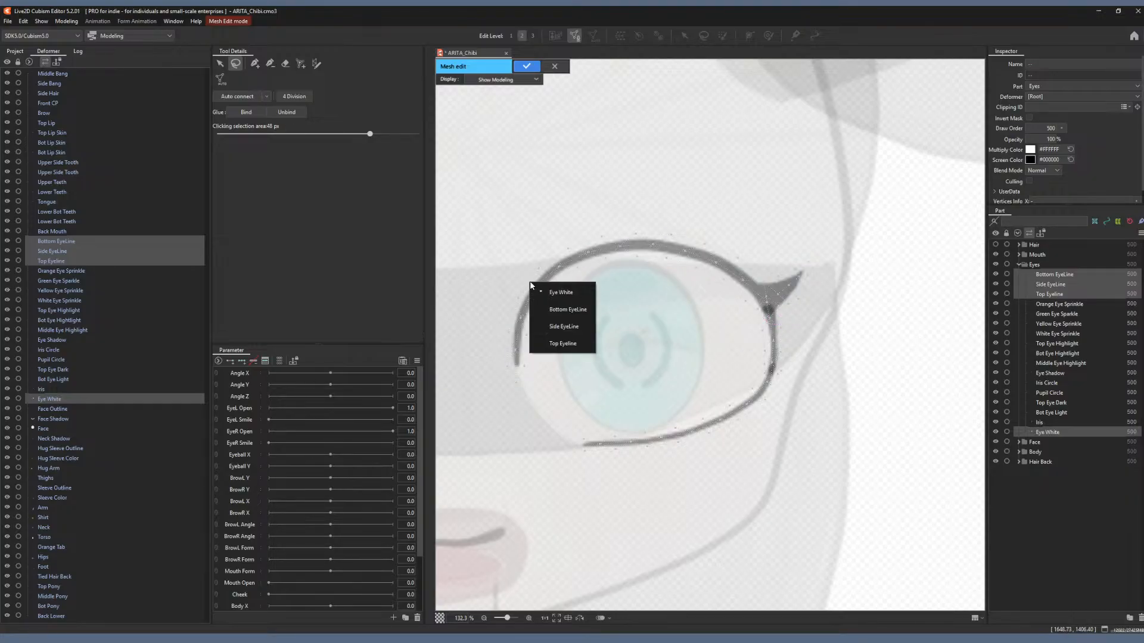
click(564, 349)
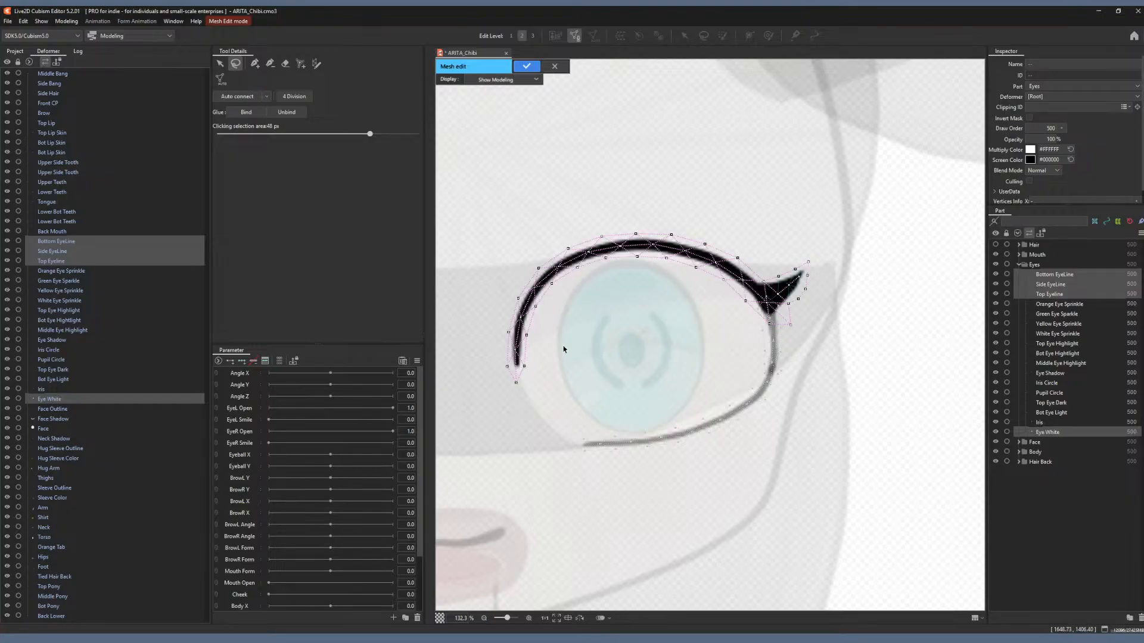
mouse_move(473, 333)
mouse_down()
mouse_move(476, 357)
mouse_move(516, 360)
mouse_move(522, 340)
mouse_up()
mouse_move(539, 286)
mouse_down()
mouse_move(602, 254)
mouse_move(663, 254)
mouse_move(723, 275)
mouse_move(769, 312)
mouse_move(776, 305)
mouse_move(707, 255)
mouse_move(597, 240)
mouse_move(539, 279)
mouse_move(509, 348)
mouse_up()
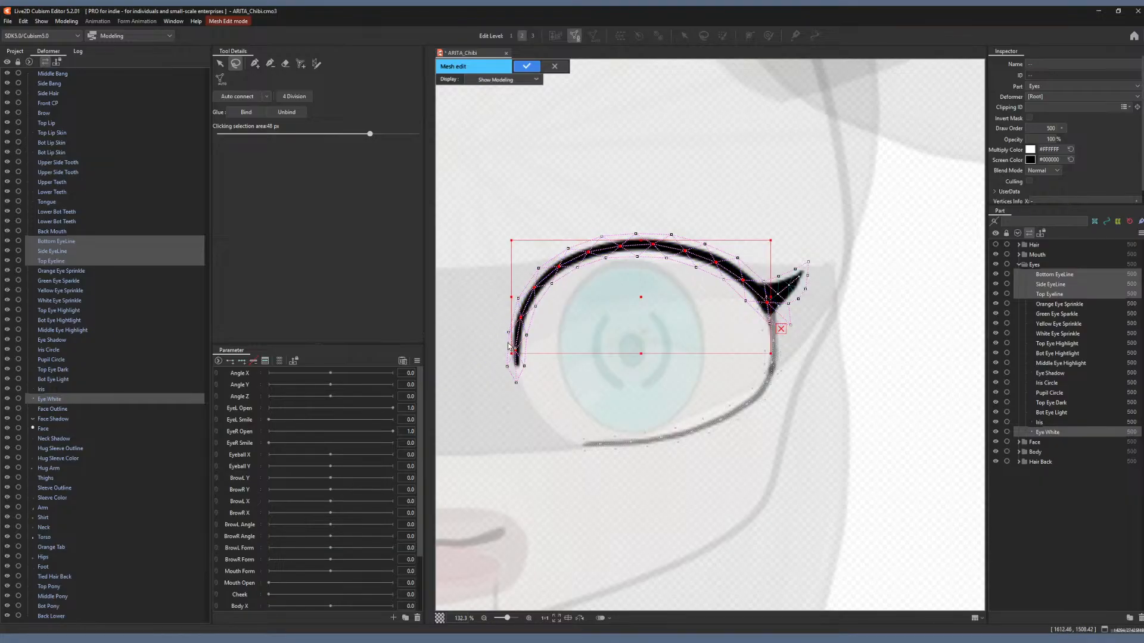
Copy the selected Top Eyeline centre vertices and paste them into the Eye White mesh.
click(586, 392)
right_click(588, 395)
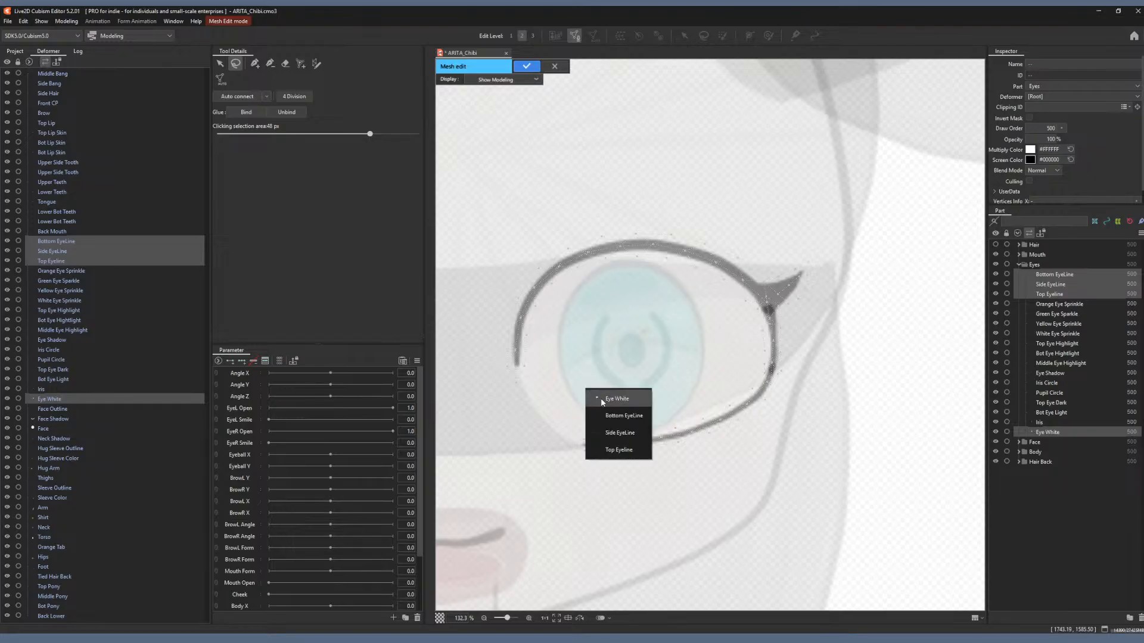
click(601, 403)
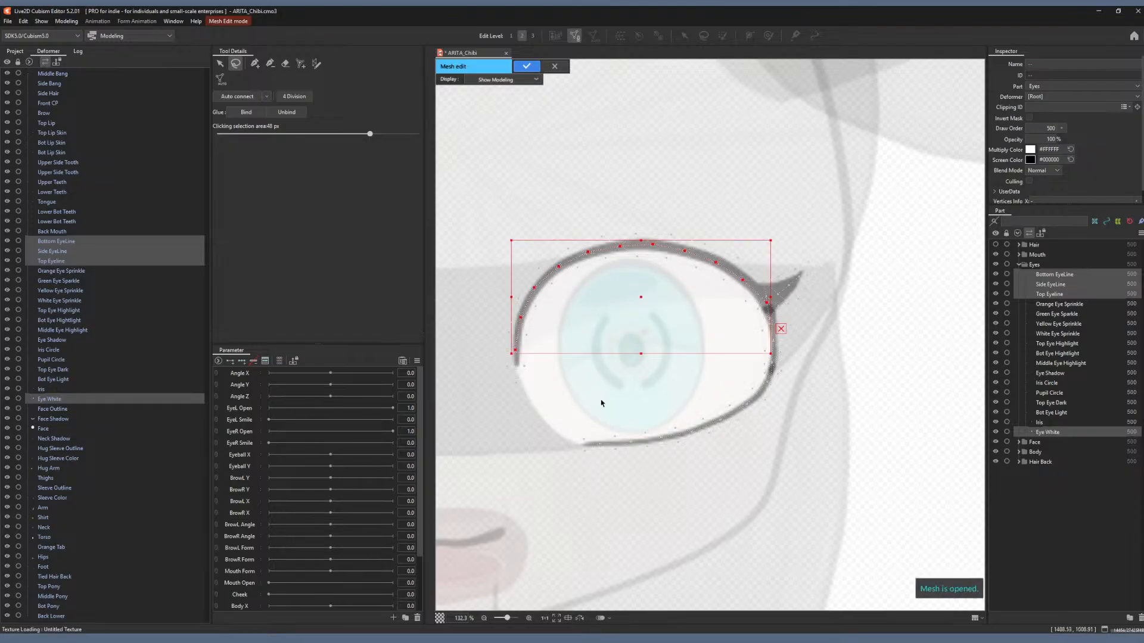
Make Side EyeLine the active mesh and lasso its centre-line vertices along the outer edge of the eye.
click(601, 403)
right_click(600, 403)
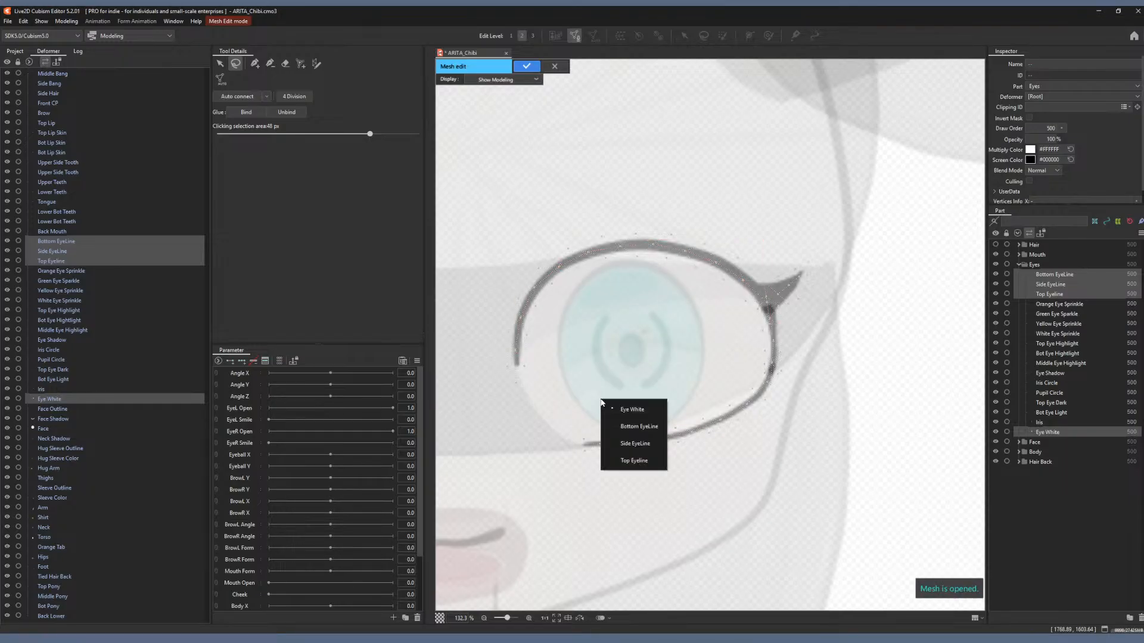
click(626, 440)
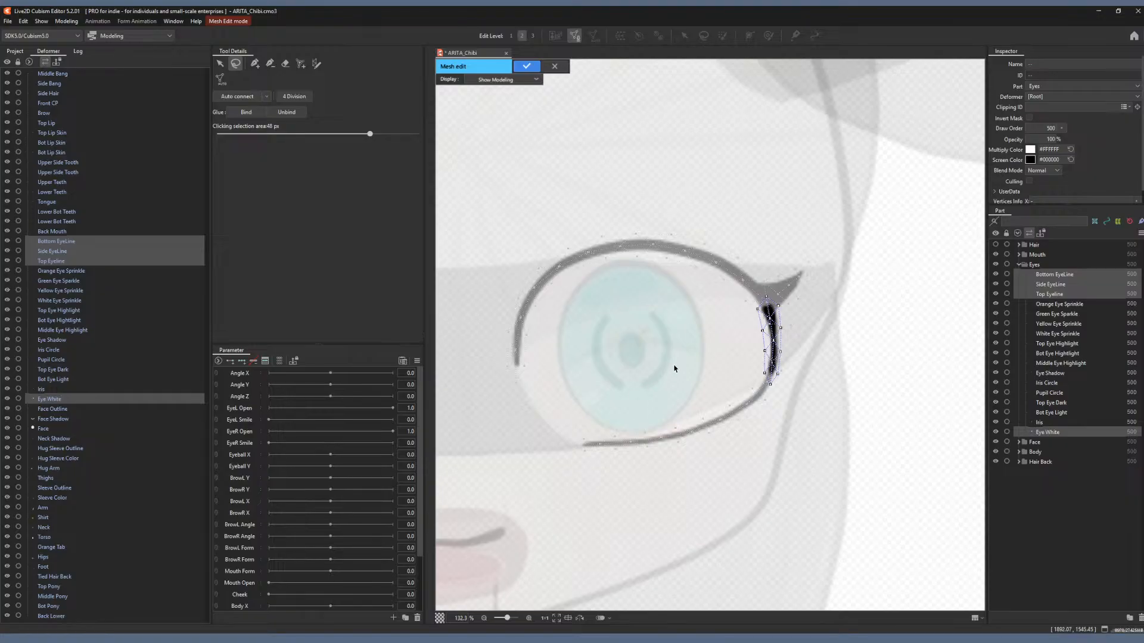
scroll(680, 359, up, 5)
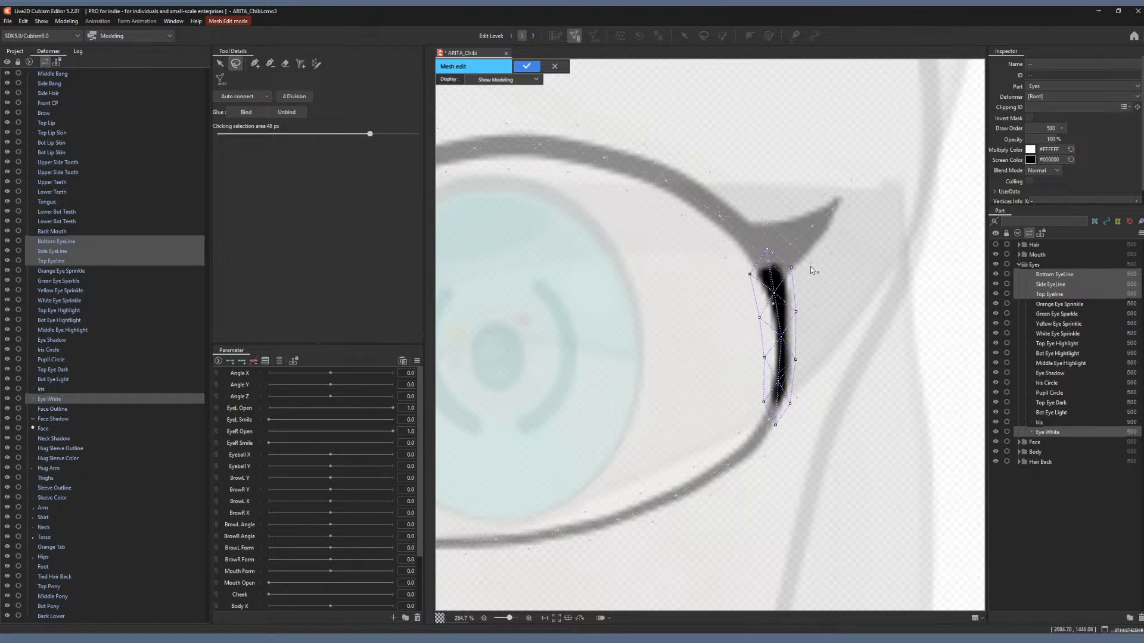
mouse_move(642, 298)
mouse_down()
mouse_move(772, 289)
mouse_move(784, 361)
mouse_move(774, 428)
mouse_move(789, 337)
mouse_move(775, 308)
mouse_up()
Copy the selected Side EyeLine centre vertices and paste them into the Eye White mesh.
click(662, 314)
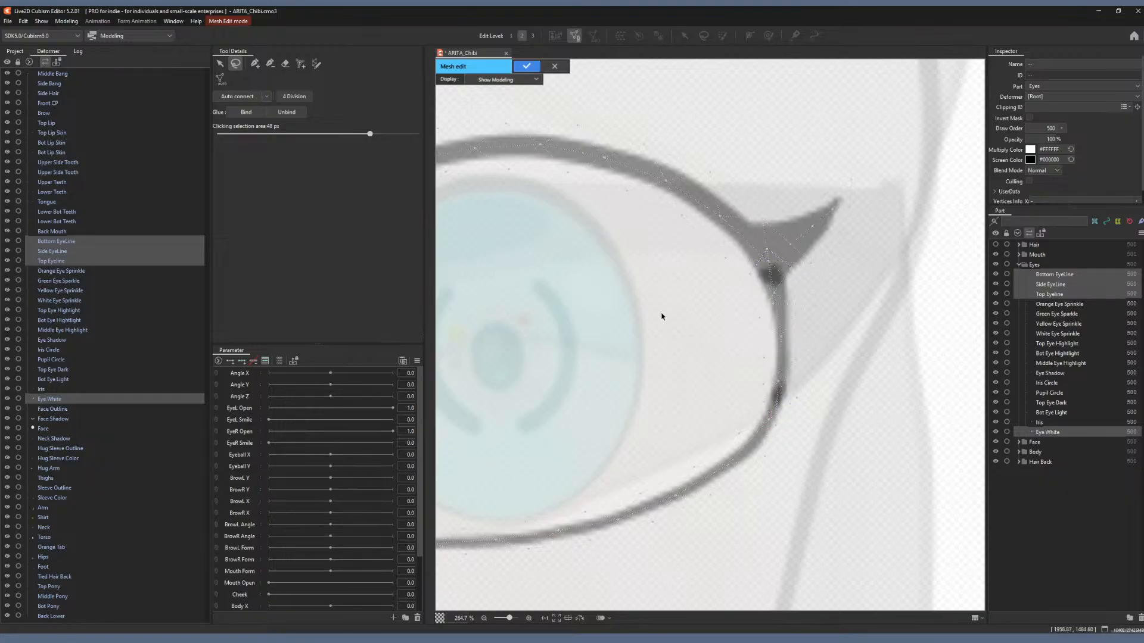
right_click(662, 314)
click(672, 327)
key(ctrl+v)
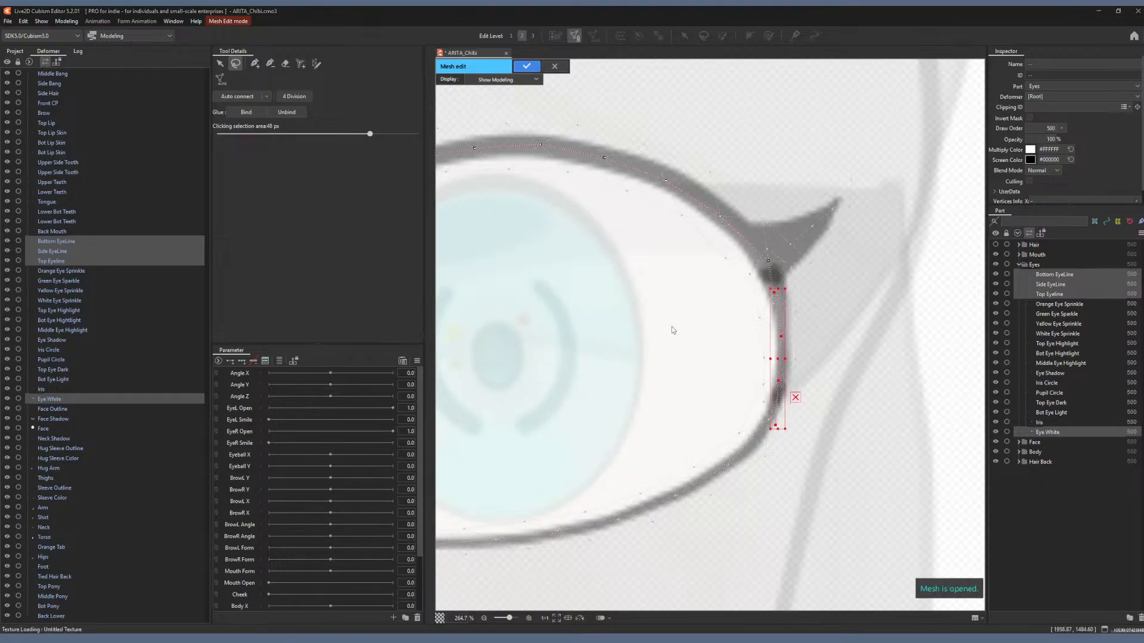
Make Bottom EyeLine the active mesh and lasso its centre-line vertices from the inner tip to the outer corner.
scroll(661, 327, down, 2)
drag(604, 343, 641, 325)
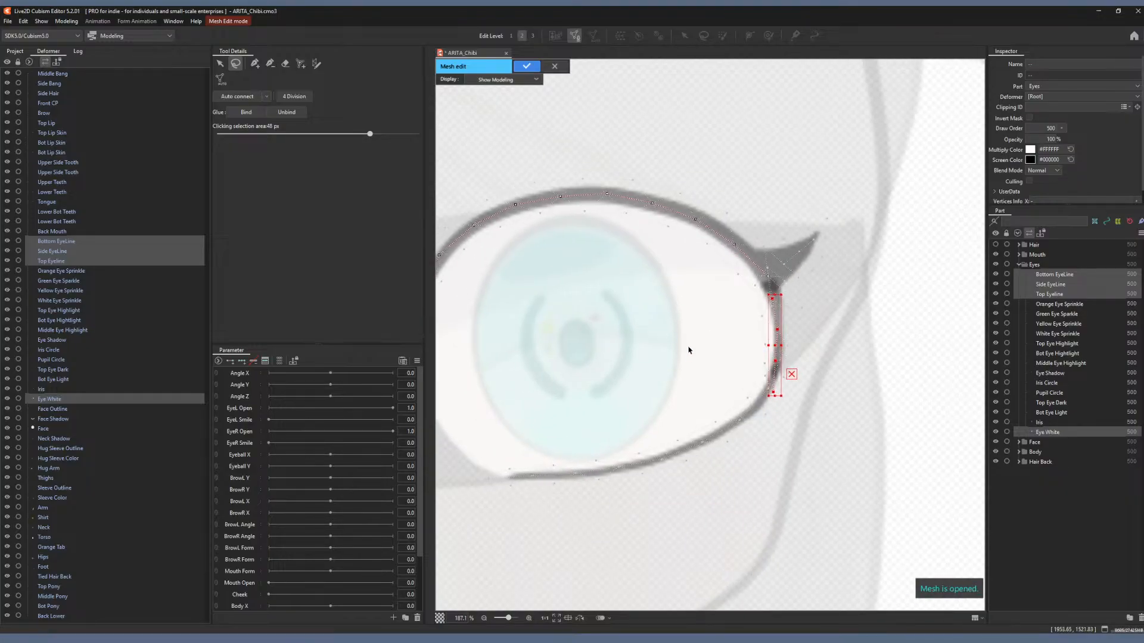
click(731, 413)
right_click(724, 311)
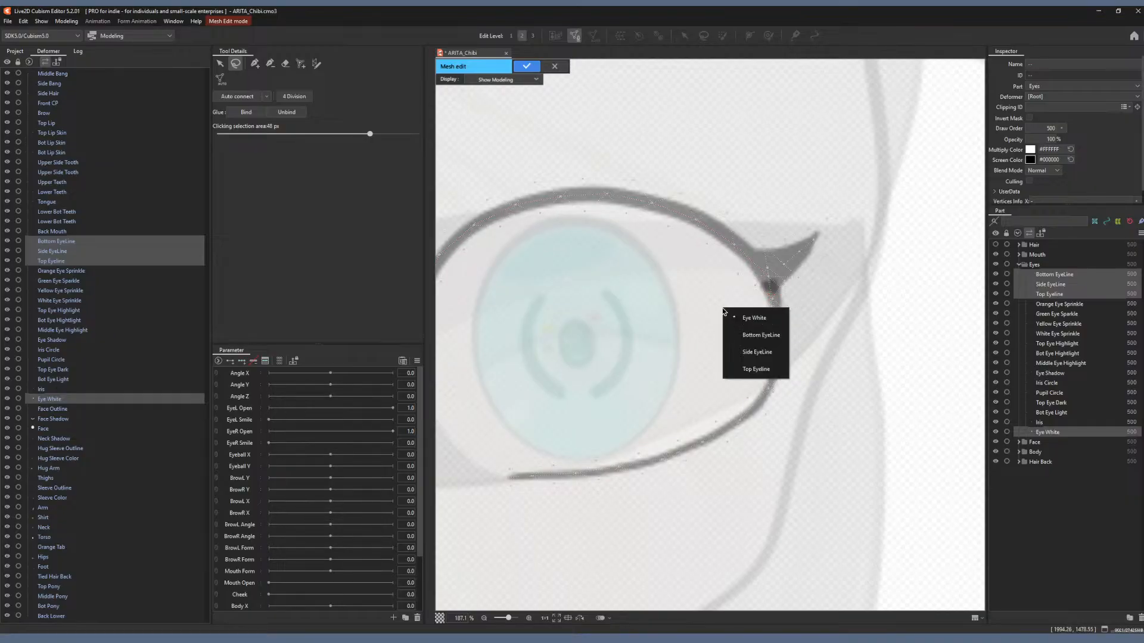
click(753, 317)
mouse_move(788, 414)
mouse_down()
mouse_move(762, 390)
mouse_move(788, 377)
mouse_up()
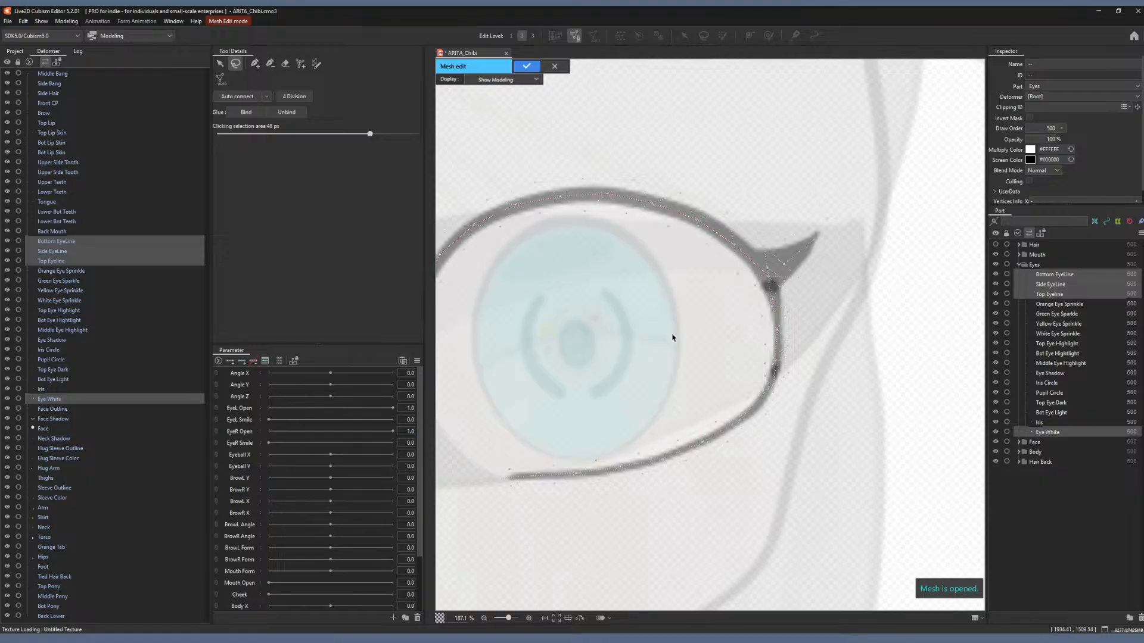
right_click(673, 336)
click(707, 364)
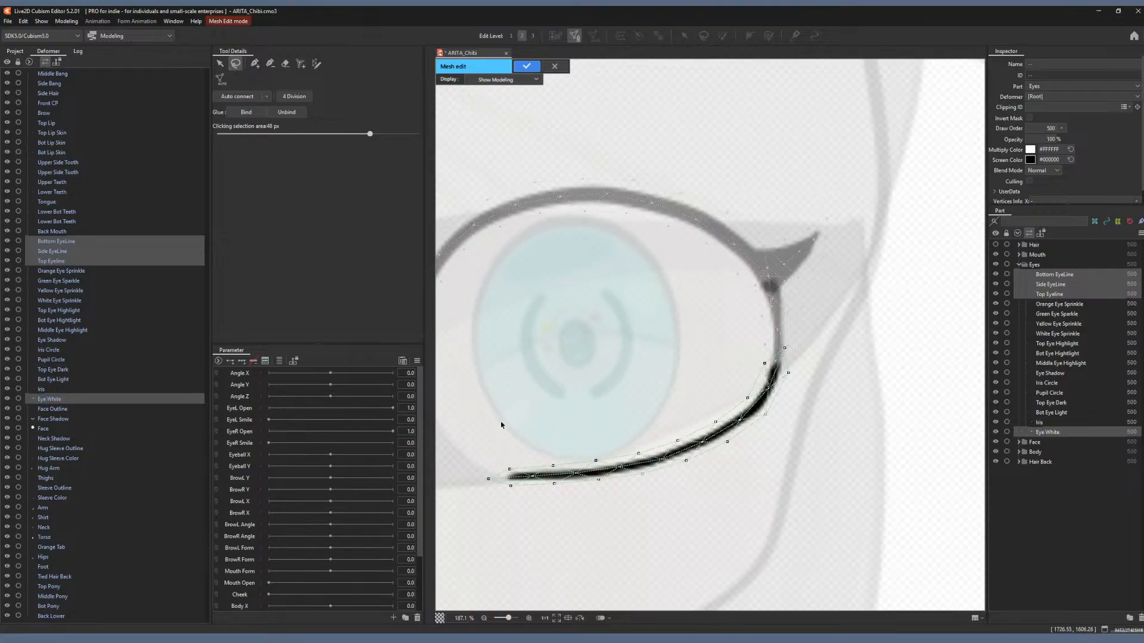
mouse_move(471, 459)
mouse_down()
mouse_move(484, 491)
mouse_move(674, 458)
mouse_move(742, 427)
mouse_move(775, 386)
mouse_move(758, 378)
mouse_move(728, 422)
mouse_move(646, 457)
mouse_move(505, 478)
mouse_up()
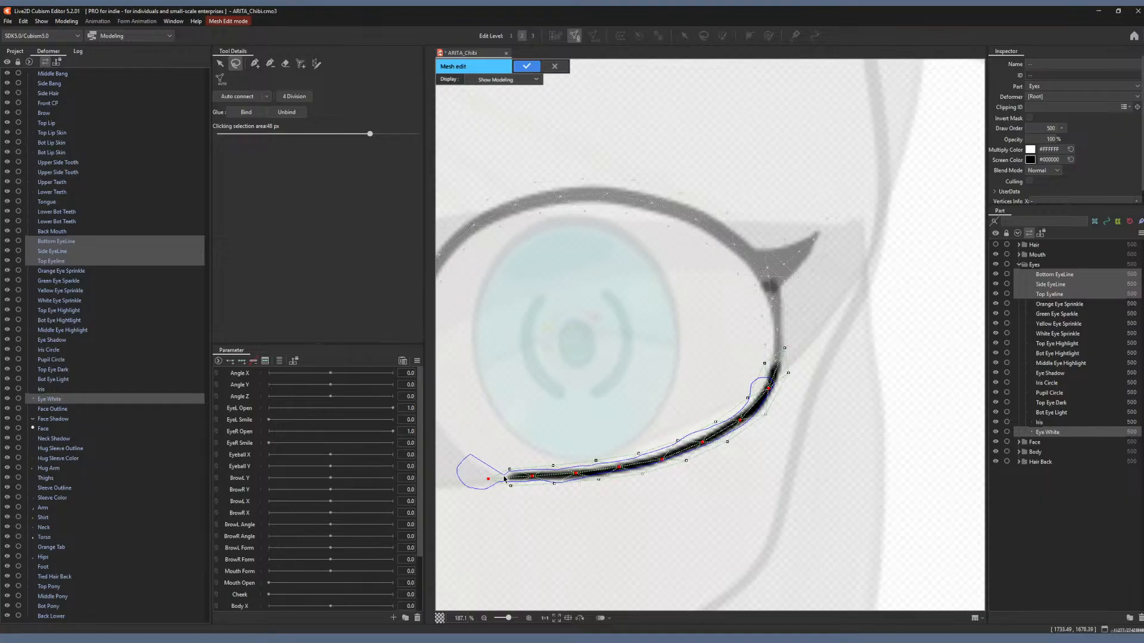
drag(504, 478, 505, 479)
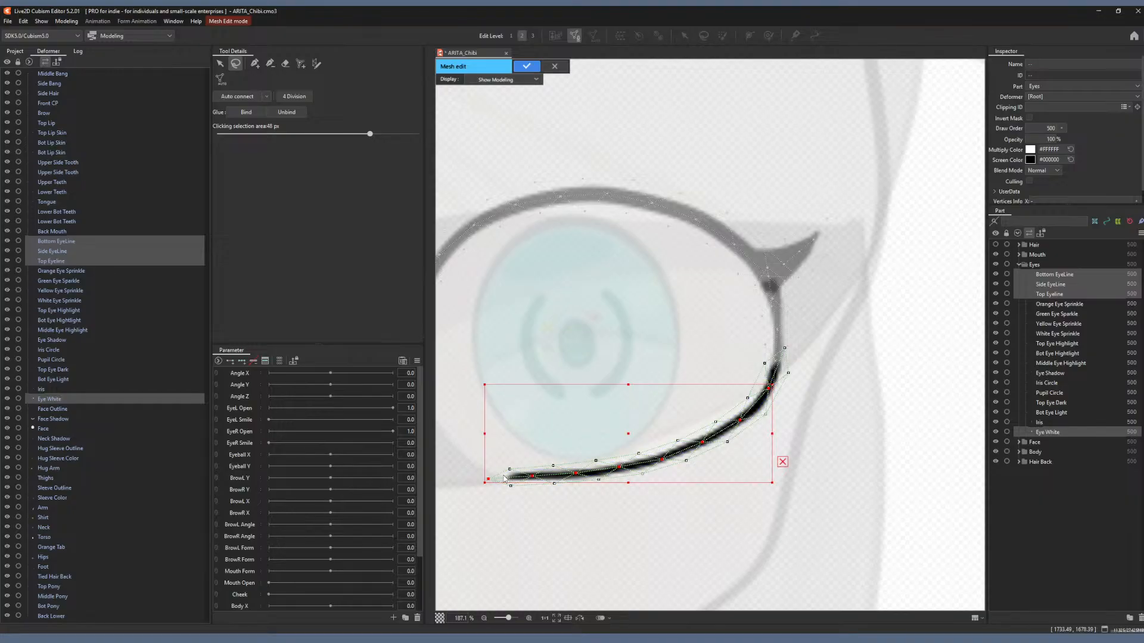
Copy the selected Bottom EyeLine centre vertices and paste them into the Eye White mesh.
click(551, 319)
right_click(551, 319)
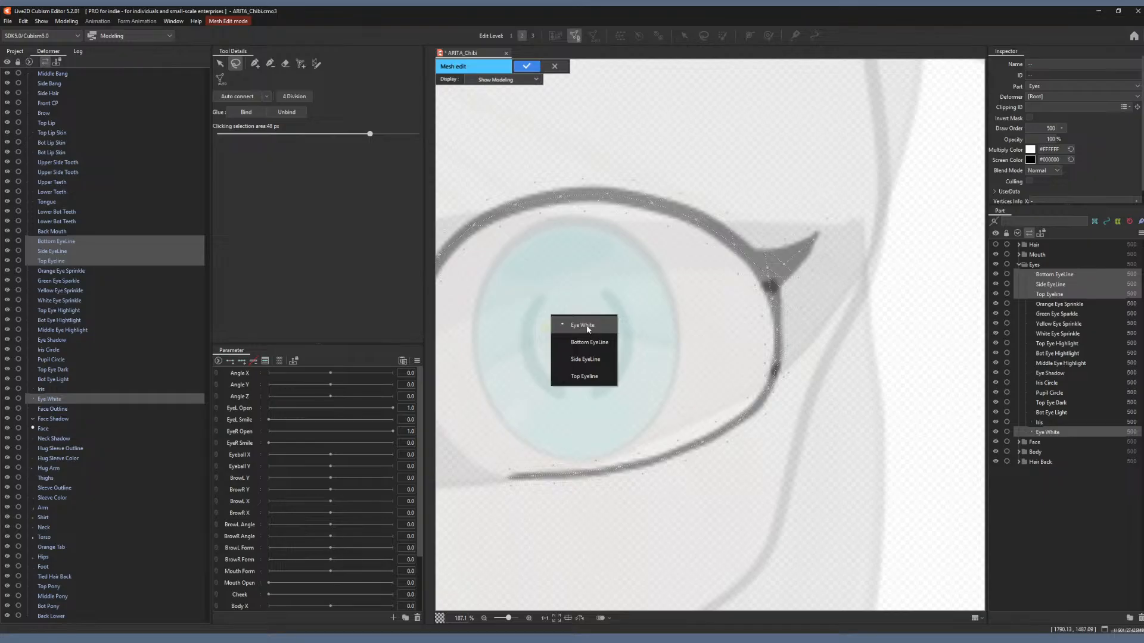
click(587, 327)
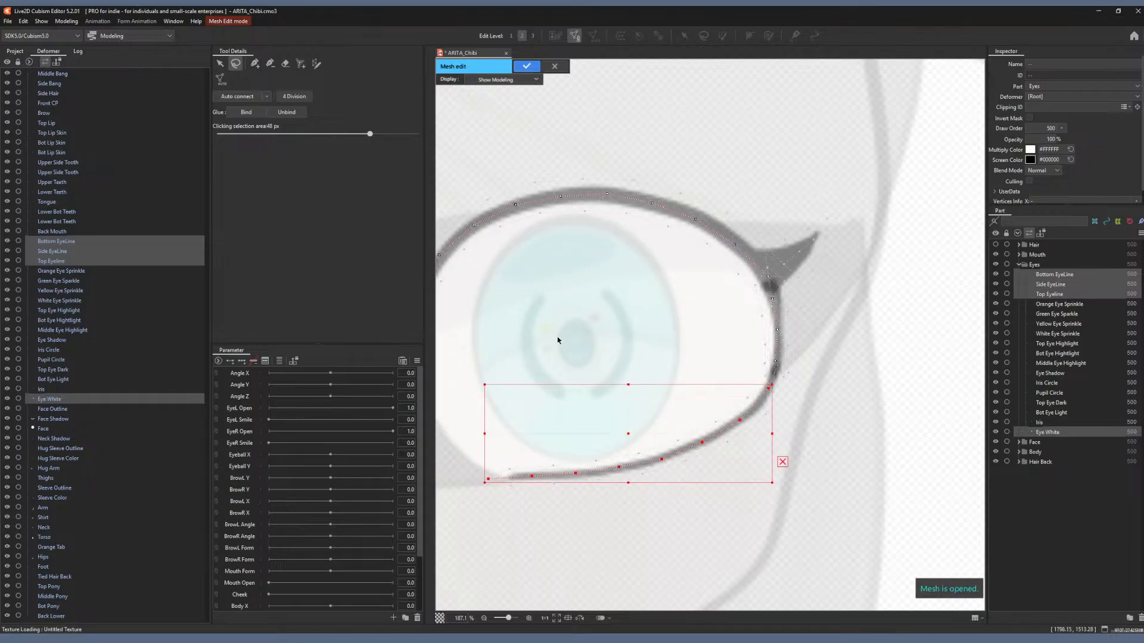
Add vertices along Eye White's open inner lower edge to join the top and bottom rows, and apply the mesh edit.
click(255, 63)
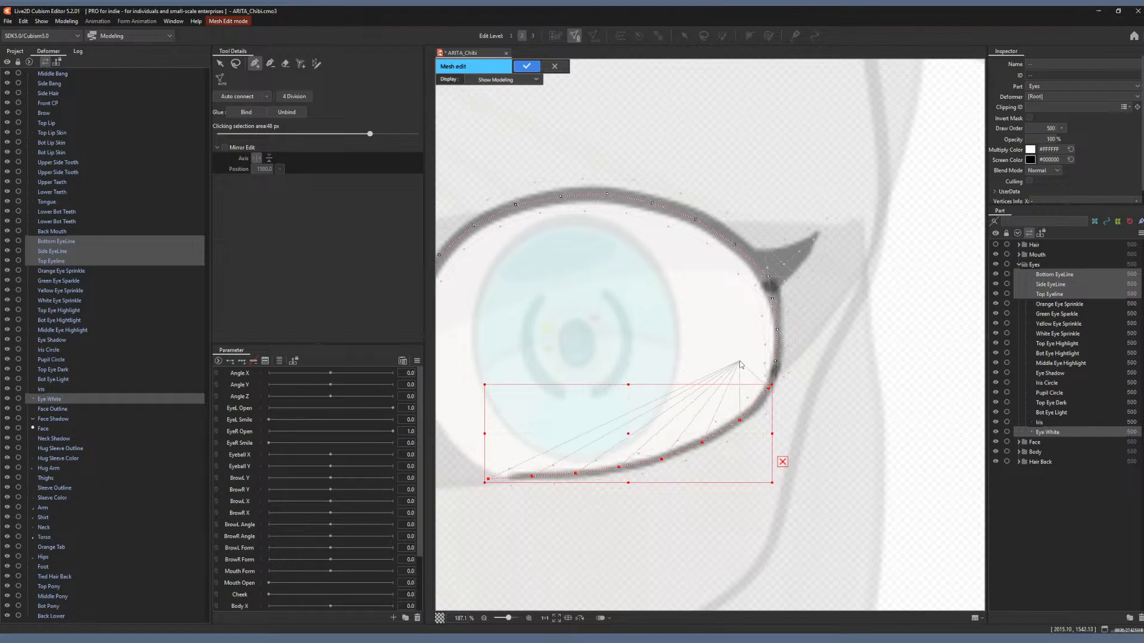
click(768, 384)
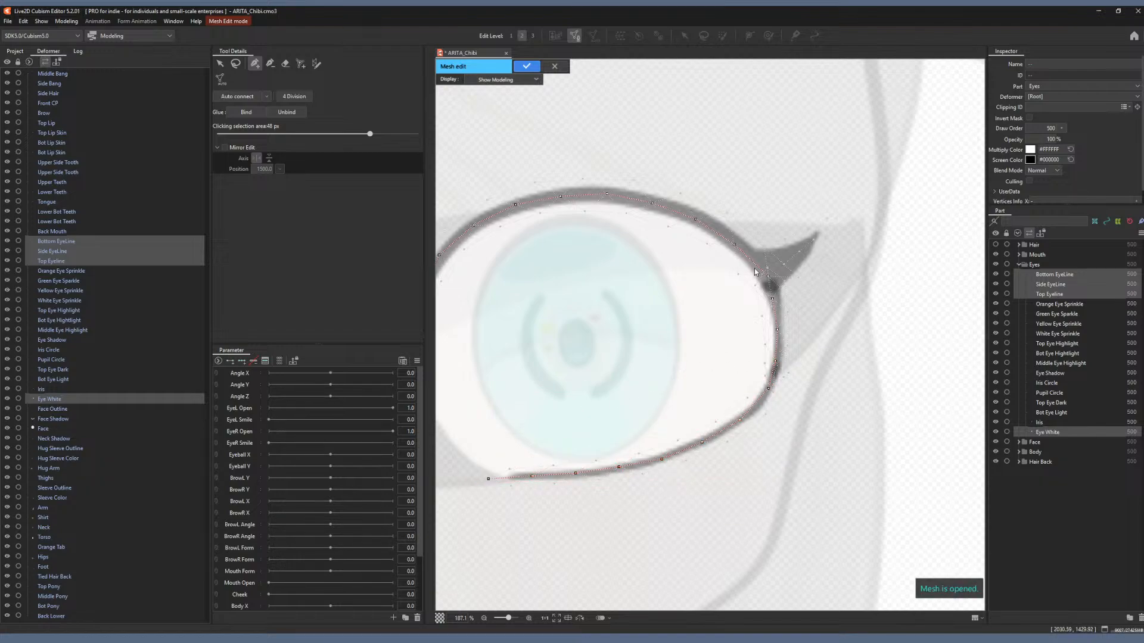
drag(536, 376, 661, 388)
scroll(661, 388, up, 3)
scroll(606, 358, down, 1)
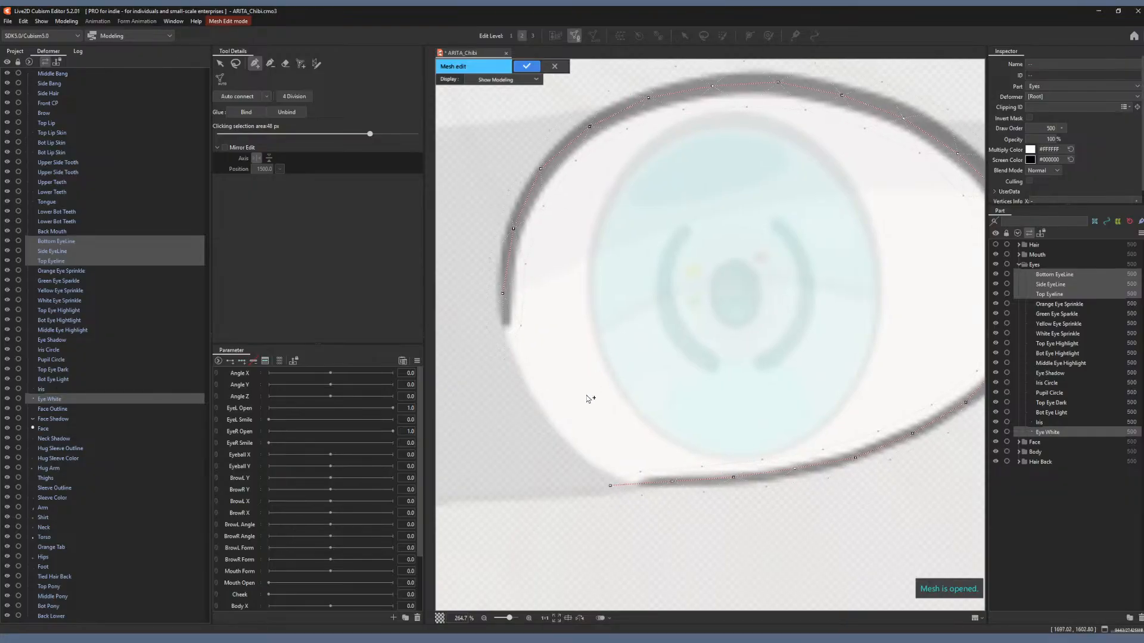
click(503, 296)
click(499, 327)
scroll(513, 390, up, 2)
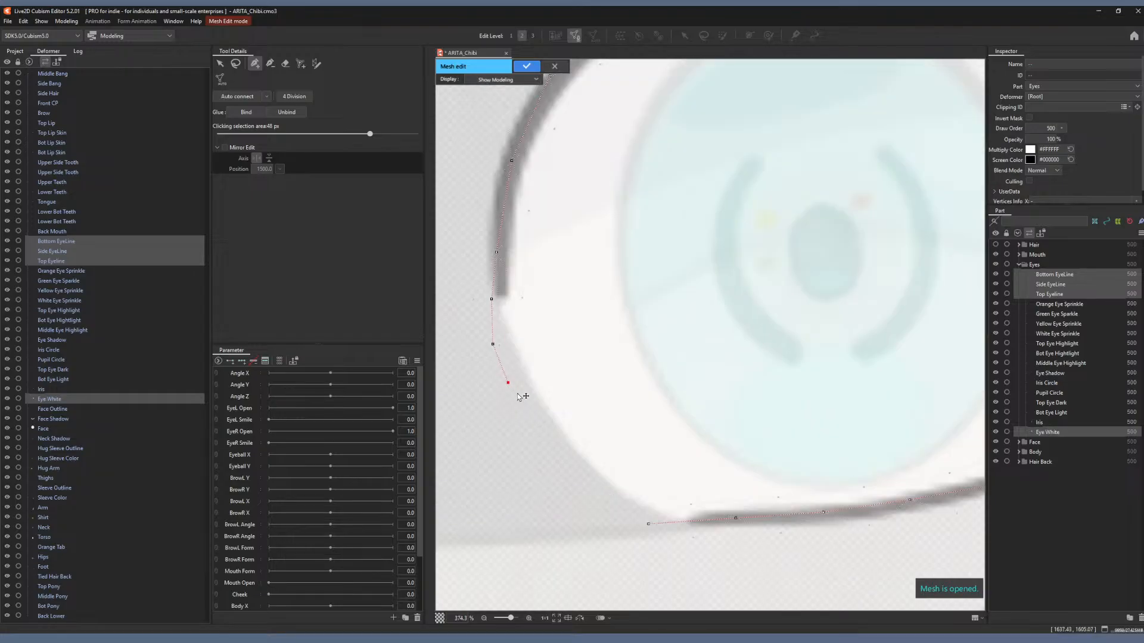
click(554, 446)
click(576, 469)
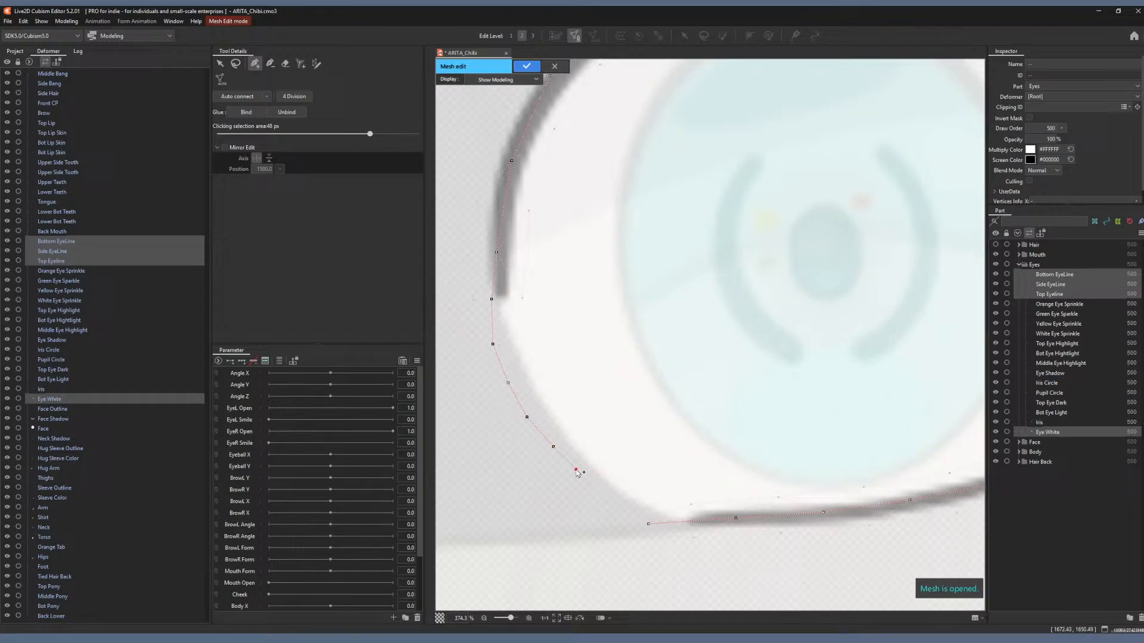
click(608, 497)
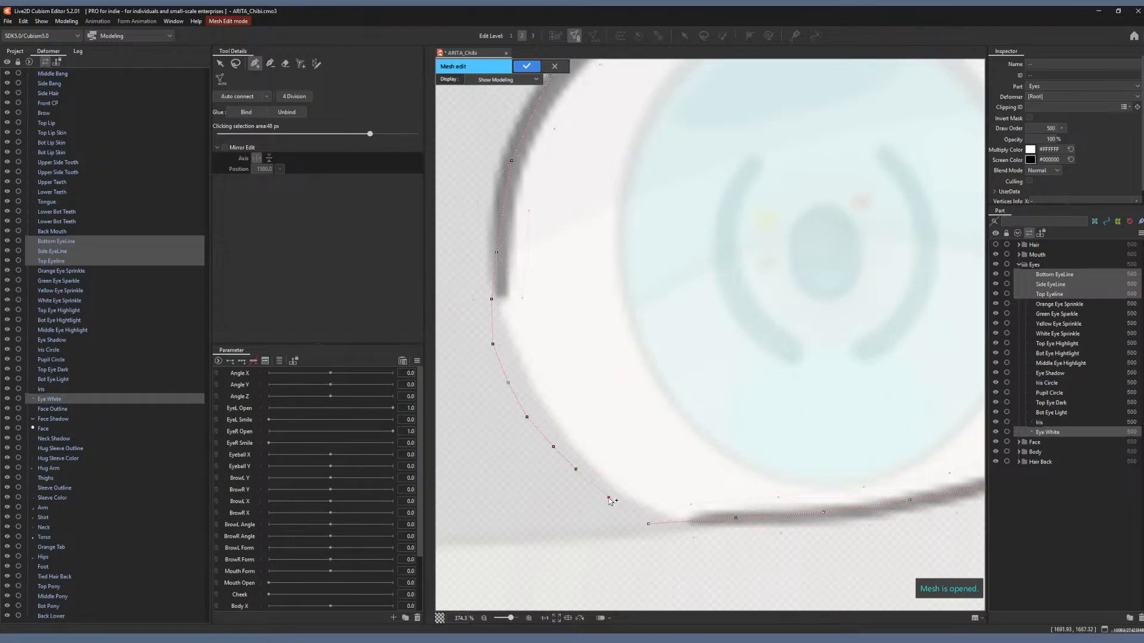
click(639, 524)
scroll(493, 468, down, 2)
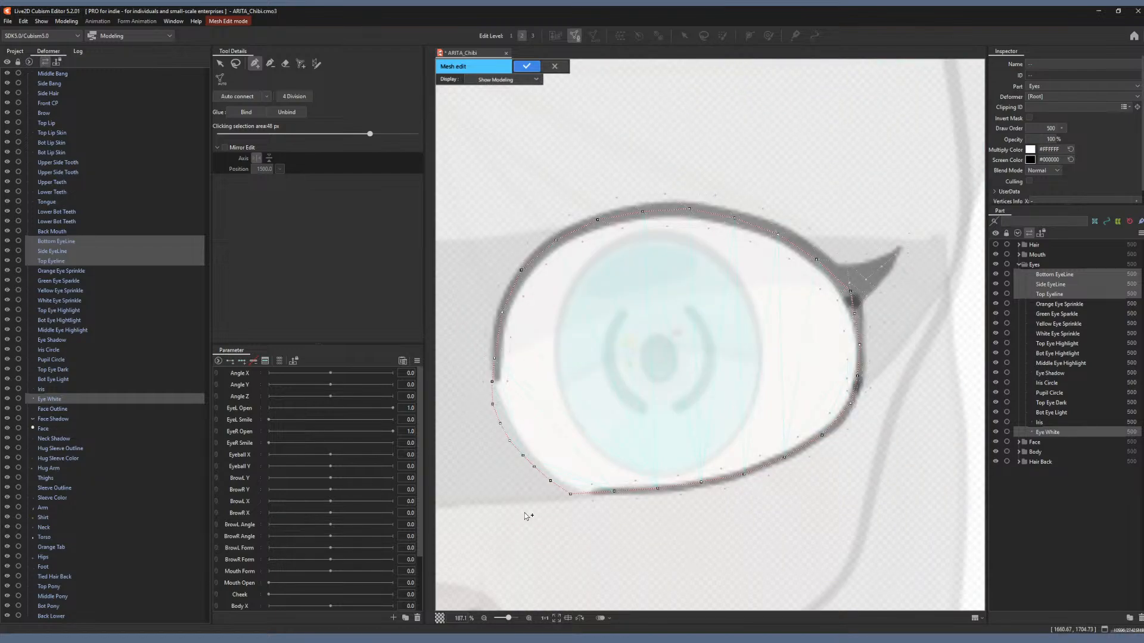
click(528, 67)
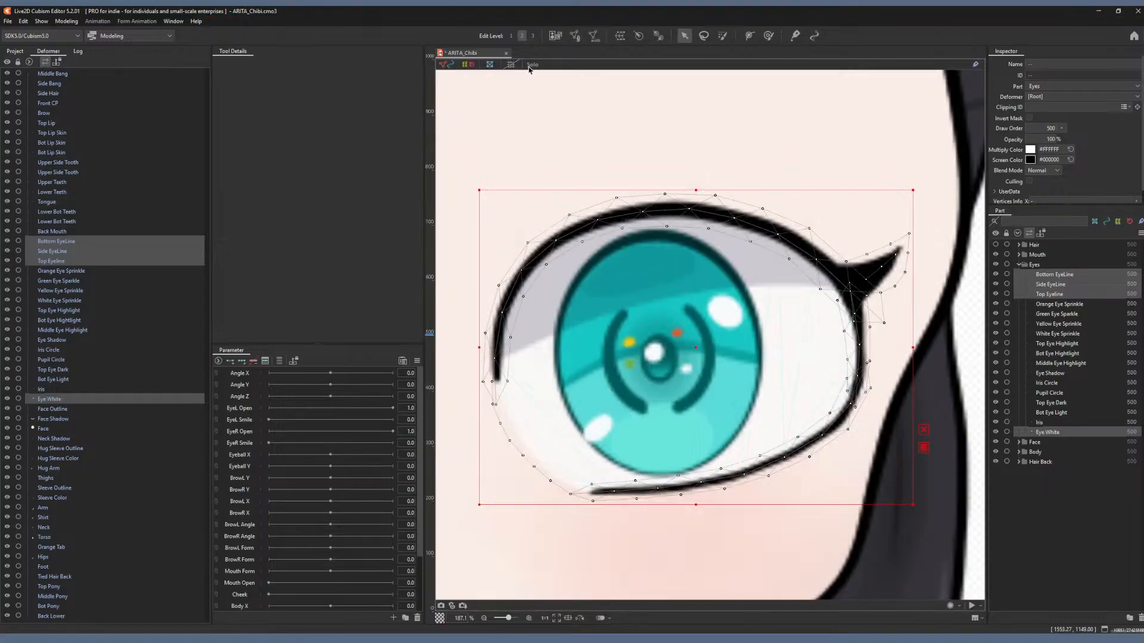
Open only Eye White and Top Eyeline together for mesh editing and switch to lasso selection.
click(1043, 434)
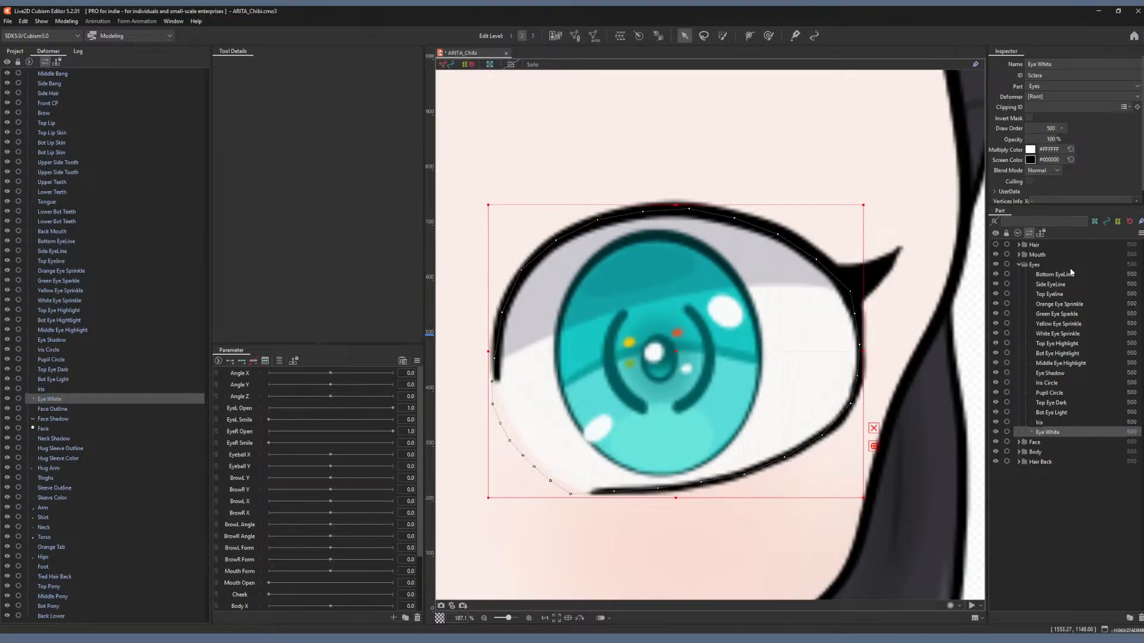
ctrl+click(1051, 294)
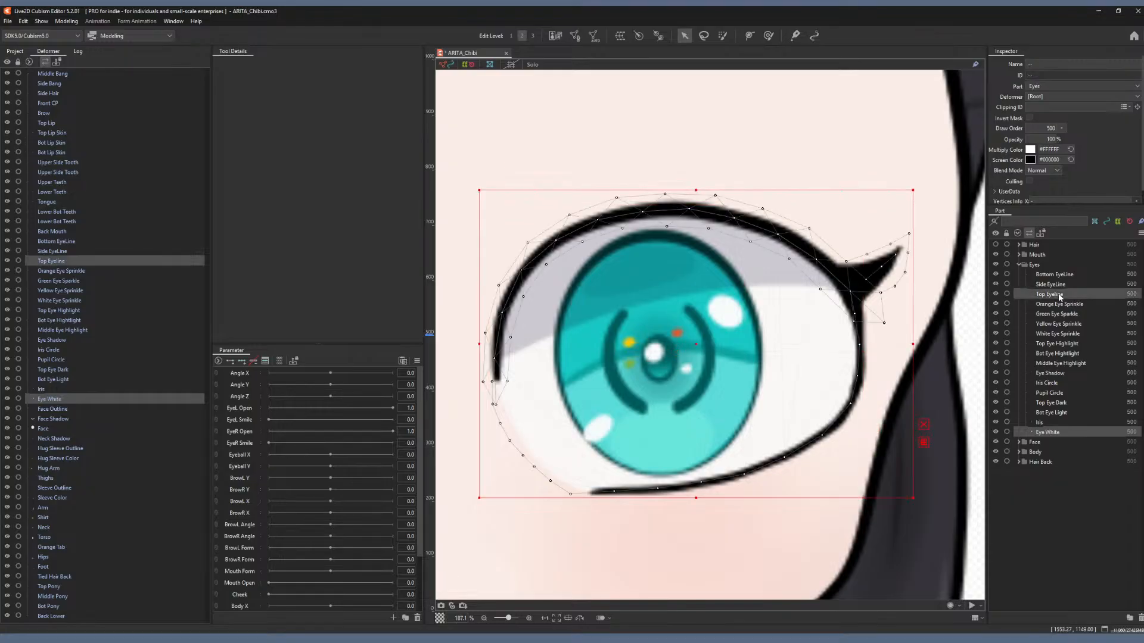
click(574, 37)
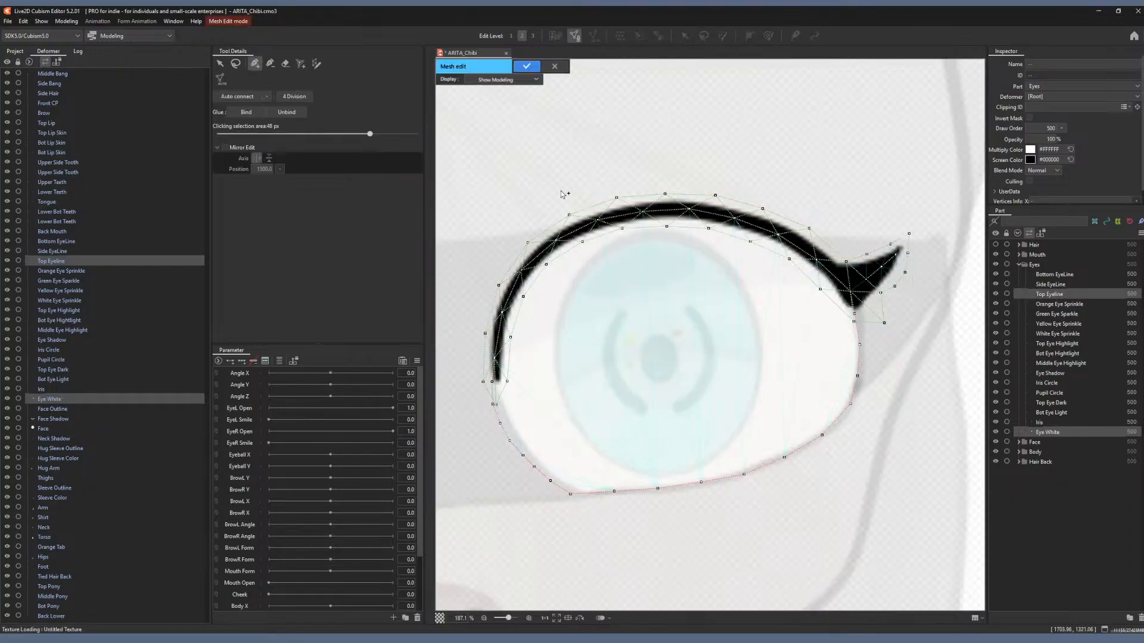
click(220, 63)
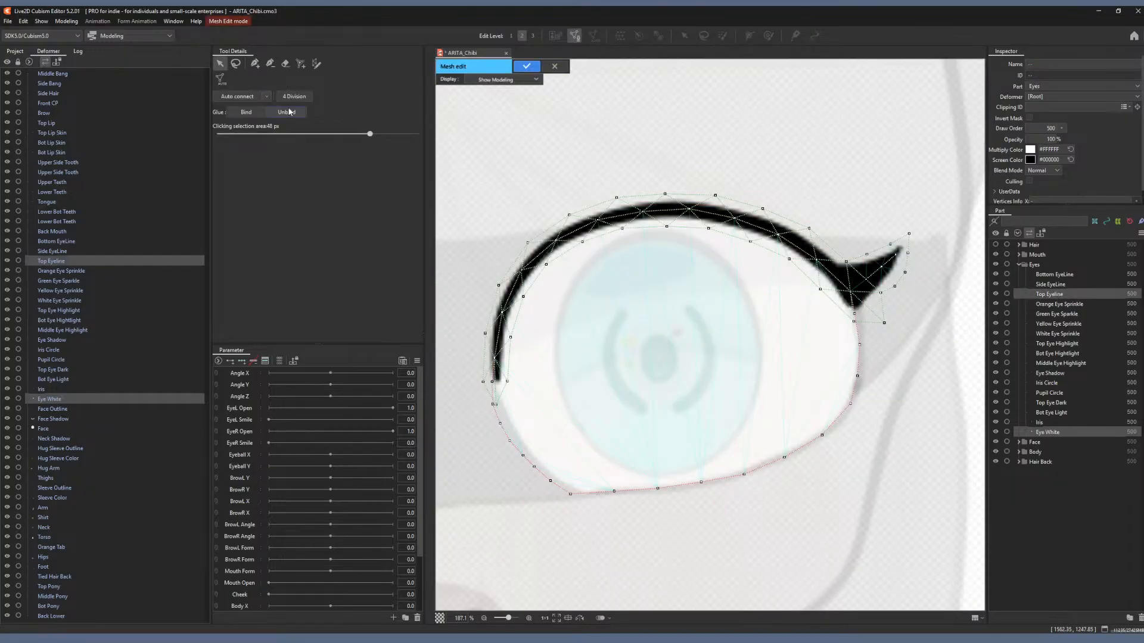
click(236, 63)
mouse_move(443, 322)
mouse_down()
mouse_move(479, 373)
mouse_move(496, 371)
mouse_move(521, 280)
mouse_move(588, 232)
mouse_up()
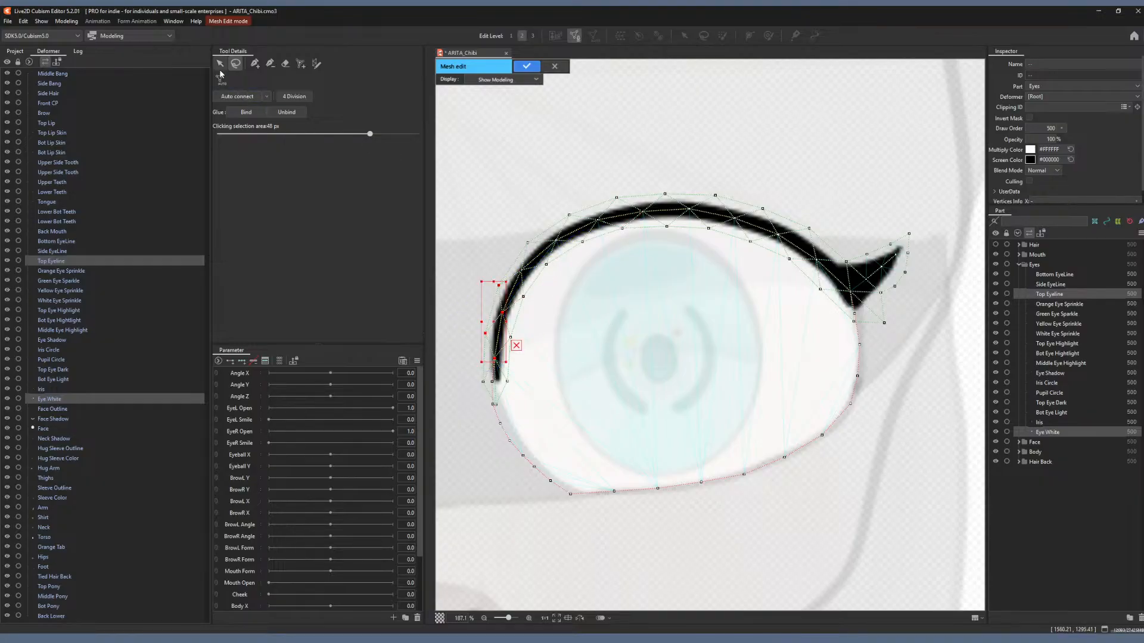
click(246, 112)
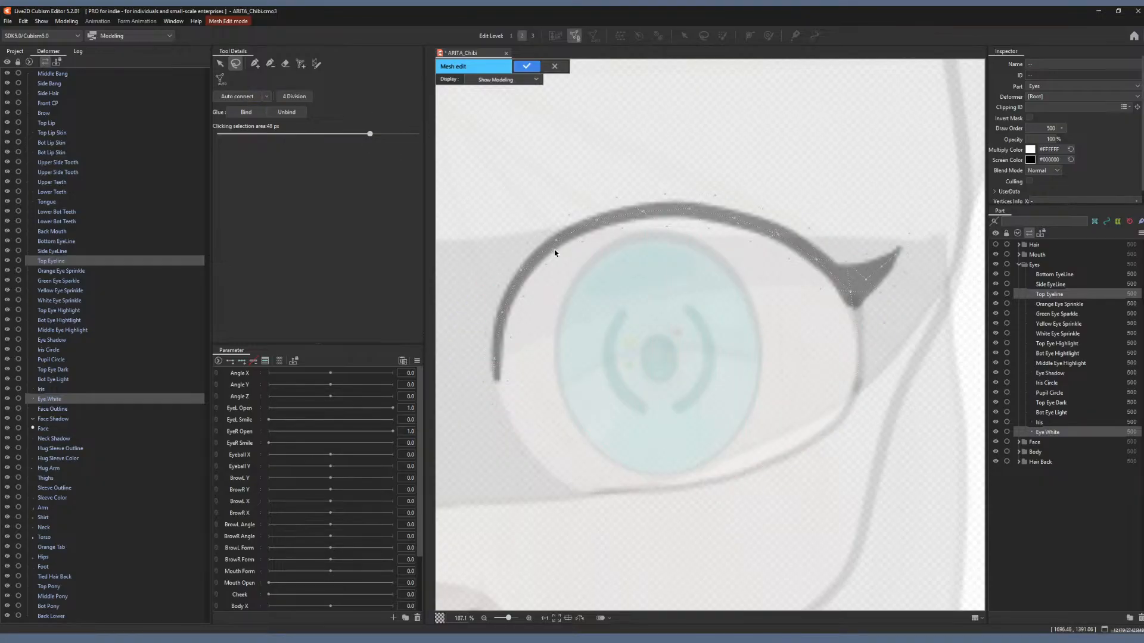
click(555, 252)
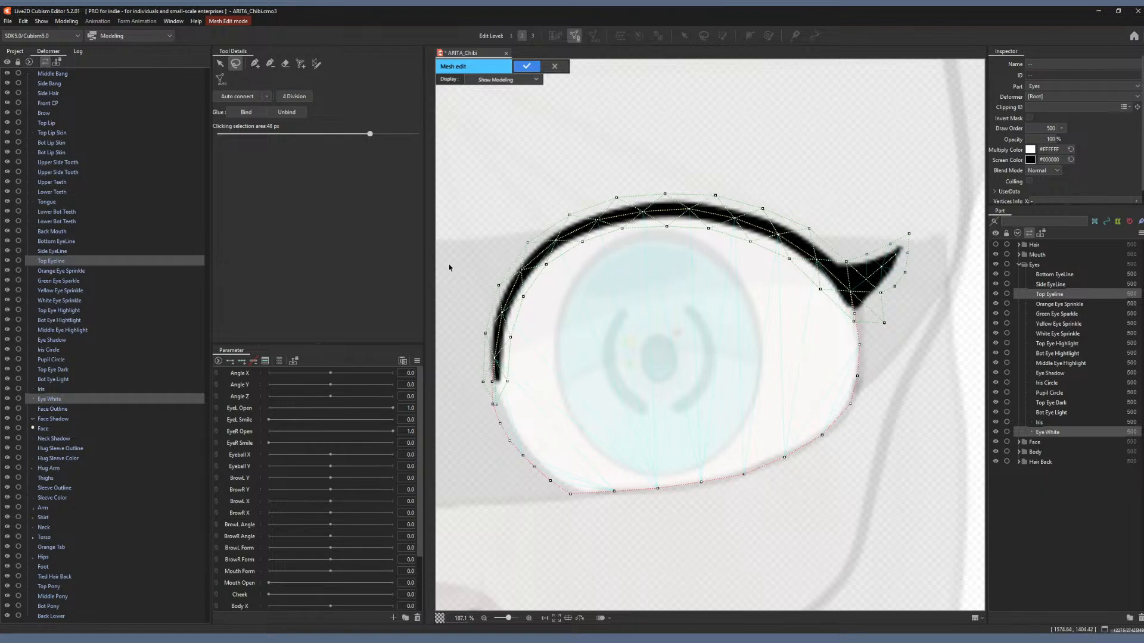
Lasso the centre-line vertices shared by Top Eyeline and Eye White, bind them with glue, and apply the mesh edit.
mouse_move(453, 300)
mouse_down()
mouse_move(449, 345)
mouse_move(468, 377)
mouse_move(504, 363)
mouse_move(509, 310)
mouse_move(534, 268)
mouse_move(601, 223)
mouse_move(749, 232)
mouse_move(862, 304)
mouse_move(817, 253)
mouse_move(738, 215)
mouse_move(626, 202)
mouse_move(527, 252)
mouse_move(493, 352)
mouse_up()
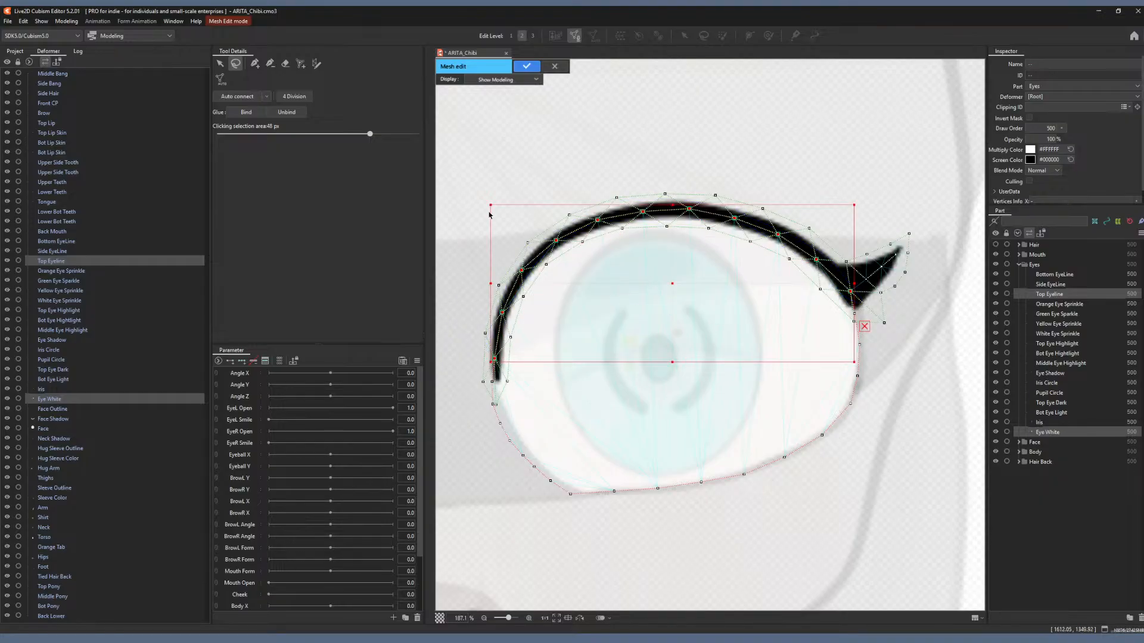
click(530, 67)
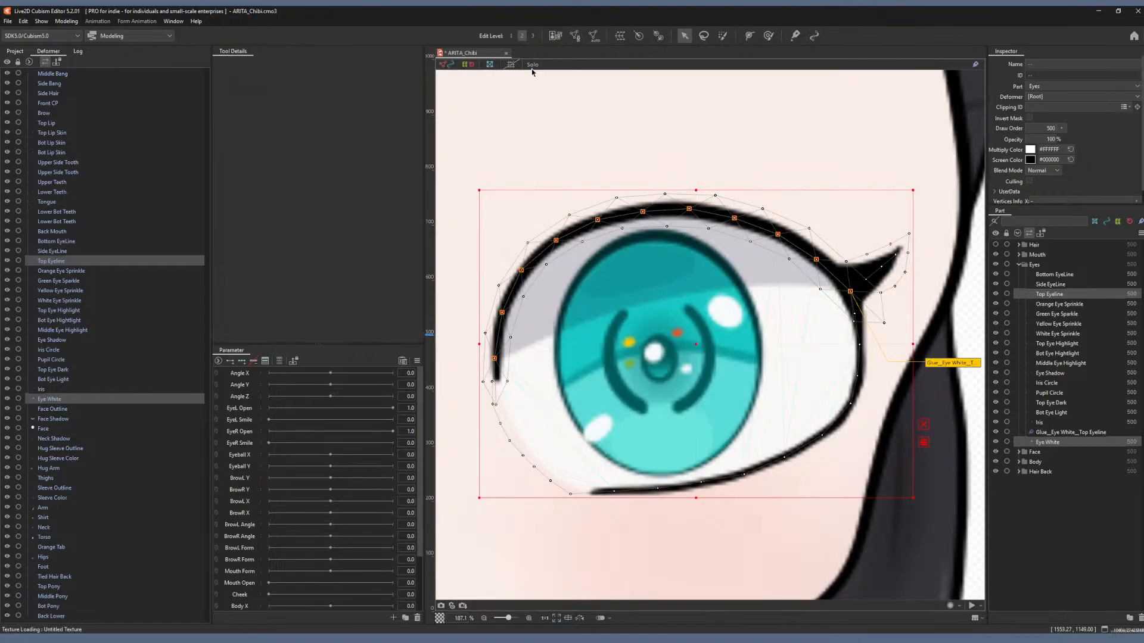
Select the glue between Eye White and Top Eyeline and paint its weights toward Top Eyeline along the whole lash line.
click(1049, 433)
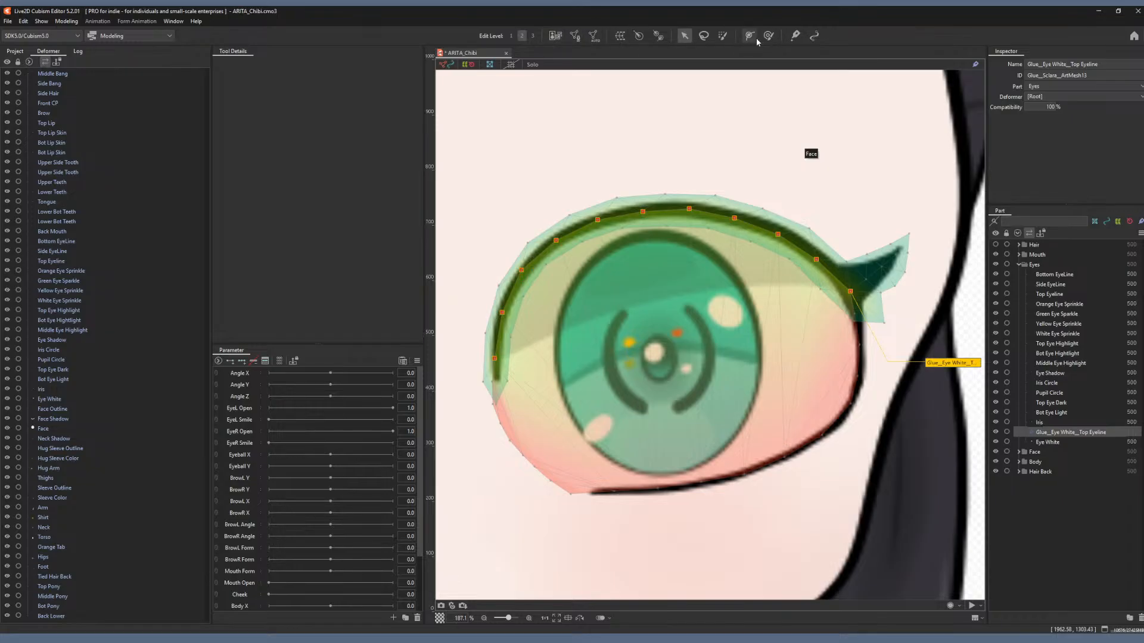
click(792, 43)
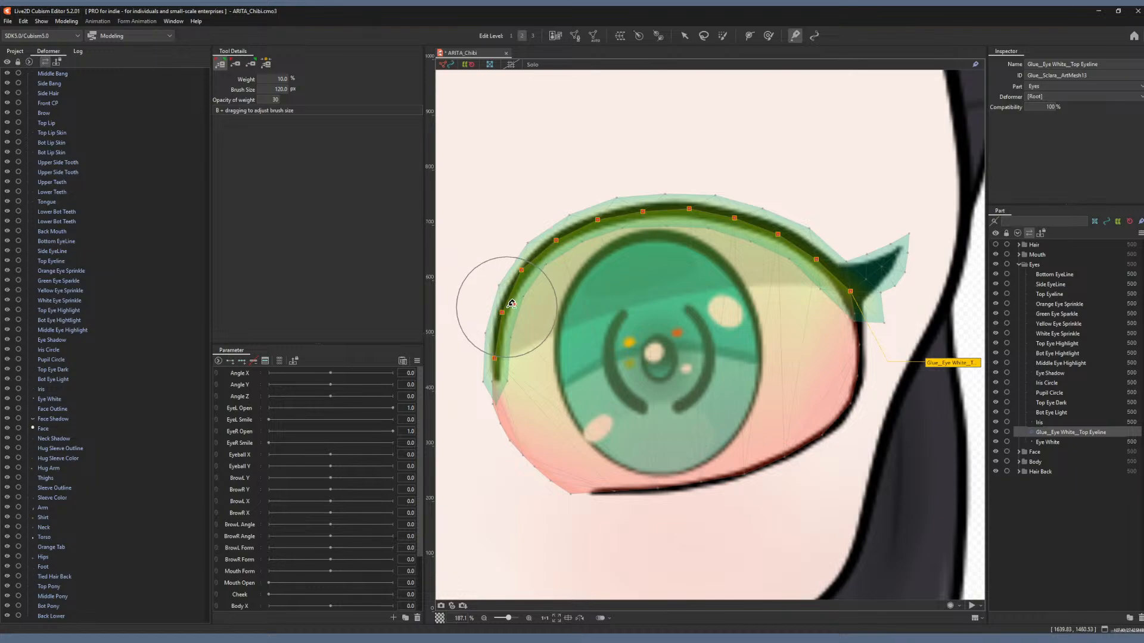
drag(492, 352, 502, 308)
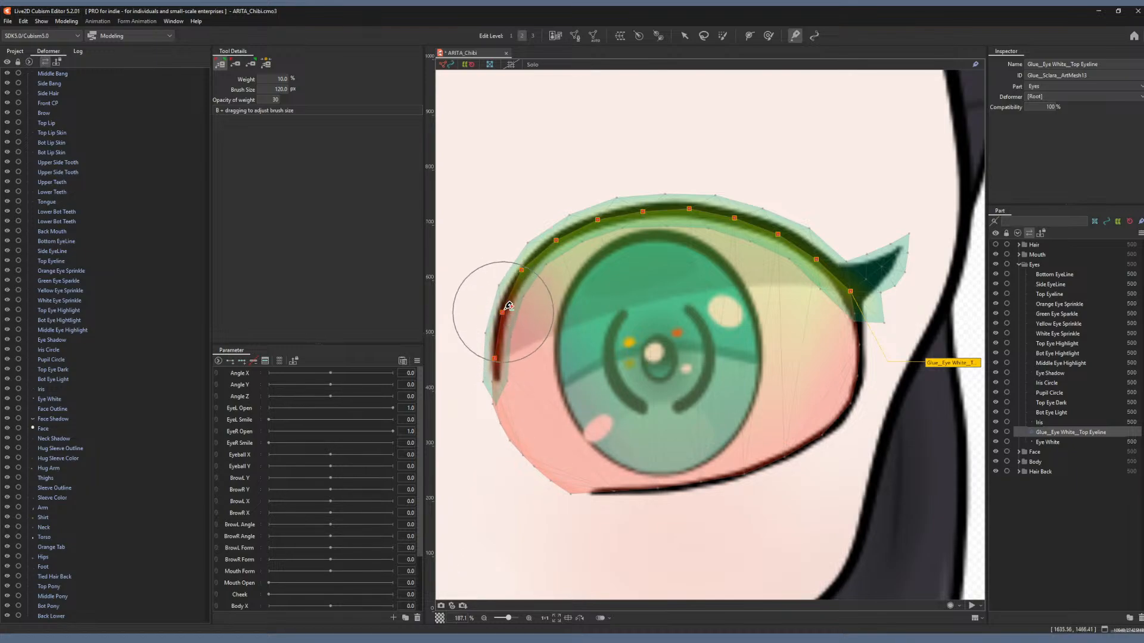
click(252, 64)
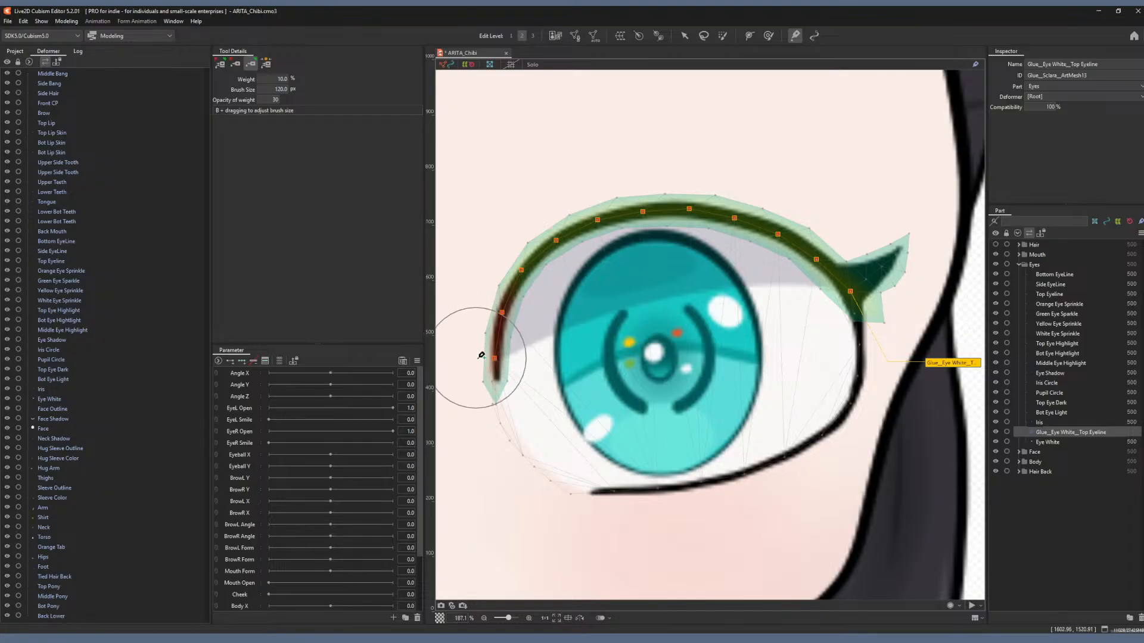
mouse_move(793, 272)
mouse_down()
mouse_move(944, 232)
mouse_move(497, 387)
mouse_move(768, 265)
mouse_move(894, 245)
mouse_move(479, 373)
mouse_move(579, 230)
mouse_move(919, 230)
mouse_move(492, 395)
mouse_move(541, 242)
mouse_move(878, 264)
mouse_move(475, 475)
mouse_move(508, 238)
mouse_move(490, 383)
mouse_move(518, 290)
mouse_move(925, 284)
mouse_up()
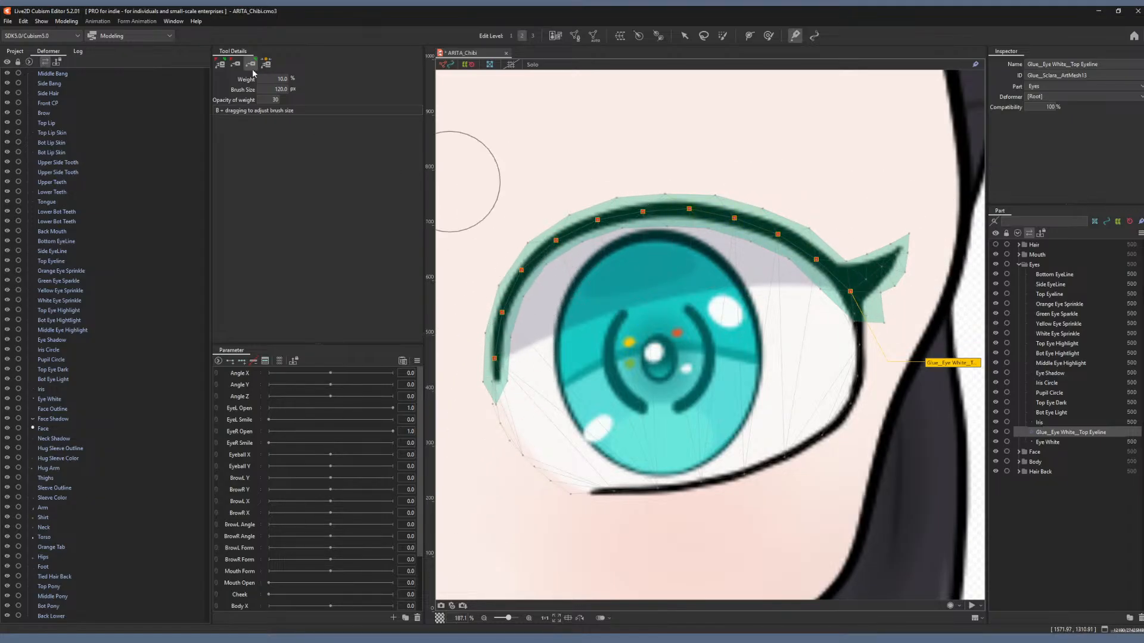
Paint Eye White's weights in the Top Eyeline glue along the whole lash line so Eye White follows Top Eyeline.
click(236, 63)
click(220, 63)
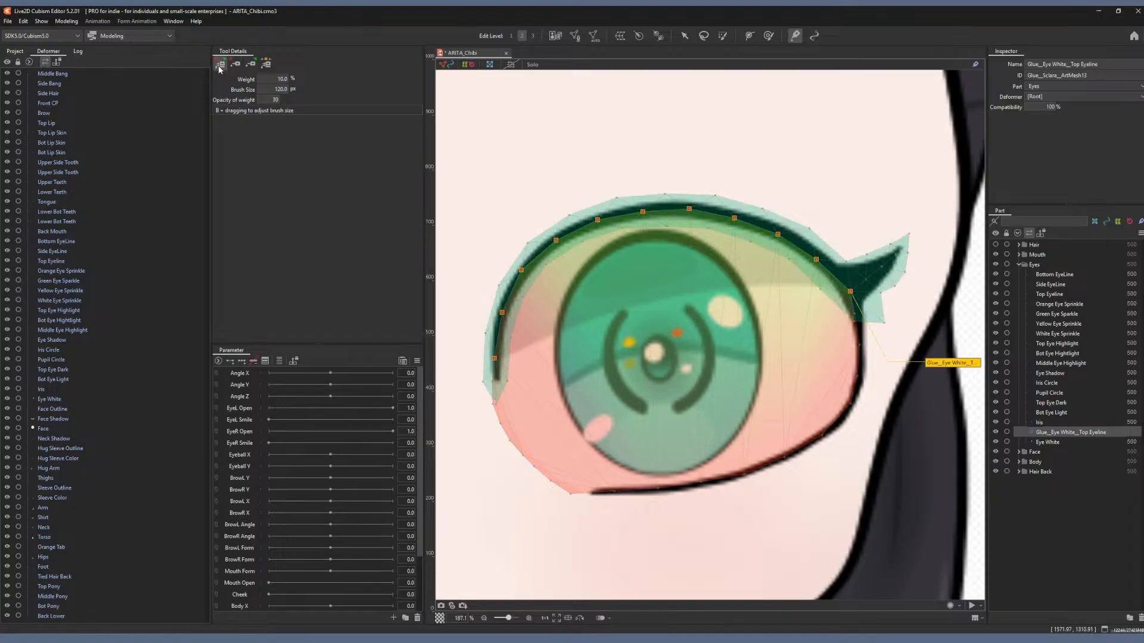
mouse_move(490, 394)
mouse_down()
mouse_move(508, 347)
mouse_move(503, 385)
mouse_up()
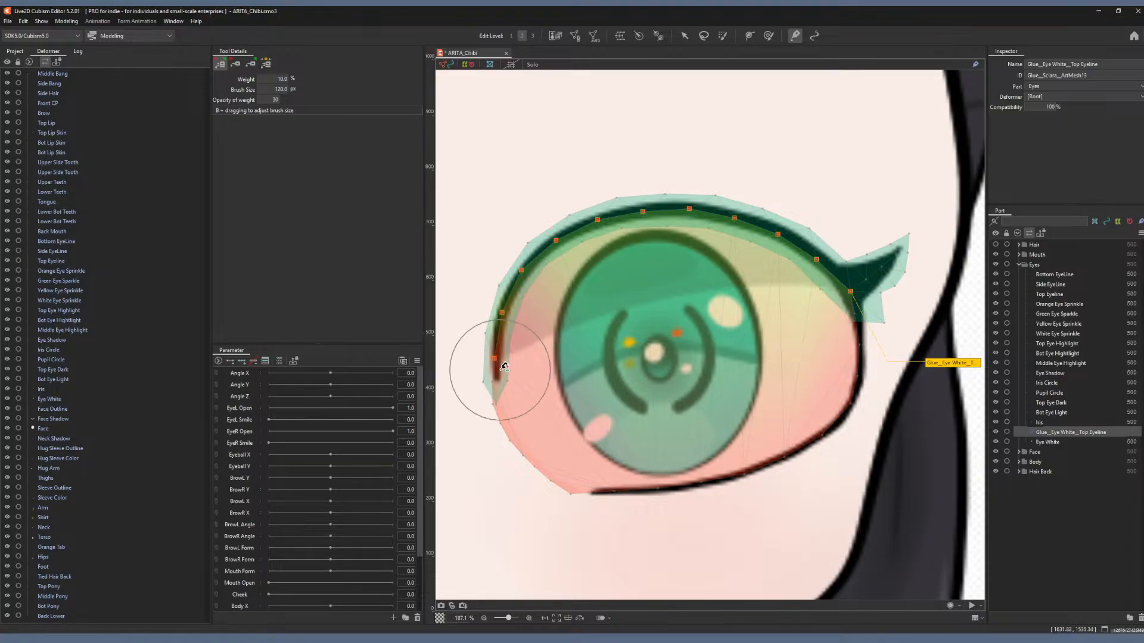
mouse_move(501, 371)
mouse_down()
mouse_move(500, 397)
mouse_move(475, 428)
mouse_move(487, 437)
mouse_move(489, 400)
mouse_move(602, 288)
mouse_up()
drag(626, 245, 829, 345)
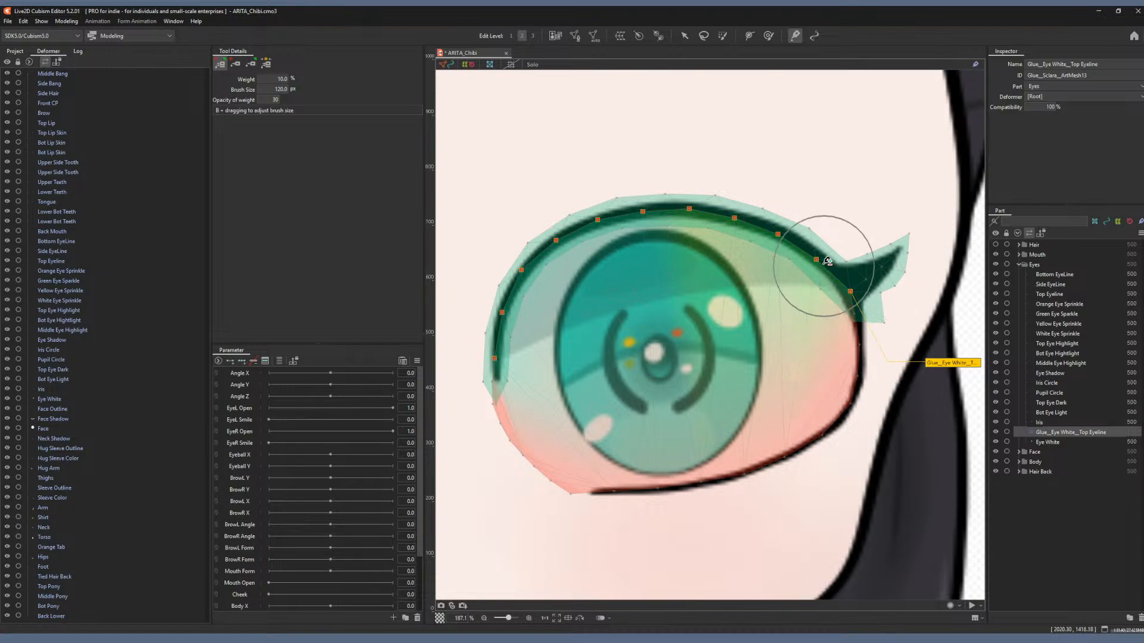
drag(825, 260, 596, 239)
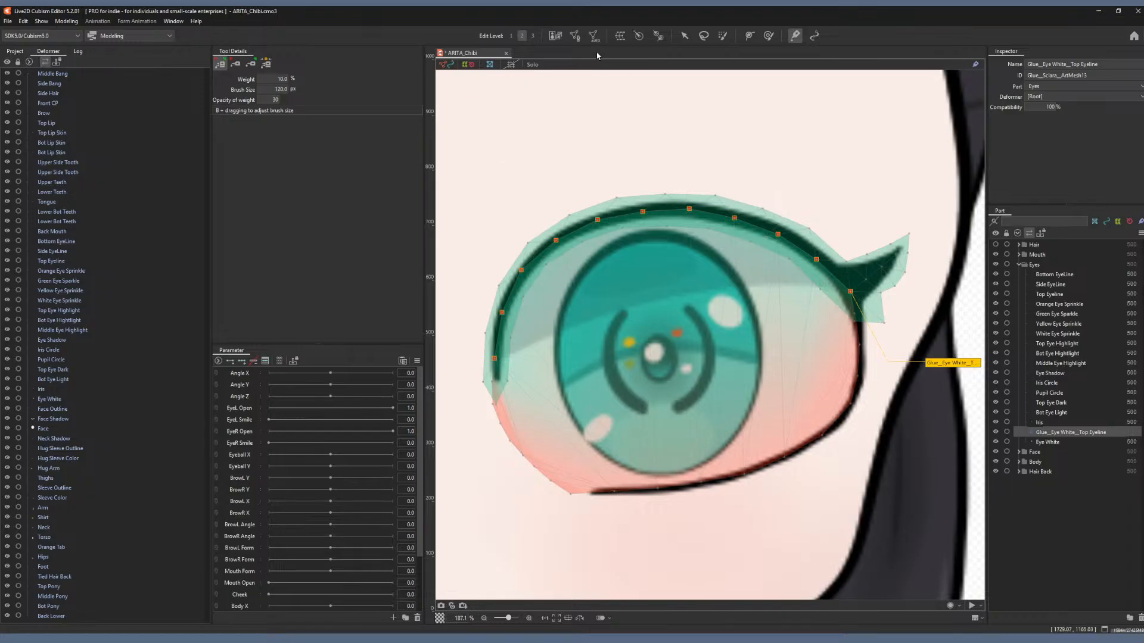
click(683, 37)
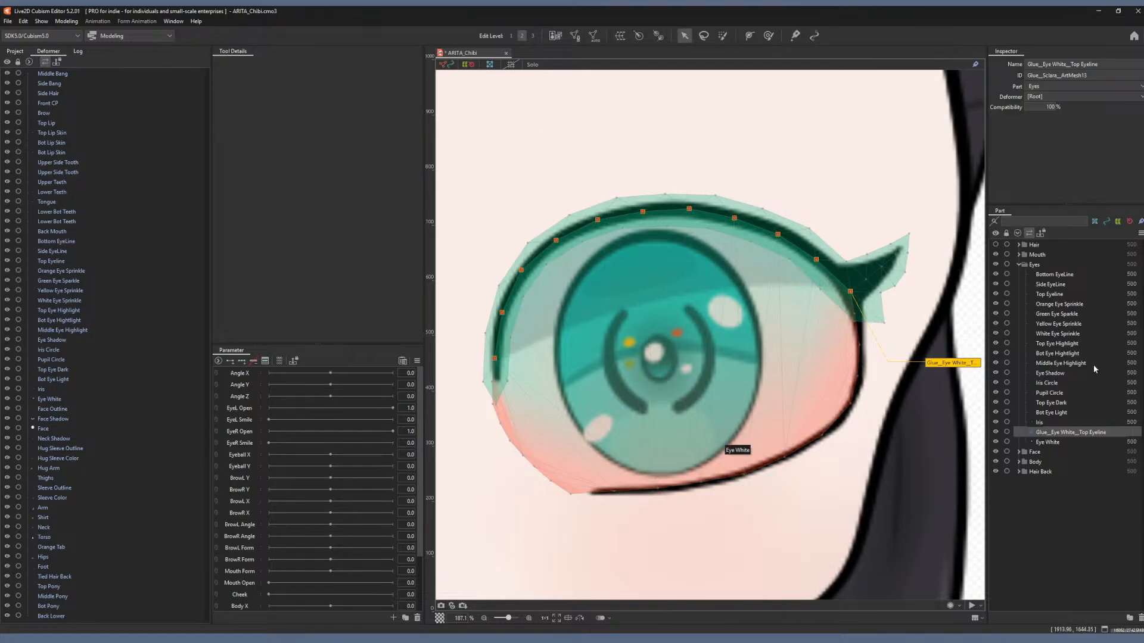
Open Eye White and Side EyeLine for mesh editing, bind their shared centre-line vertices with glue, and apply the mesh edit.
click(1051, 442)
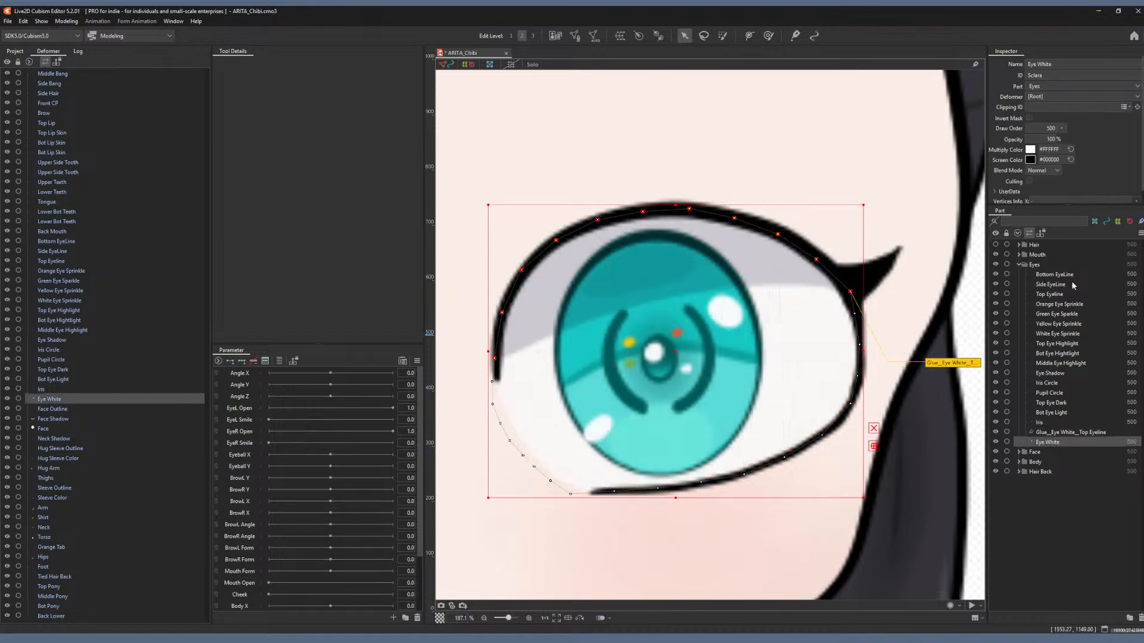
ctrl+click(1060, 285)
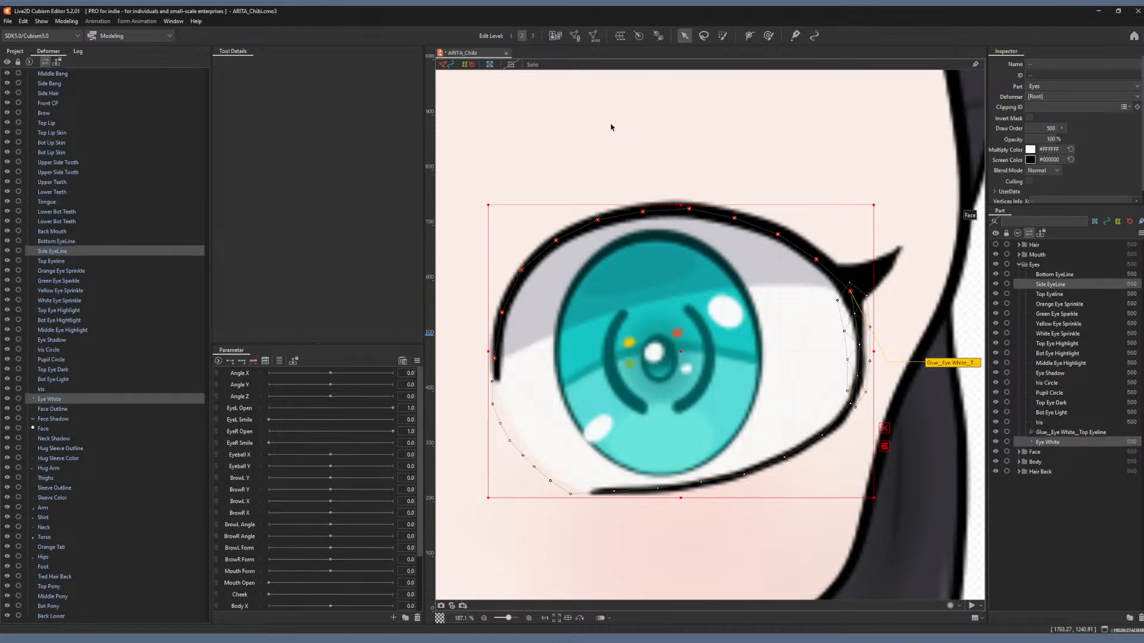
click(574, 36)
scroll(879, 236, up, 2)
drag(879, 236, 759, 98)
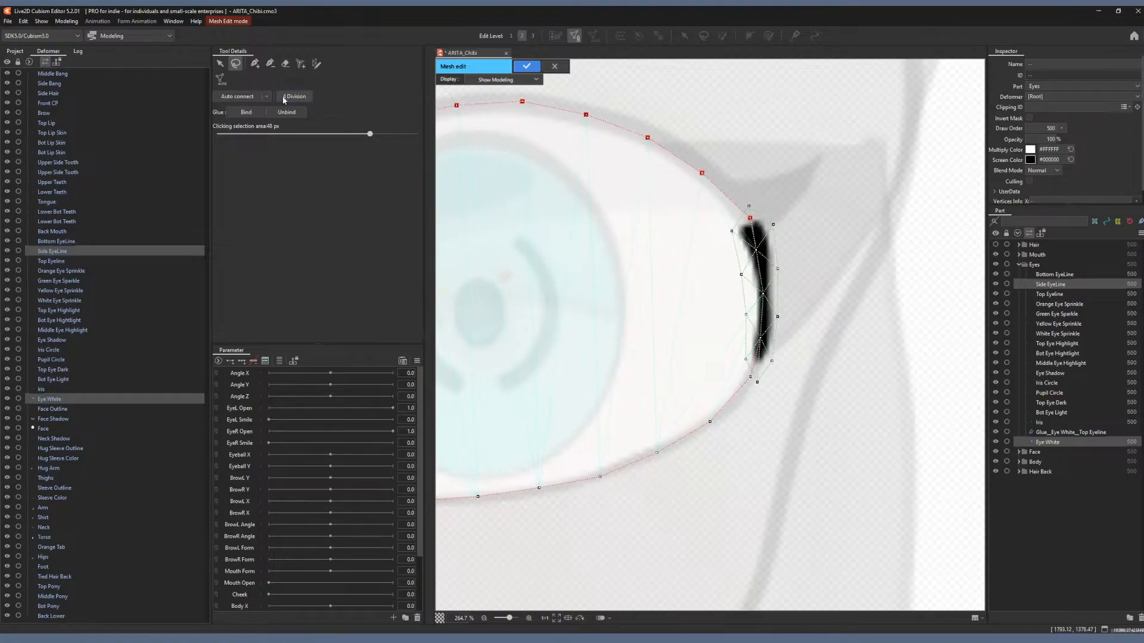
click(236, 64)
mouse_move(767, 348)
mouse_down()
mouse_move(771, 265)
mouse_move(756, 238)
mouse_move(749, 333)
mouse_move(750, 313)
mouse_up()
click(526, 66)
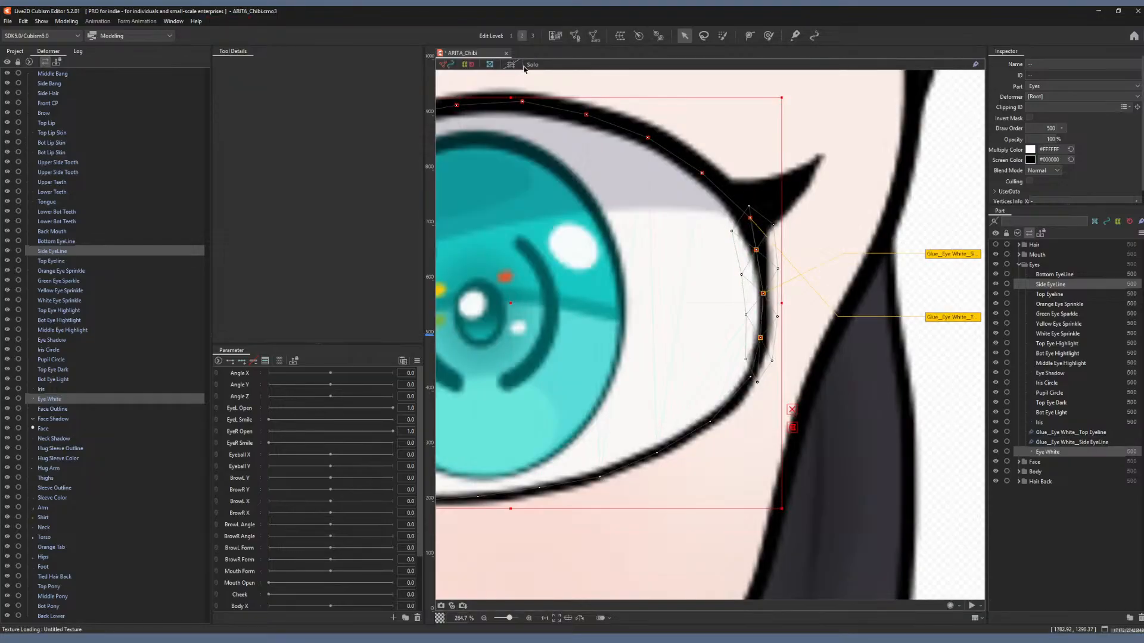
Select the glue between Eye White and Side EyeLine and paint both meshes' weights toward Side EyeLine.
click(1066, 443)
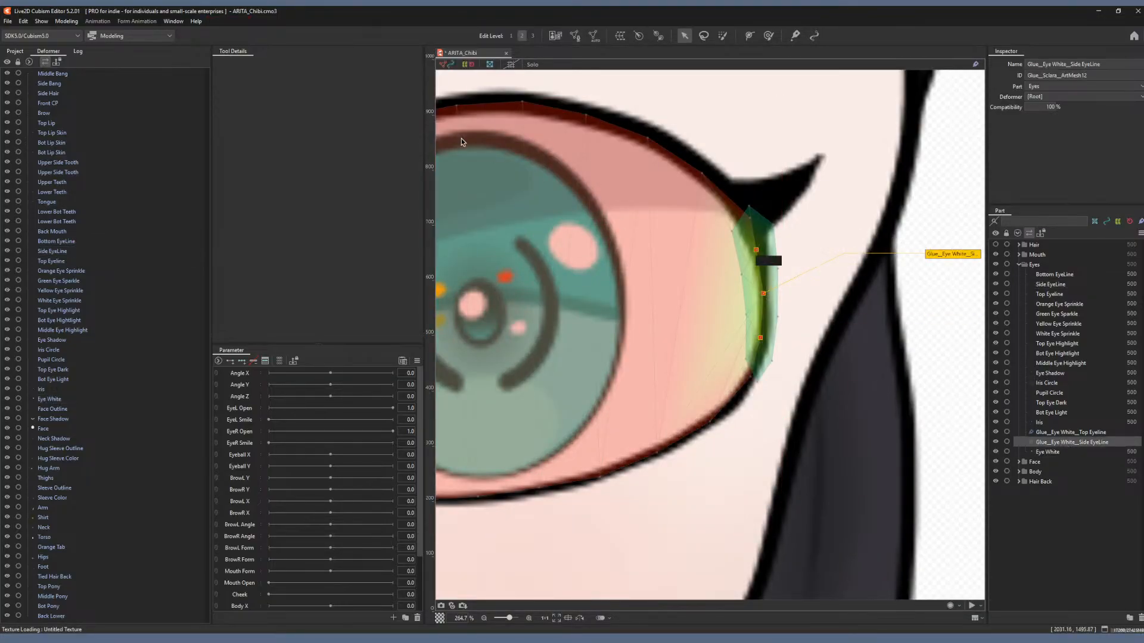
click(796, 37)
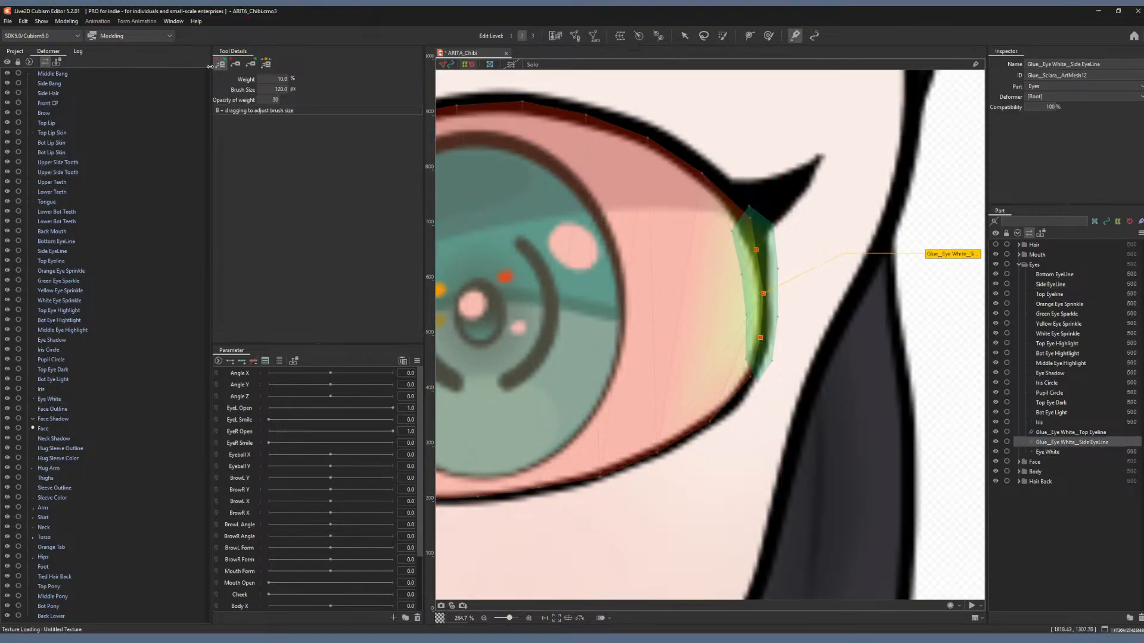
click(250, 63)
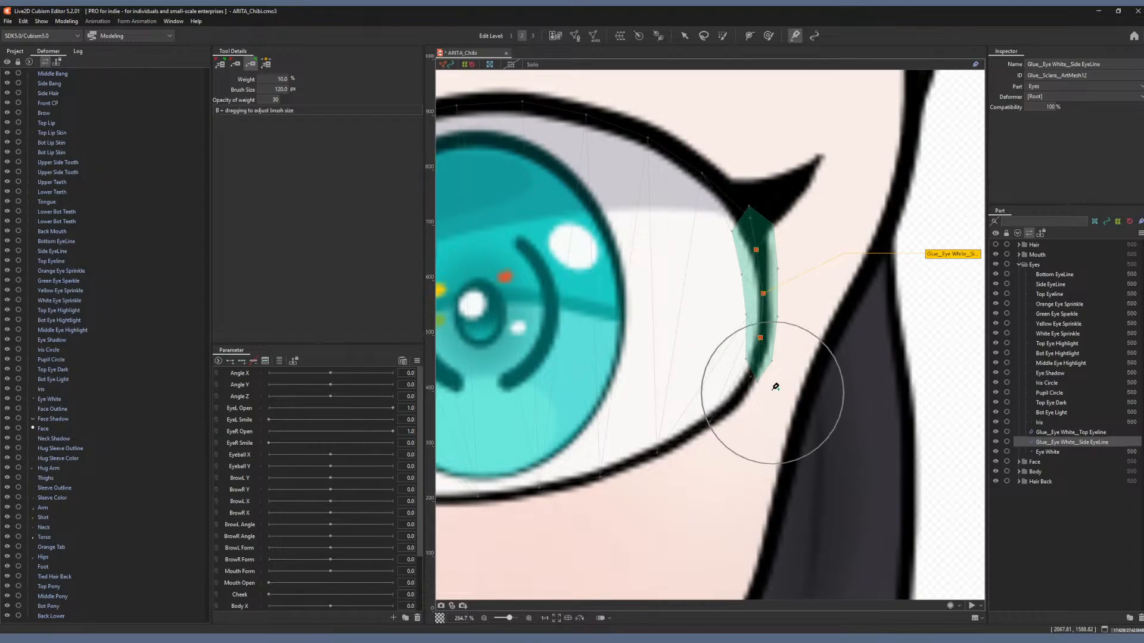
click(219, 64)
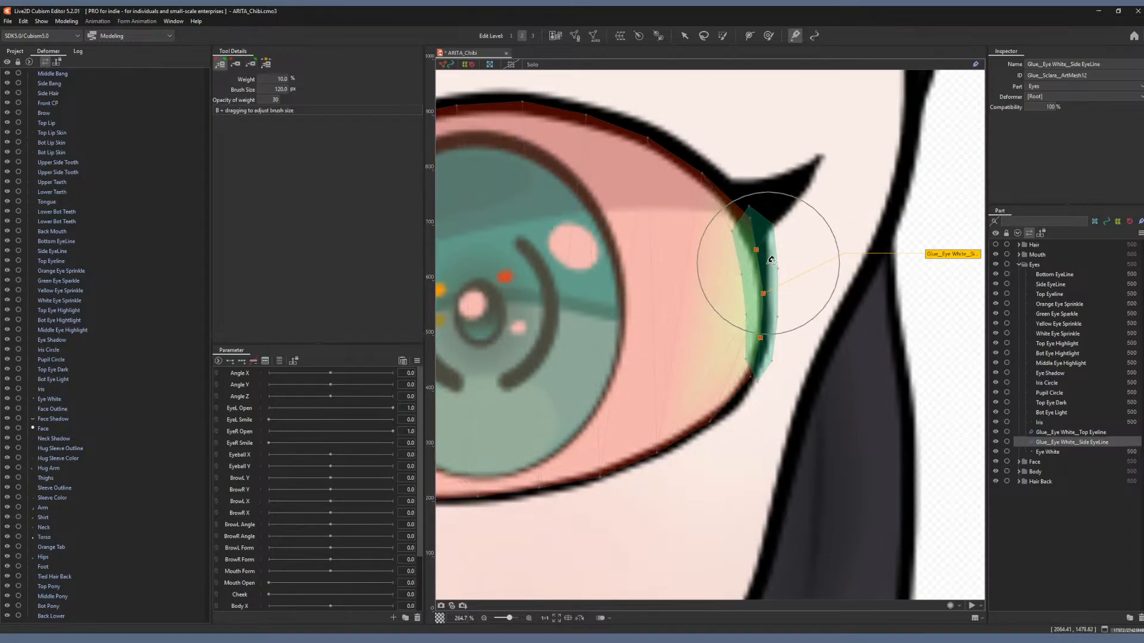
mouse_move(735, 241)
mouse_down()
mouse_move(733, 335)
mouse_move(748, 384)
mouse_move(717, 401)
mouse_up()
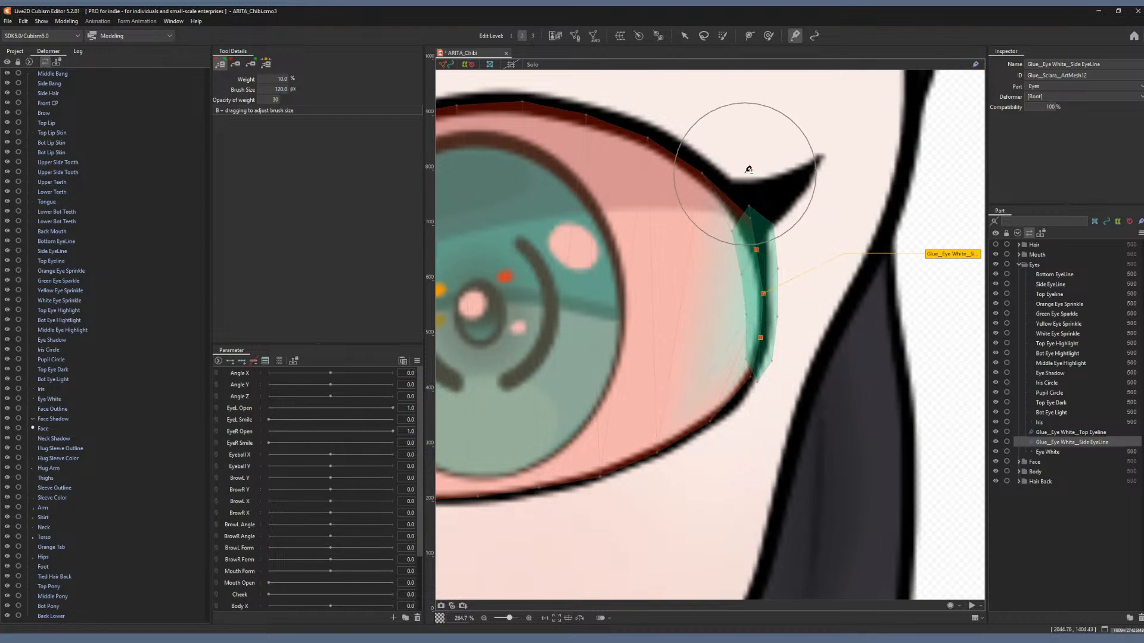
Open Eye White and Bottom EyeLine for mesh editing, lasso and glue their shared centre-line vertices, and apply the mesh edit.
click(1050, 452)
ctrl+click(1054, 274)
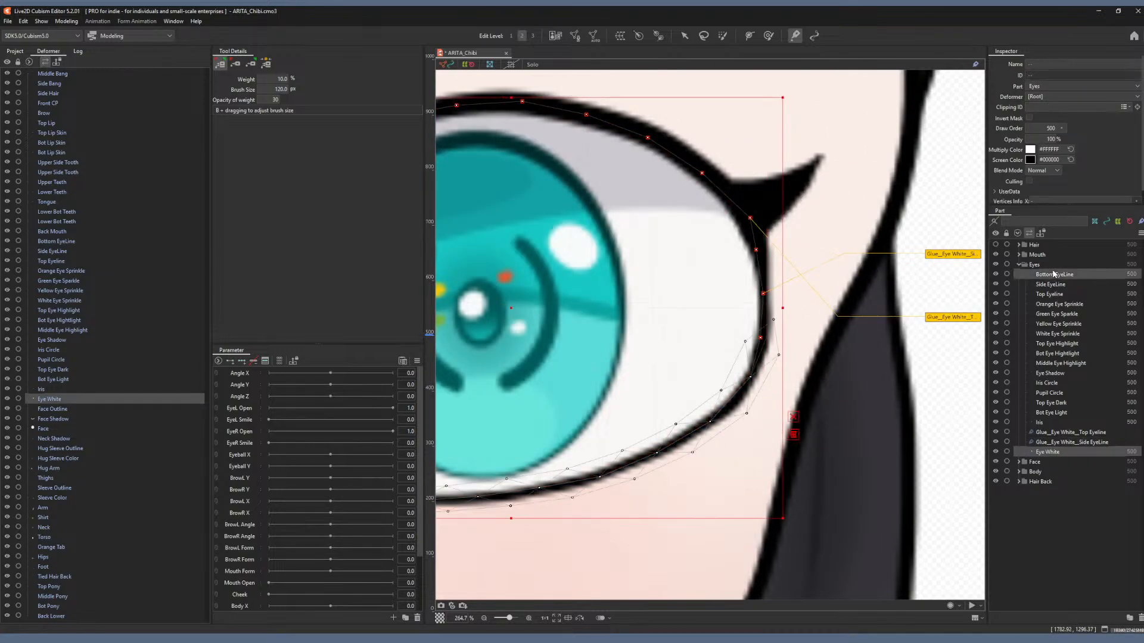
click(574, 36)
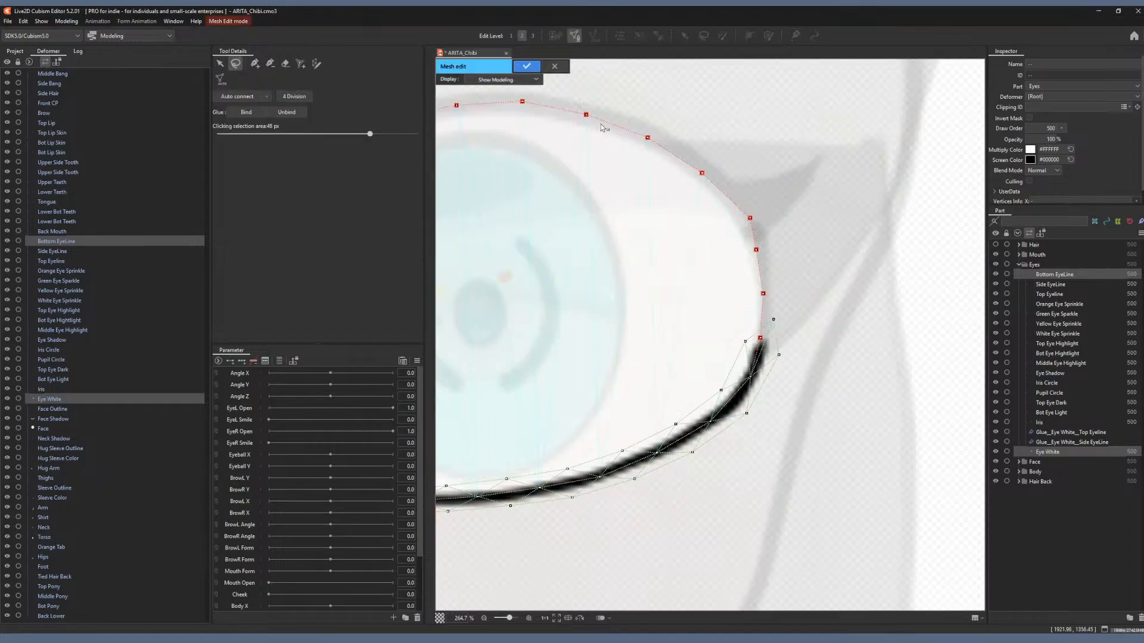
scroll(600, 124, down, 5)
scroll(682, 255, up, 3)
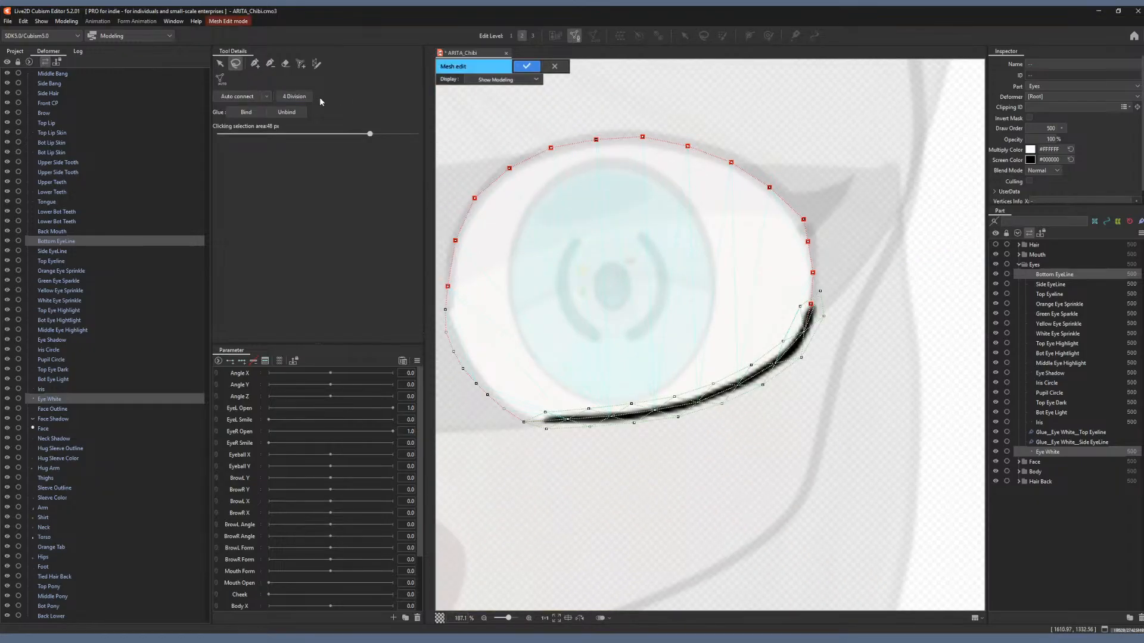
mouse_move(500, 446)
mouse_down()
mouse_move(557, 422)
mouse_move(714, 405)
mouse_move(785, 363)
mouse_move(810, 326)
mouse_move(746, 377)
mouse_move(645, 408)
mouse_move(681, 396)
mouse_move(671, 405)
mouse_move(519, 419)
mouse_up()
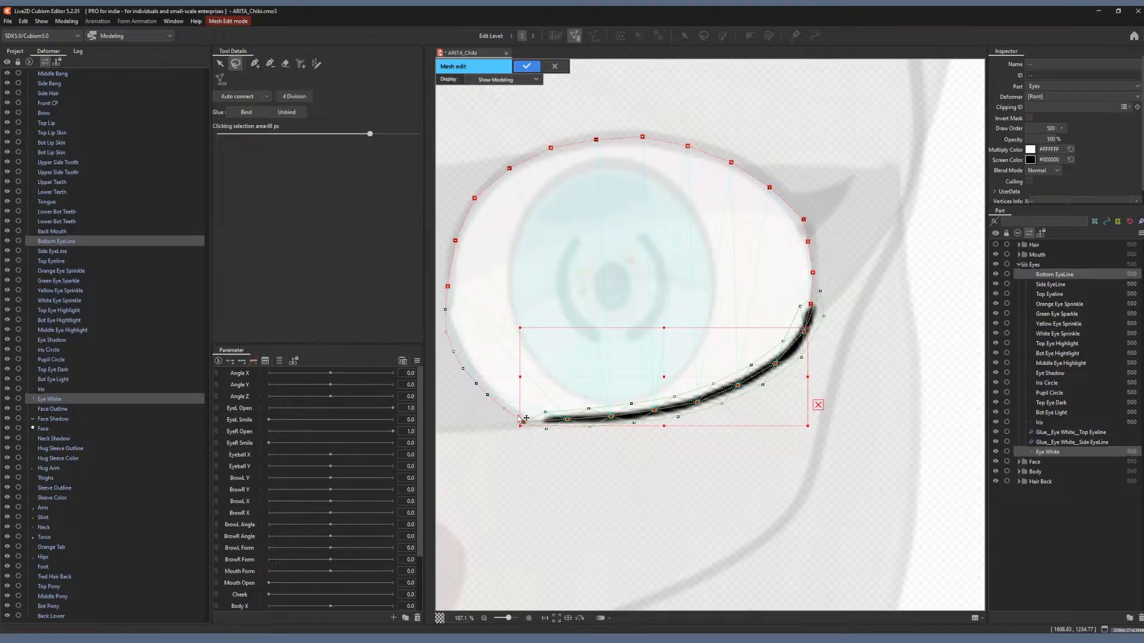
click(532, 70)
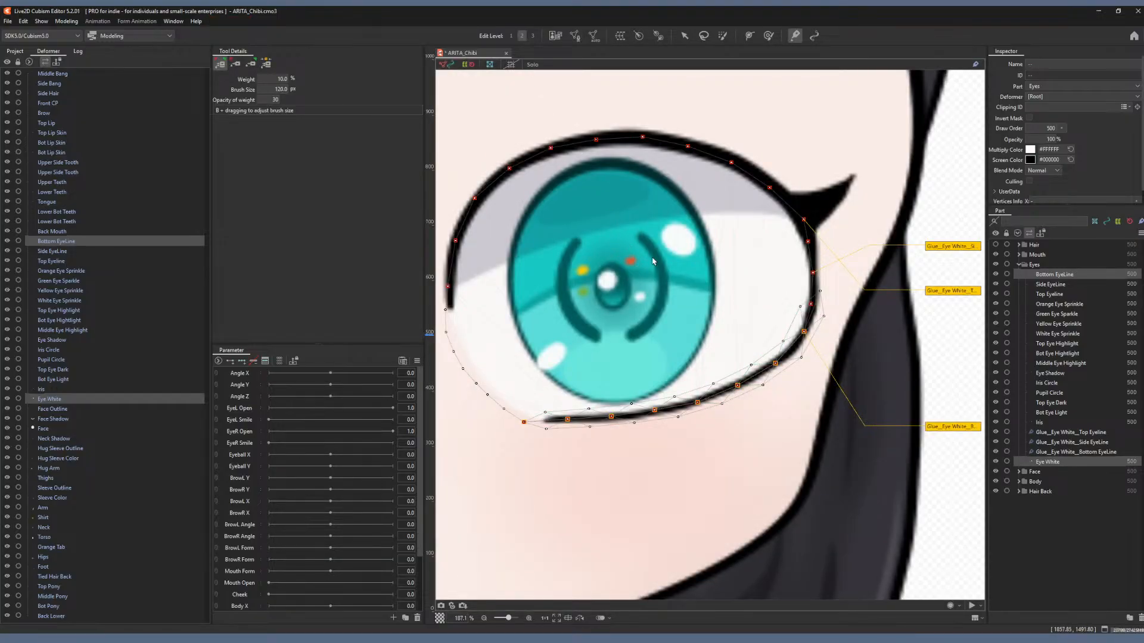
Select the glue between Eye White and Bottom EyeLine and paint both meshes' weights toward Bottom EyeLine along the lower lid.
click(1083, 453)
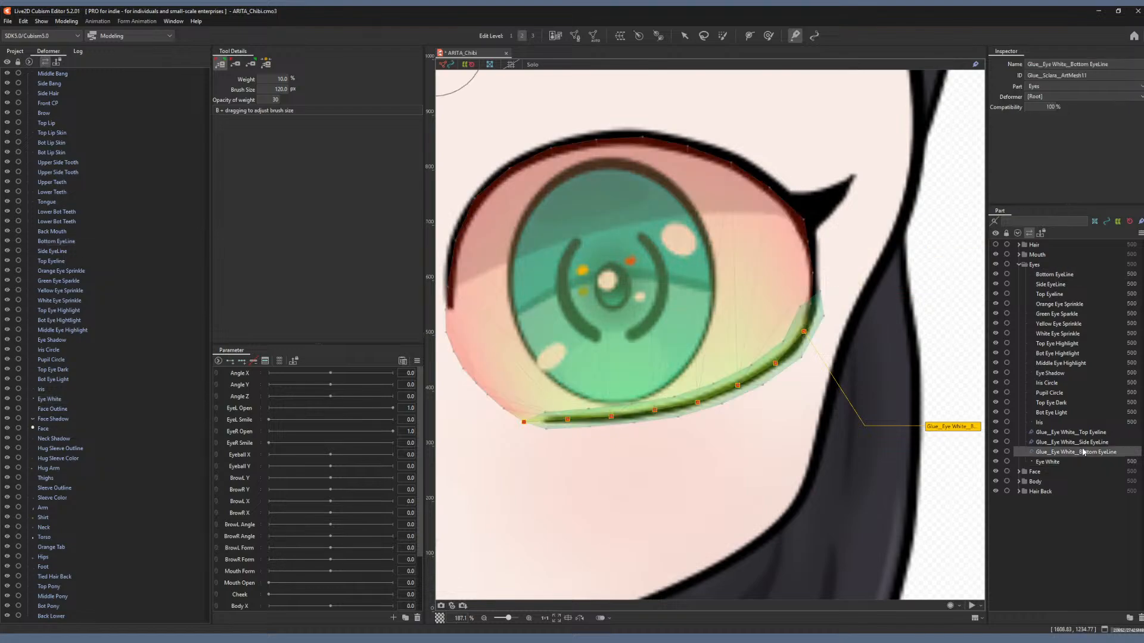
click(251, 64)
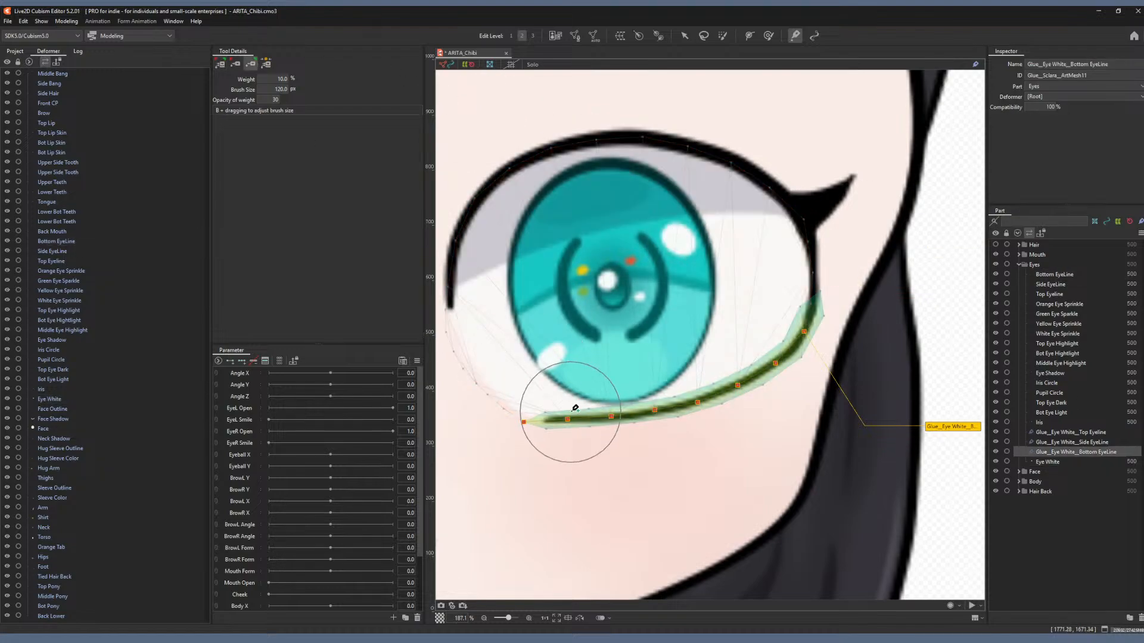
mouse_move(686, 375)
mouse_down()
mouse_move(821, 263)
mouse_move(666, 409)
mouse_move(586, 415)
mouse_up()
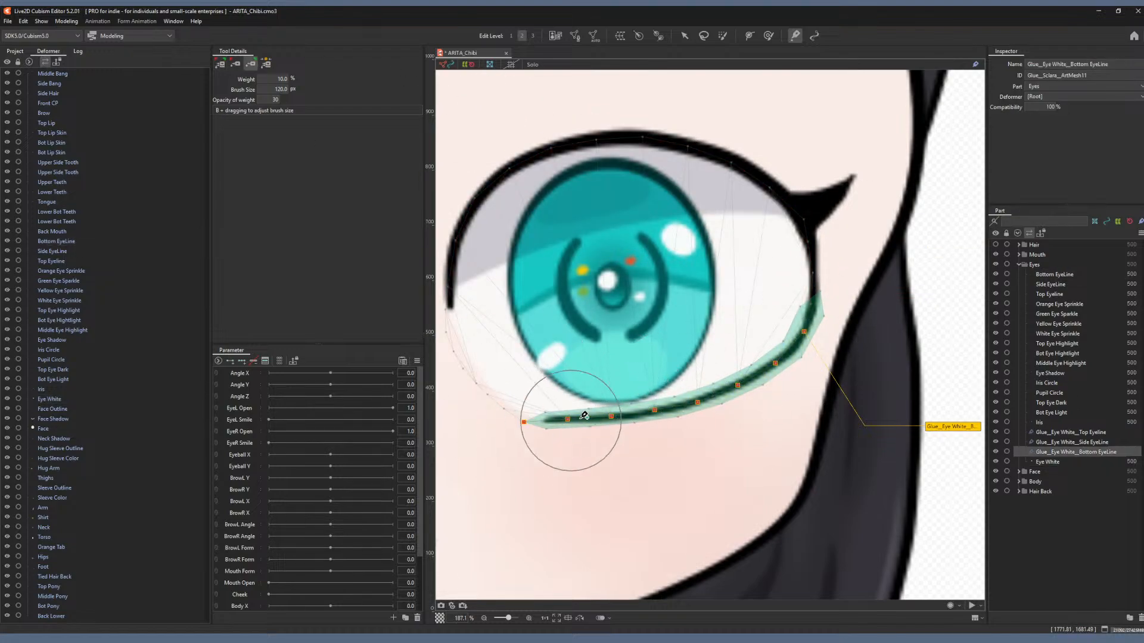
click(220, 63)
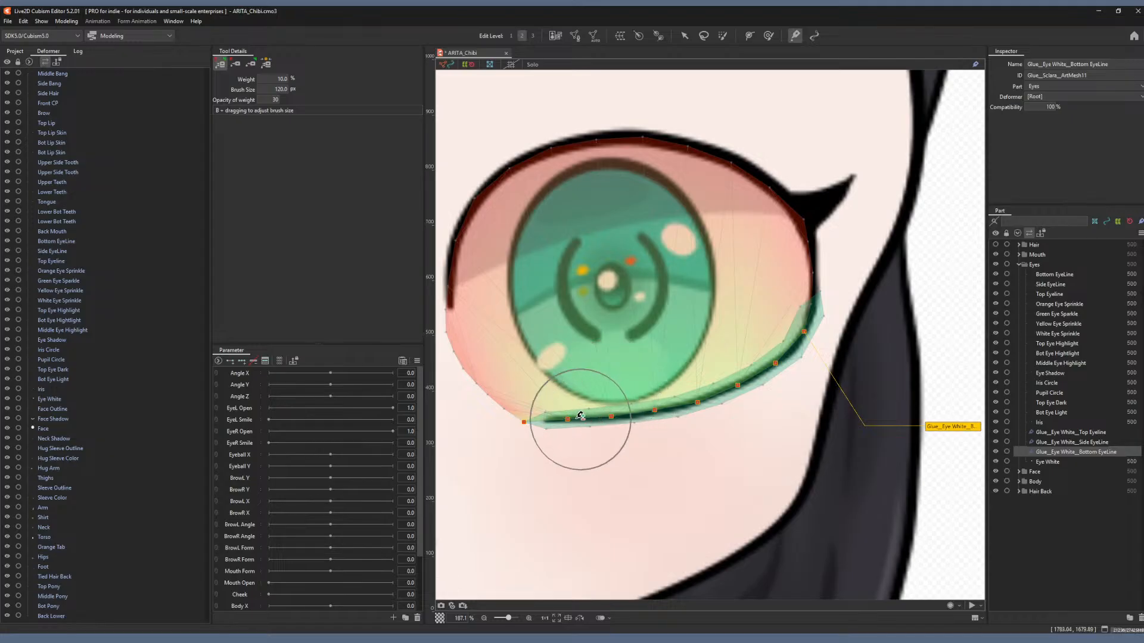
mouse_move(600, 423)
mouse_down()
mouse_move(479, 413)
mouse_move(778, 381)
mouse_move(767, 367)
mouse_move(778, 381)
mouse_move(444, 451)
mouse_move(510, 424)
mouse_move(626, 414)
mouse_move(701, 391)
mouse_move(712, 342)
mouse_move(725, 337)
mouse_move(757, 354)
mouse_move(617, 401)
mouse_move(654, 401)
mouse_move(625, 415)
mouse_move(491, 421)
mouse_move(597, 385)
mouse_move(714, 395)
mouse_move(495, 411)
mouse_move(613, 425)
mouse_move(650, 416)
mouse_move(571, 408)
mouse_up()
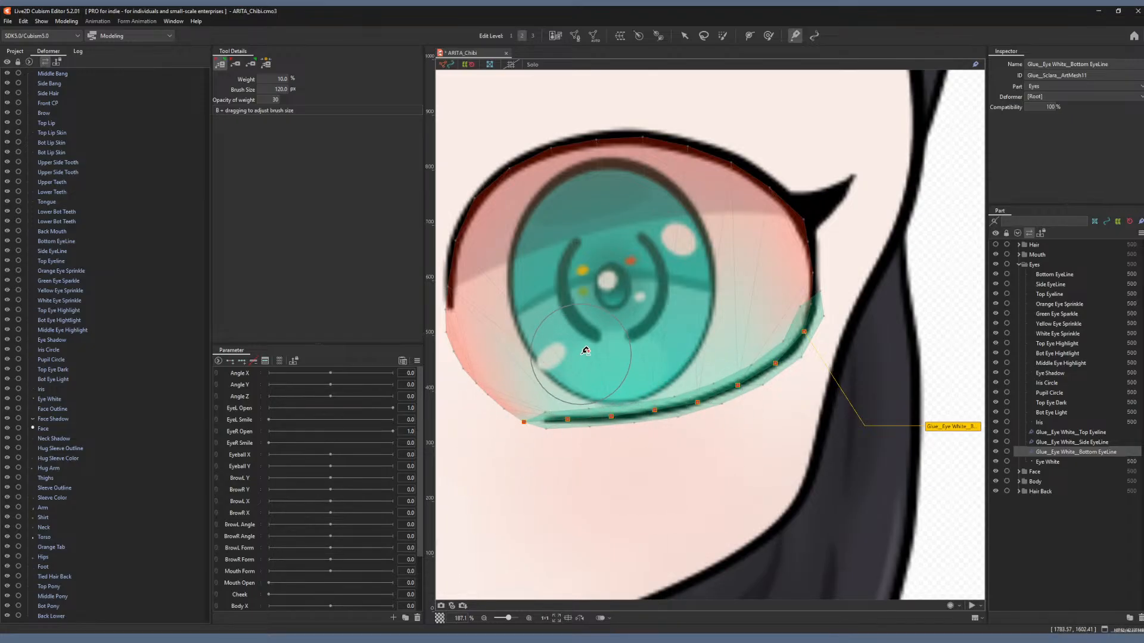
click(680, 38)
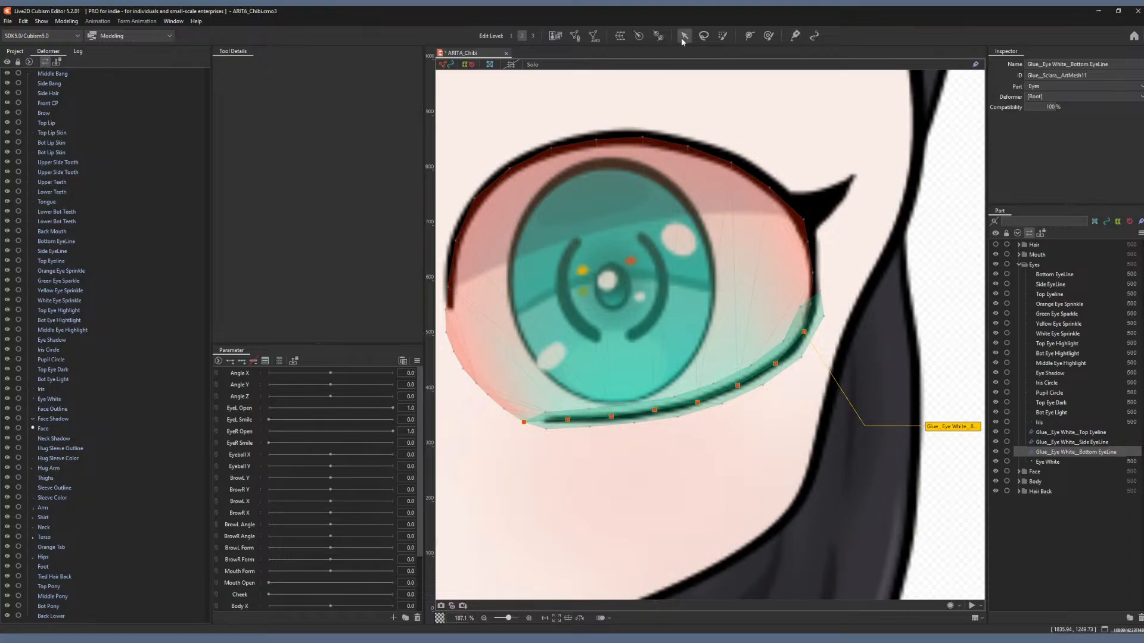
Select Bottom EyeLine and shift it sideways and back to test its glue with Eye White.
click(1050, 274)
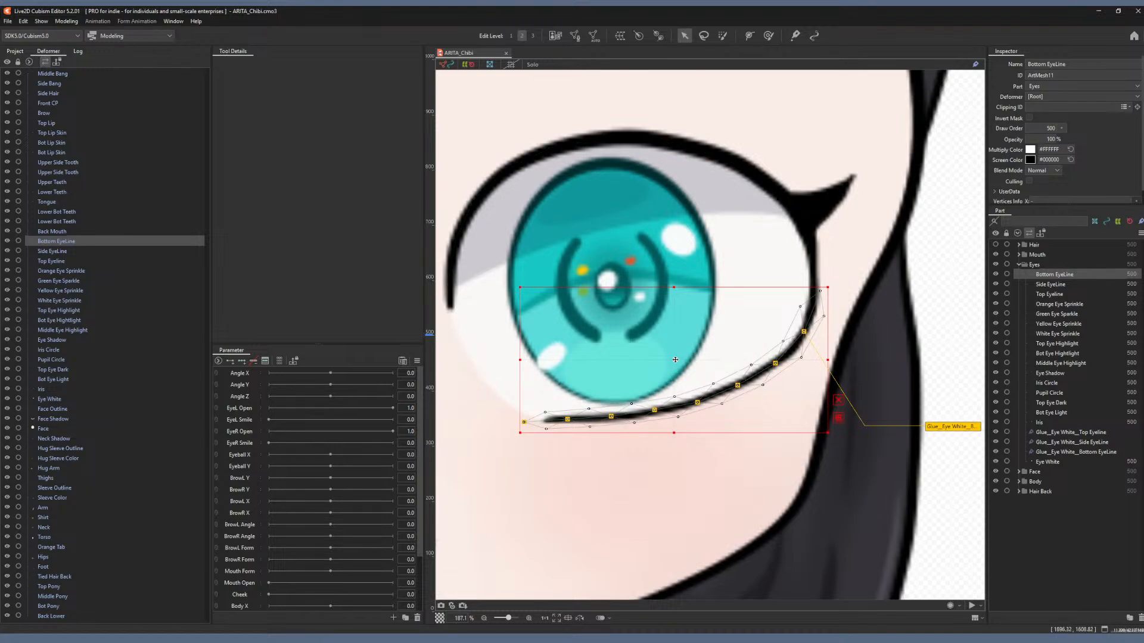
drag(675, 360, 648, 359)
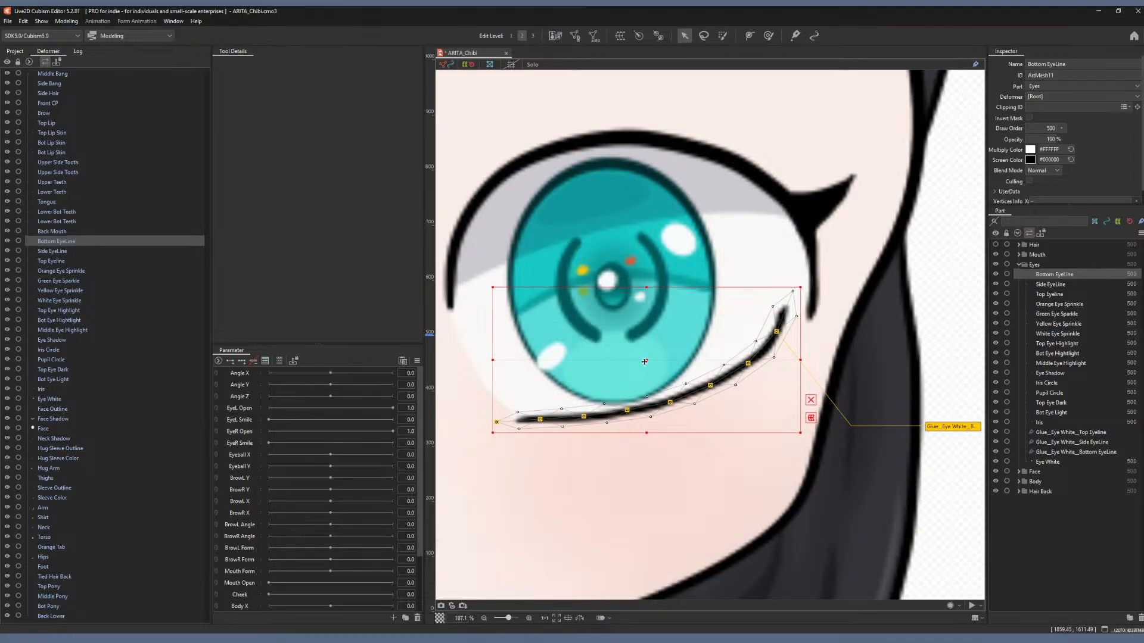
drag(644, 362, 672, 361)
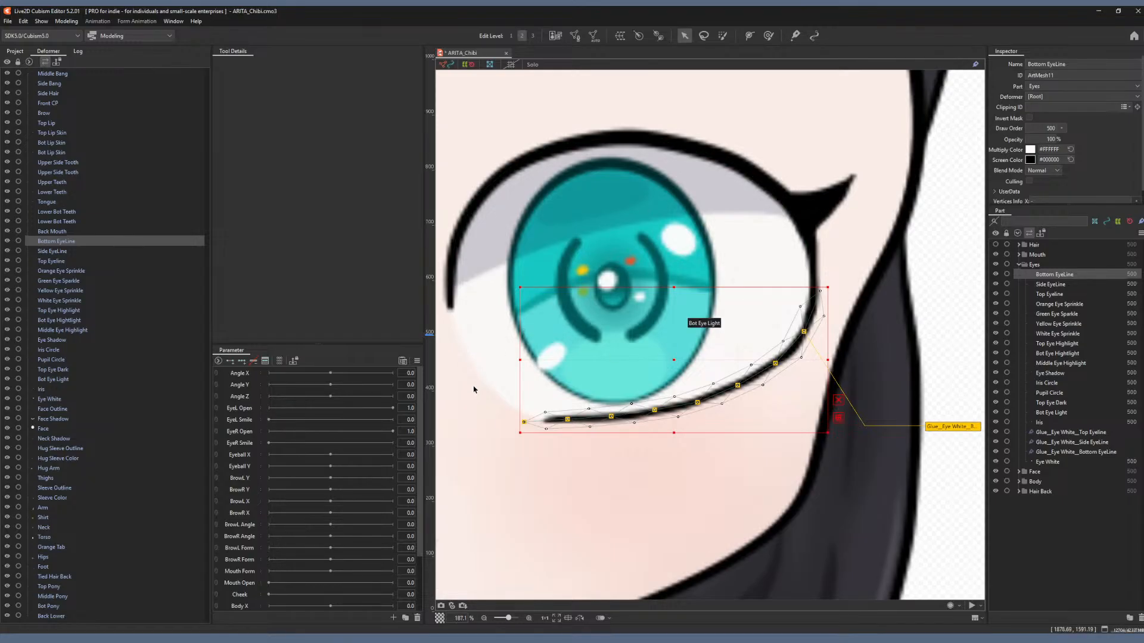
Set the EyeL Open parameter to 0.0 and add three keys to it for Bottom EyeLine.
click(268, 409)
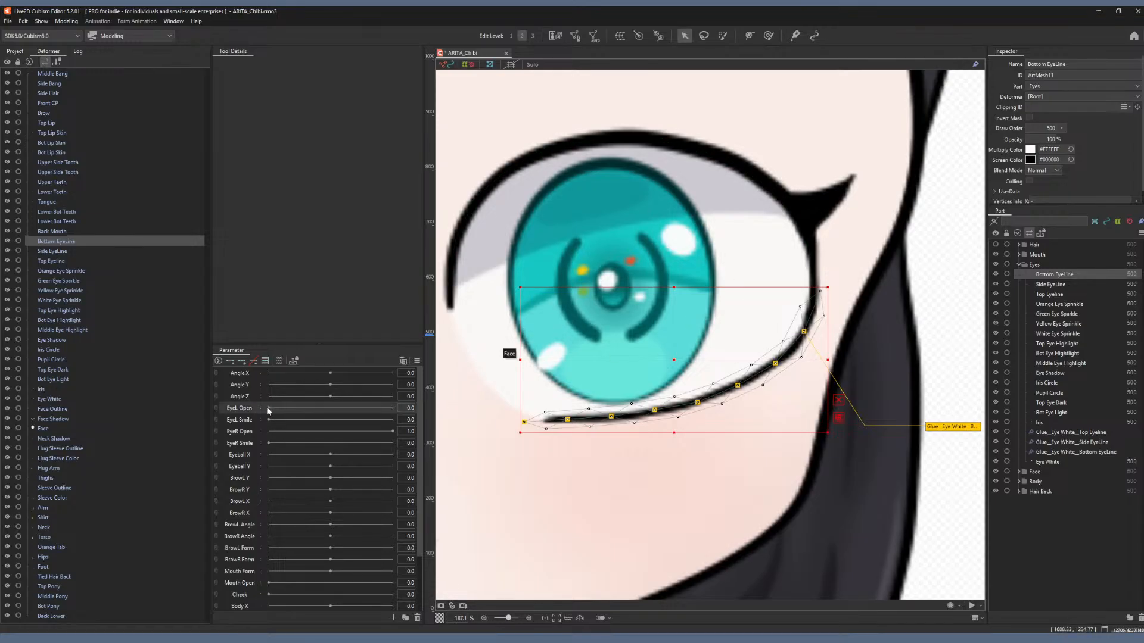
scroll(548, 470, down, 3)
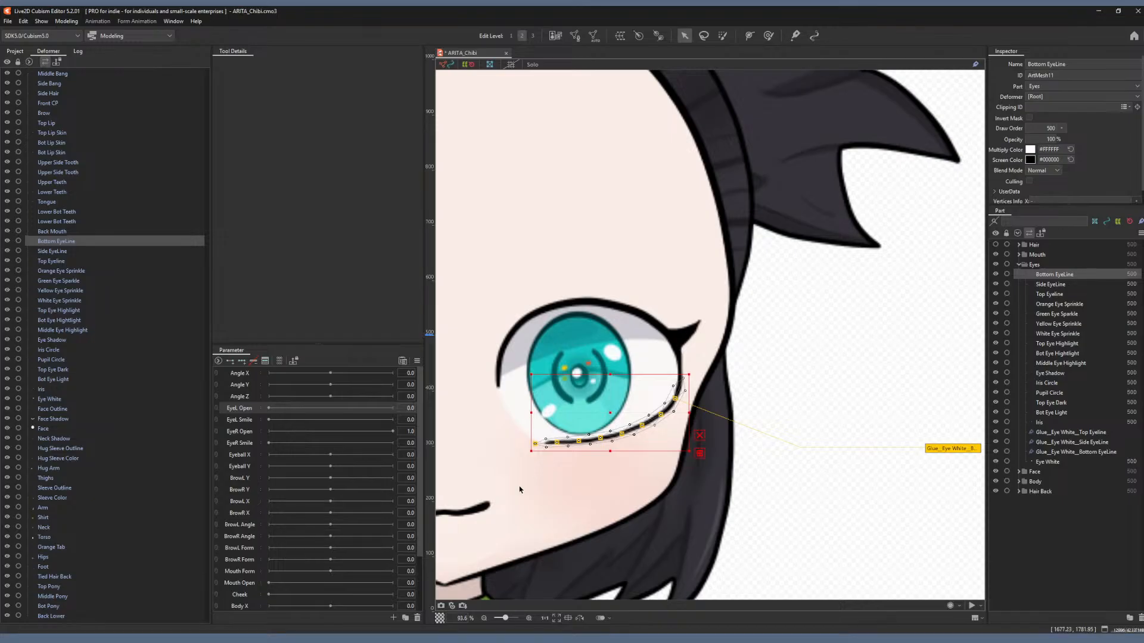
drag(520, 490, 628, 475)
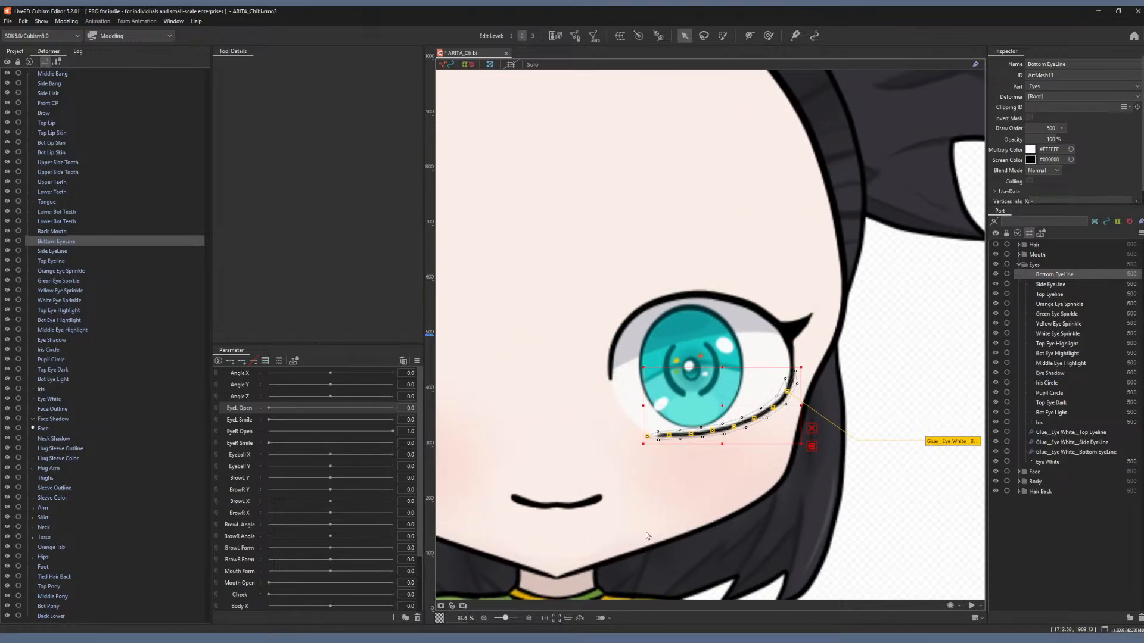
scroll(646, 531, up, 3)
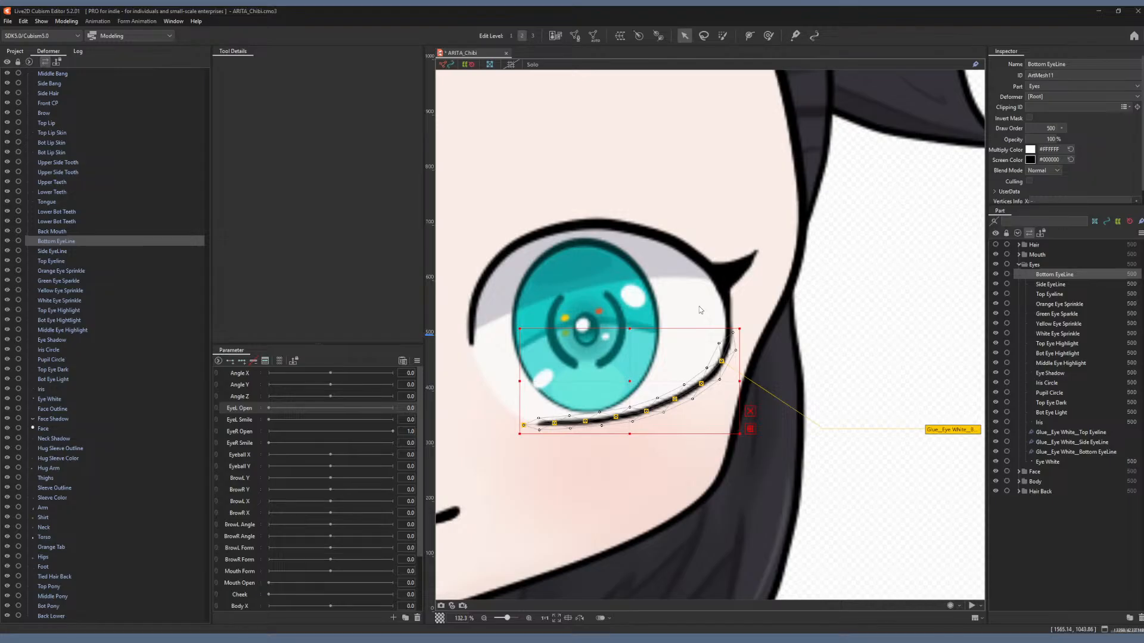
right_click(250, 413)
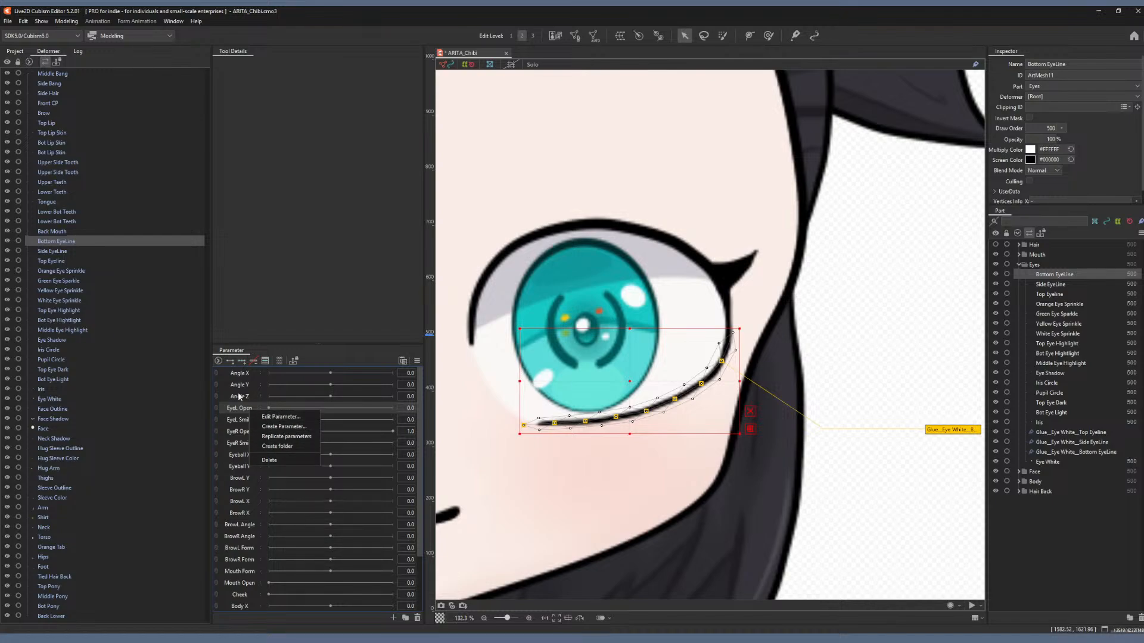
click(242, 361)
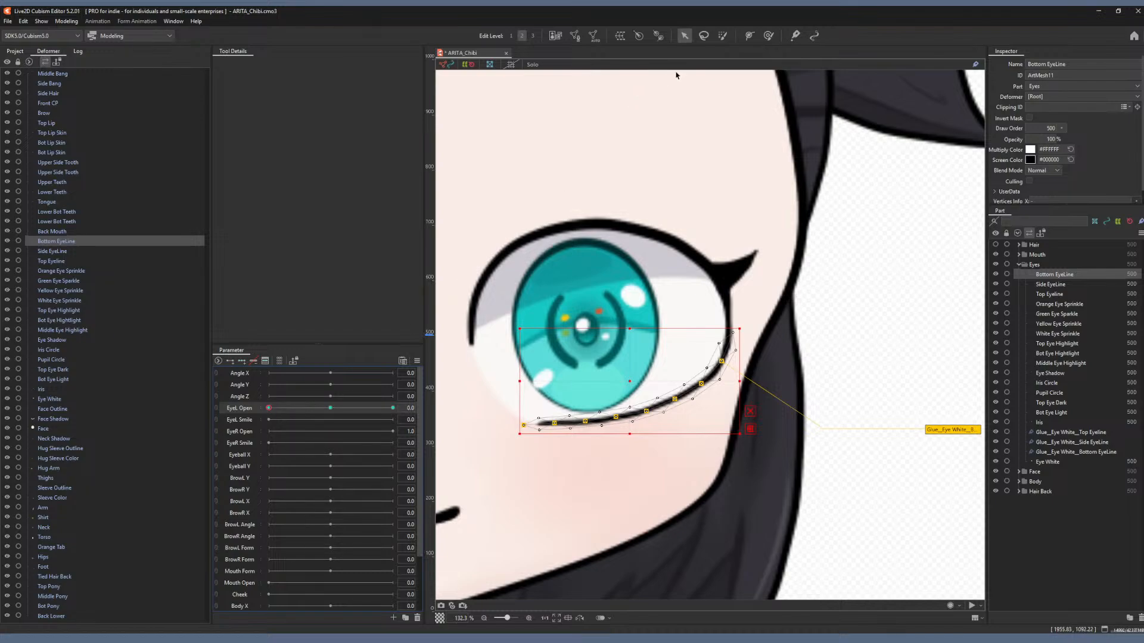
Create a four-point deform path along Bottom EyeLine from the eye's outer corner to beyond its inner end.
click(749, 37)
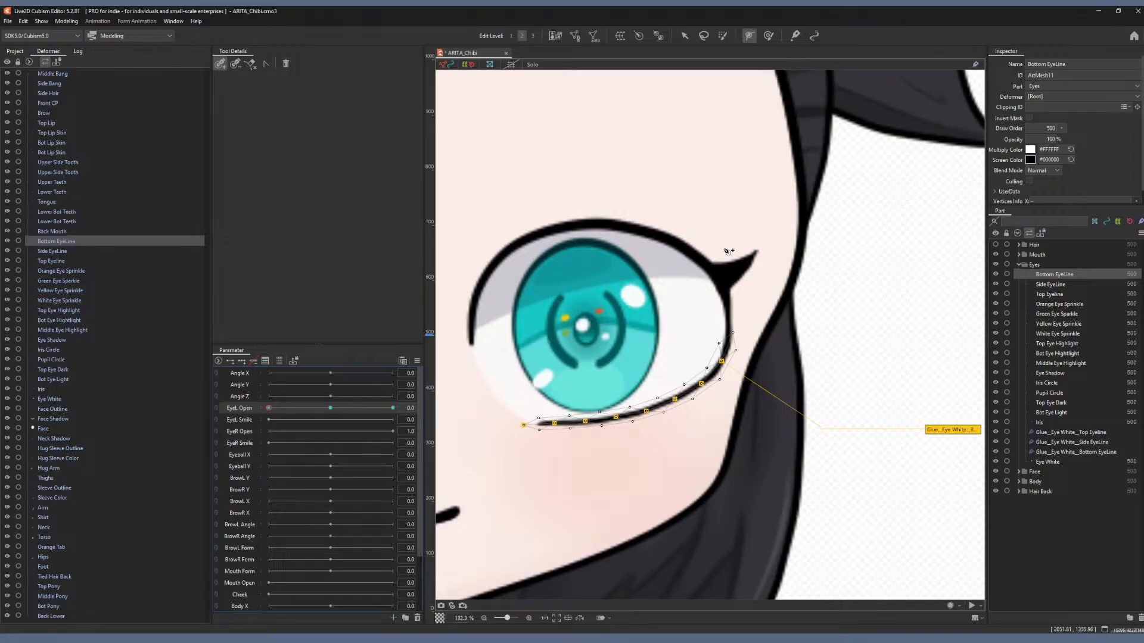
click(732, 318)
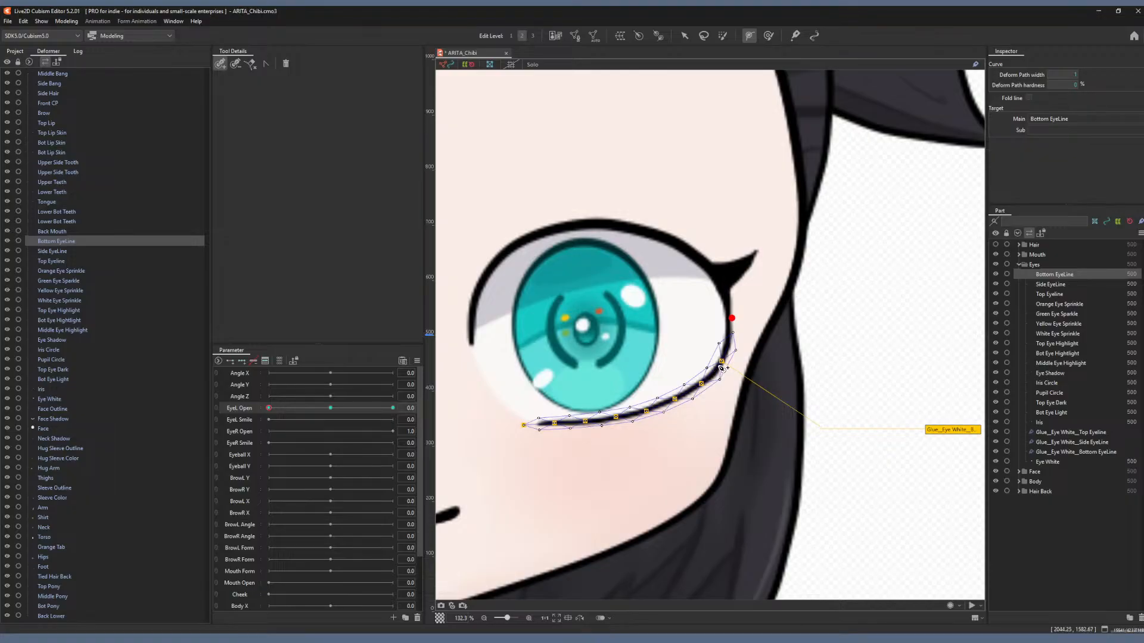
click(719, 365)
click(501, 424)
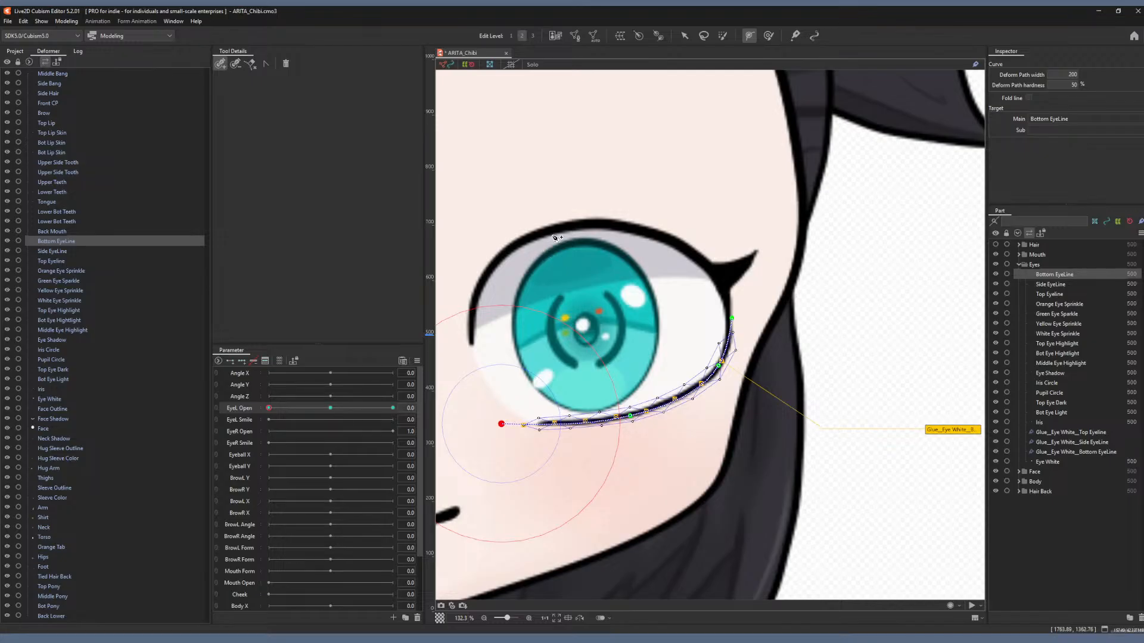
Raise Bottom EyeLine at EyeL Open 0.0 and flatten its curve by moving the deform path's middle and end points.
click(684, 37)
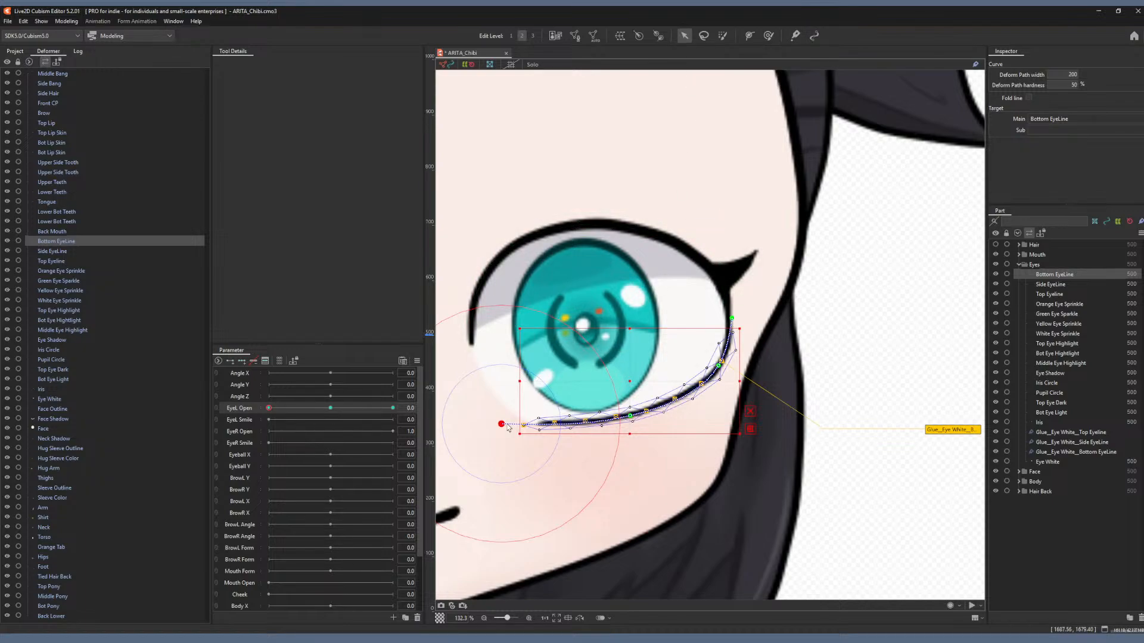
drag(503, 425, 501, 421)
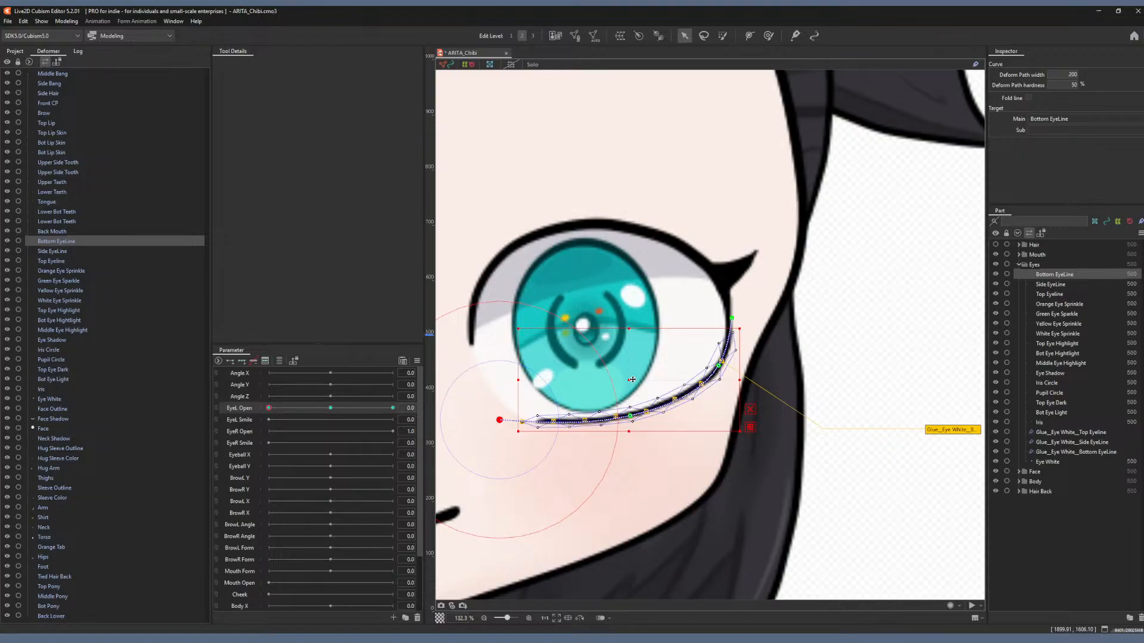
drag(632, 379, 632, 369)
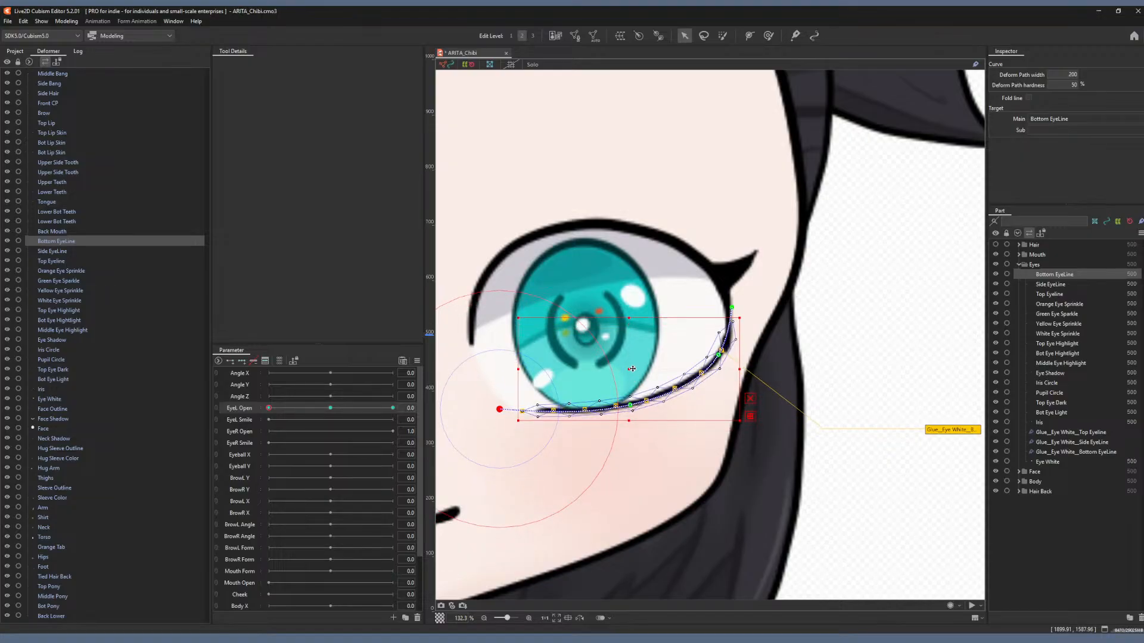
drag(732, 308, 734, 317)
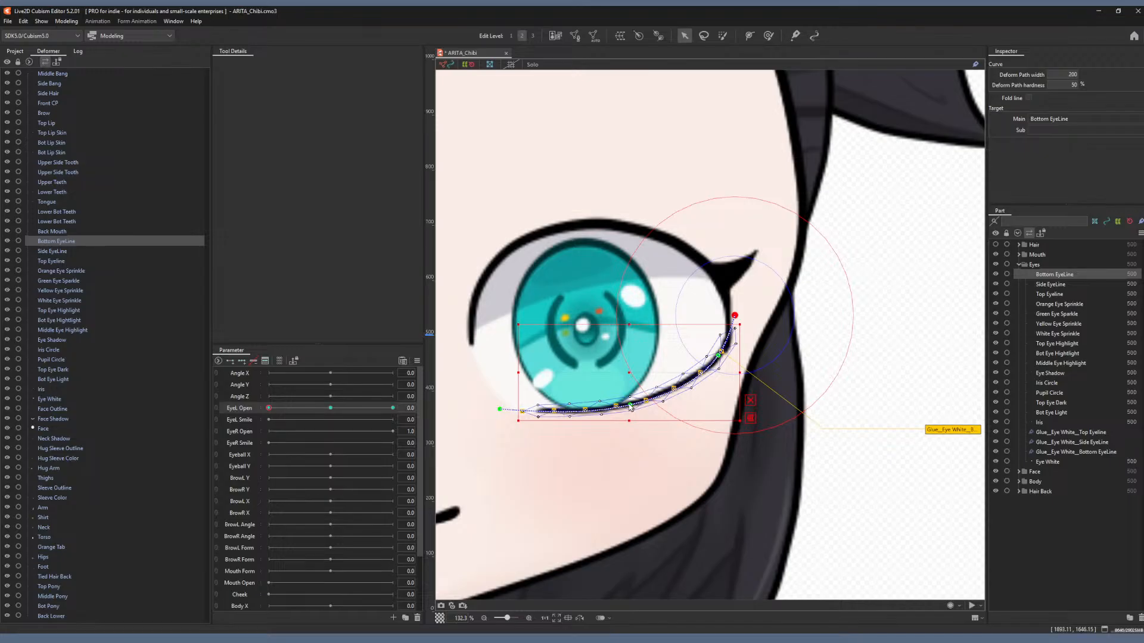
drag(631, 407, 626, 395)
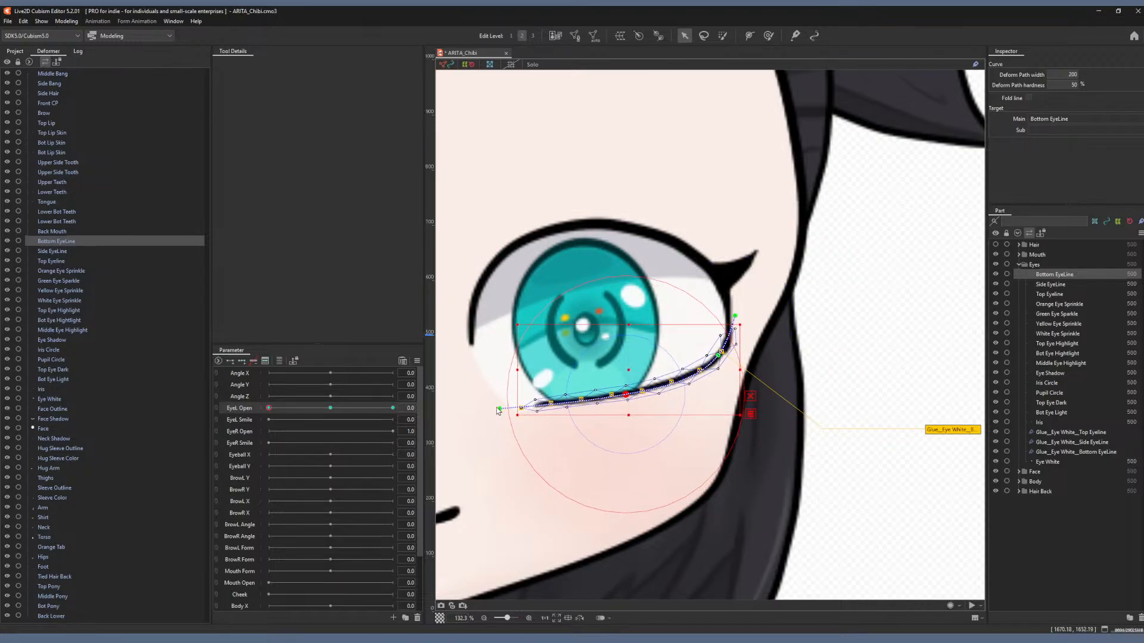
drag(498, 411, 496, 397)
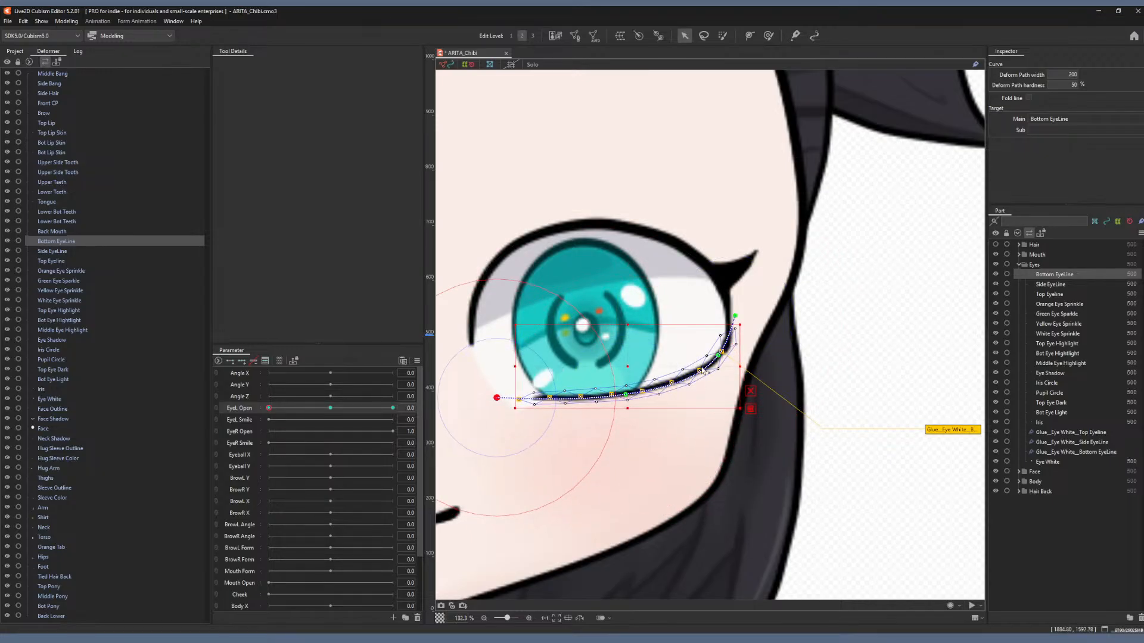
click(735, 318)
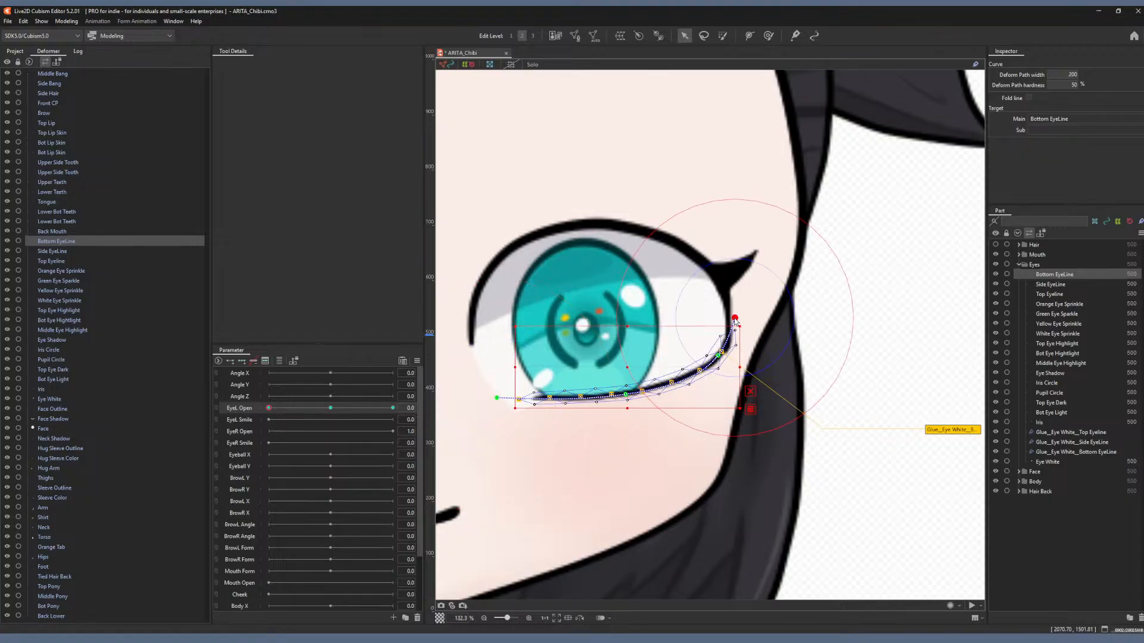
drag(627, 364, 628, 360)
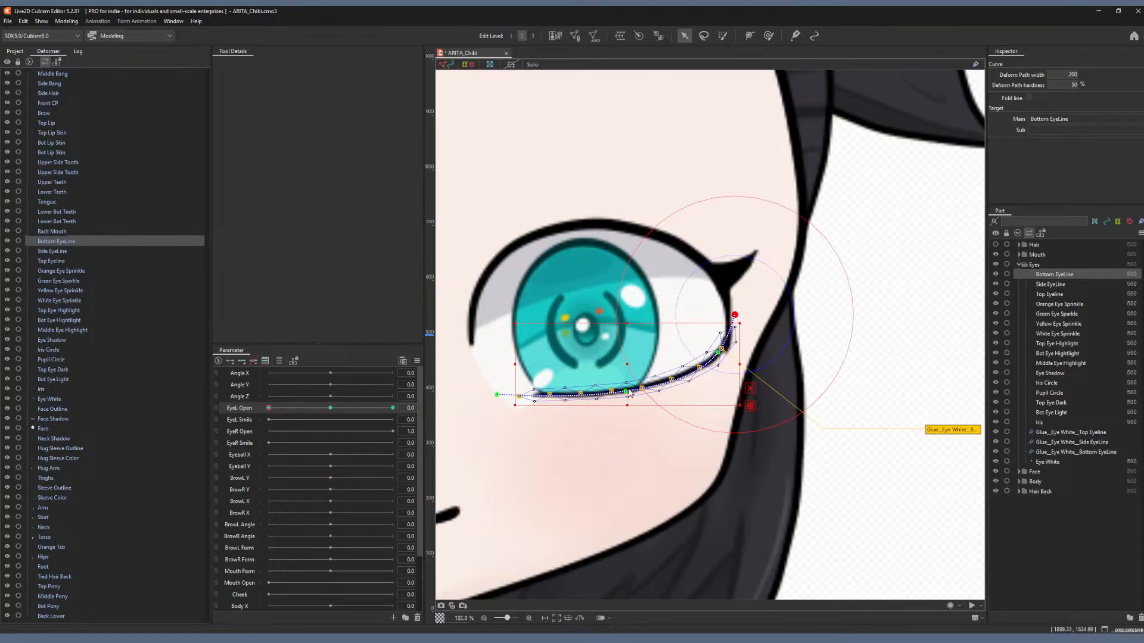
Select Side EyeLine and create a three-point deform path down its length.
click(1055, 284)
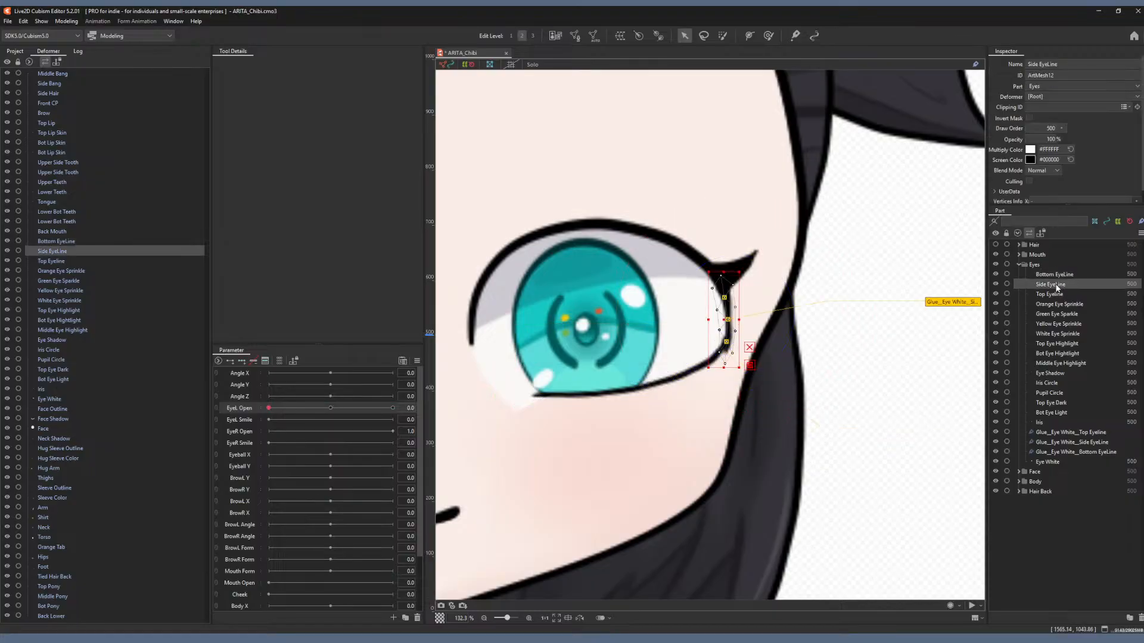
click(749, 36)
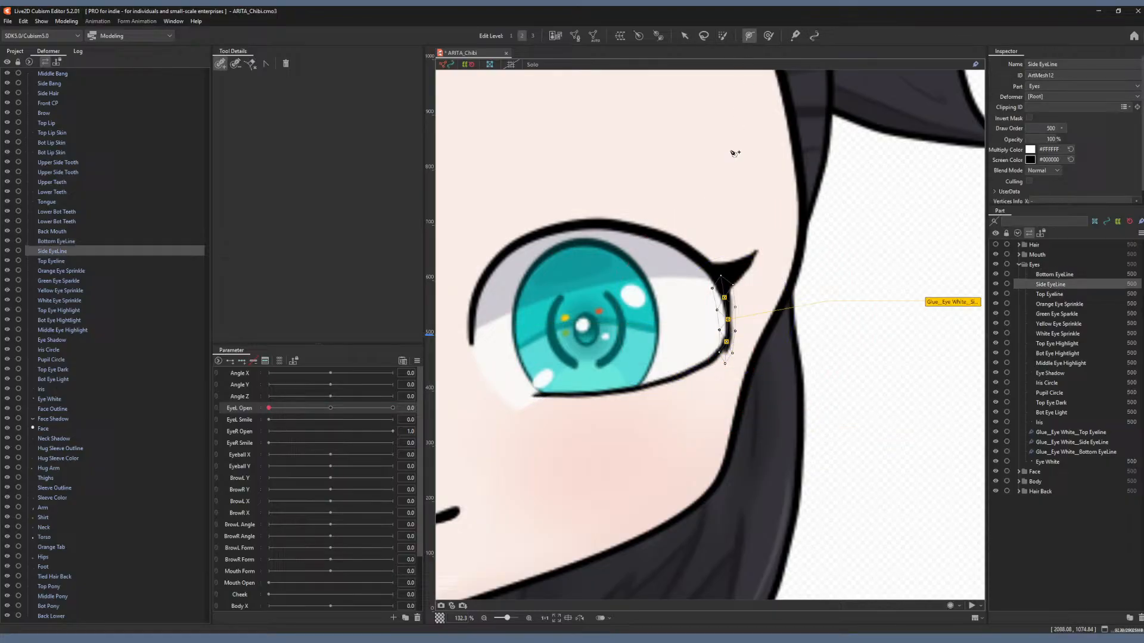
click(721, 276)
click(727, 312)
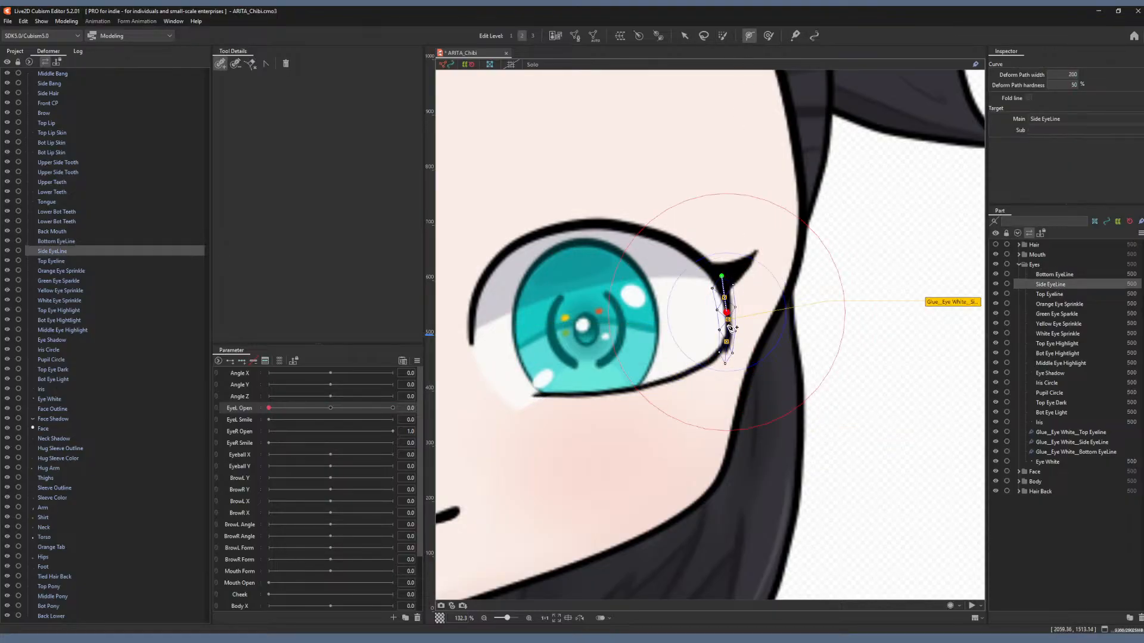
click(725, 367)
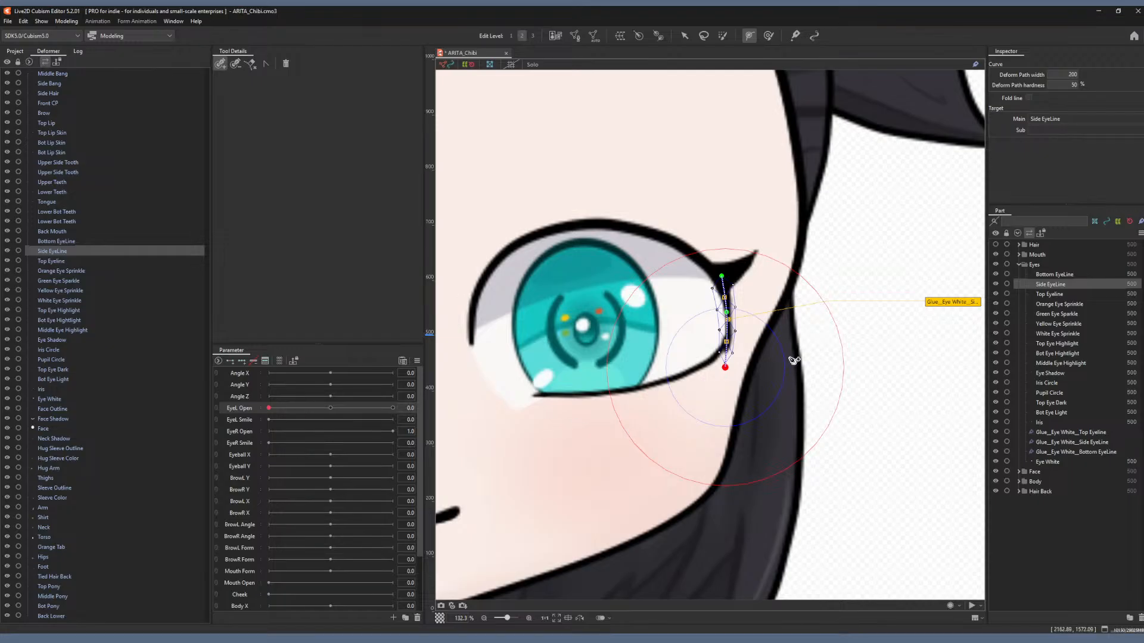
Select Top Eyeline and create a five-point deform path from its inner end along the arc to the outer corner.
click(1060, 294)
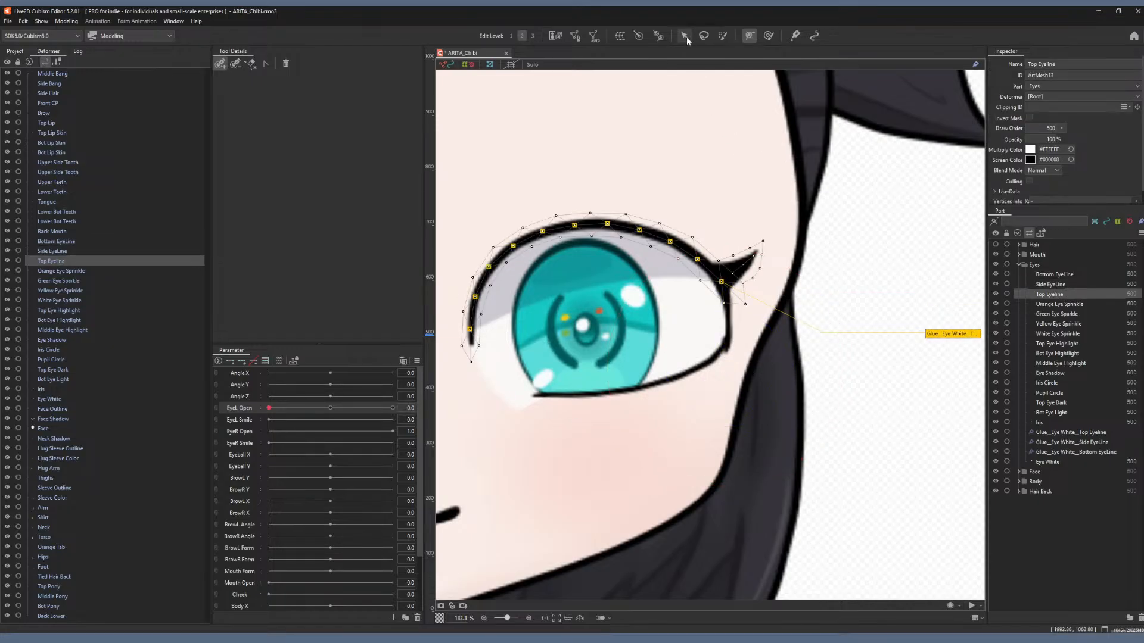
click(620, 38)
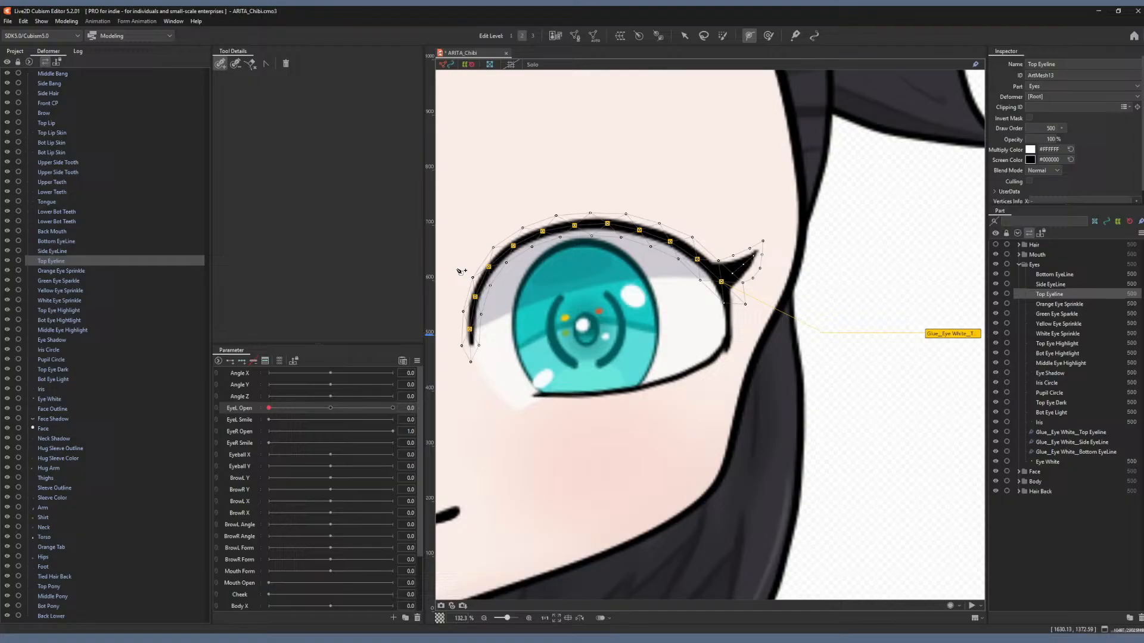
click(468, 358)
click(479, 283)
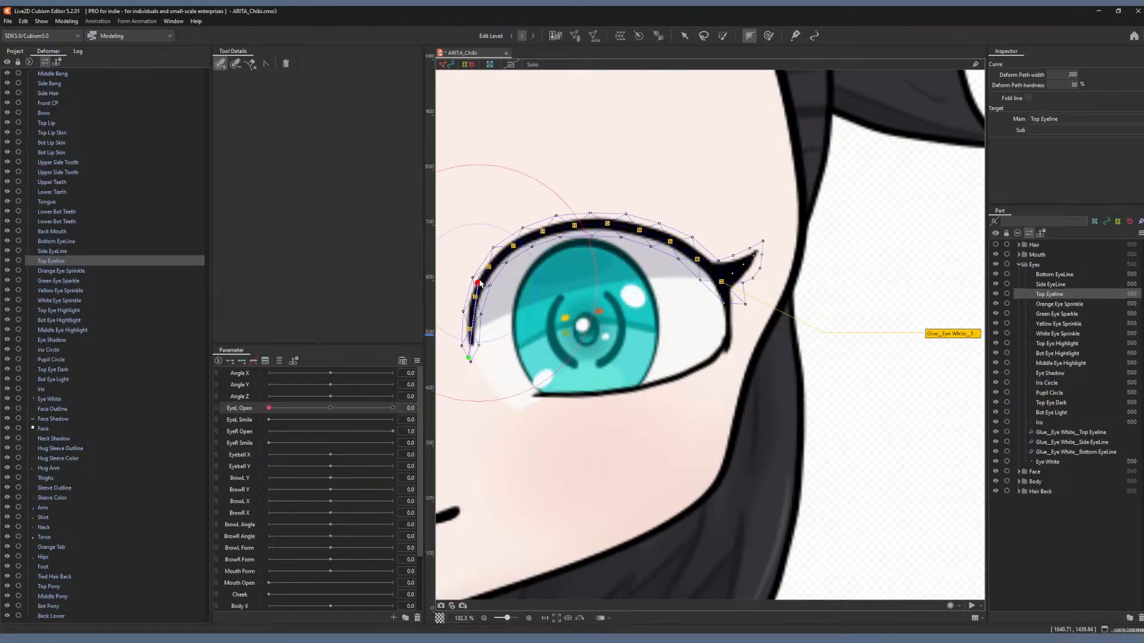
click(557, 230)
click(680, 242)
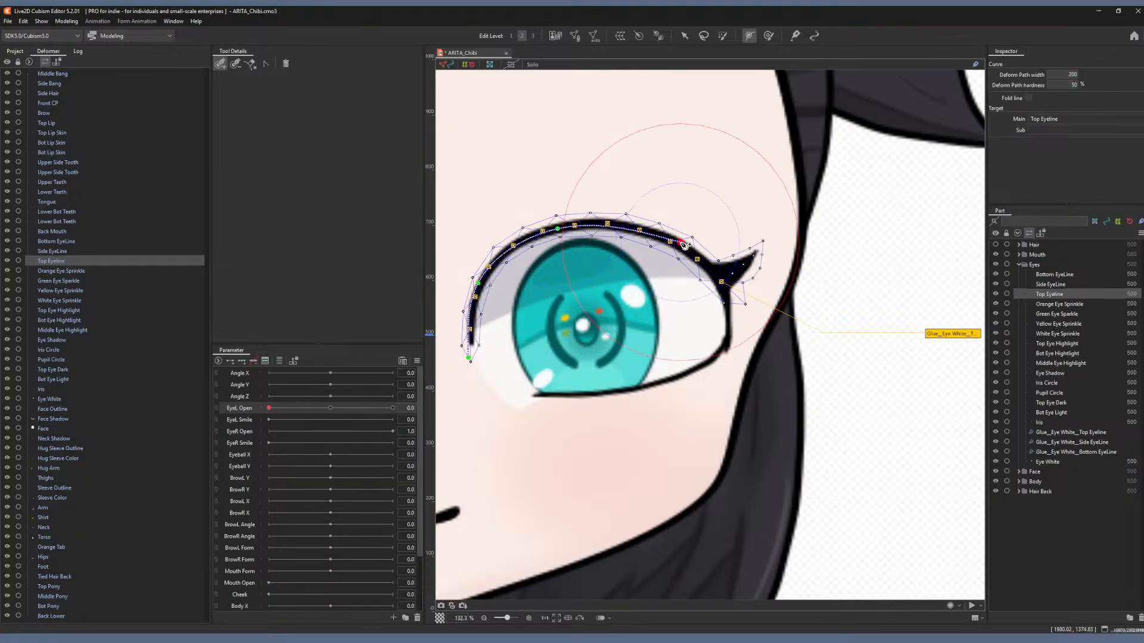
click(733, 296)
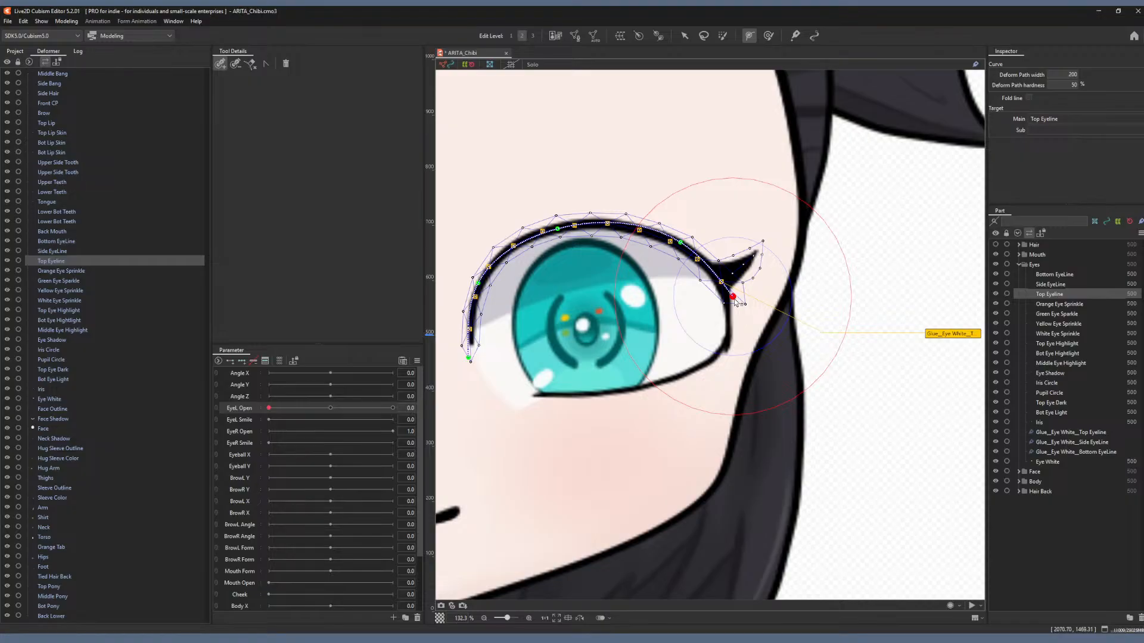
click(680, 244)
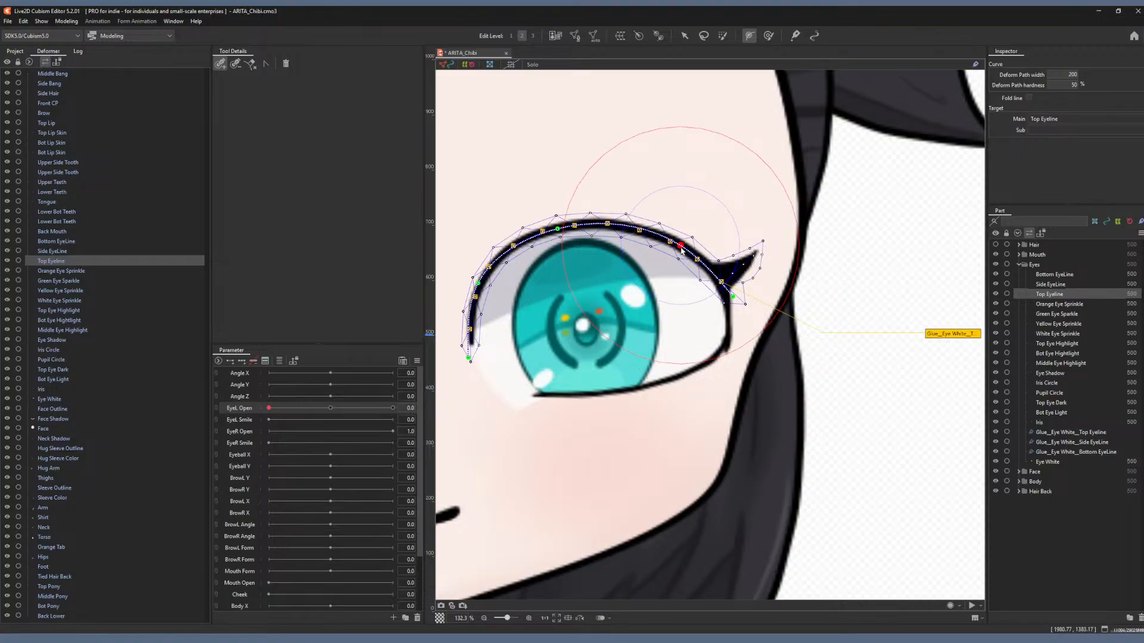
click(735, 297)
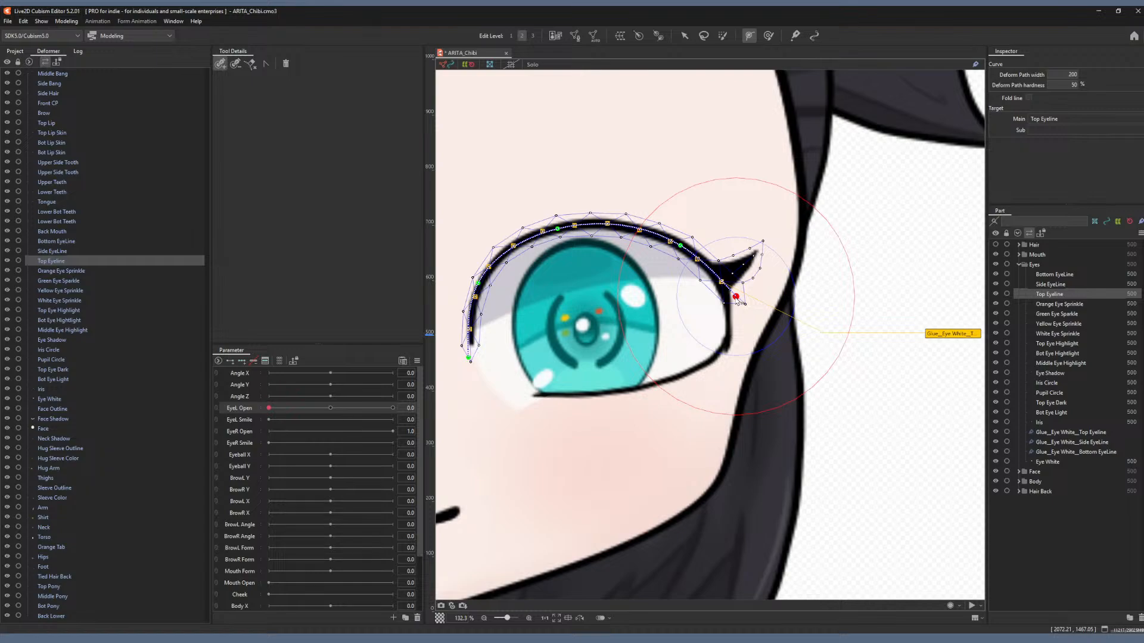
Try moving the outer corner point of Top Eyeline's deform path, and undo the move.
click(683, 37)
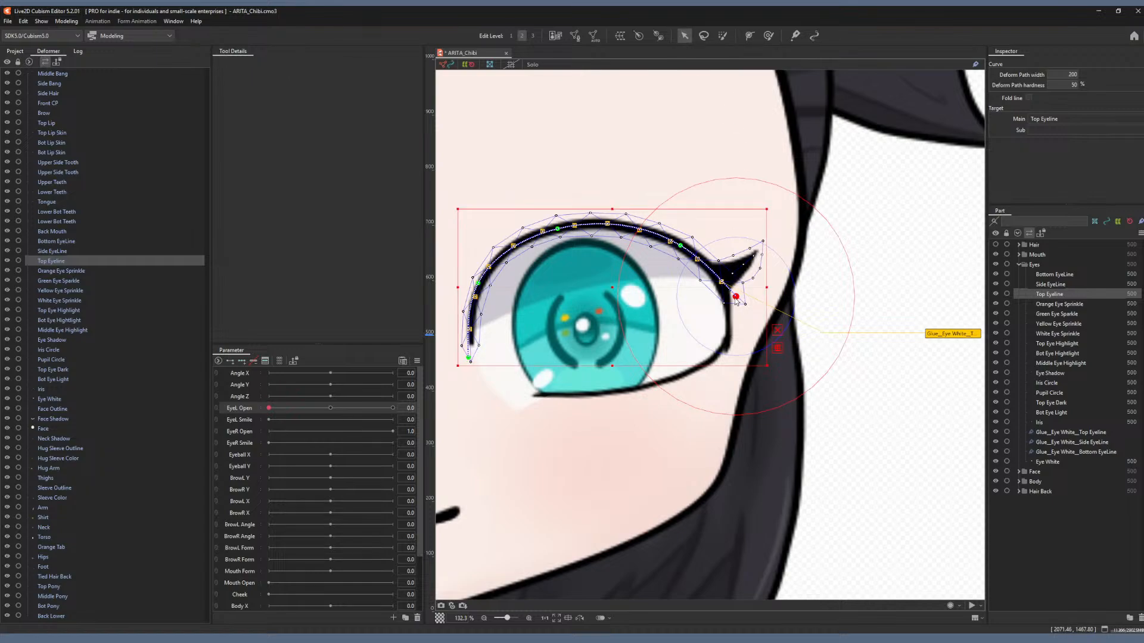
drag(736, 300, 747, 268)
key(ctrl+z)
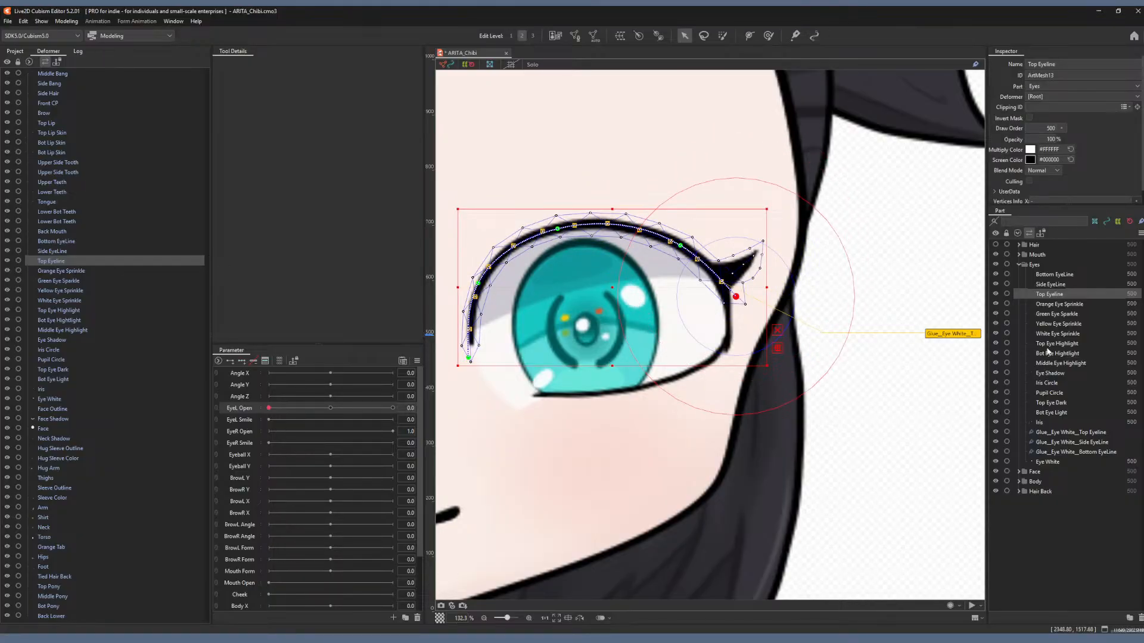
Add Side EyeLine and Bottom EyeLine to the selection and give all three eyelines three EyeL Open keys, staying at 0.0.
ctrl+click(1060, 286)
ctrl+click(1055, 275)
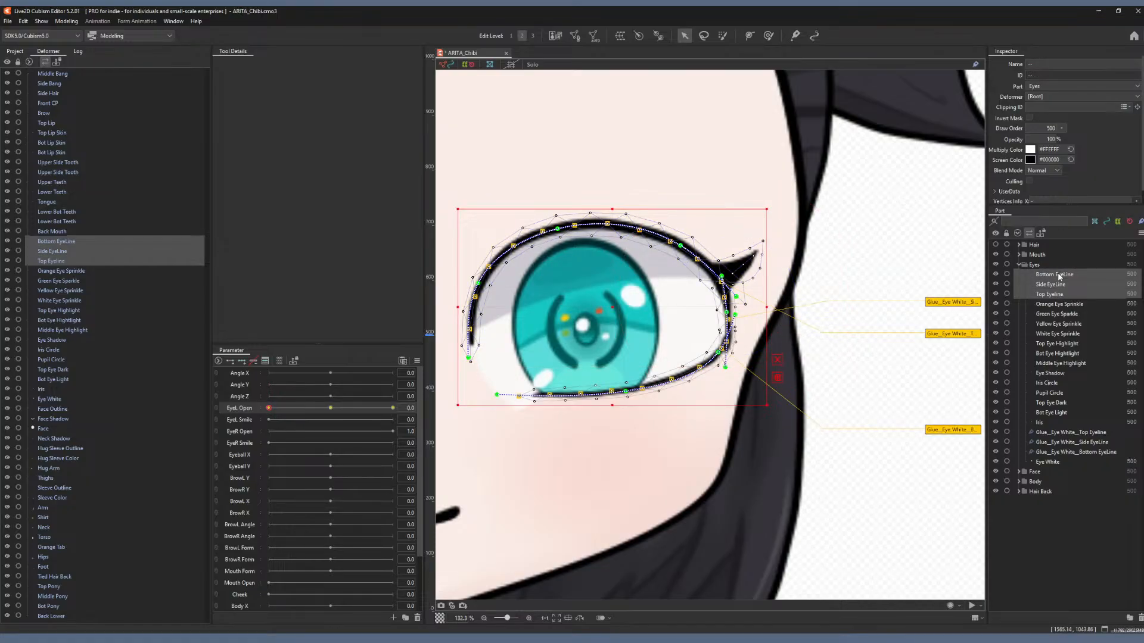
click(330, 408)
click(268, 408)
Lower and flatten Top Eyeline at EyeL Open 0.0 with its path points, pulling its inner end toward the nose.
drag(558, 229, 558, 247)
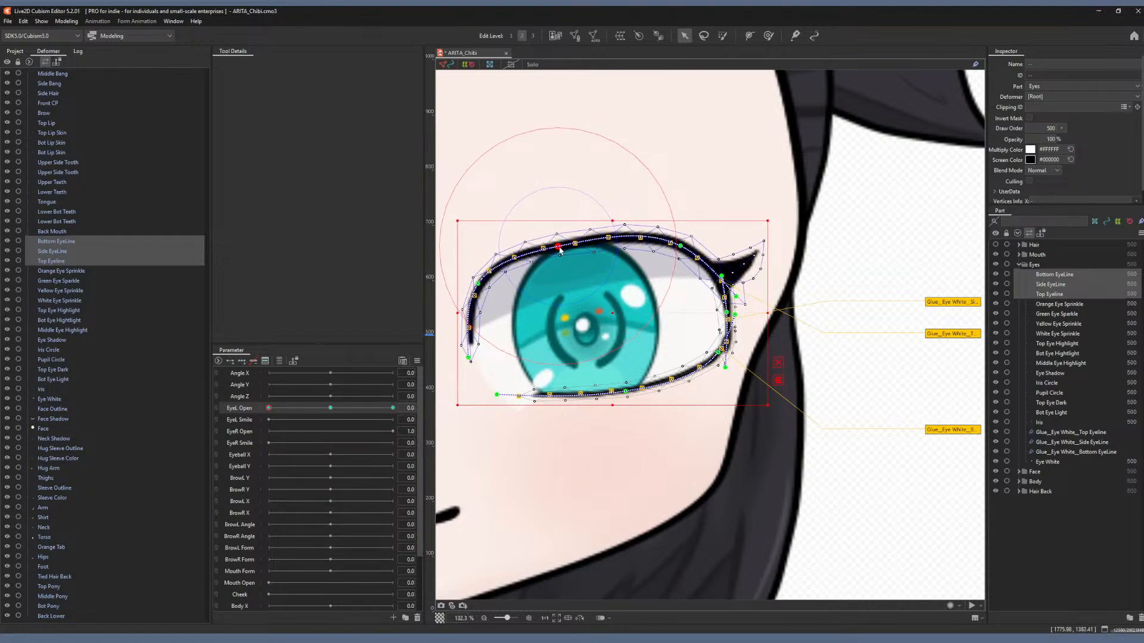
drag(680, 246, 680, 269)
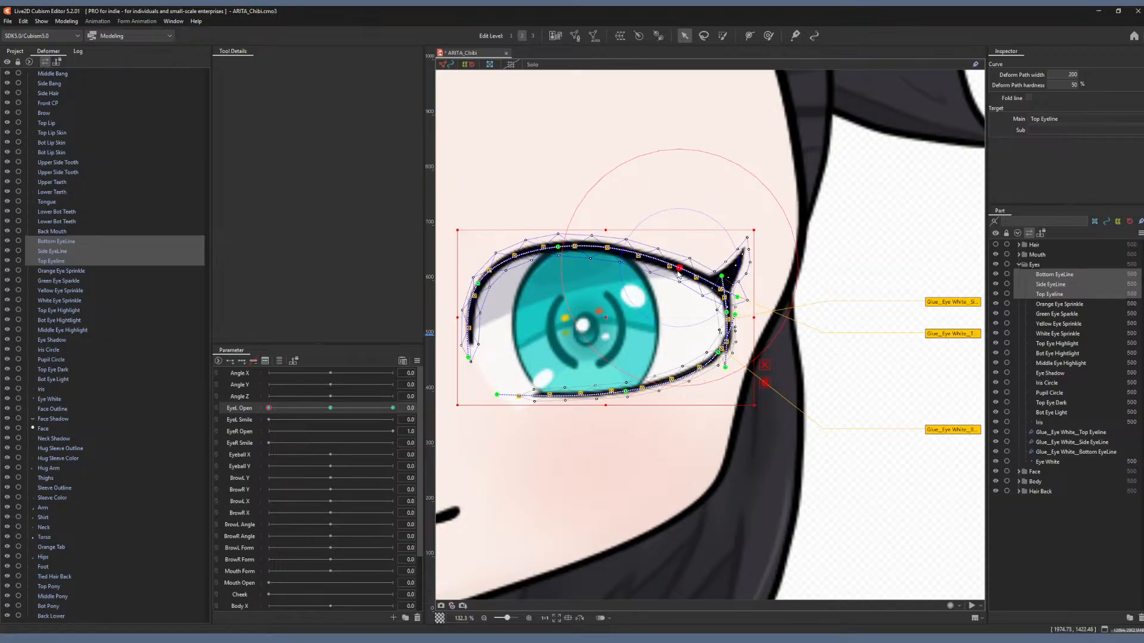
drag(470, 359, 456, 360)
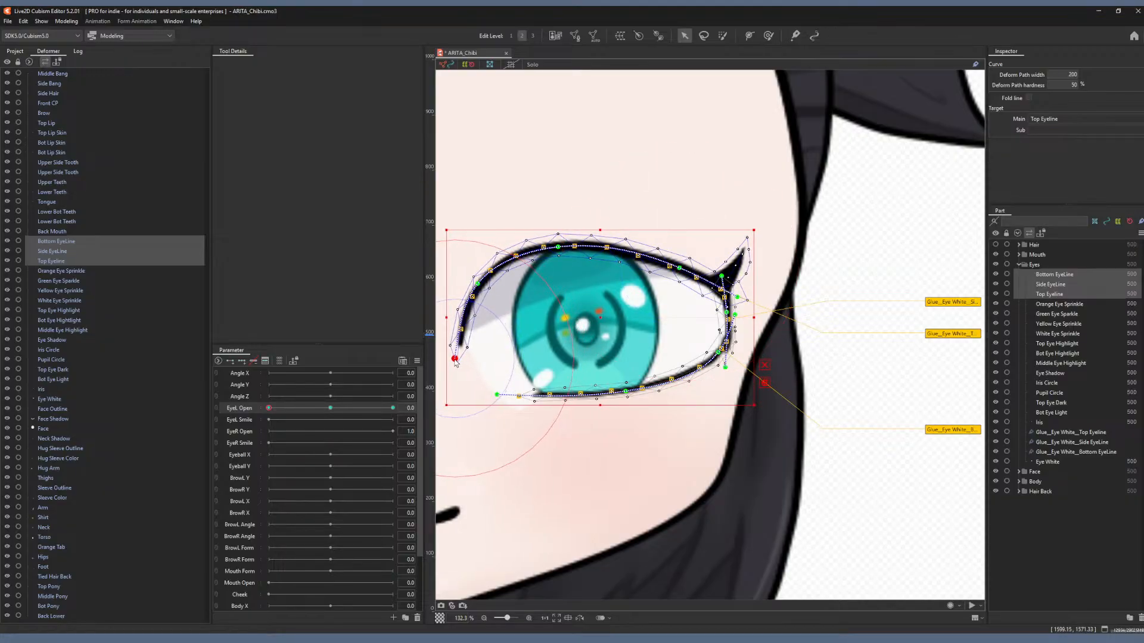
drag(479, 284, 480, 307)
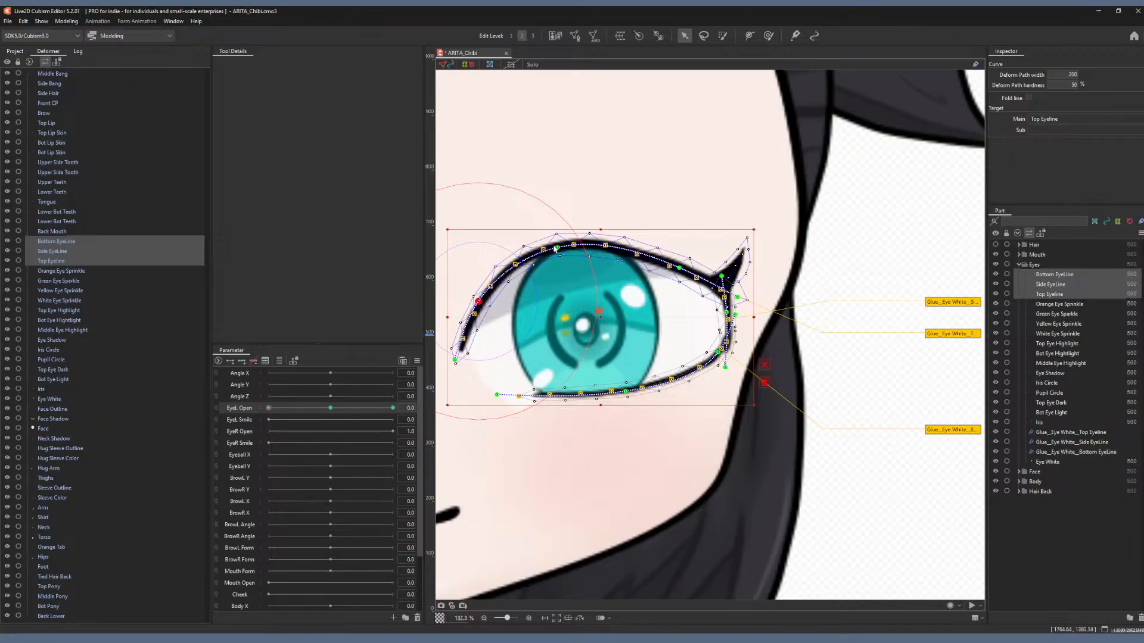
drag(554, 249, 558, 273)
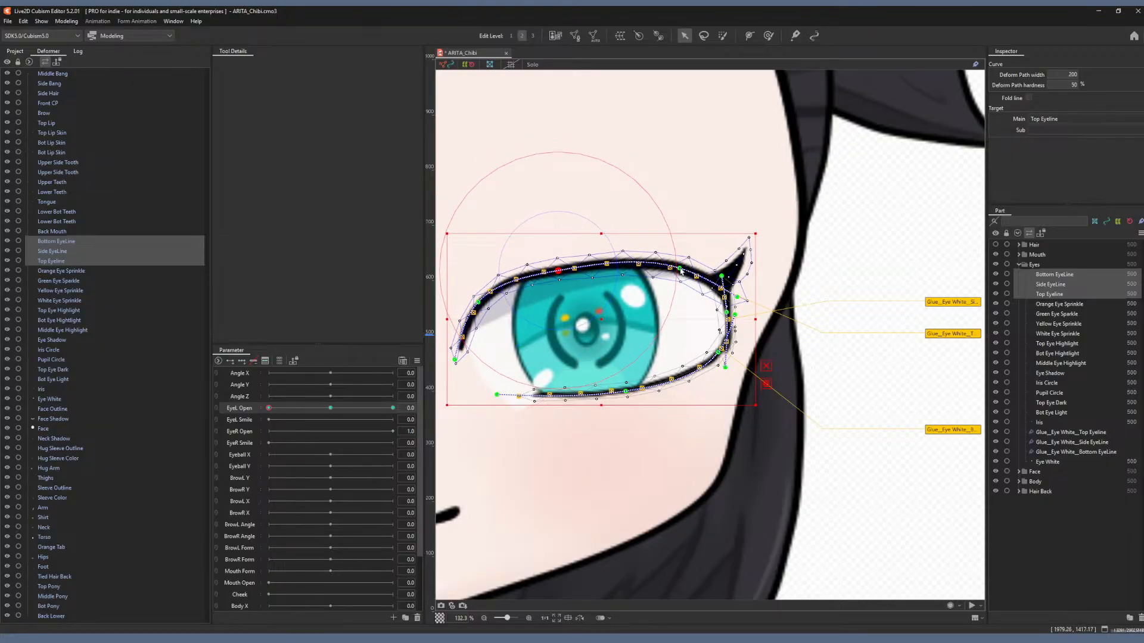
drag(681, 271, 679, 281)
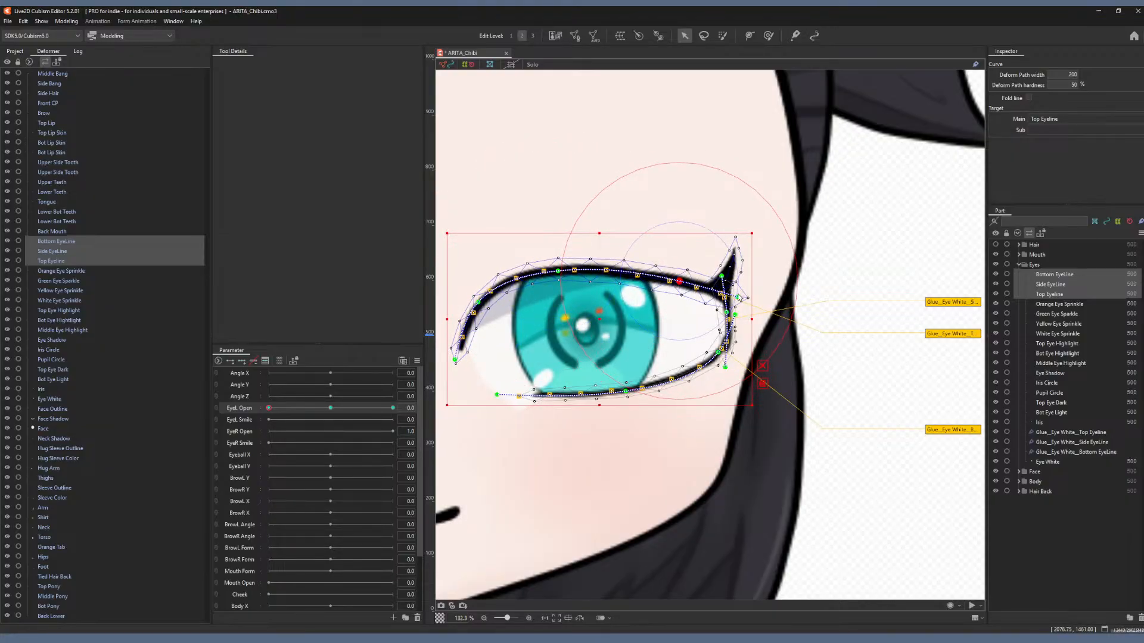
drag(559, 272, 558, 281)
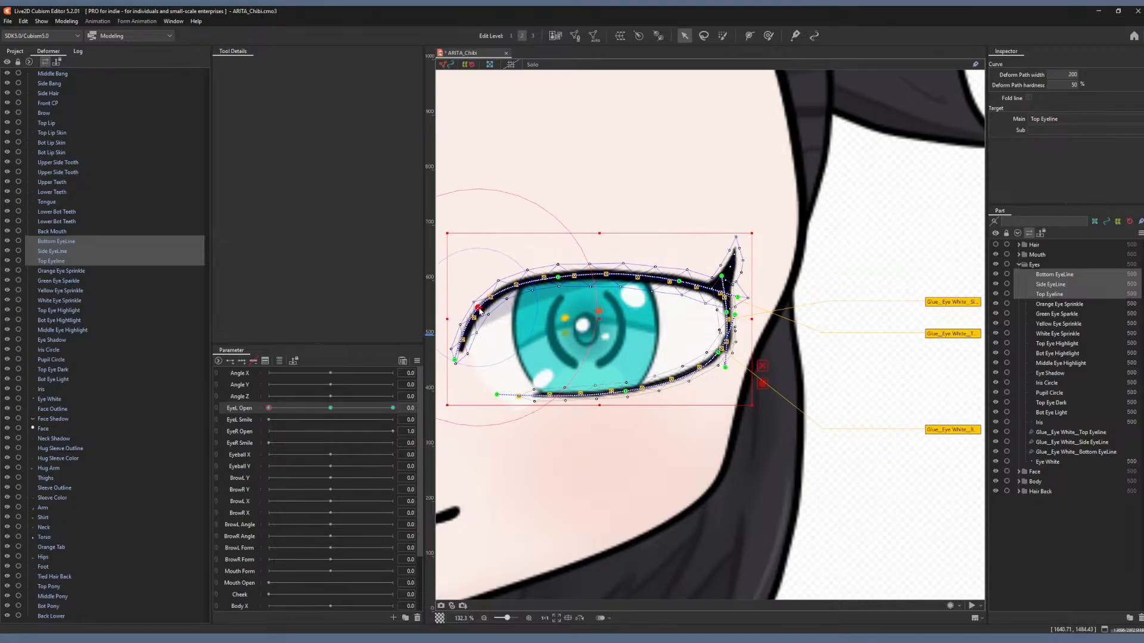
drag(477, 303, 481, 309)
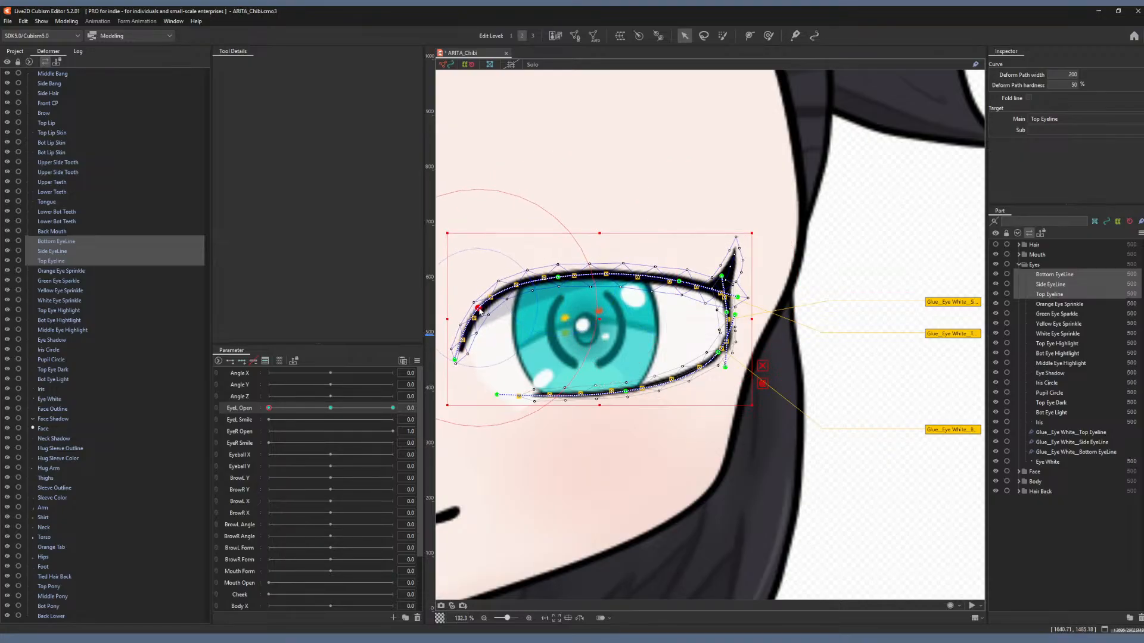
click(679, 283)
drag(738, 298, 737, 303)
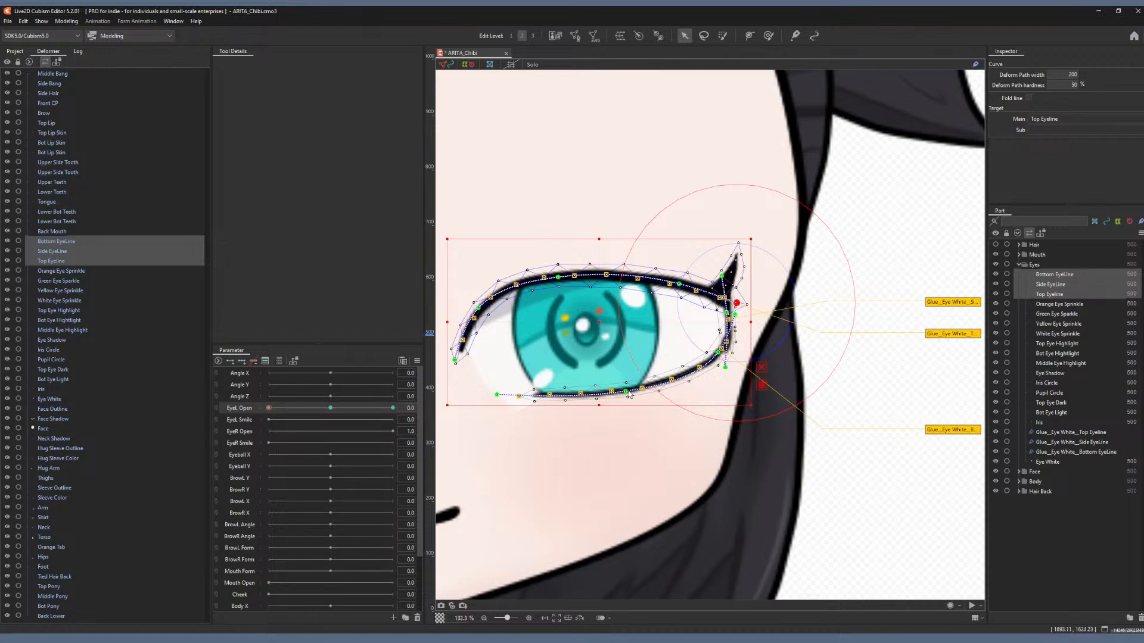
Sweep the EyeL Open parameter to preview the eyelid movement, return it to 0.0, and select only Top Eyeline.
drag(330, 408, 254, 409)
drag(268, 408, 298, 393)
click(1062, 294)
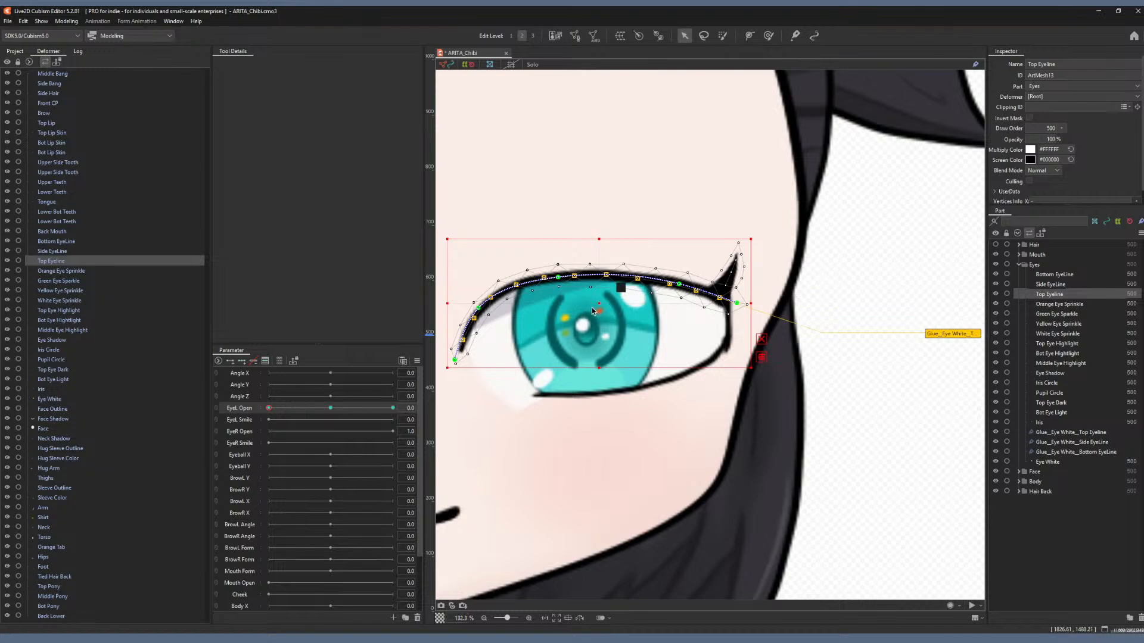
Lower the whole Top Eyeline at EyeL Open 0.0, move its inner end slightly toward the nose, and flatten its middle and outer part.
drag(598, 305, 601, 340)
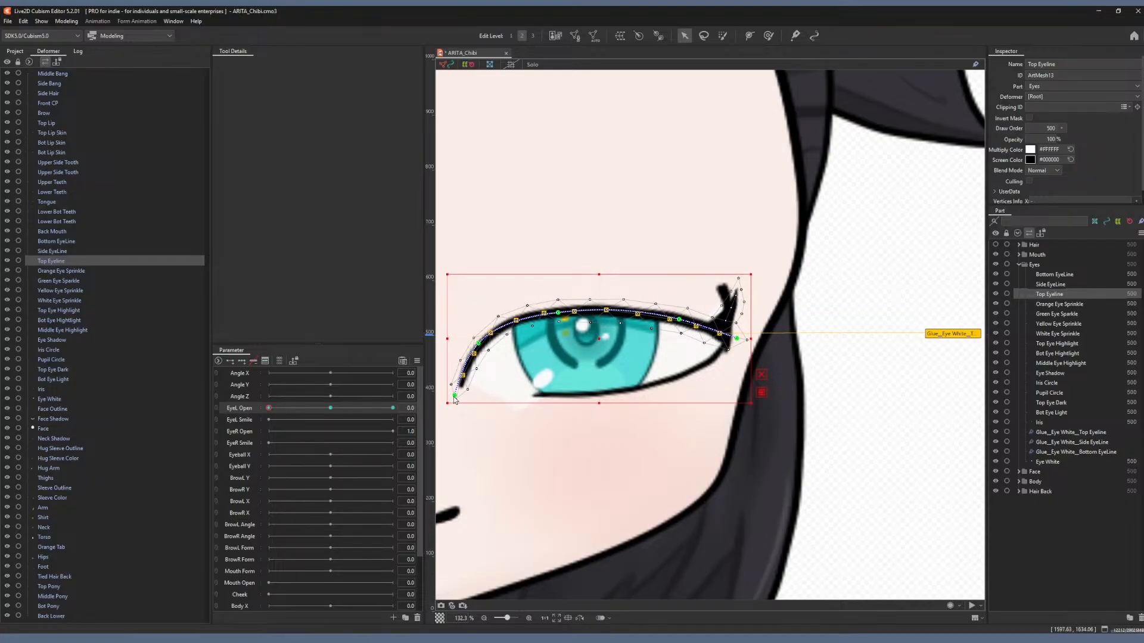
drag(454, 399, 448, 397)
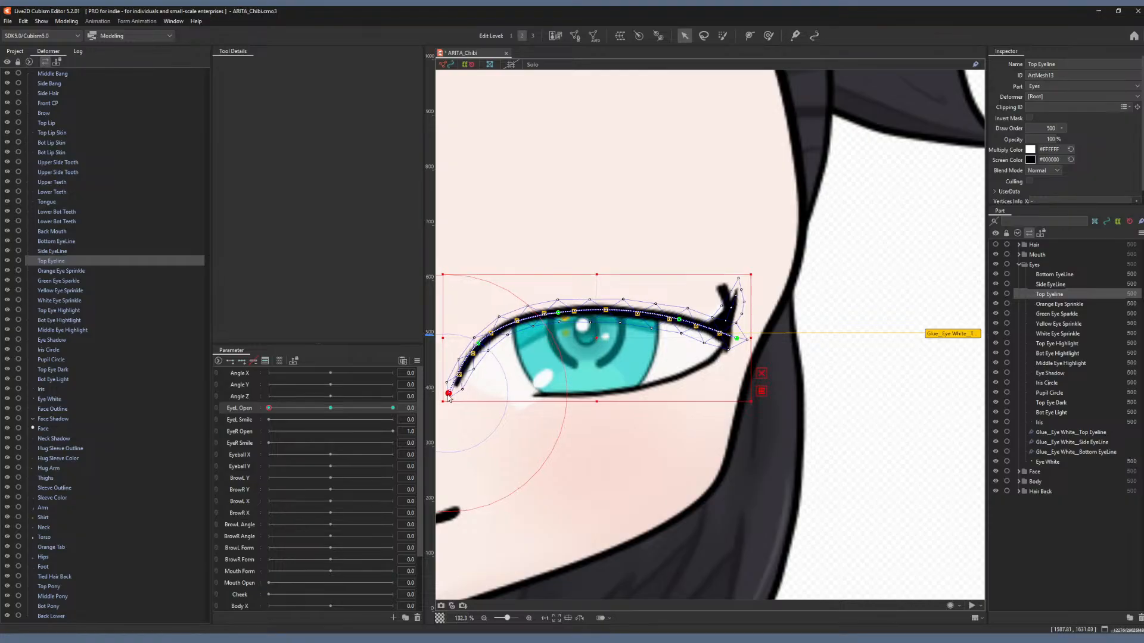
click(481, 345)
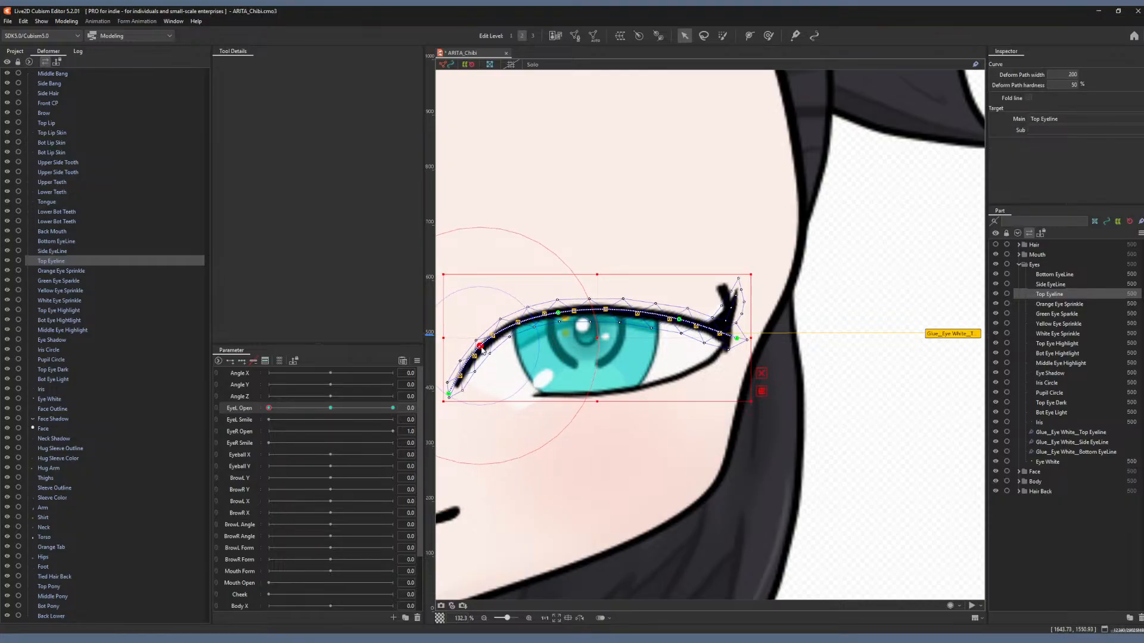
drag(559, 317, 569, 334)
drag(679, 320, 736, 346)
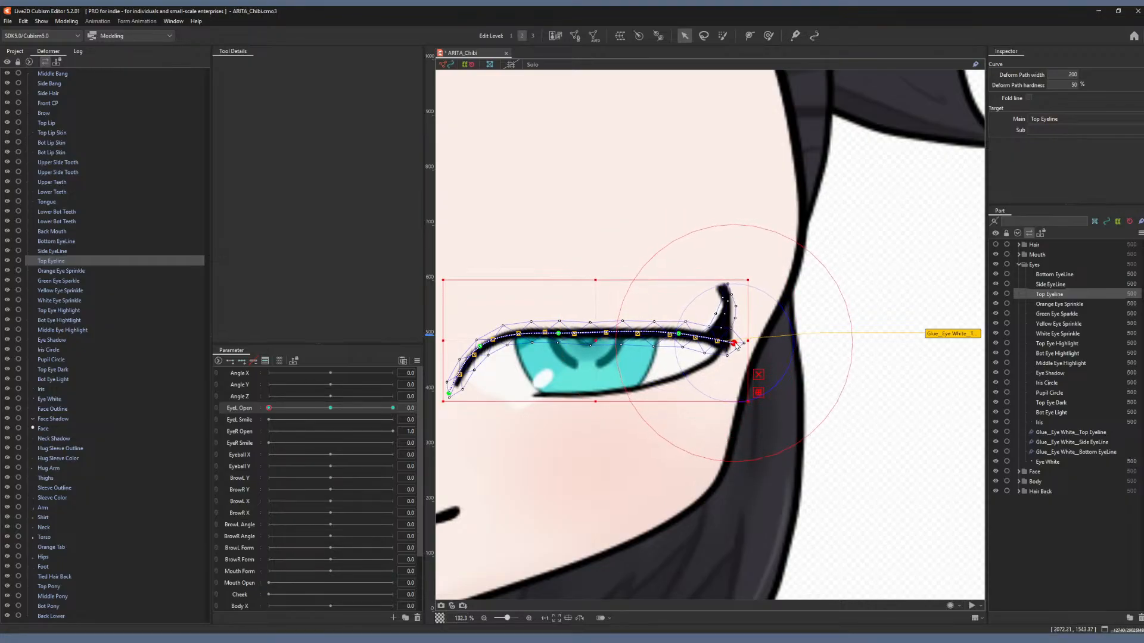
Fine-tune Top Eyeline's inner, middle and outer path points, and shift the whole line slightly further down.
click(678, 334)
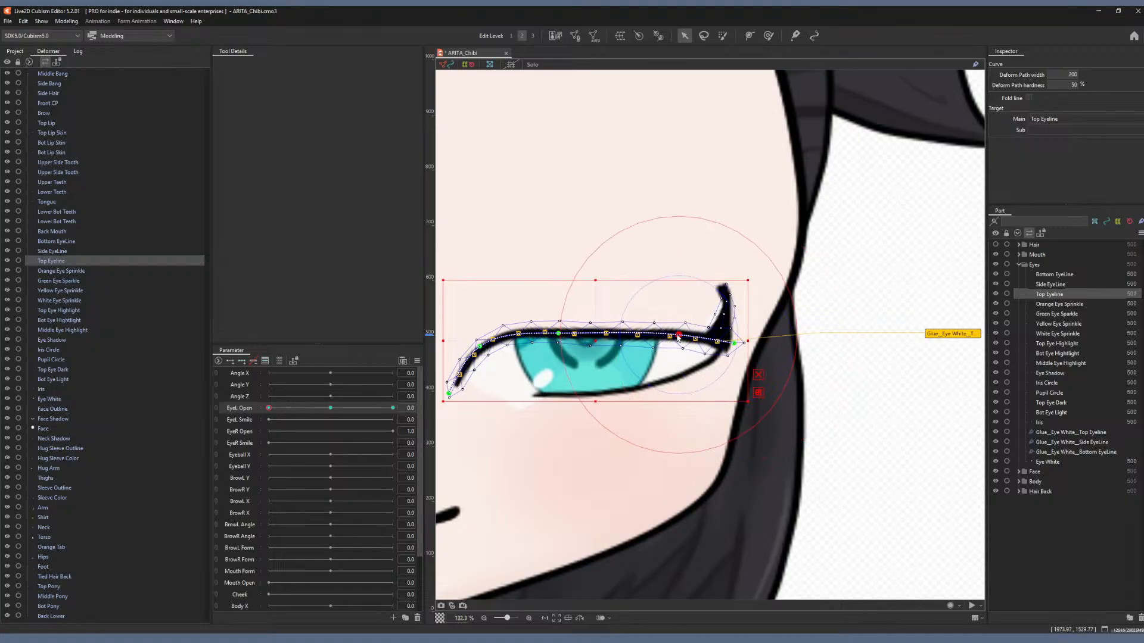
click(480, 350)
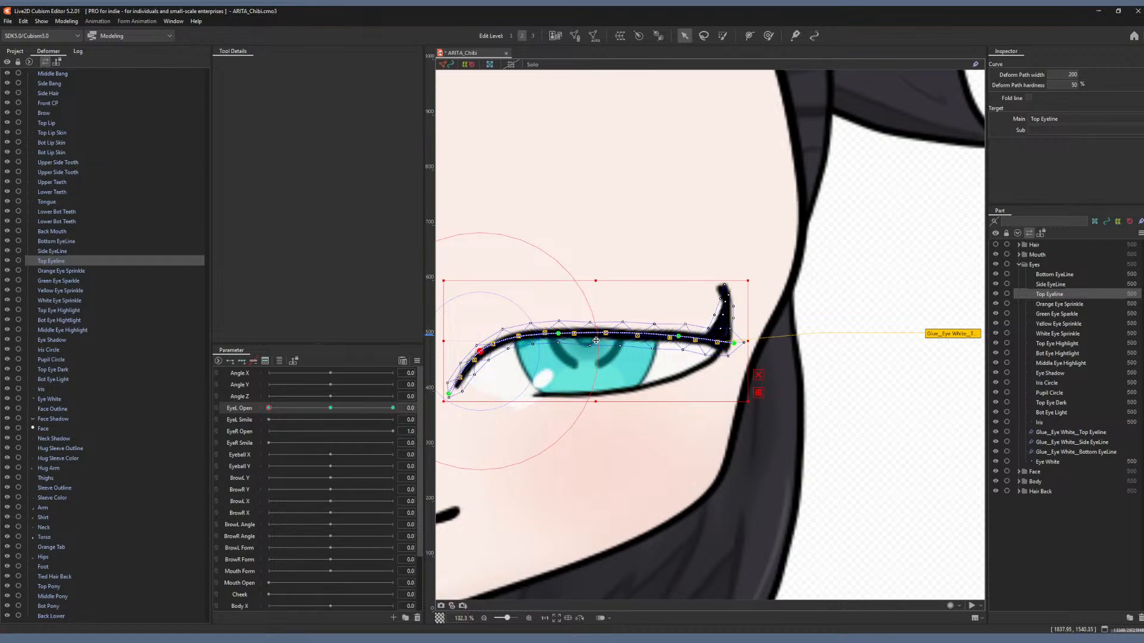
click(666, 334)
click(734, 343)
drag(736, 346, 740, 343)
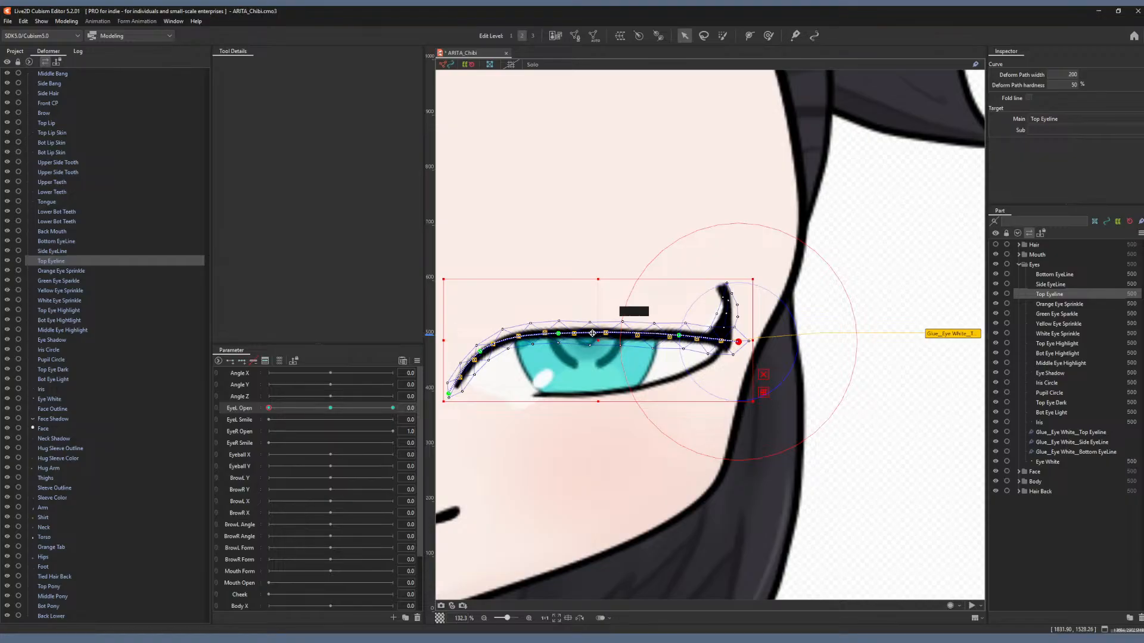
drag(597, 340, 597, 349)
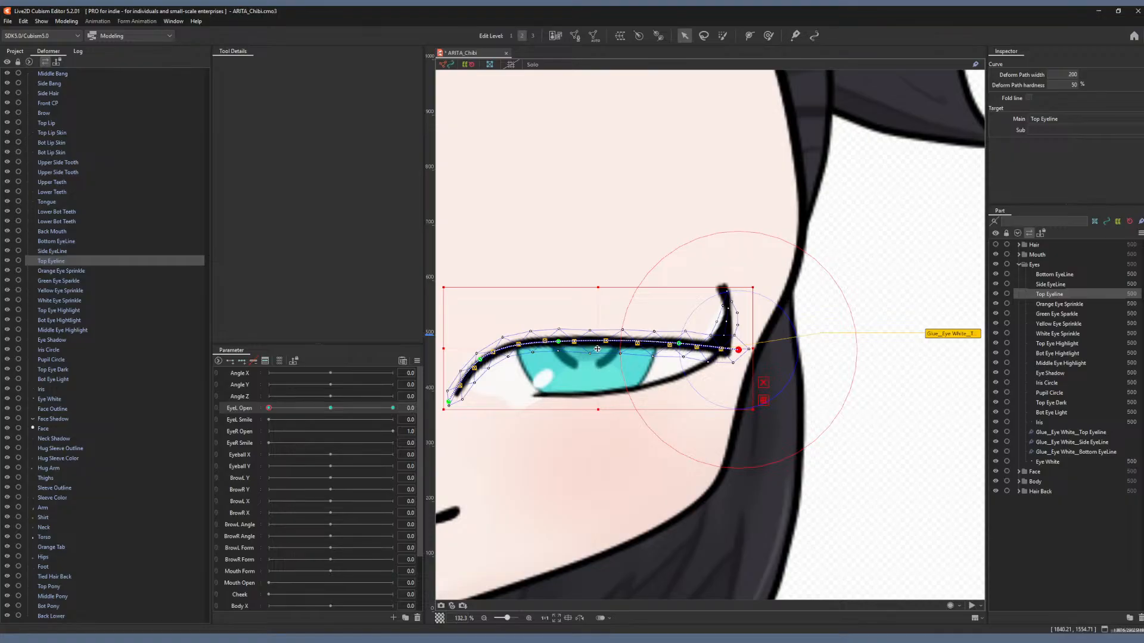
Sweep the EyeL Open parameter to check Top Eyeline's movement, returning it to 0.0.
drag(338, 408, 264, 411)
click(318, 407)
click(269, 409)
Raise Bottom EyeLine toward the top lid at EyeL Open 0.0 and adjust its outer corner path points.
click(1055, 275)
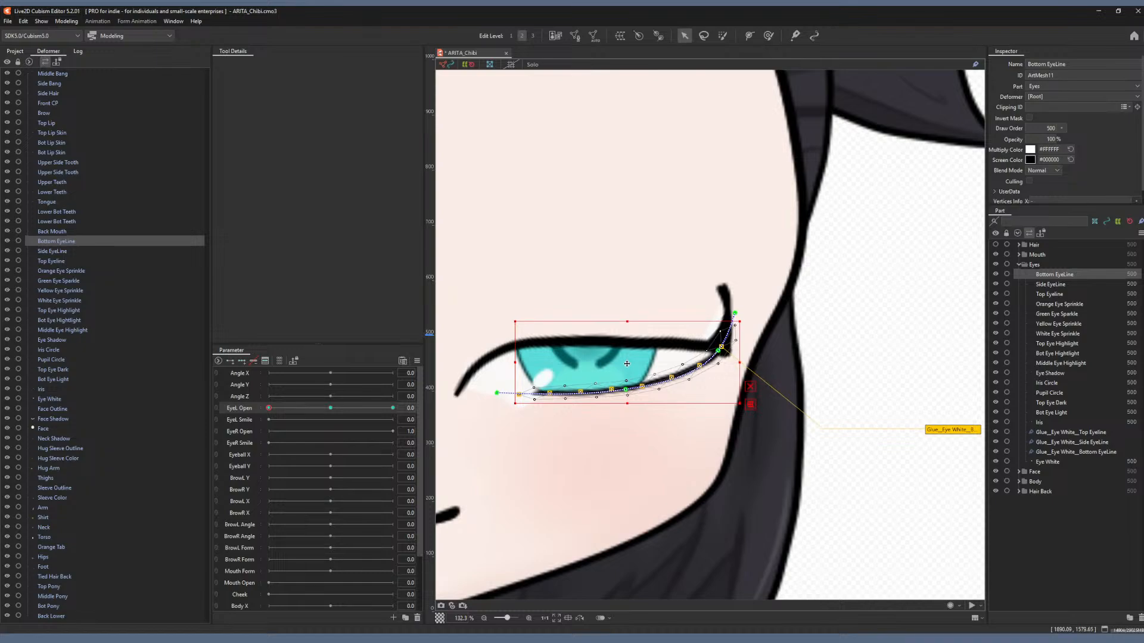
drag(627, 364, 627, 355)
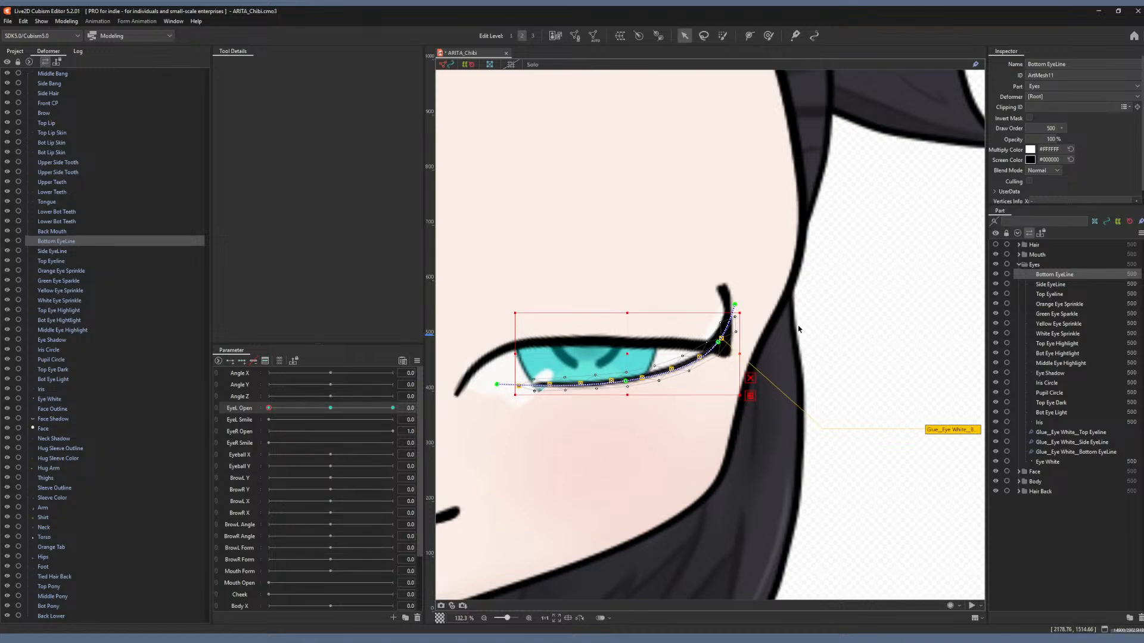
drag(735, 305, 718, 348)
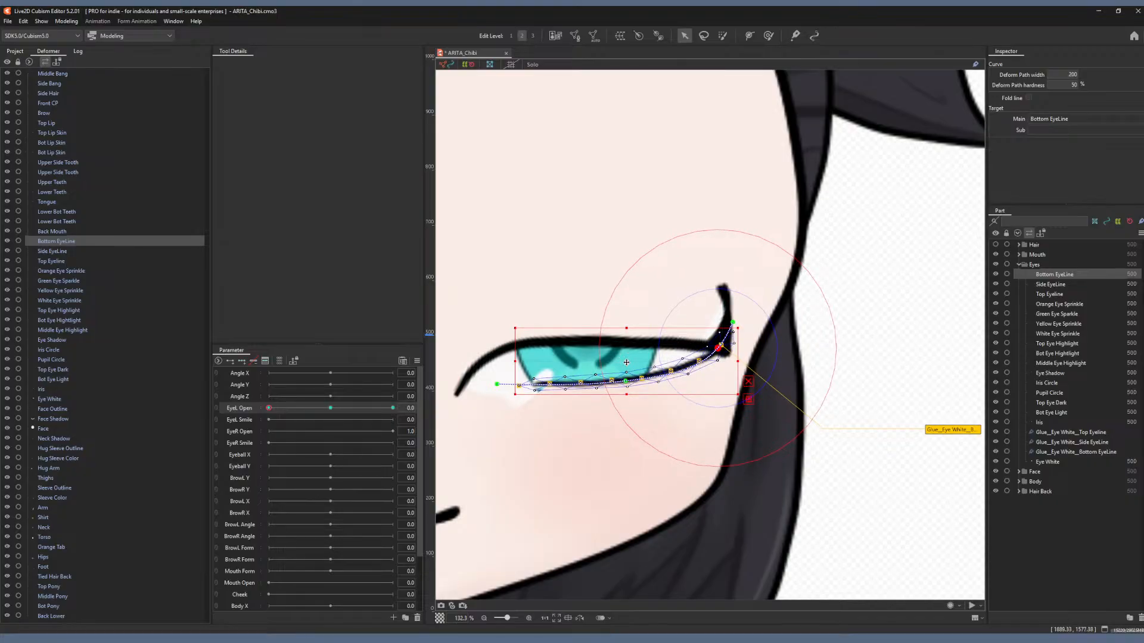
drag(626, 363, 625, 353)
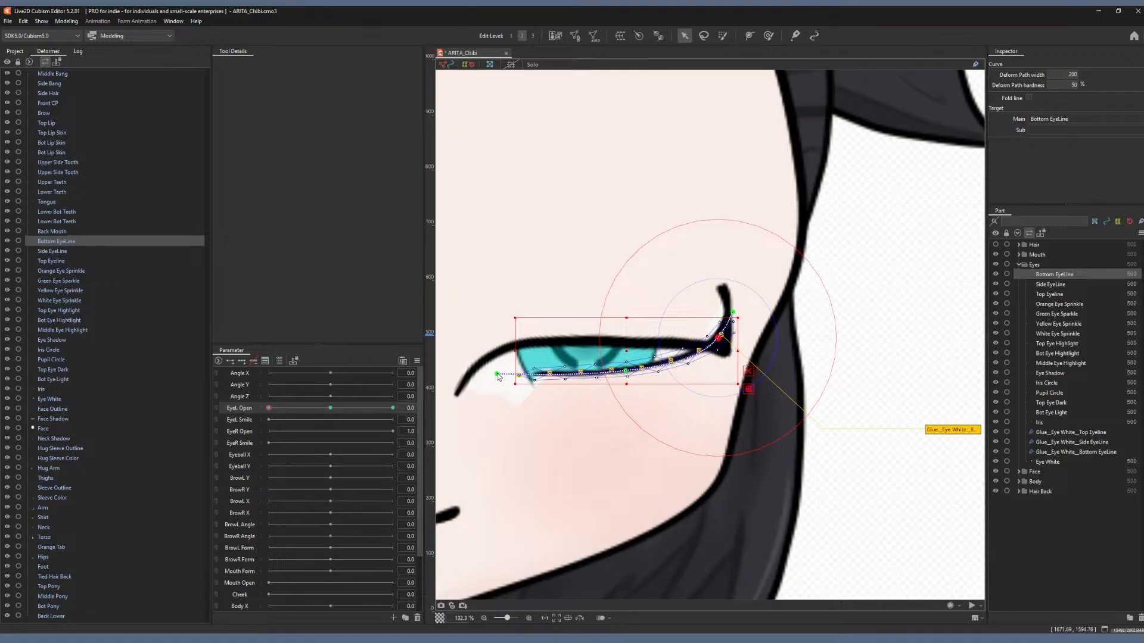
Flatten Bottom EyeLine by raising its inner and middle path points and lowering its outer corner point slightly.
drag(497, 374, 496, 368)
click(626, 371)
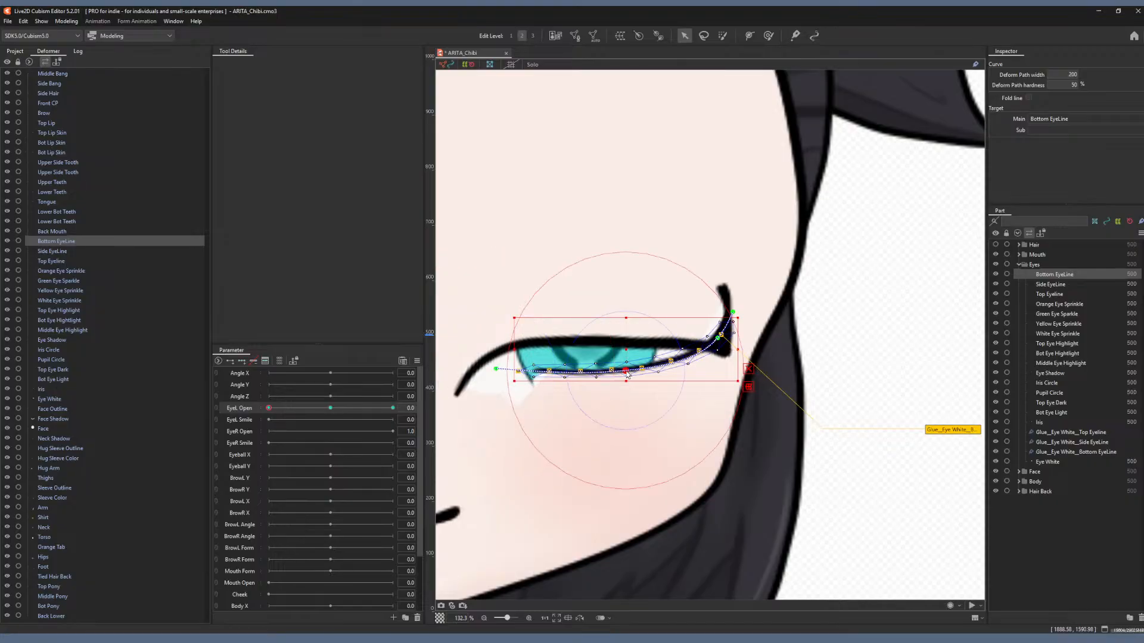
drag(628, 375, 625, 363)
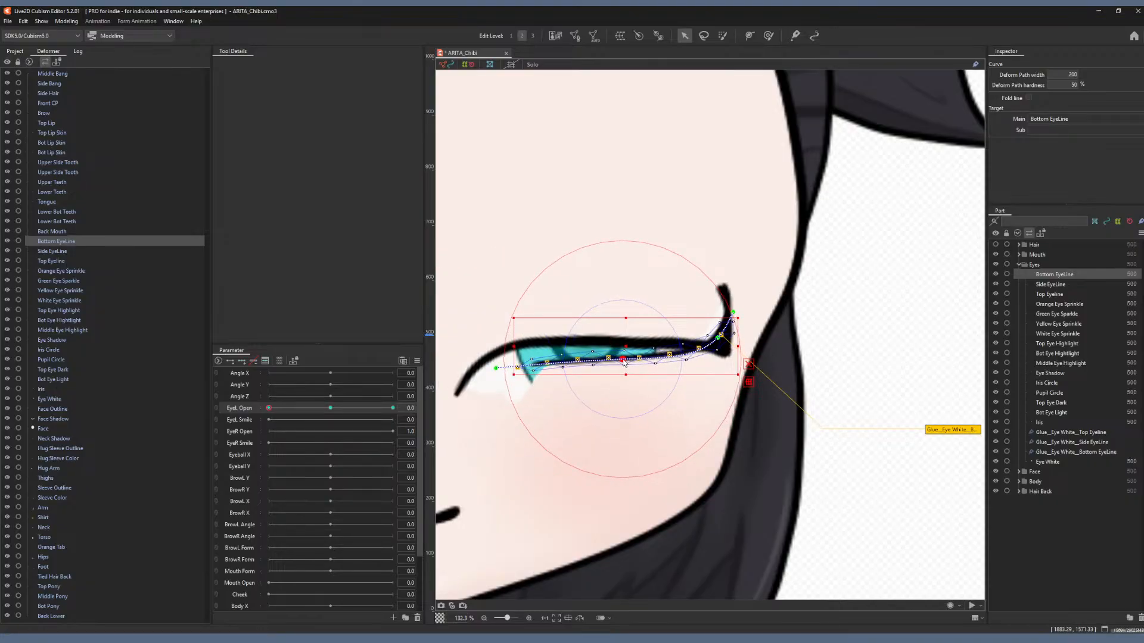
click(492, 366)
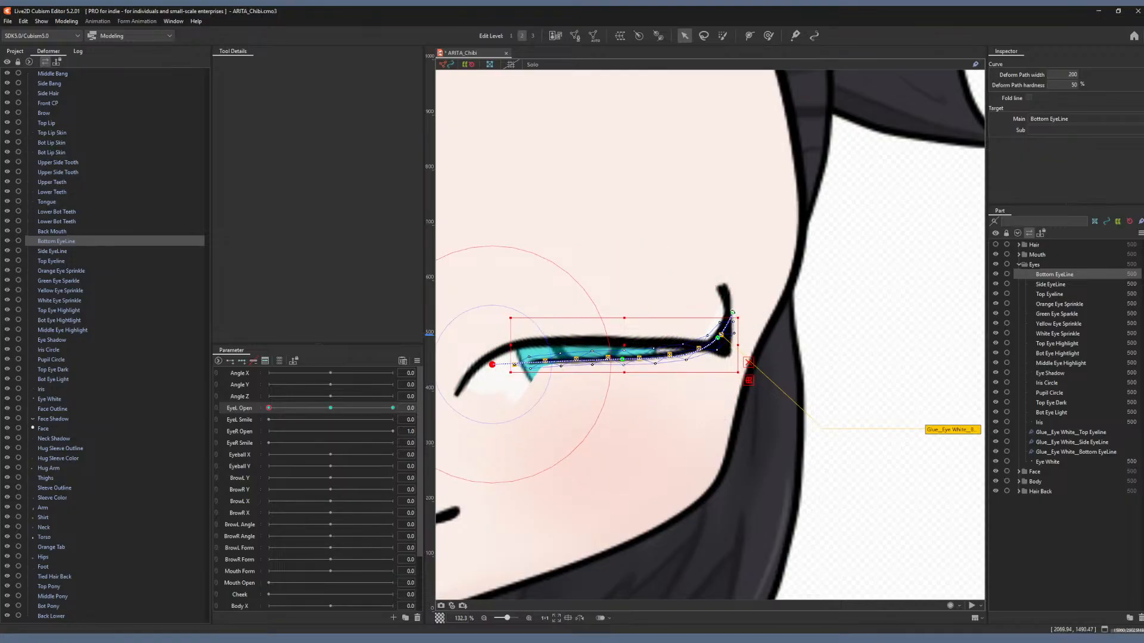
drag(719, 338, 717, 345)
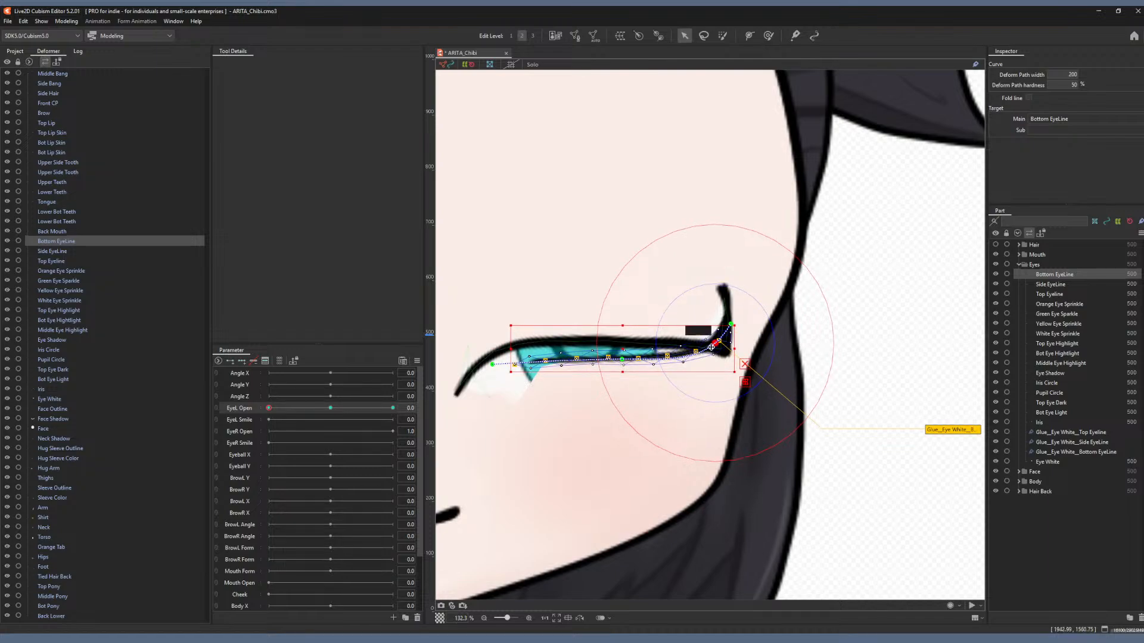
Compress Side EyeLine at EyeL Open 0.0 with its path points so it tucks into the outer eye corner.
click(1048, 285)
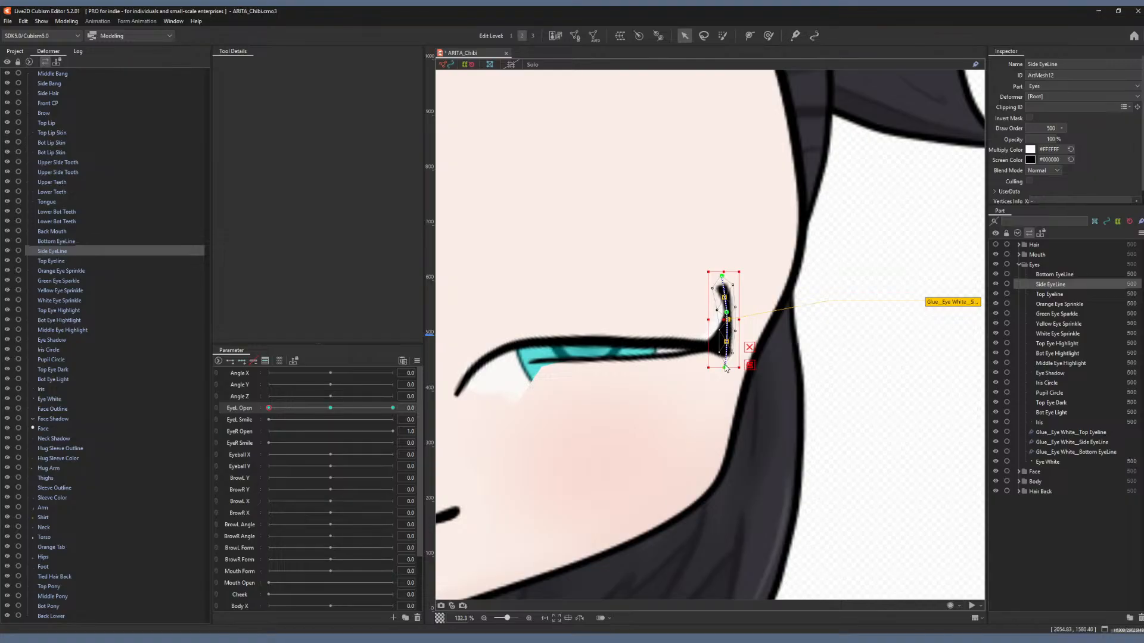
drag(726, 368, 716, 363)
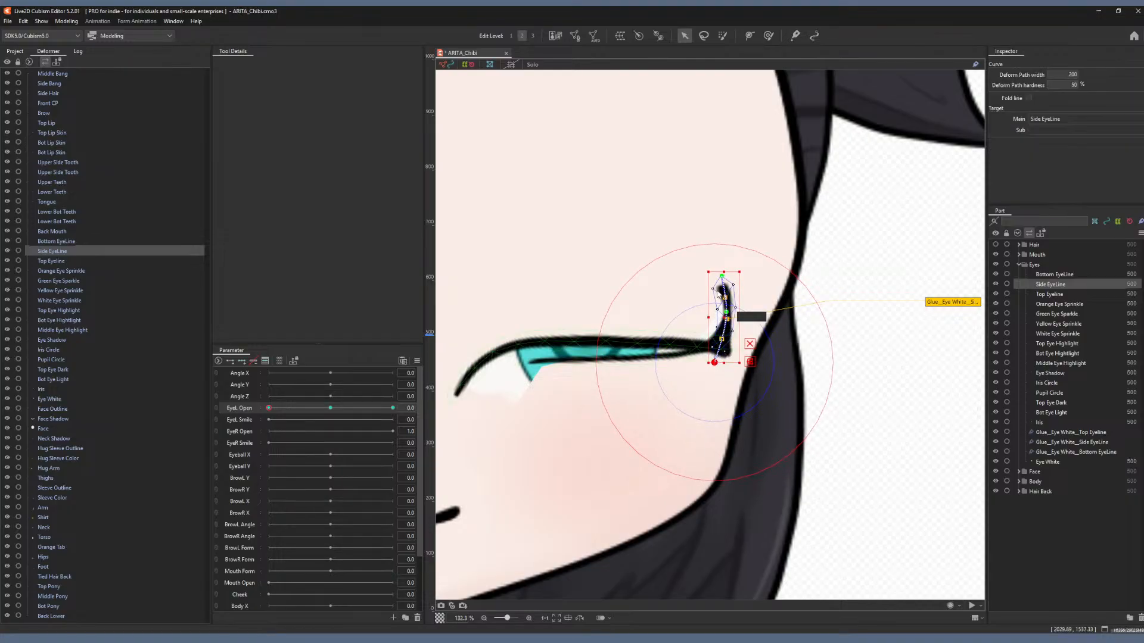
drag(726, 311, 720, 358)
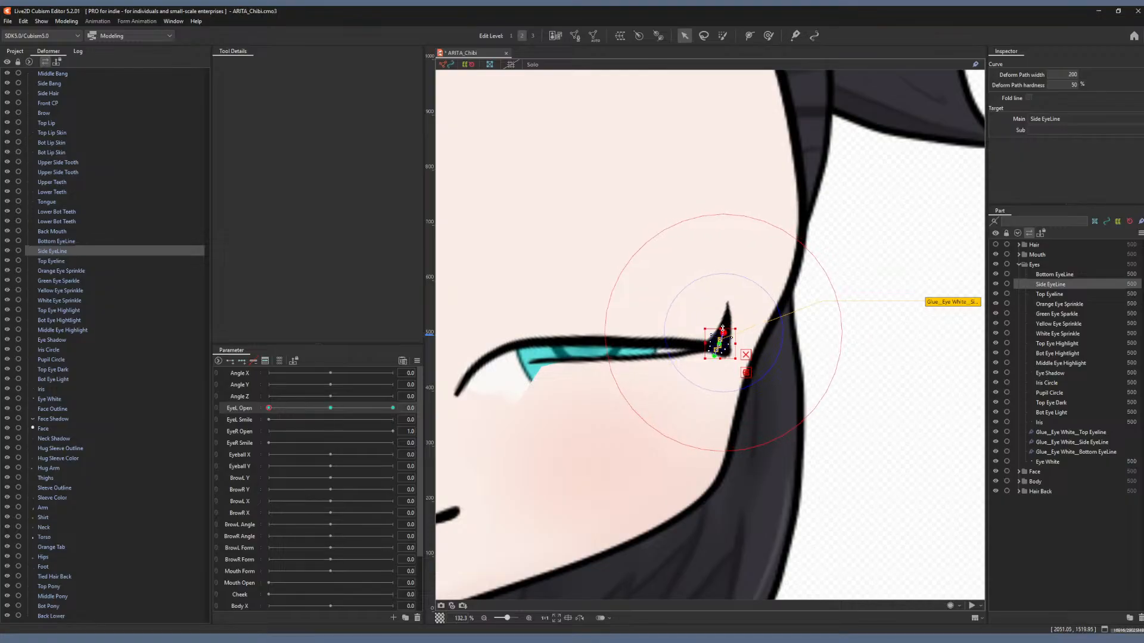
Check the outer corner at EyeL Open 0.5, and shift Side EyeLine slightly outward at EyeL Open 0.0.
click(330, 408)
drag(328, 411, 298, 409)
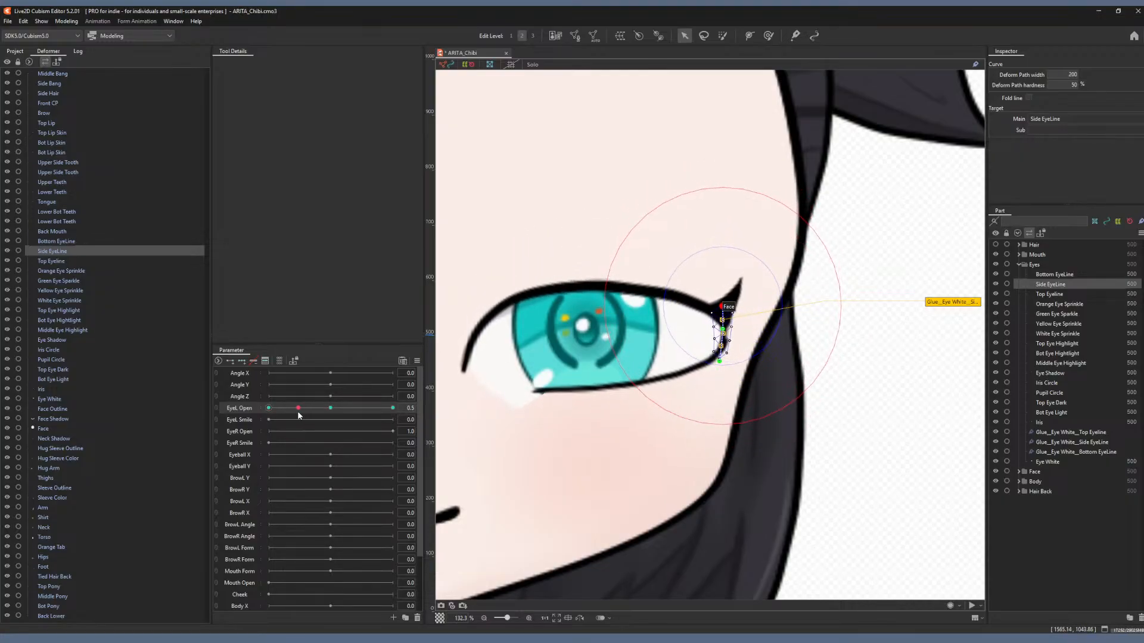
scroll(679, 361, up, 3)
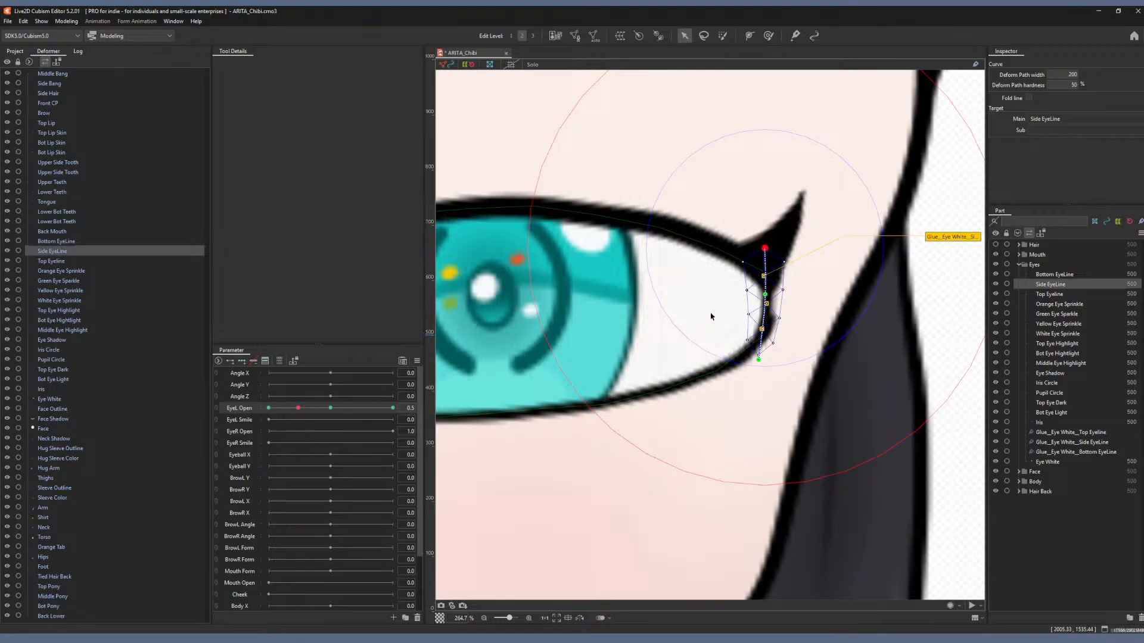
scroll(711, 316, up, 1)
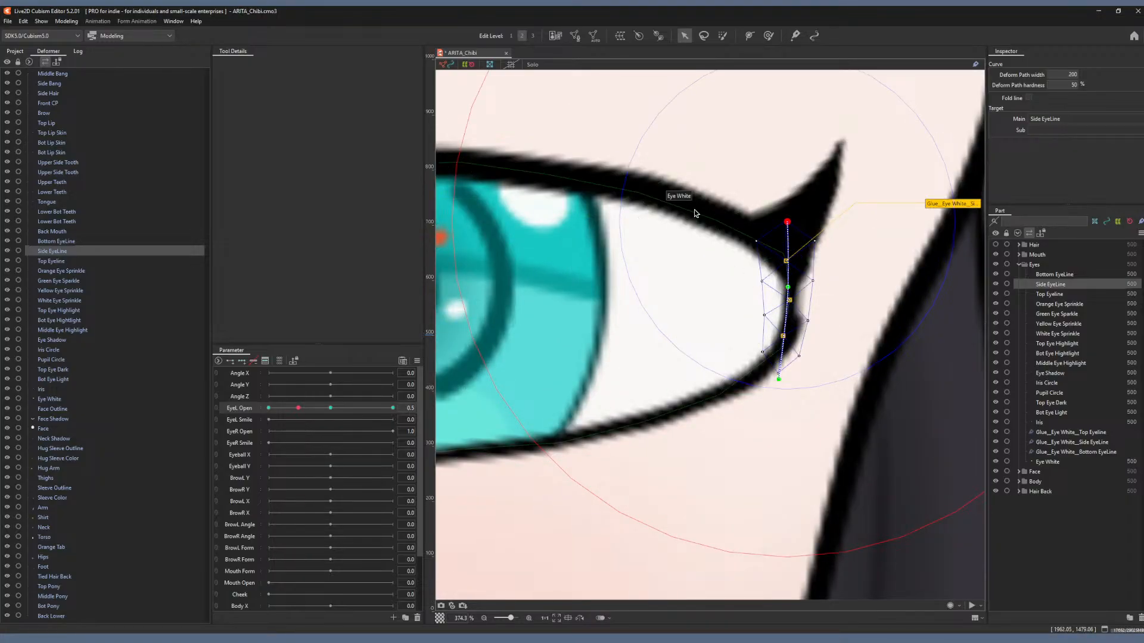
scroll(878, 343, up, 1)
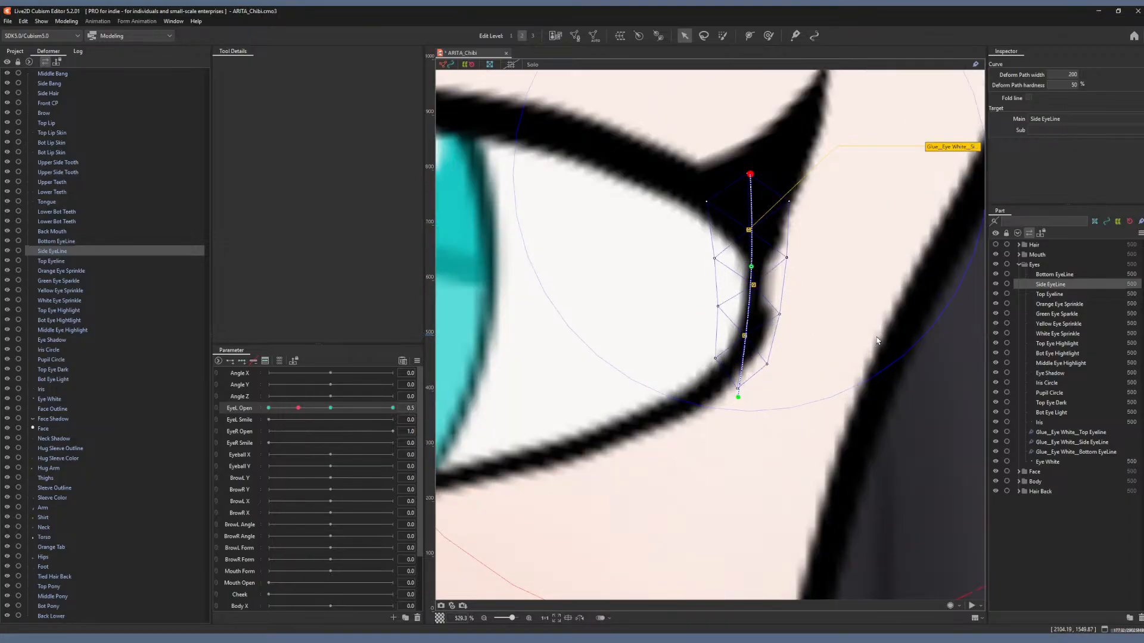
drag(297, 409, 266, 409)
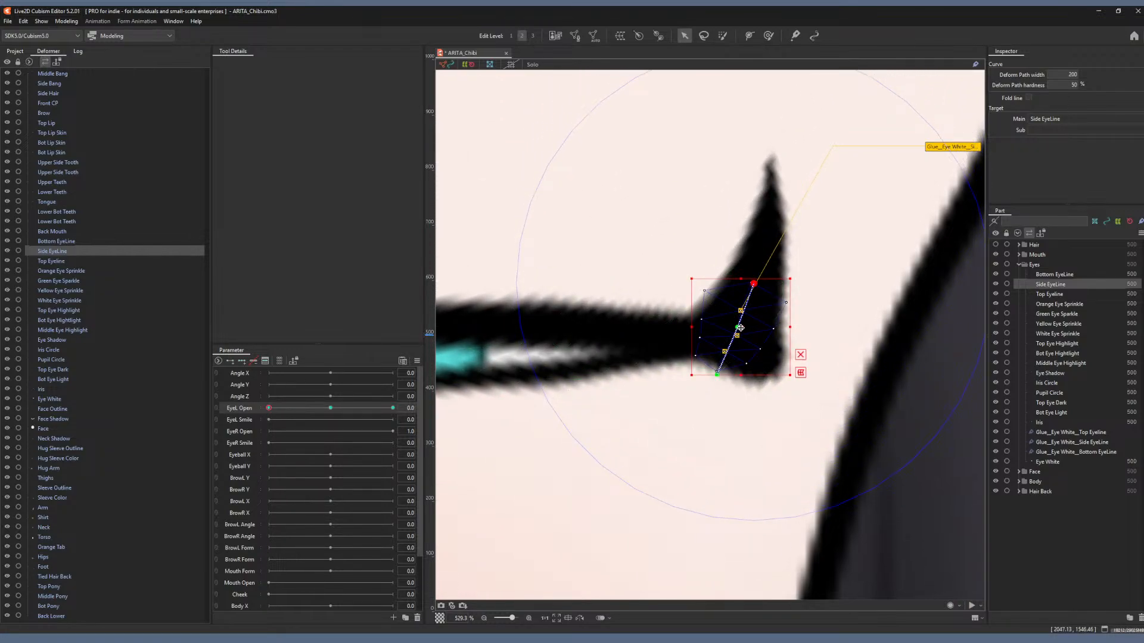
drag(744, 326, 746, 326)
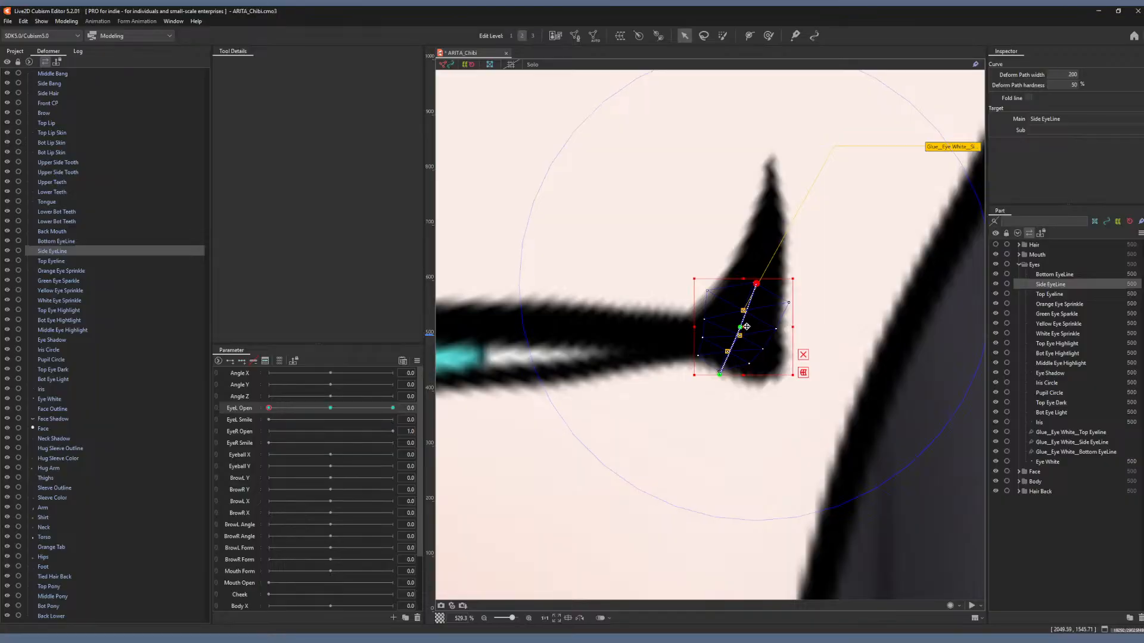
drag(330, 408, 266, 388)
Lower Top Eyeline's middle and outer path points onto Bottom EyeLine, and rotate its lash tip slightly outward.
scroll(656, 420, down, 8)
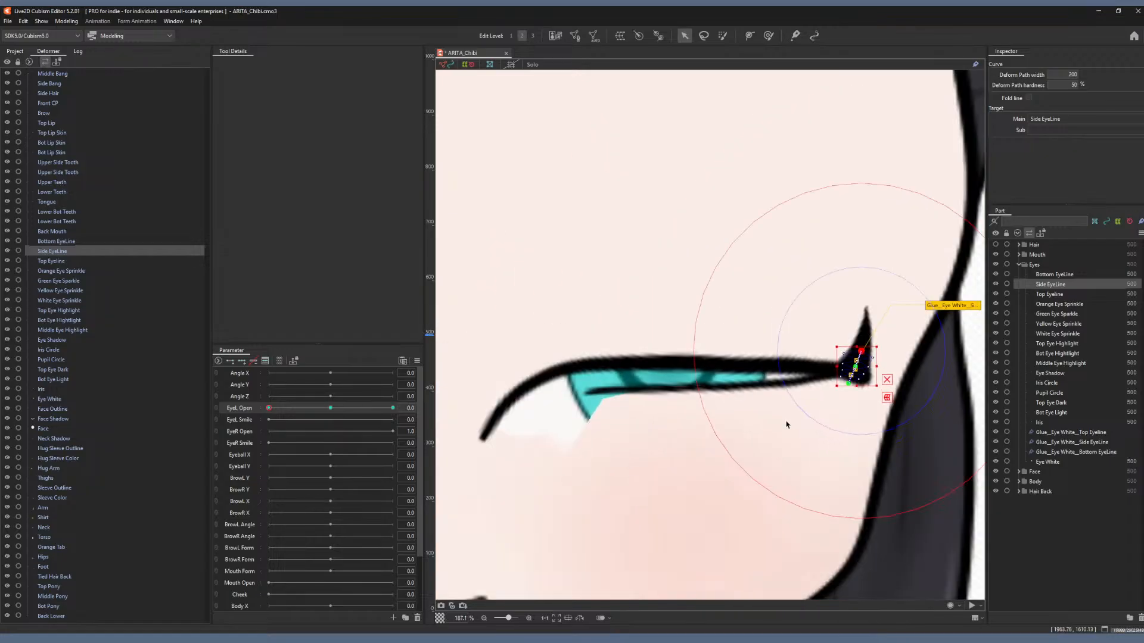
scroll(731, 434, down, 4)
scroll(734, 435, up, 3)
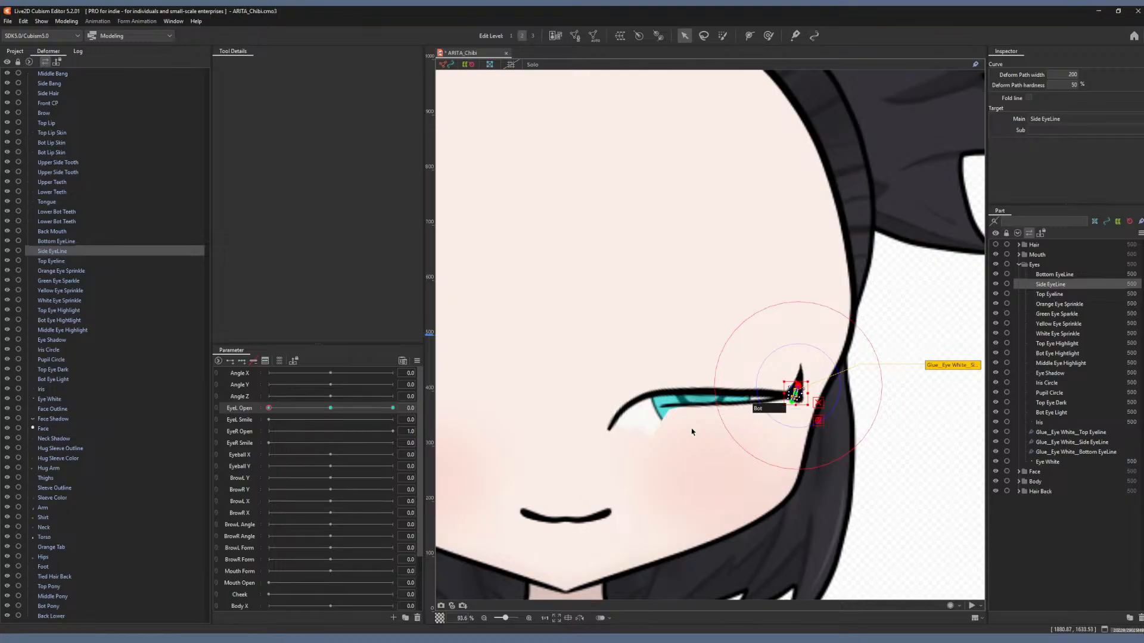
scroll(692, 430, up, 2)
scroll(692, 430, up, 2)
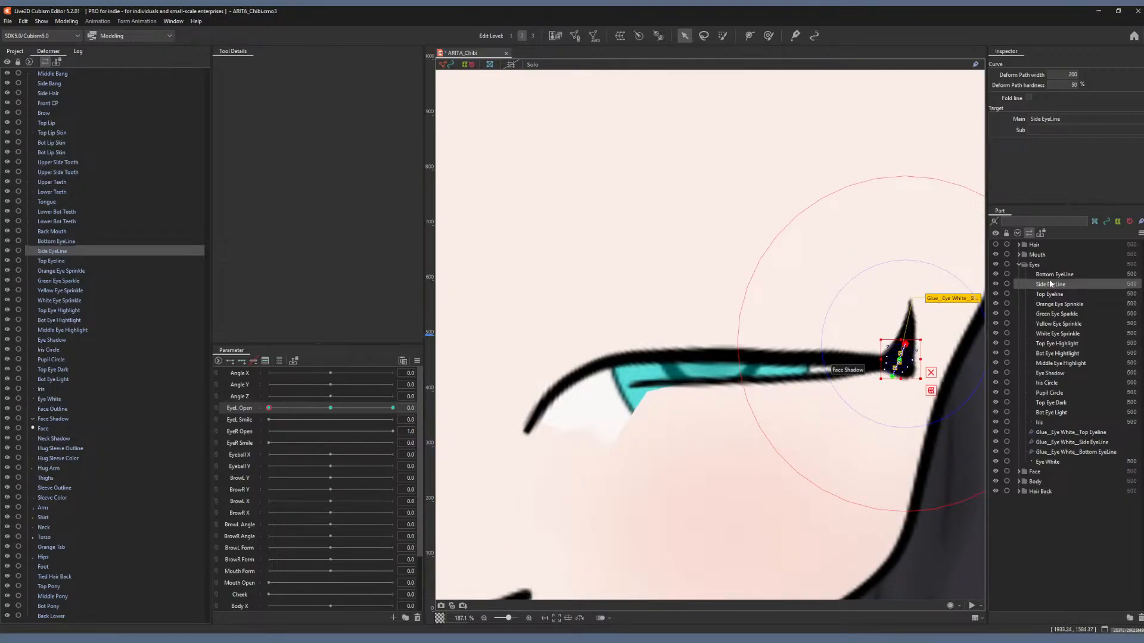
click(1051, 295)
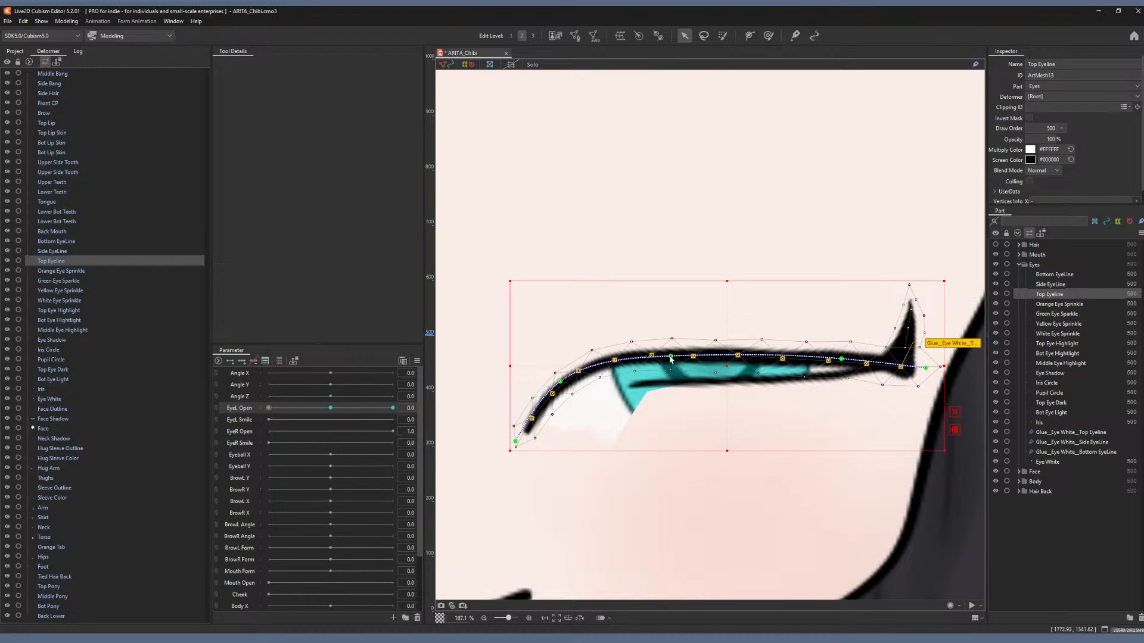
drag(671, 358, 667, 376)
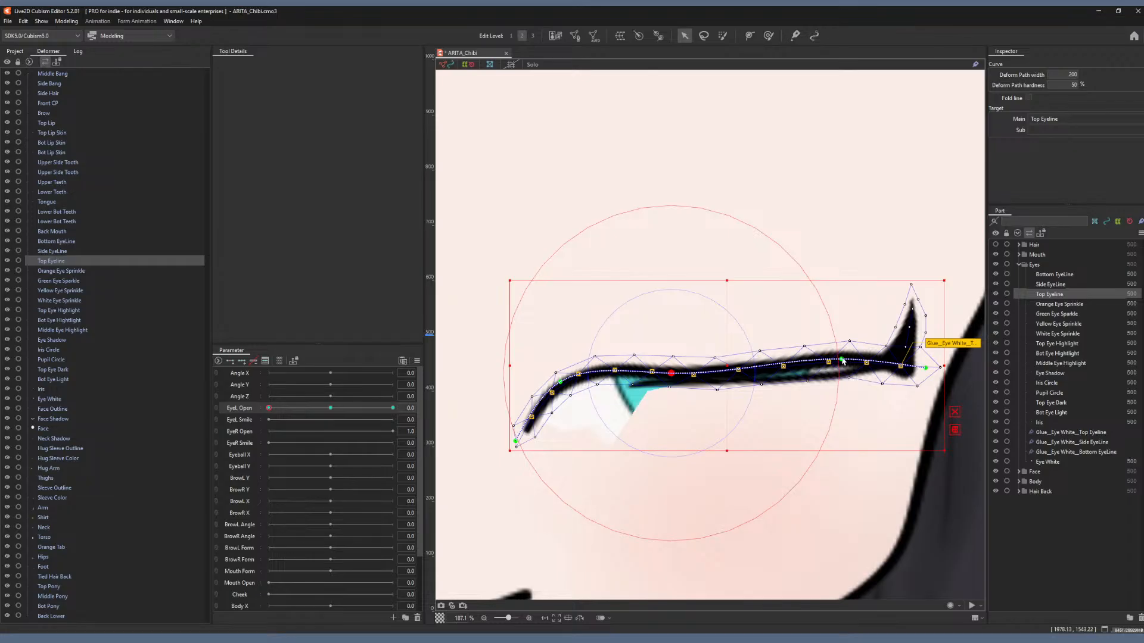
drag(842, 360, 843, 368)
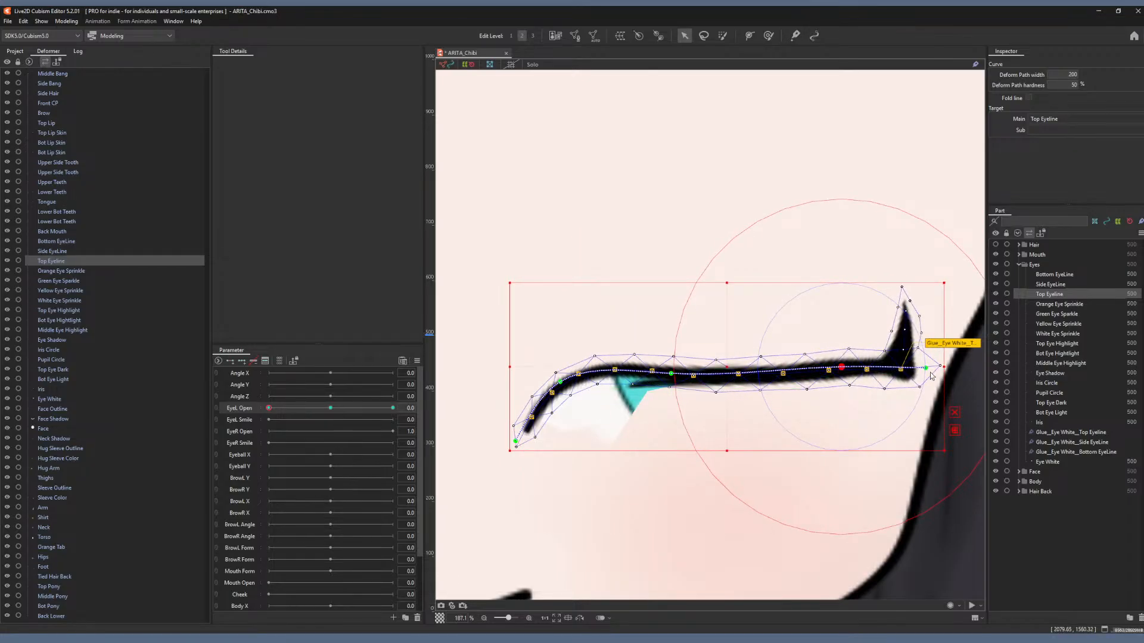
drag(926, 368, 926, 376)
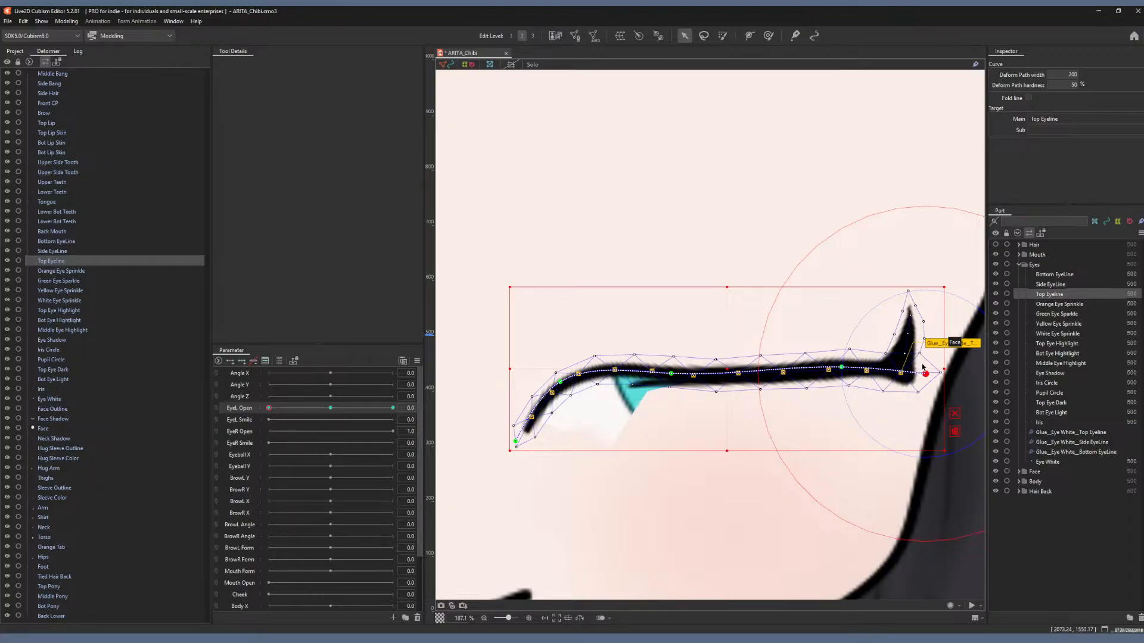
drag(878, 273, 940, 357)
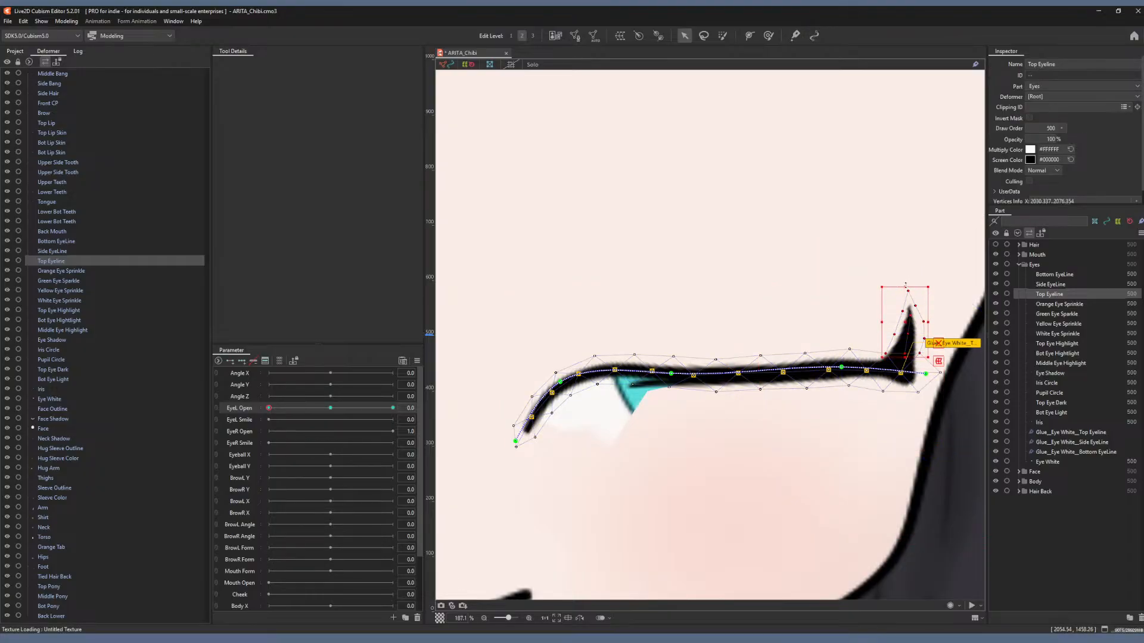
drag(901, 282, 911, 325)
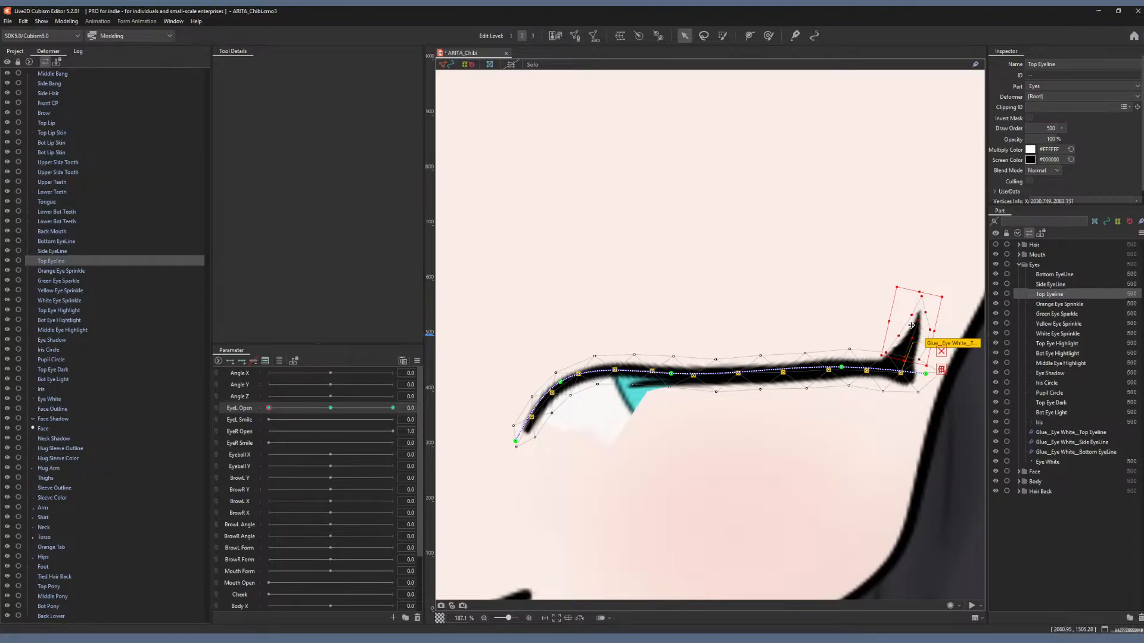
Shift Side EyeLine slightly outward and down, and raise Bottom EyeLine's inner path point toward Top Eyeline at EyeL Open 0.0.
click(1050, 285)
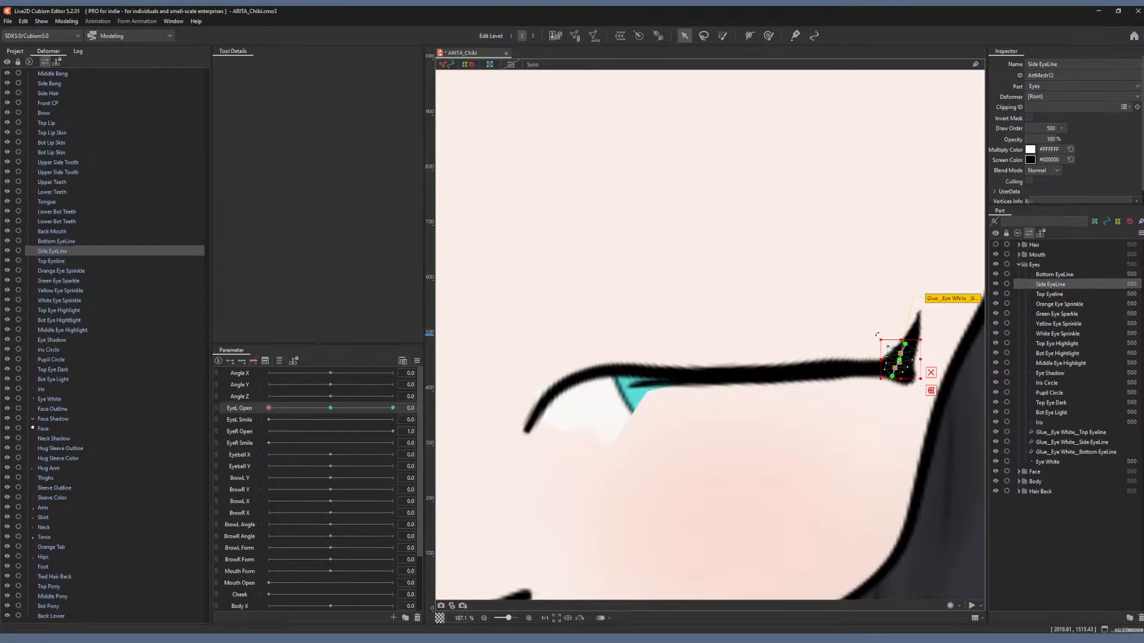
drag(877, 335, 905, 341)
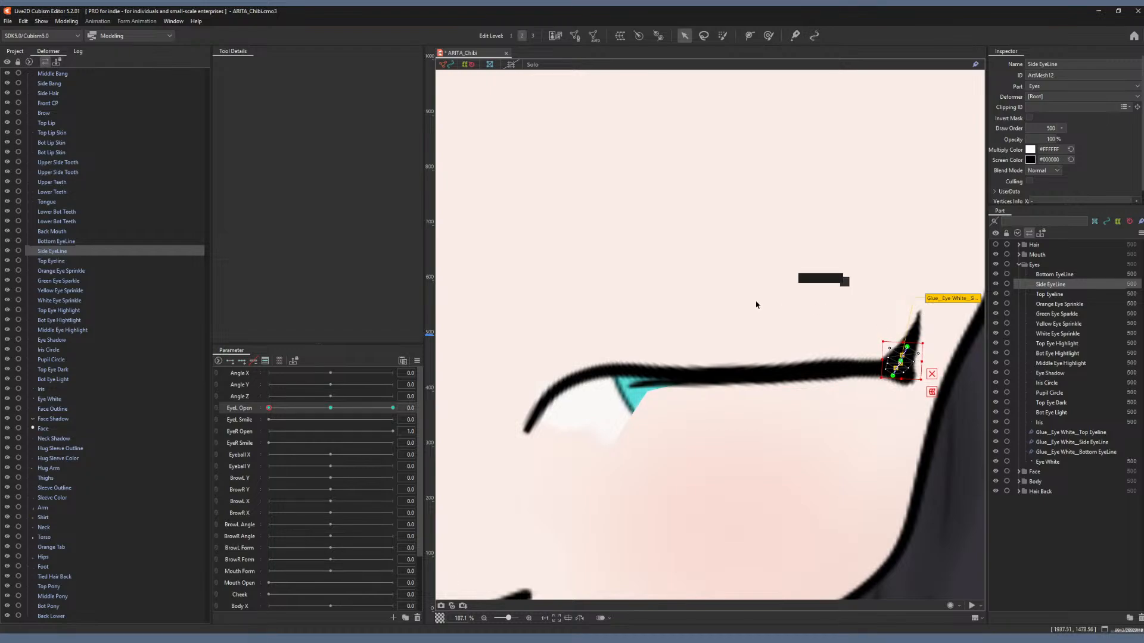
click(1043, 275)
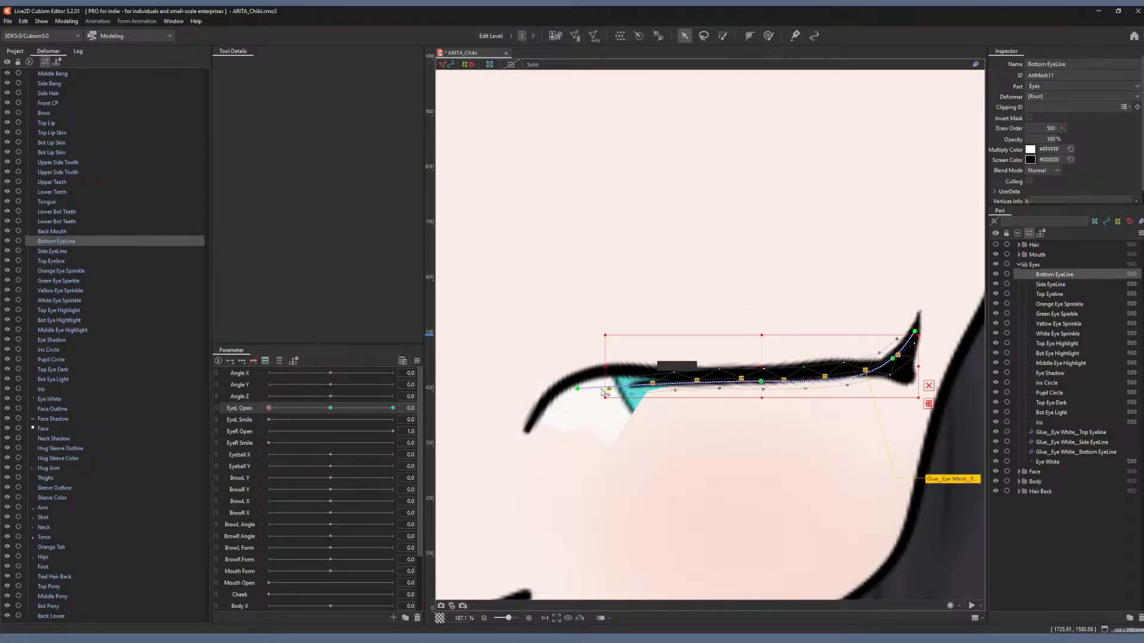
click(577, 389)
drag(577, 390, 577, 380)
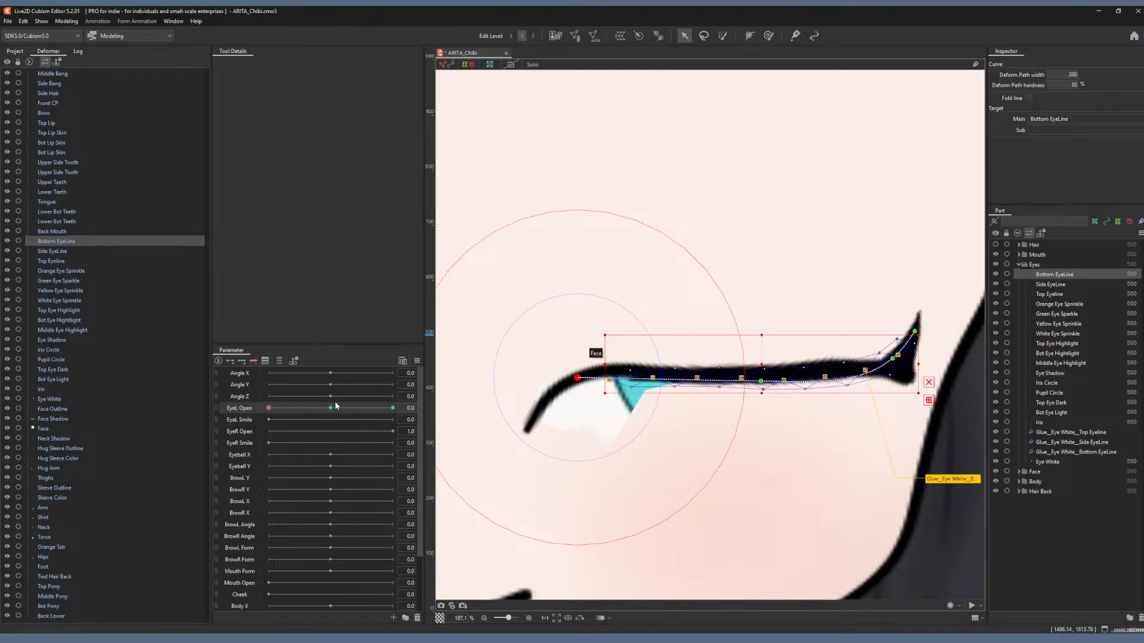
Scrub EyeL Open between 0.0 and 1.0 to examine how the three eyelines close together.
drag(335, 408, 268, 405)
scroll(641, 421, down, 5)
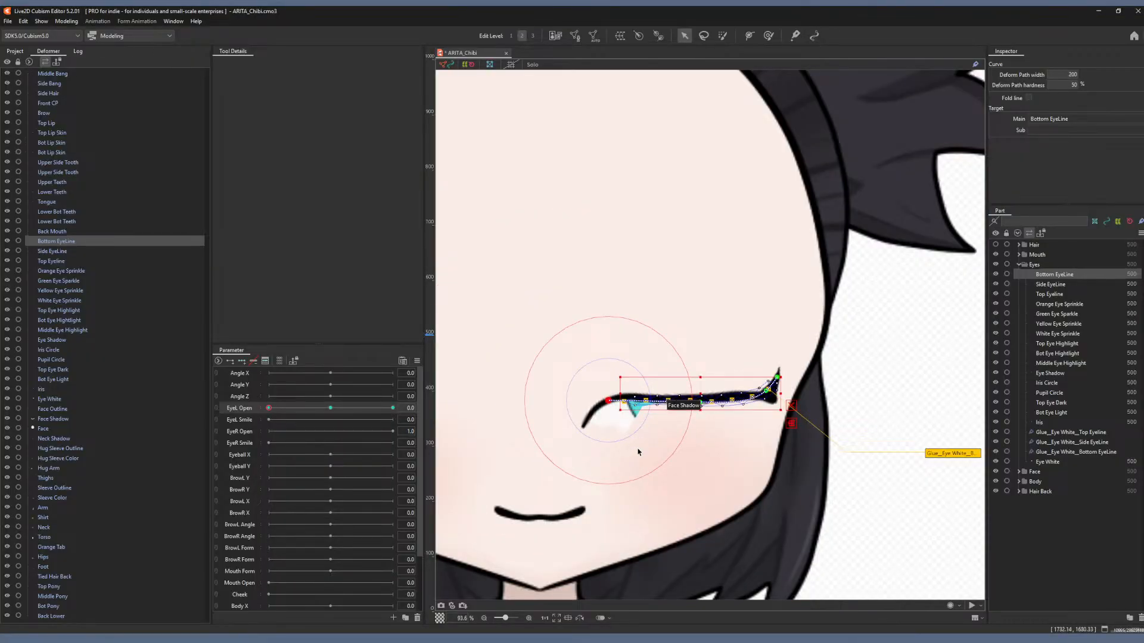
click(331, 408)
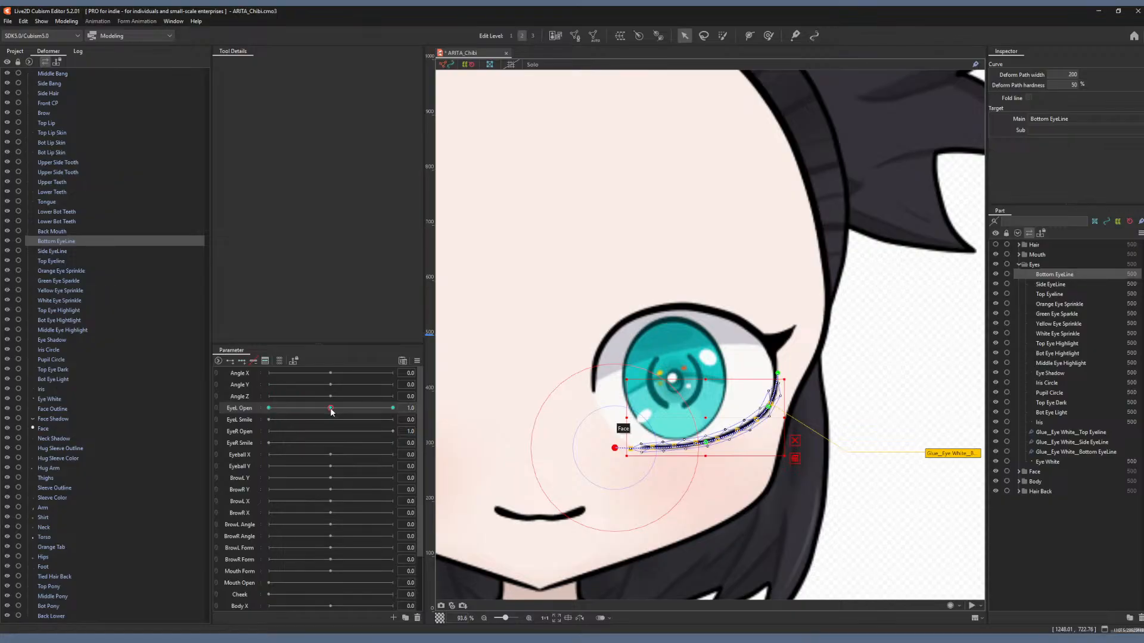
mouse_move(331, 412)
mouse_down()
mouse_move(253, 417)
mouse_move(286, 417)
mouse_up()
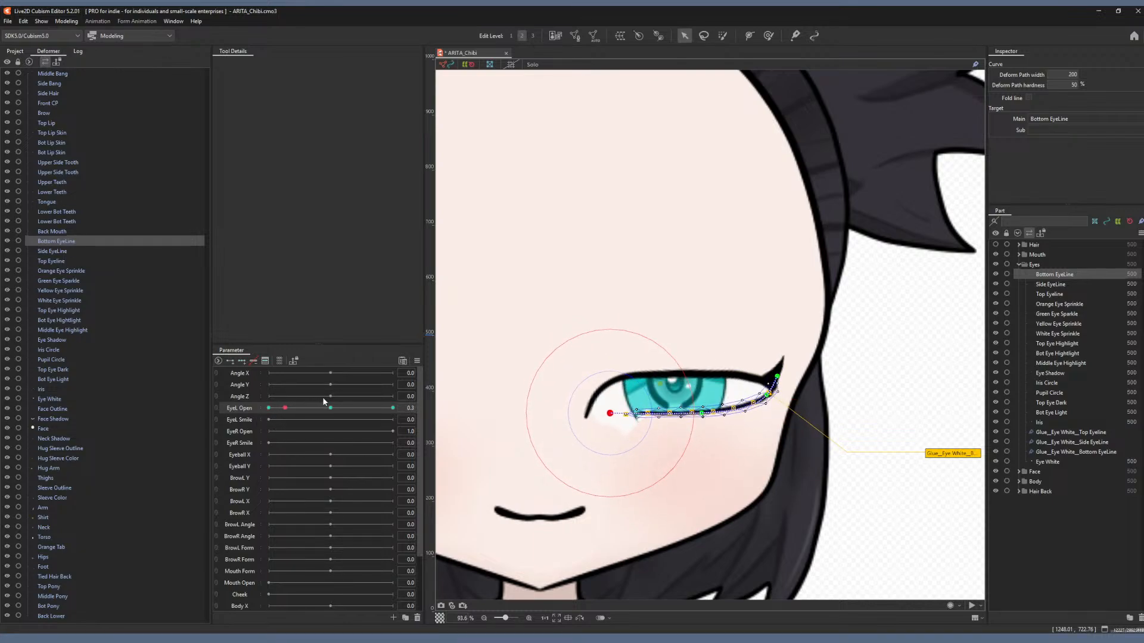
click(329, 408)
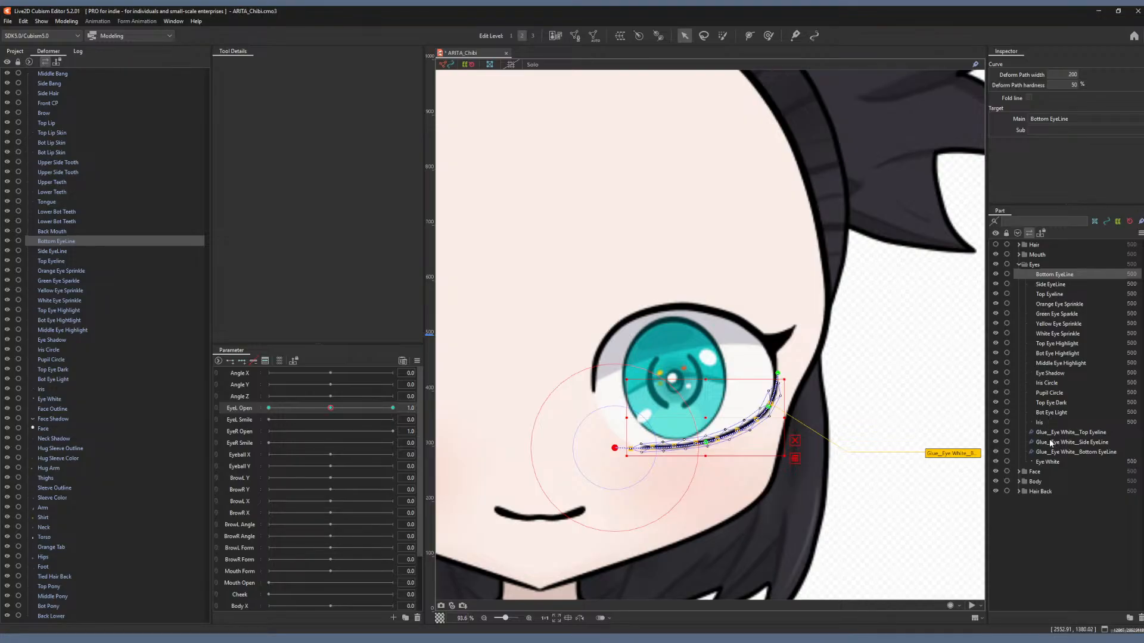
Add three EyeL Open keyforms to Eye White and go to EyeL Open 0.0.
click(1055, 462)
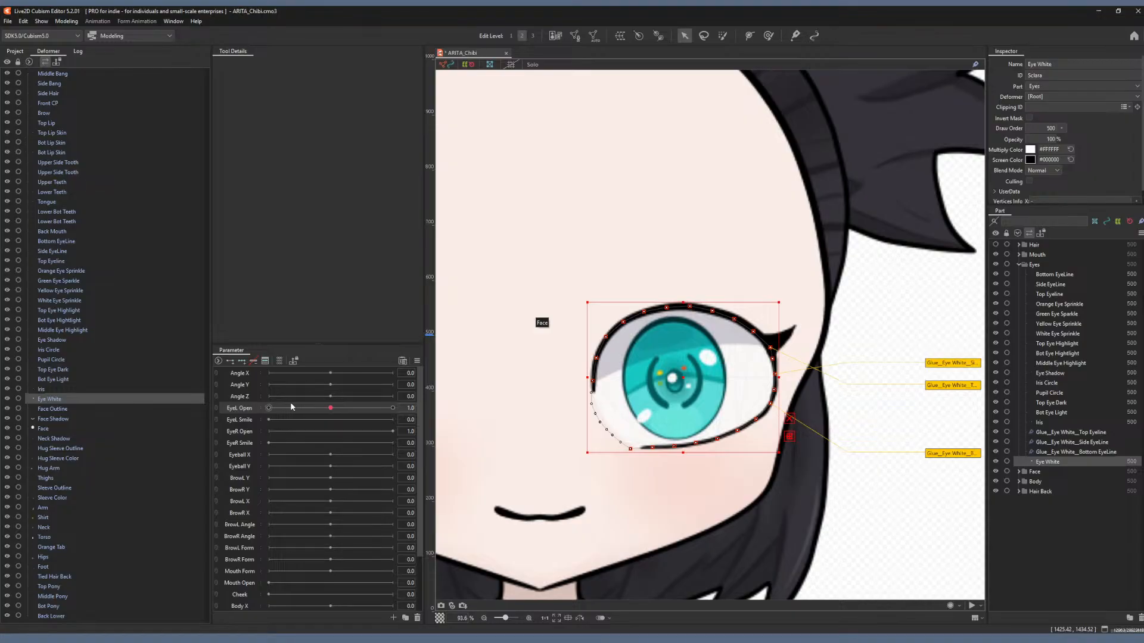
click(242, 362)
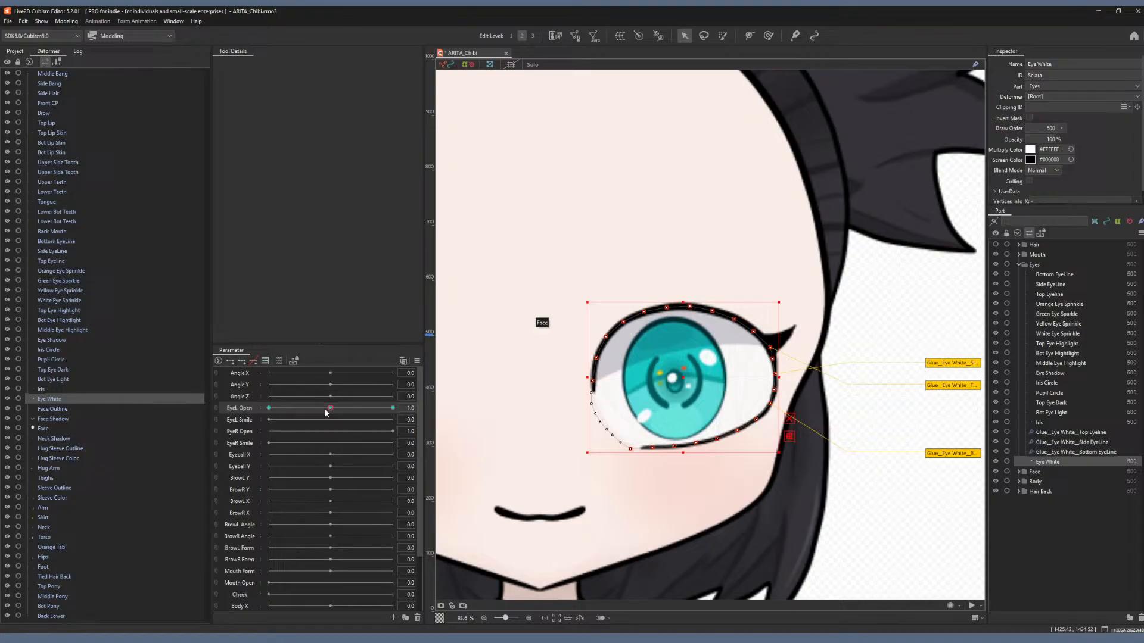
click(270, 408)
Try to tuck Eye White's loose inner-corner vertices behind Top Eyeline at EyeL Open 0.0.
scroll(578, 351, up, 3)
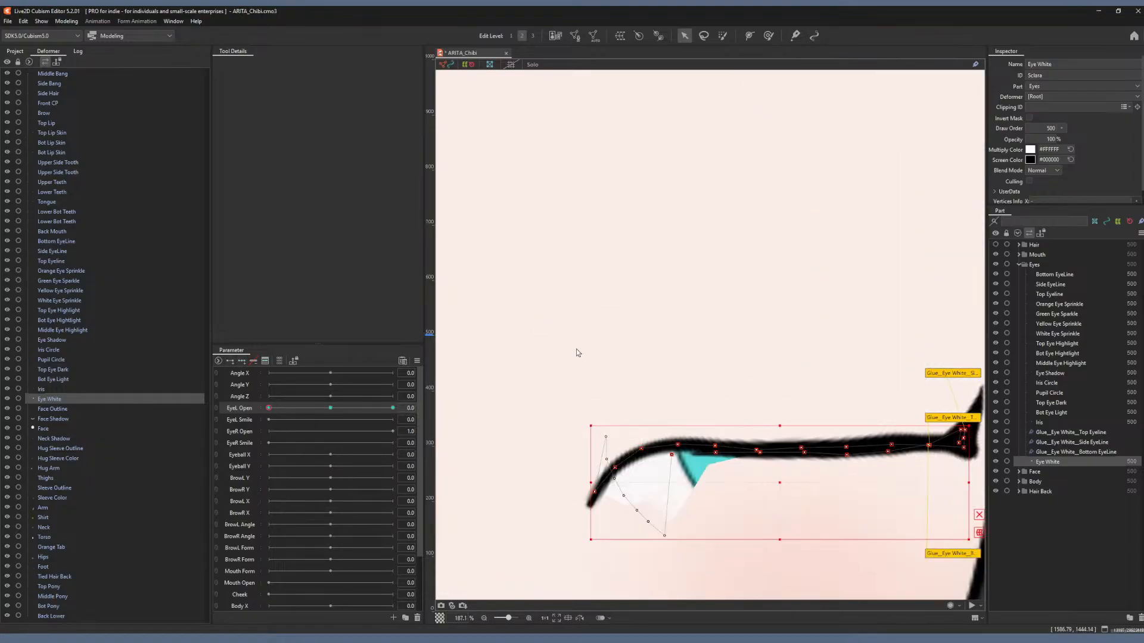
drag(679, 360, 615, 286)
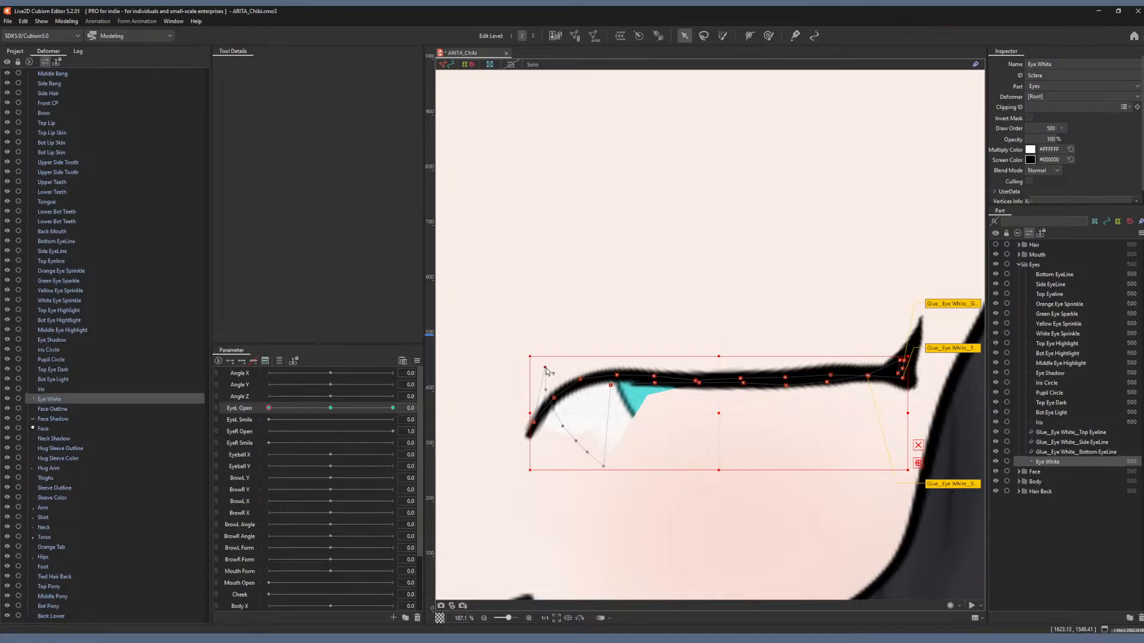
drag(545, 367, 585, 383)
drag(577, 442, 592, 379)
drag(588, 452, 611, 383)
drag(604, 466, 610, 386)
scroll(588, 426, up, 2)
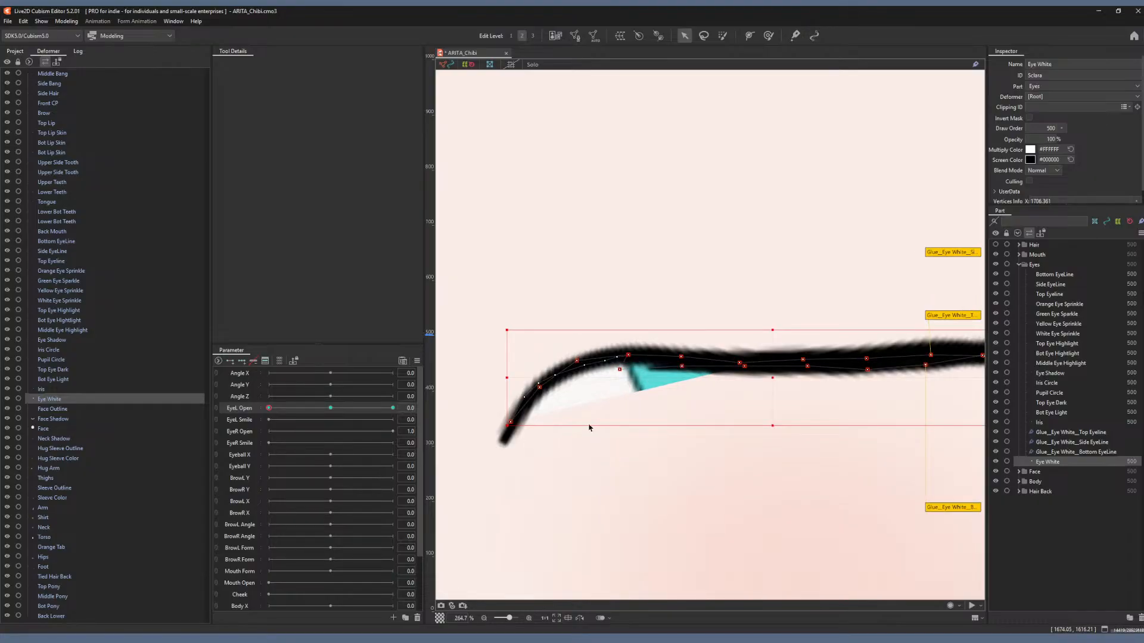
scroll(589, 427, up, 2)
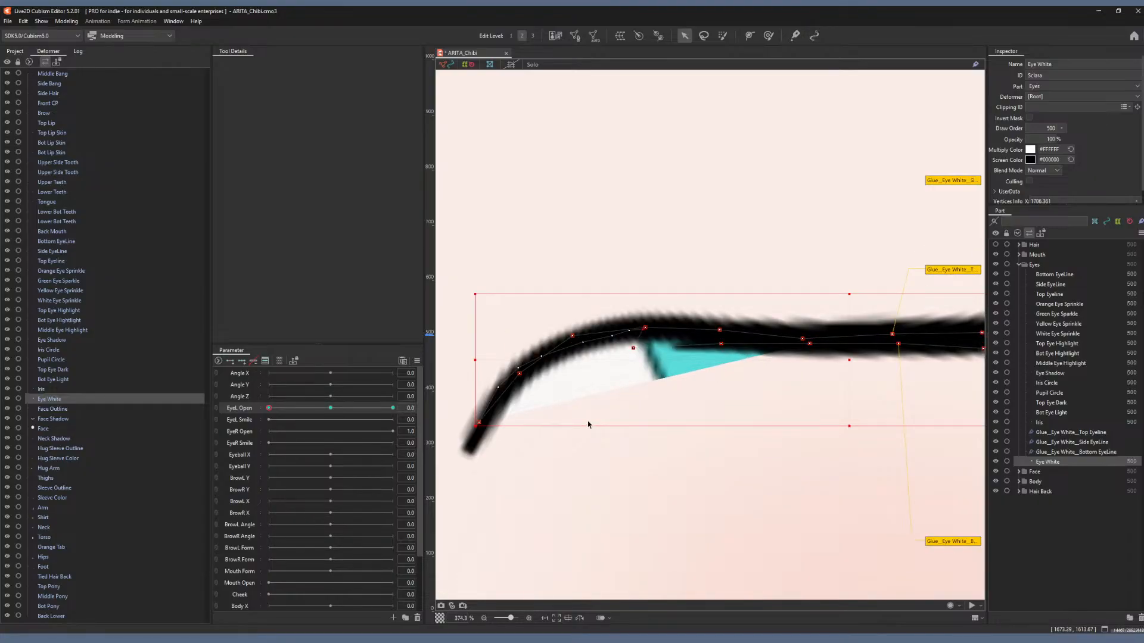
Compare Eye White at EyeL Open 1.0 and 0.0, examining the inner corner where white and iris show.
click(331, 408)
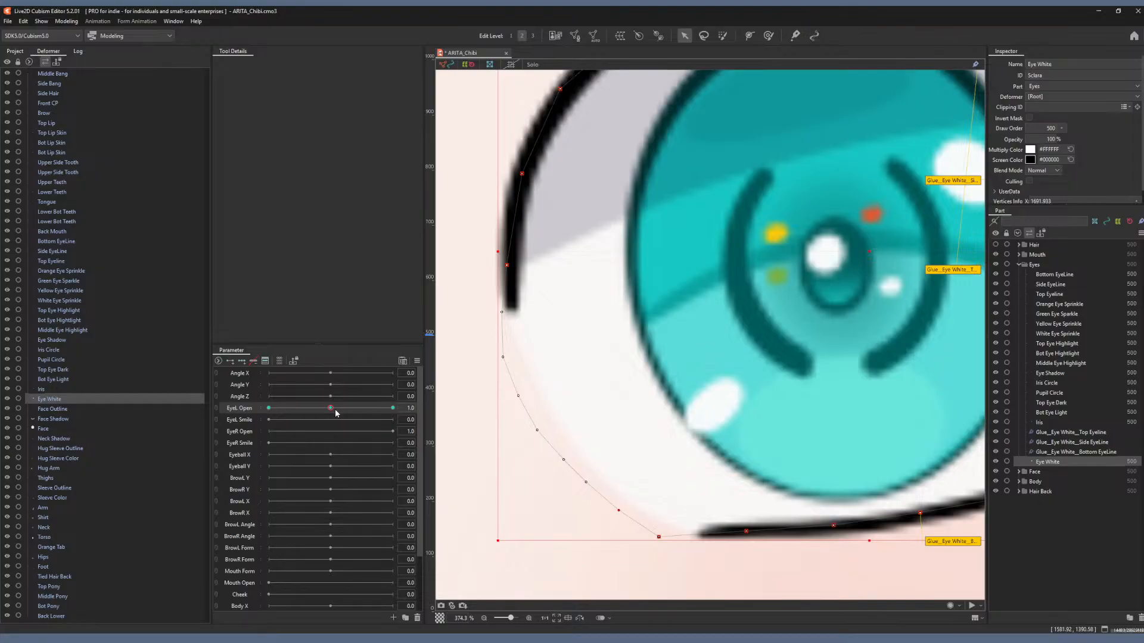
drag(331, 410, 268, 412)
scroll(579, 446, down, 4)
scroll(581, 453, down, 4)
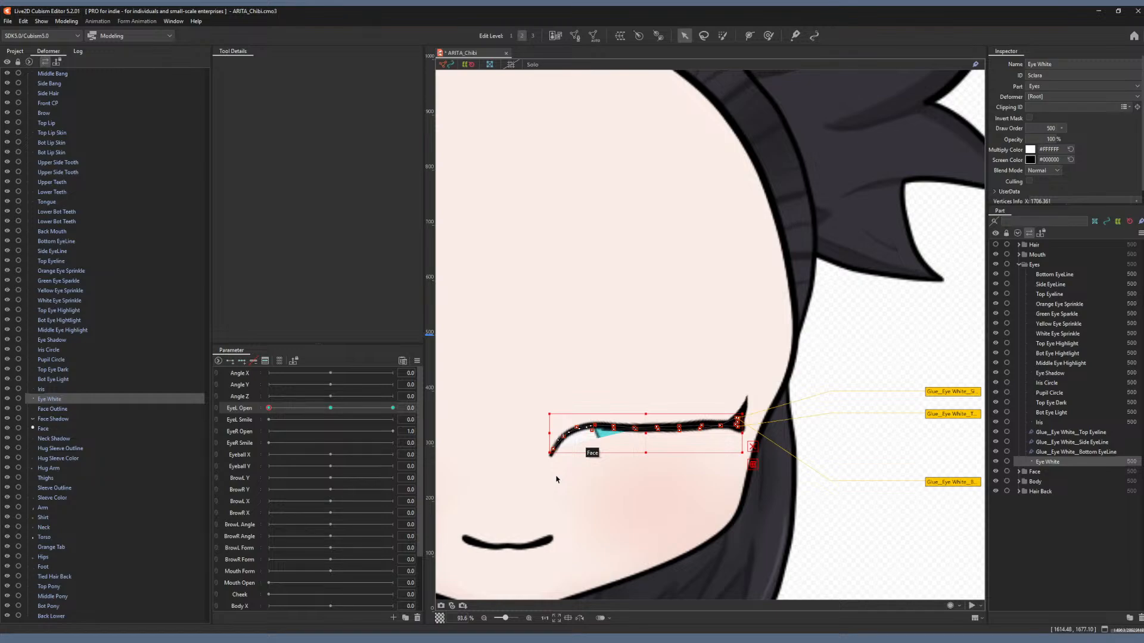
scroll(557, 479, up, 6)
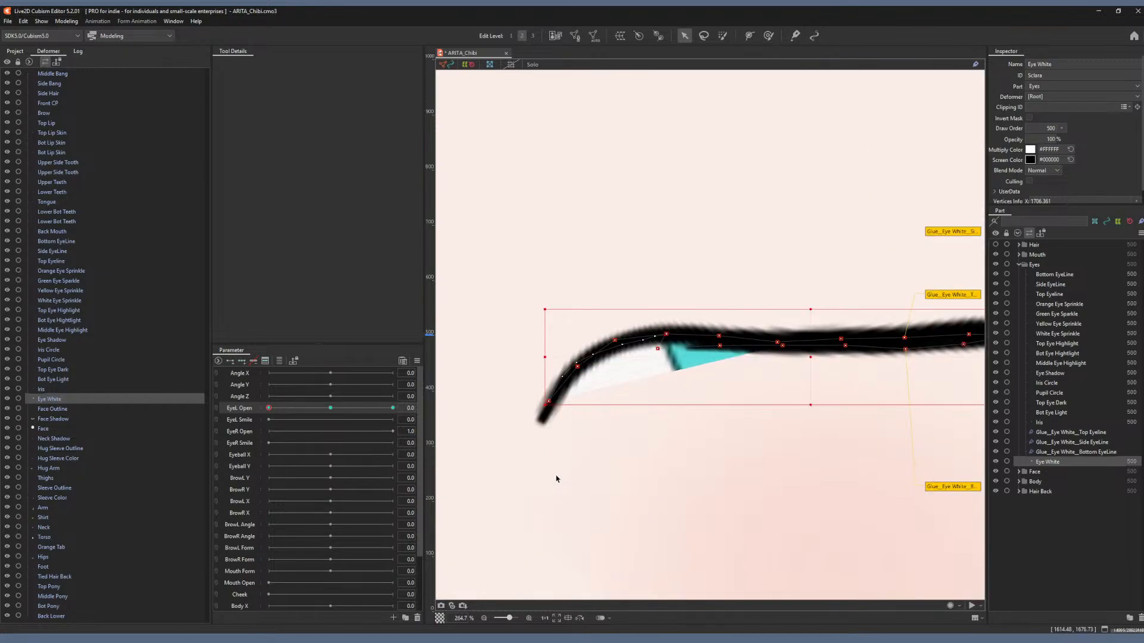
Reset Eye White's three EyeL Open keyforms to its open shape, and check the deformation across EyeL Open.
click(331, 408)
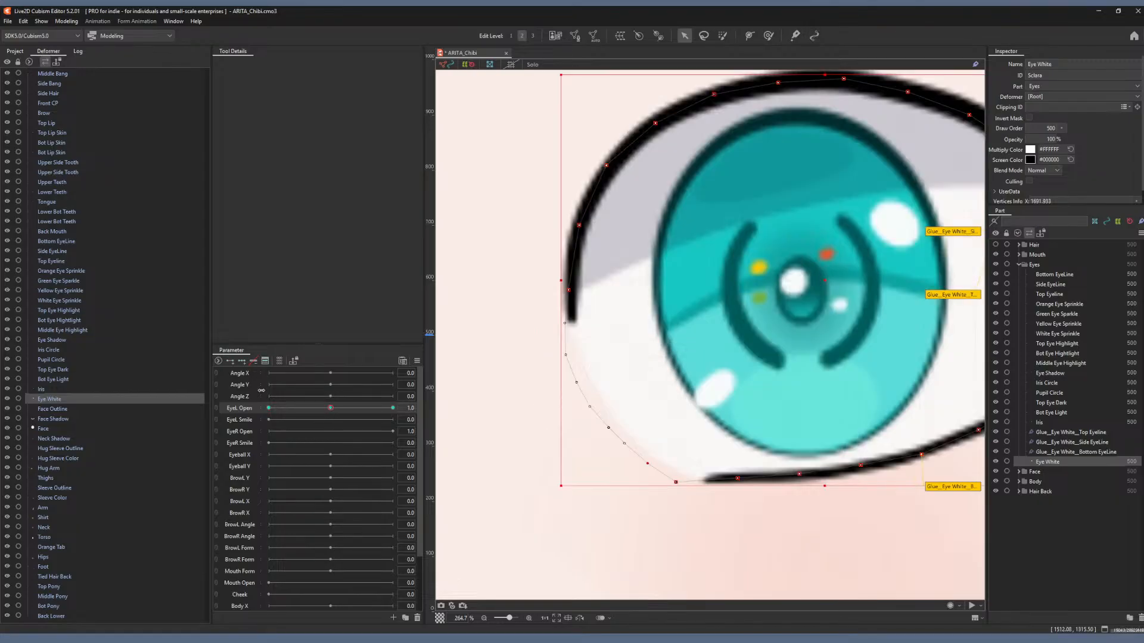
click(247, 361)
click(268, 408)
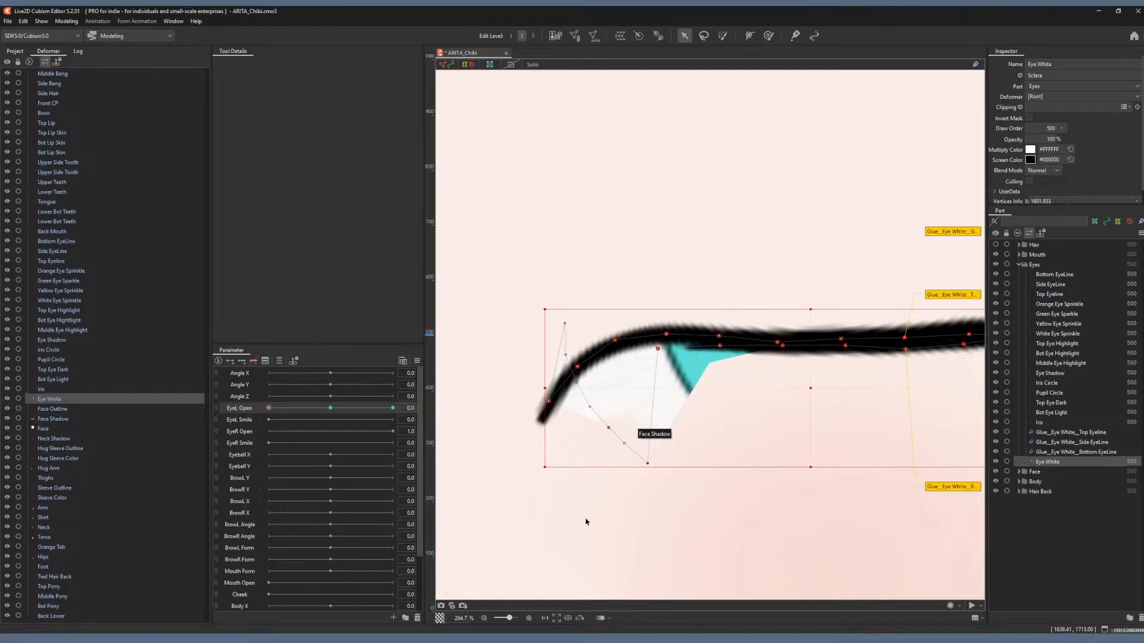
mouse_move(325, 410)
mouse_down()
mouse_move(270, 402)
mouse_move(338, 411)
mouse_up()
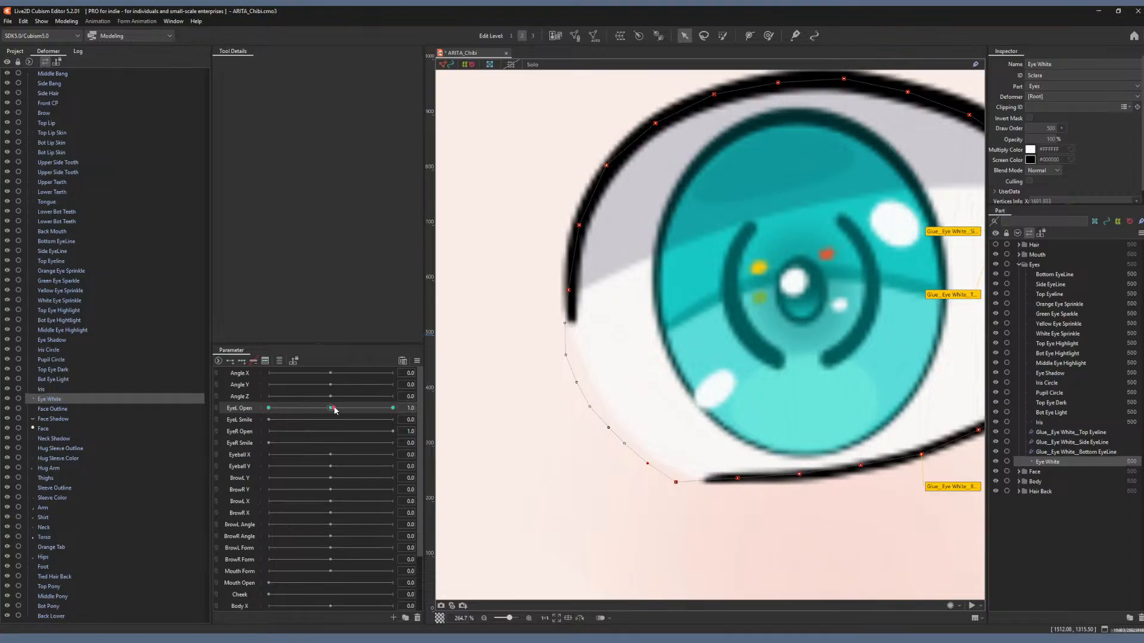
mouse_move(334, 410)
mouse_down()
mouse_move(266, 392)
mouse_move(331, 391)
mouse_up()
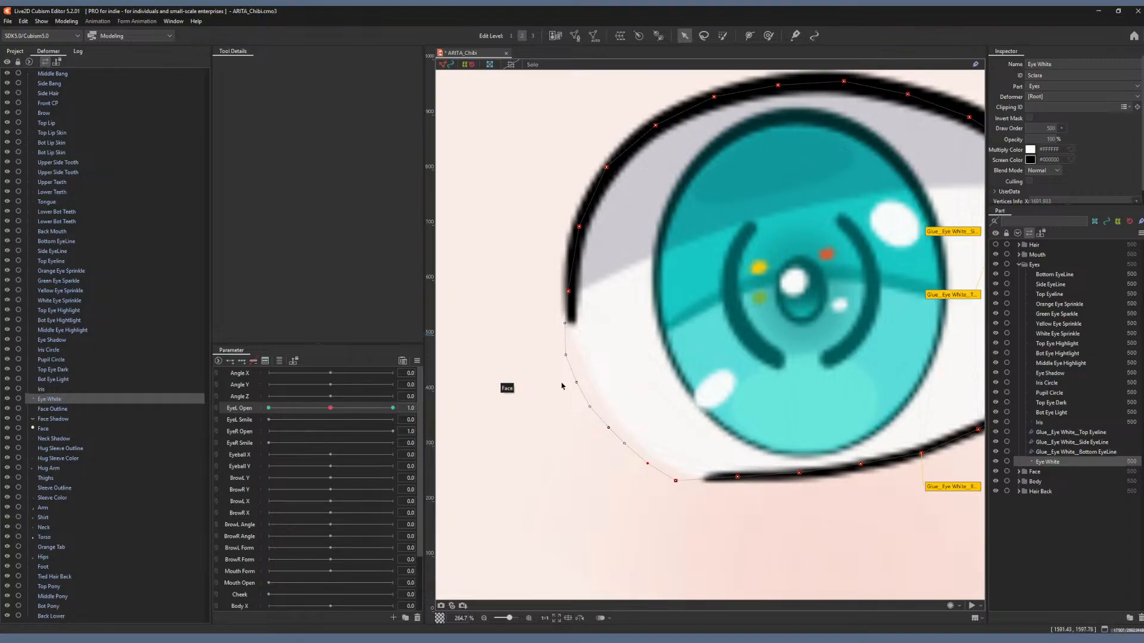
Add one interior vertex to Eye White's mesh near the lower inner corner, beside the iris, and apply the mesh edit.
click(330, 408)
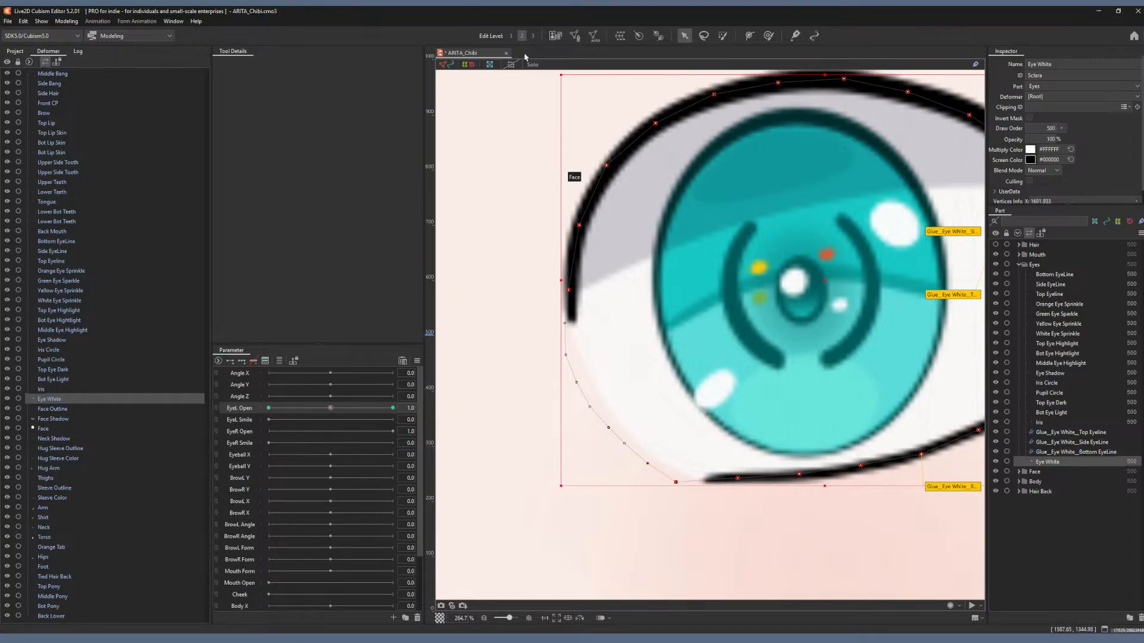
click(574, 36)
click(254, 63)
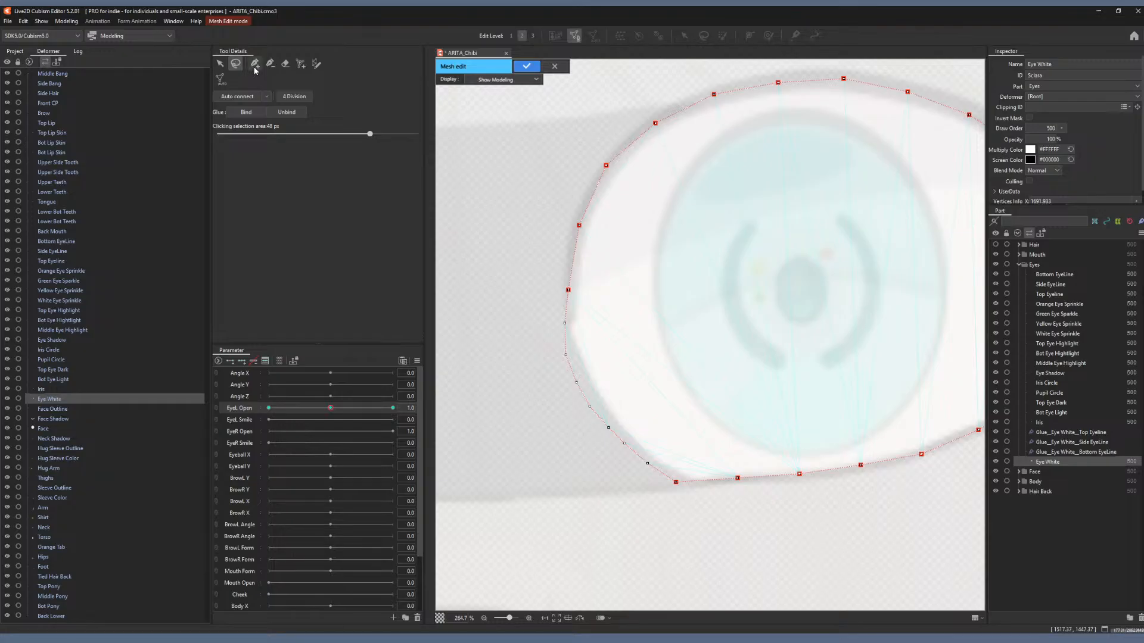
click(654, 386)
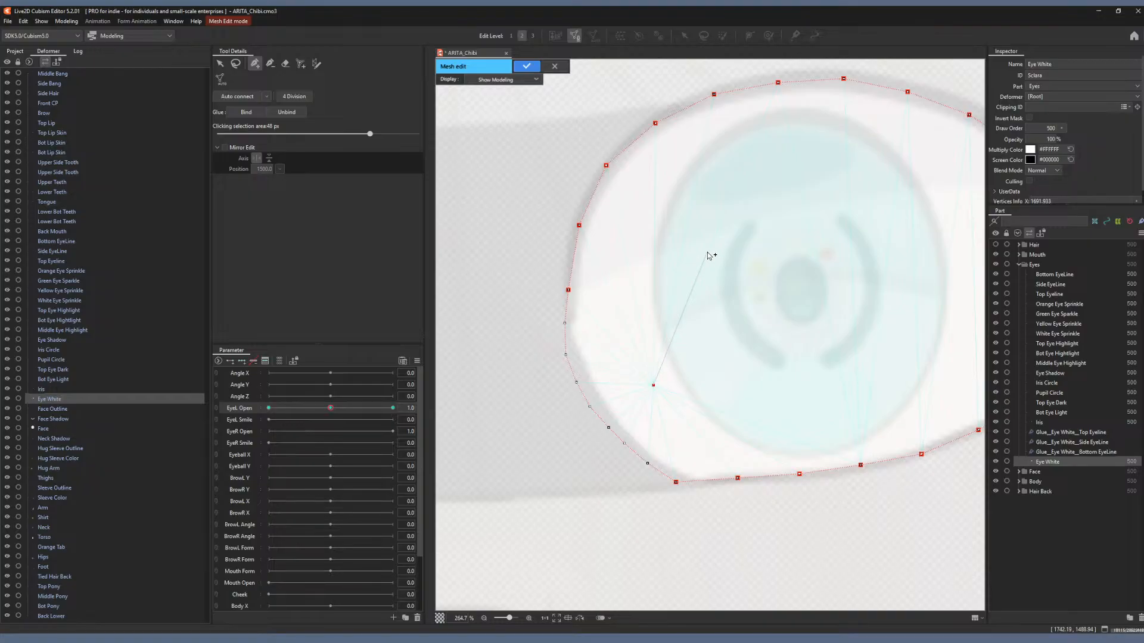
click(528, 68)
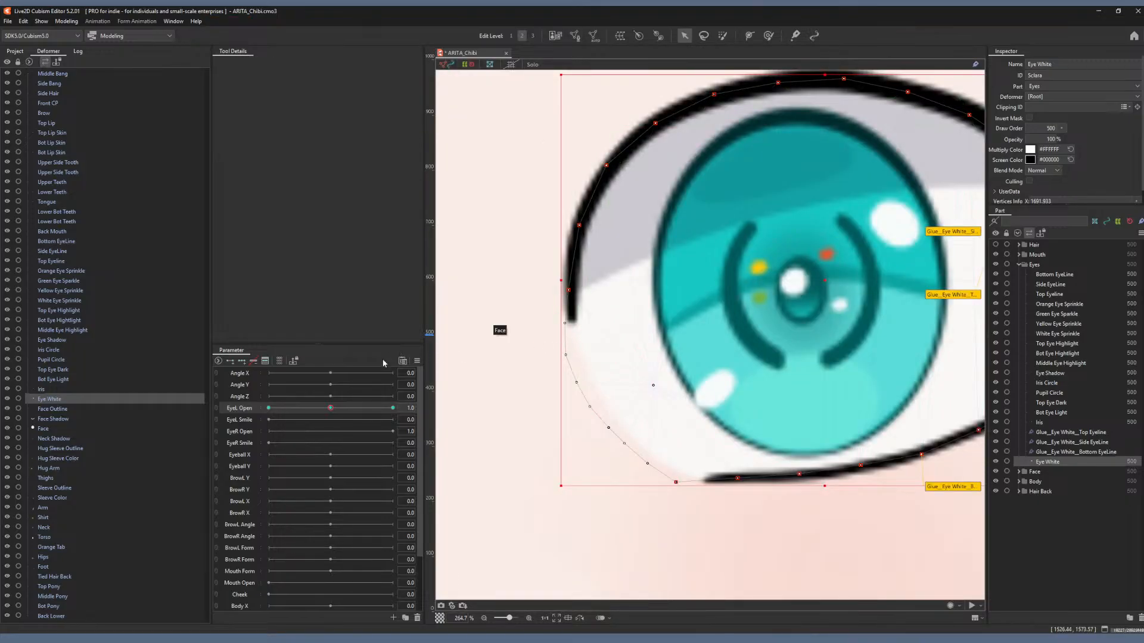
At EyeL Open 0.0, move Eye White's new interior vertex and loose inner-corner vertices up behind Top Eyeline.
click(281, 410)
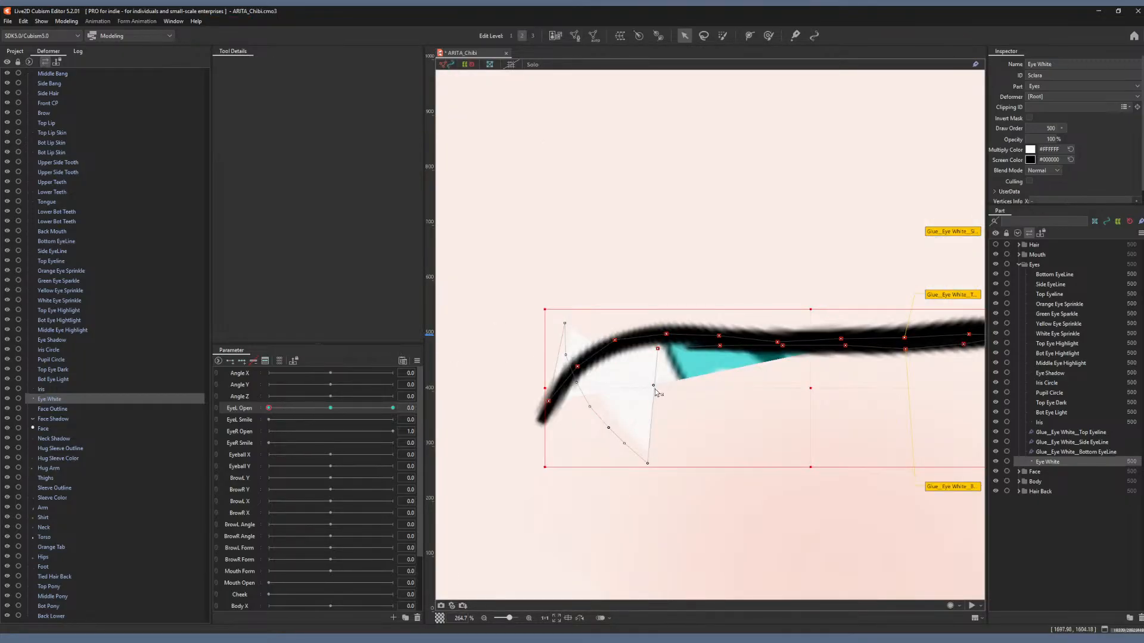
drag(644, 379, 635, 342)
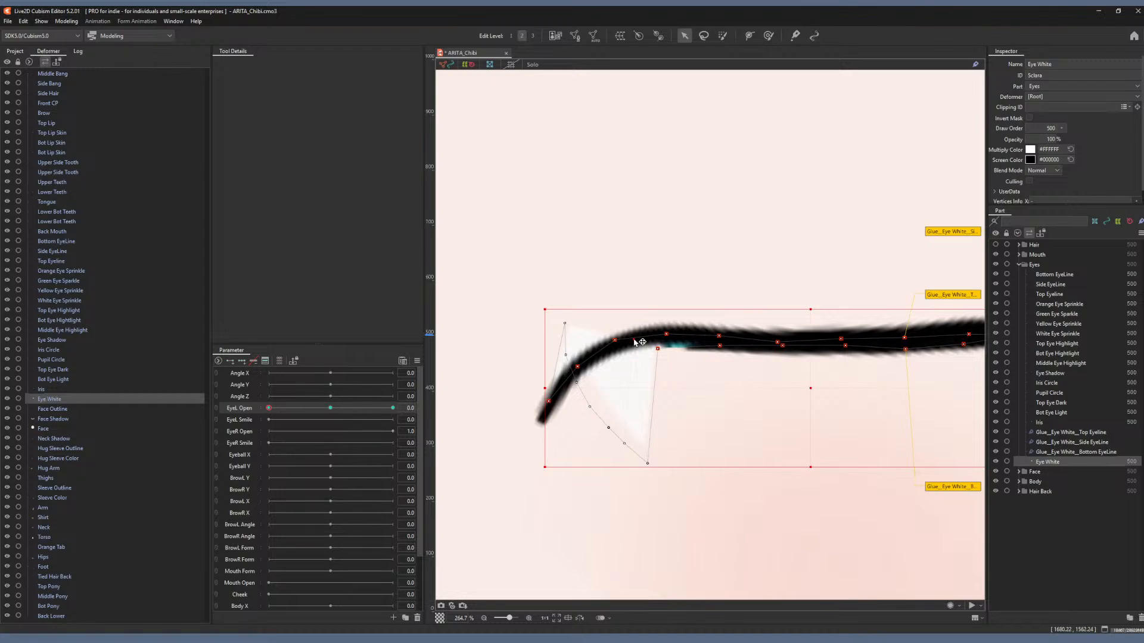
drag(564, 323, 598, 357)
drag(608, 428, 612, 353)
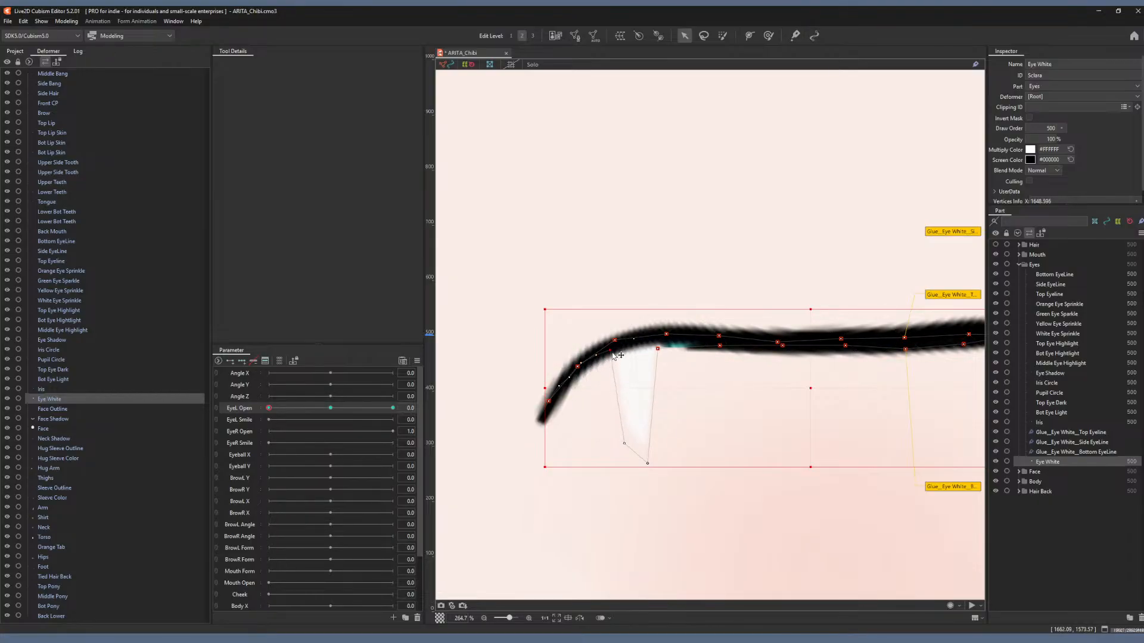
drag(624, 443, 623, 340)
drag(647, 463, 643, 341)
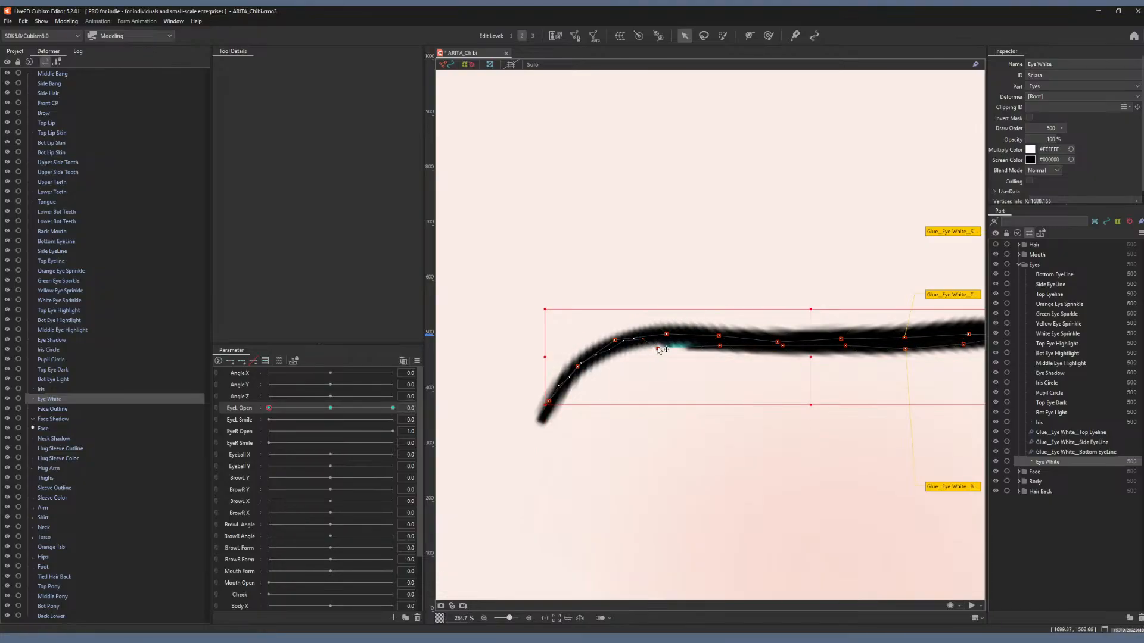
click(658, 349)
scroll(660, 361, down, 8)
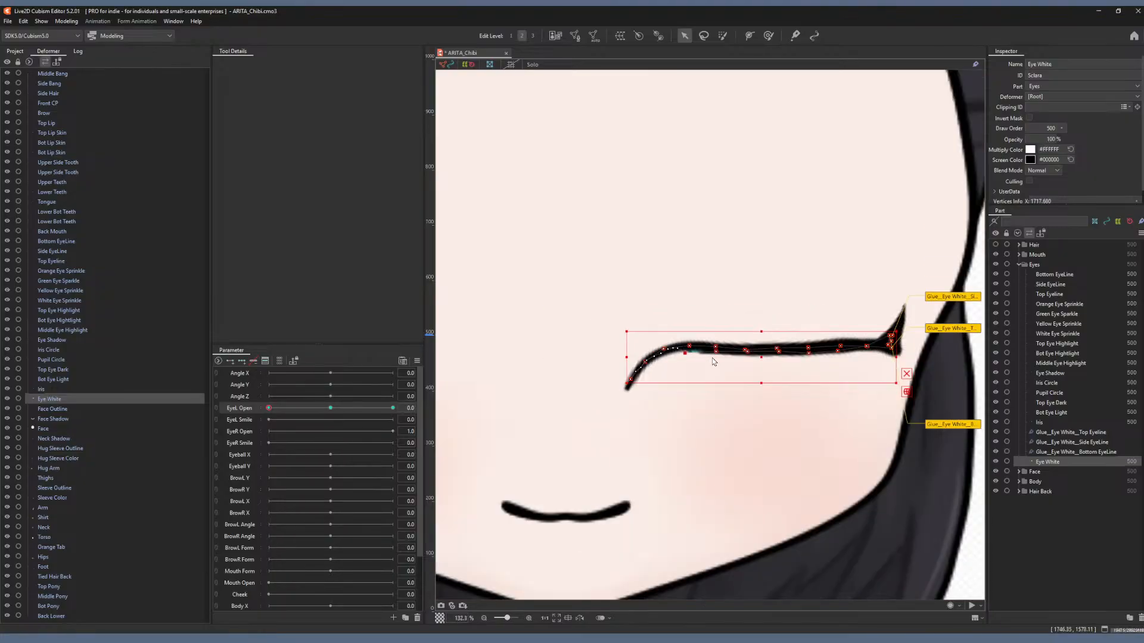
scroll(714, 361, up, 4)
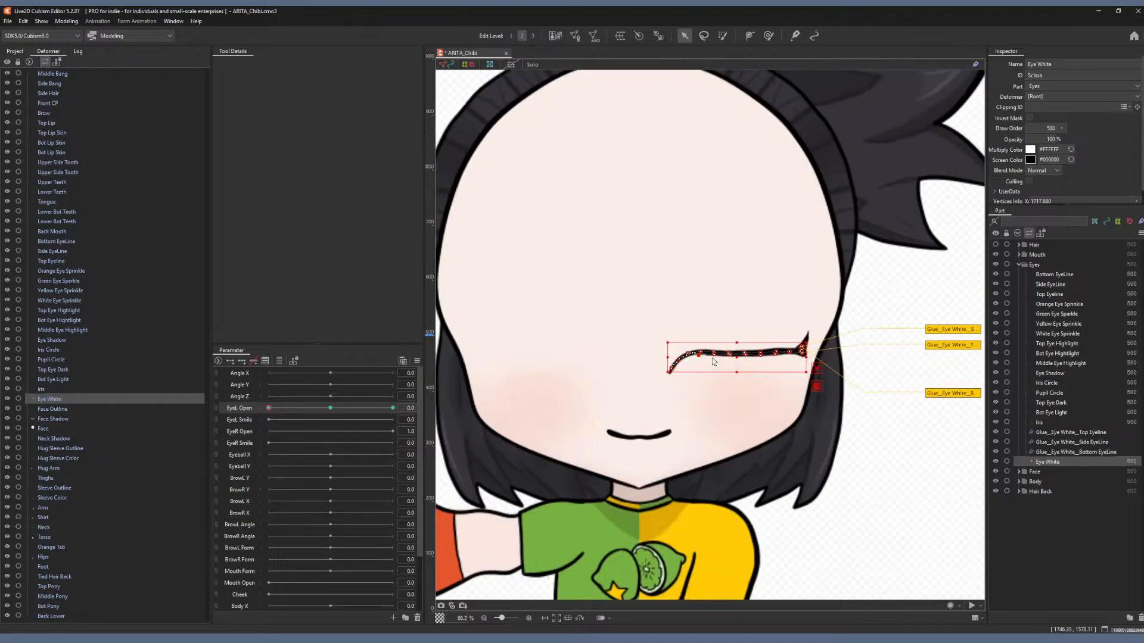
Deselect Eye White and scrub EyeL Open between 1.0 and 0.0 to examine the blink without mesh overlays.
click(641, 268)
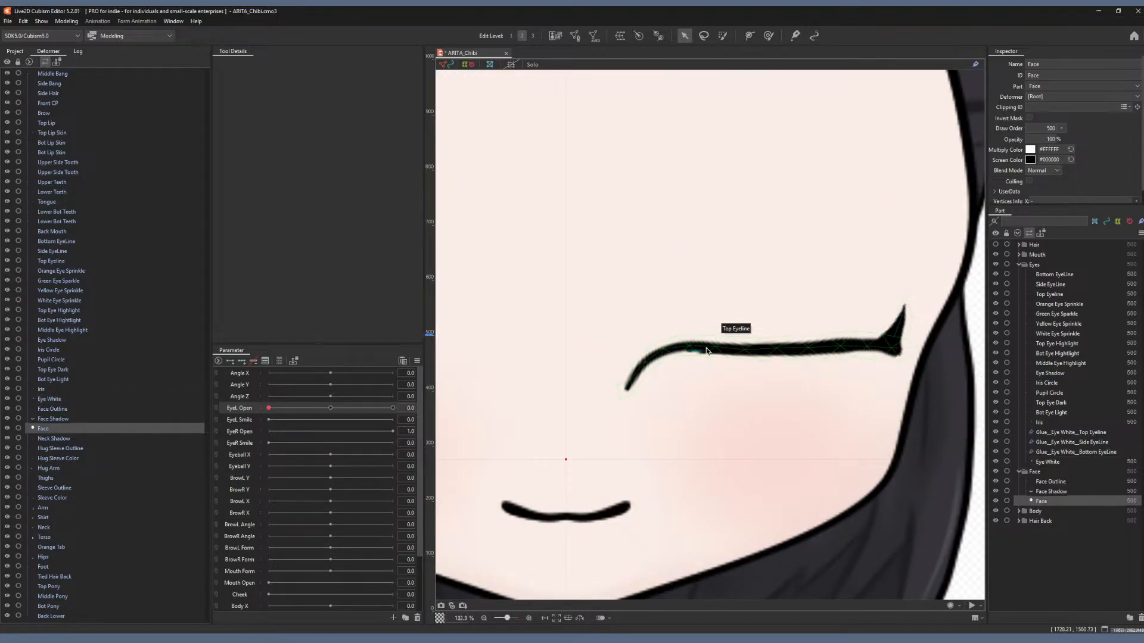
drag(331, 409, 286, 410)
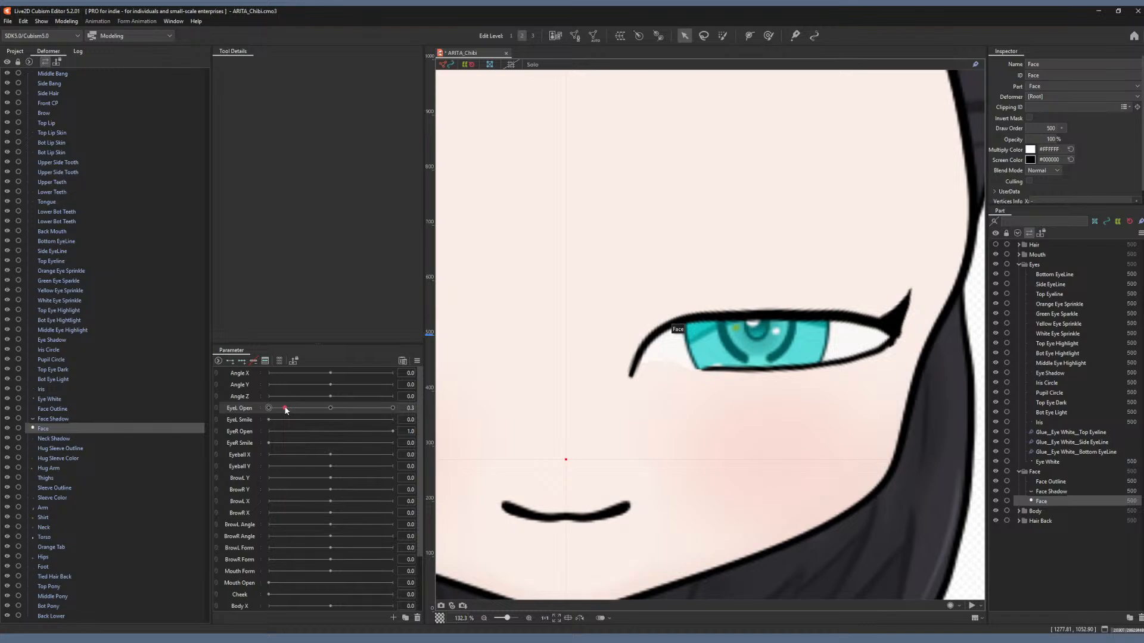
drag(330, 410, 264, 401)
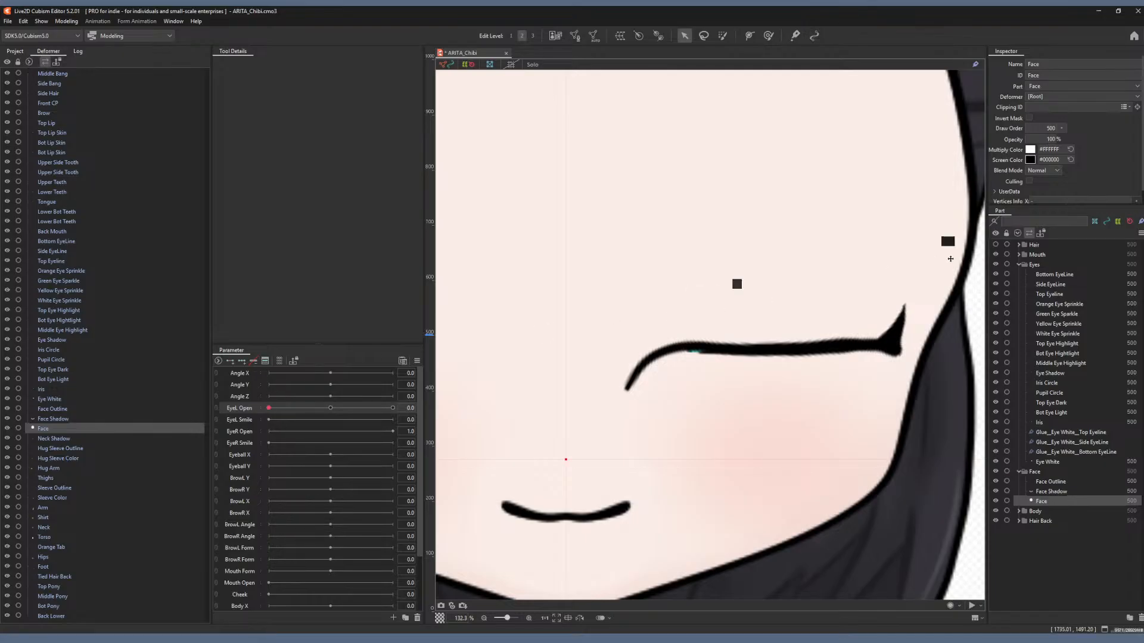
At EyeL Open 0.0, use Top Eyeline's deform path to raise and extend its inner tip into a flatter line, and check the blink.
click(1049, 295)
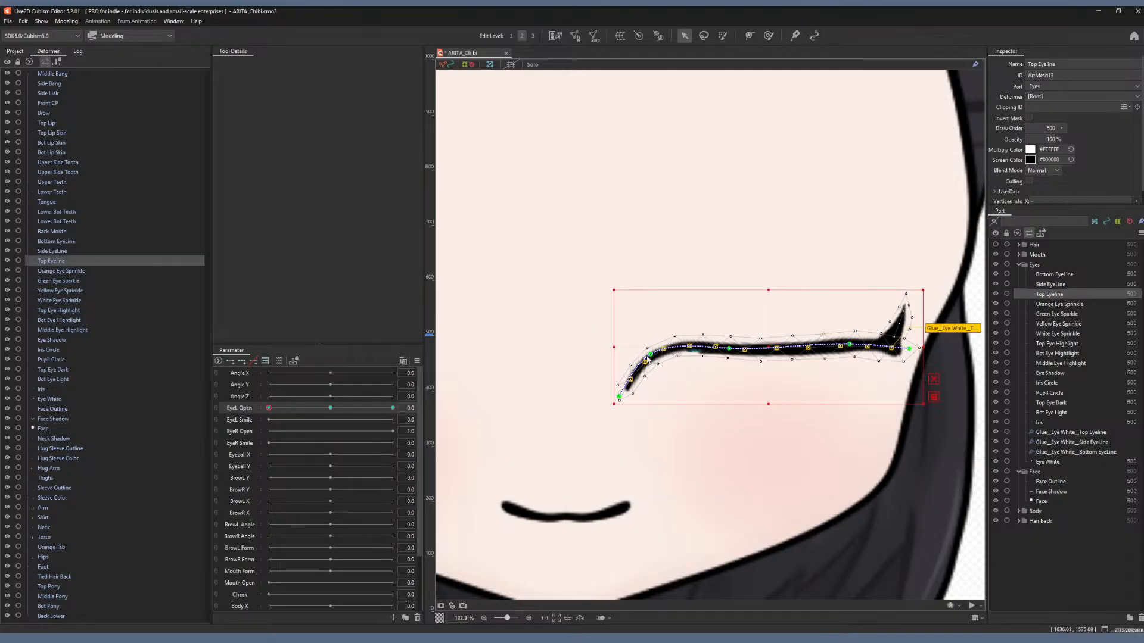
drag(649, 357, 657, 356)
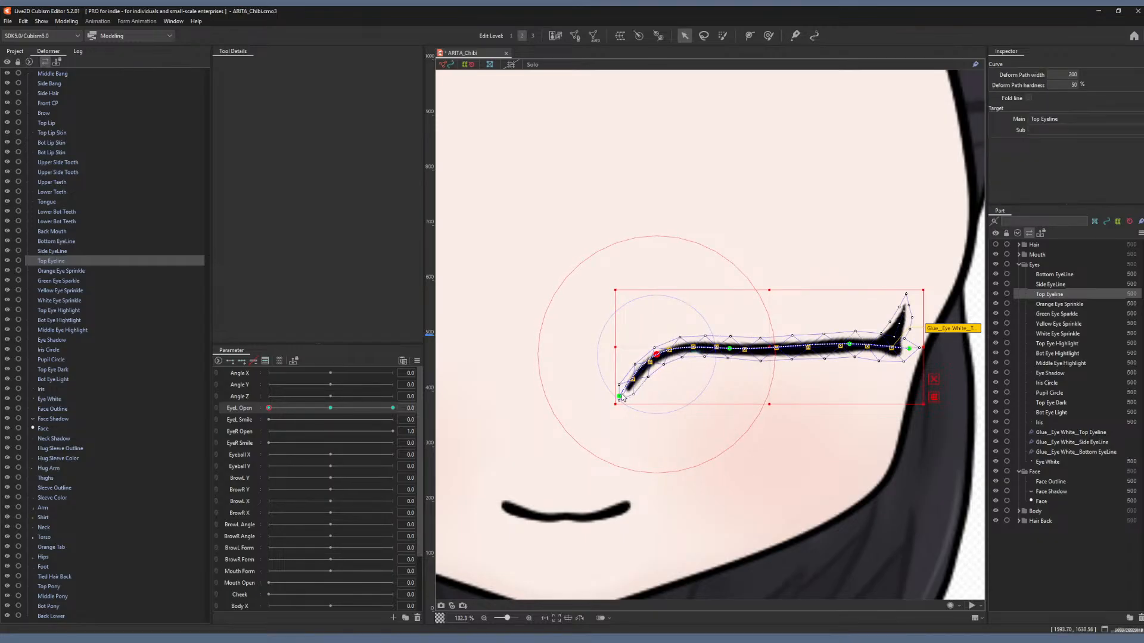
drag(621, 397, 611, 374)
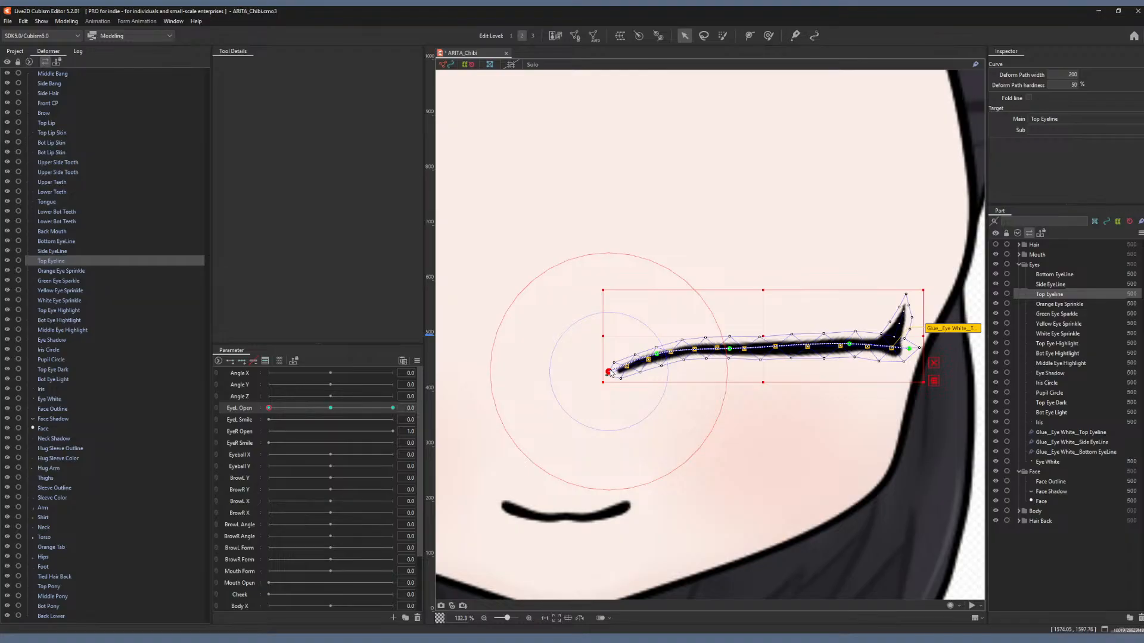
drag(331, 409, 281, 417)
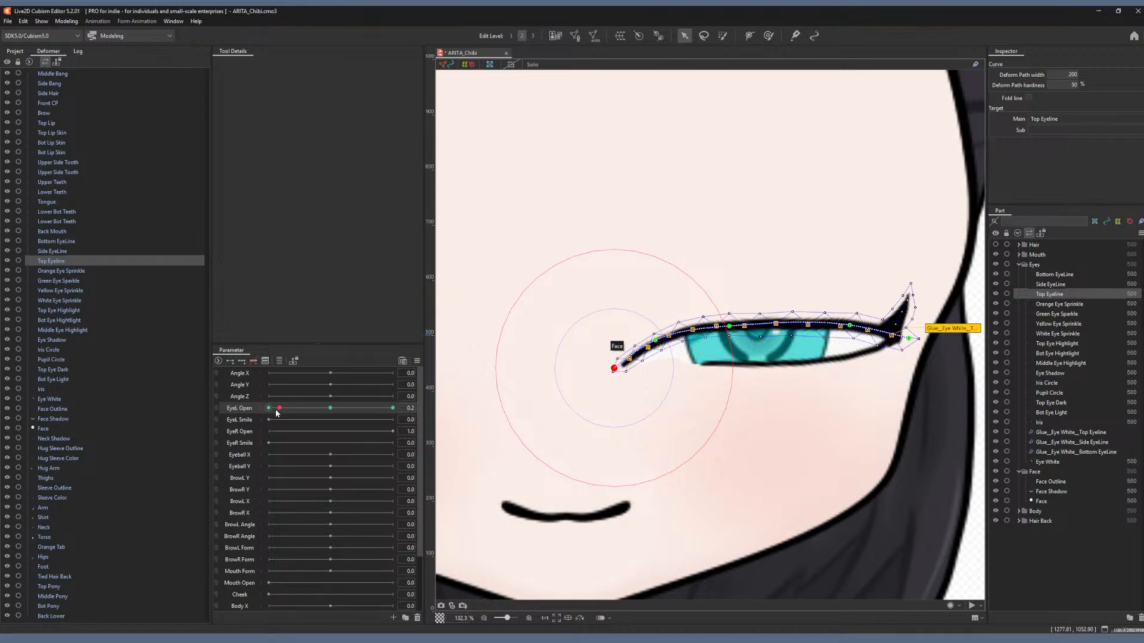
mouse_move(277, 412)
mouse_down()
mouse_move(327, 410)
mouse_move(277, 414)
mouse_move(287, 410)
mouse_move(268, 404)
mouse_up()
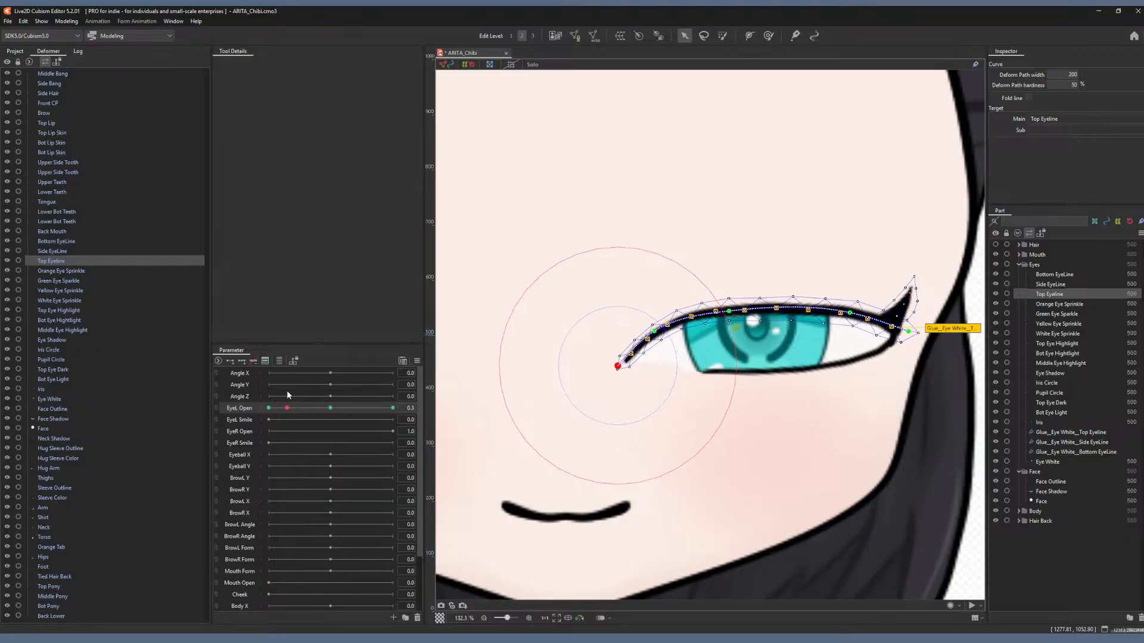
At EyeL Open 1.0, open the Extended Interpolation settings with Top Eyeline selected.
click(321, 411)
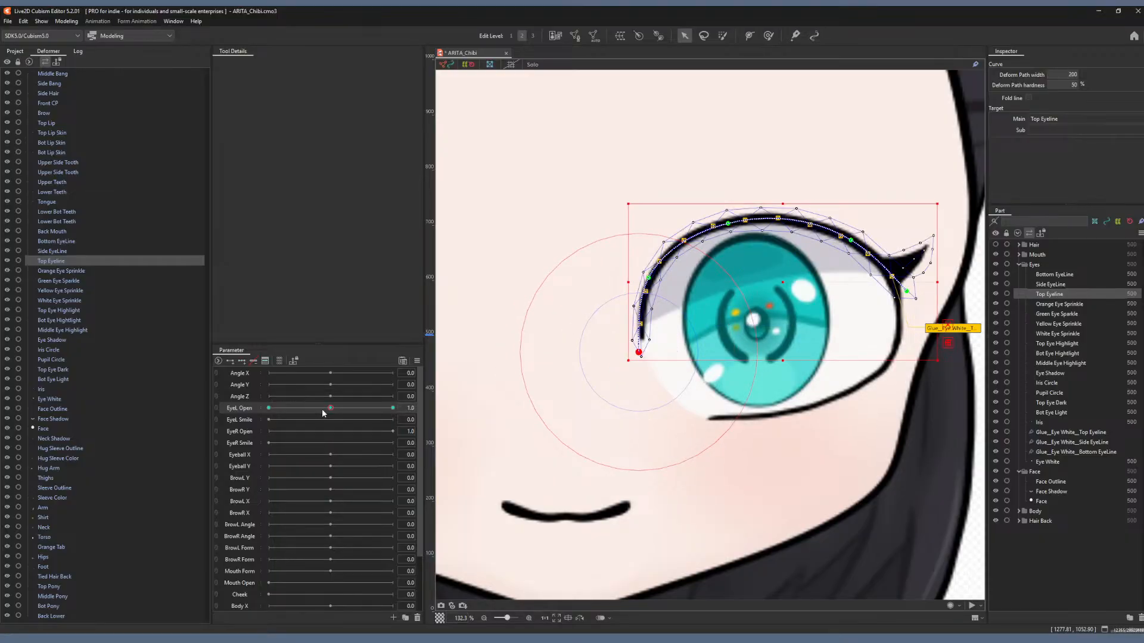
click(417, 361)
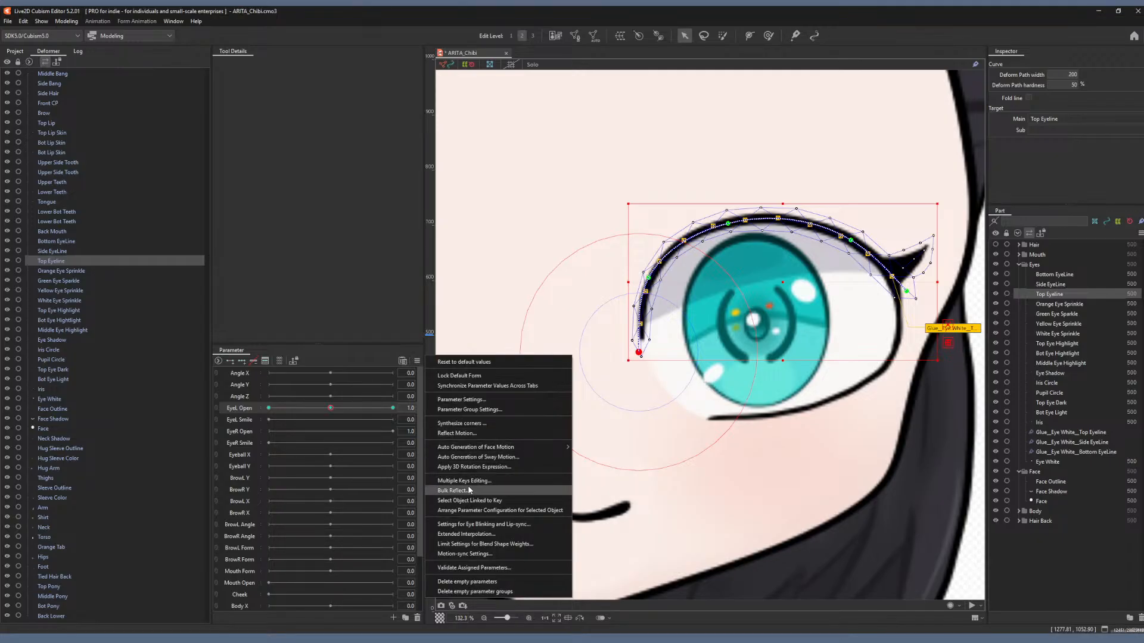
click(474, 534)
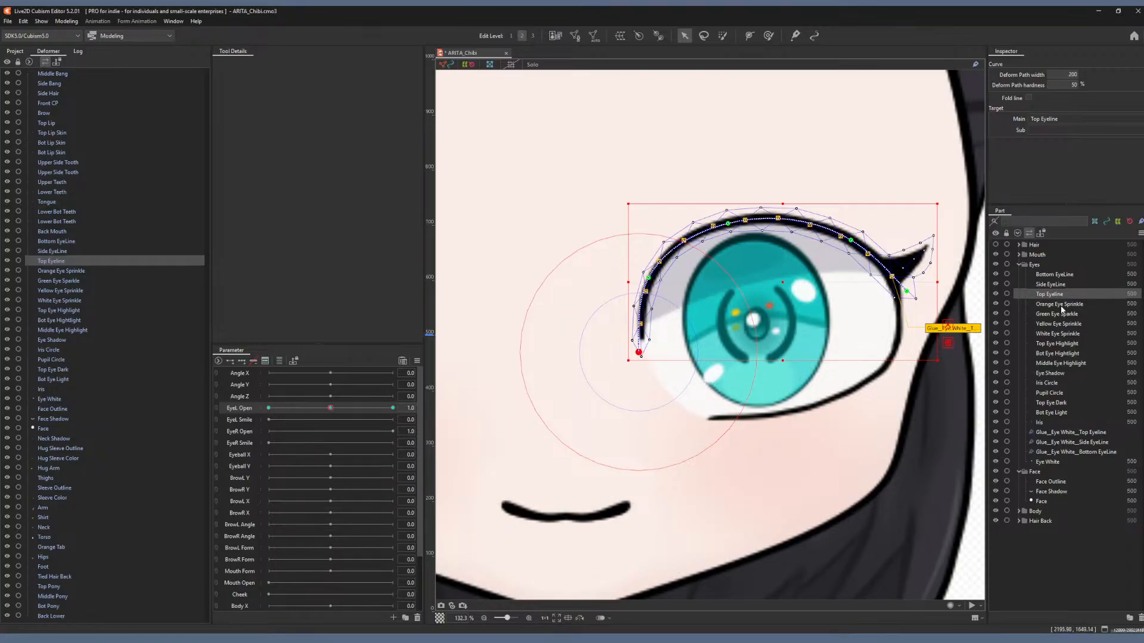
At EyeL Open 0.0, tuck Eye White's stray inner-corner vertices behind the reshaped inner end of Top Eyeline.
click(1048, 462)
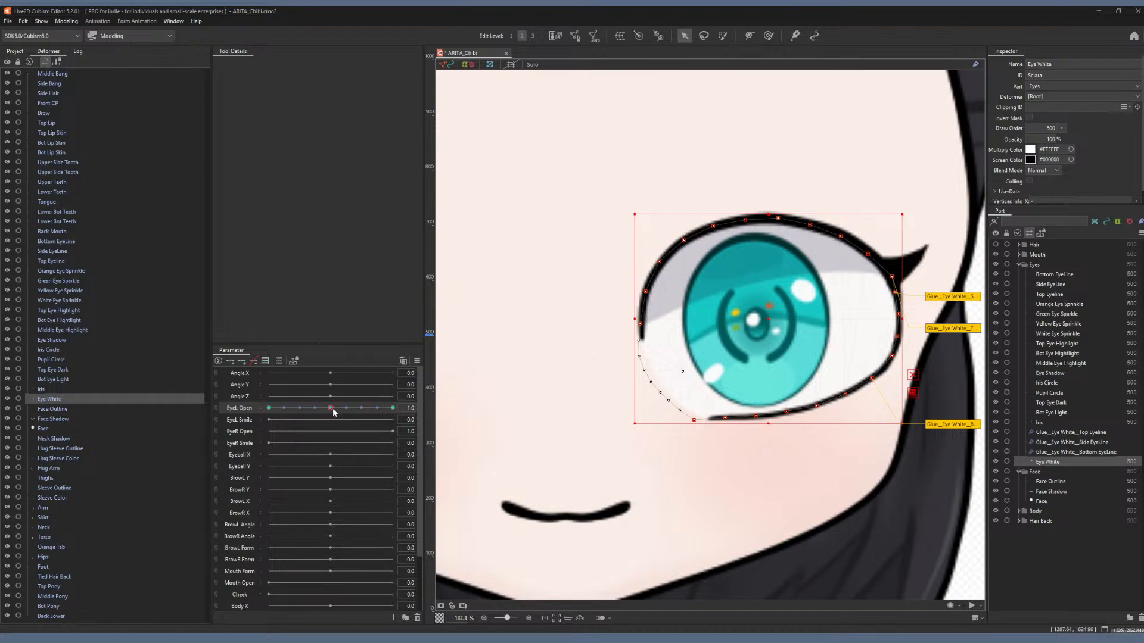
drag(333, 409, 266, 395)
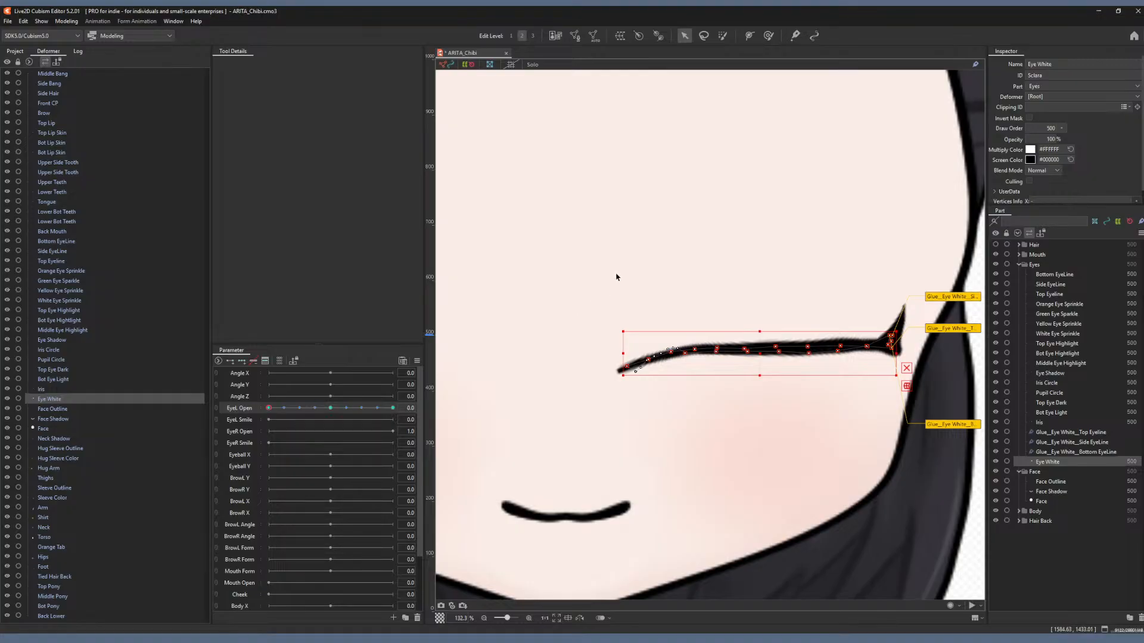
scroll(649, 296, up, 6)
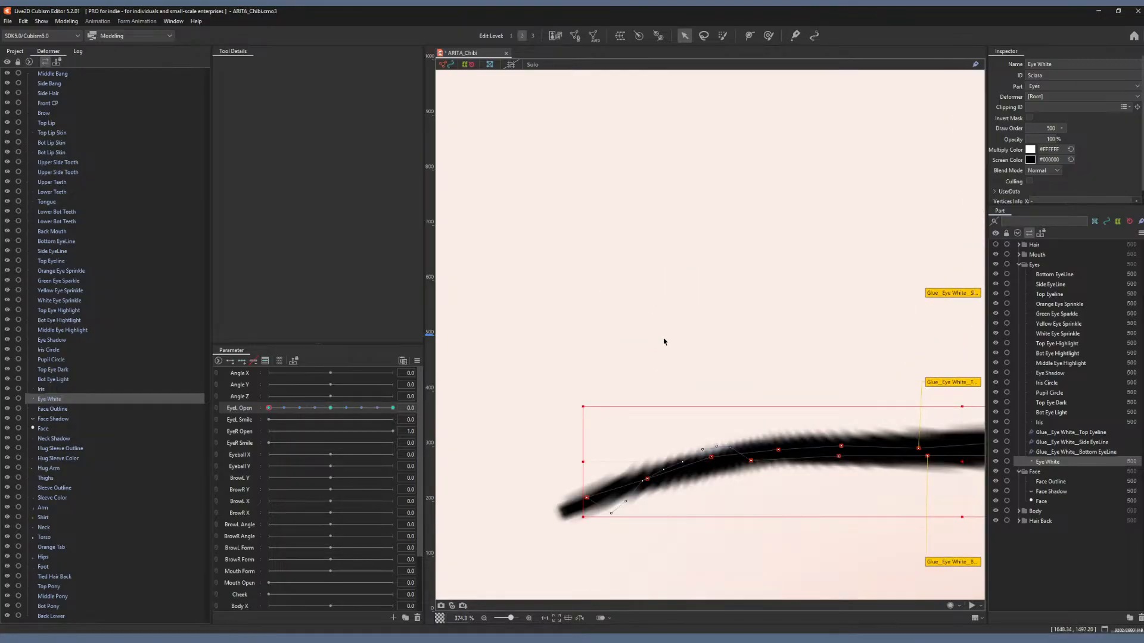
drag(660, 326, 632, 237)
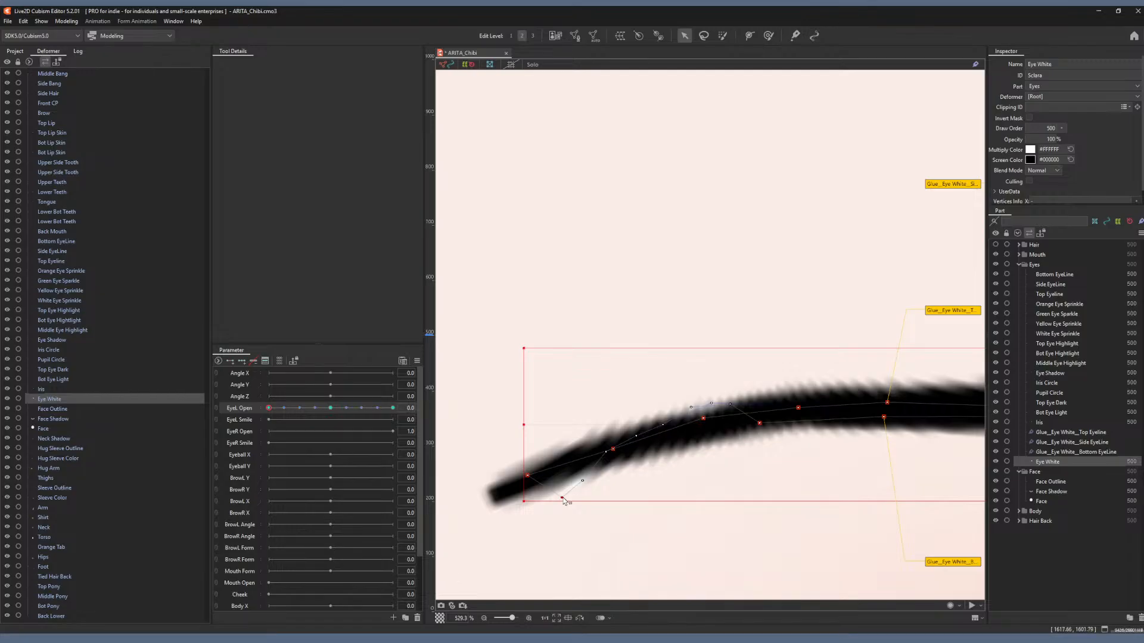
drag(562, 498, 580, 463)
click(607, 451)
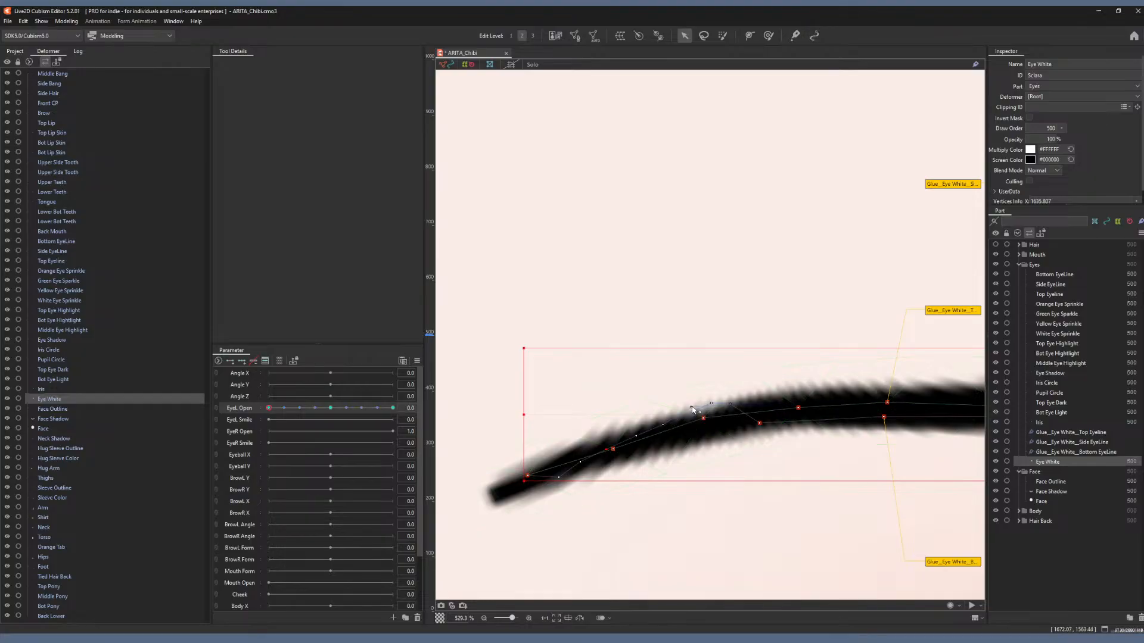
drag(692, 408, 737, 420)
scroll(695, 453, down, 2)
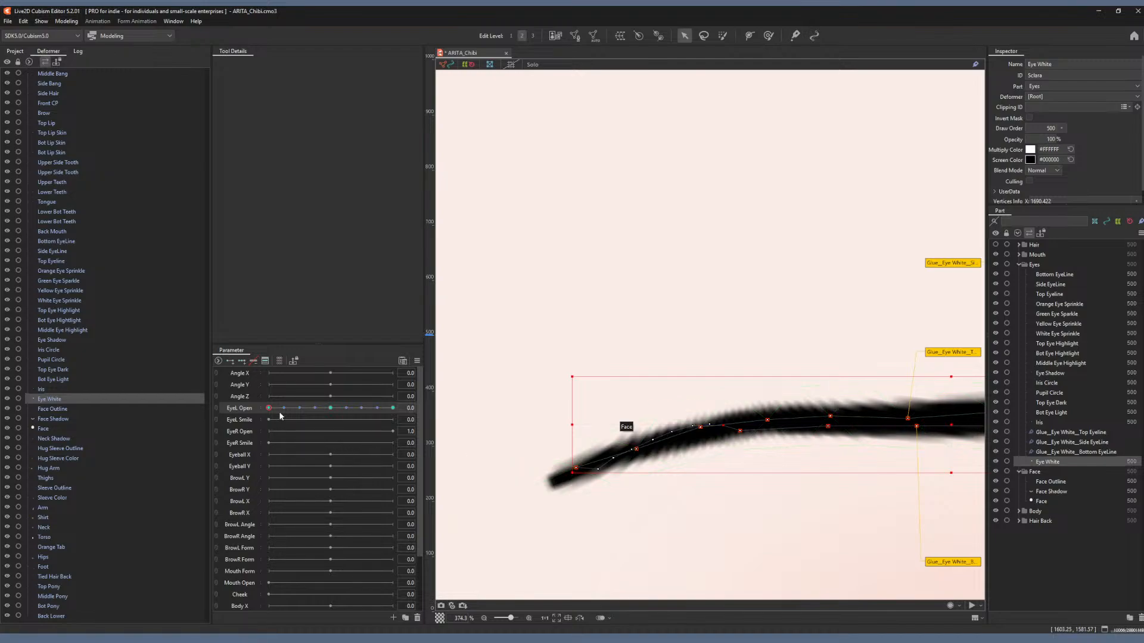
Examine Eye White's inner corner at EyeL Open 0.1 and 0.4, with and without its mesh overlay.
drag(271, 408, 276, 408)
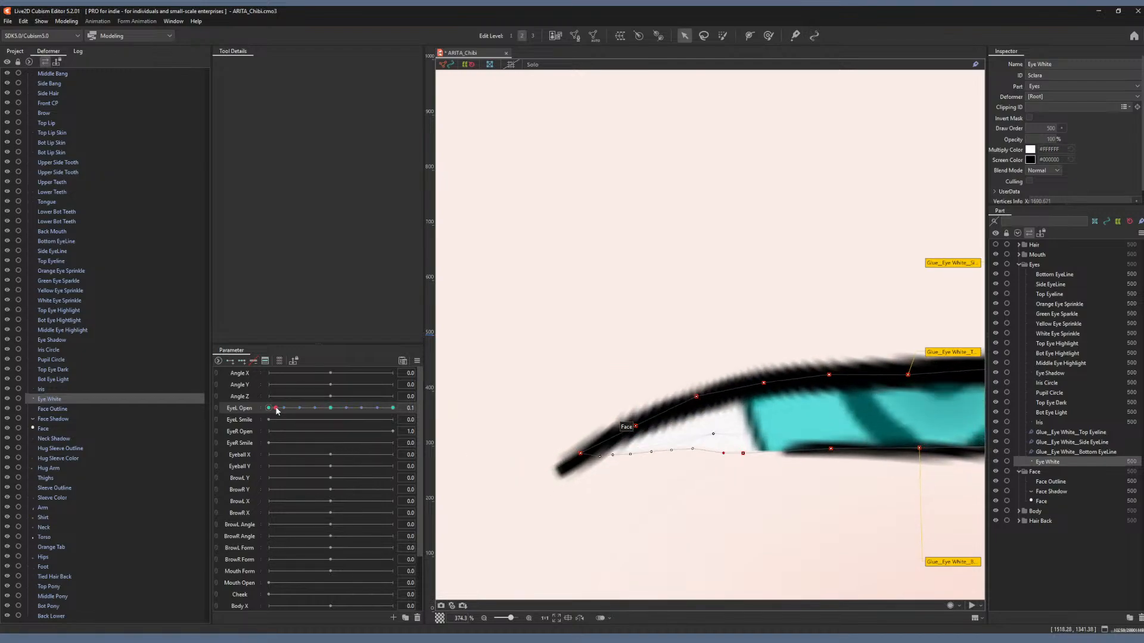
drag(689, 503, 636, 429)
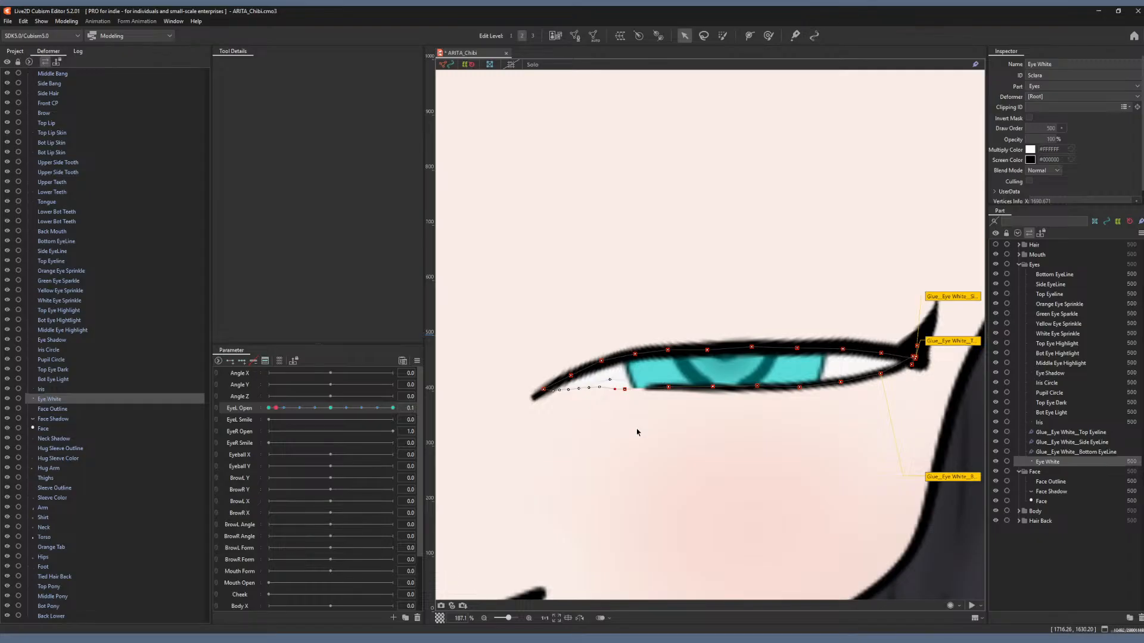
scroll(636, 429, up, 2)
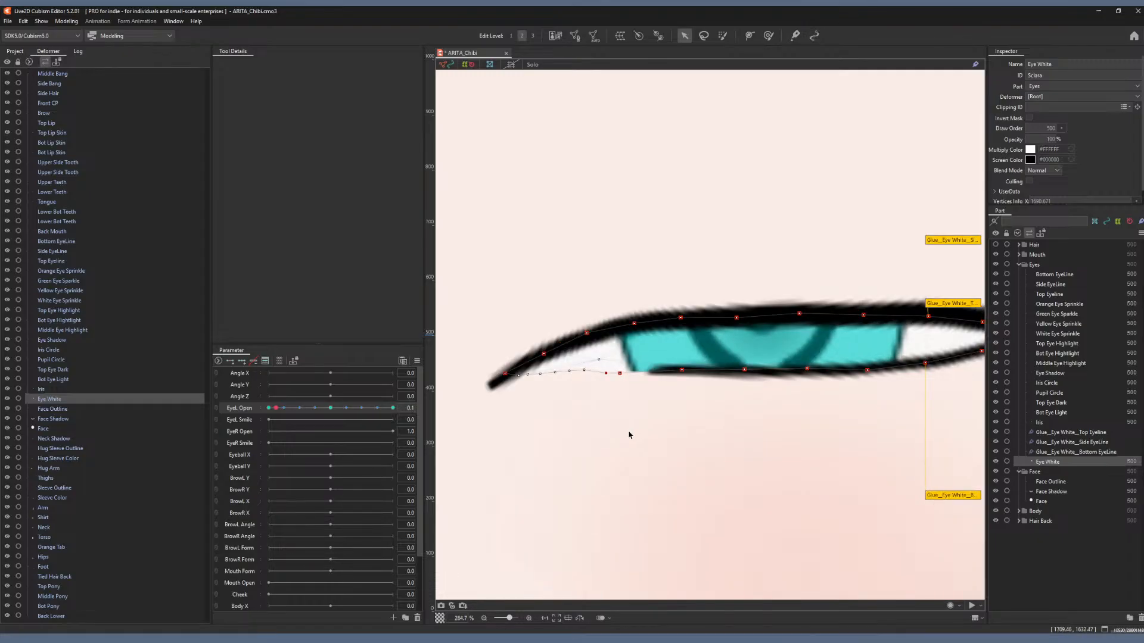
scroll(628, 434, down, 4)
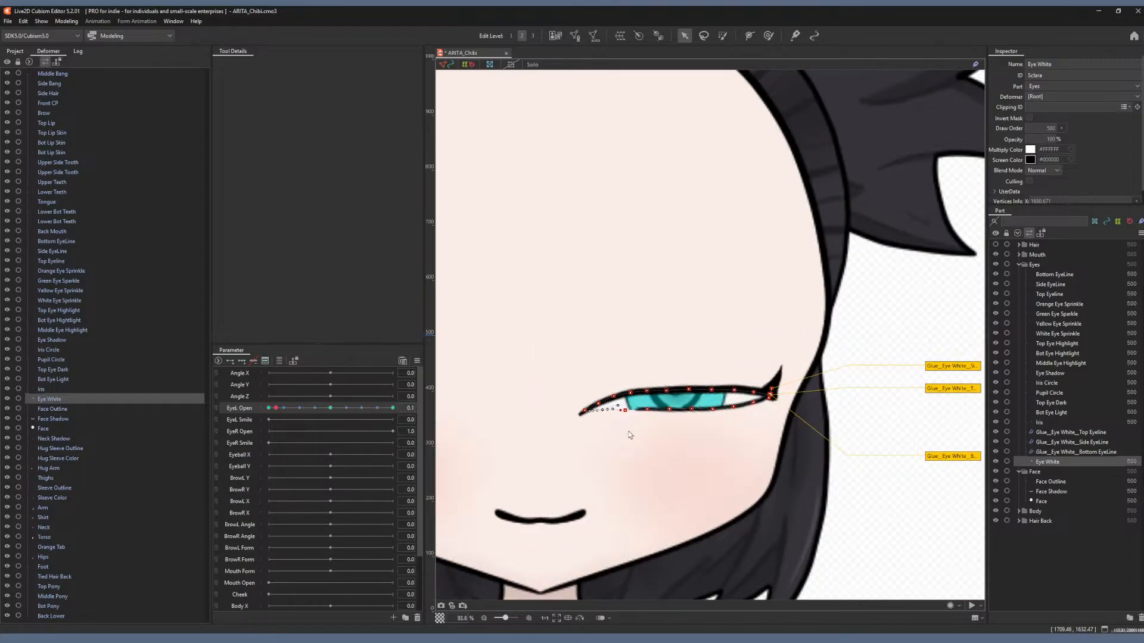
scroll(630, 435, up, 2)
scroll(630, 435, up, 2)
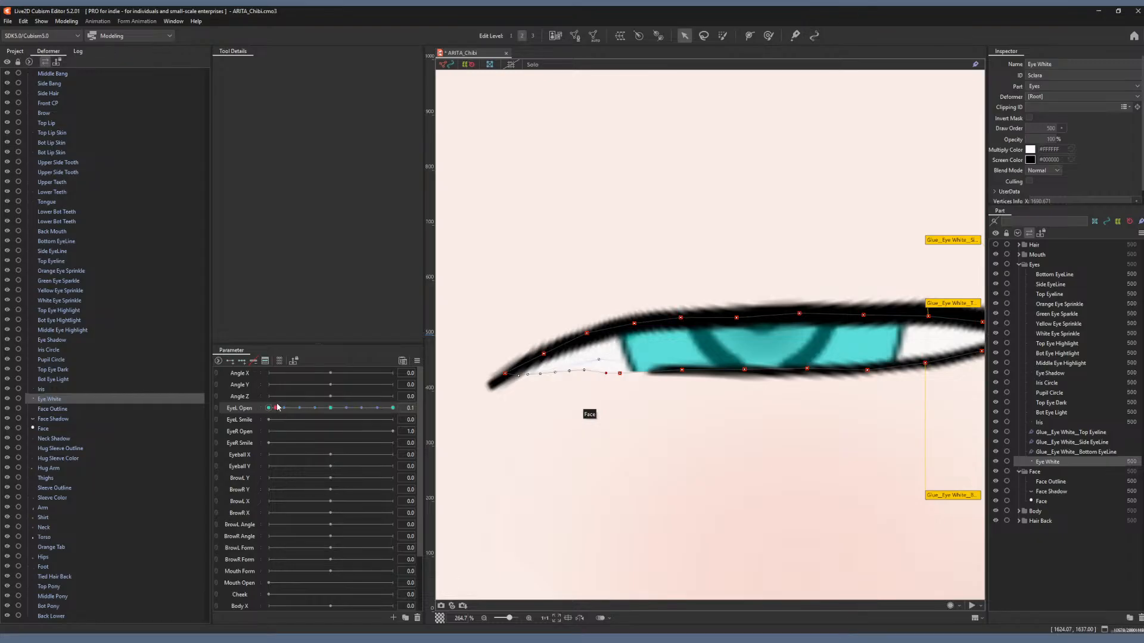
drag(277, 408, 293, 413)
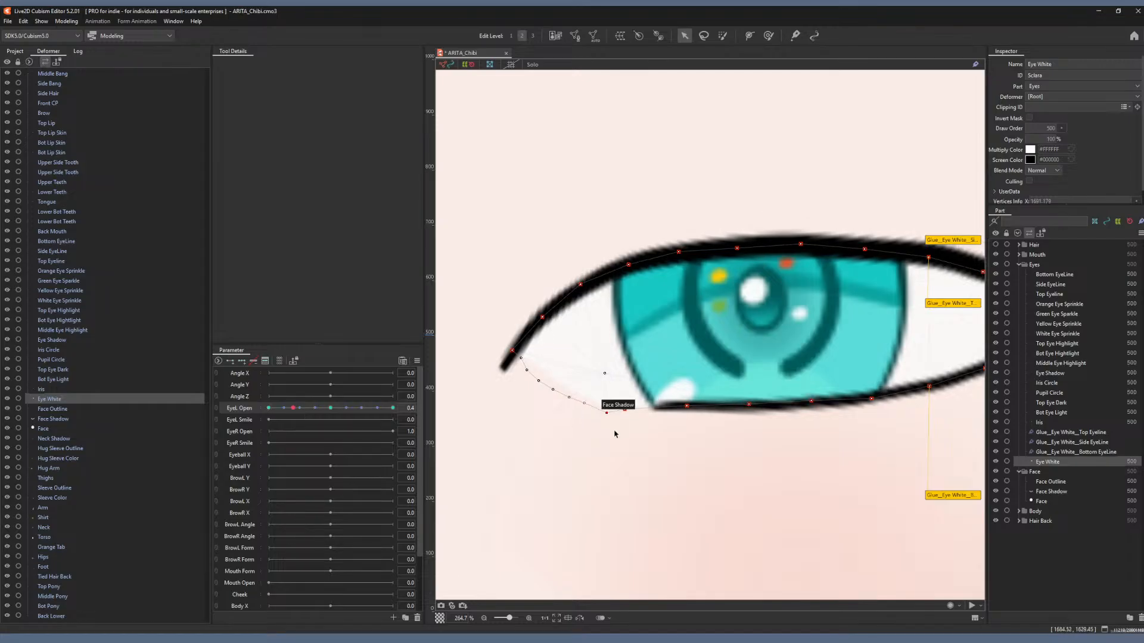
scroll(620, 459, down, 3)
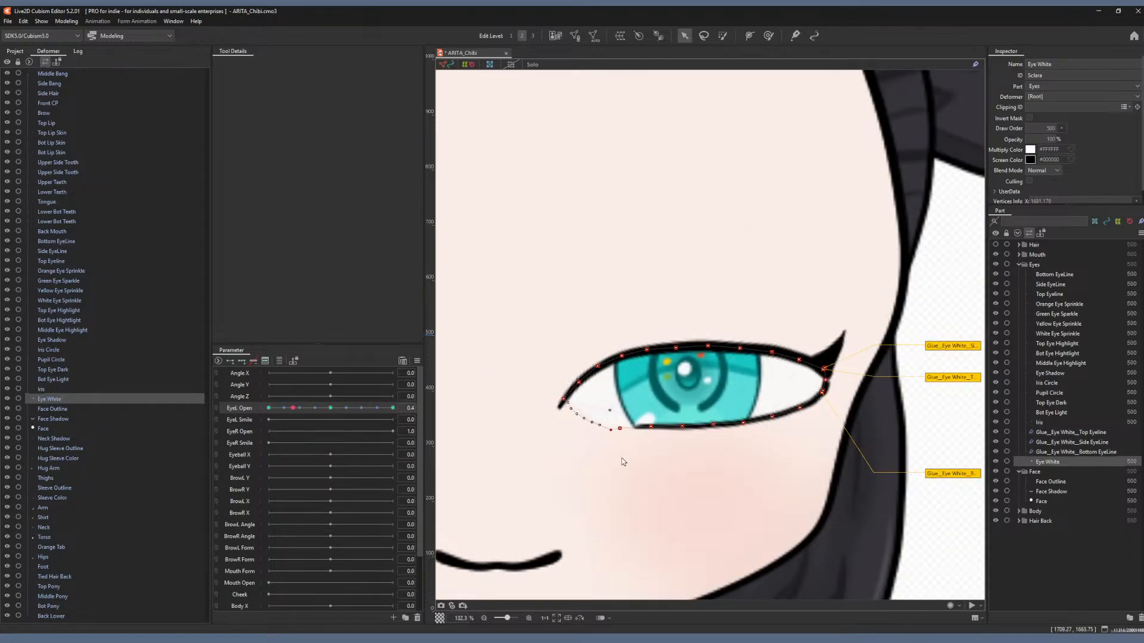
click(533, 246)
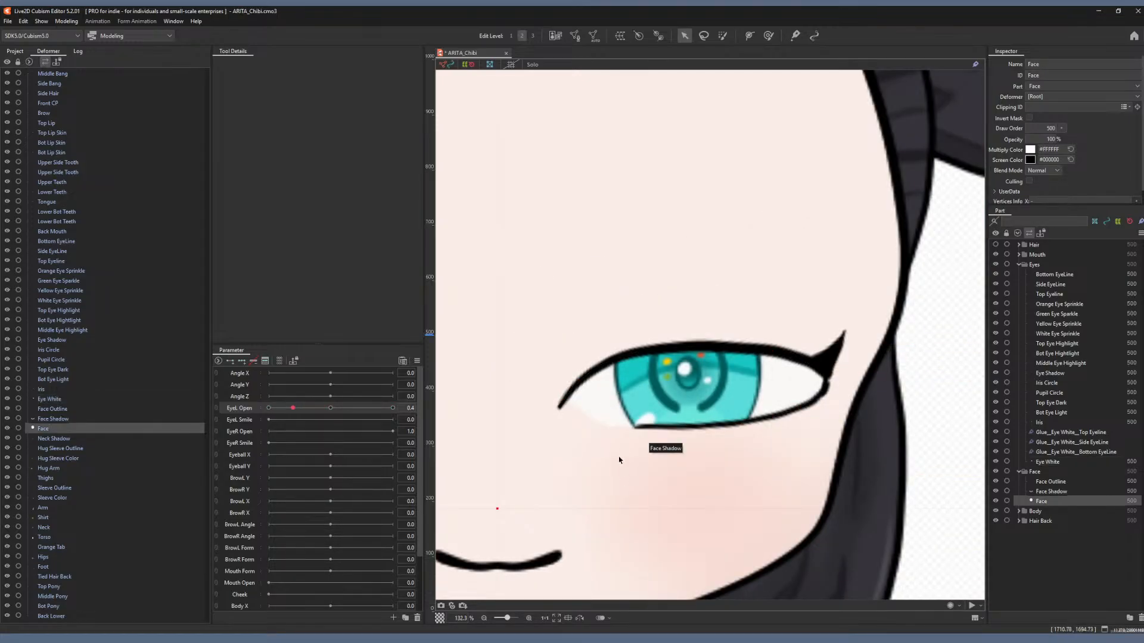
scroll(620, 435, up, 6)
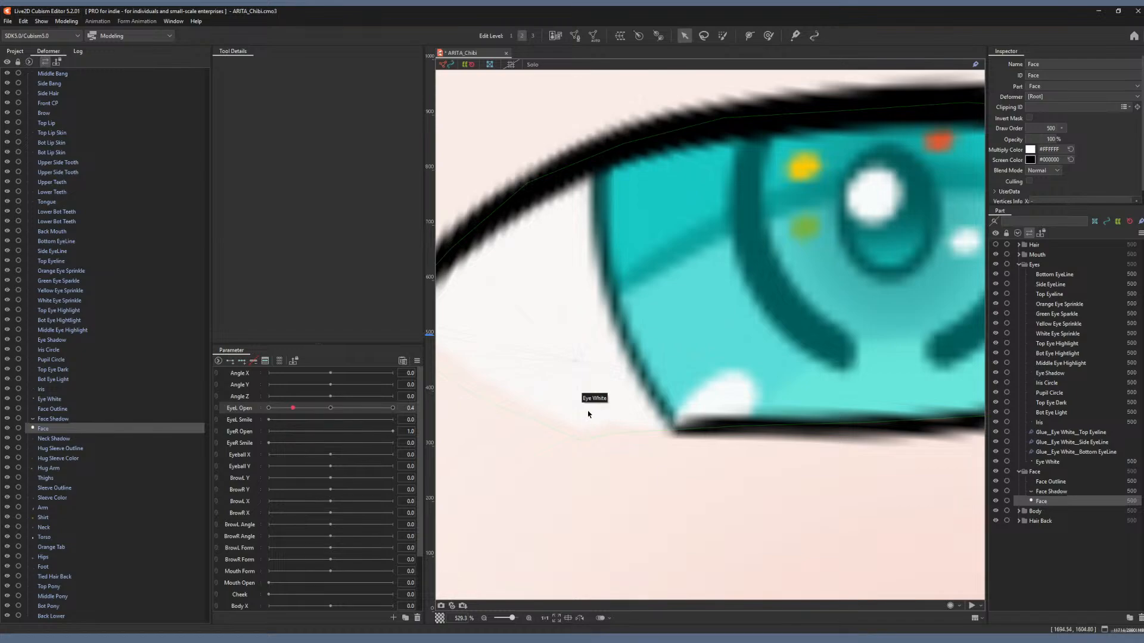
scroll(587, 417, down, 3)
scroll(589, 412, up, 3)
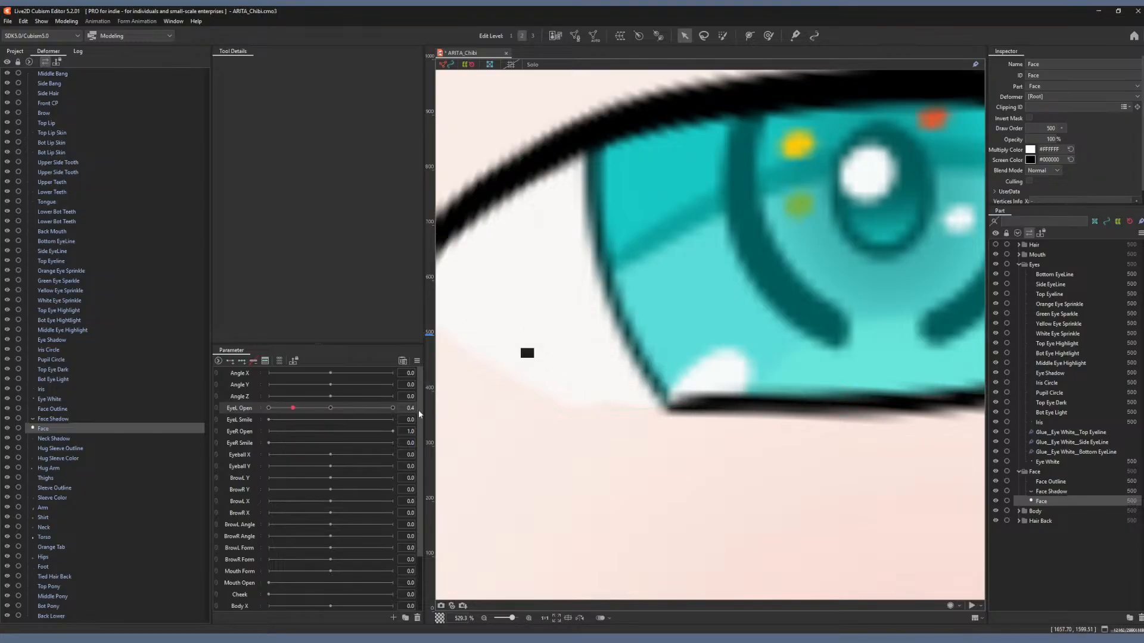
At EyeL Open 0.0, fine-tune Eye White's loose vertices inside Top Eyeline's inner end, comparing against the open shape at 1.0.
drag(292, 408, 271, 409)
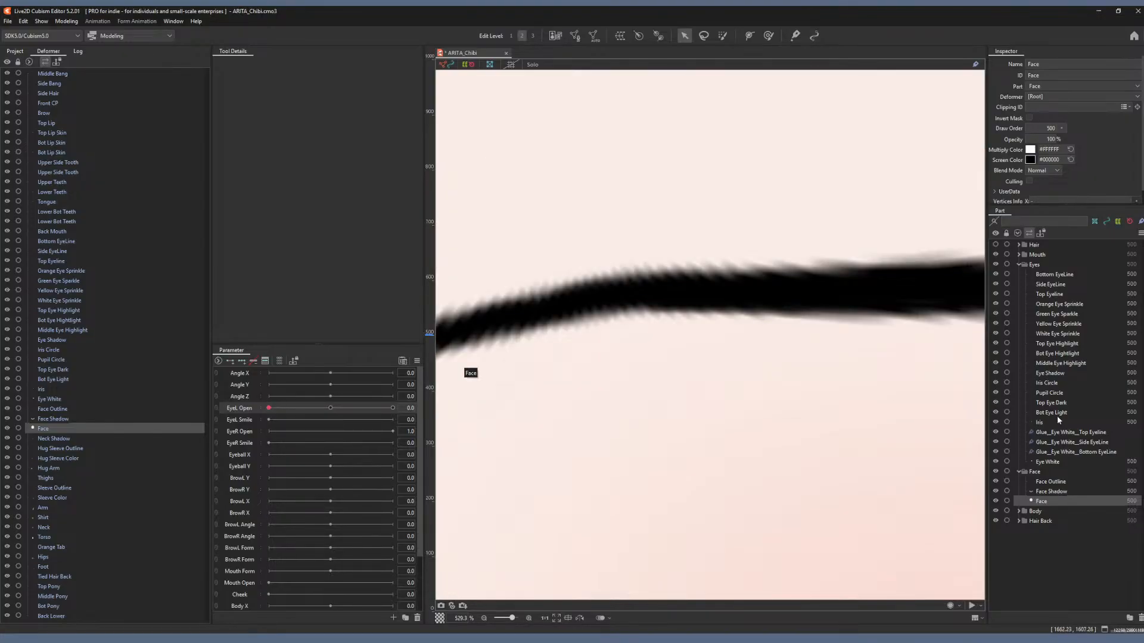
click(1051, 462)
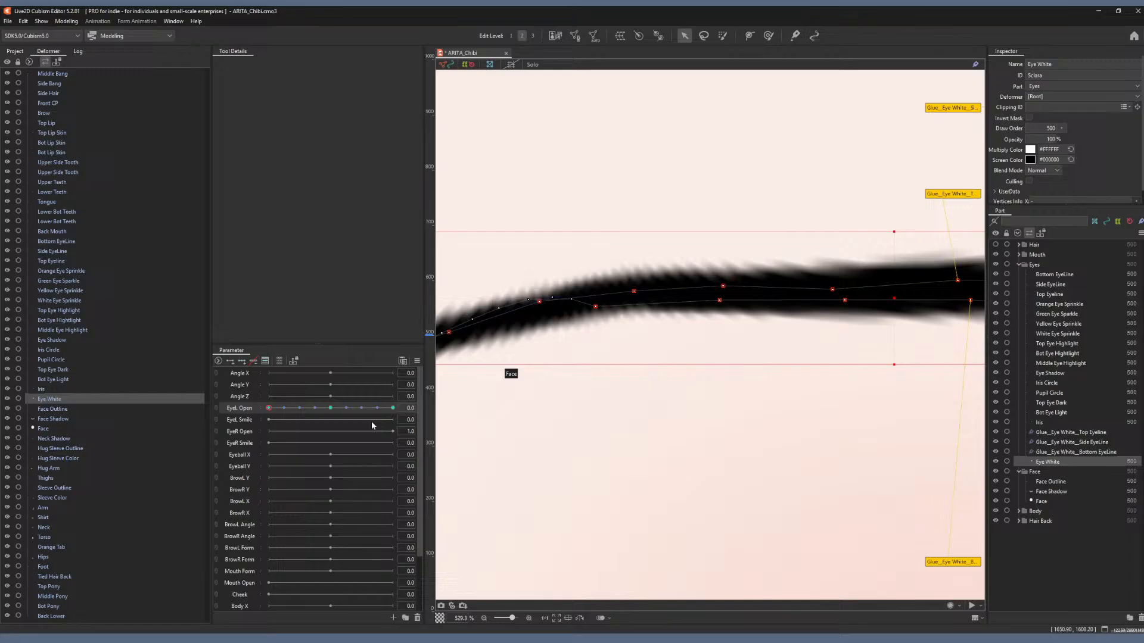
click(330, 408)
click(302, 408)
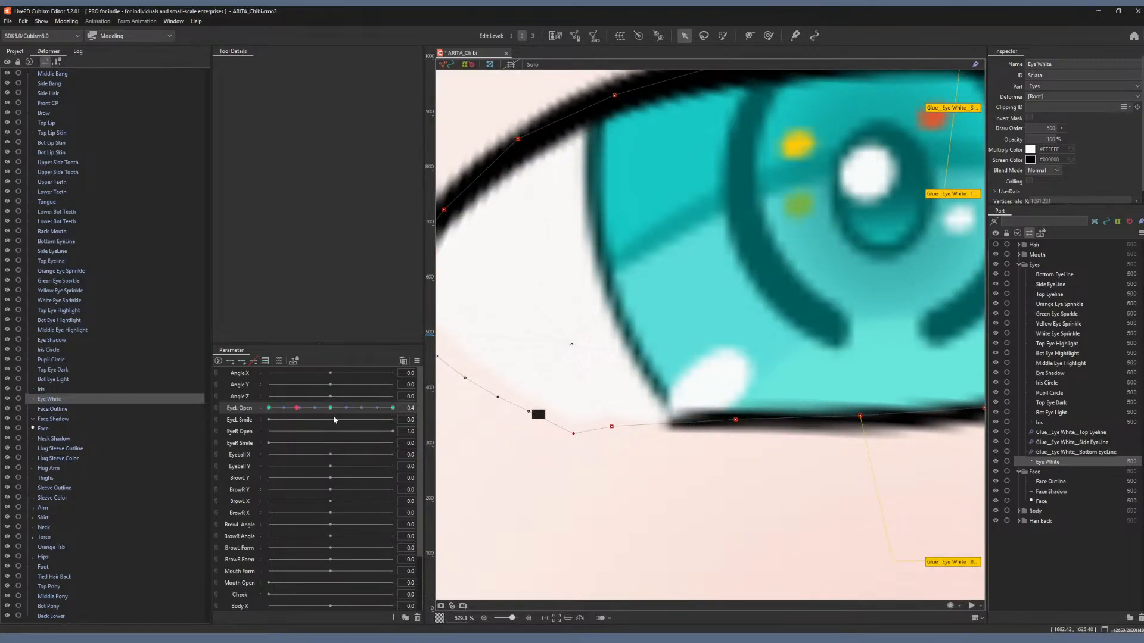
click(268, 408)
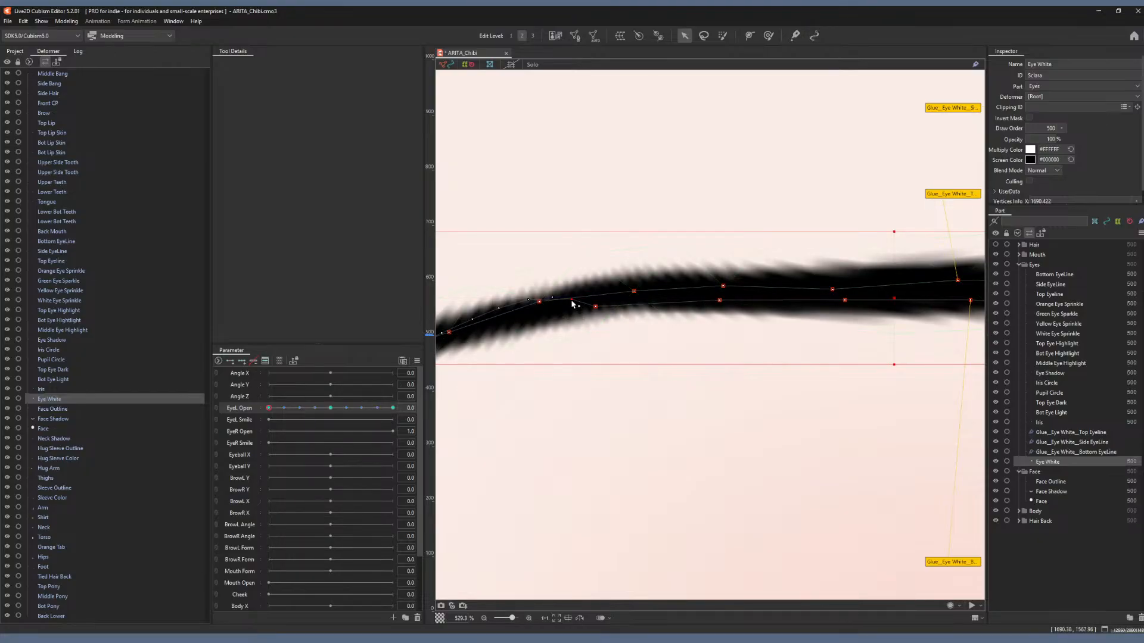
drag(572, 304, 570, 313)
click(331, 408)
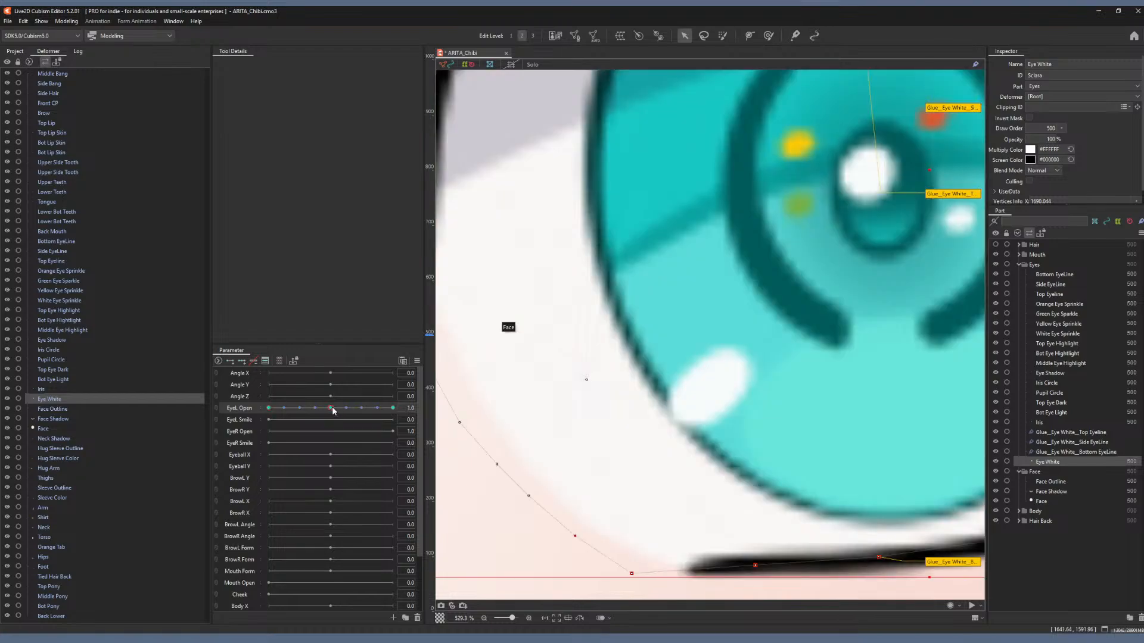
drag(333, 409, 269, 408)
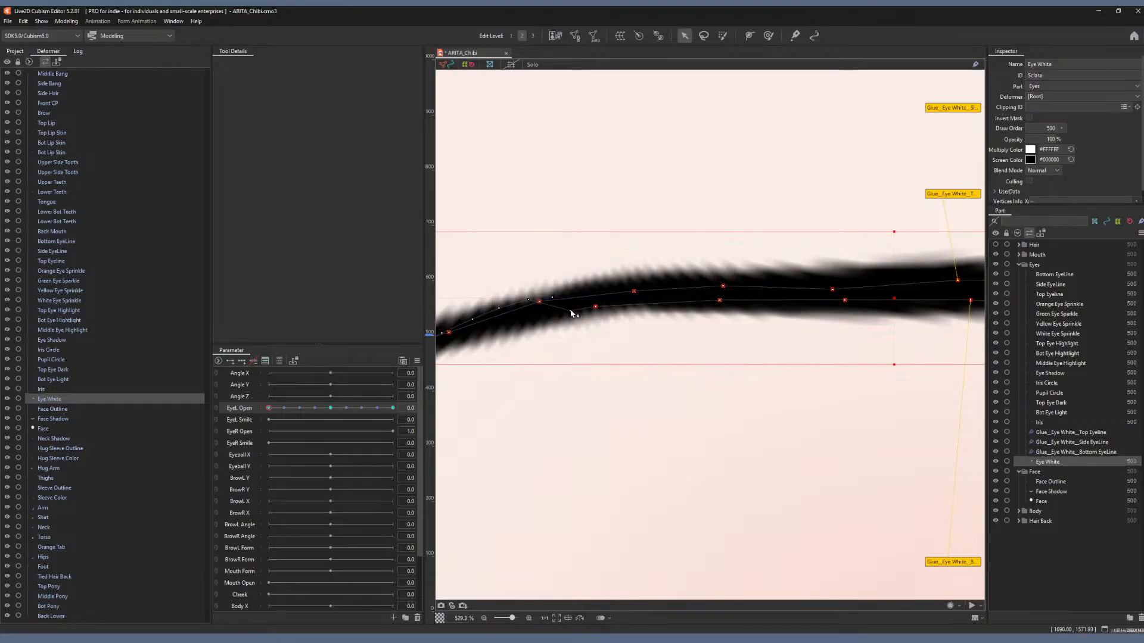
drag(571, 311, 569, 291)
drag(528, 300, 474, 323)
Return EyeL Open to 1.0 and examine Eye White's open inner corner, then deselect the mesh.
drag(276, 410, 331, 418)
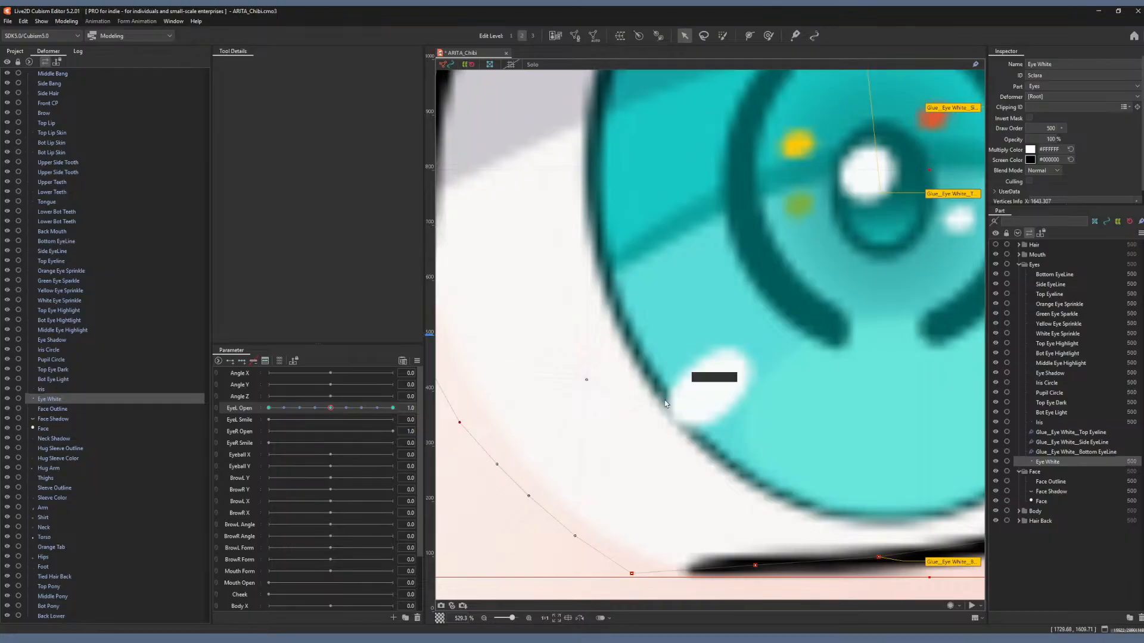
scroll(666, 404, down, 5)
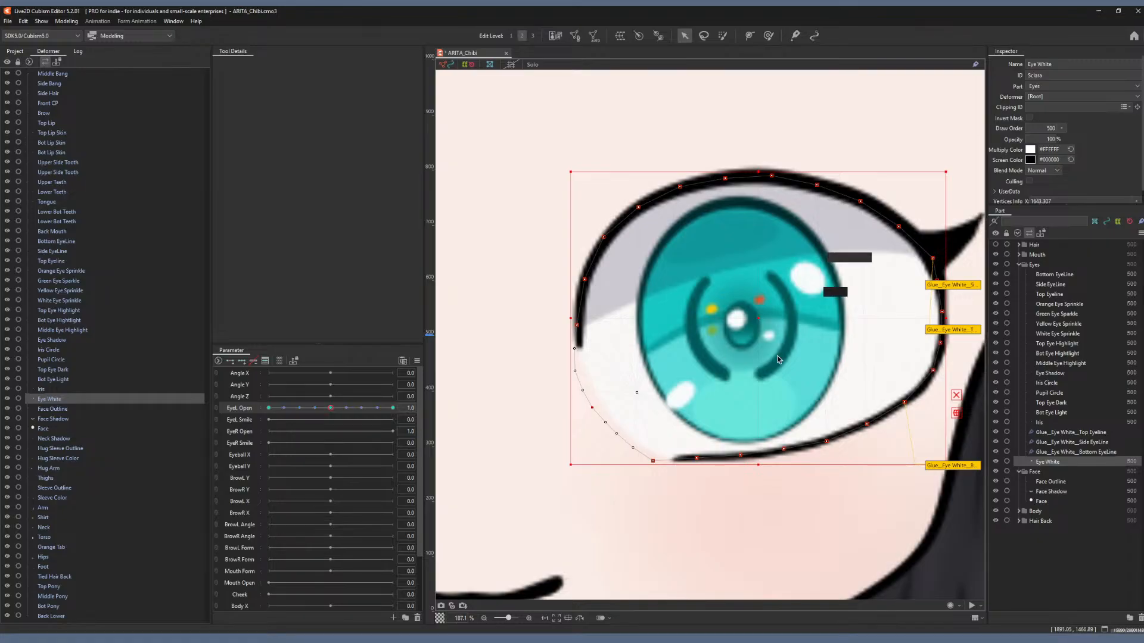
scroll(665, 404, down, 3)
scroll(721, 386, up, 6)
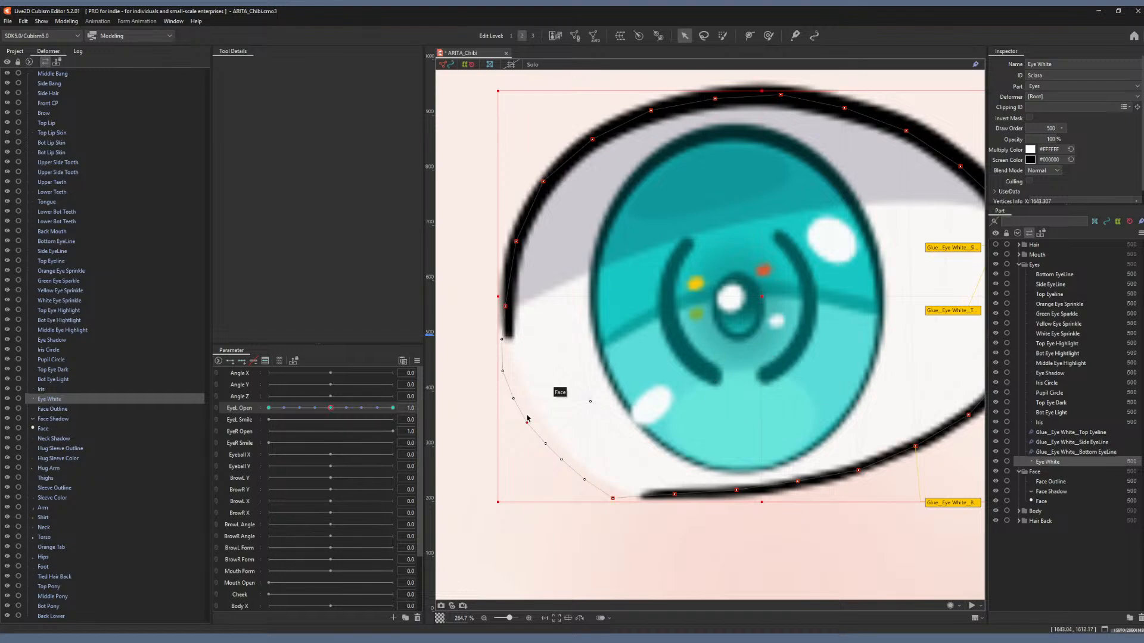
scroll(666, 499, down, 2)
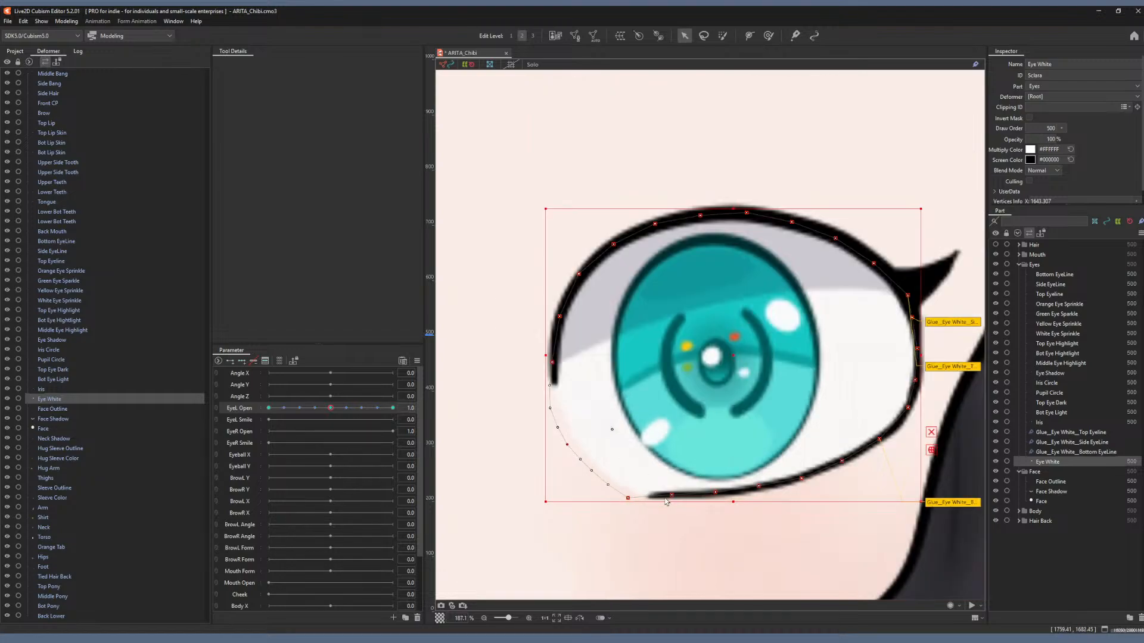
click(498, 261)
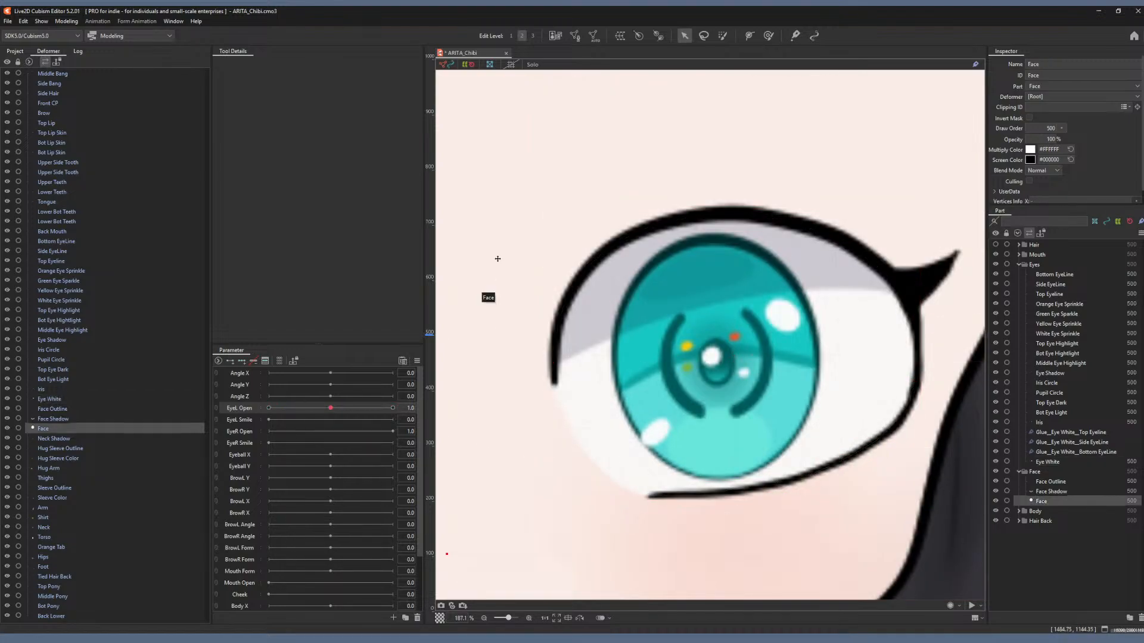
Preview the full face while varying EyeL Open between 0.0 and 1.2, then return it to 1.0.
drag(333, 411, 282, 409)
scroll(641, 483, down, 5)
scroll(726, 421, up, 2)
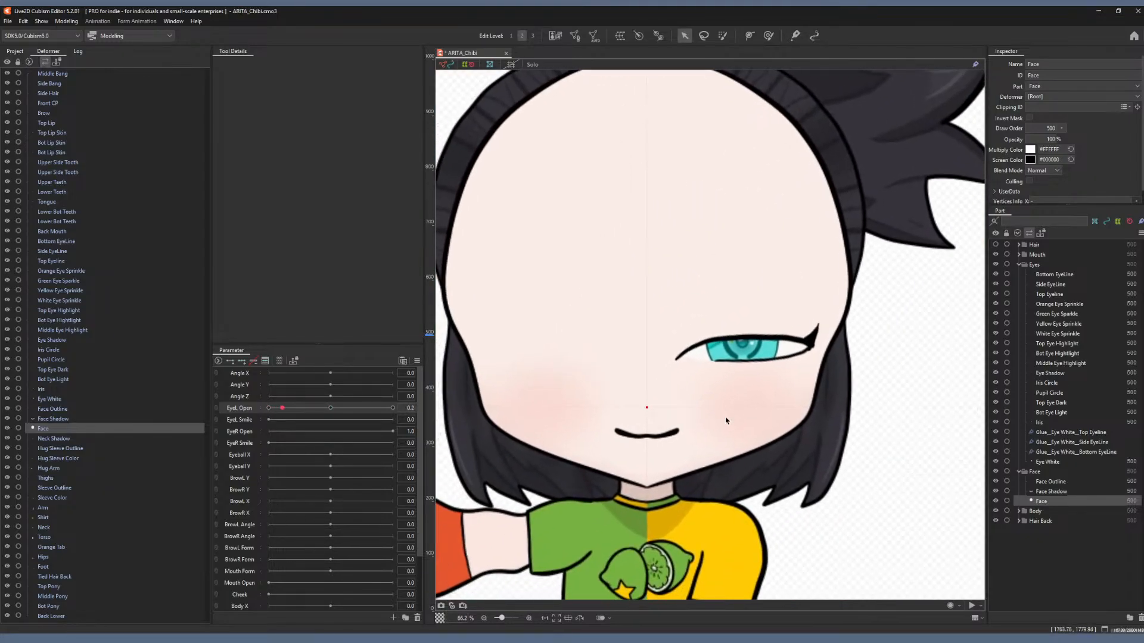
scroll(726, 419, down, 2)
drag(832, 434, 840, 358)
click(268, 409)
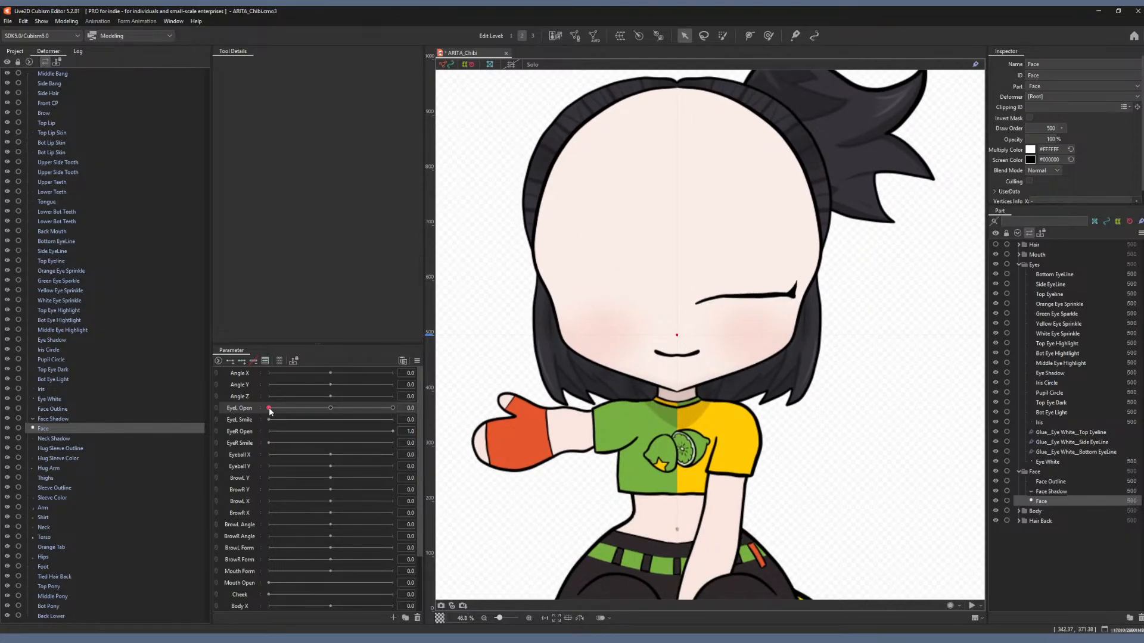
drag(269, 411, 410, 416)
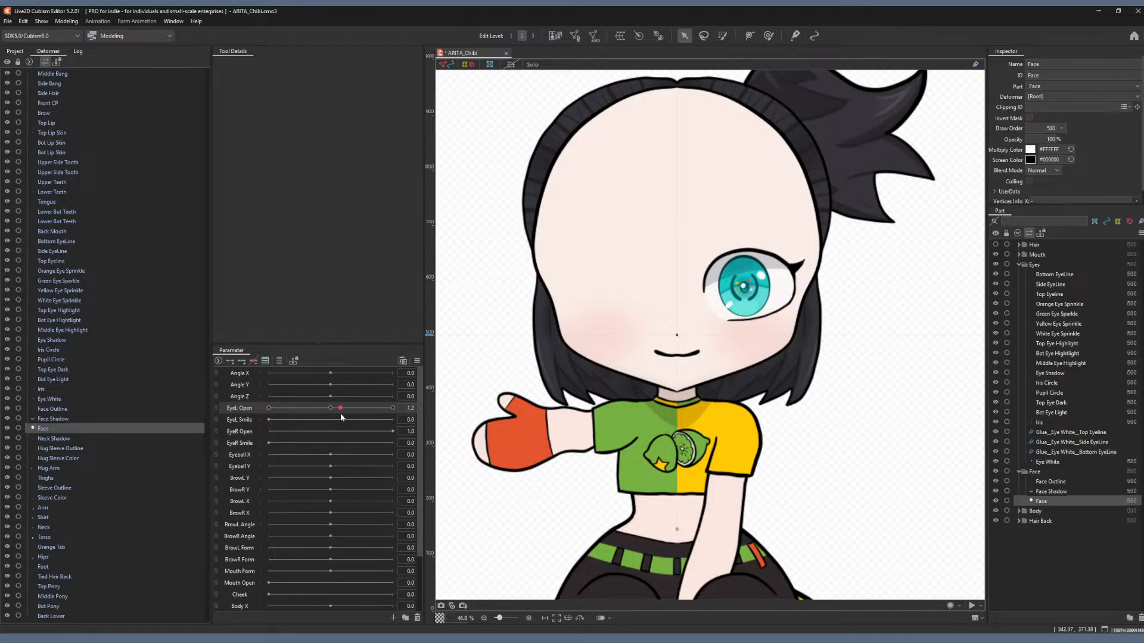
mouse_move(342, 418)
mouse_down()
mouse_move(398, 411)
mouse_move(269, 408)
mouse_move(330, 408)
mouse_up()
Edit the extended interpolation settings for Eye White on EyeL Open, then deselect the mesh.
click(417, 361)
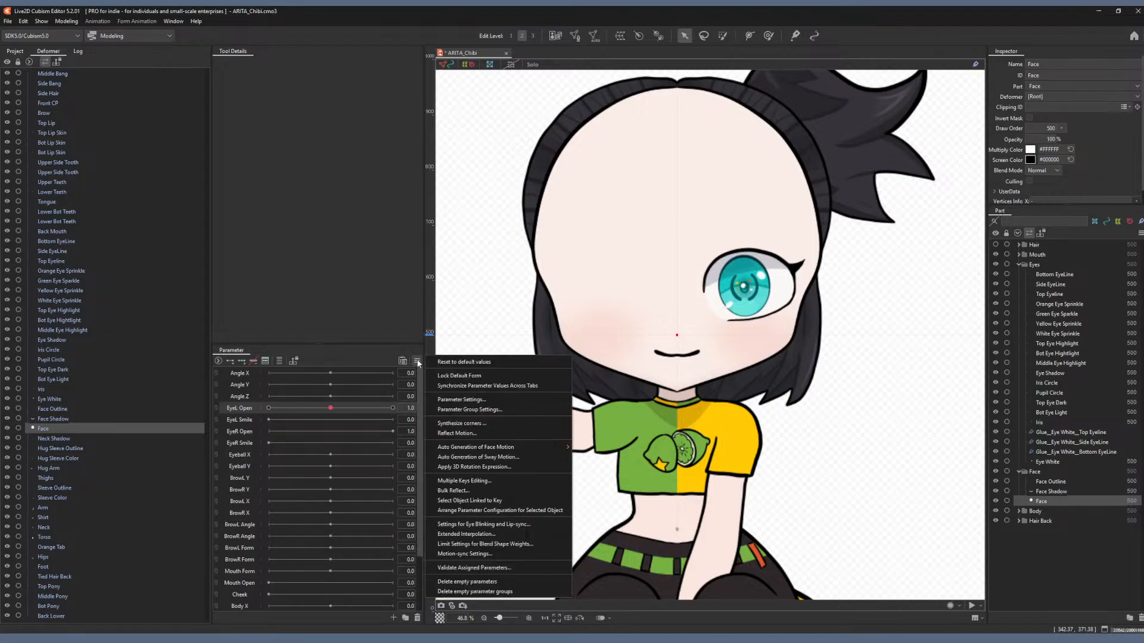
click(453, 534)
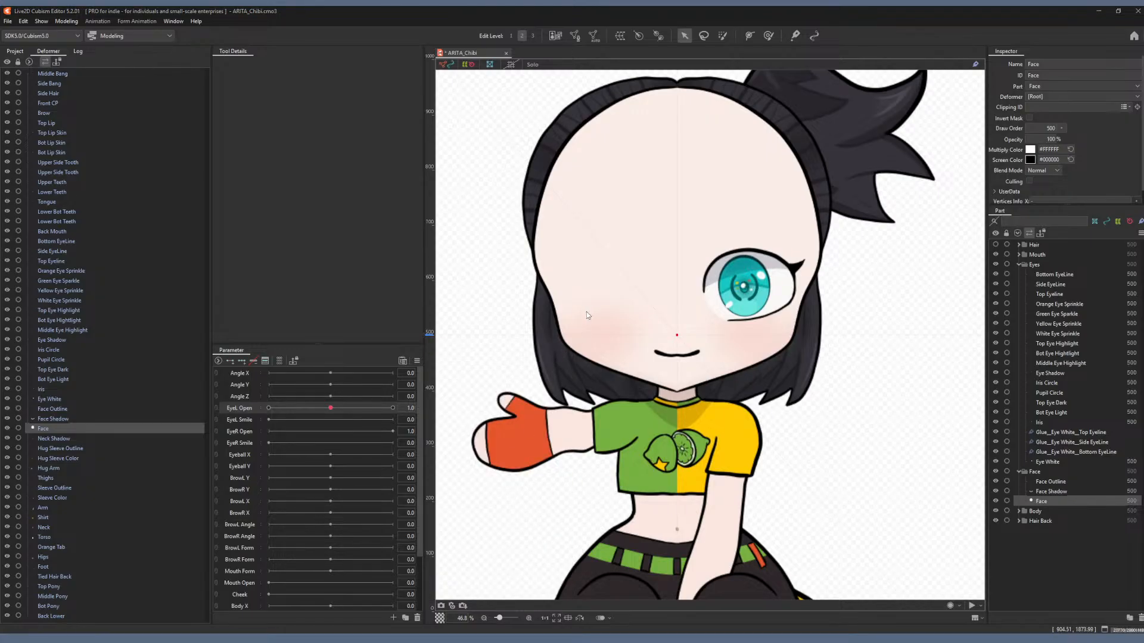
click(1041, 462)
click(417, 360)
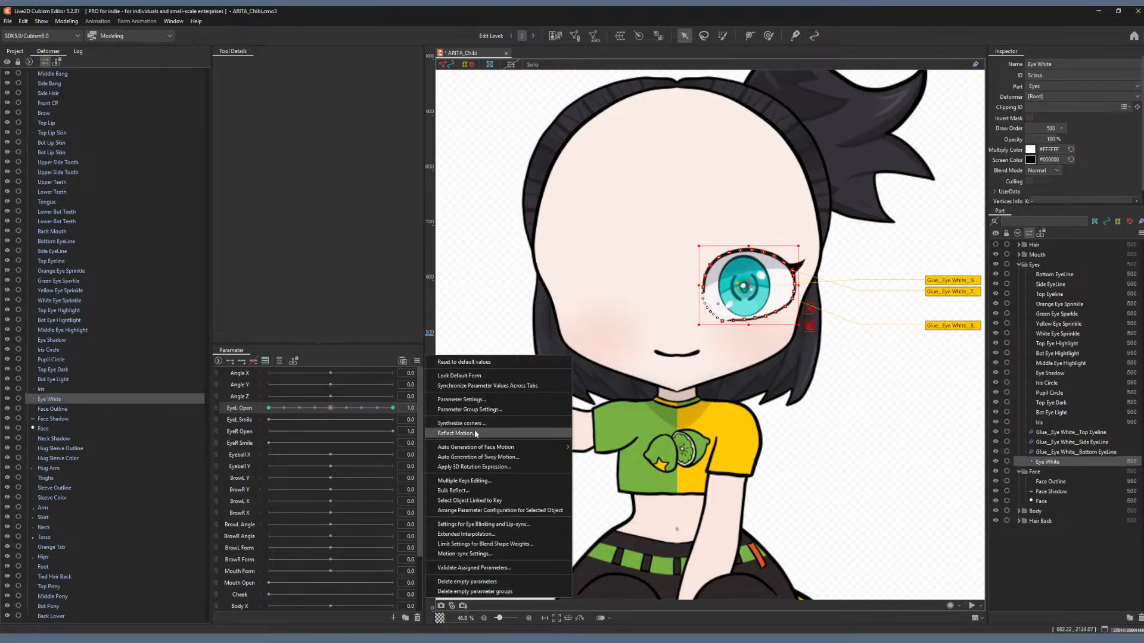
click(466, 534)
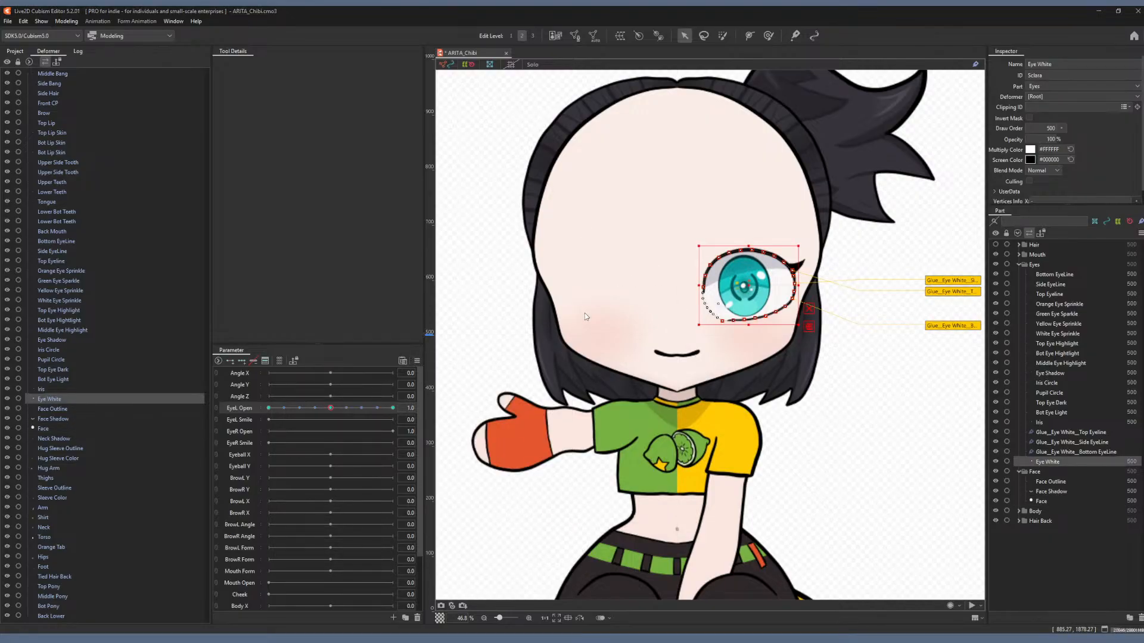
click(612, 283)
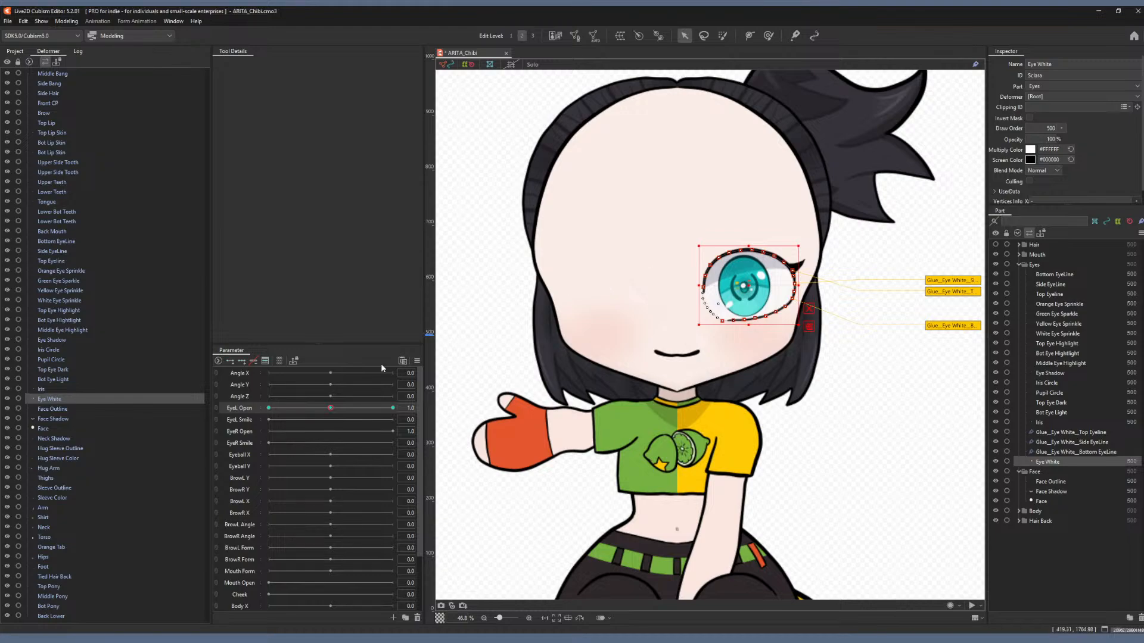
click(590, 263)
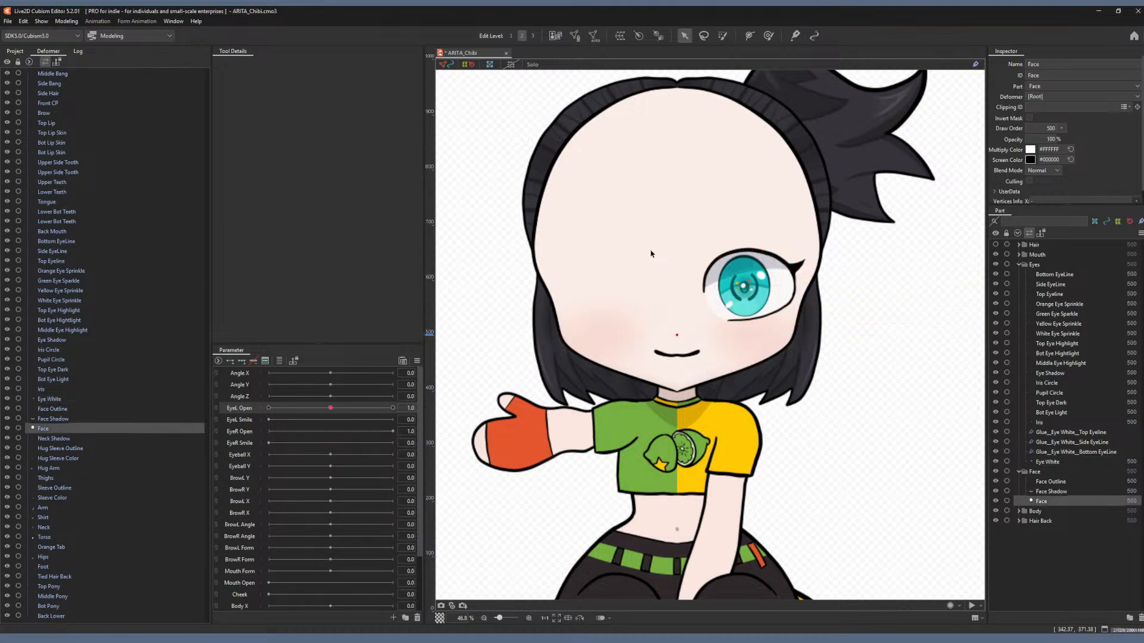
Check the eye's partly closed shape at EyeL Open 0.3 and its closed shape at 0.0, then return to 1.0.
mouse_move(330, 408)
mouse_down()
mouse_move(268, 407)
mouse_move(332, 410)
mouse_up()
drag(330, 409, 287, 416)
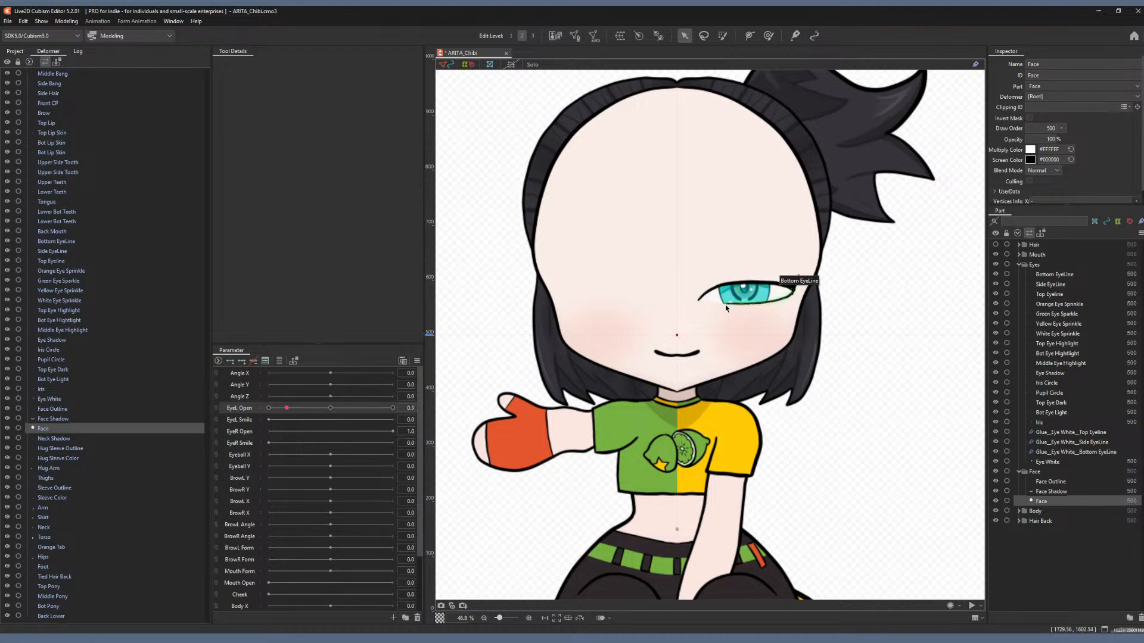
drag(287, 408, 263, 402)
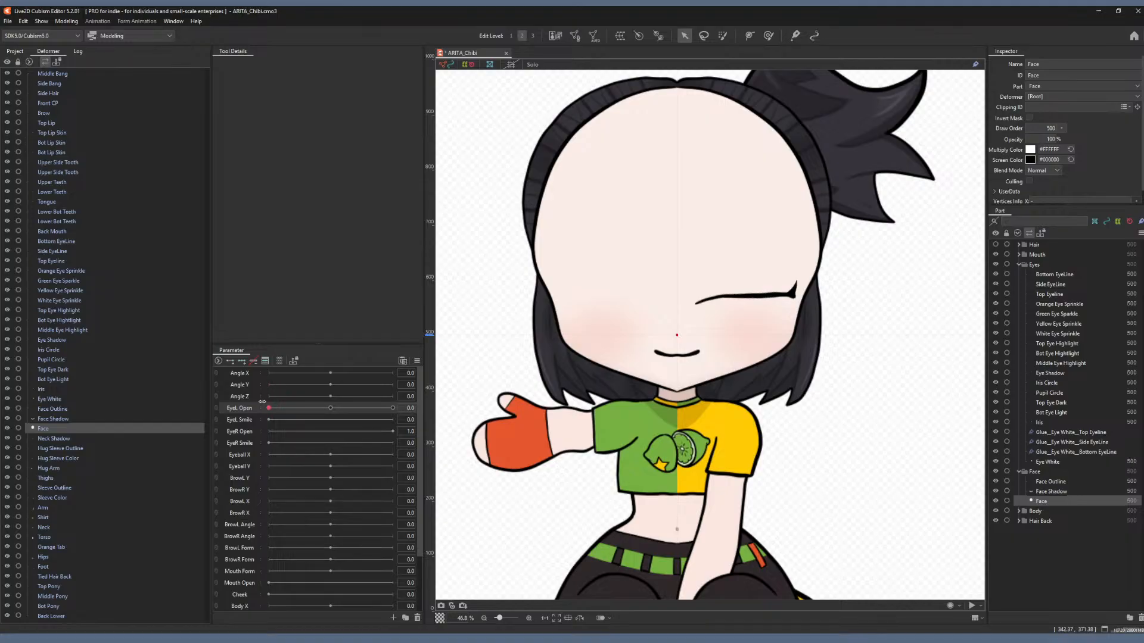
drag(262, 402, 326, 410)
Save the model file and open the physics settings.
click(60, 23)
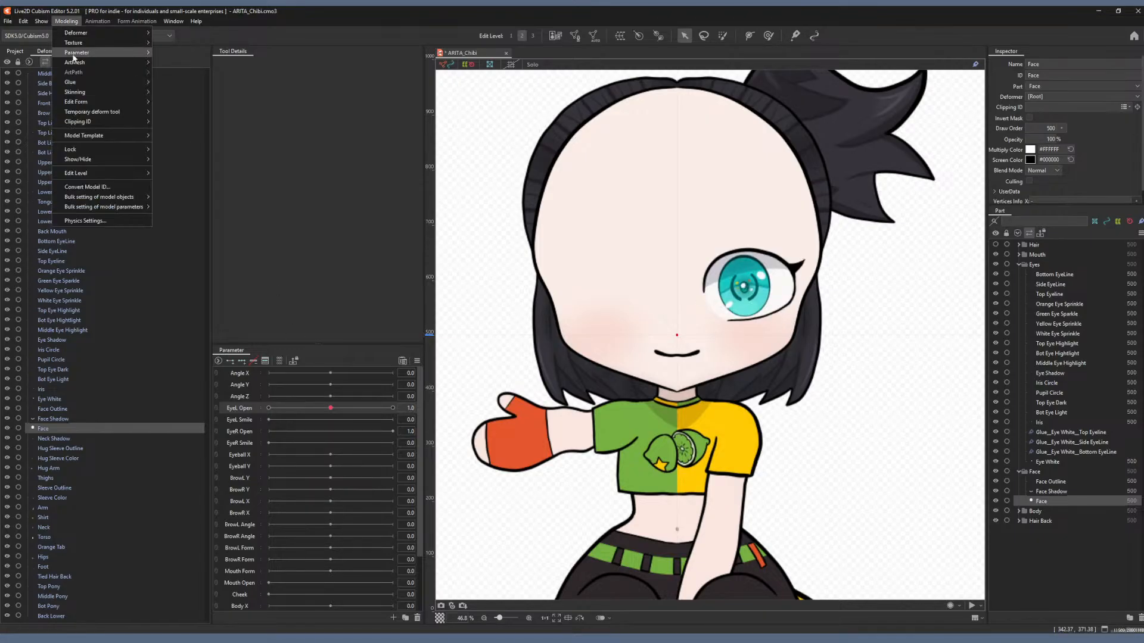
click(94, 224)
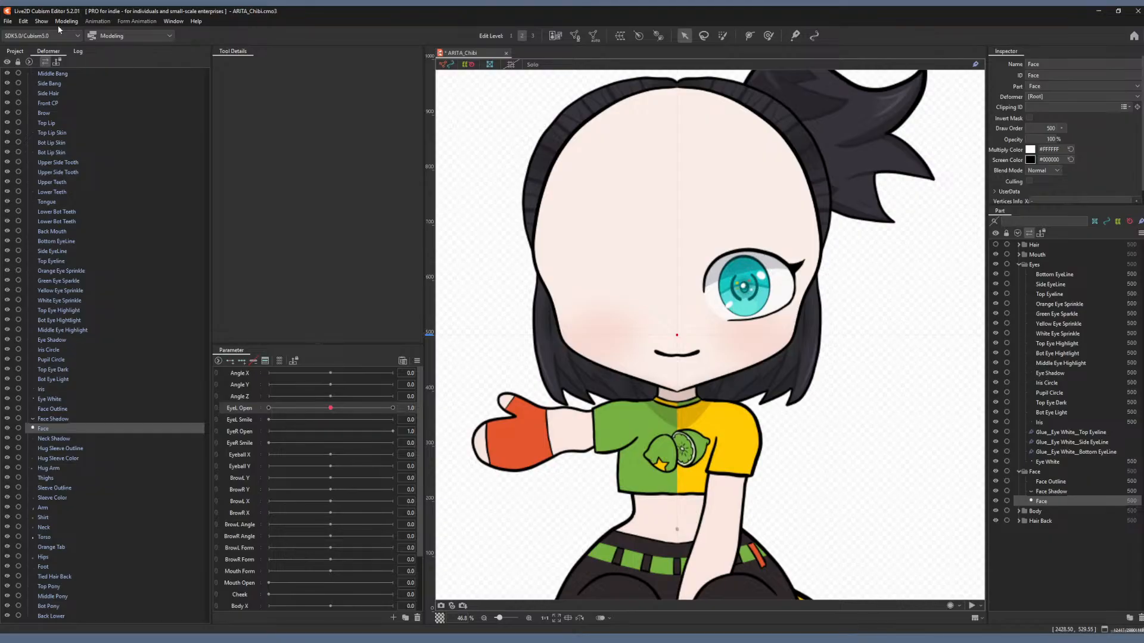
key(ctrl+s)
click(67, 22)
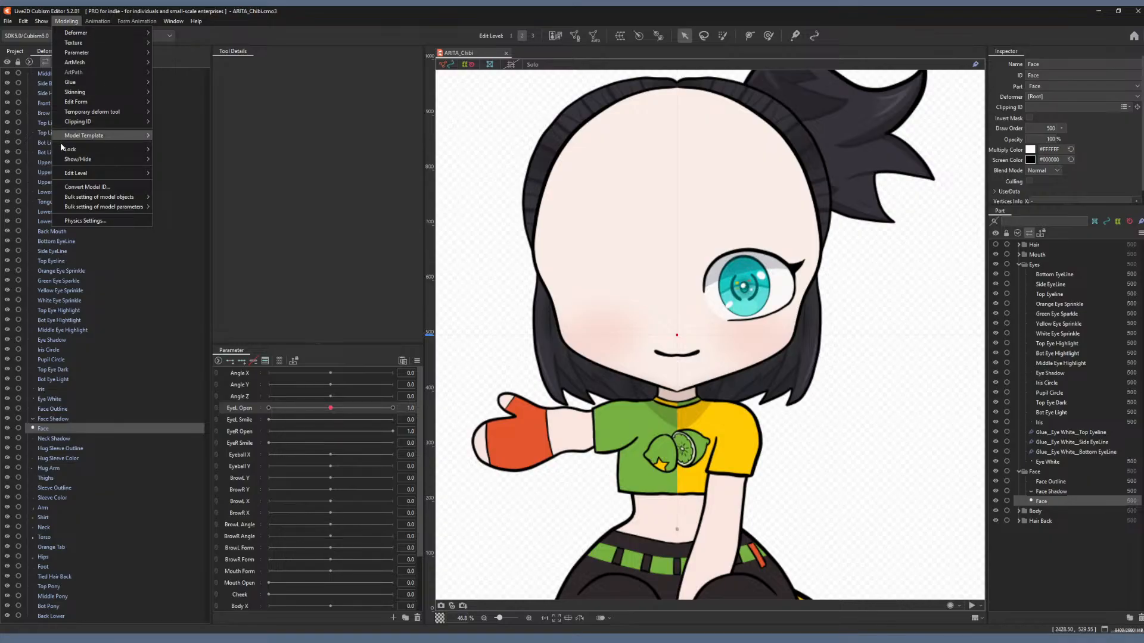
mouse_move(92, 199)
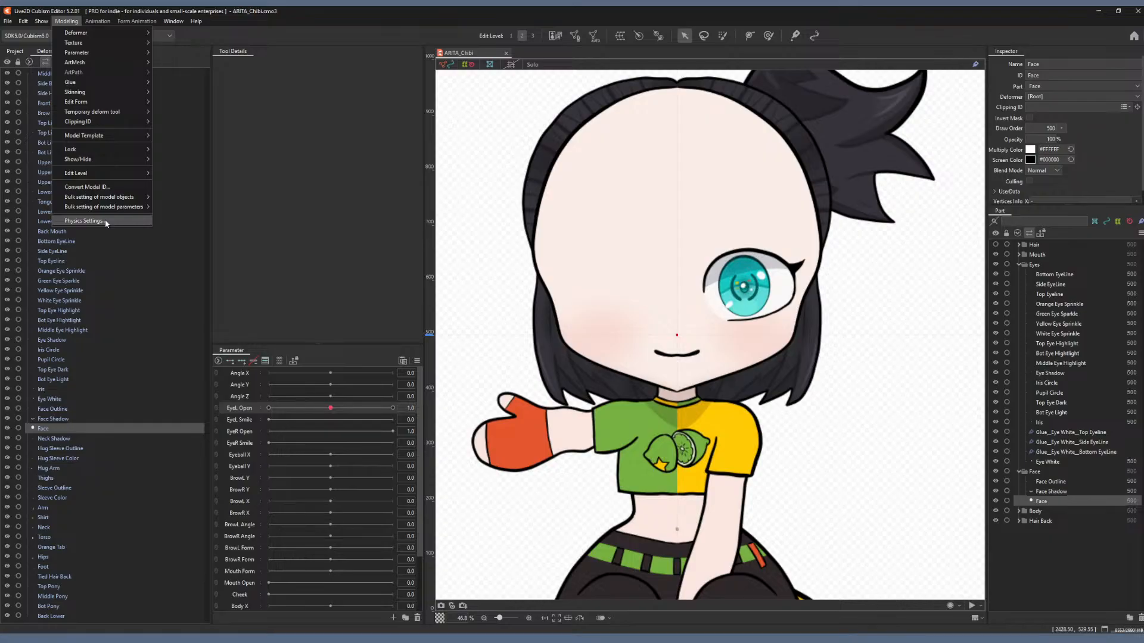
mouse_move(41, 23)
click(105, 221)
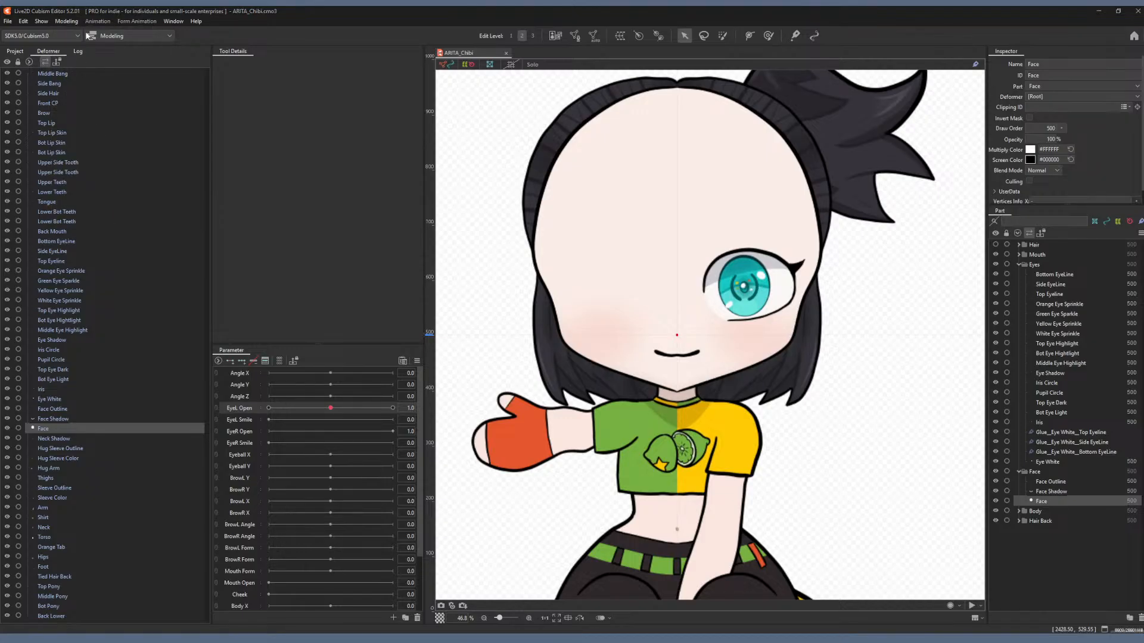
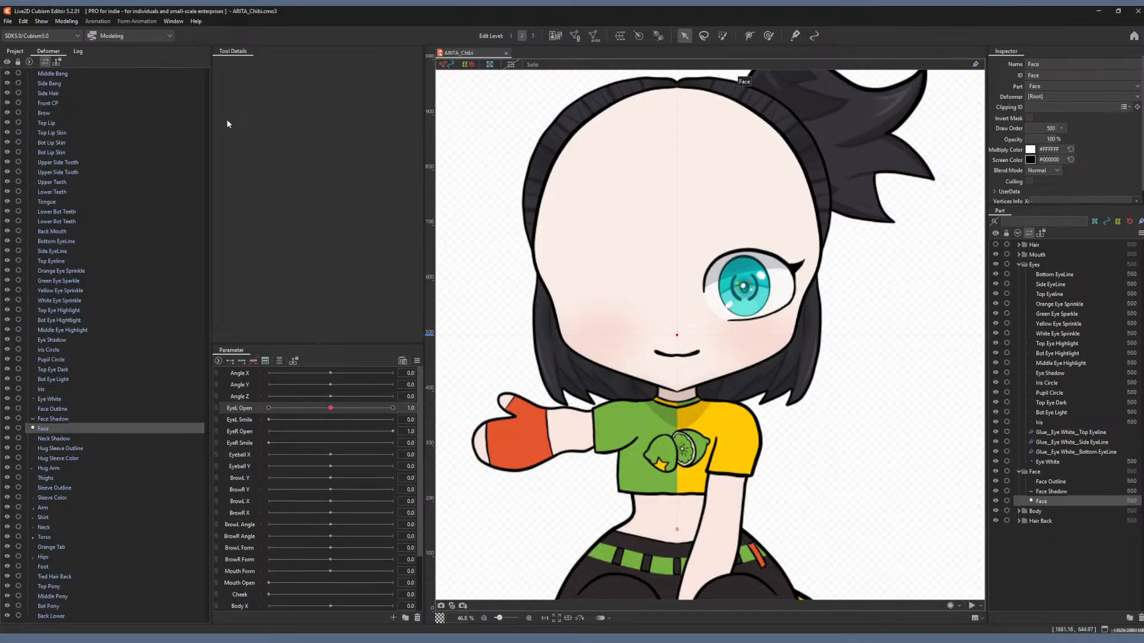
click(67, 22)
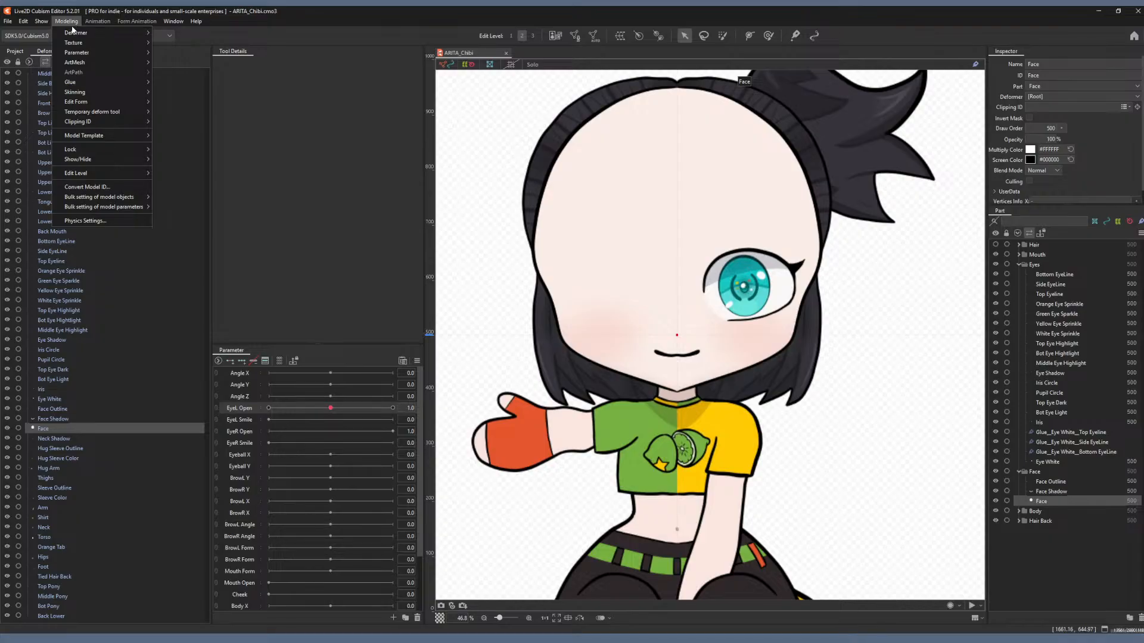
mouse_move(73, 137)
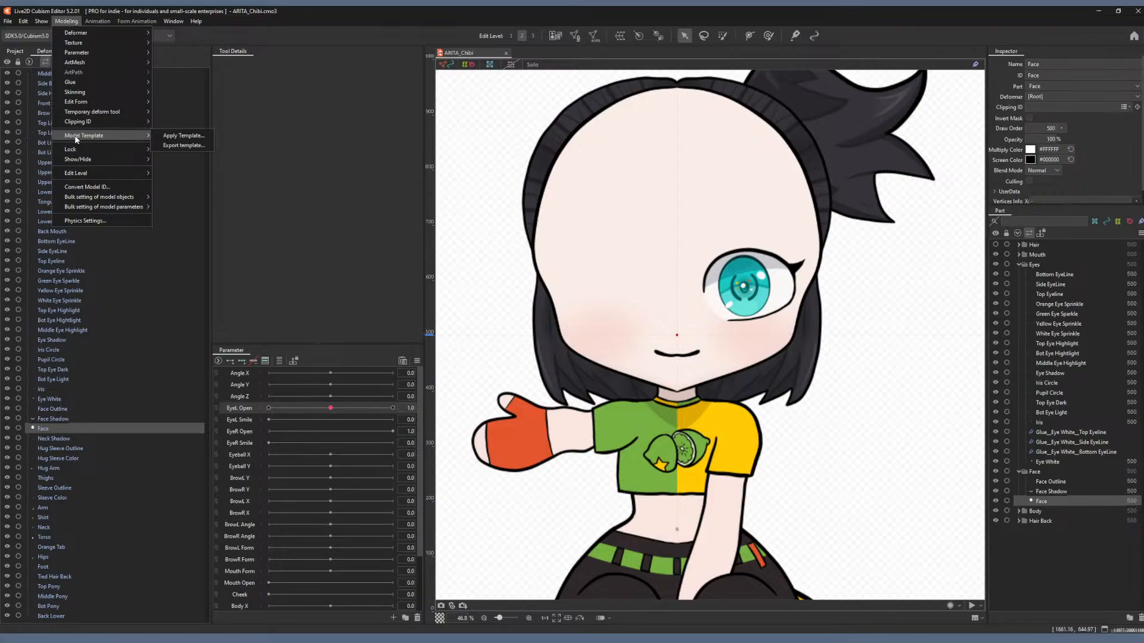
mouse_move(97, 177)
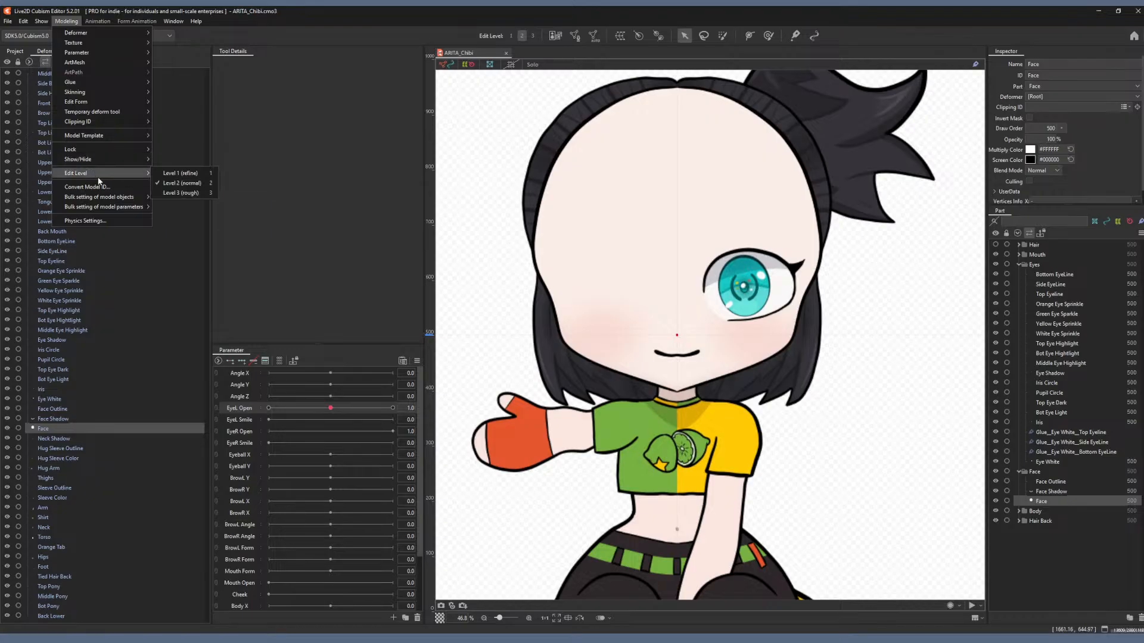
mouse_move(93, 207)
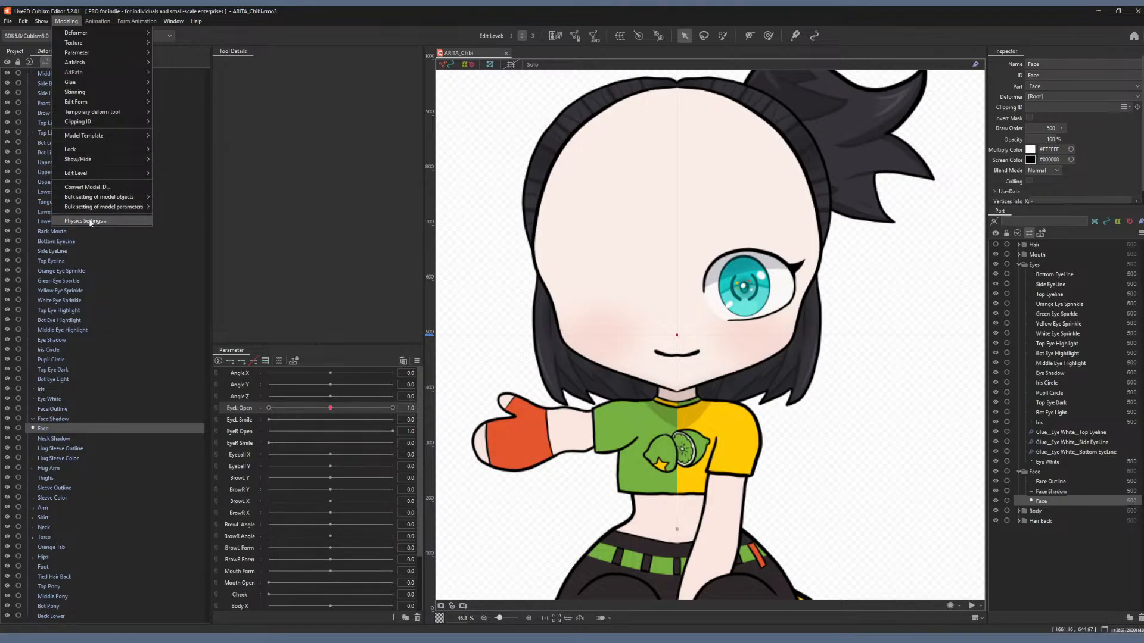
mouse_move(76, 37)
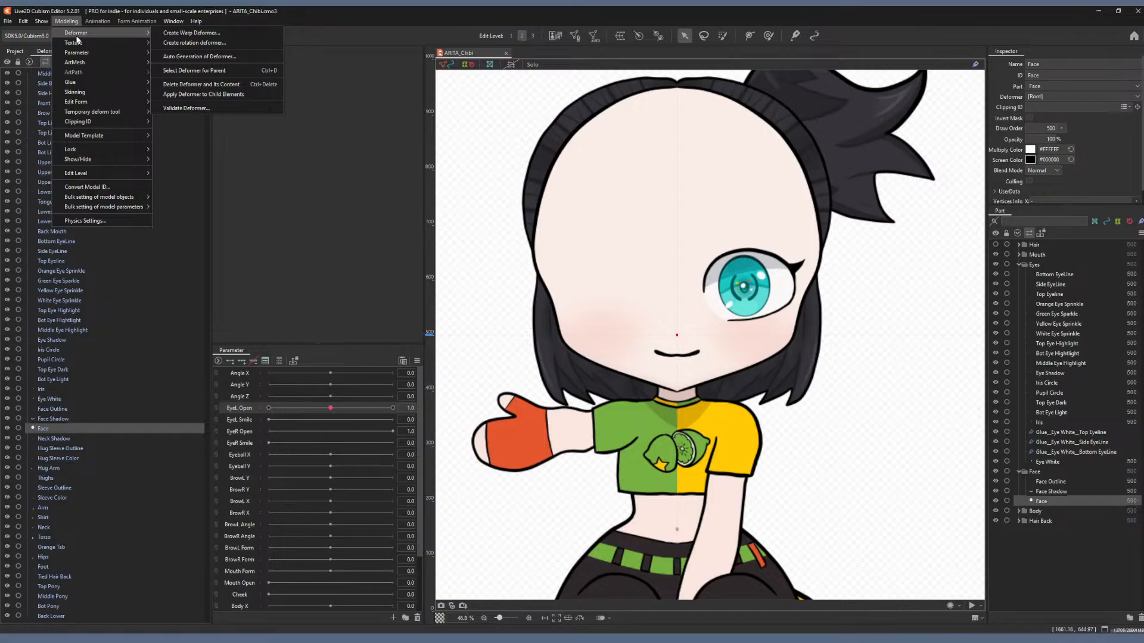
mouse_move(45, 24)
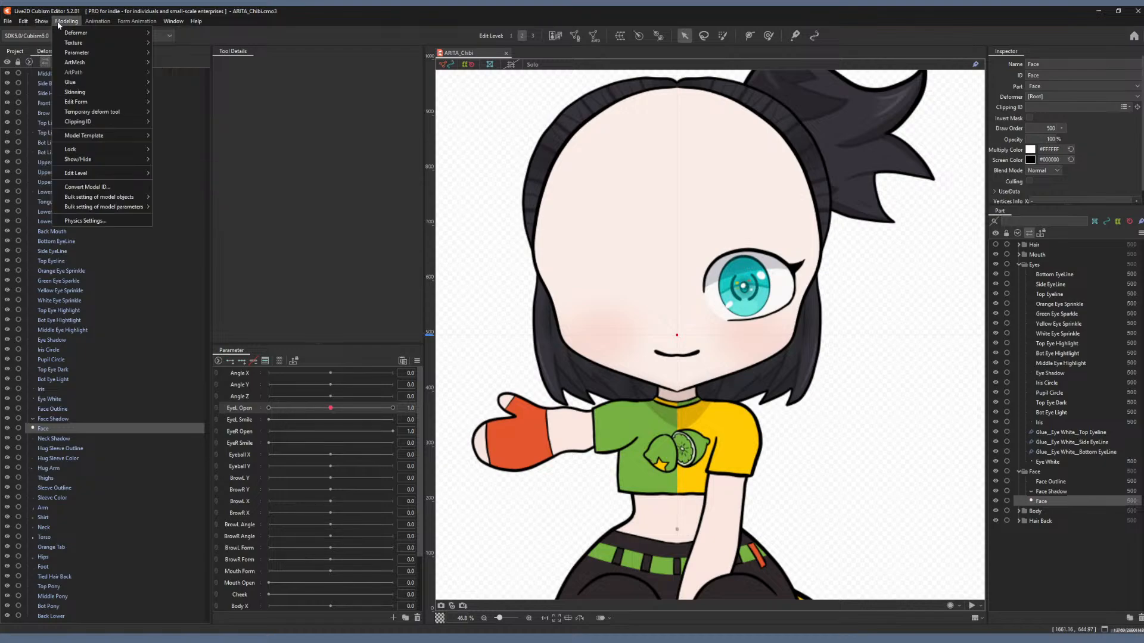
mouse_move(163, 24)
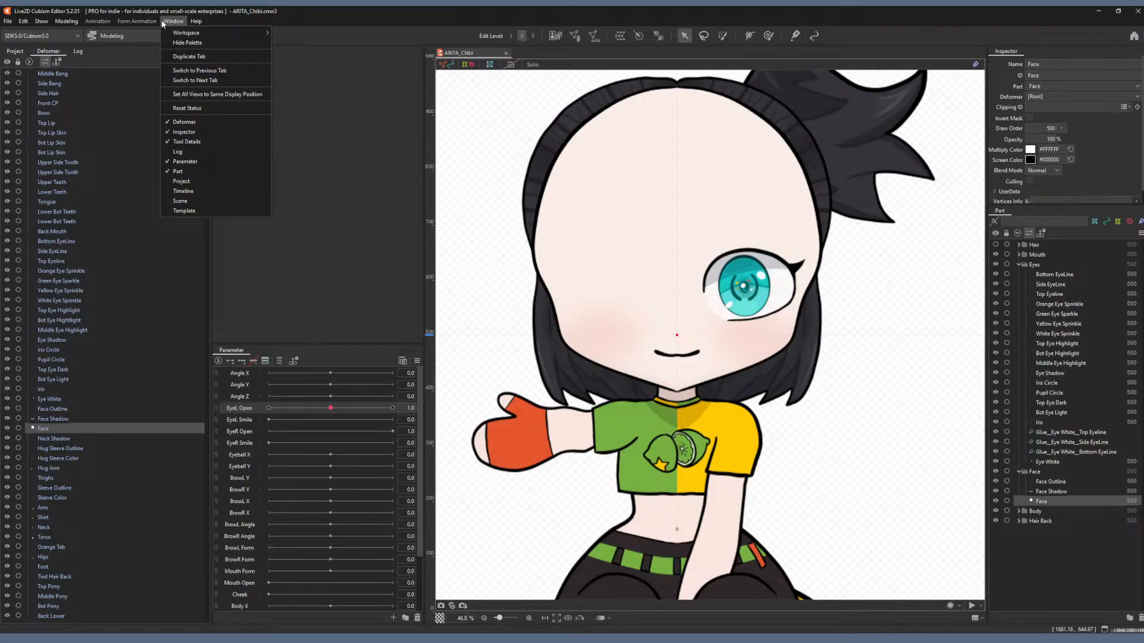
mouse_move(330, 407)
mouse_down()
mouse_move(247, 405)
mouse_move(331, 413)
mouse_move(280, 420)
mouse_move(267, 414)
mouse_move(330, 414)
mouse_up()
Compare the face with the Hair part shown and hidden at EyeL Open 1.1, and clear the Face selection.
click(996, 245)
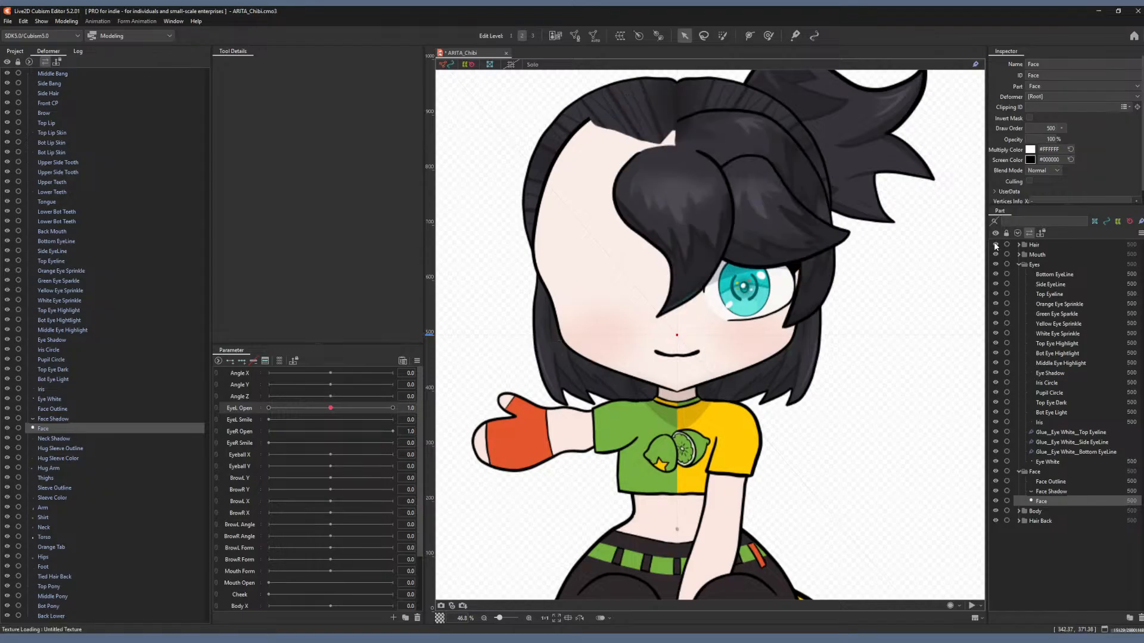
mouse_move(331, 408)
mouse_down()
mouse_move(269, 409)
mouse_move(334, 408)
mouse_up()
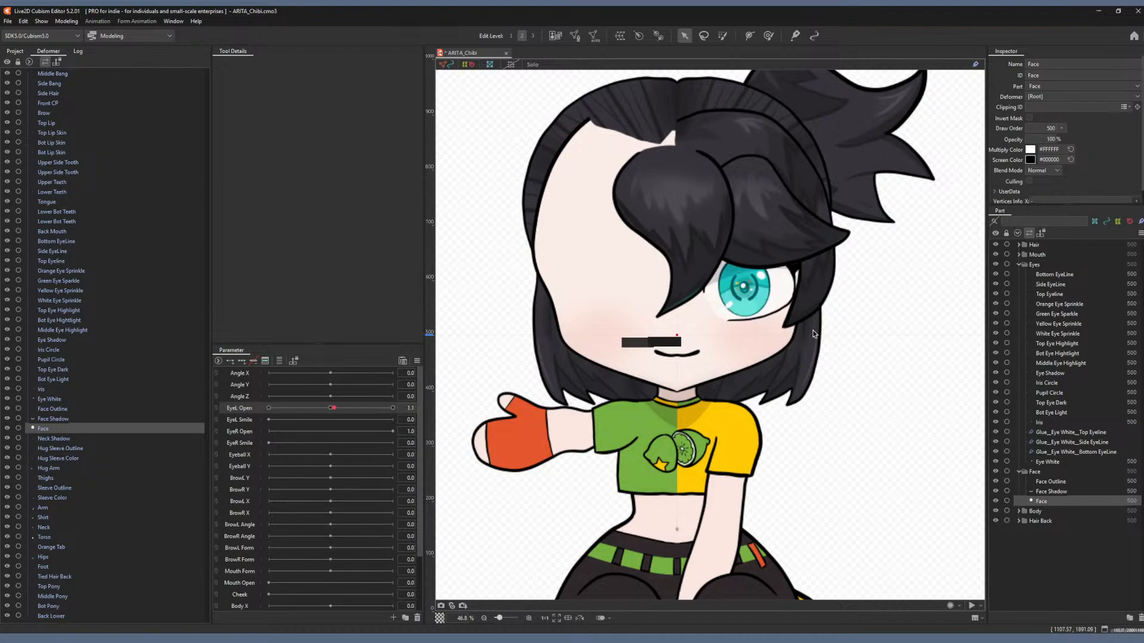
click(995, 245)
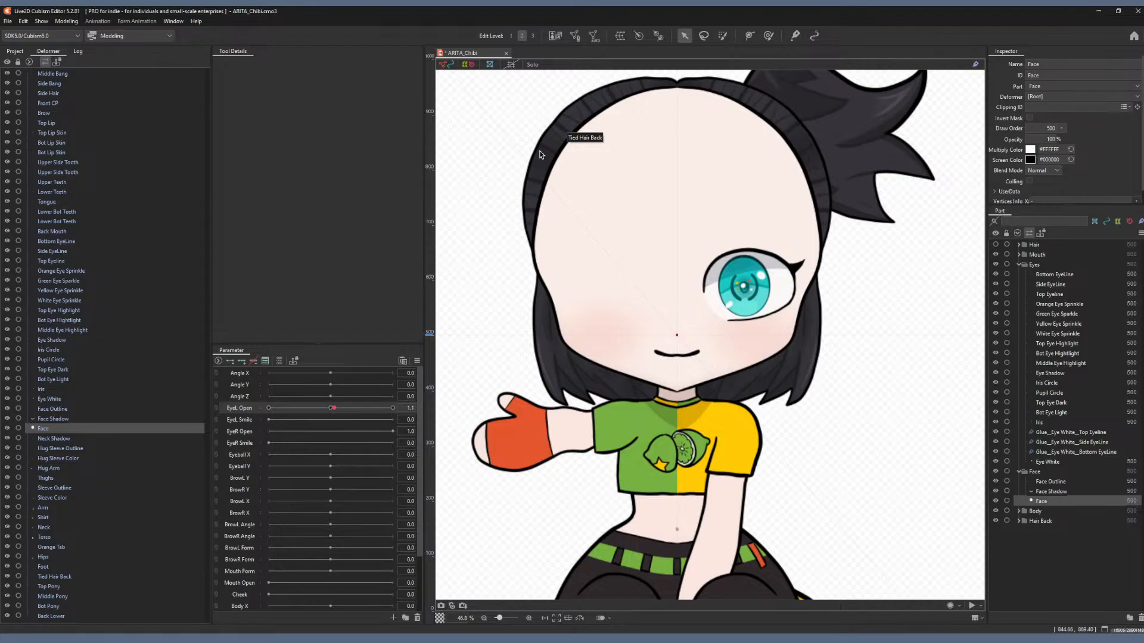
right_click(539, 154)
click(504, 124)
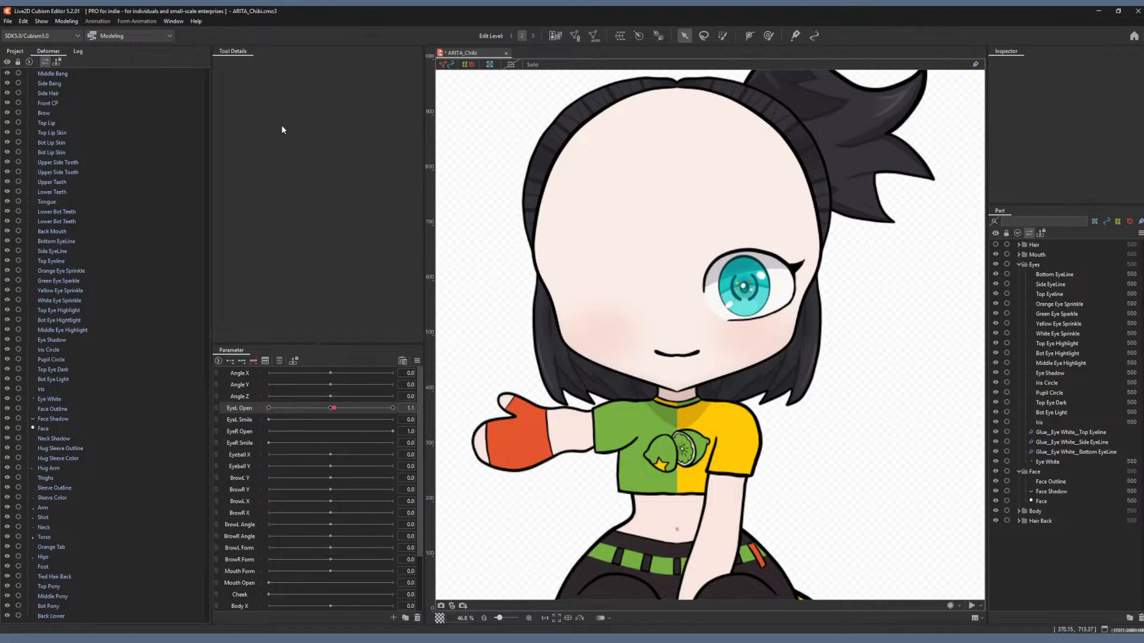
Open the settings for eye blinking and lip-sync, followed by the physics settings.
click(66, 21)
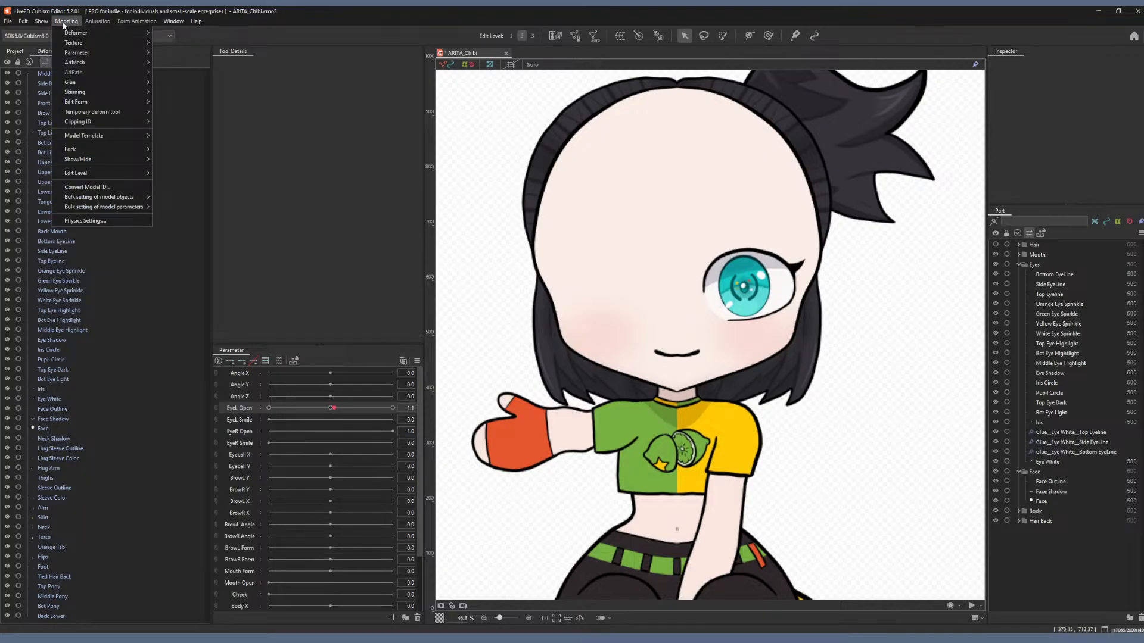
mouse_move(74, 43)
click(186, 62)
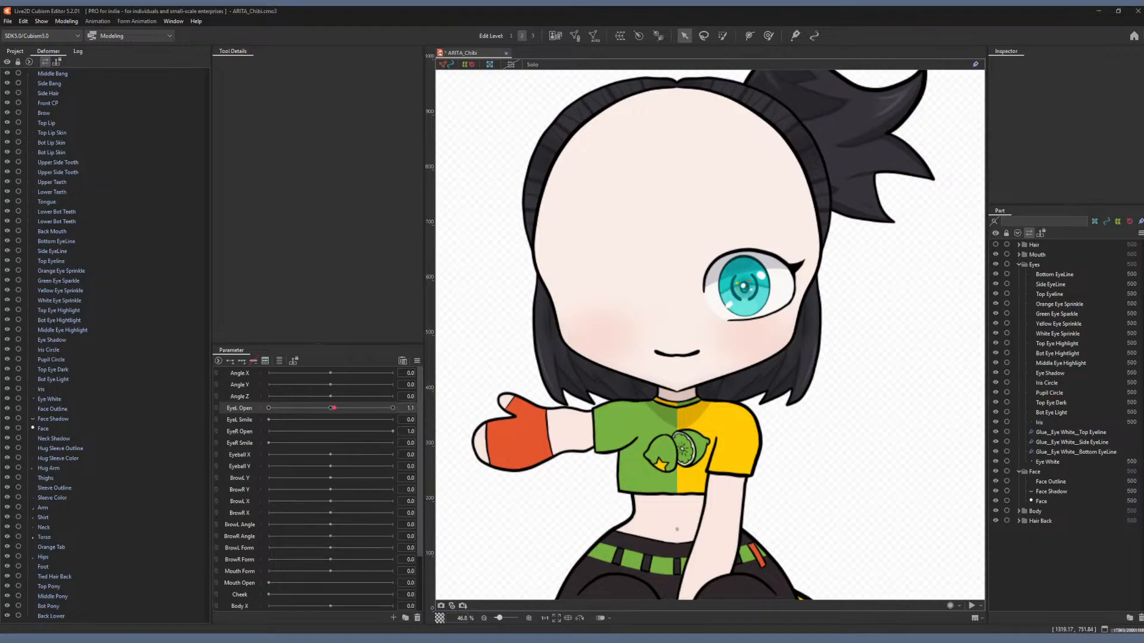
click(67, 21)
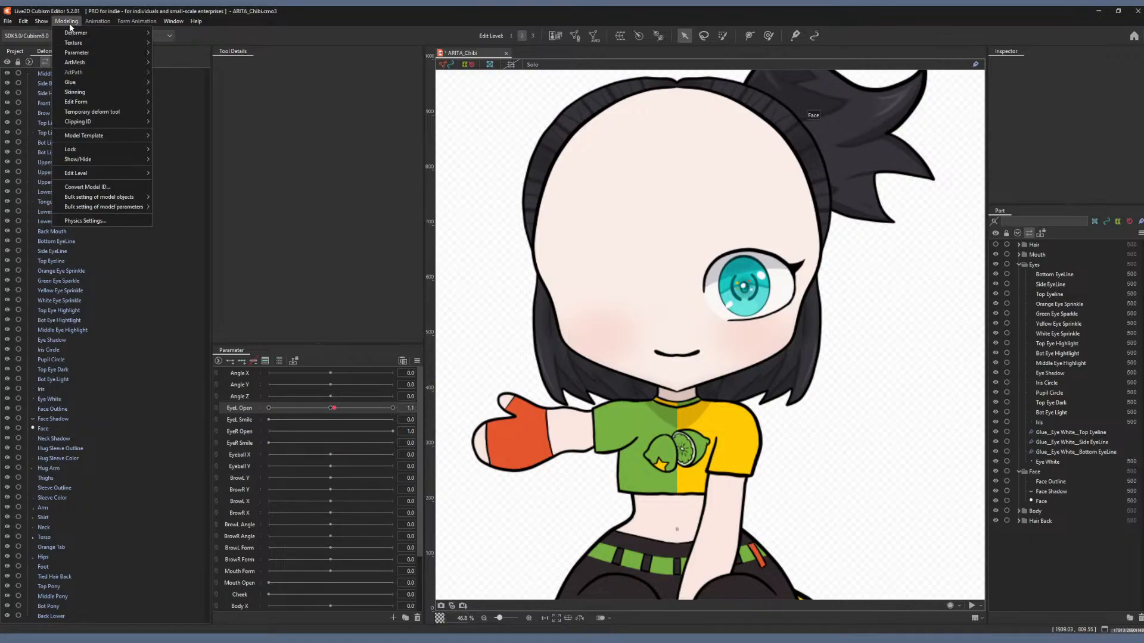
mouse_move(90, 54)
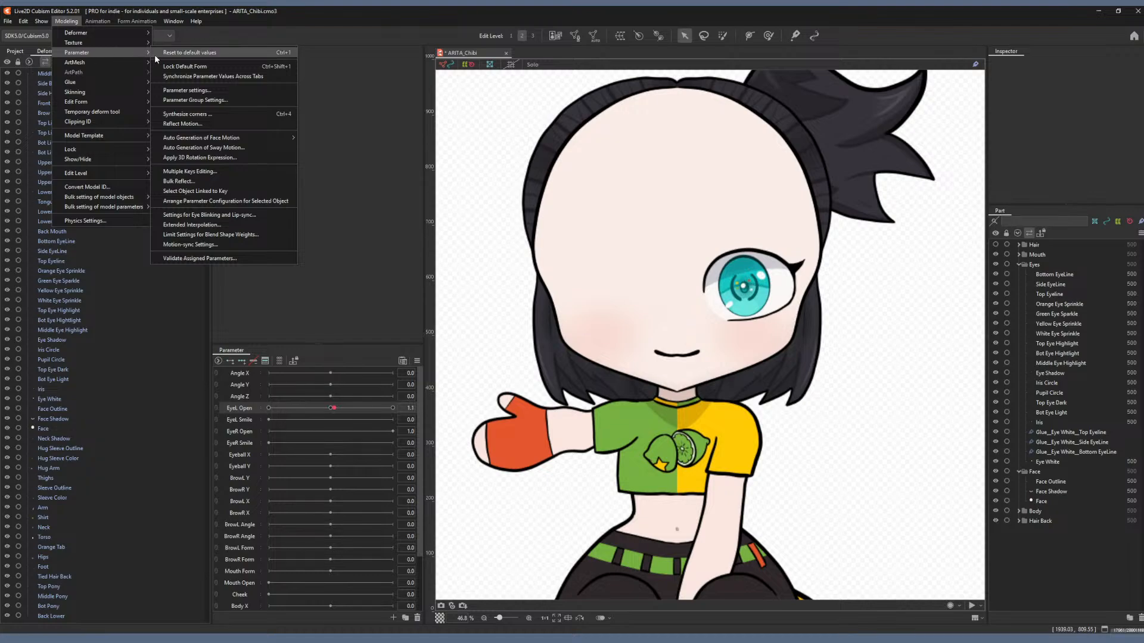
click(219, 216)
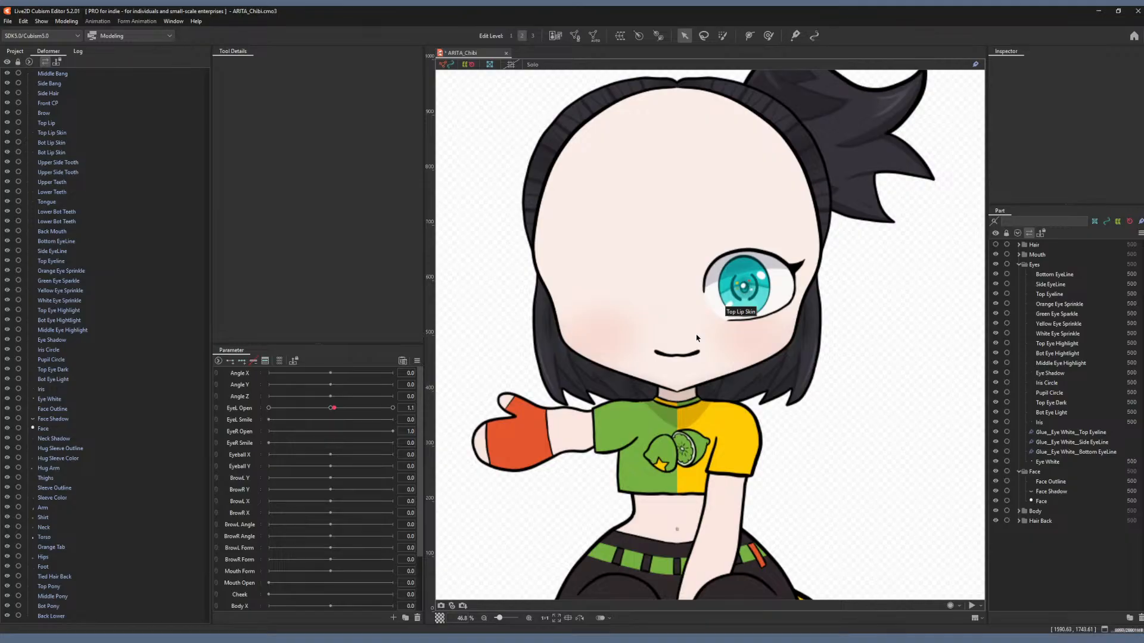
click(66, 20)
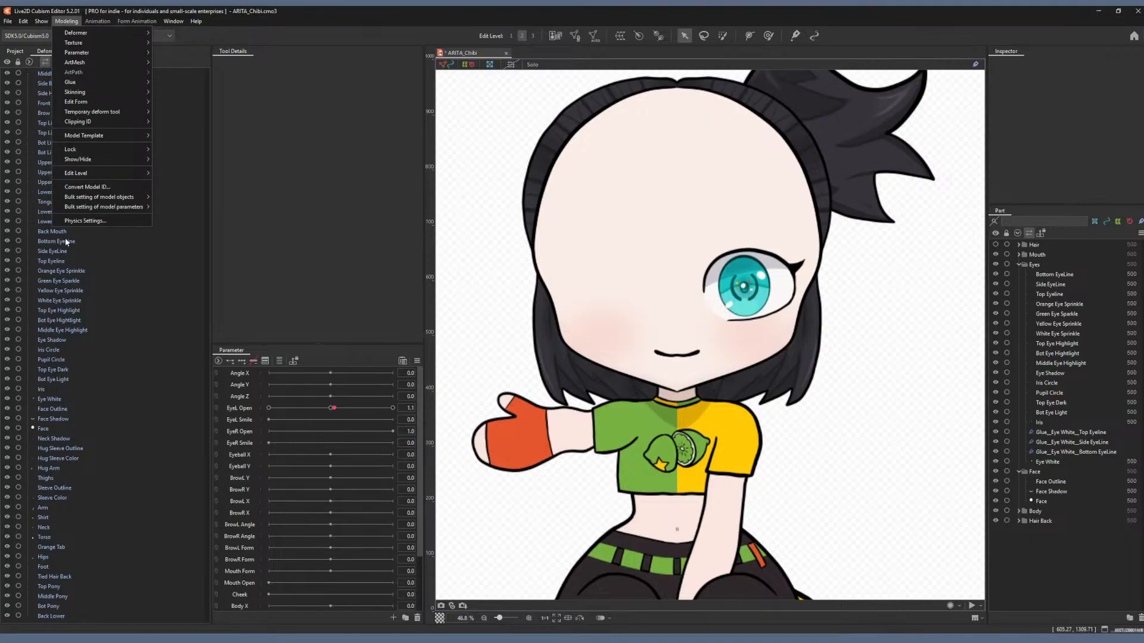
click(70, 218)
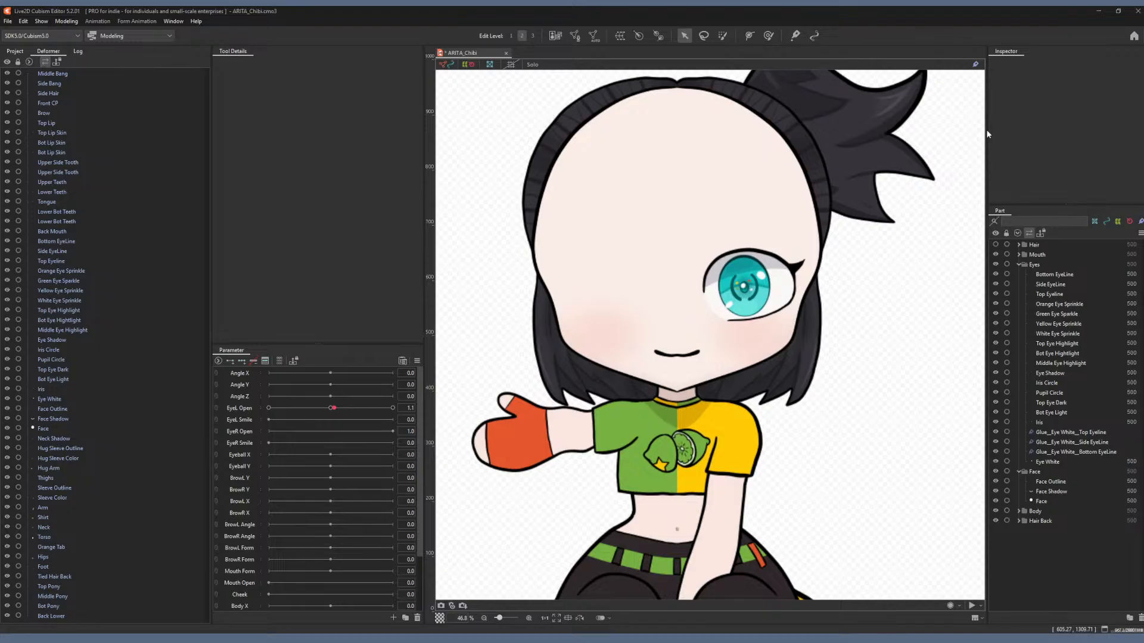
Show the Hair part again and open the physics settings in a widened window.
click(993, 244)
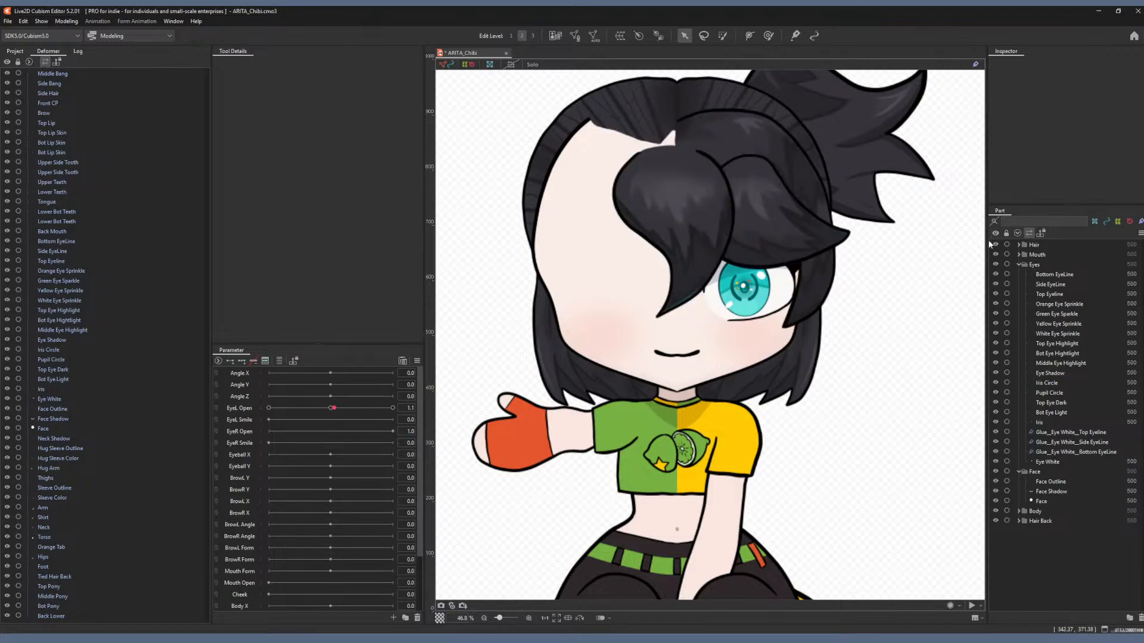
click(63, 24)
click(66, 220)
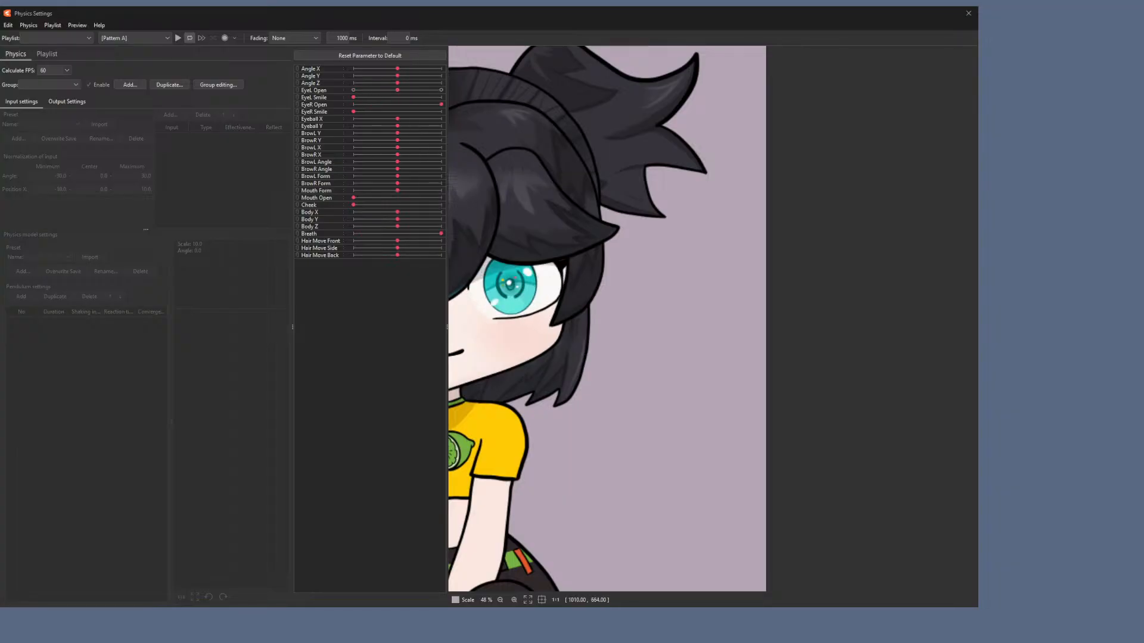
drag(979, 352, 1060, 351)
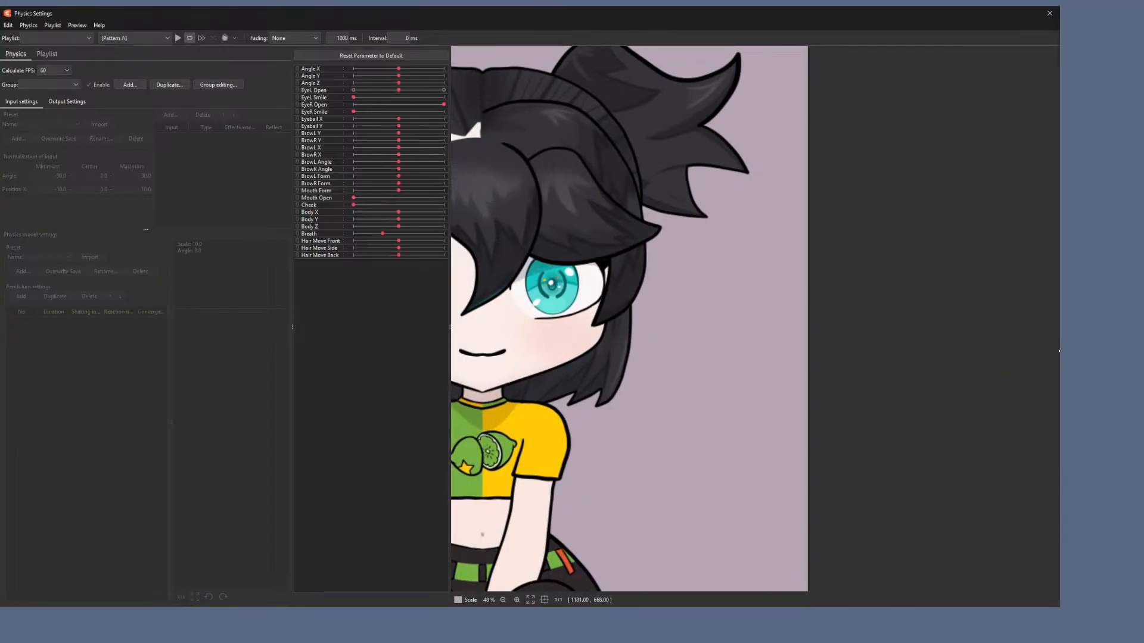
Examine the chibi's blinking motion in the physics preview, both close up on the face and with the full body in view.
drag(576, 288, 546, 282)
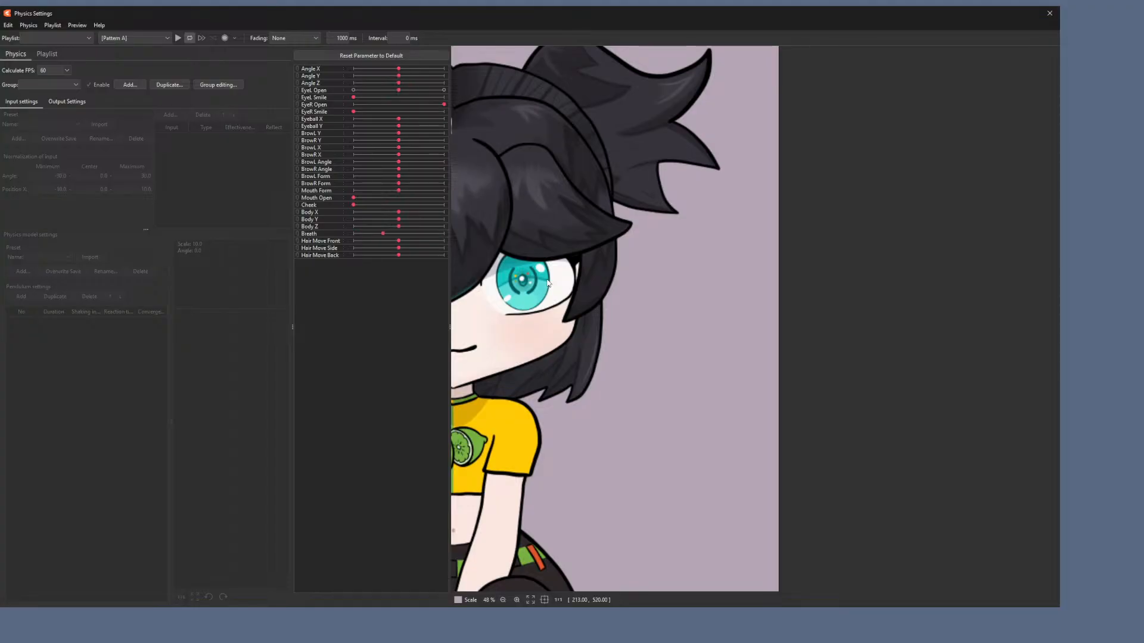
scroll(548, 283, down, 3)
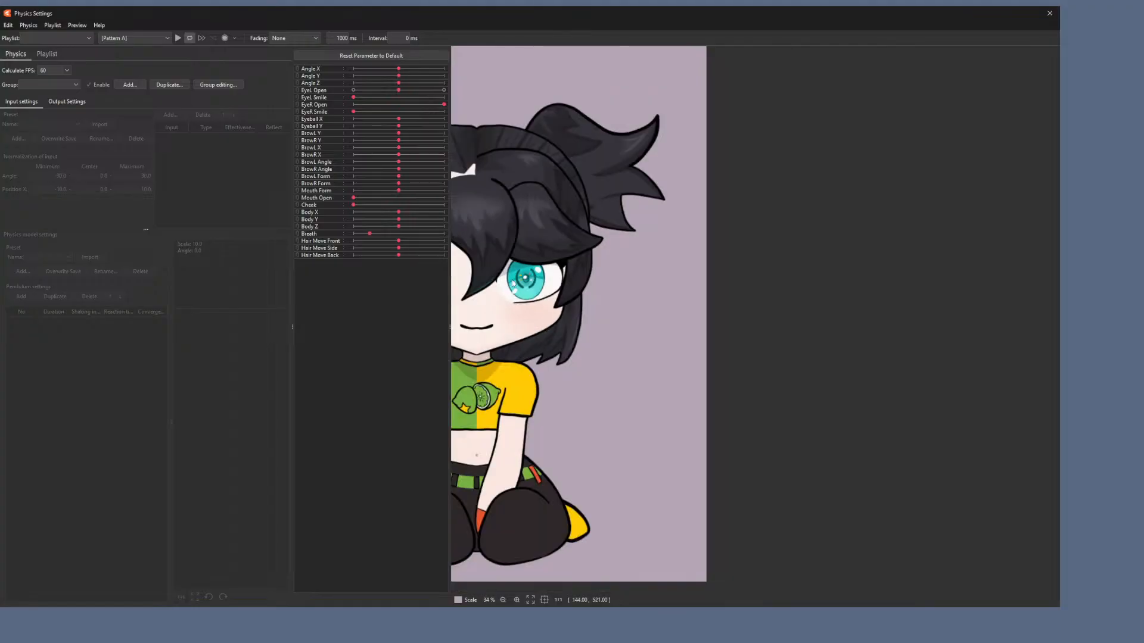
scroll(684, 257, down, 1)
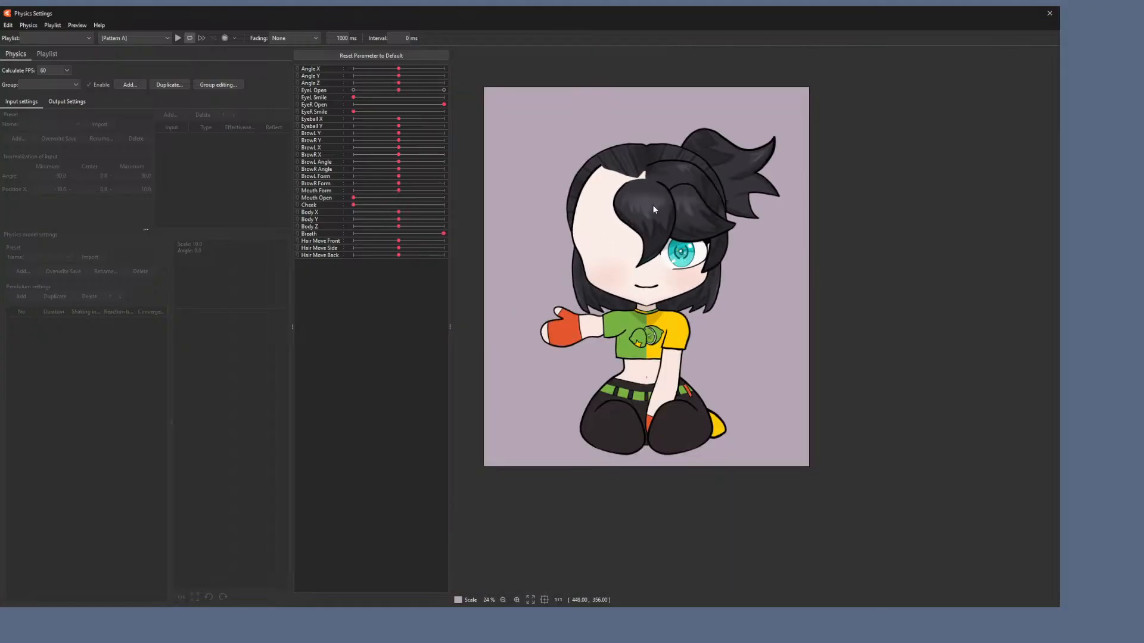
drag(654, 206, 728, 212)
scroll(699, 266, up, 1)
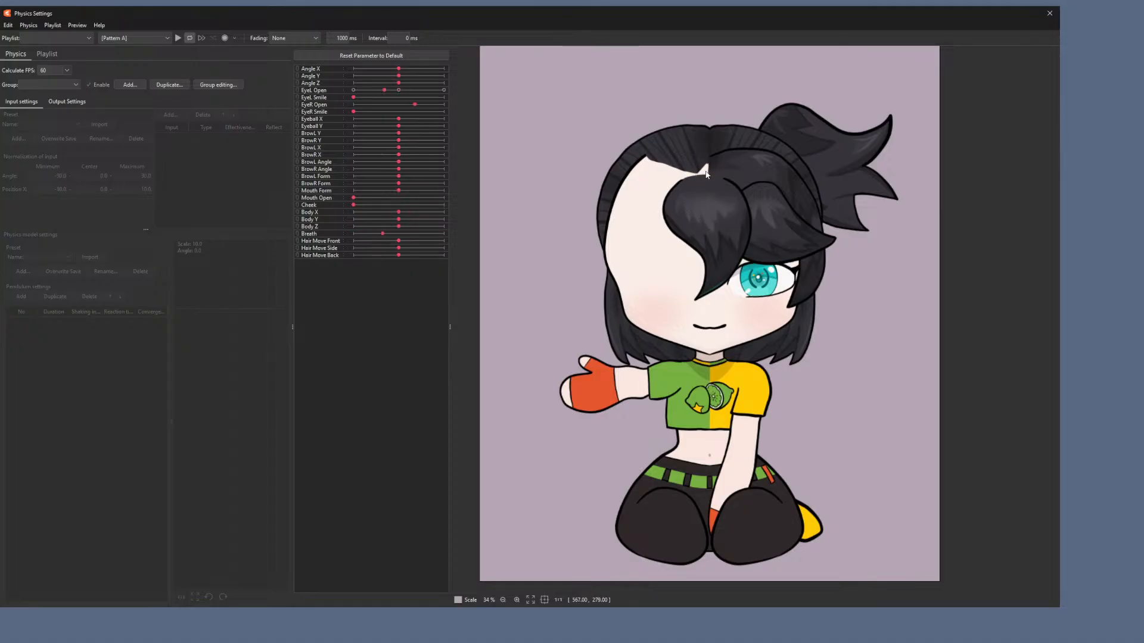
scroll(706, 174, up, 4)
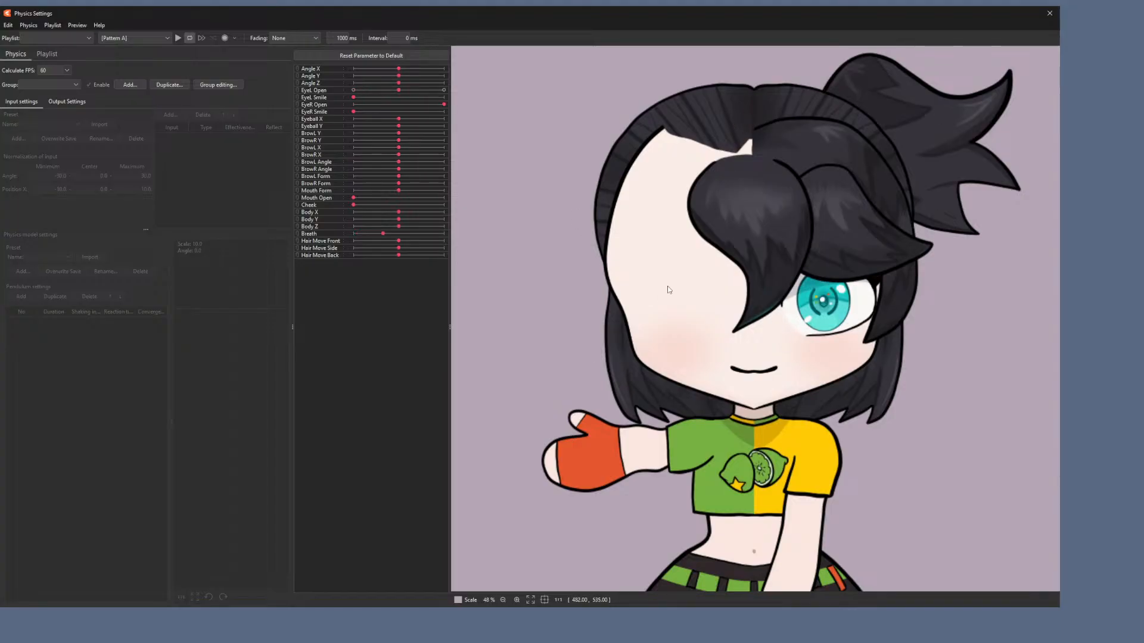
scroll(690, 337, down, 6)
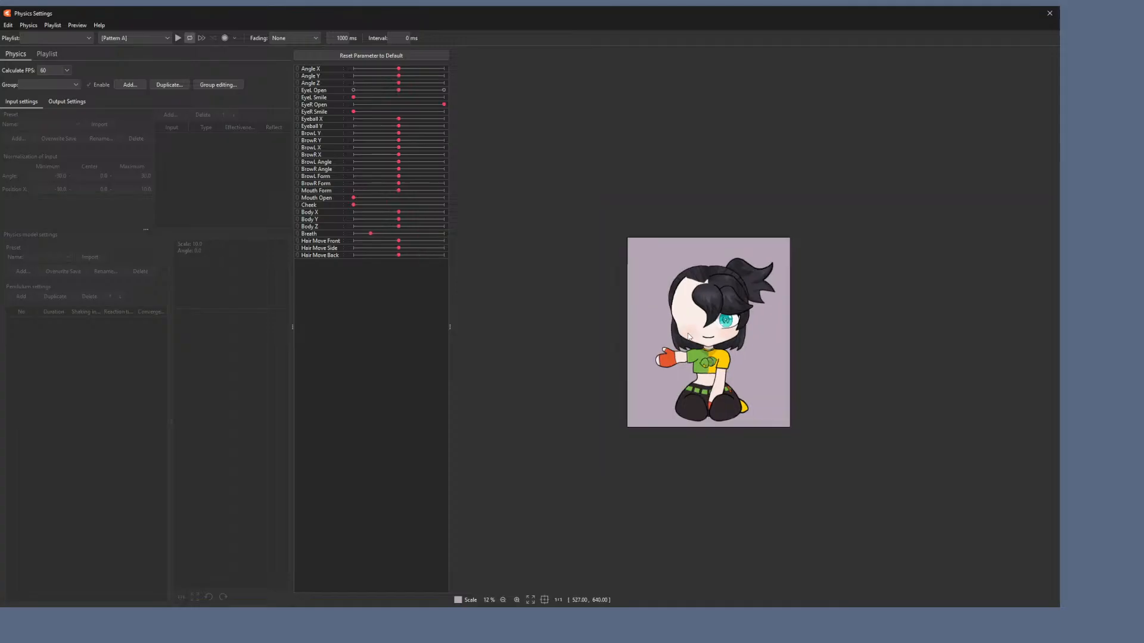
scroll(688, 335, up, 5)
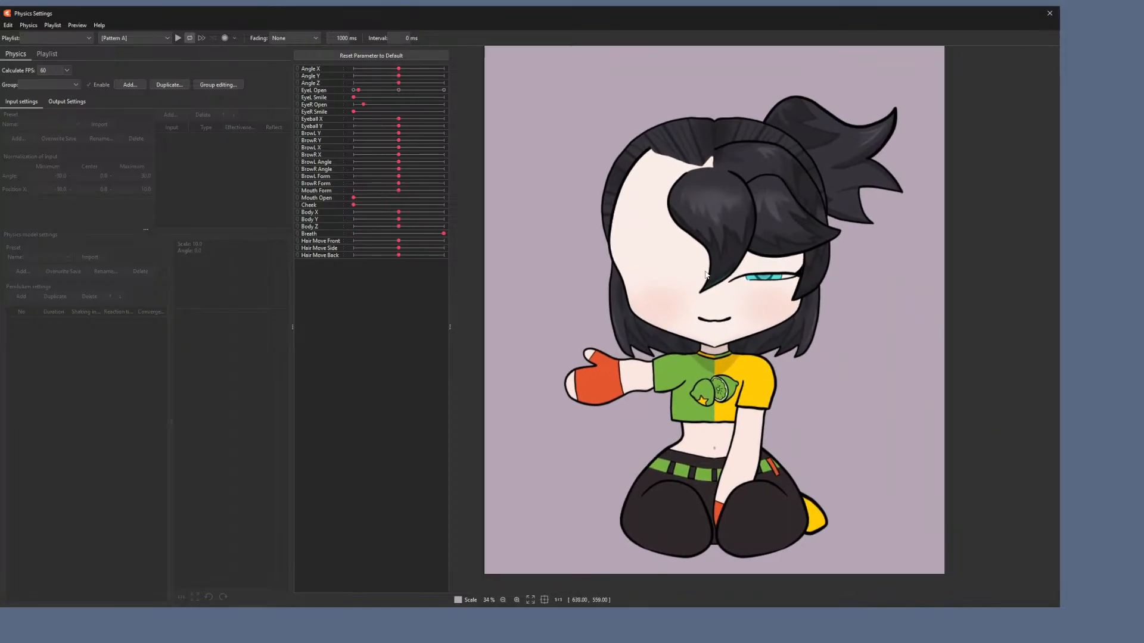
scroll(705, 278, up, 2)
drag(704, 274, 714, 314)
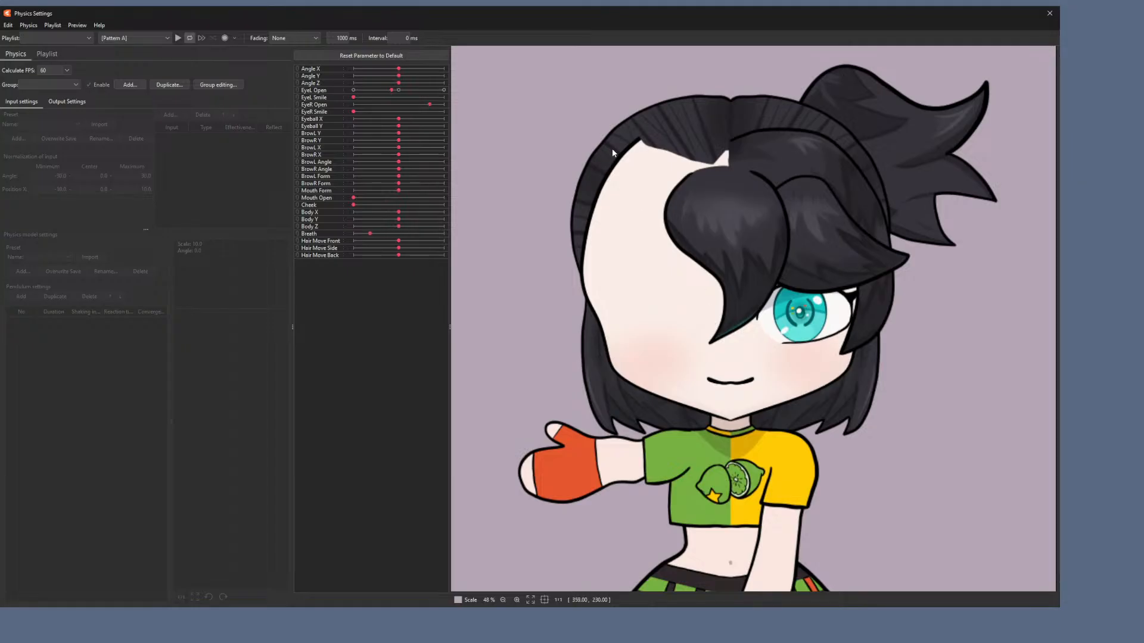
scroll(726, 358, down, 2)
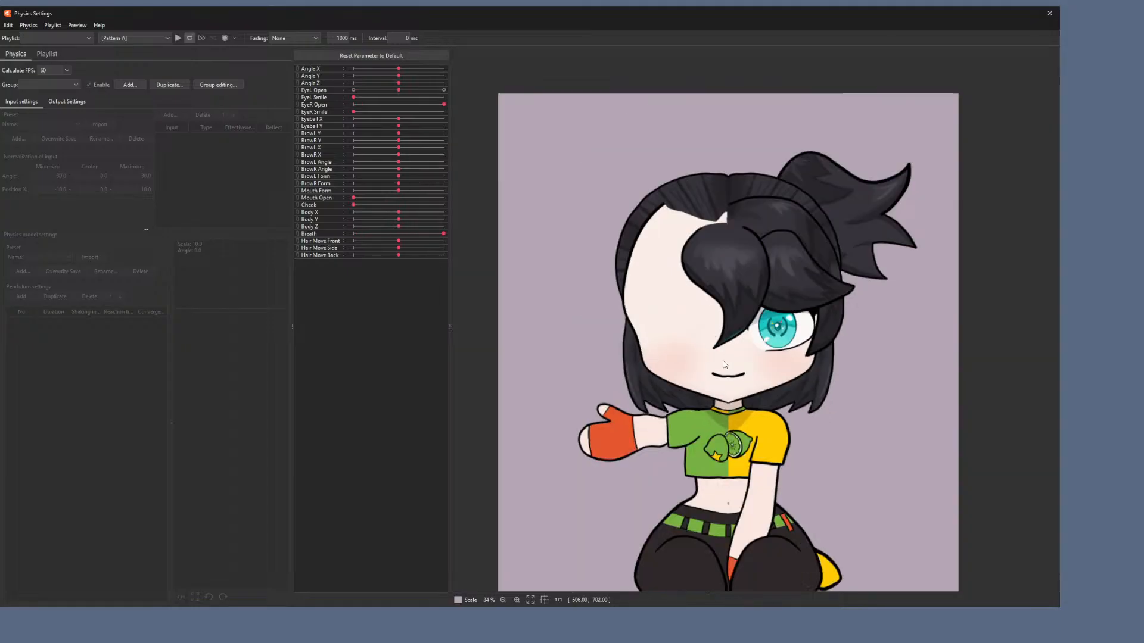
drag(726, 357, 740, 283)
scroll(721, 336, up, 1)
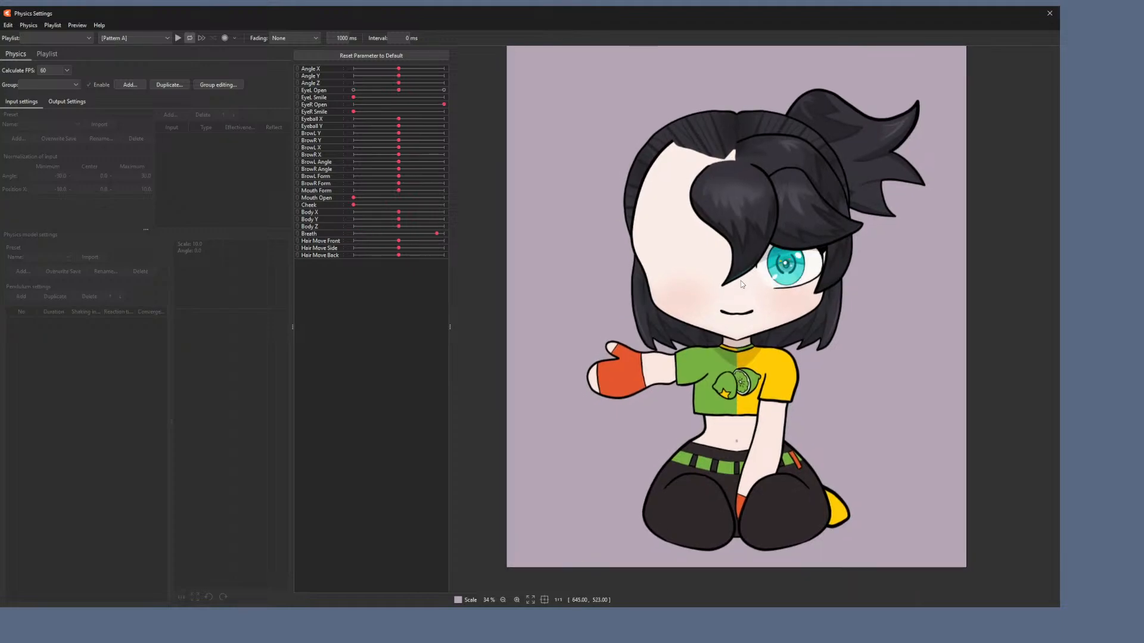